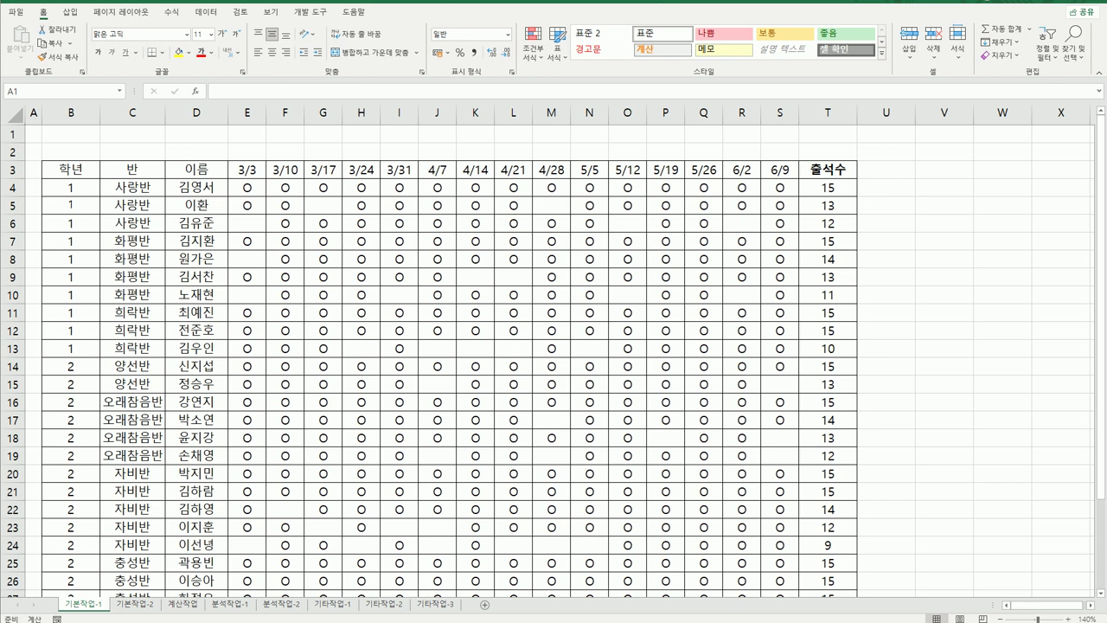
- Examine the attendance table from its header row to the last record, including the 6/9 and 출석수 columns
click(89, 168)
scroll(617, 353, down, 3)
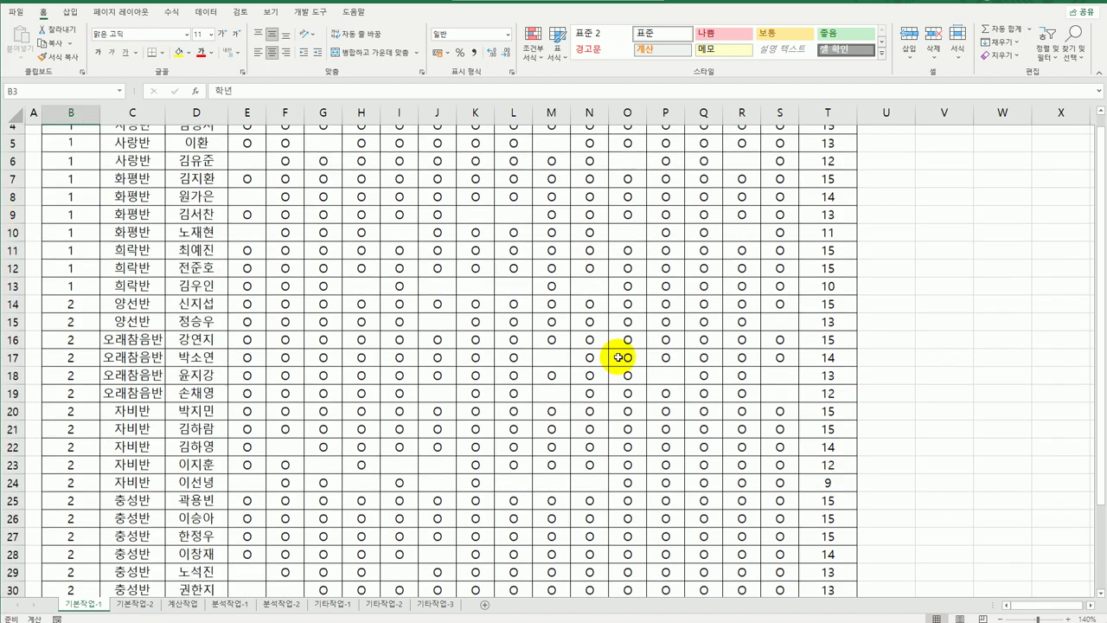
click(816, 509)
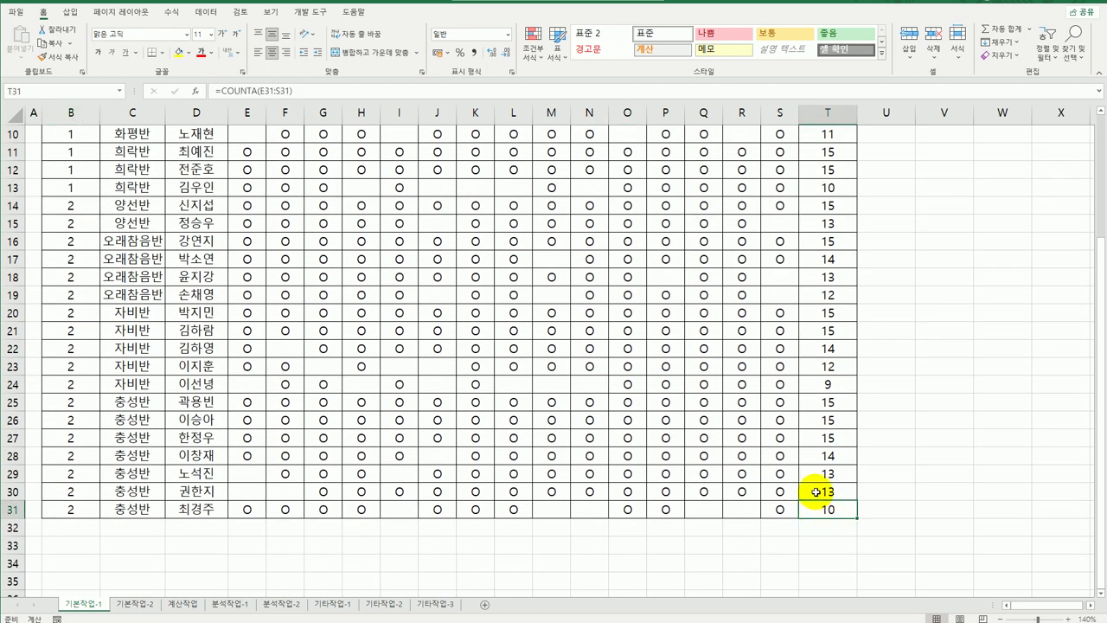
scroll(811, 491, up, 3)
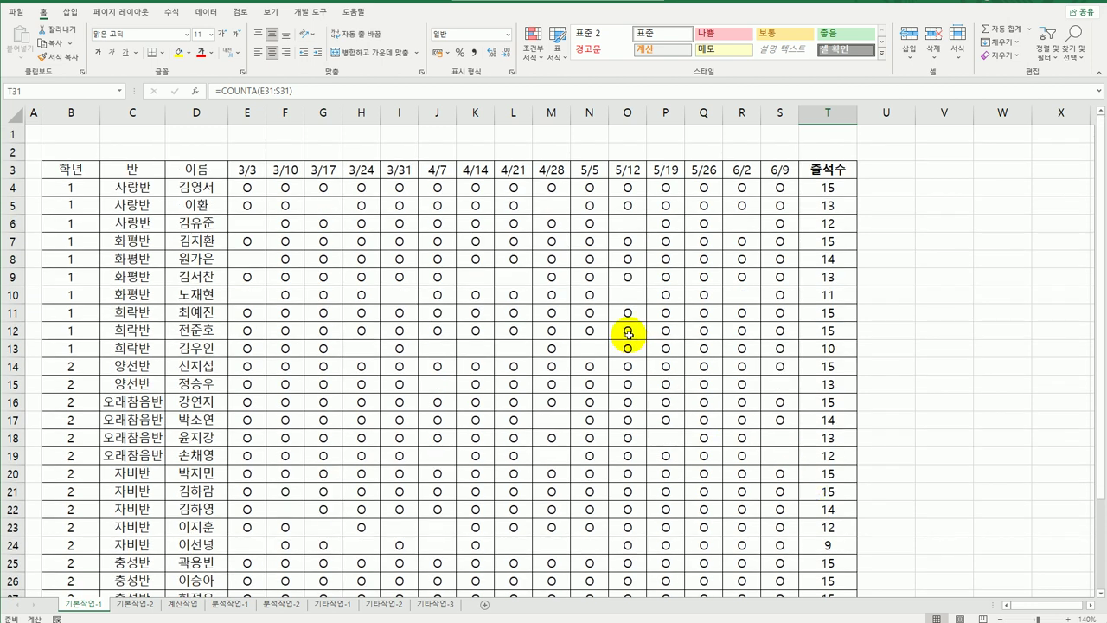
click(815, 171)
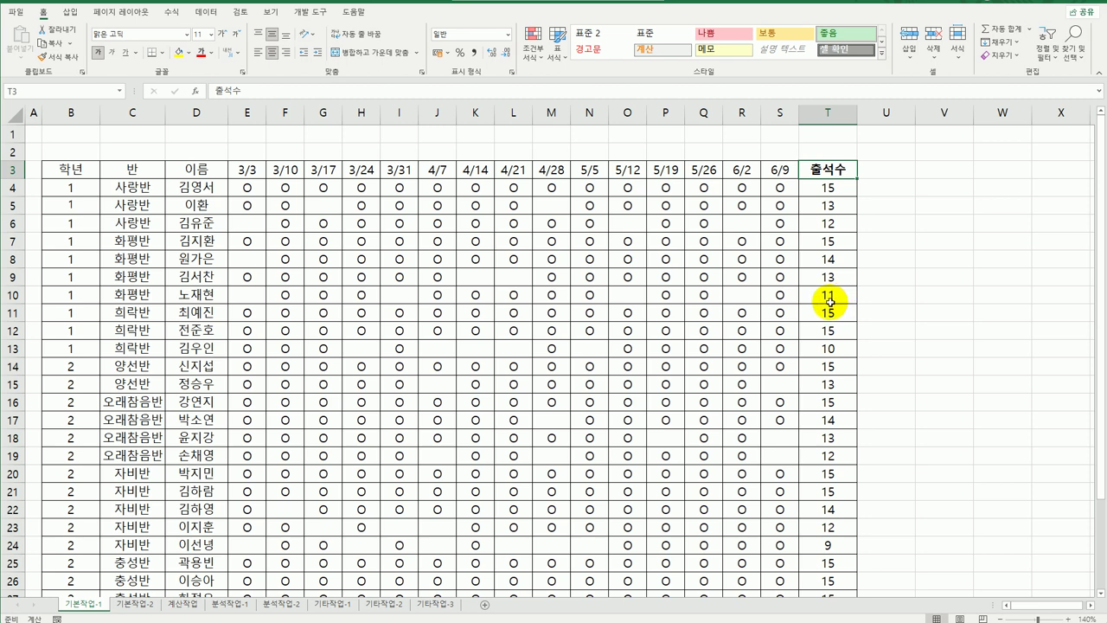
click(786, 167)
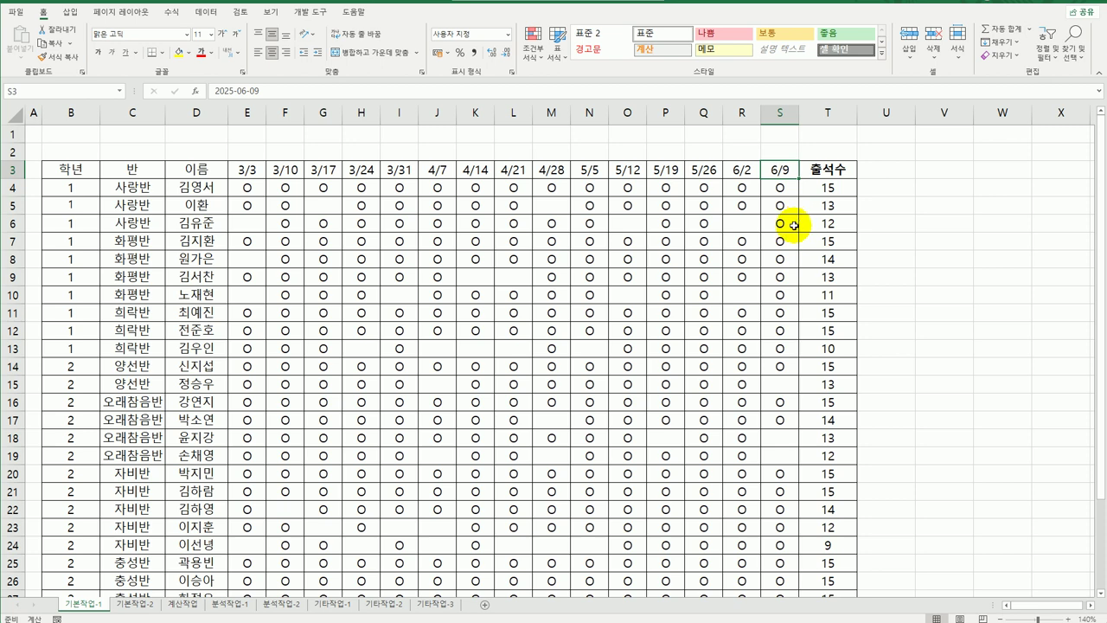
- Enter the criteria heading 조건 in cell V3, beside the attendance table
click(923, 169)
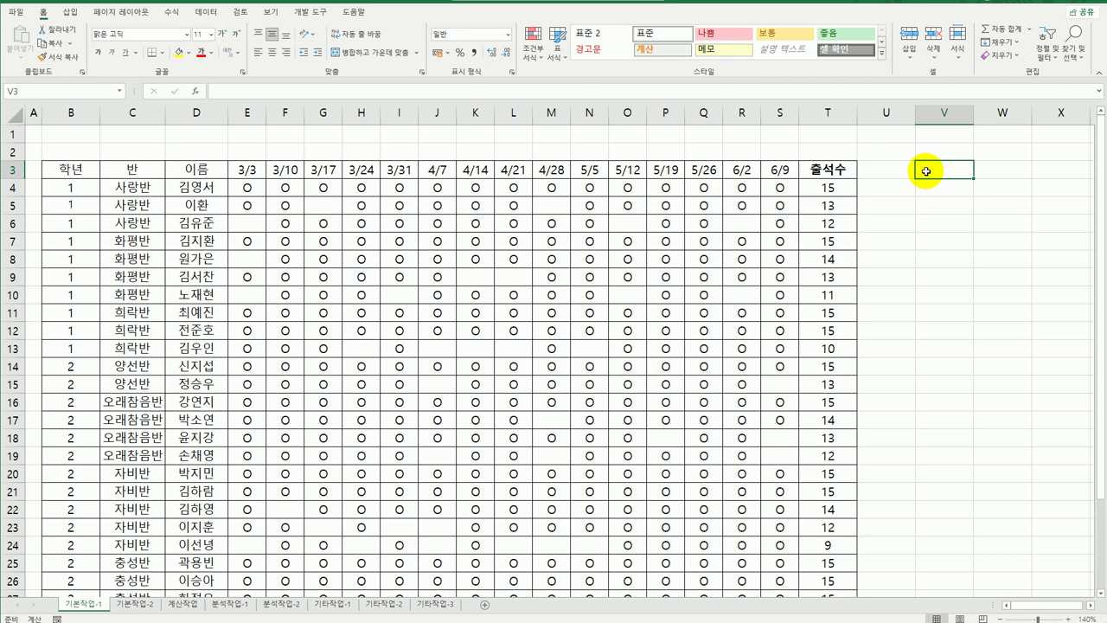
text(wh)
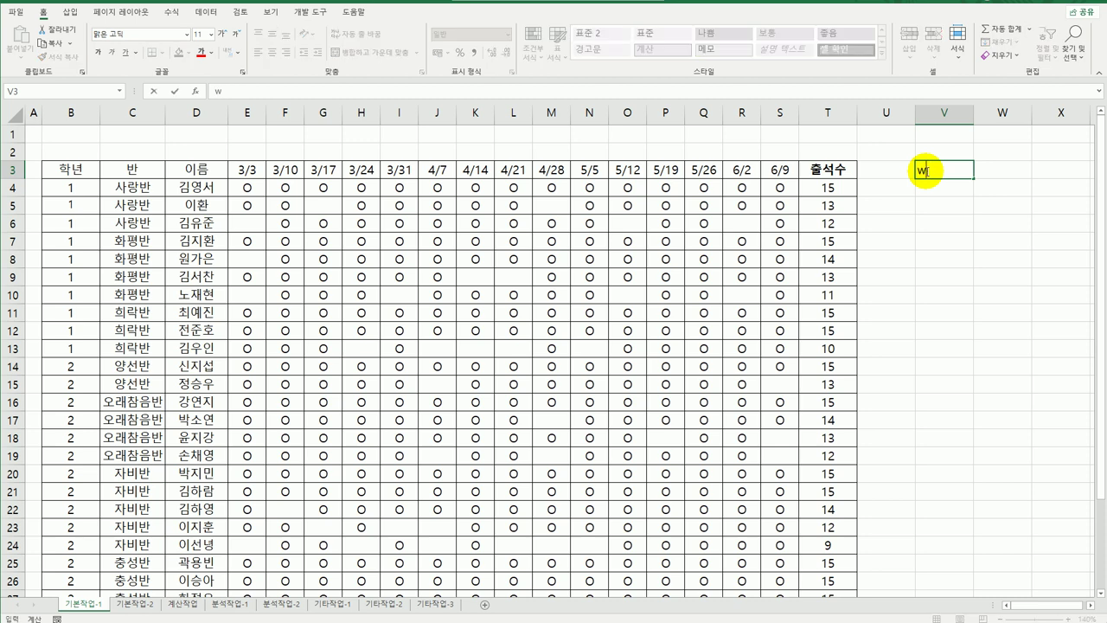
key(BackSpace)
text(조건)
key(Return)
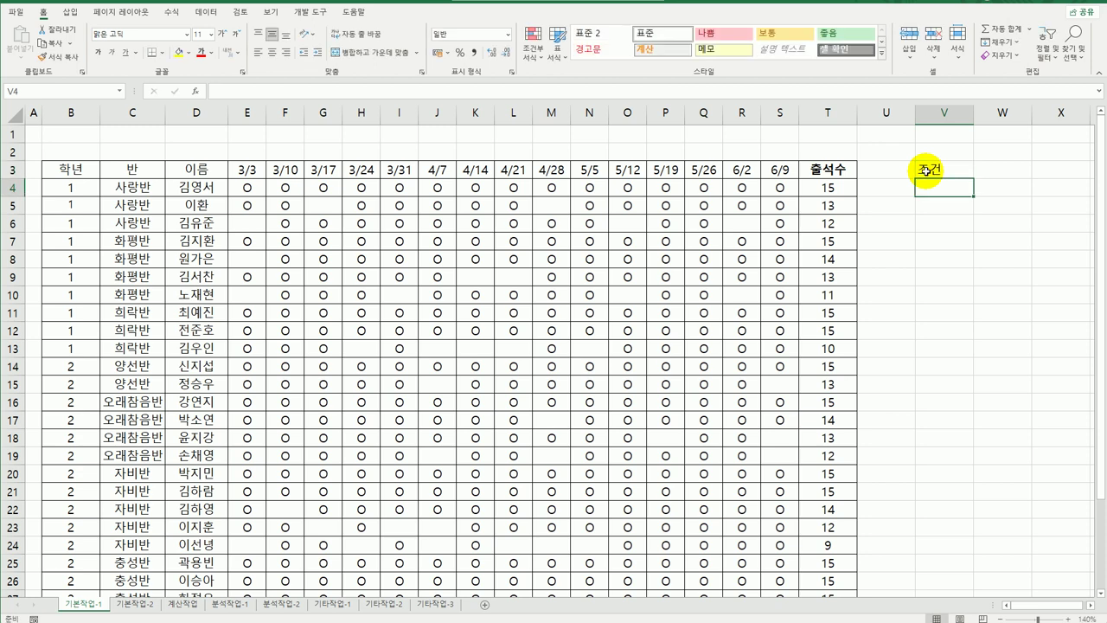
- Start an OR formula in V4 whose first condition is T4<MEDIAN($T$4:$T$31), with the range as an absolute reference
text(=)
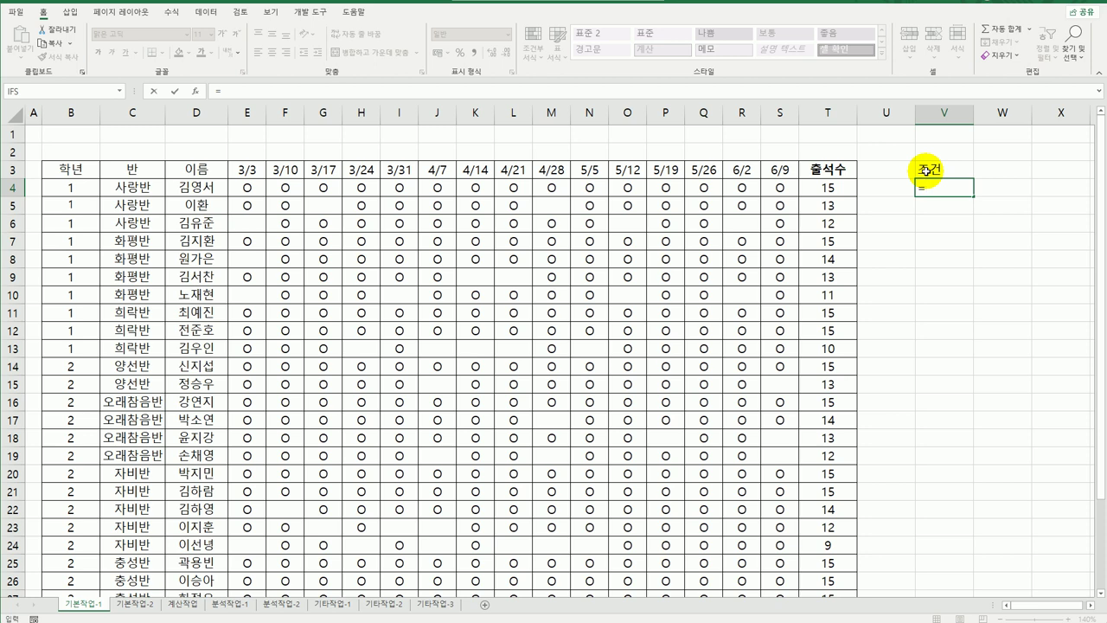
text(o)
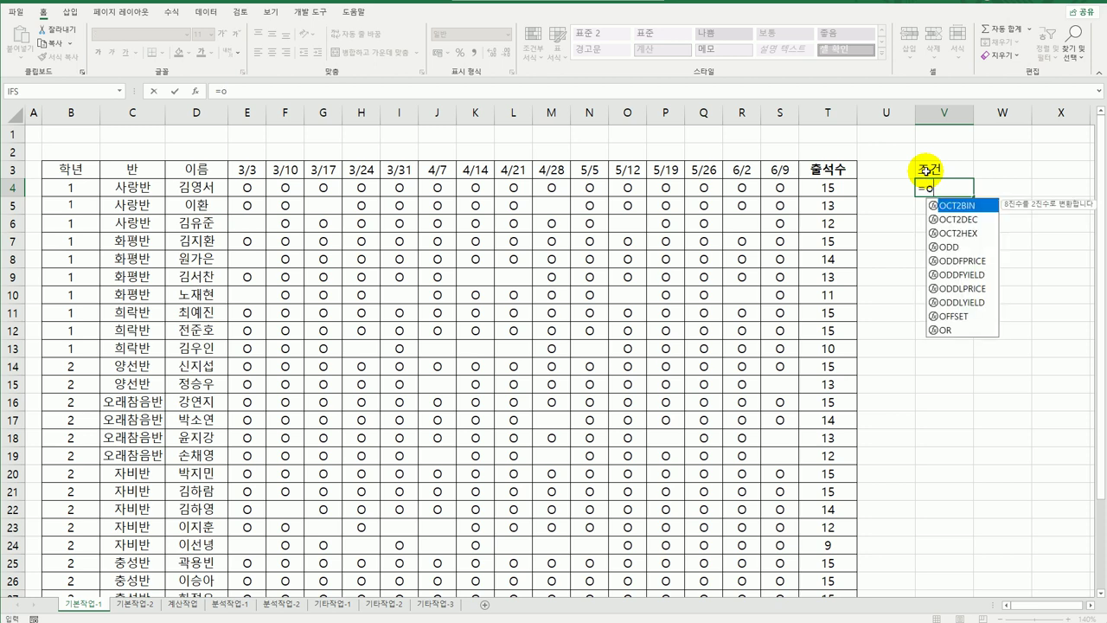
text(r()
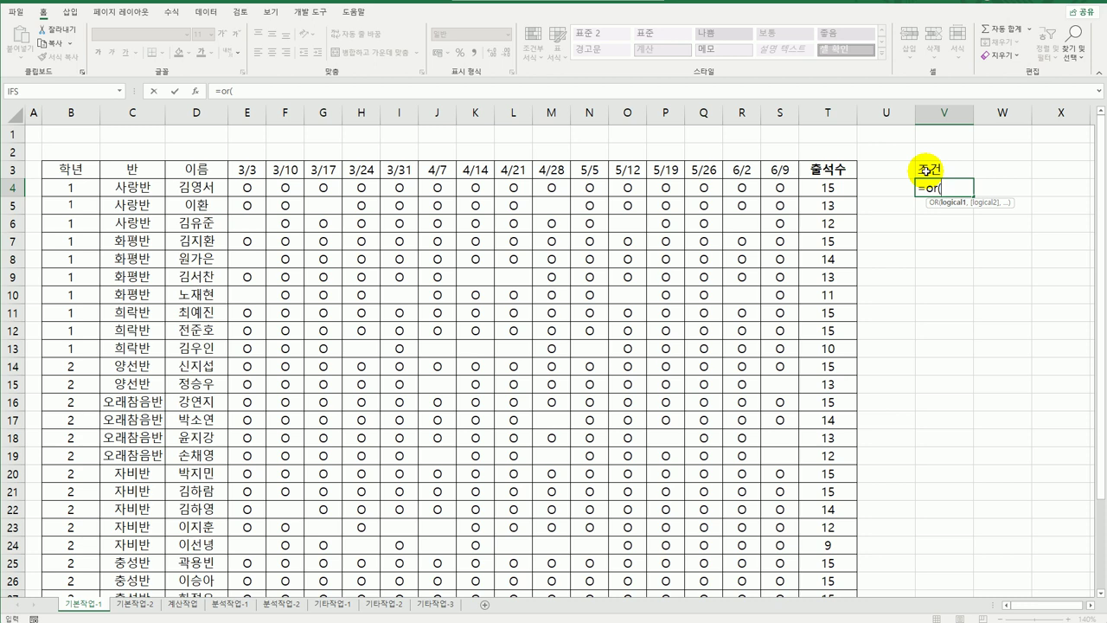
click(832, 188)
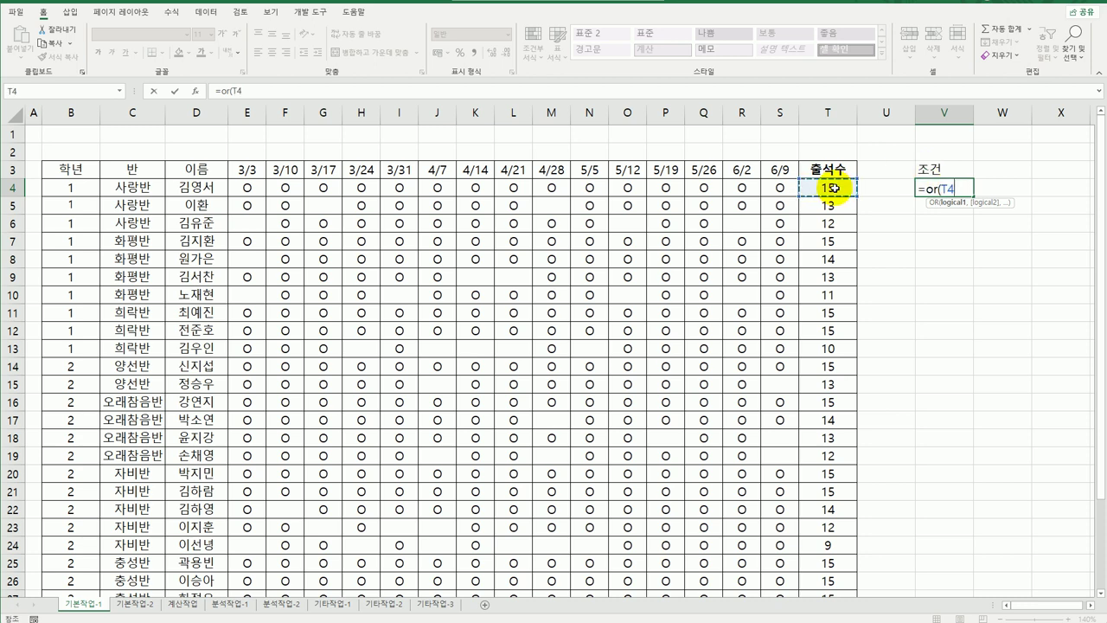
text(<)
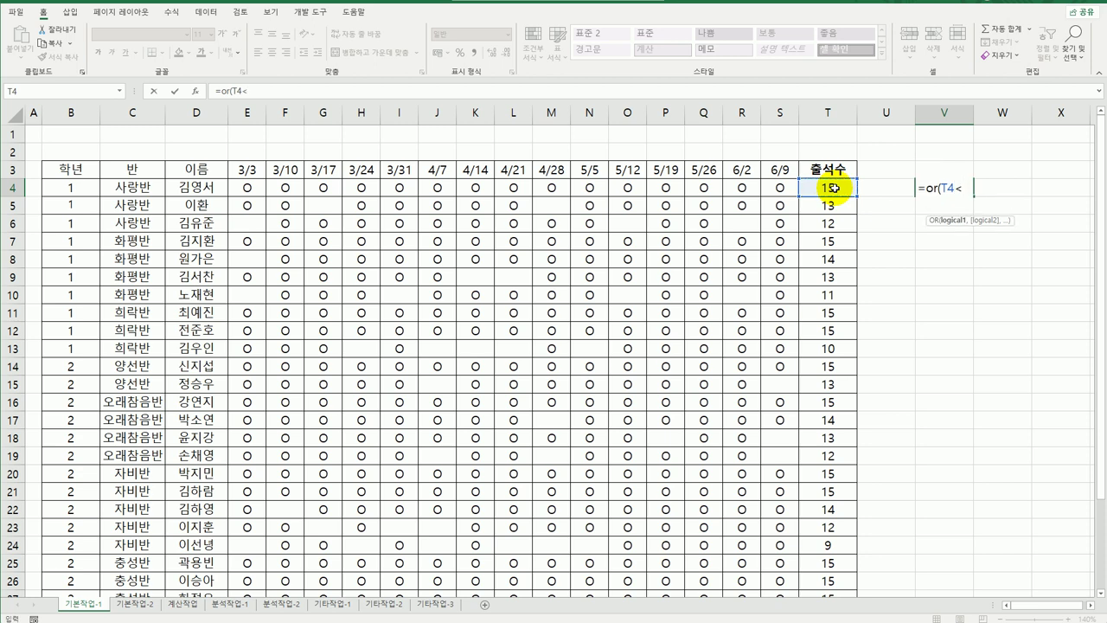
text(me)
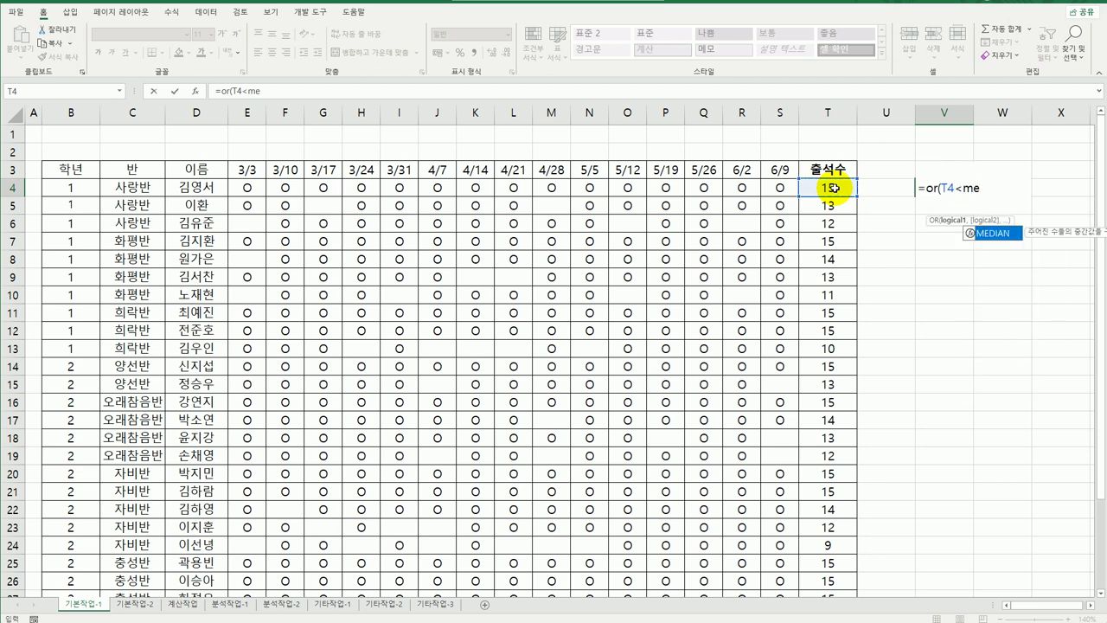
key(Tab)
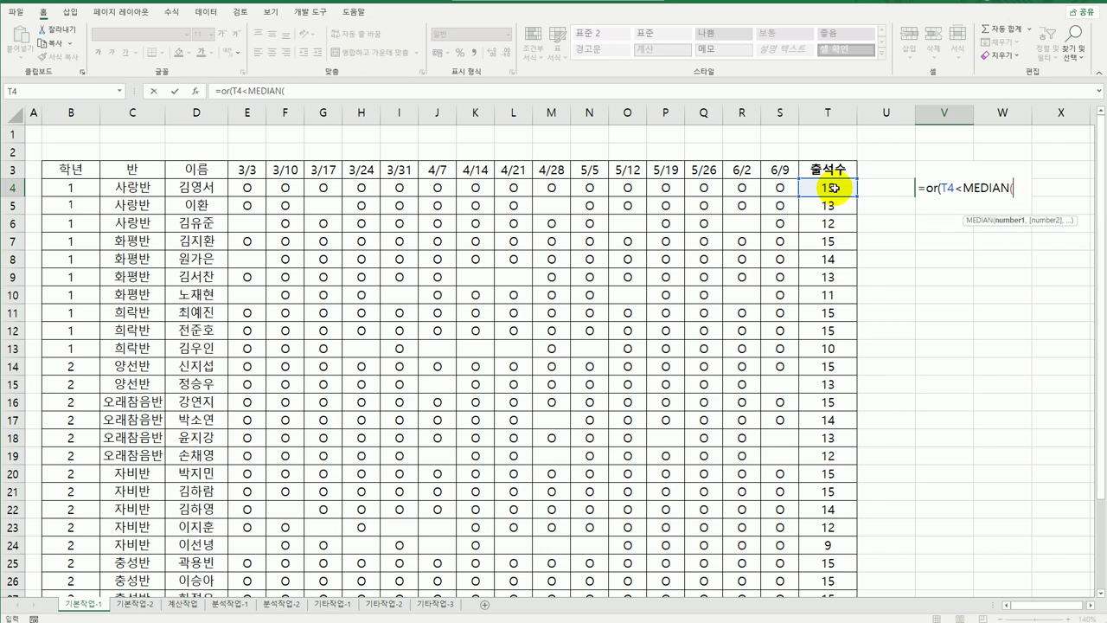
drag(835, 187, 838, 563)
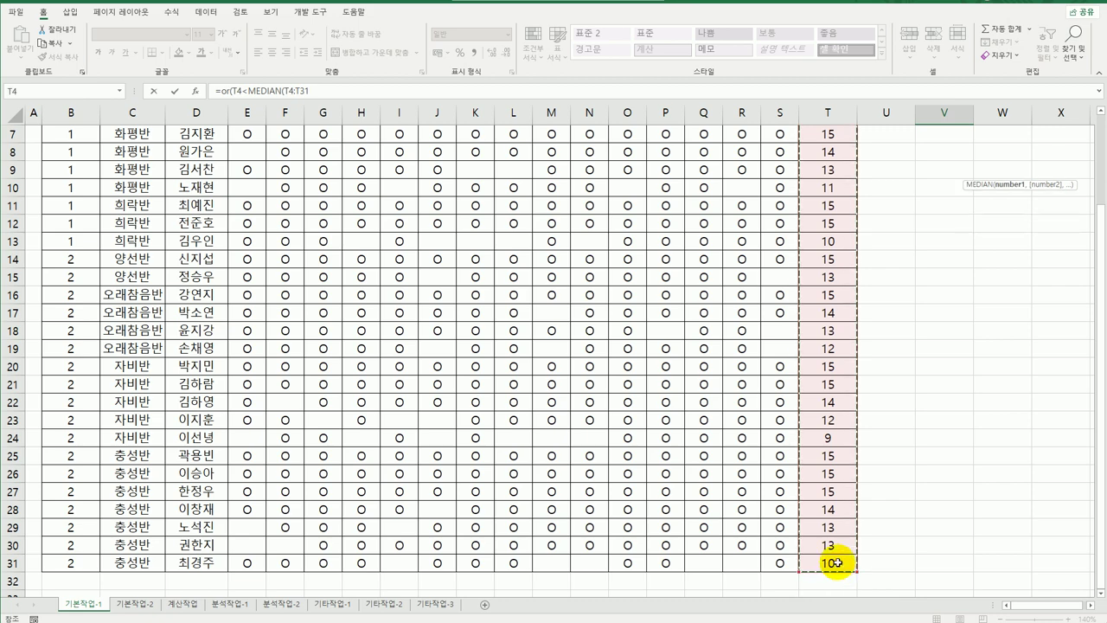
scroll(831, 538, up, 2)
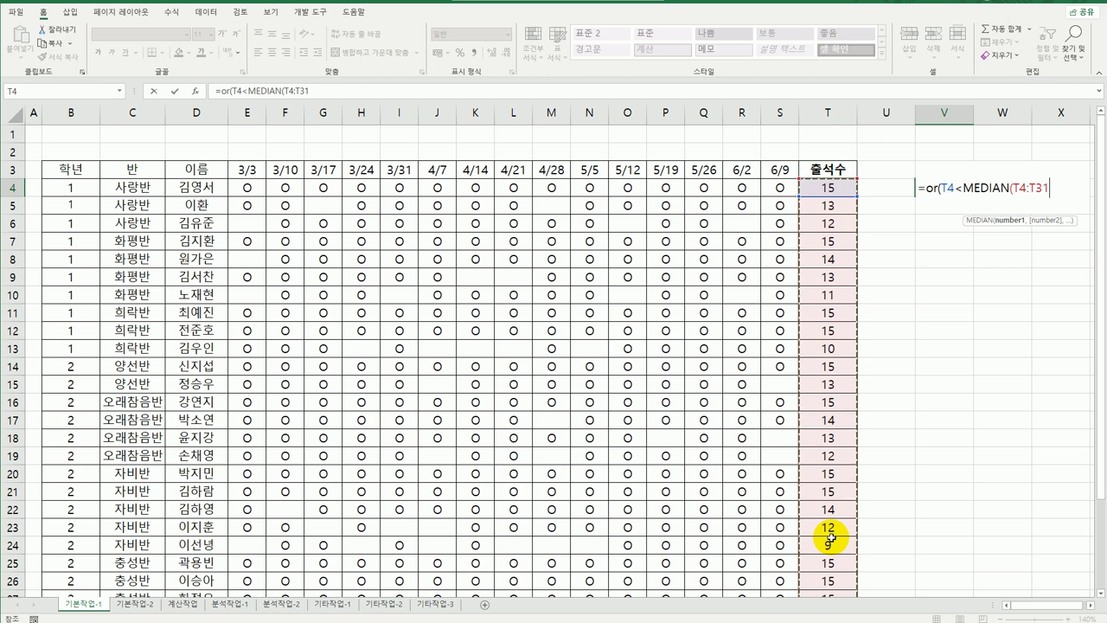
key(F4)
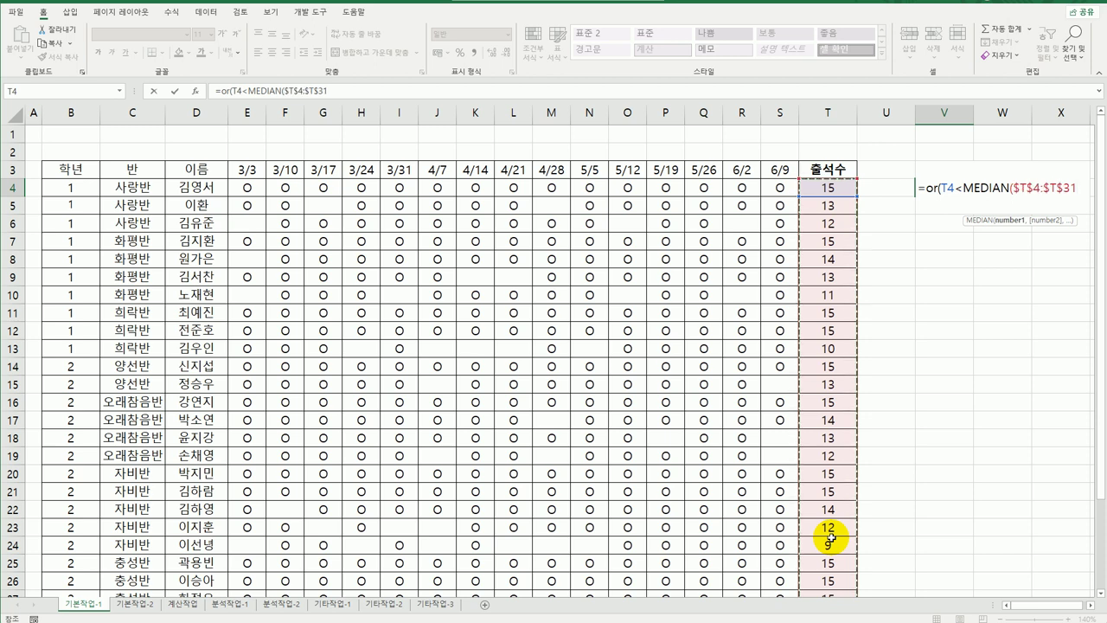
text())
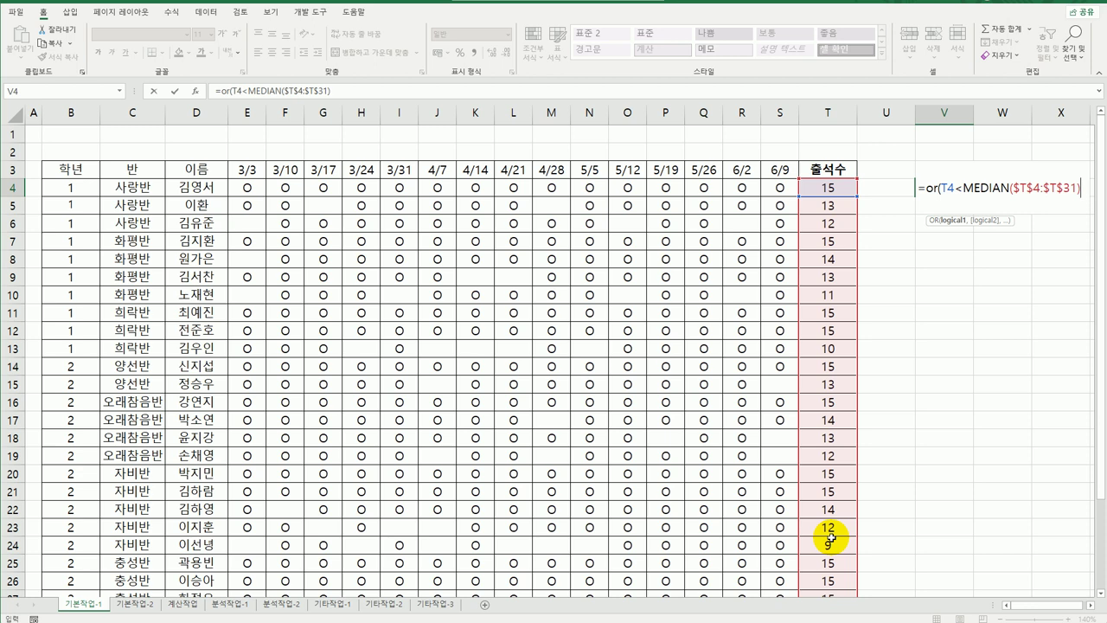
- Add ISBLANK(S4) as the second OR condition in V4 and complete the formula
text(,is)
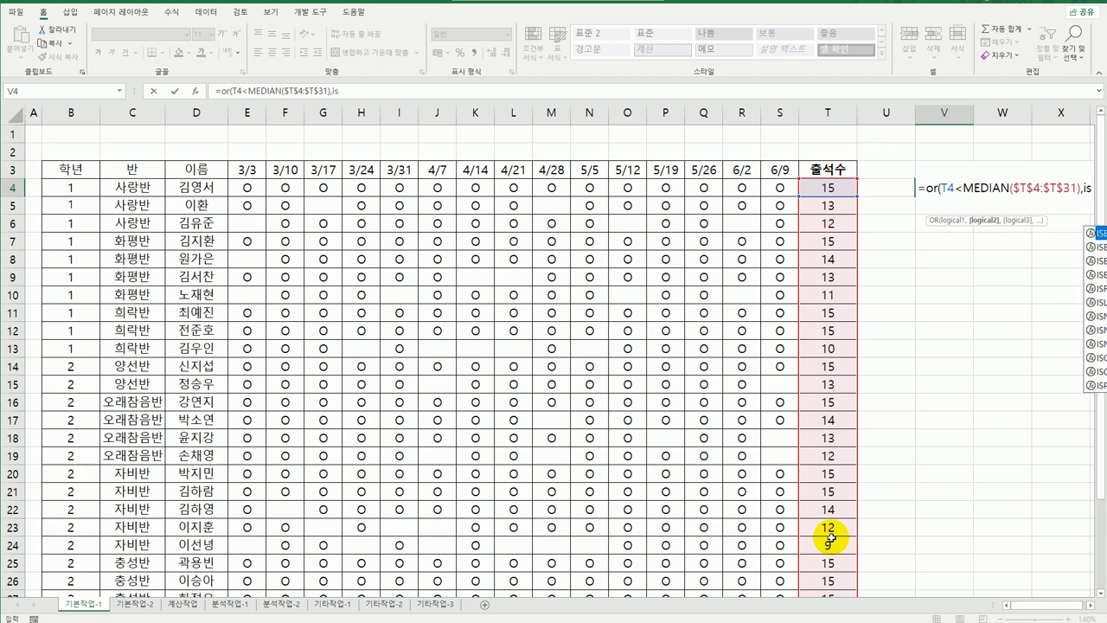
text(bl)
key(Tab)
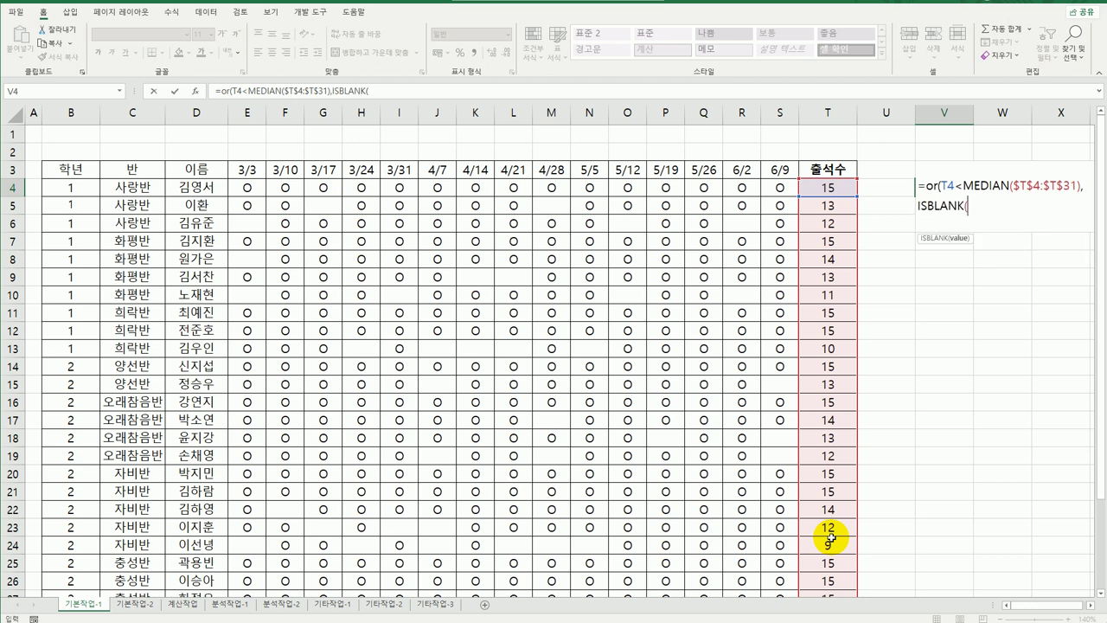
click(780, 185)
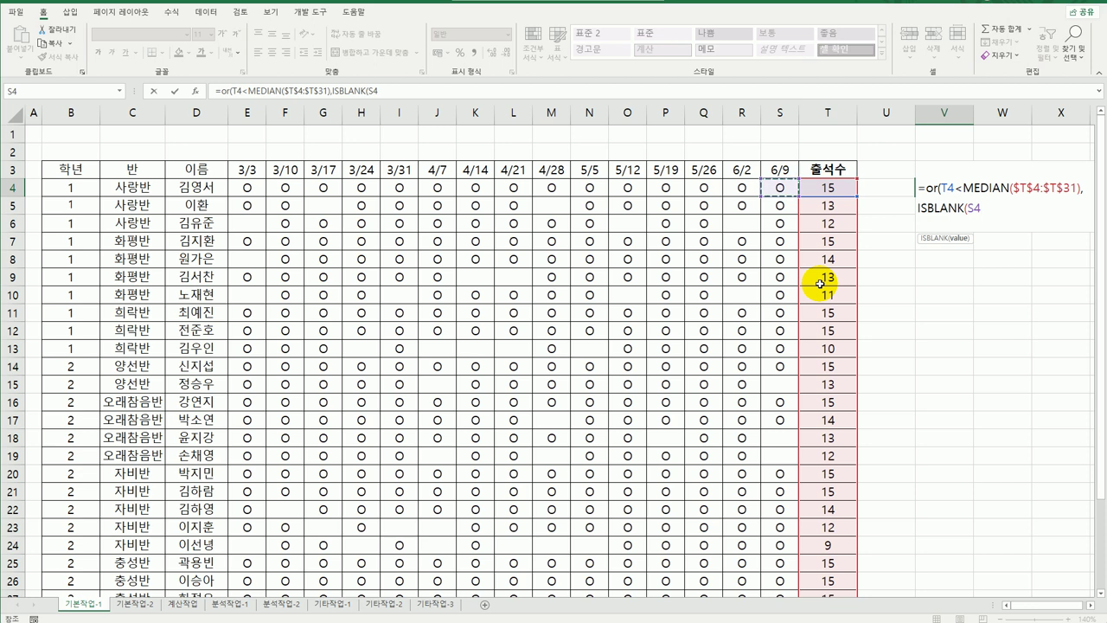
text())
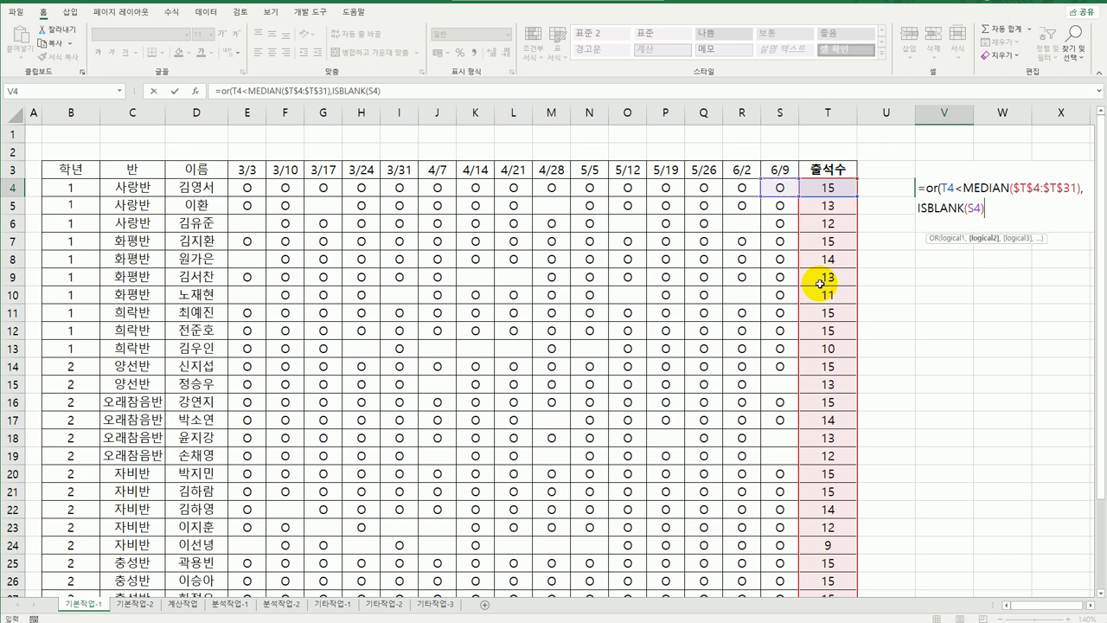
text())
key(Return)
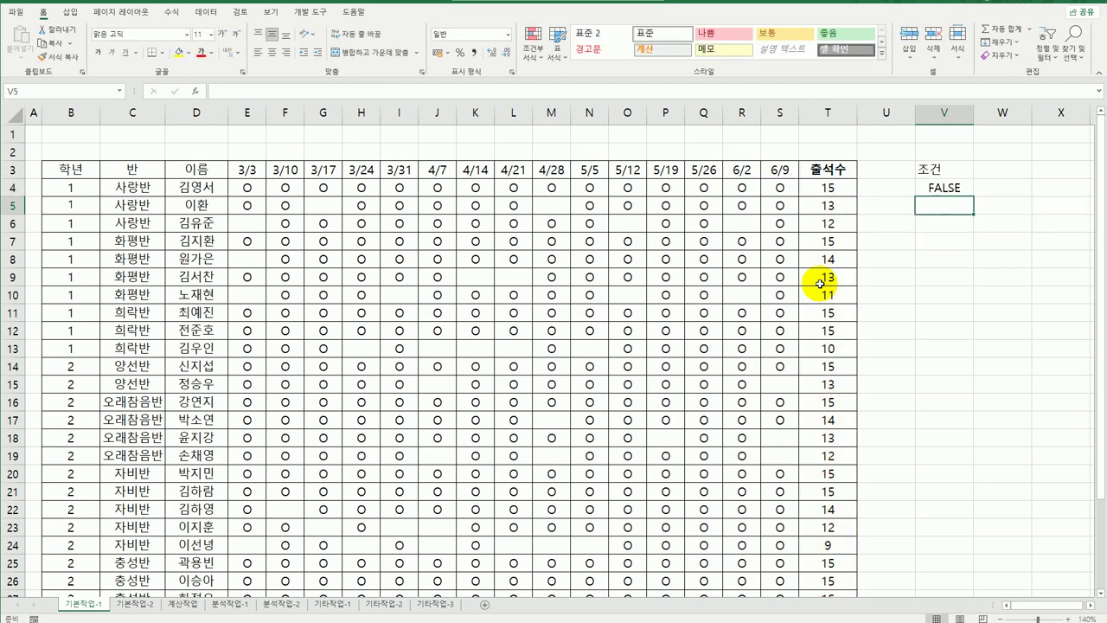
click(958, 187)
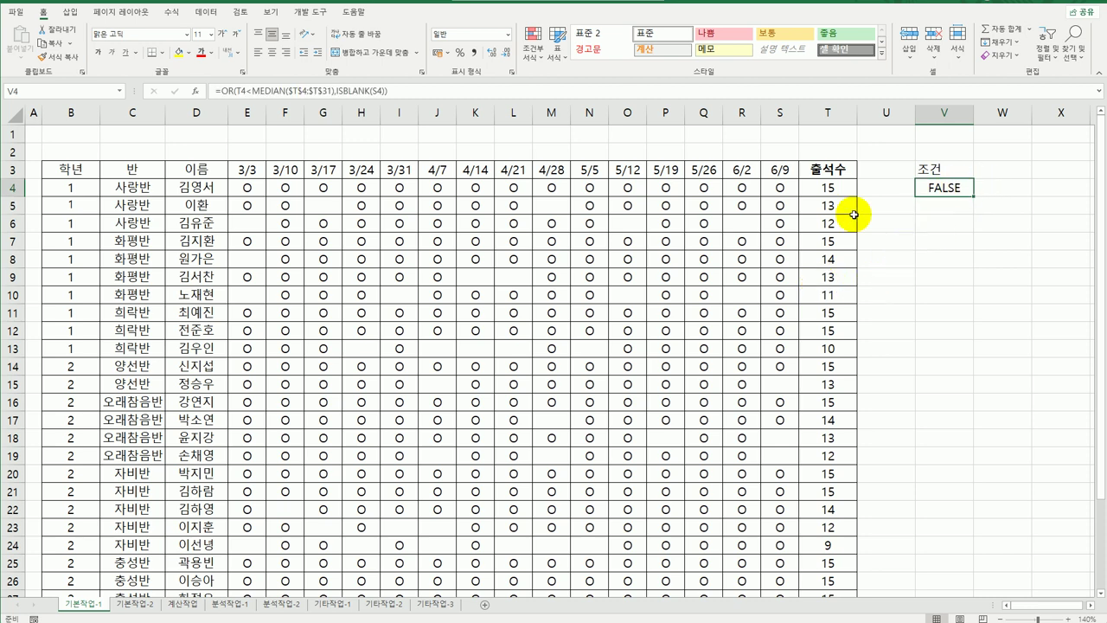
- Copy the table headings 학년, 반, 이름, 6/9 and 출석수 to the cells starting at X3
click(56, 173)
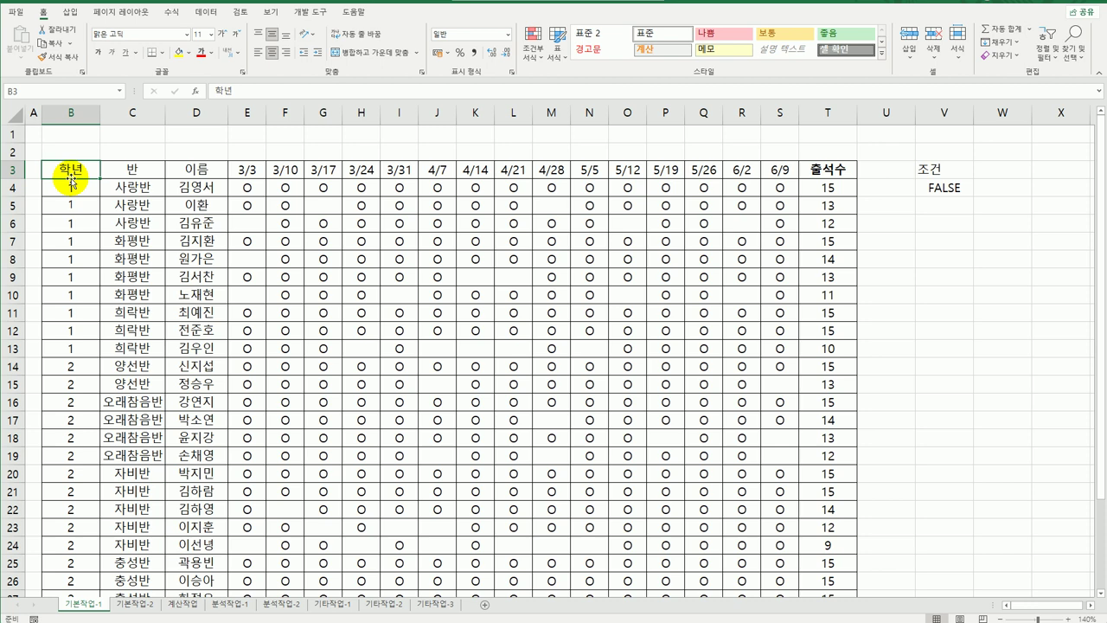
drag(89, 168, 217, 165)
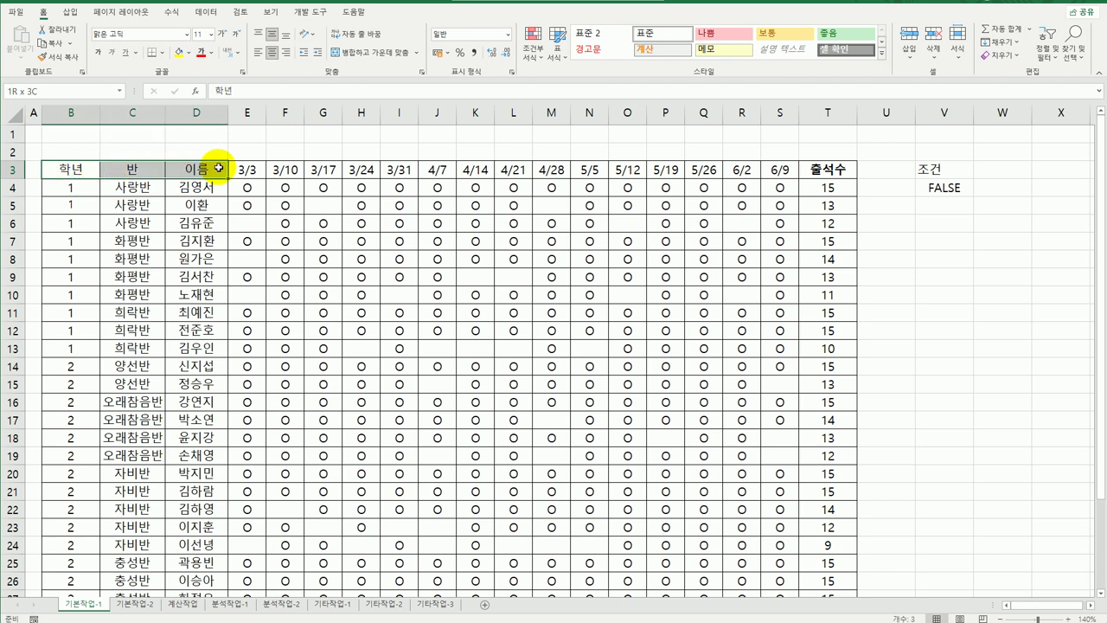
ctrl+drag(781, 170, 817, 171)
key(ctrl+c)
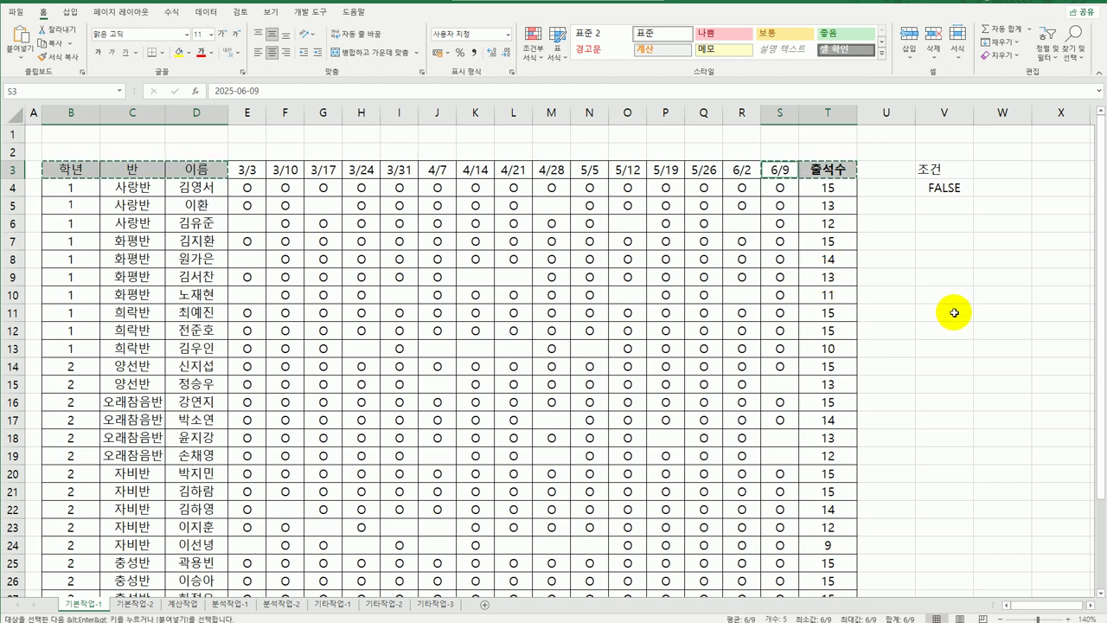
click(1054, 176)
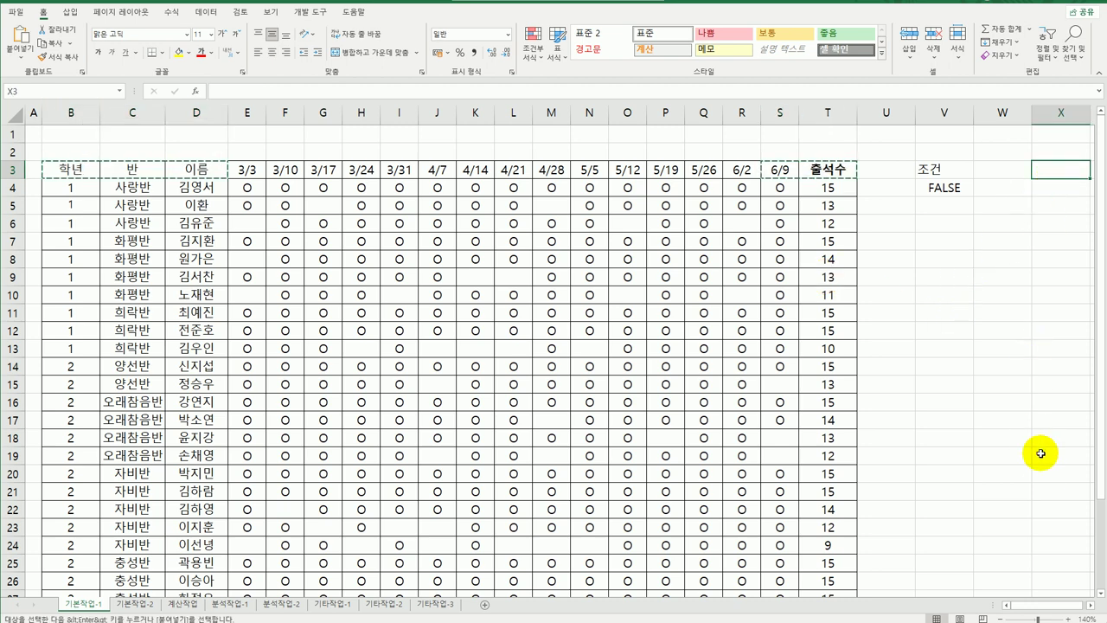
click(1086, 605)
click(1086, 606)
click(1086, 605)
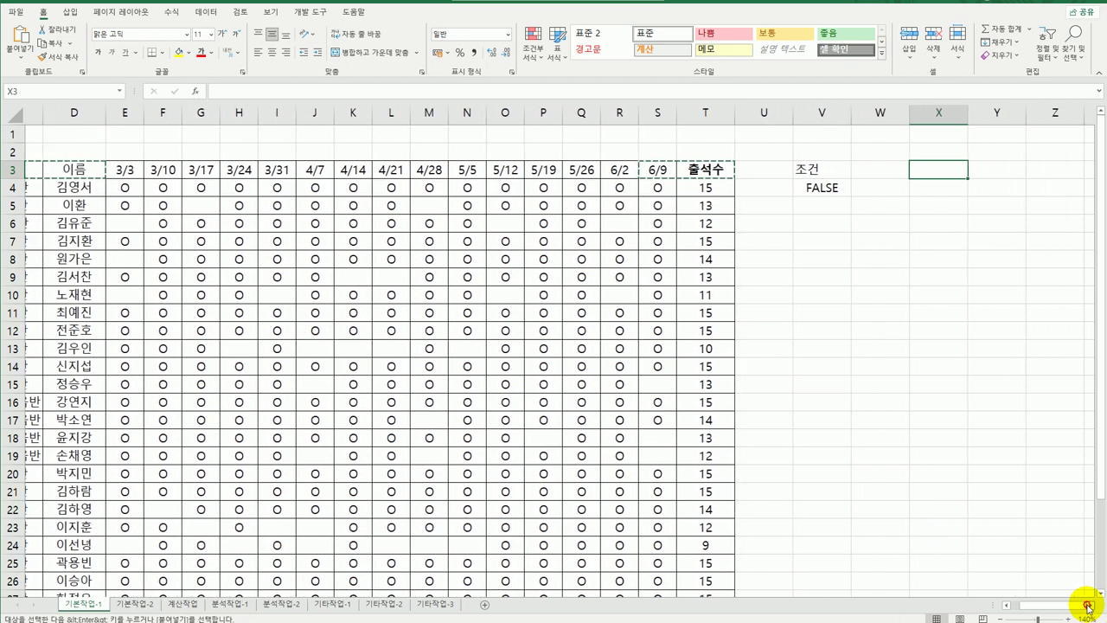
click(1085, 605)
click(1086, 606)
click(1086, 605)
click(1086, 605)
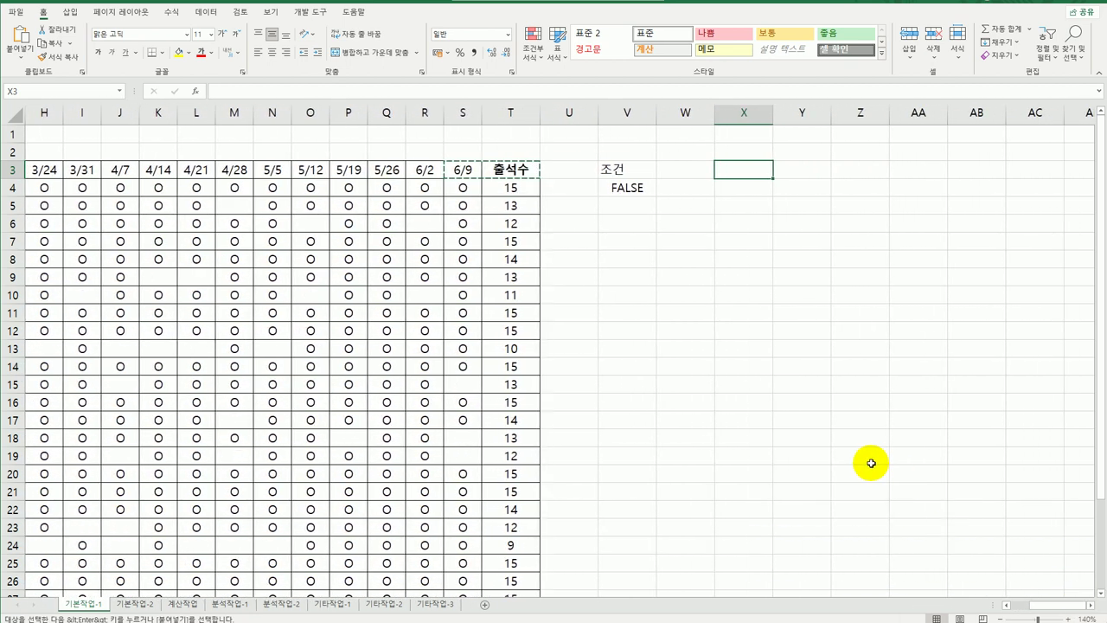
key(ctrl+v)
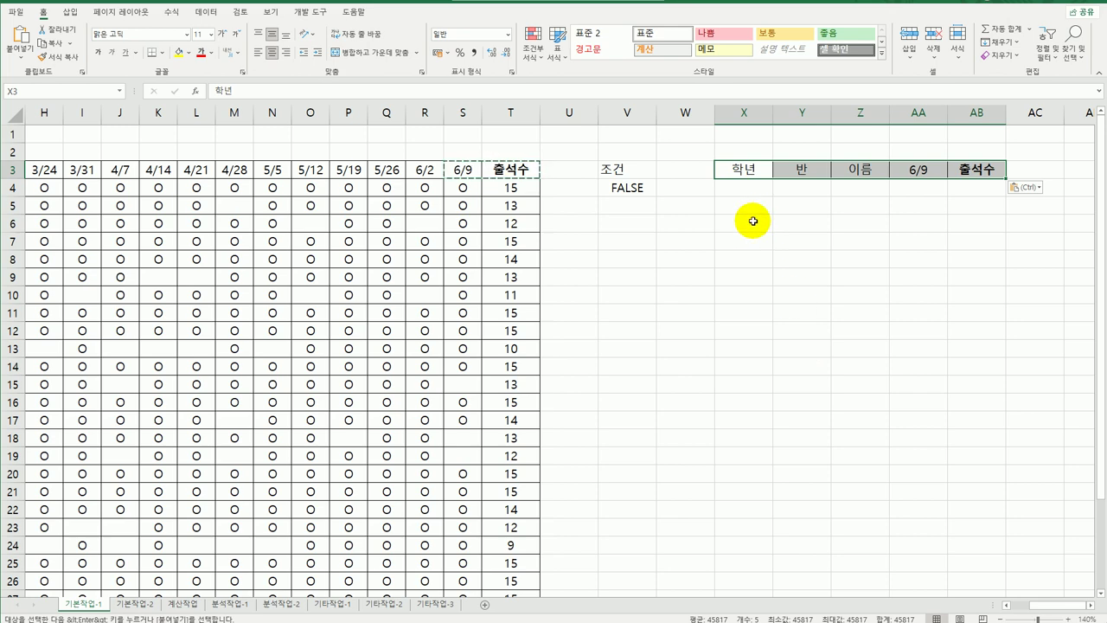
- Set up an advanced filter on the attendance table $B$3:$T$31 with the criteria range $V$3:$V$4
click(286, 239)
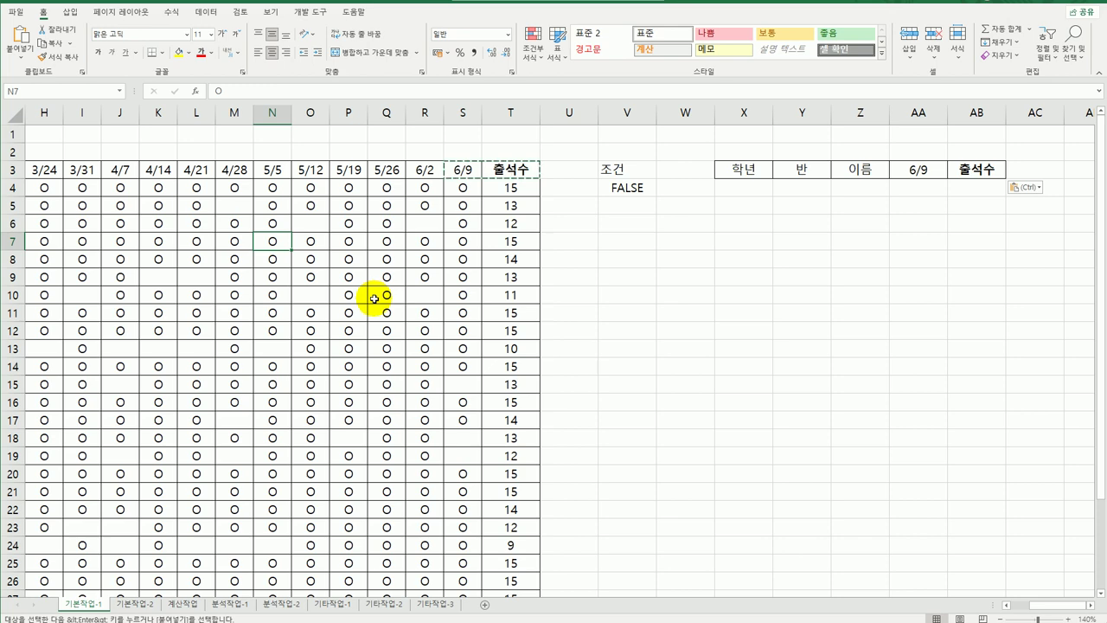
click(211, 12)
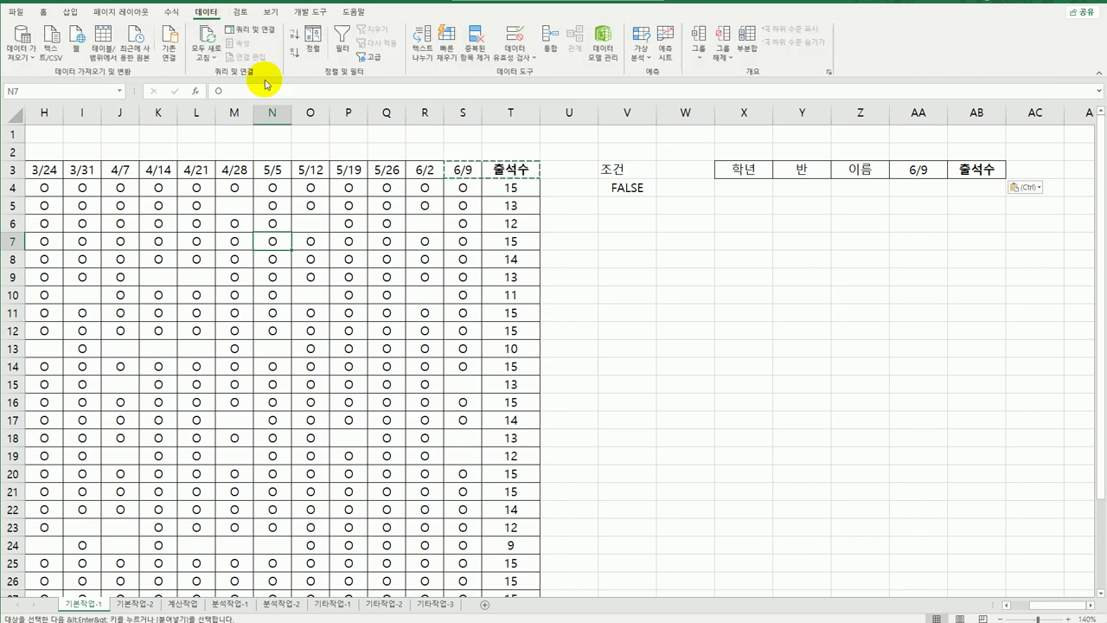
click(373, 60)
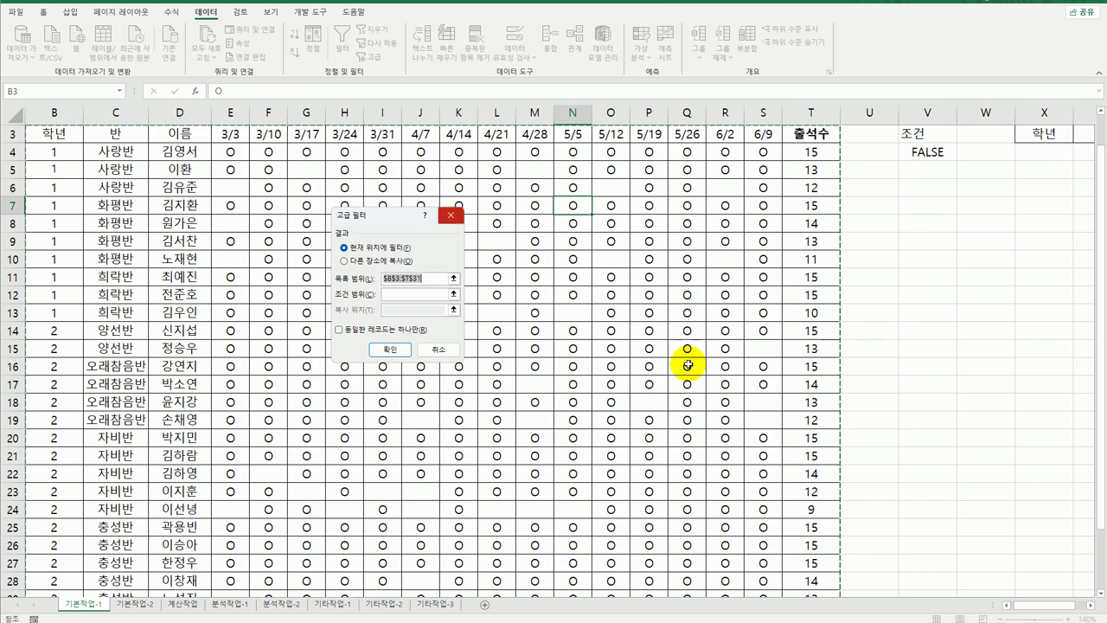
scroll(563, 346, down, 3)
scroll(564, 353, up, 4)
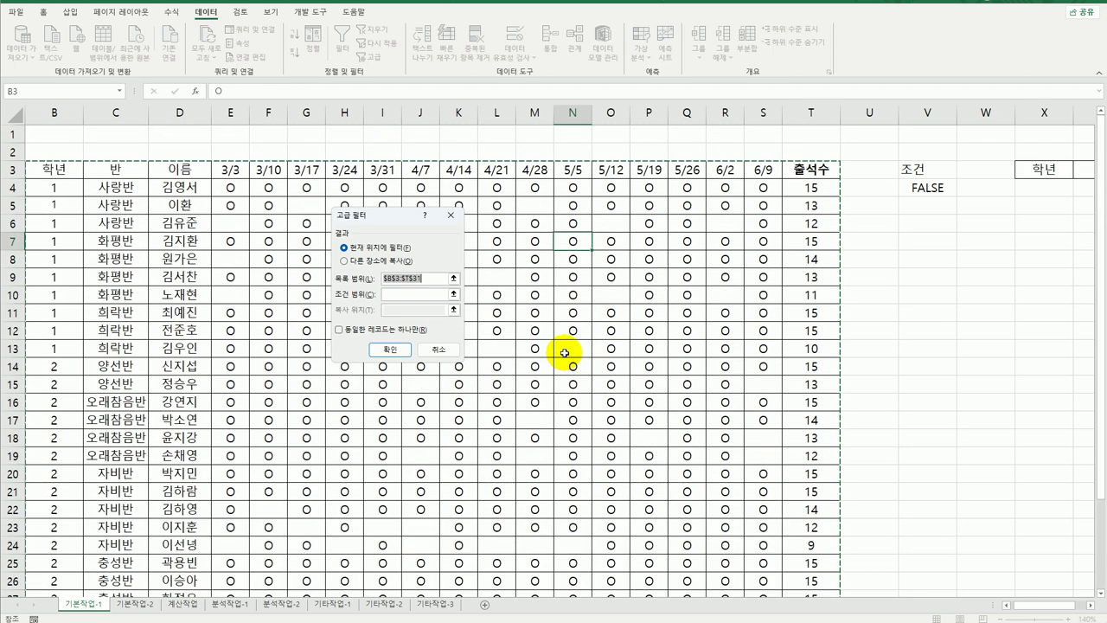
click(404, 294)
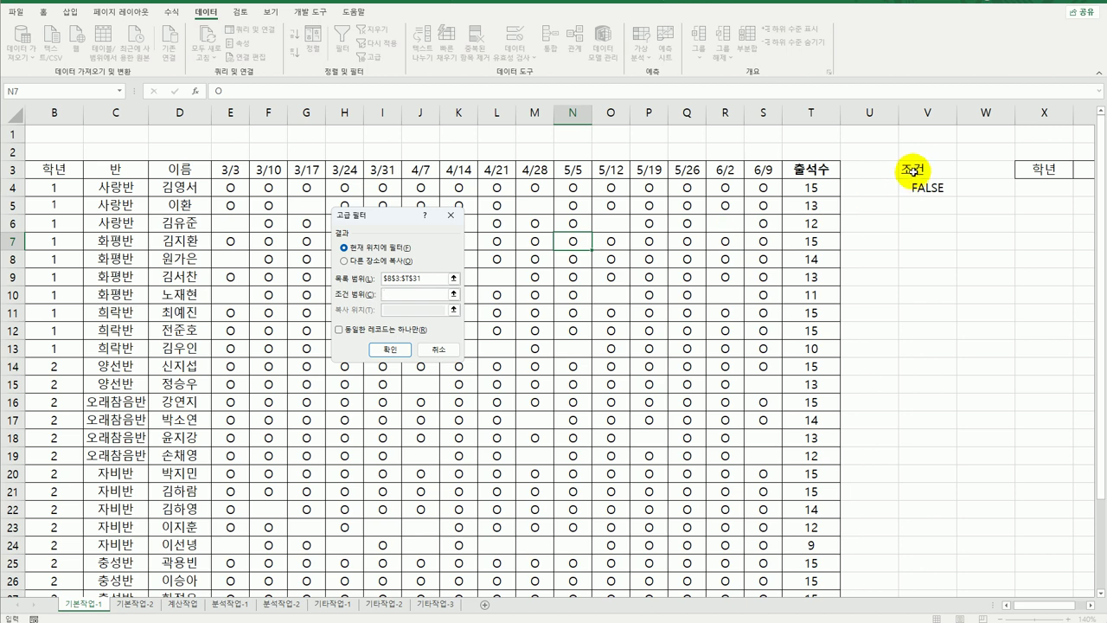
drag(908, 167, 914, 192)
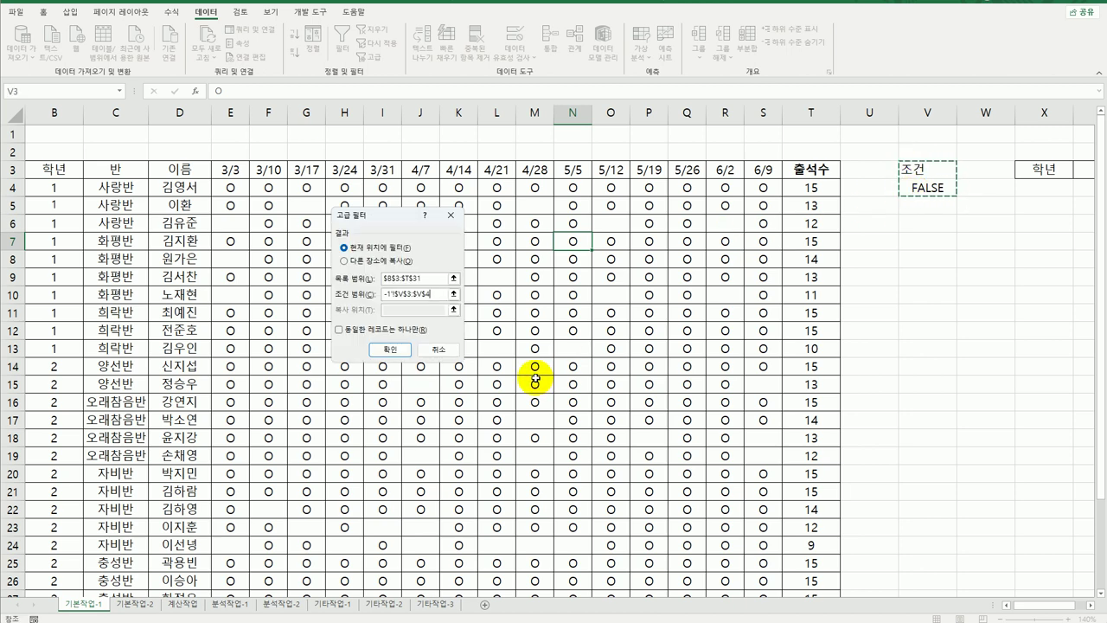
- Have the advanced filter copy its results to another location, using headings $X$3:$AB$3 as the destination, and run it
click(347, 260)
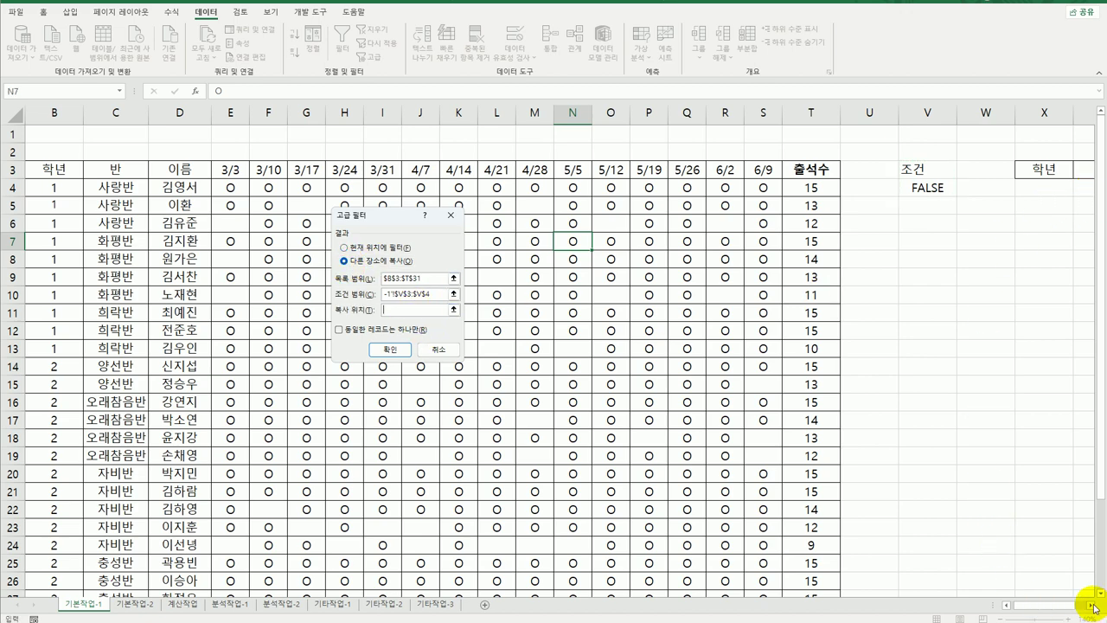
scroll(1078, 604, right, 5)
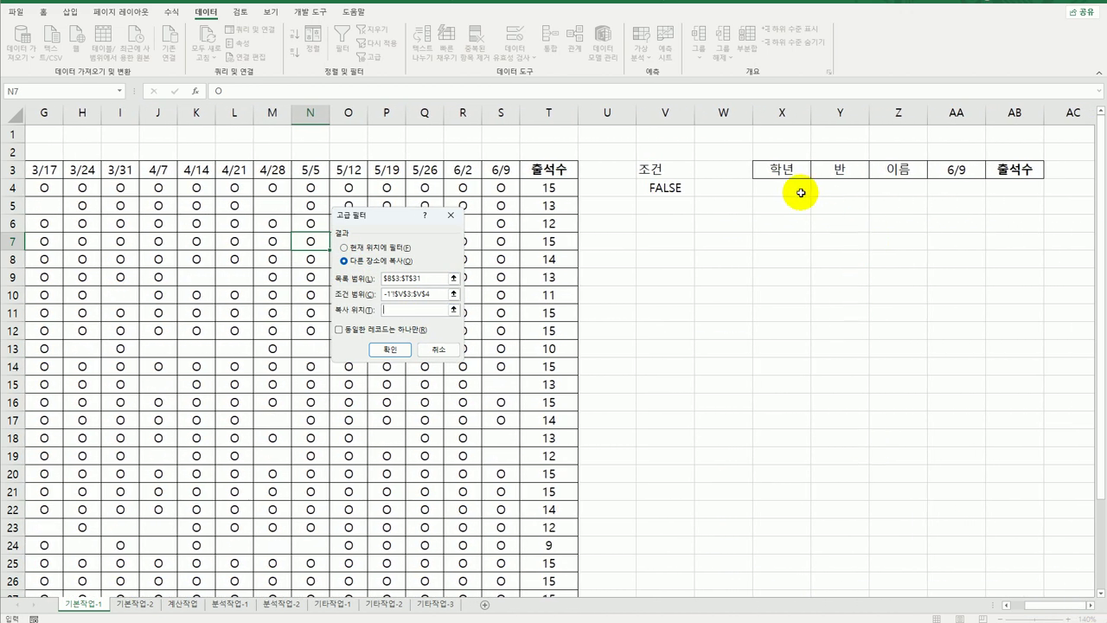
drag(783, 171, 999, 170)
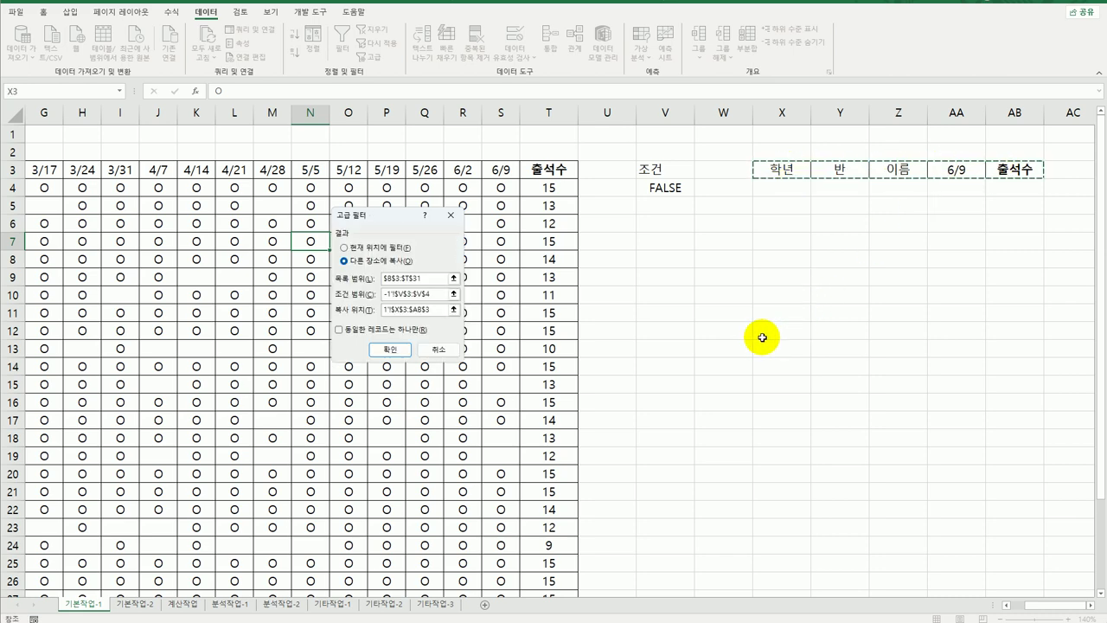
click(391, 349)
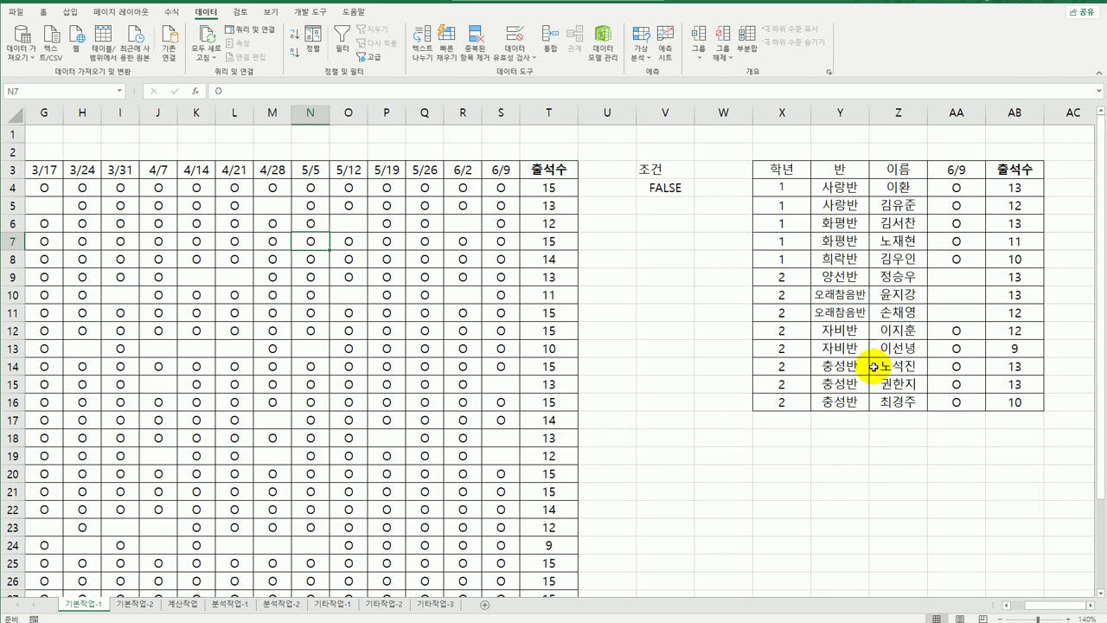
- Review the extracted 6/9 and 출석수 values, and calculate =MEDIAN(T4:T31) in V8 as a check
drag(951, 275, 970, 314)
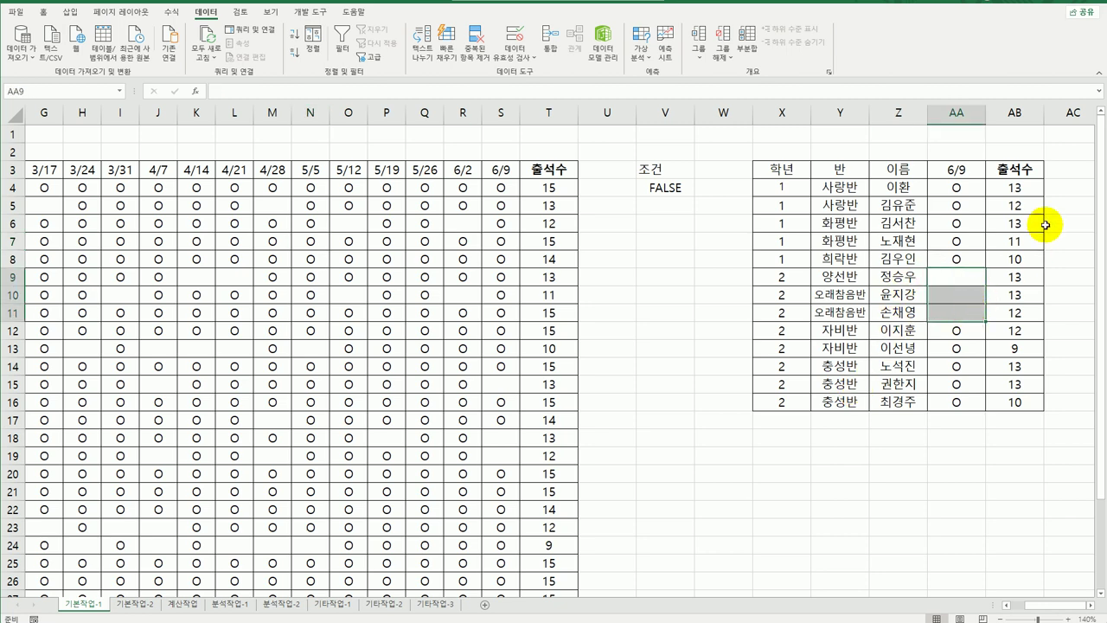
drag(1036, 187, 1035, 408)
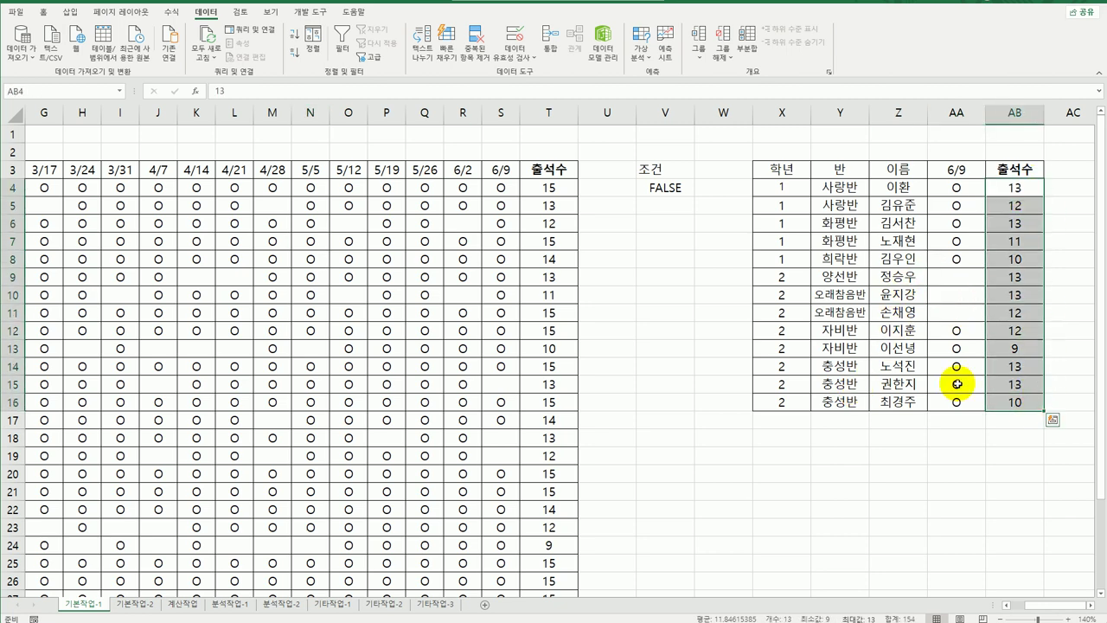
click(643, 257)
text(=)
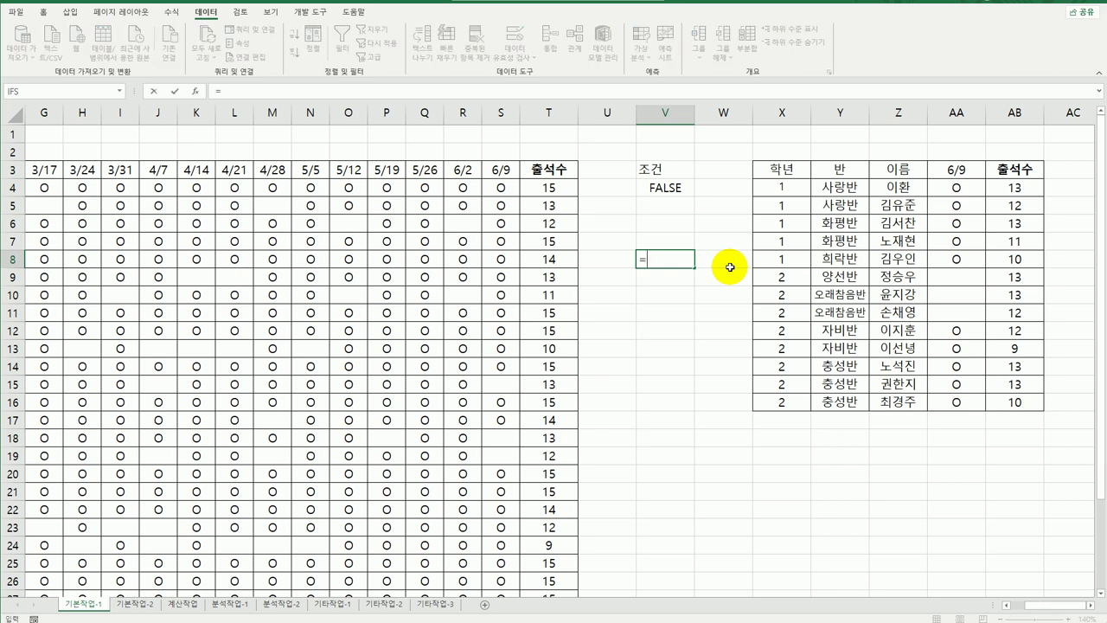
text(md)
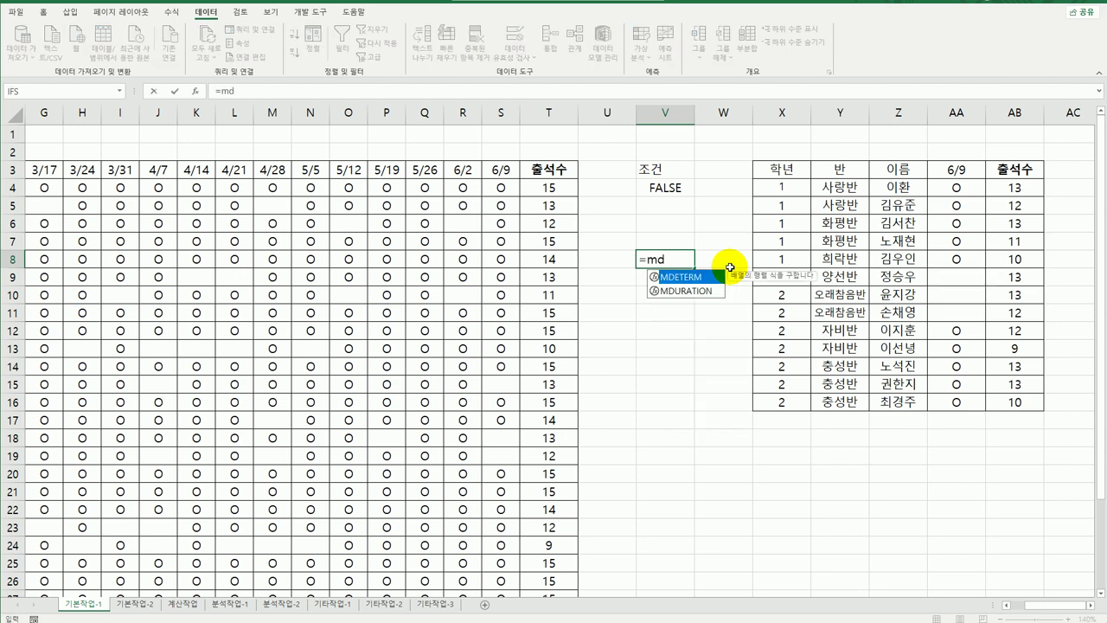
key(BackSpace)
text(e)
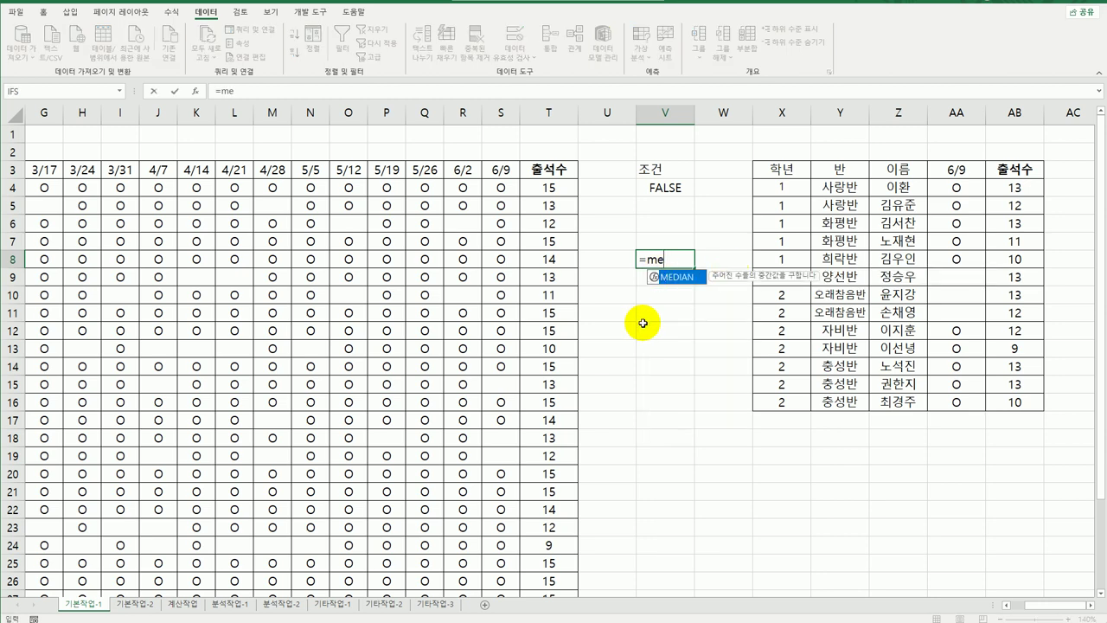
key(Tab)
drag(549, 187, 565, 568)
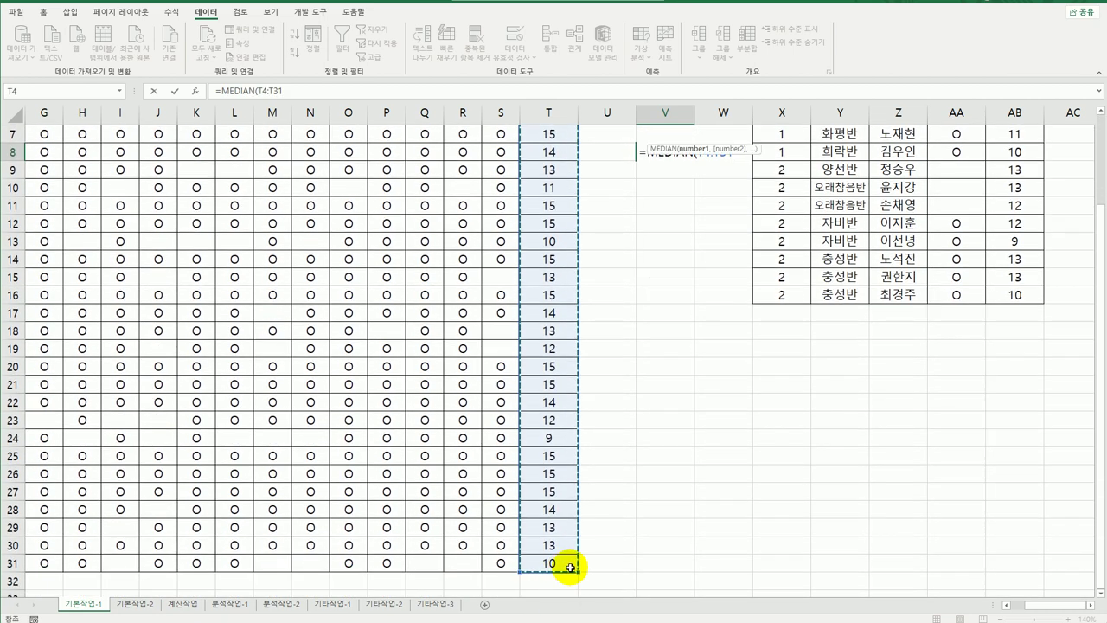
key(Return)
scroll(706, 459, up, 2)
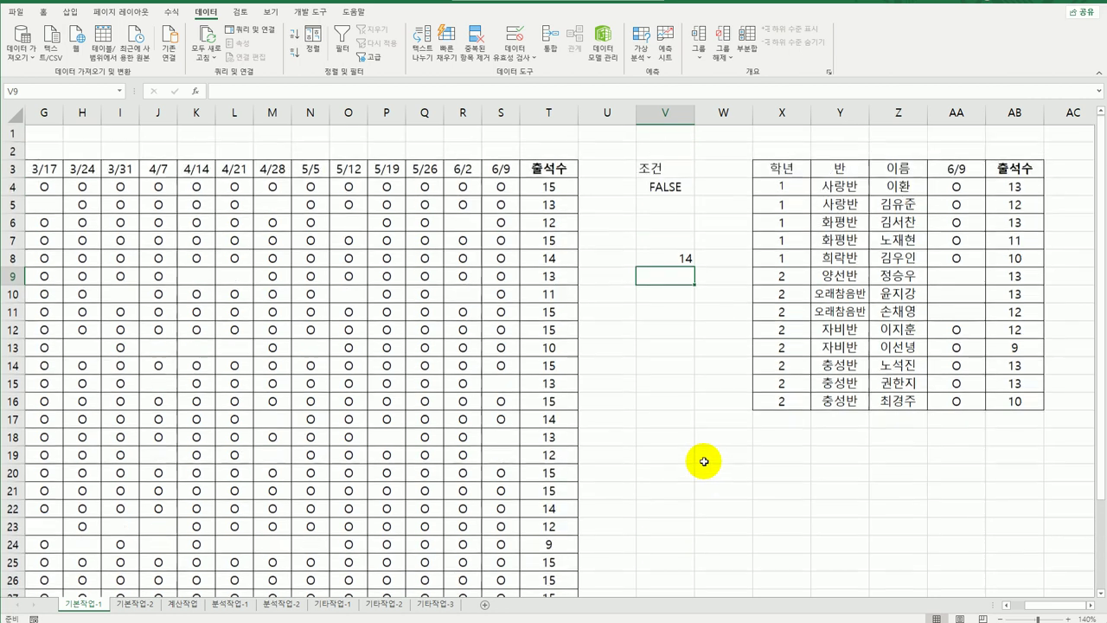
- Compare the extracted 출석수 values with the median in V8 and clear that check formula
click(676, 258)
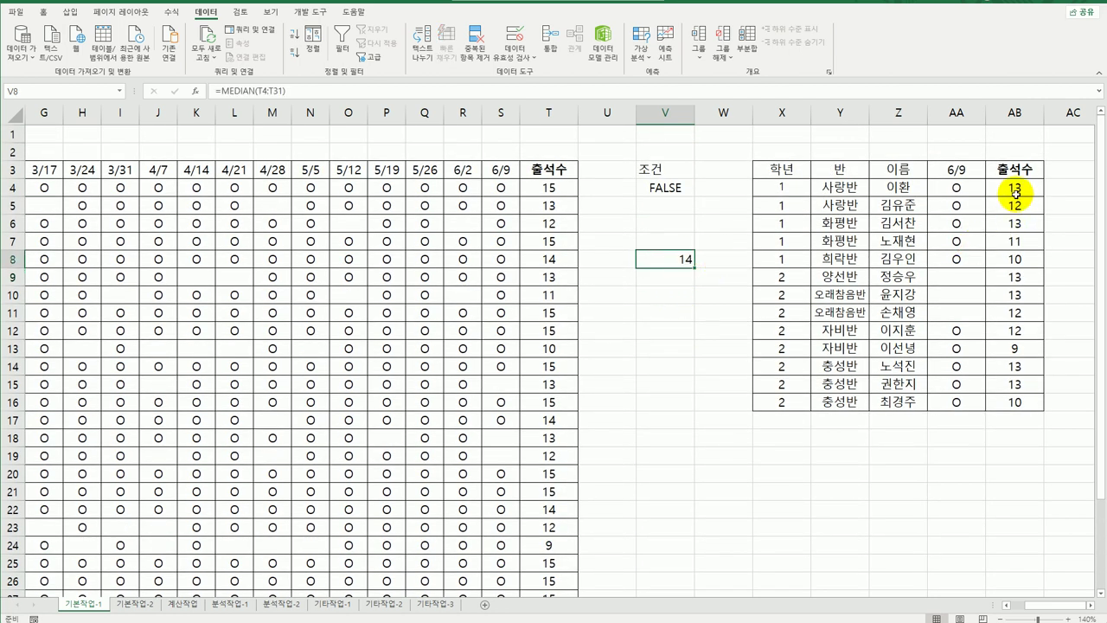
drag(1015, 188, 1012, 258)
drag(1015, 331, 1008, 411)
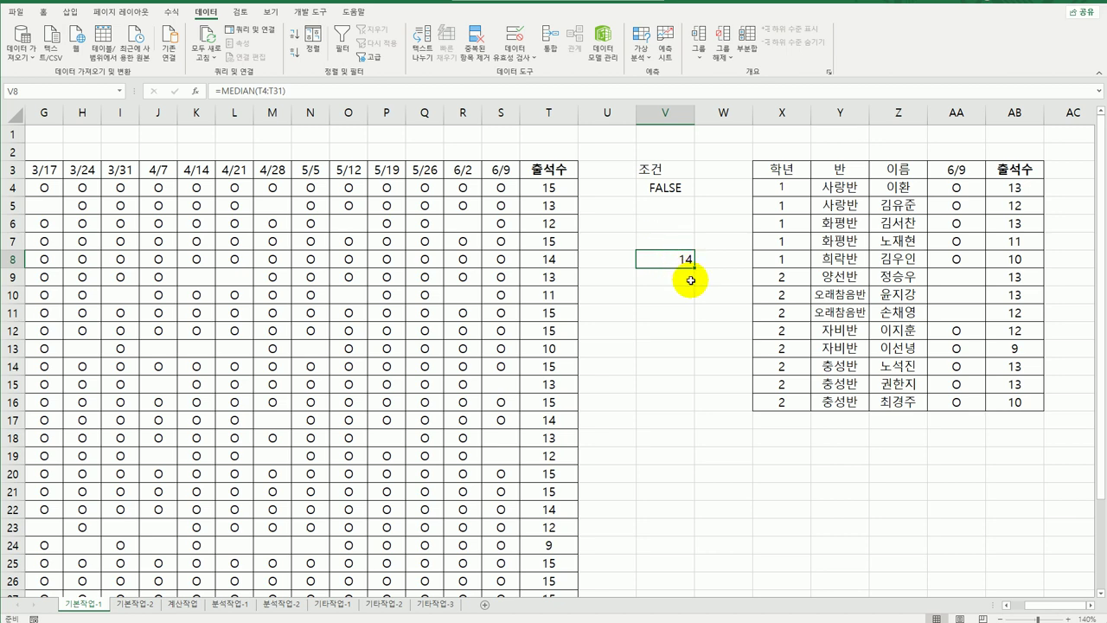
key(Delete)
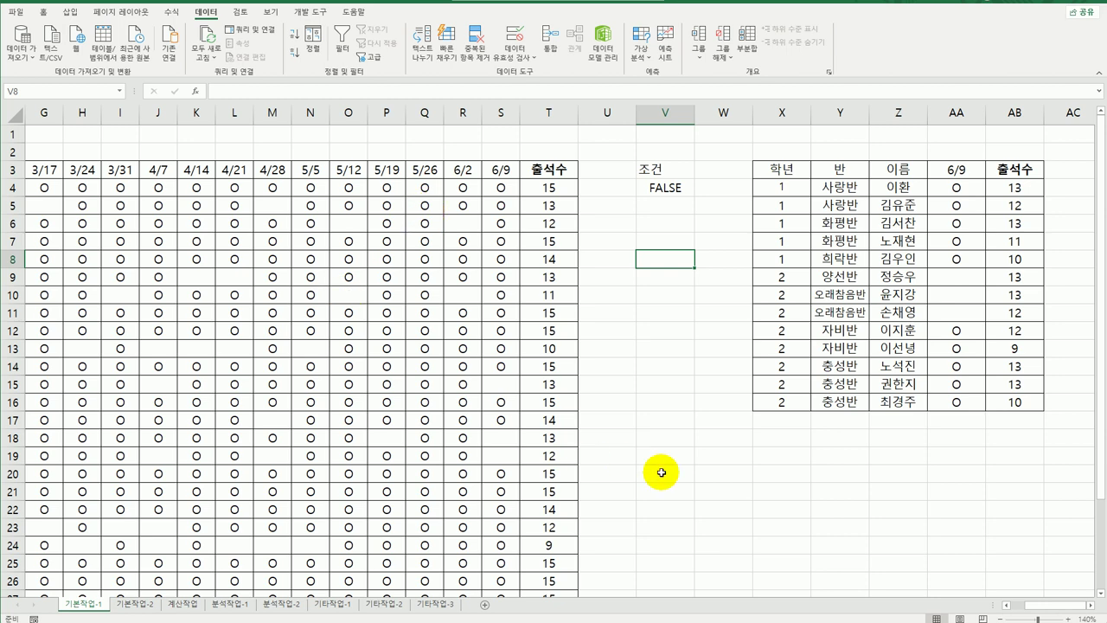
- Create a formula-based conditional formatting rule for the attendance table's date columns, headings included, in E3:S31
drag(1039, 611, 986, 610)
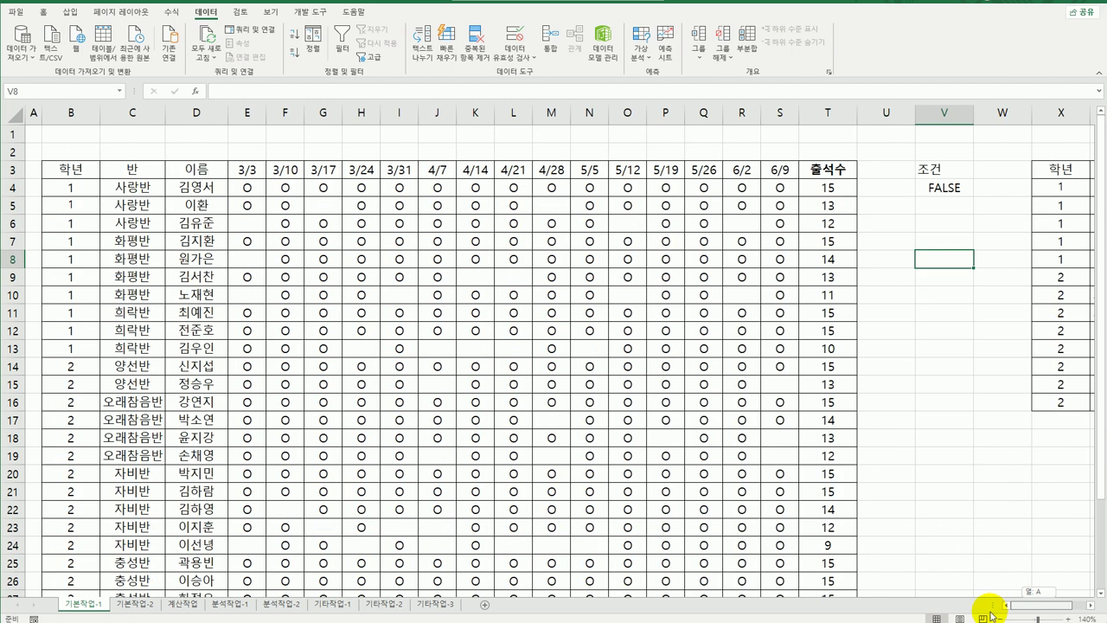
click(256, 170)
drag(256, 170, 735, 549)
scroll(646, 531, up, 2)
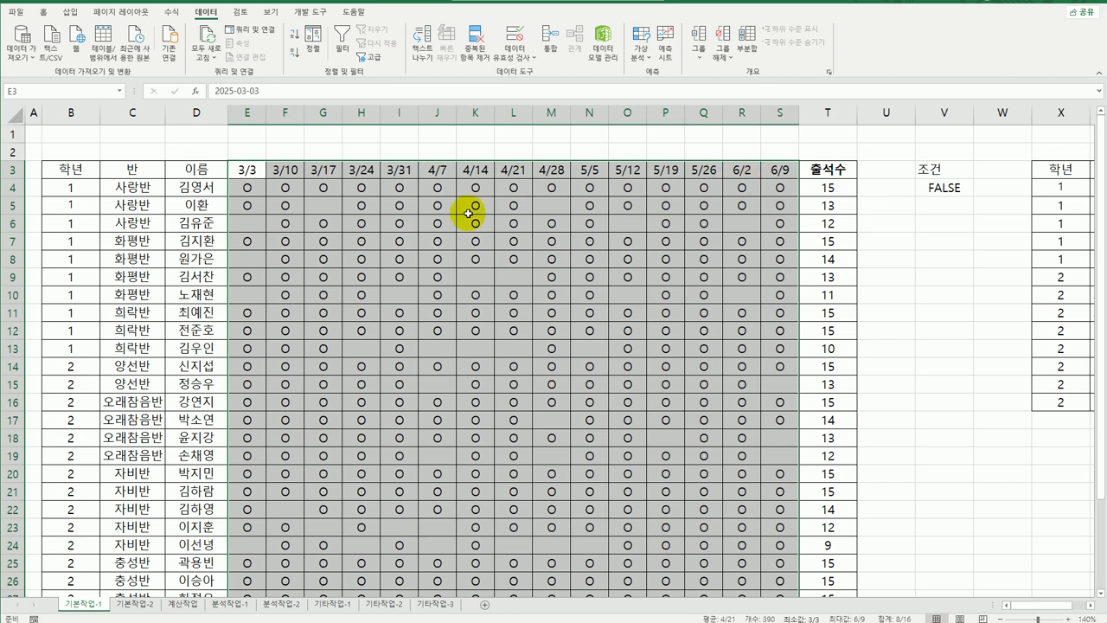
click(42, 13)
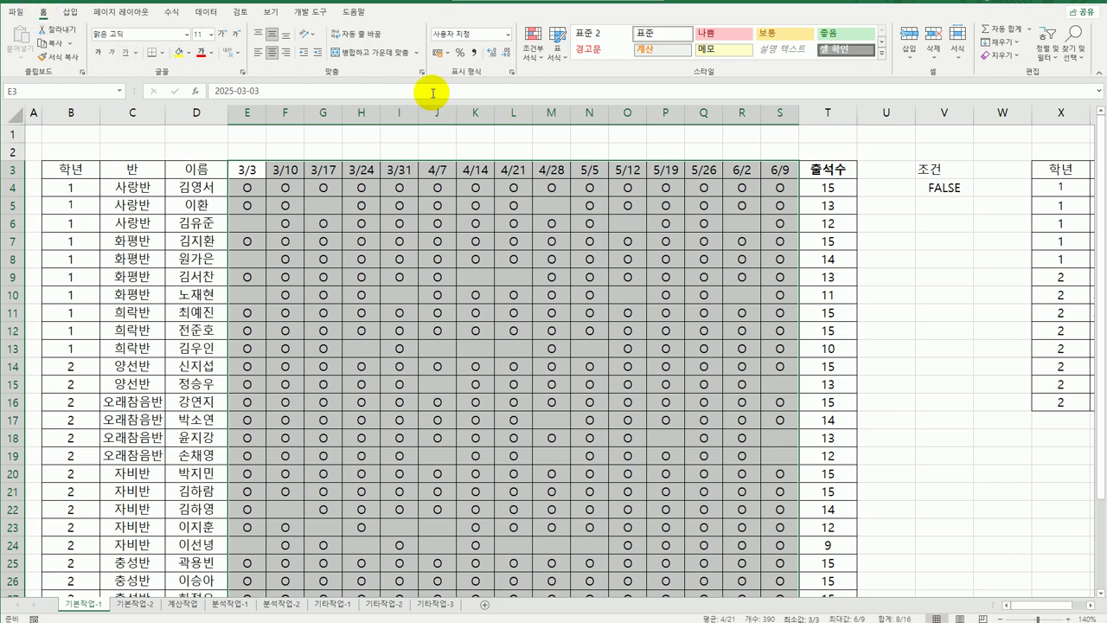
click(531, 57)
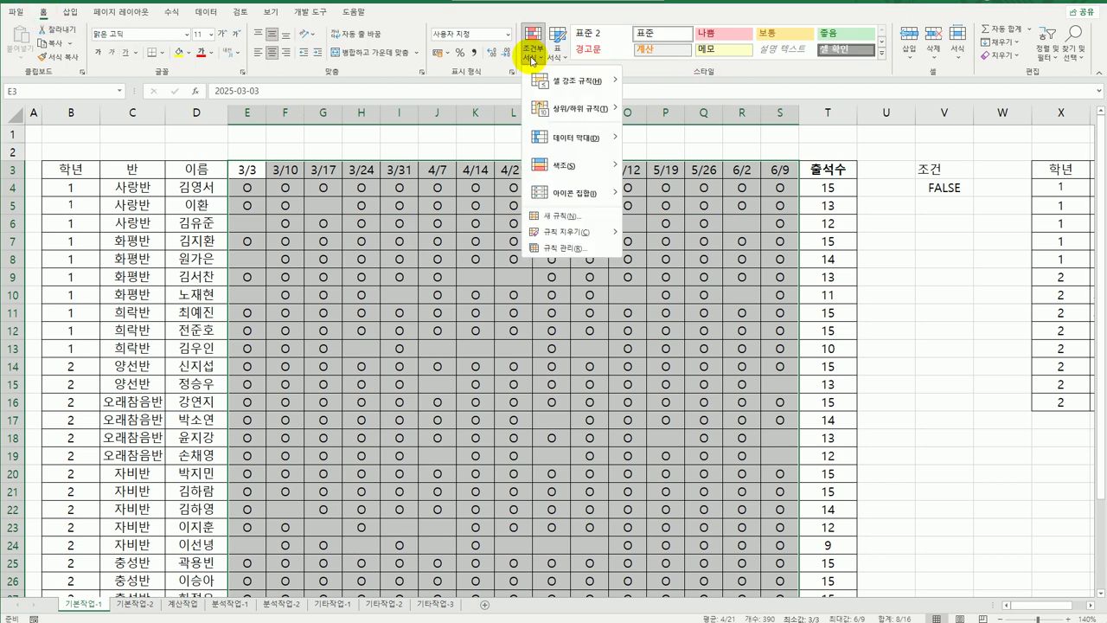
click(553, 215)
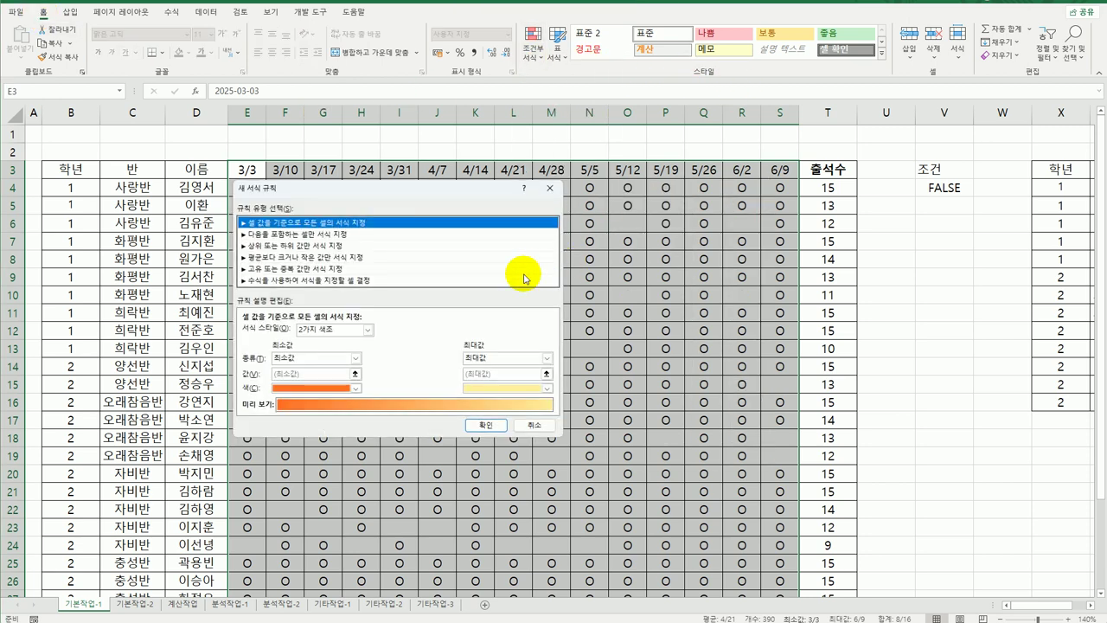
click(437, 280)
click(340, 333)
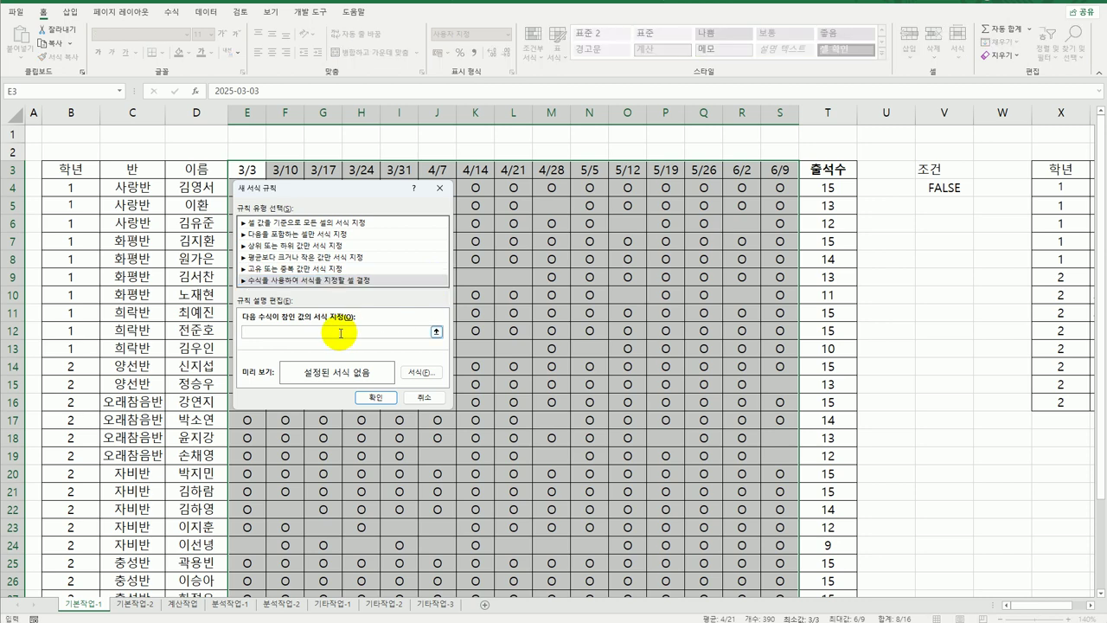
- Start the rule formula as an AND whose first condition is ISODD(E$3), fixing only the row of the reference
text(=and)
text((isodd()
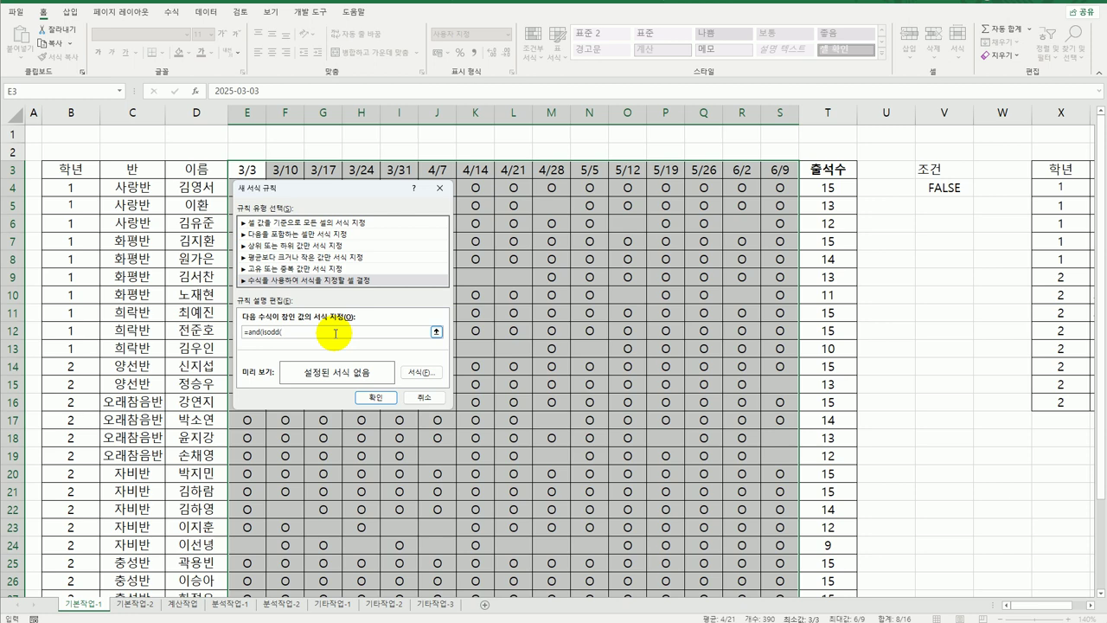
click(245, 169)
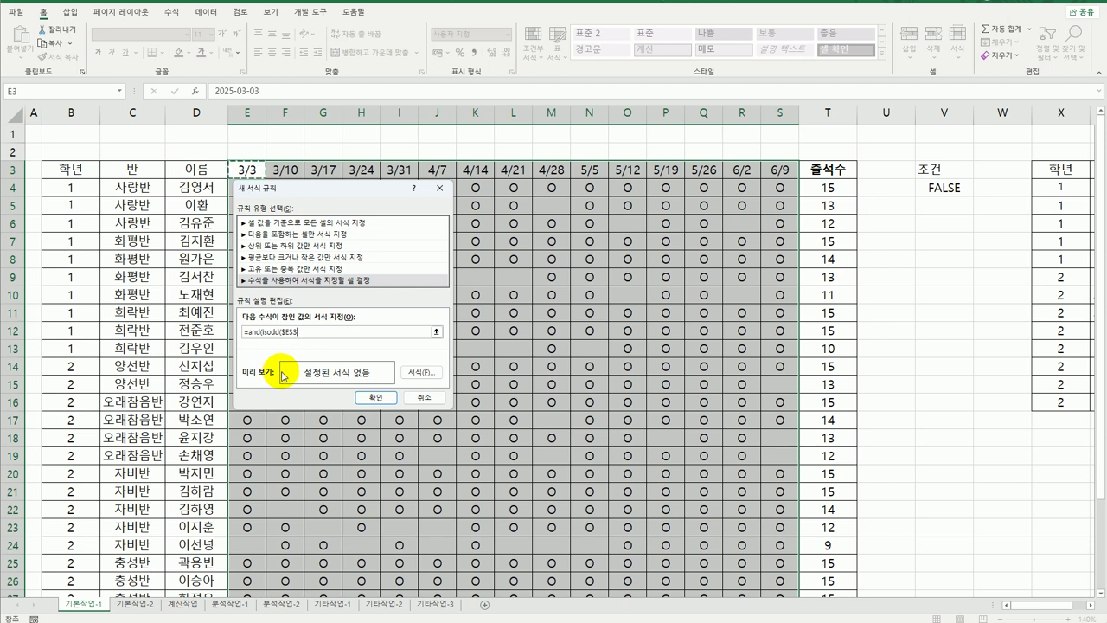
click(286, 331)
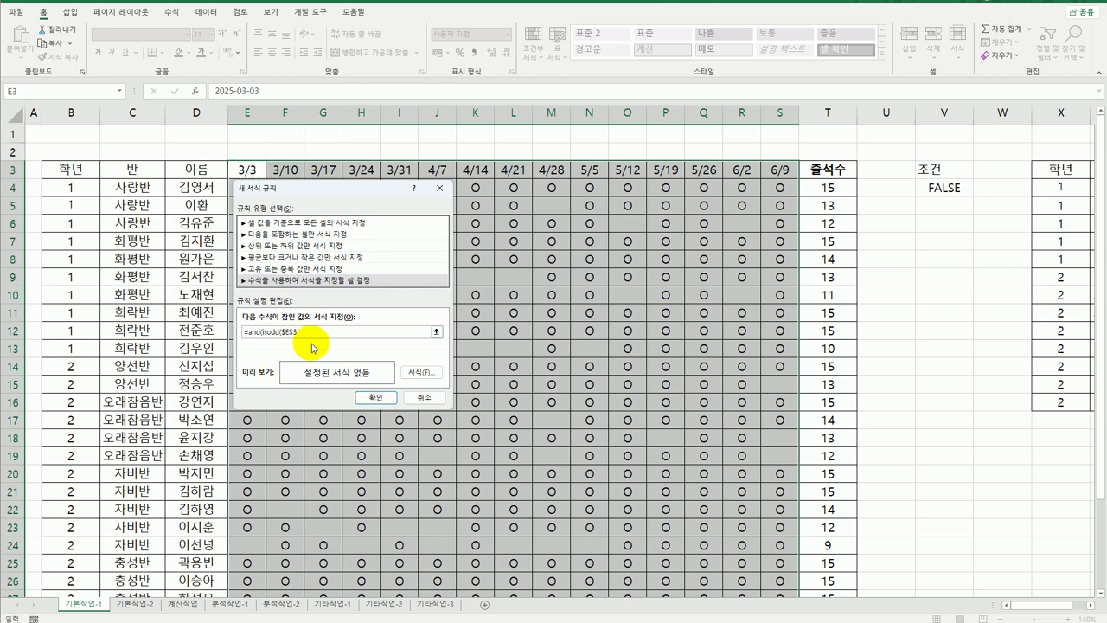
key(BackSpace)
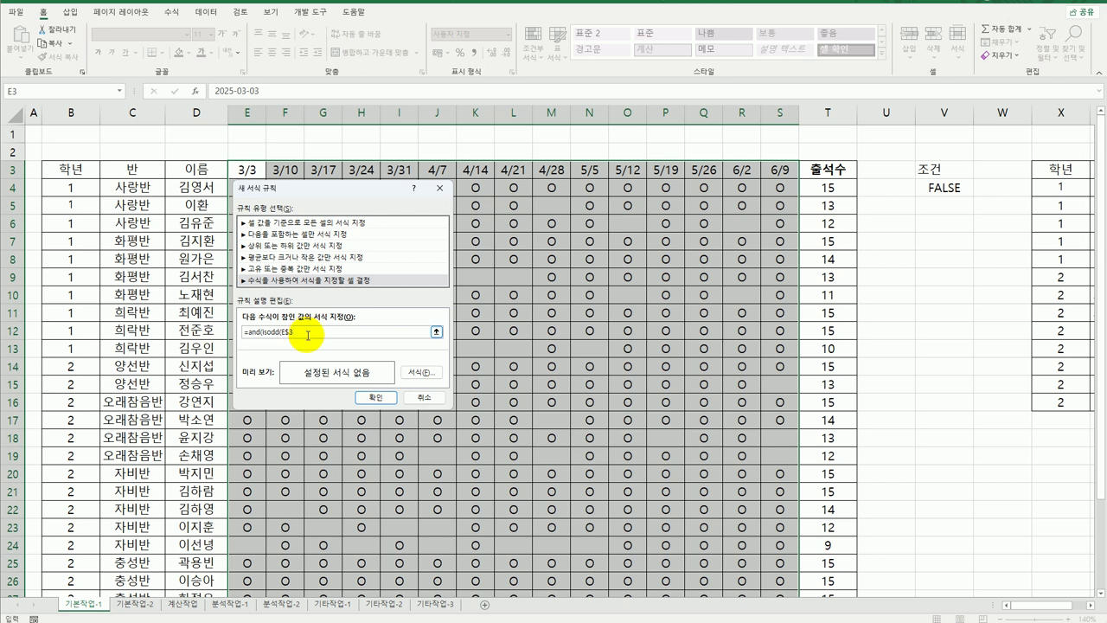
text(),)
- Wrap E$3 in the COLUMN function so the first AND condition reads ISODD(COLUMN(E$3)), followed by a comma
click(279, 332)
text($)
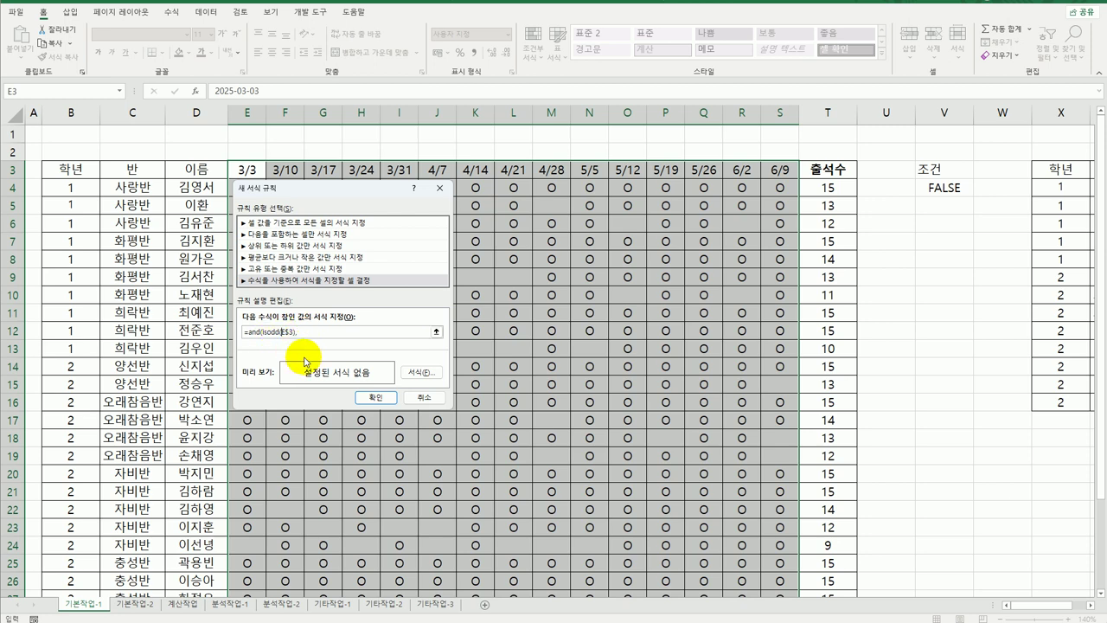
key(BackSpace)
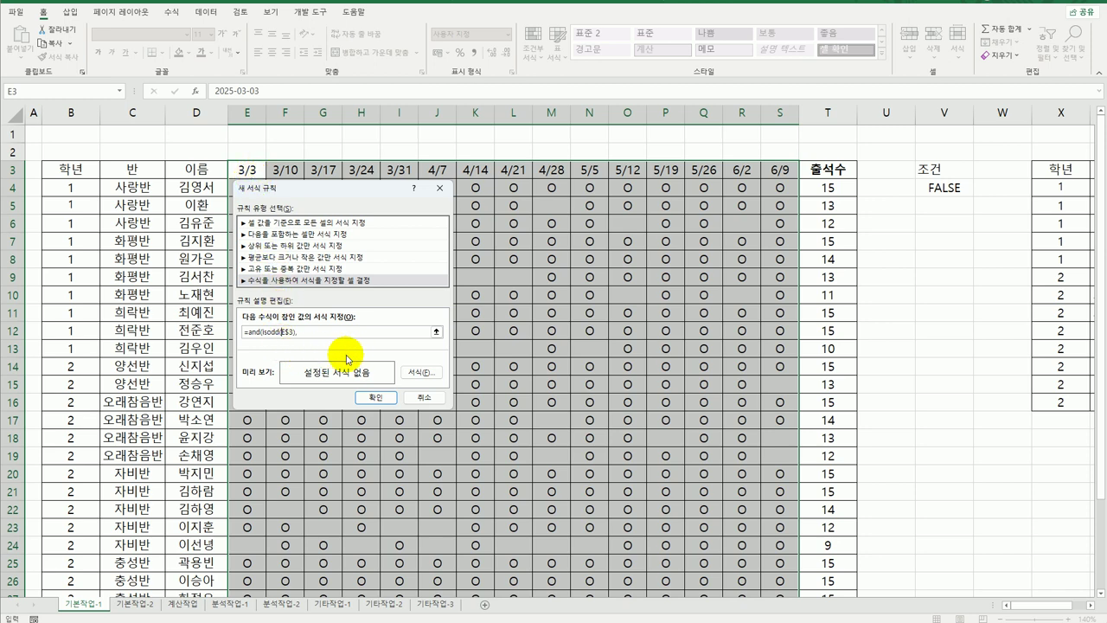
text(column()
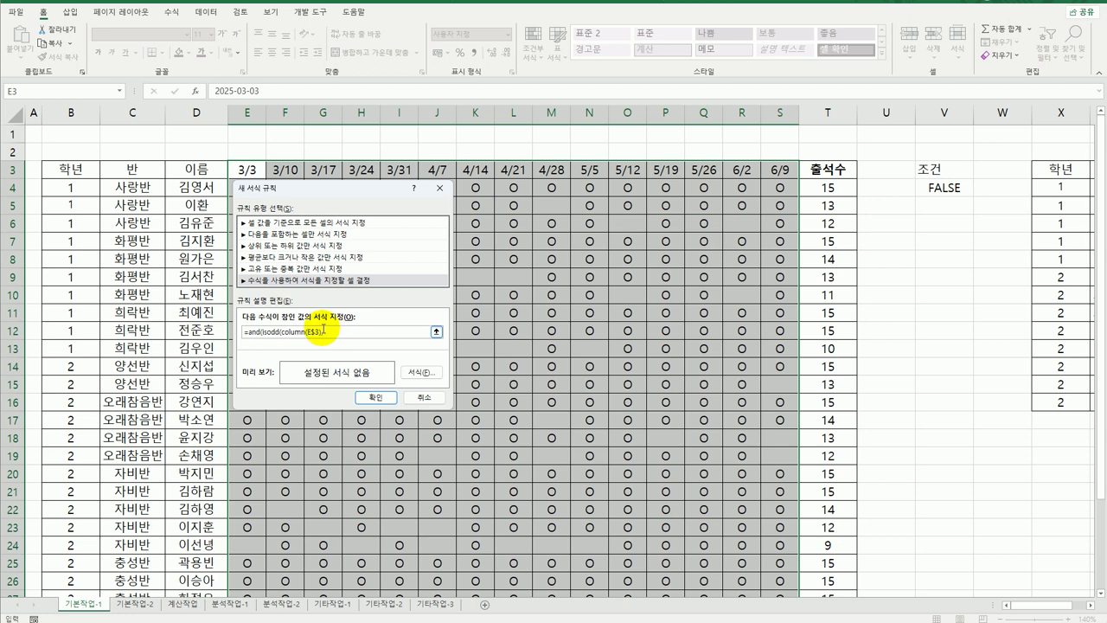
click(339, 342)
text())
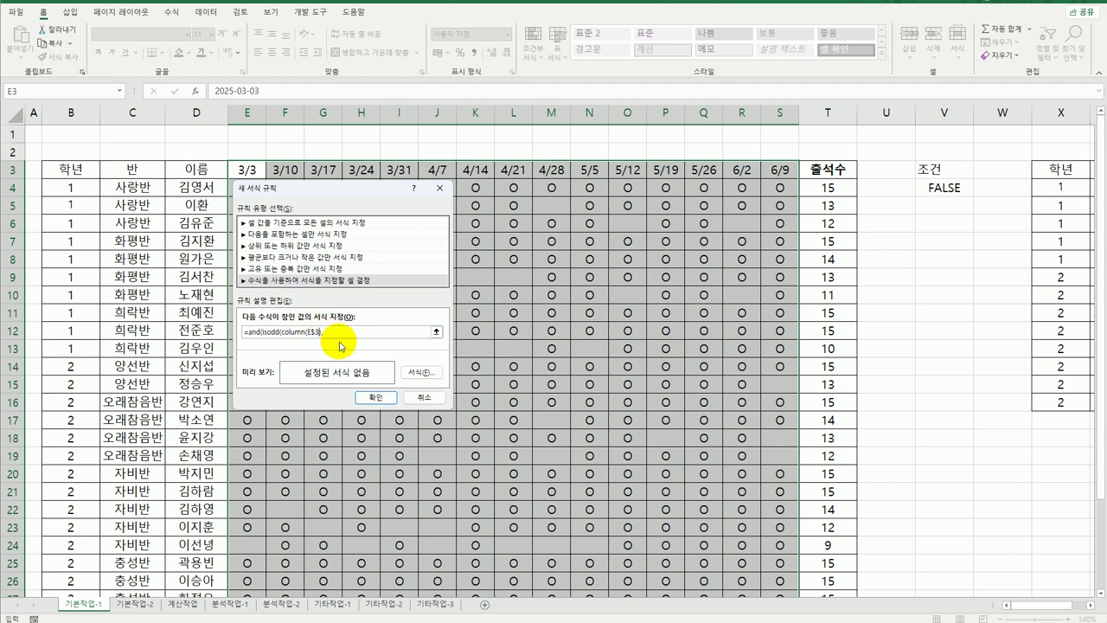
text(),)
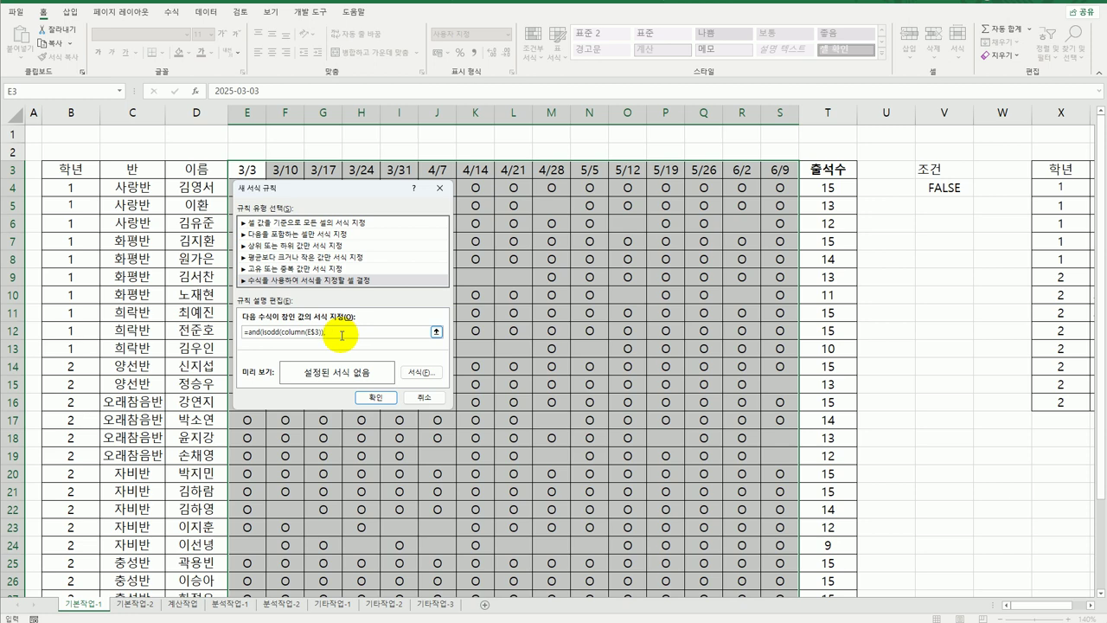
- Add MONTH(E$3) as the second AND argument in the rule formula, fixing only the row of the reference
text(month()
click(249, 168)
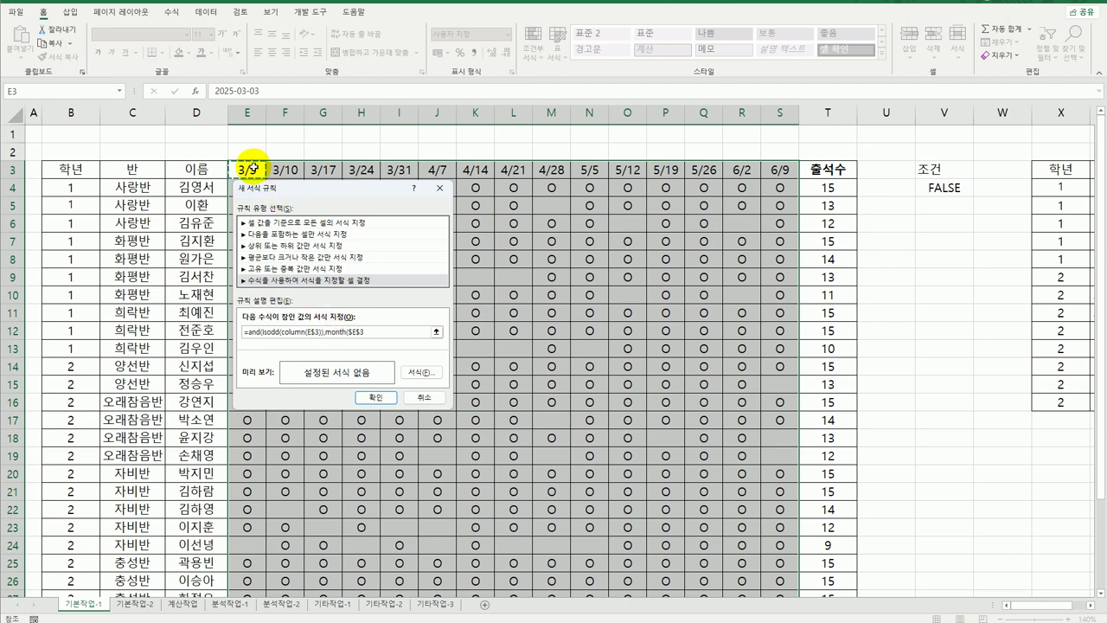
click(351, 334)
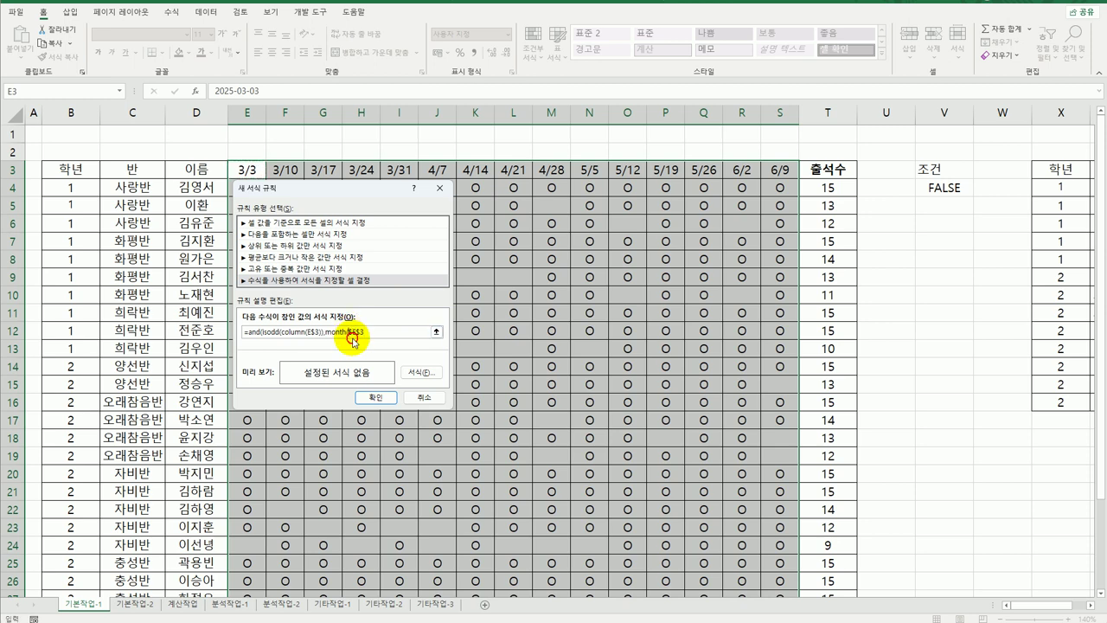
key(F4)
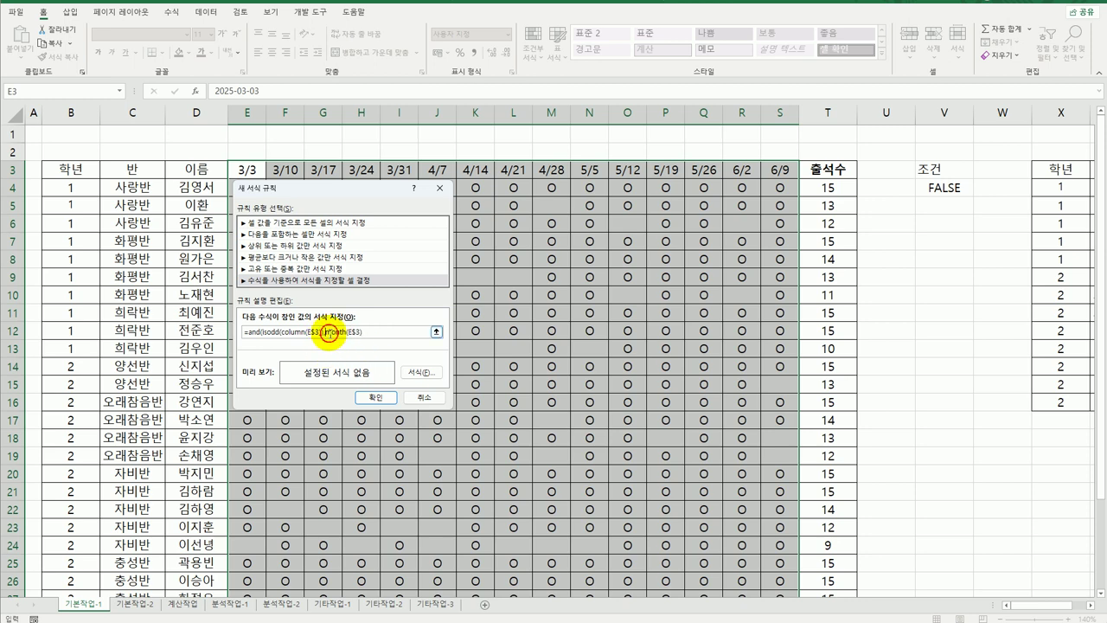
- Wrap the MONTH function in ISODD and close the formula as =AND(ISODD(COLUMN(E$3)),ISODD(MONTH(E$3)))
text(isodd)
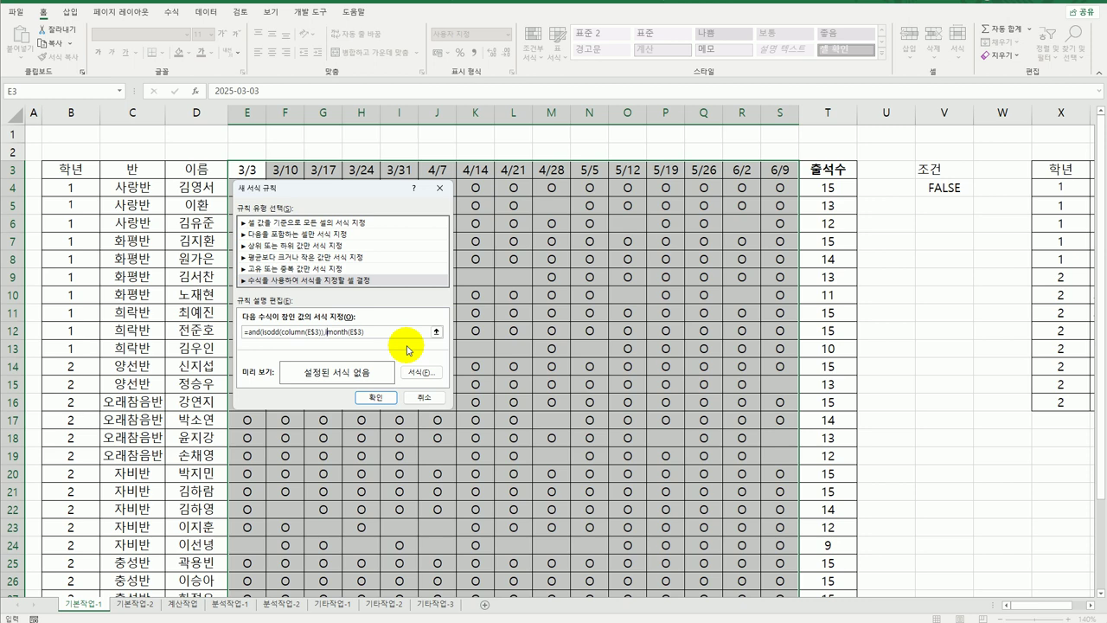
text(()
click(389, 331)
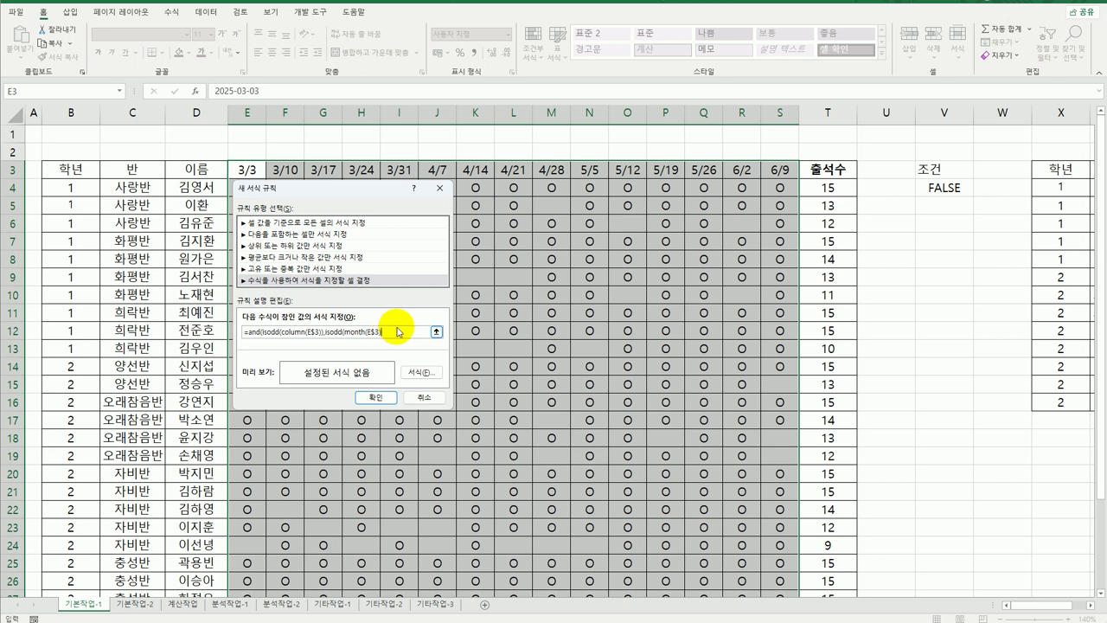
text()))
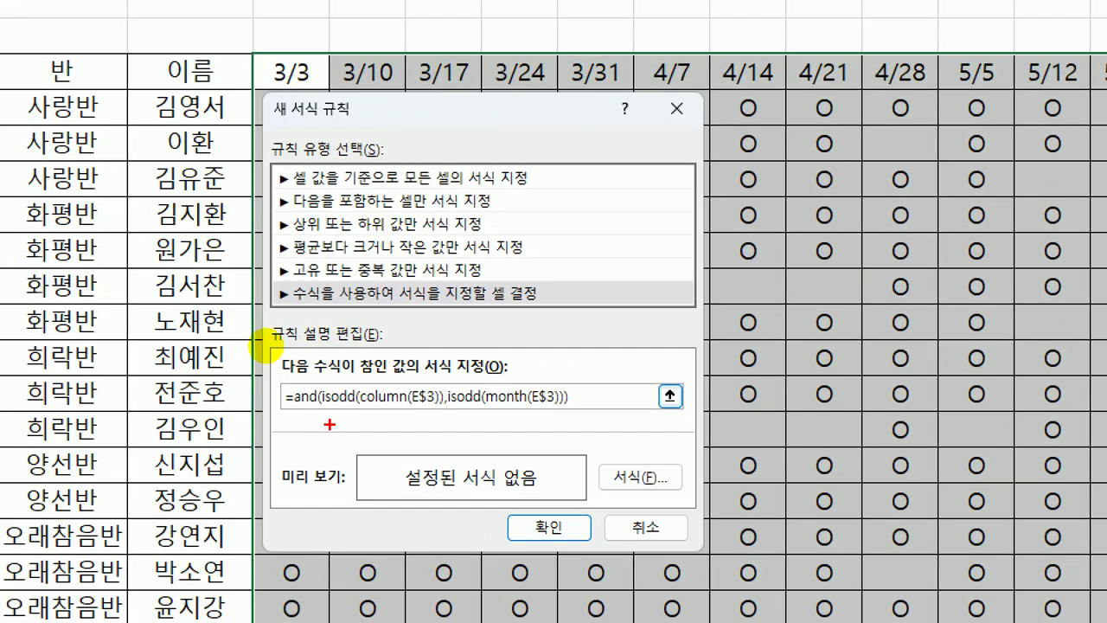
drag(367, 405, 410, 406)
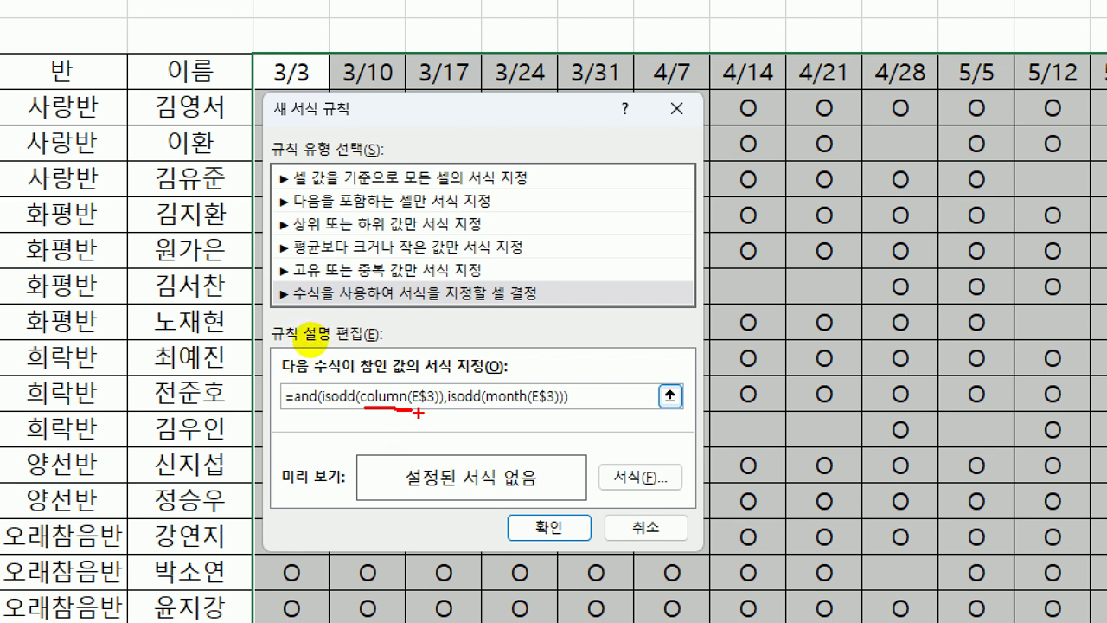
drag(411, 406, 440, 407)
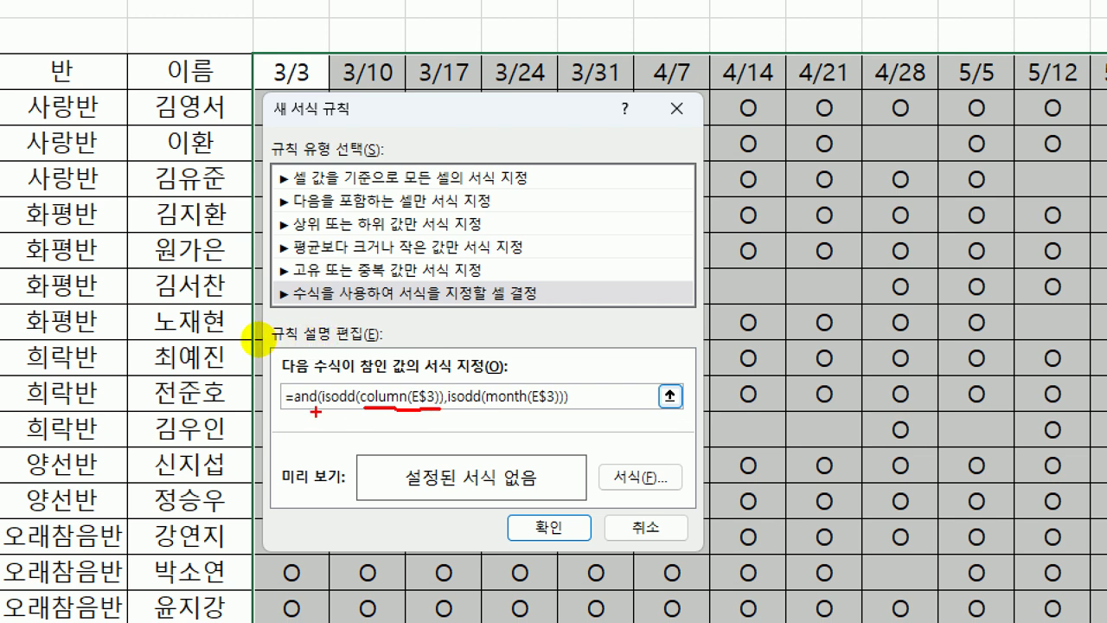
drag(319, 413, 363, 410)
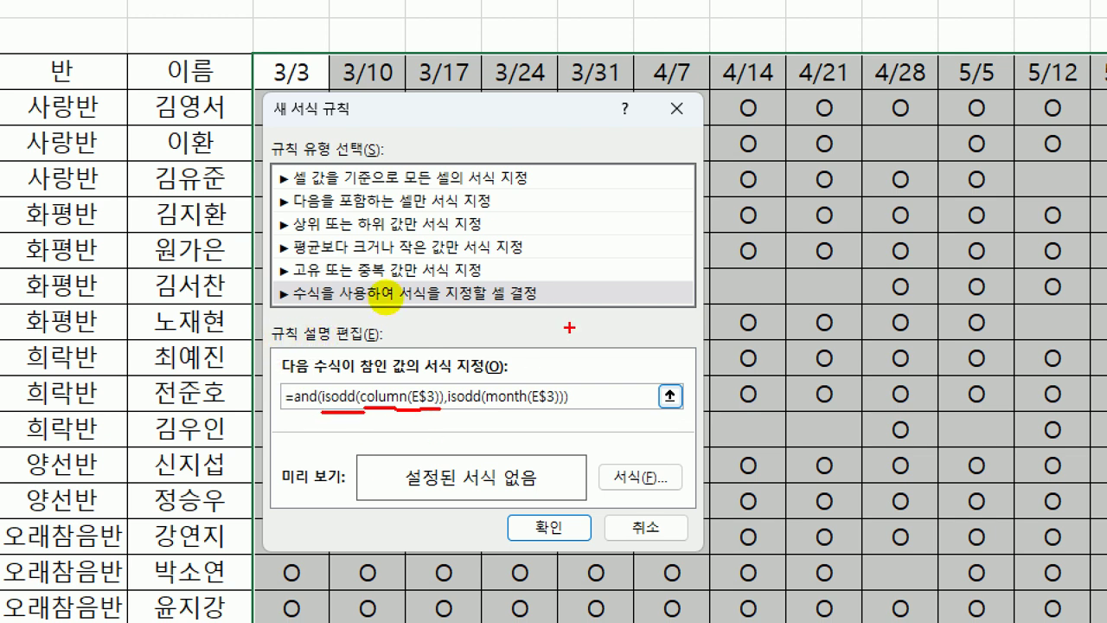
drag(391, 350, 390, 375)
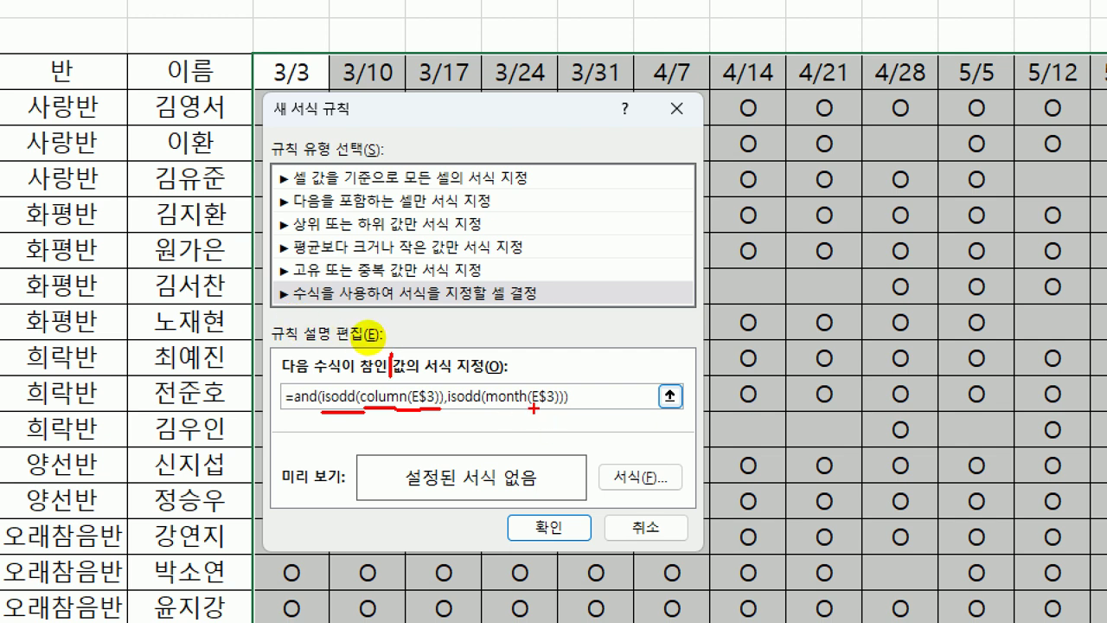
drag(529, 412, 558, 412)
drag(426, 403, 426, 417)
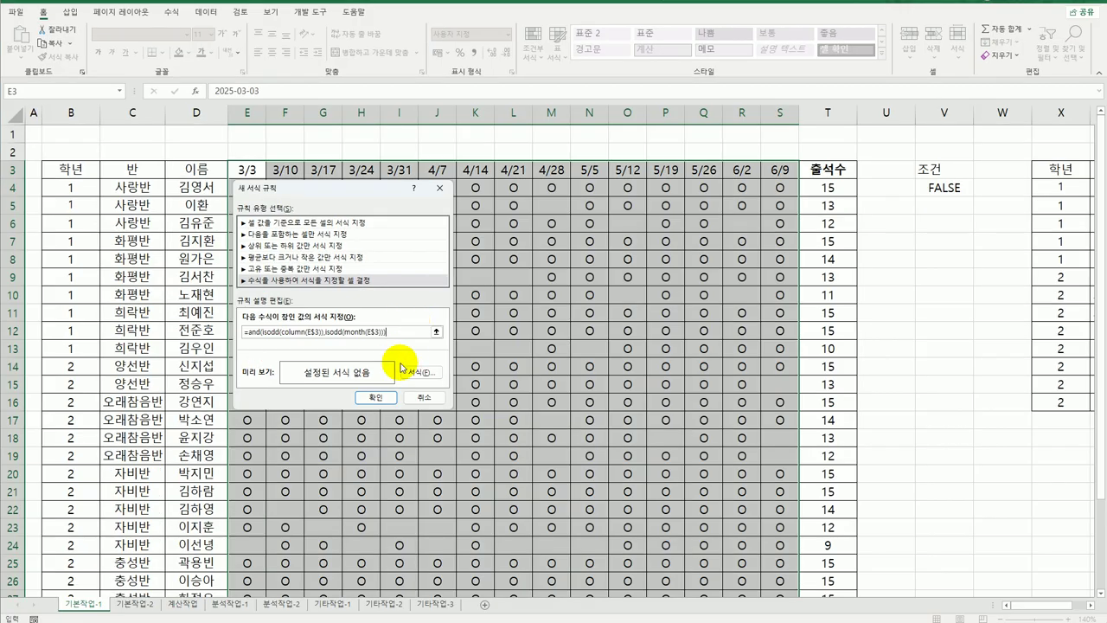
- Give the rule a yellow fill and apply the conditional formatting to the date columns
click(639, 477)
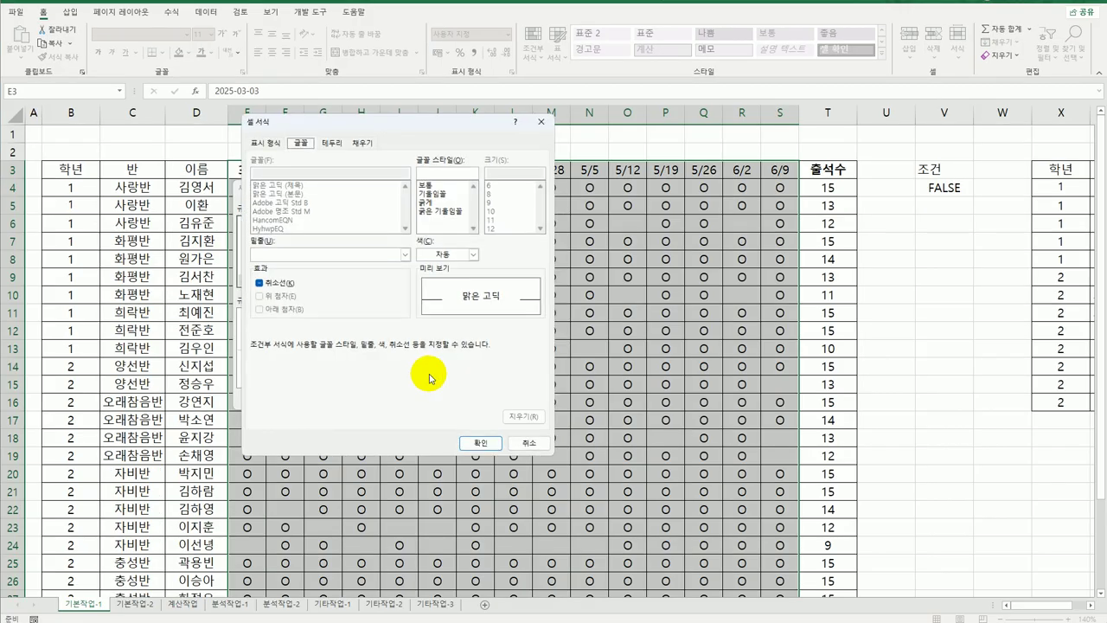
click(362, 142)
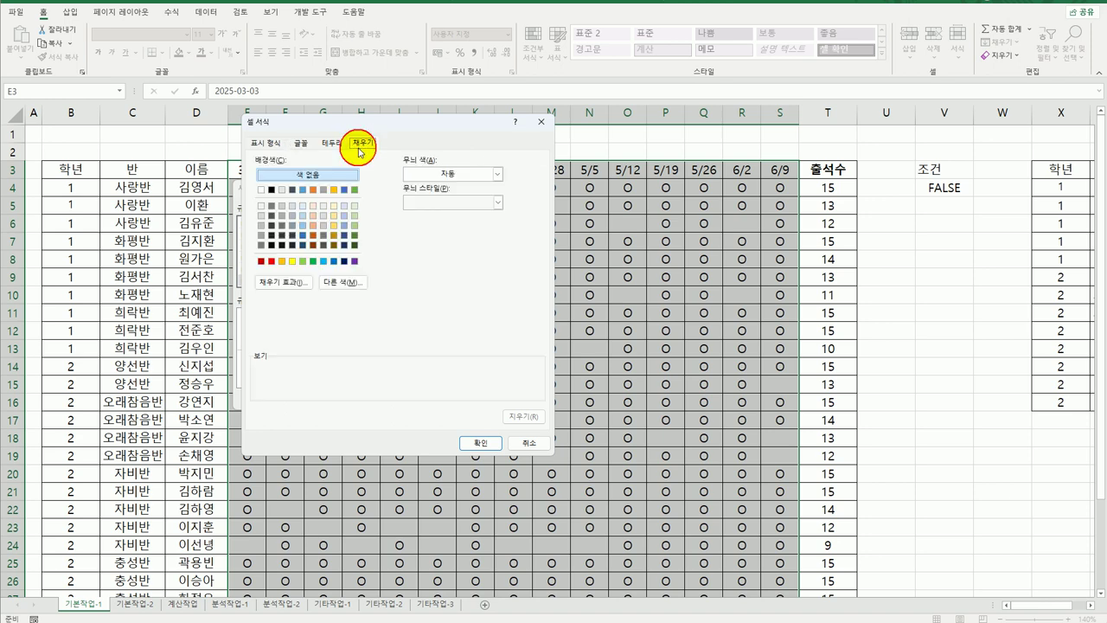
click(292, 262)
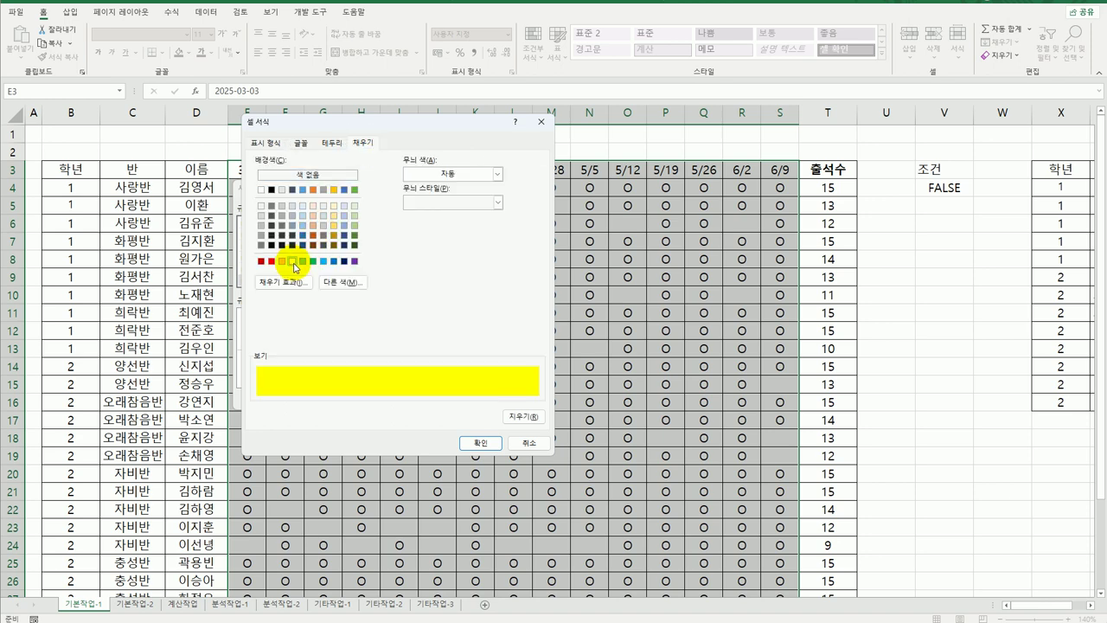
click(480, 443)
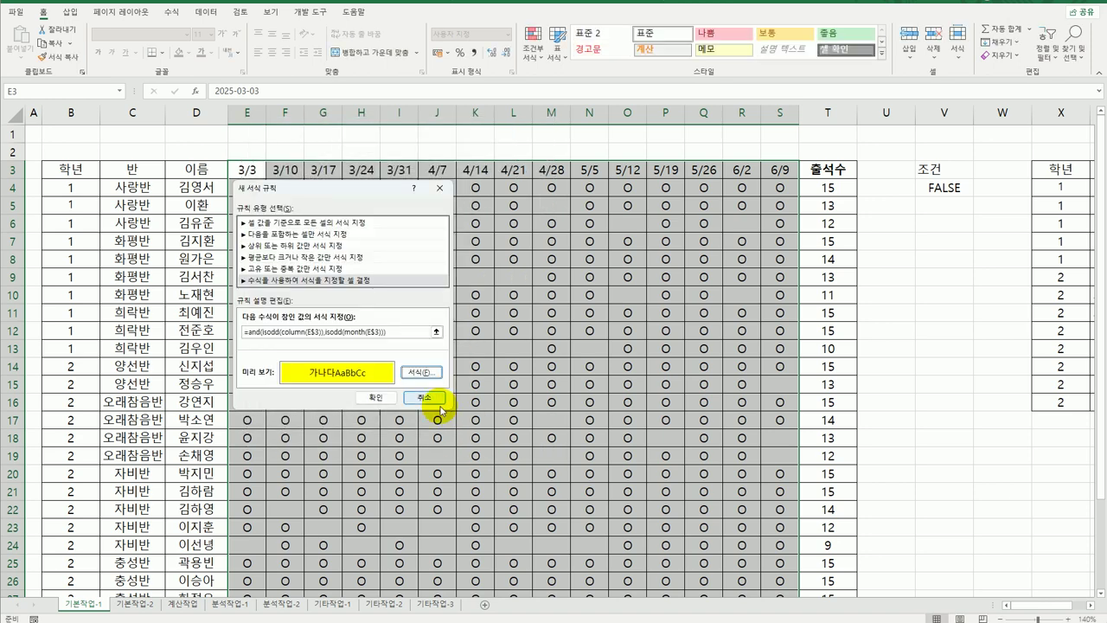
click(376, 399)
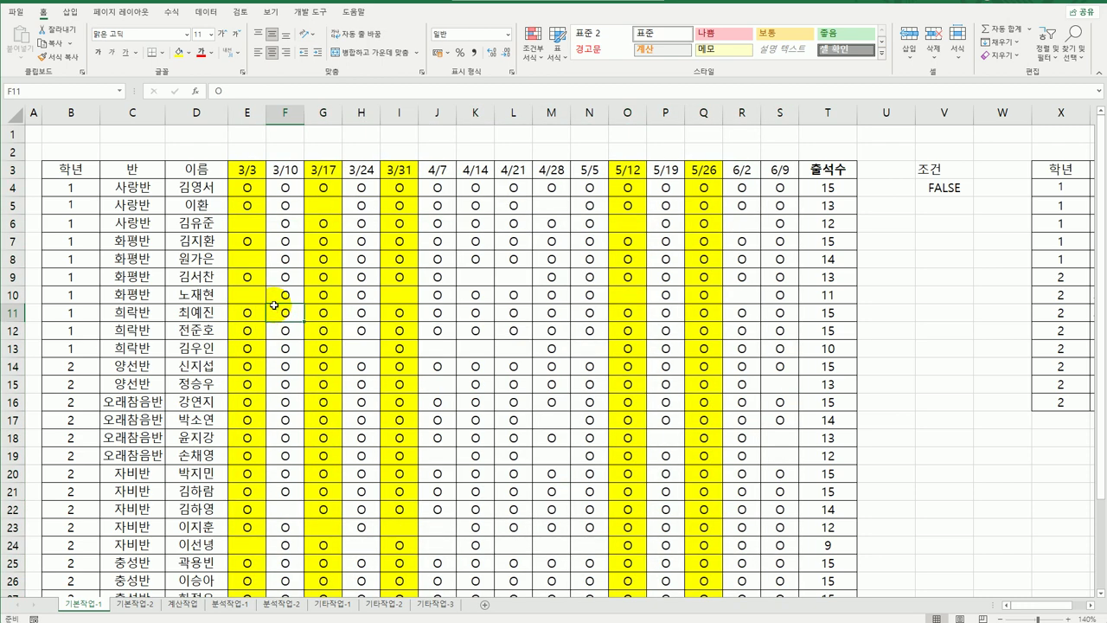
click(279, 313)
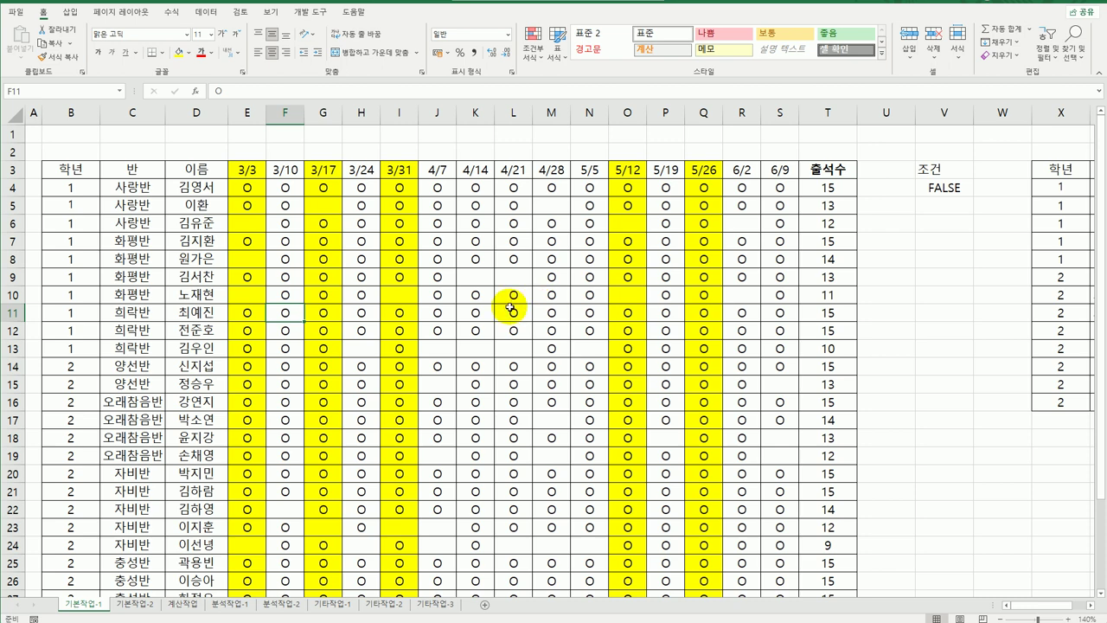
- On sheet 기본작업-2, set the cell protection of E4:T31 to both locked (잠금) and hidden (숨김)
click(141, 606)
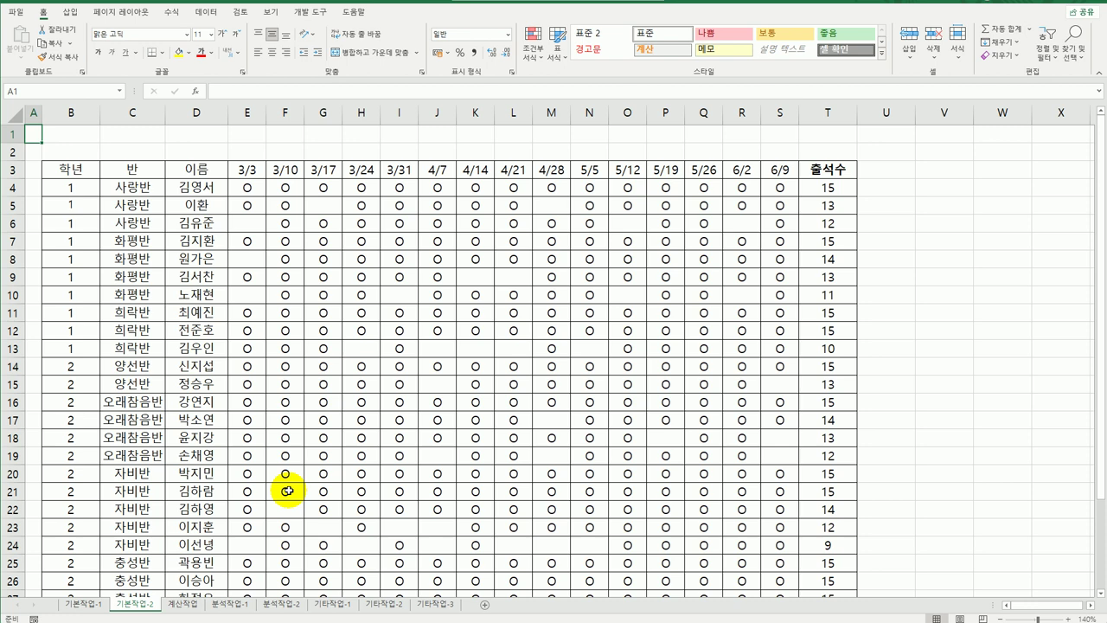
click(252, 188)
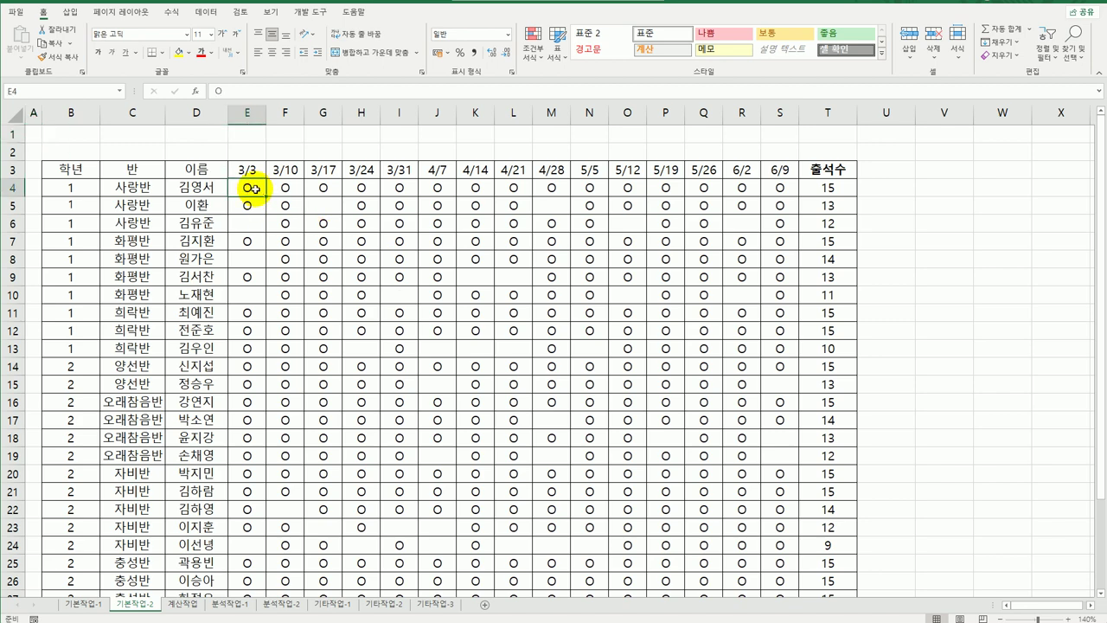
drag(254, 188, 818, 565)
right_click(423, 219)
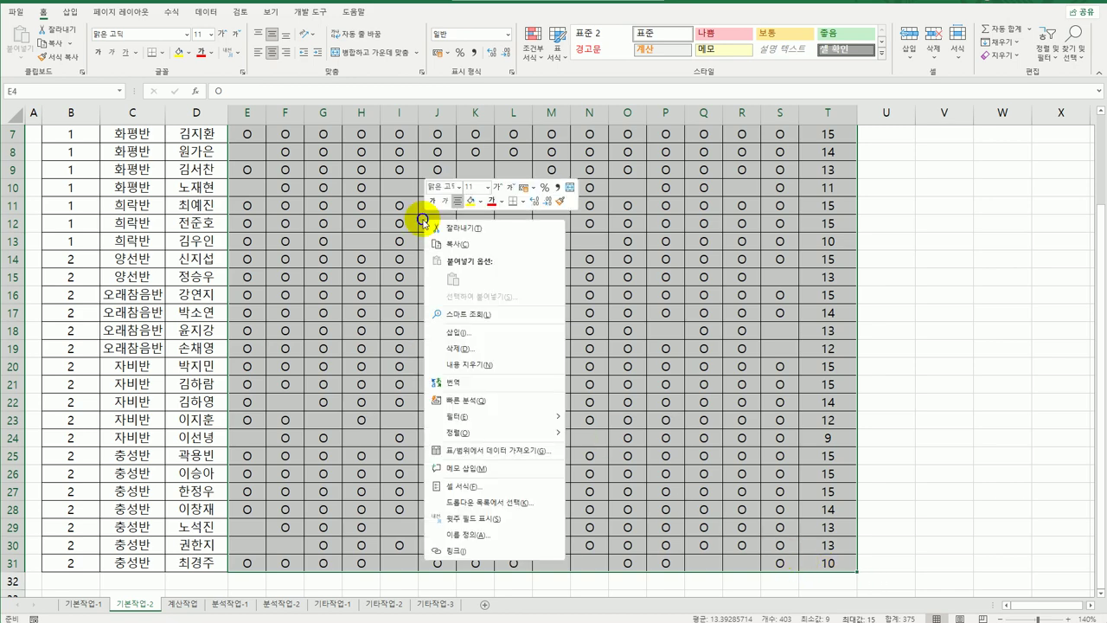
click(469, 486)
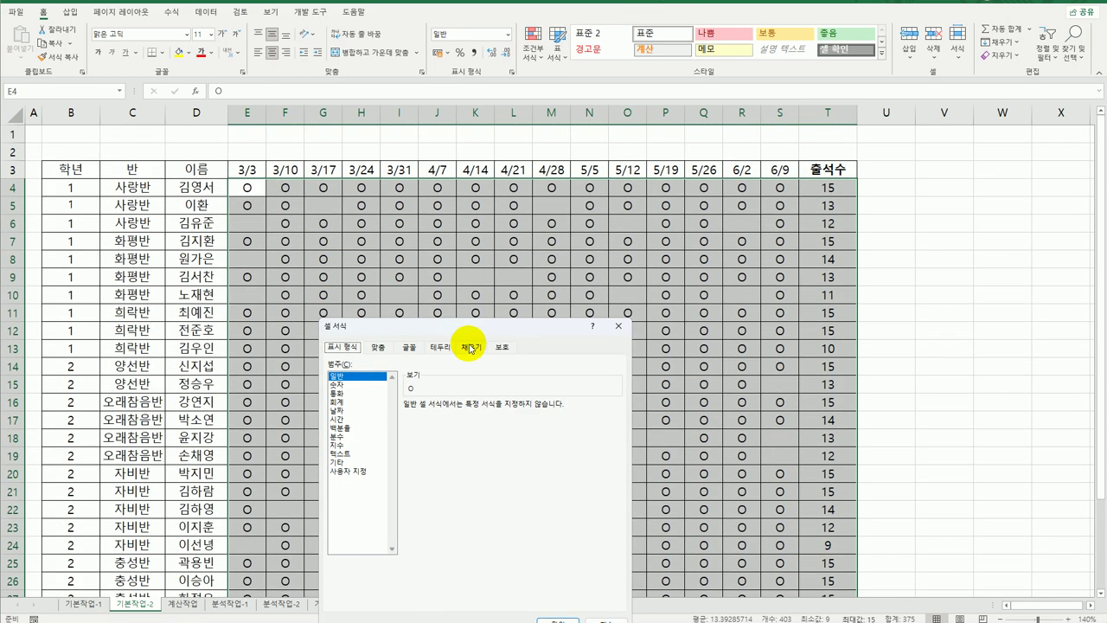
drag(469, 331, 523, 182)
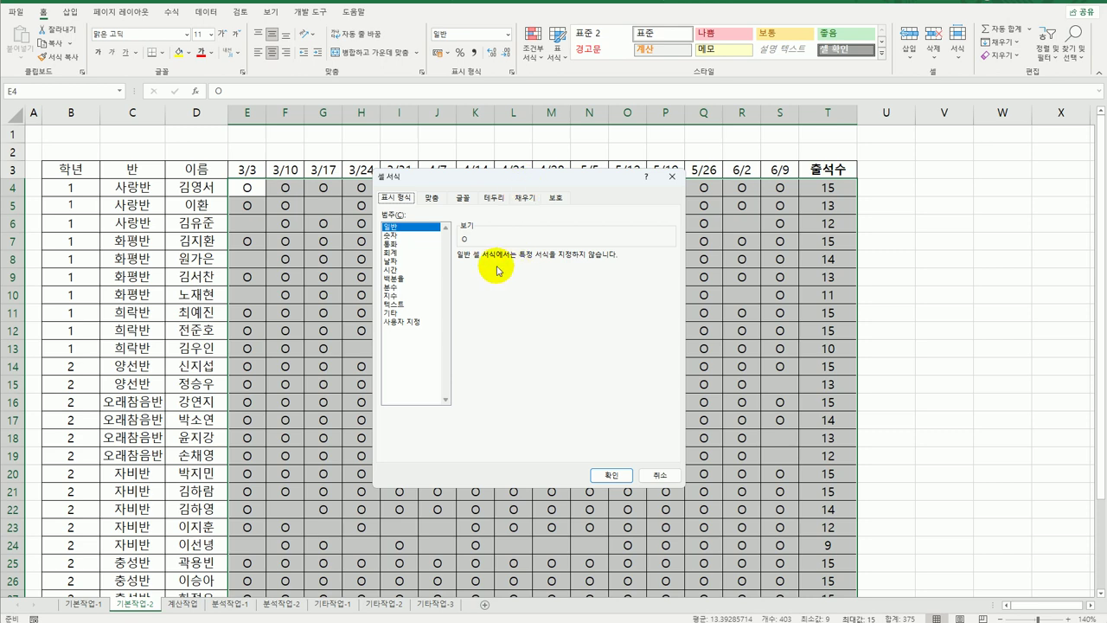
click(555, 198)
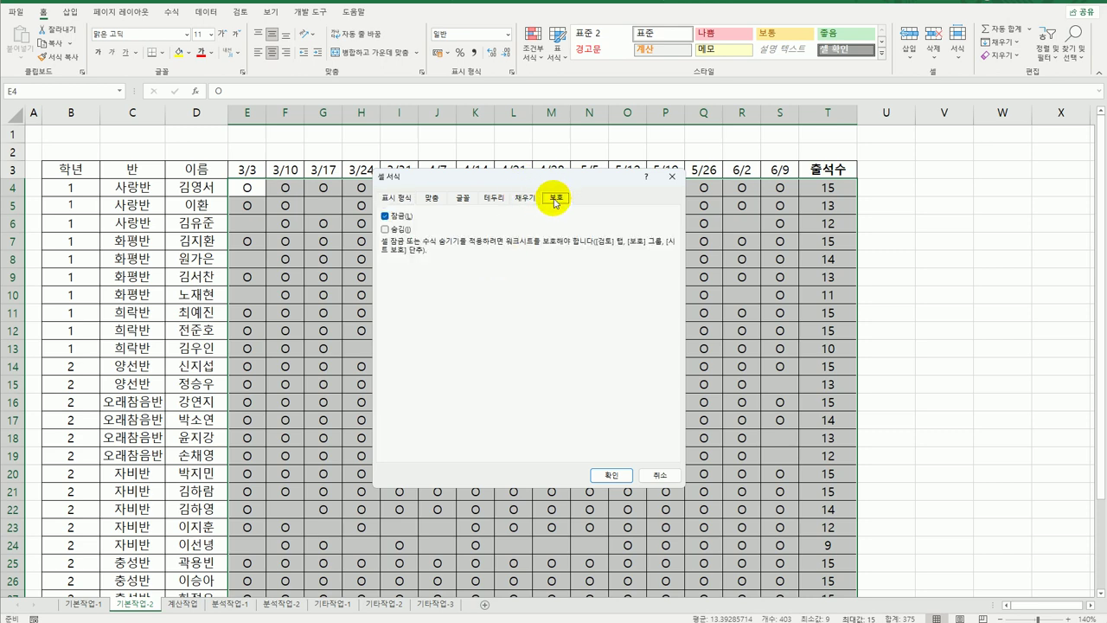
click(399, 230)
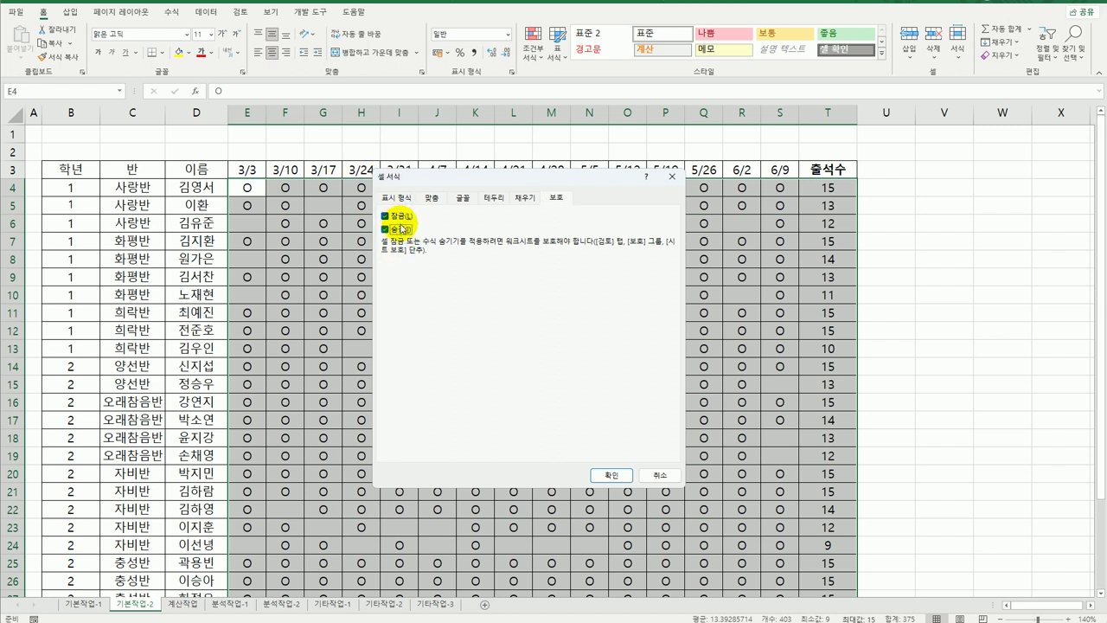
click(611, 474)
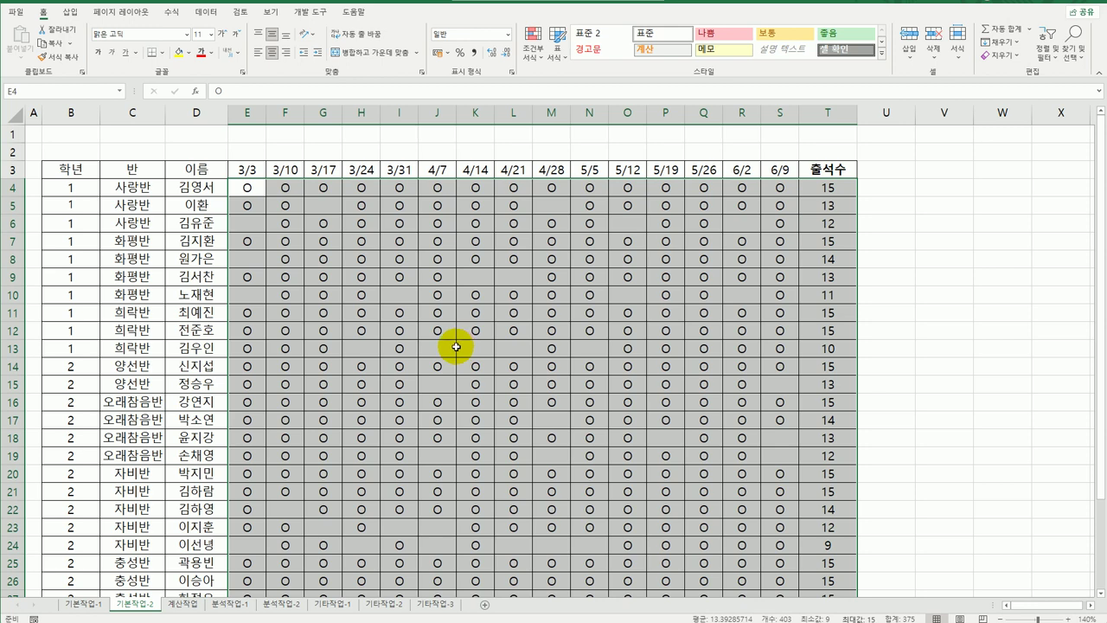
- Protect sheet 기본작업-2 without a password, allowing only the selection of locked and unlocked cells
click(249, 188)
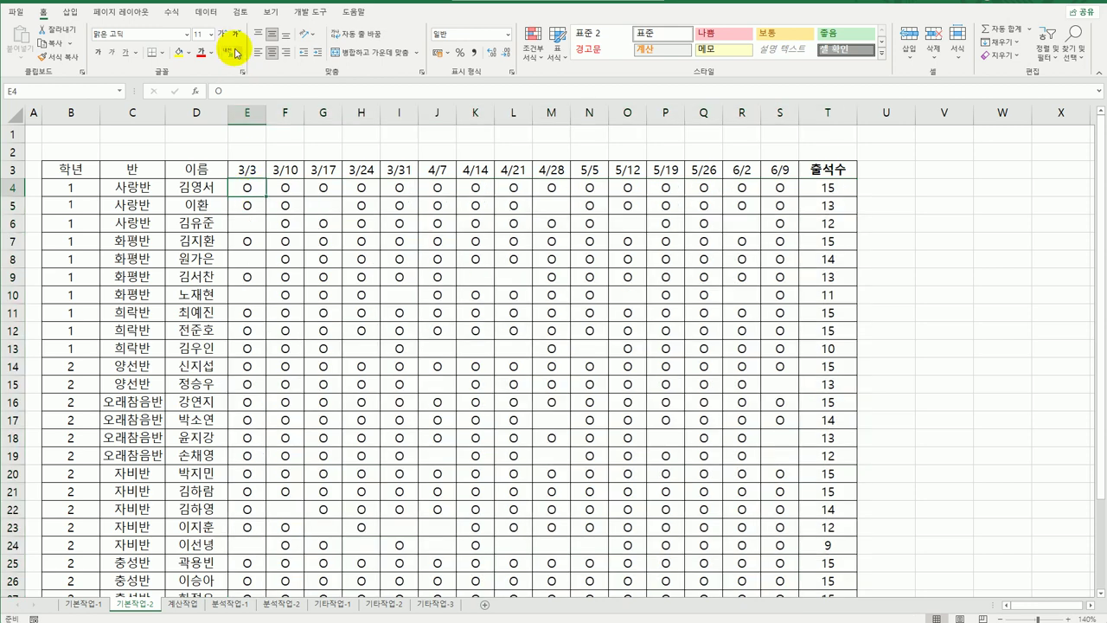
click(242, 14)
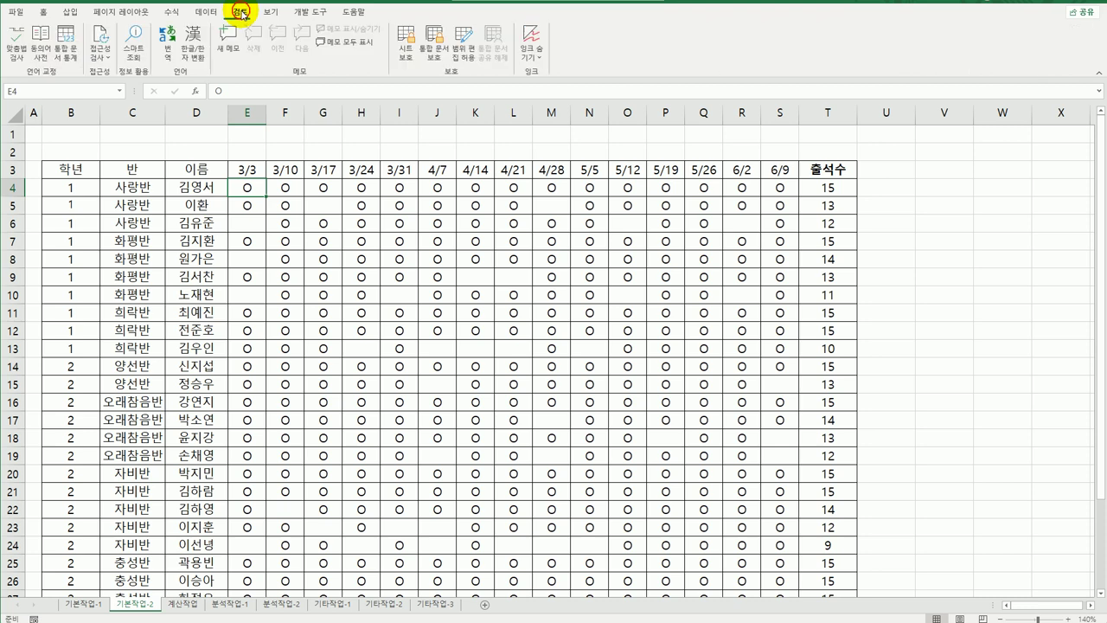
click(403, 49)
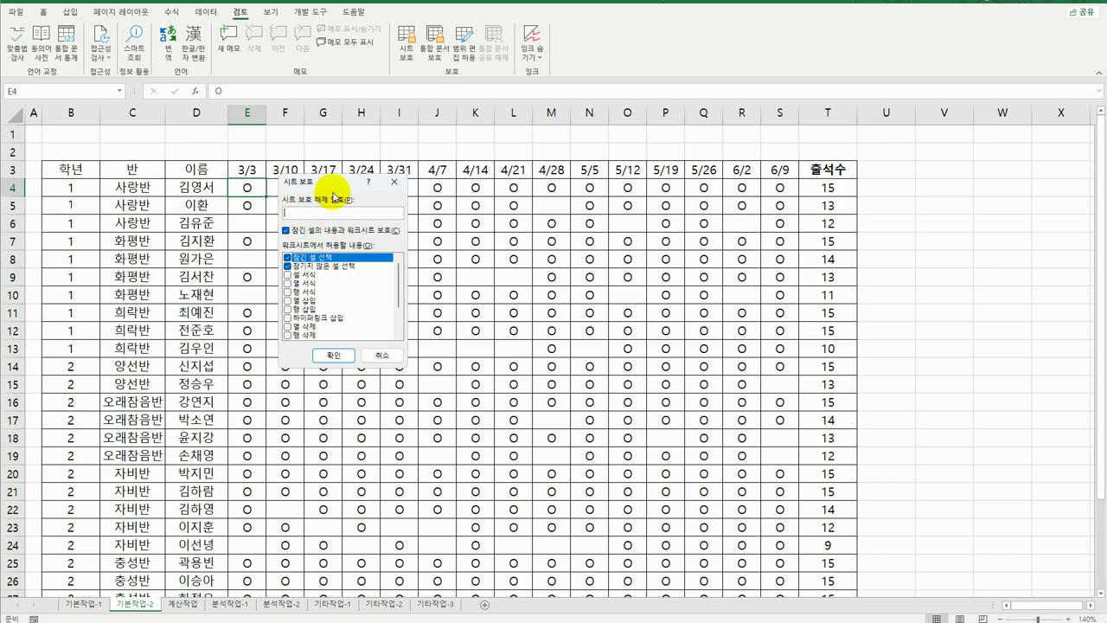
click(346, 357)
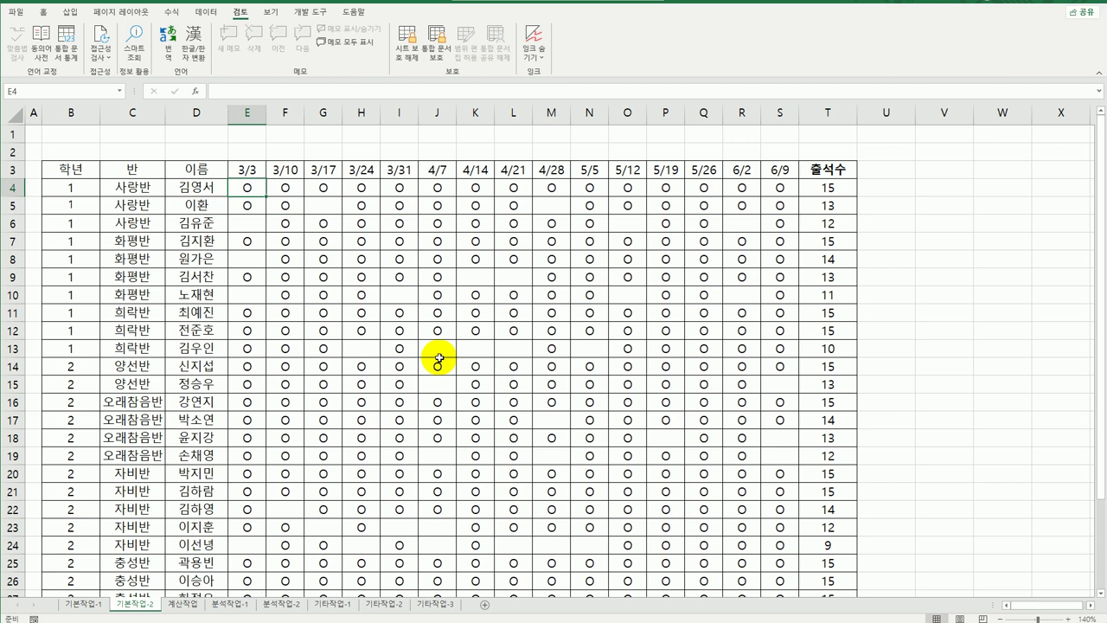
click(89, 169)
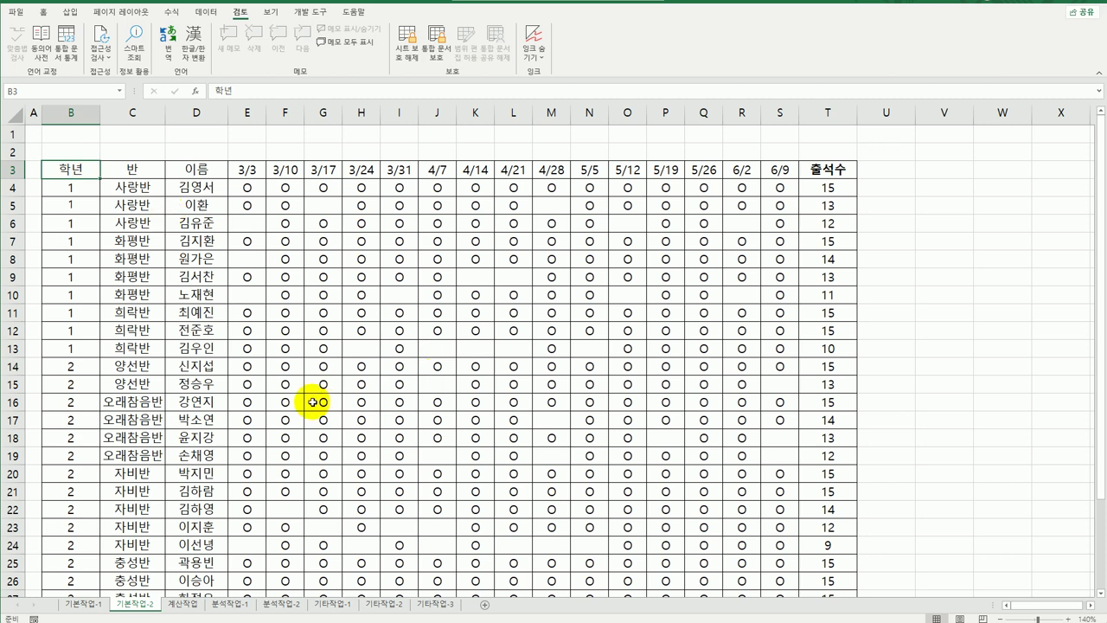
- Show the sheet in page break preview at 100% zoom and trim the print area to B3:T31
click(271, 12)
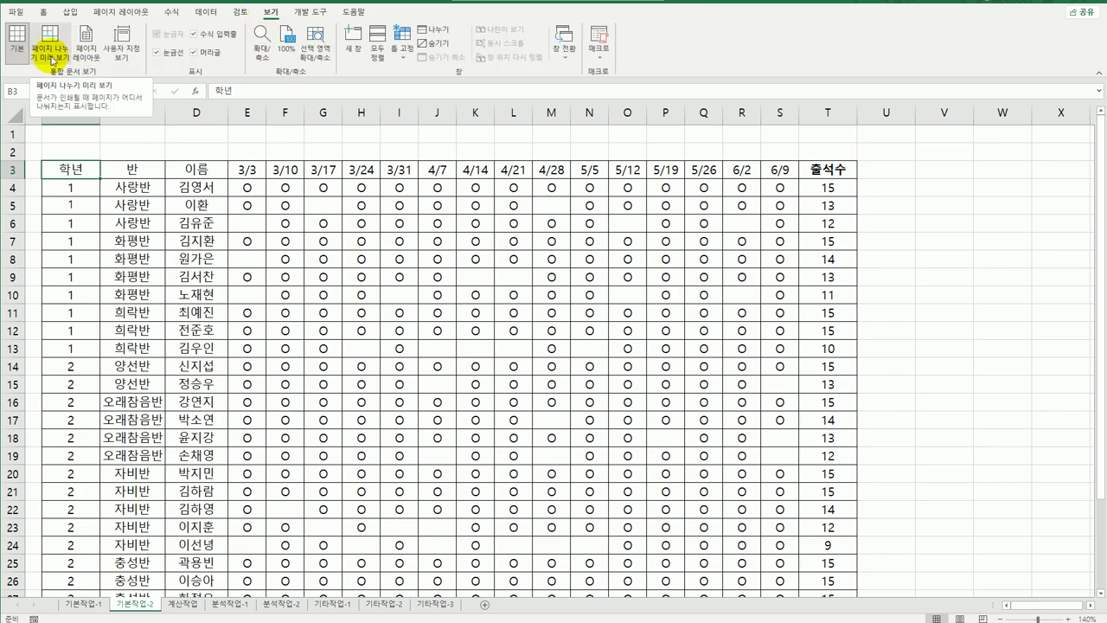
click(53, 57)
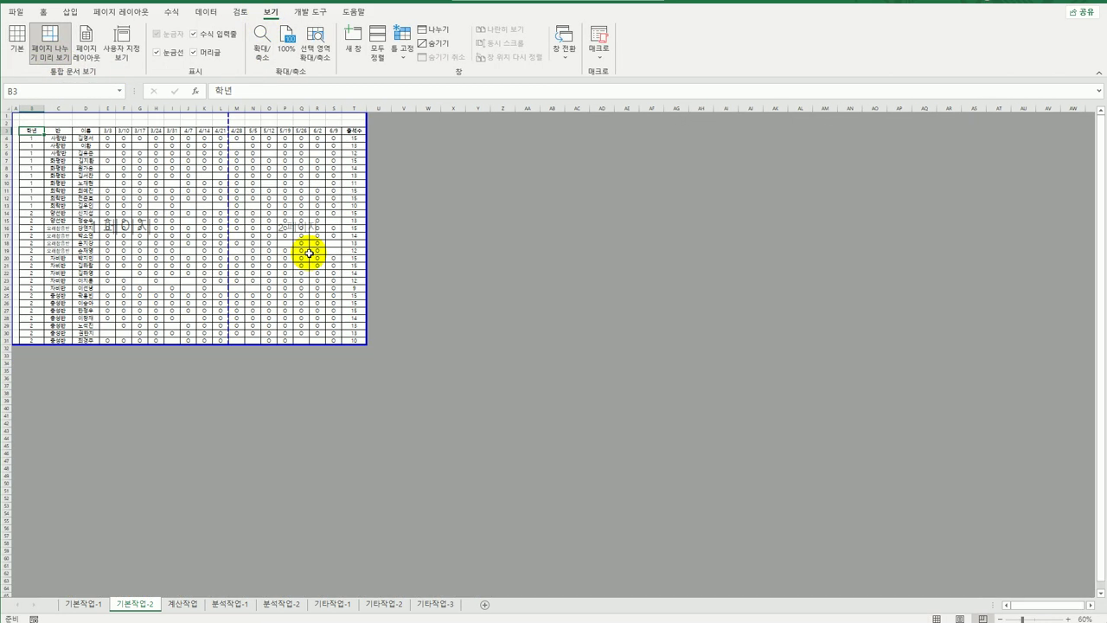
click(285, 39)
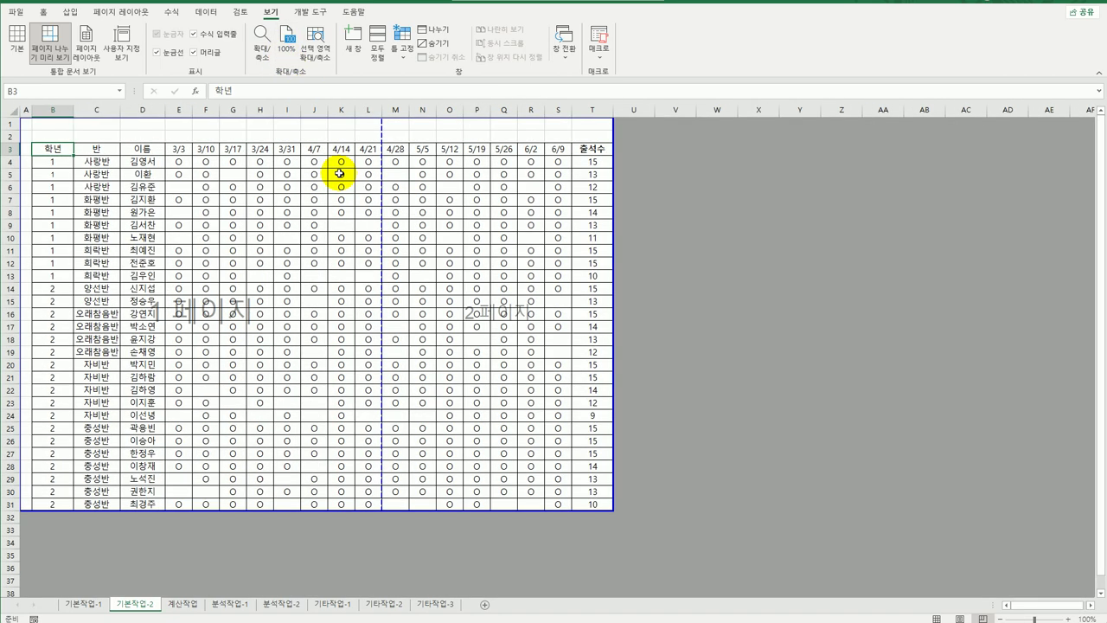
drag(313, 116, 313, 142)
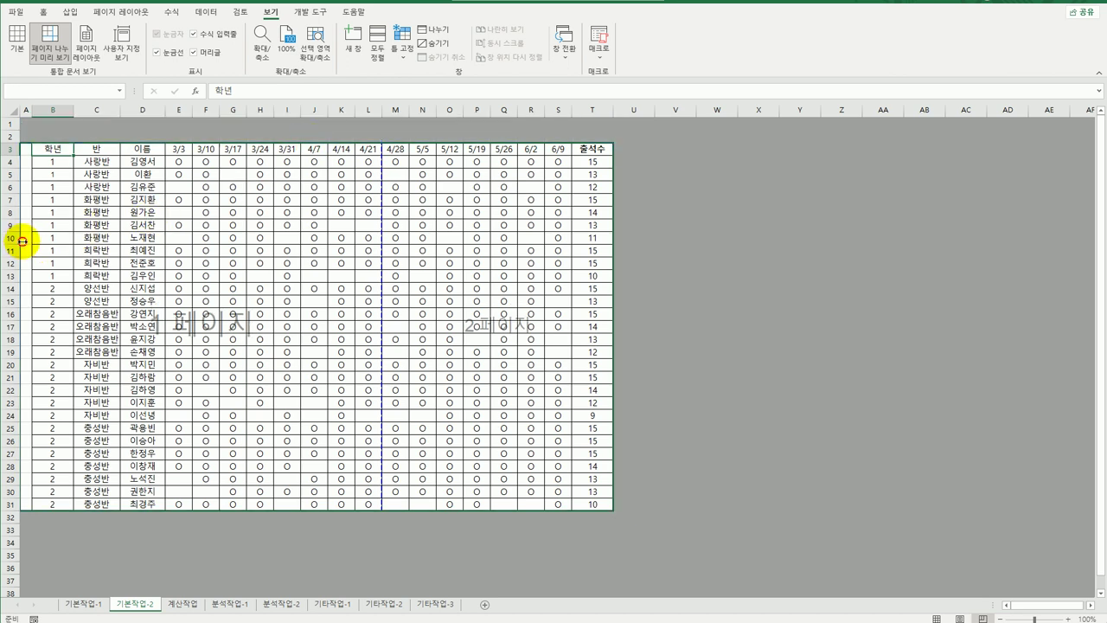
drag(21, 241, 36, 242)
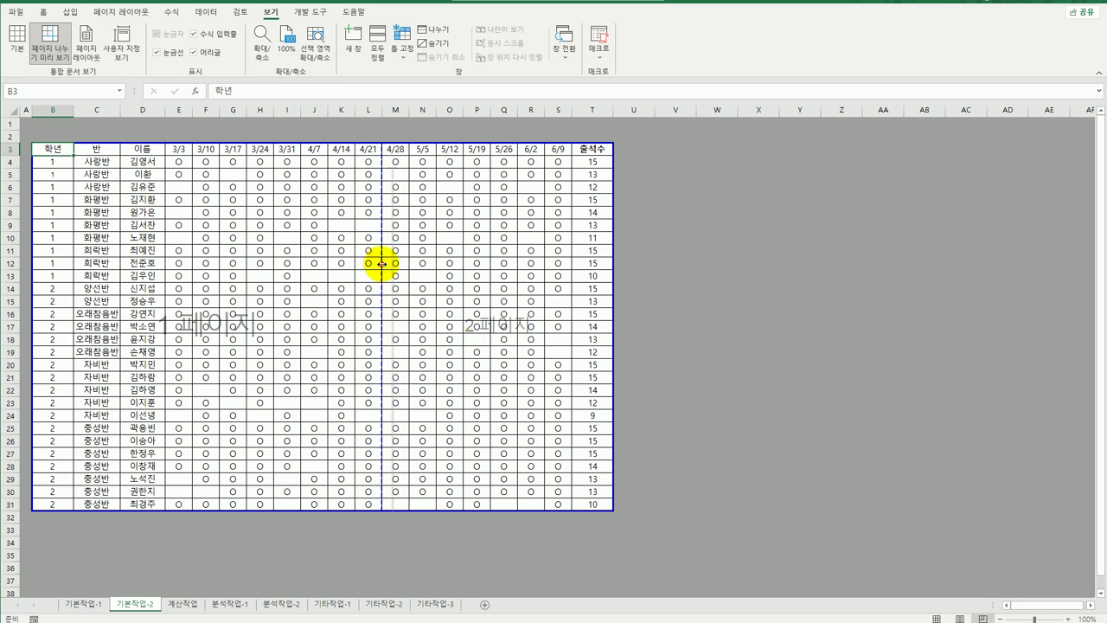
- Move the page break between columns L and M out to the print area's edge so B3:T31 fits on one page
drag(633, 254, 633, 254)
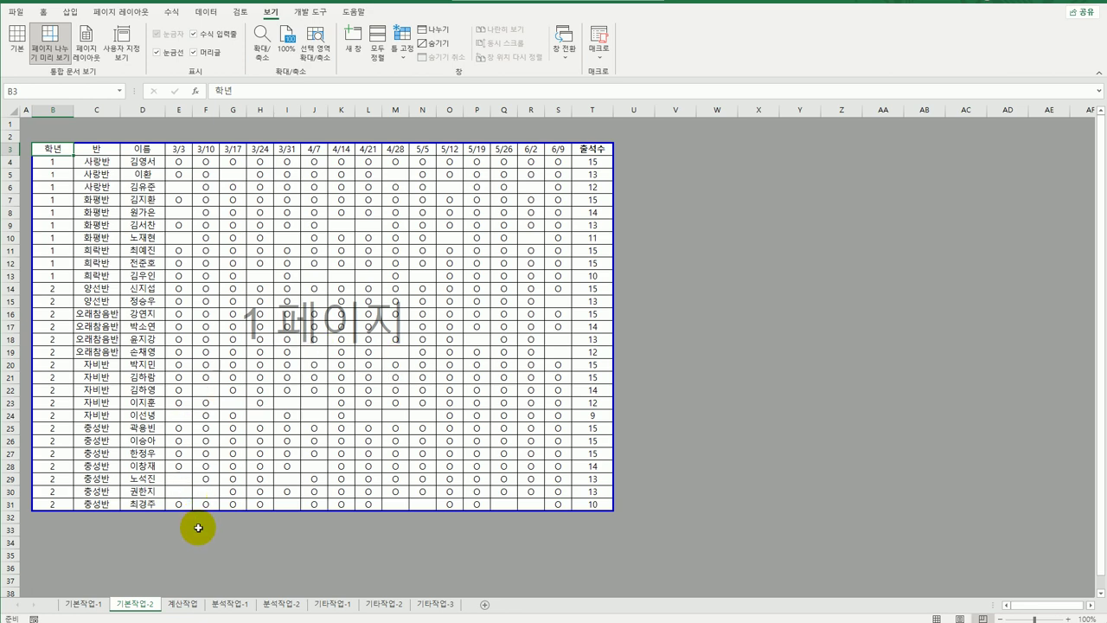
- On sheet 계산작업, examine how 표2 maps each 코드 to its 구분 and 성별 for filling the 구분-성별 column of 표1
click(183, 604)
click(247, 188)
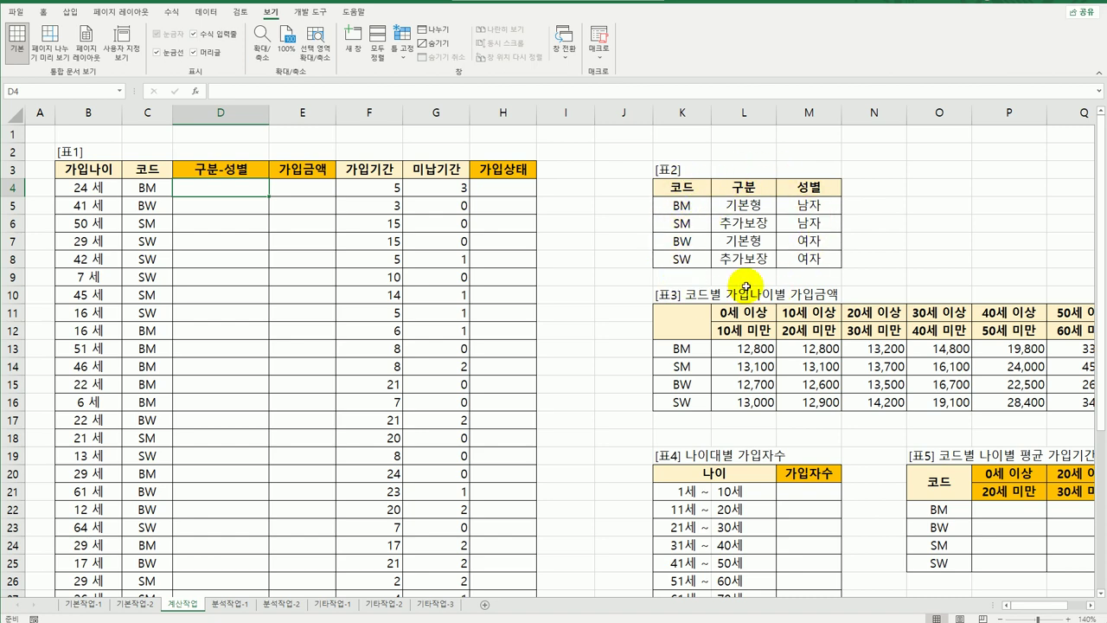
click(144, 187)
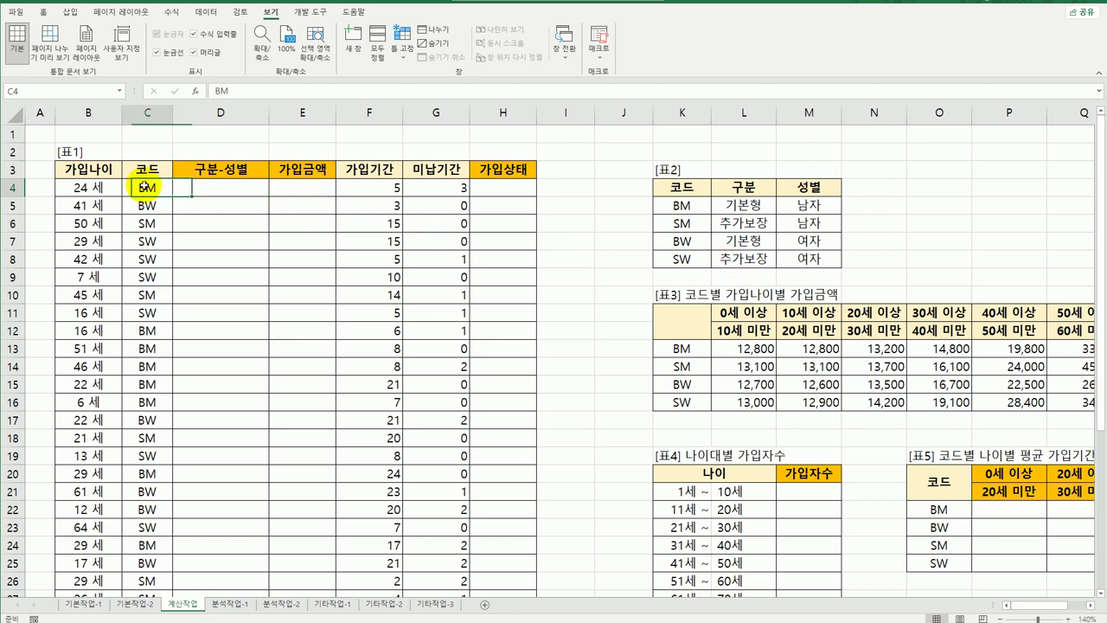
drag(679, 204, 790, 244)
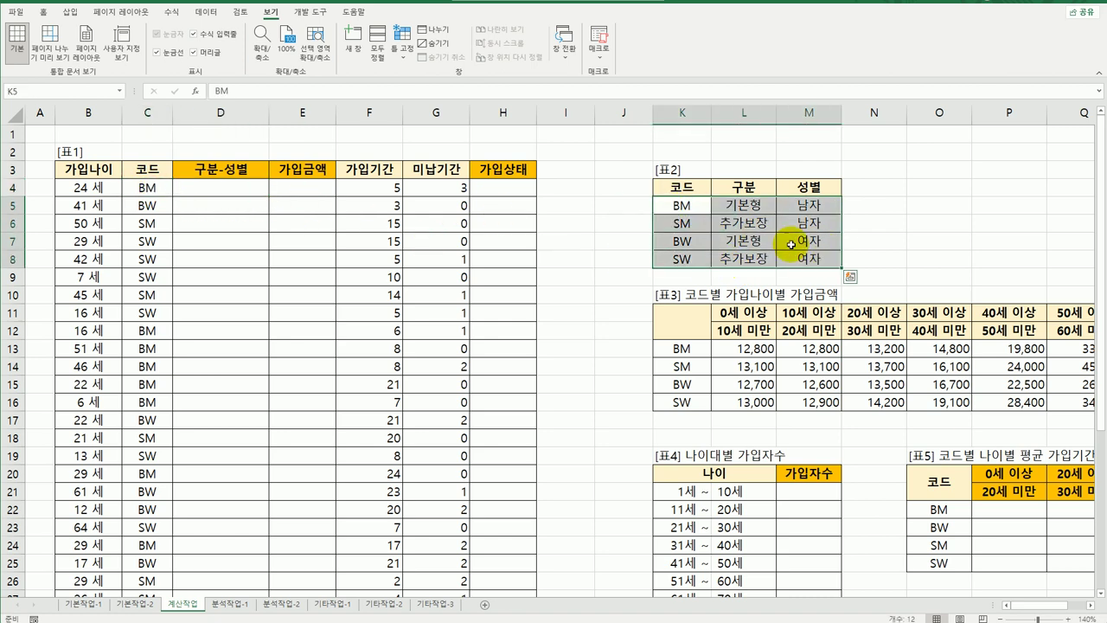
drag(743, 205, 743, 258)
drag(808, 204, 809, 258)
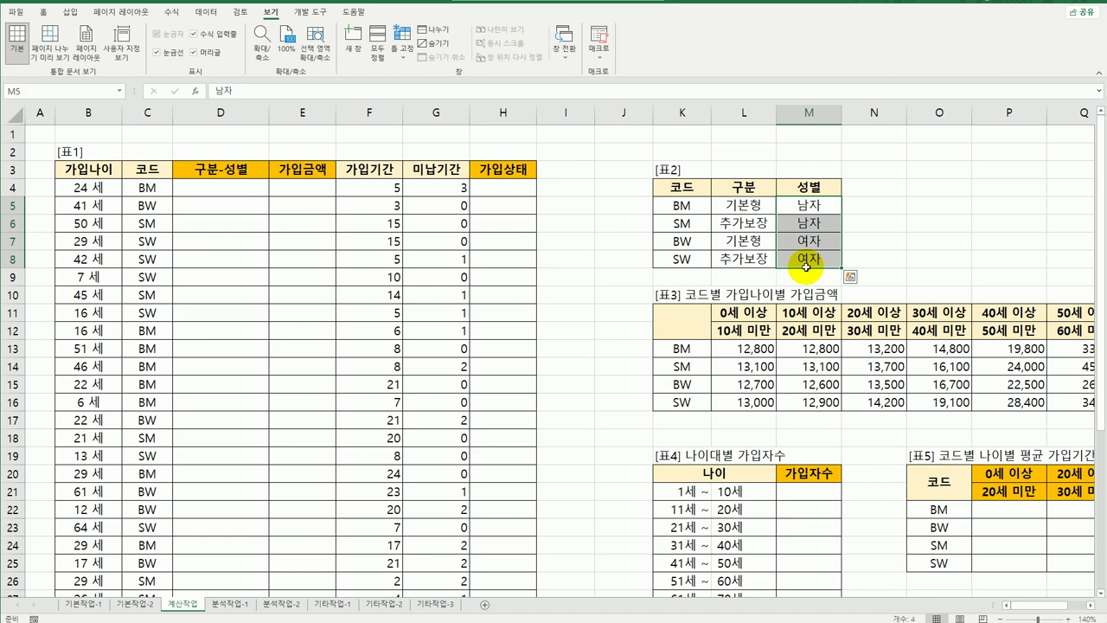
click(234, 187)
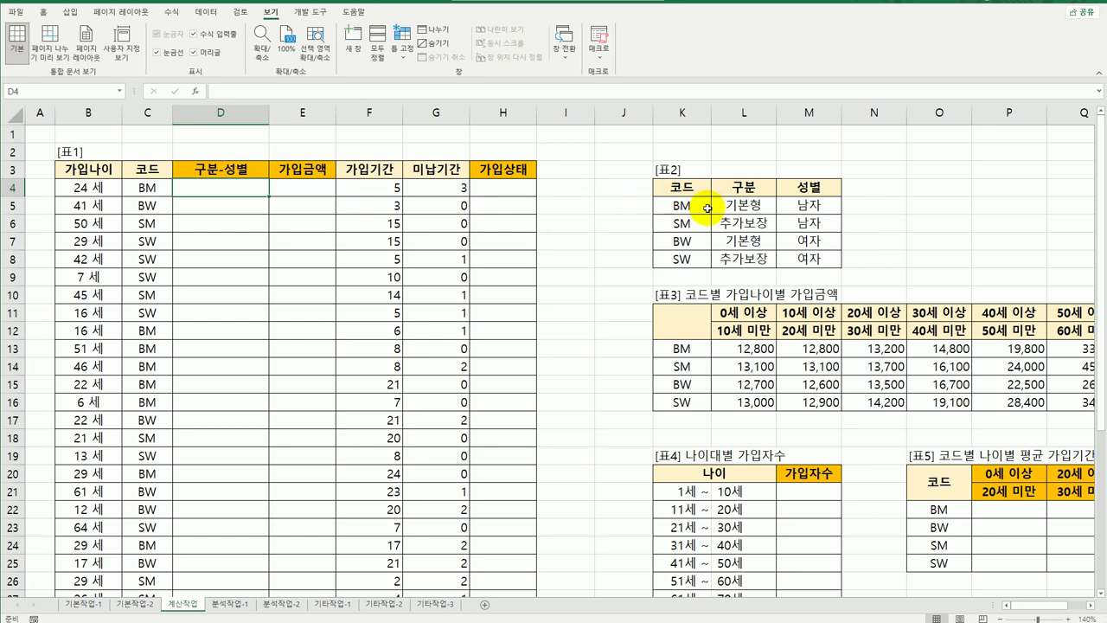
drag(679, 186, 786, 259)
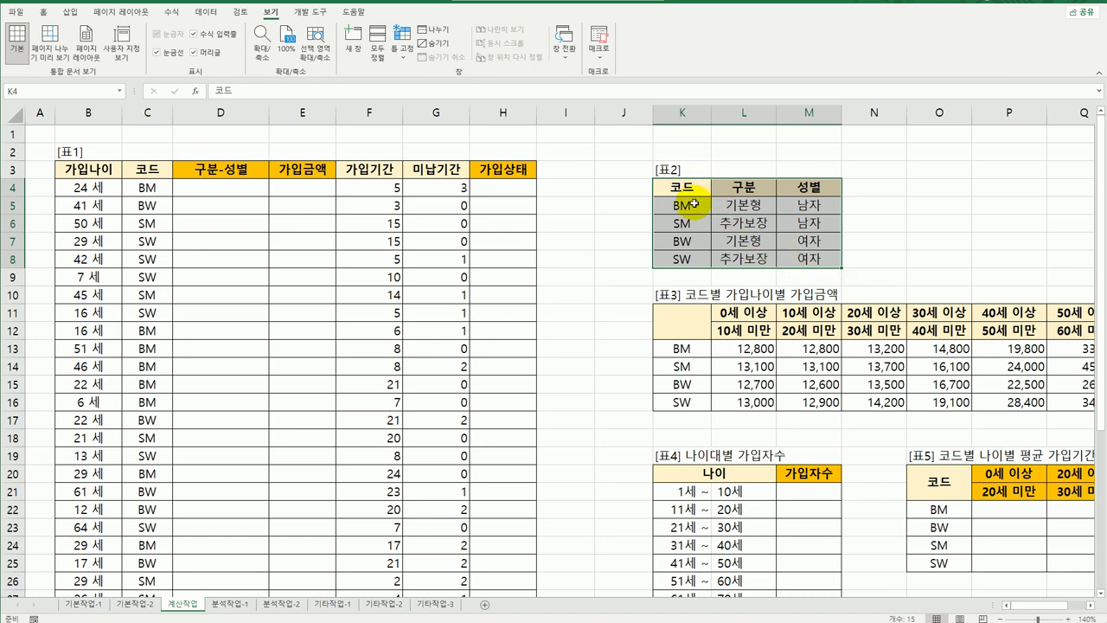
drag(696, 205, 692, 258)
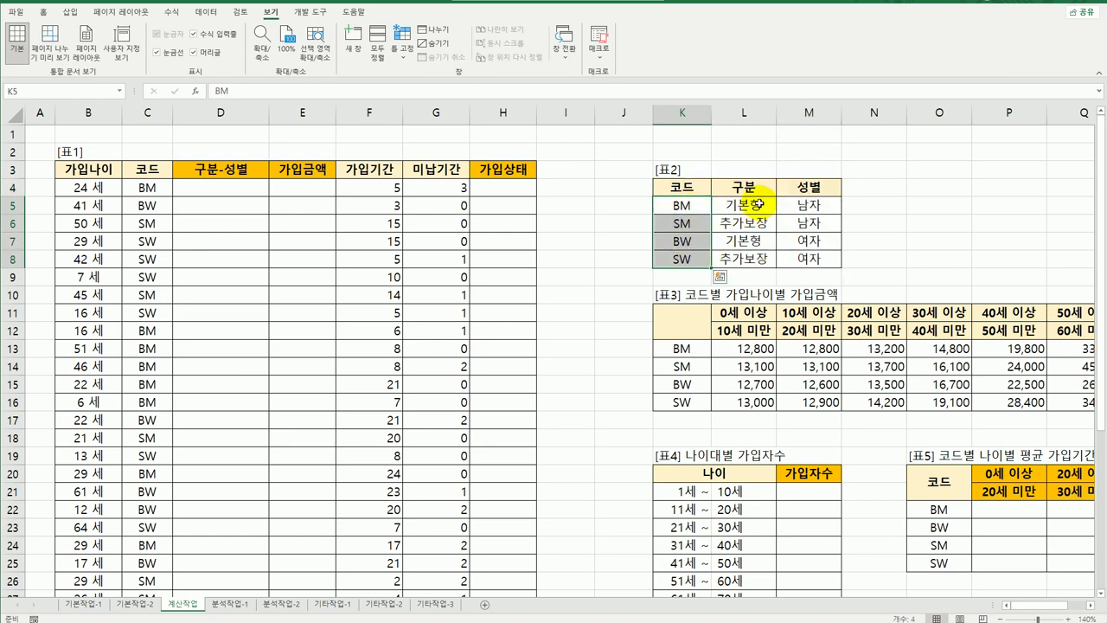
drag(744, 205, 752, 260)
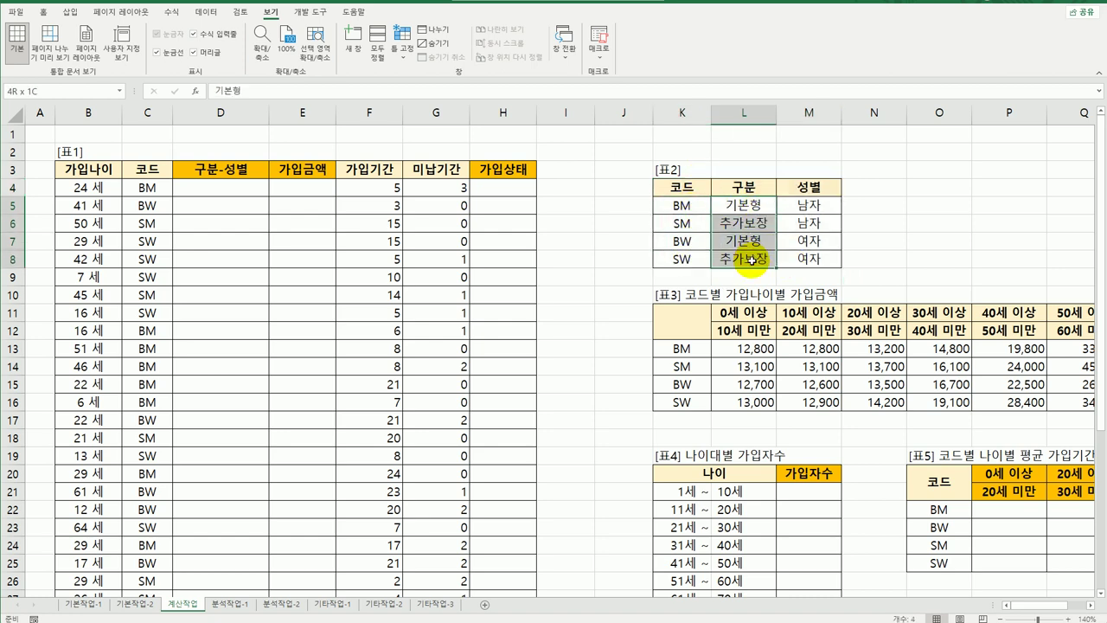
drag(812, 206, 808, 250)
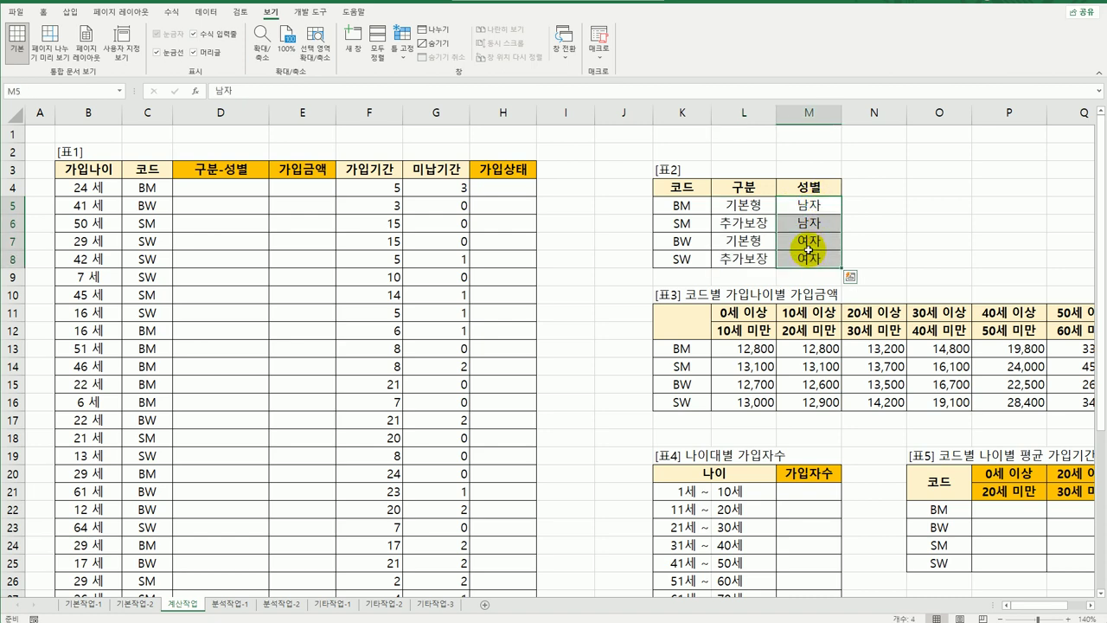
- In D4, look up the 구분 for the code in C4 with =VLOOKUP(C4,$K$5:$M$8,2,FALSE)
click(237, 190)
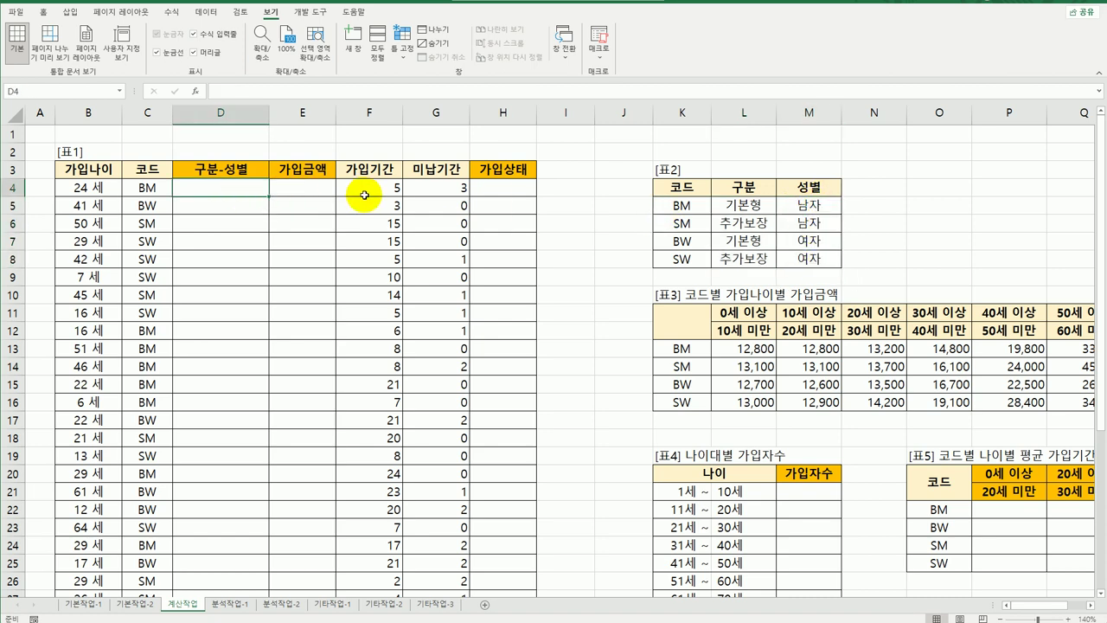
text(=)
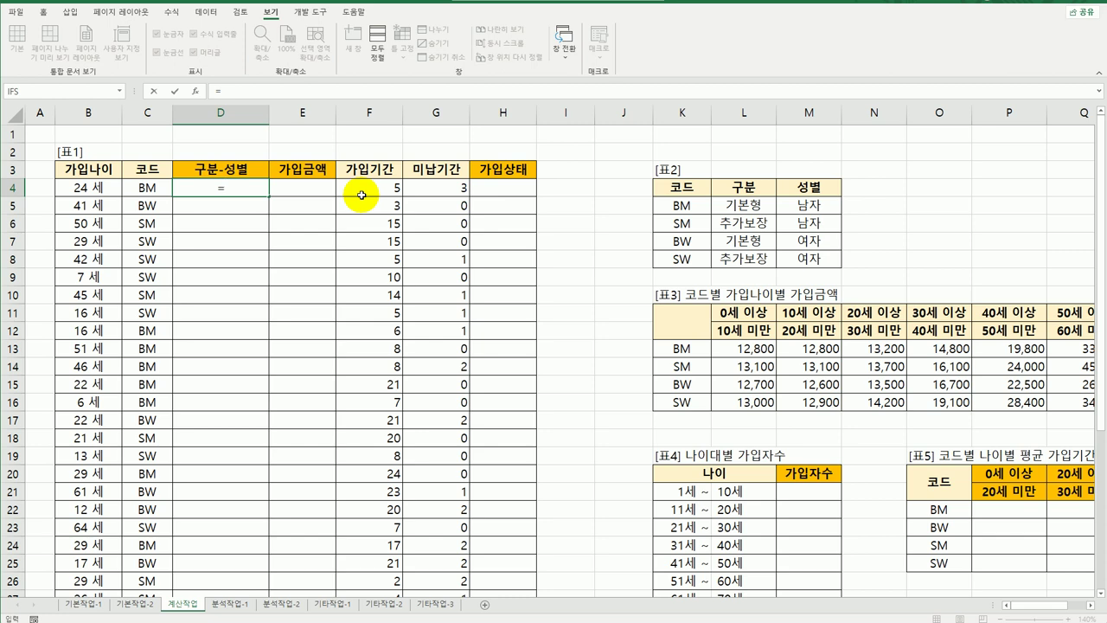
text(vl)
key(Tab)
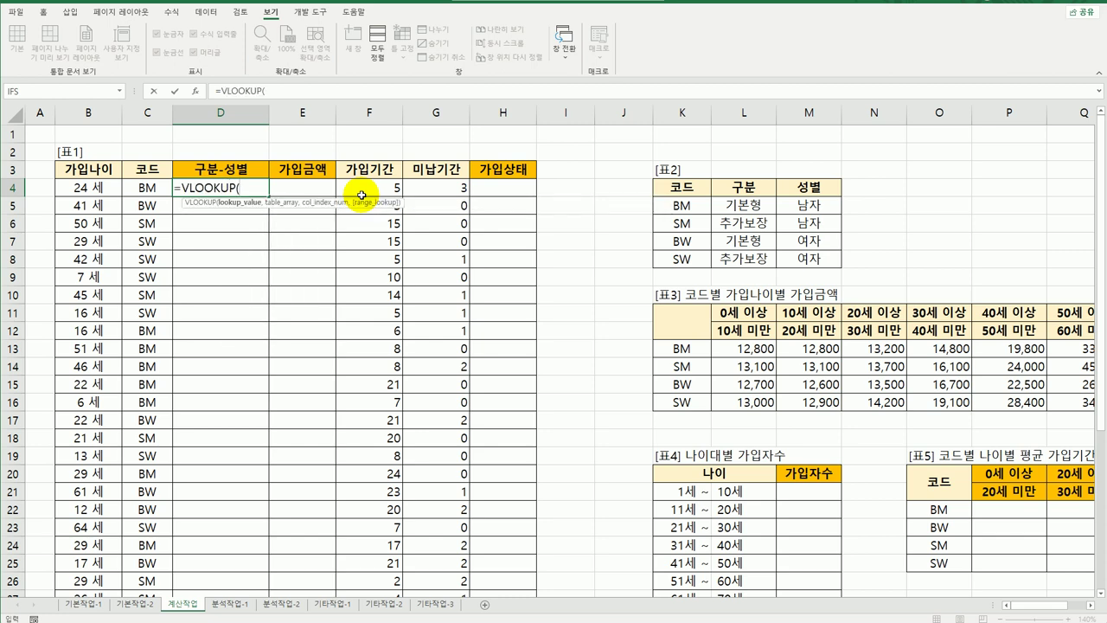
click(149, 187)
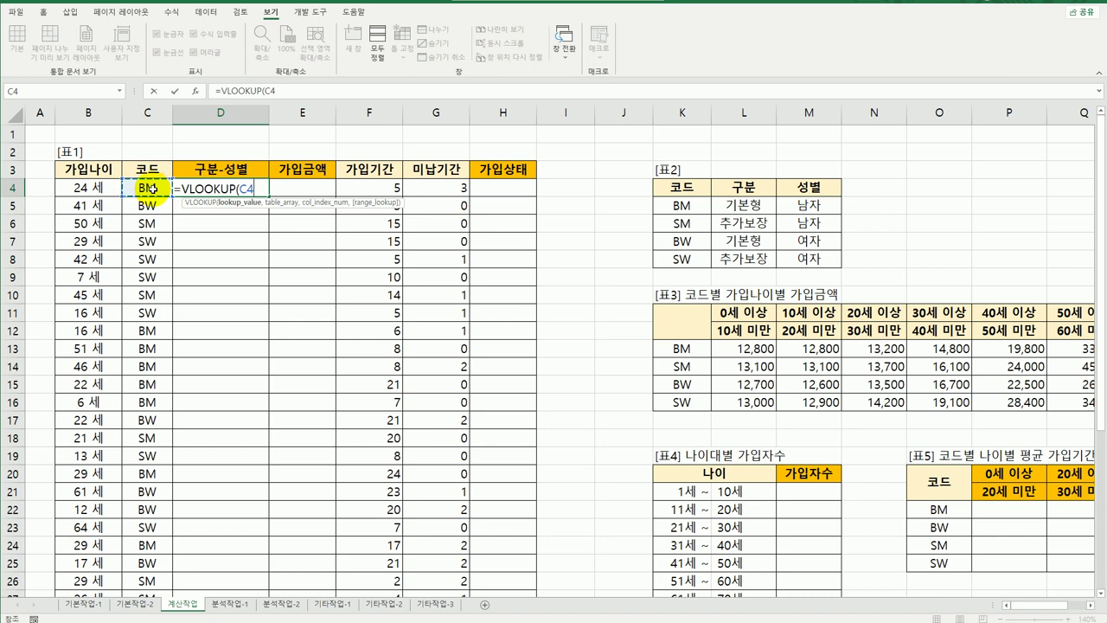
text(,)
drag(681, 207, 799, 256)
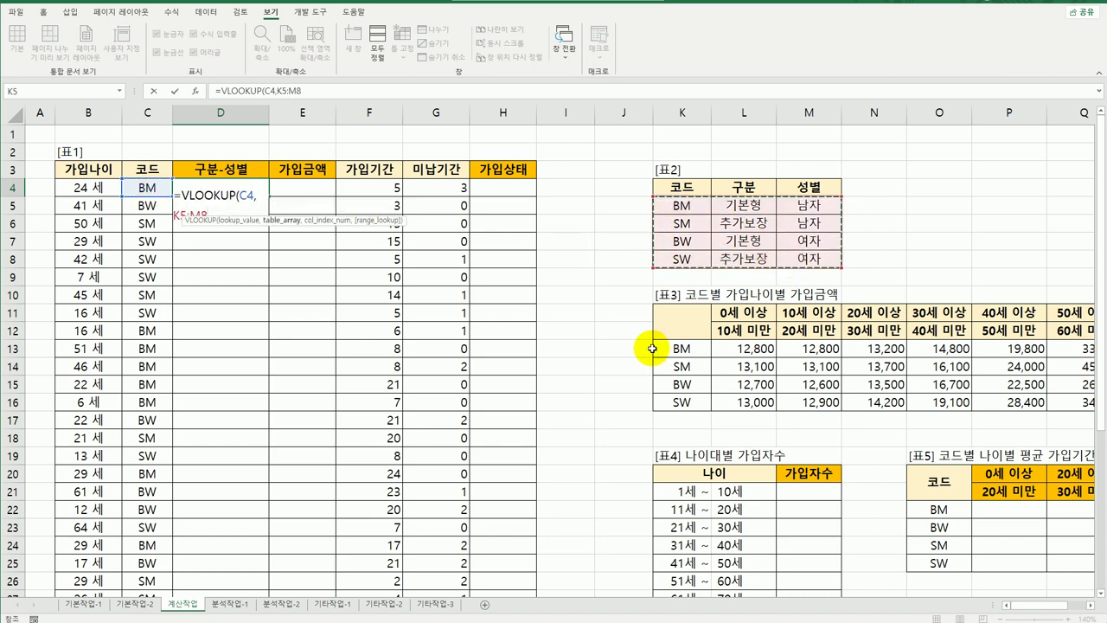
key(F4)
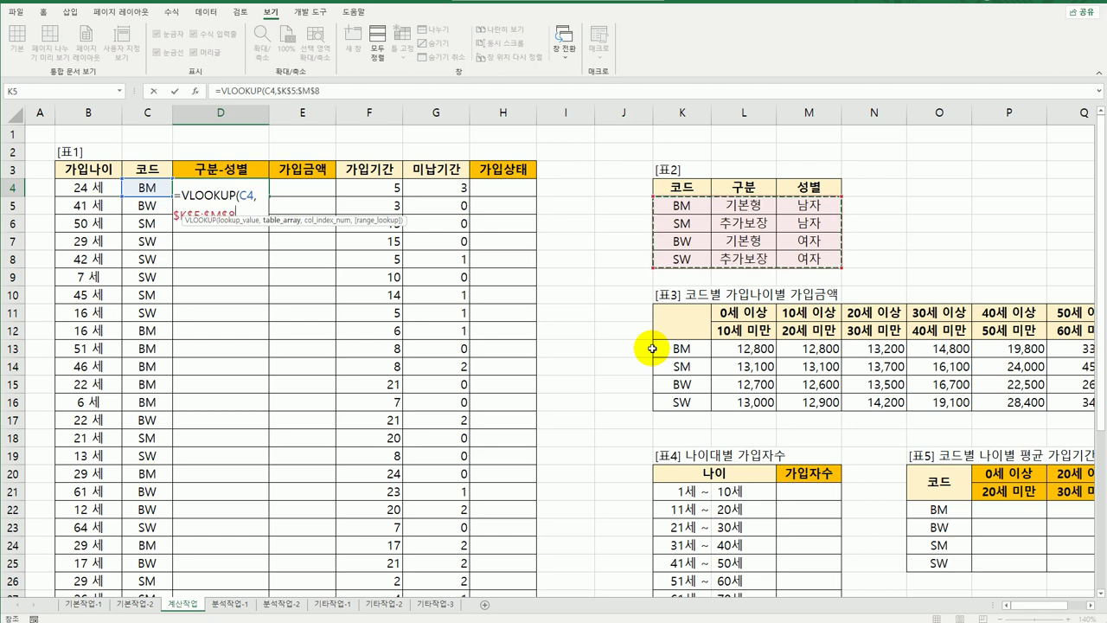
text(,)
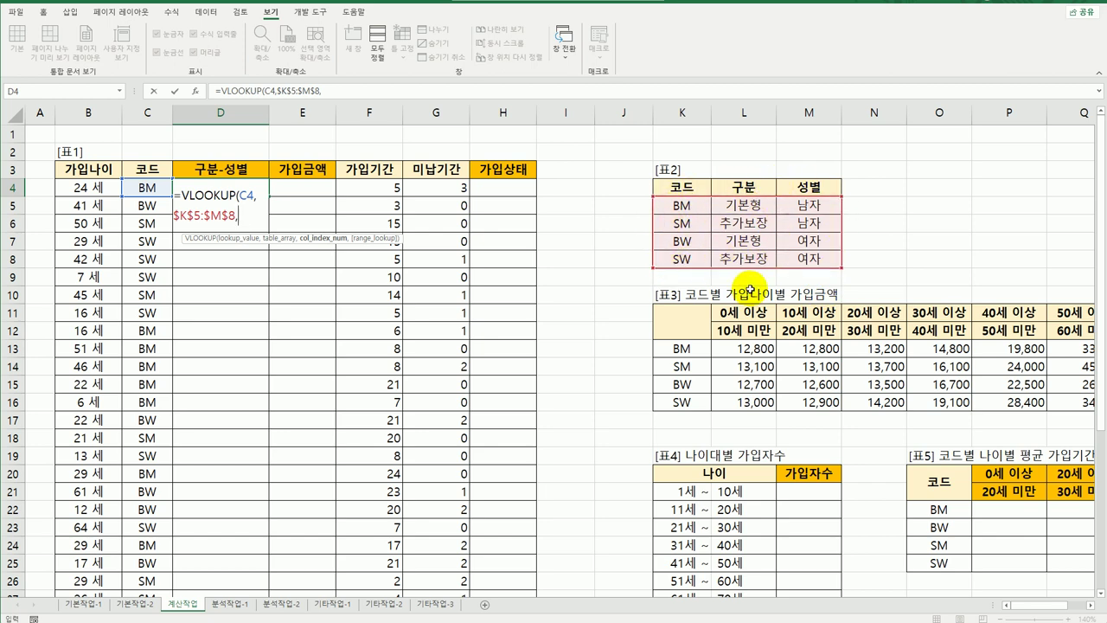
text(2,)
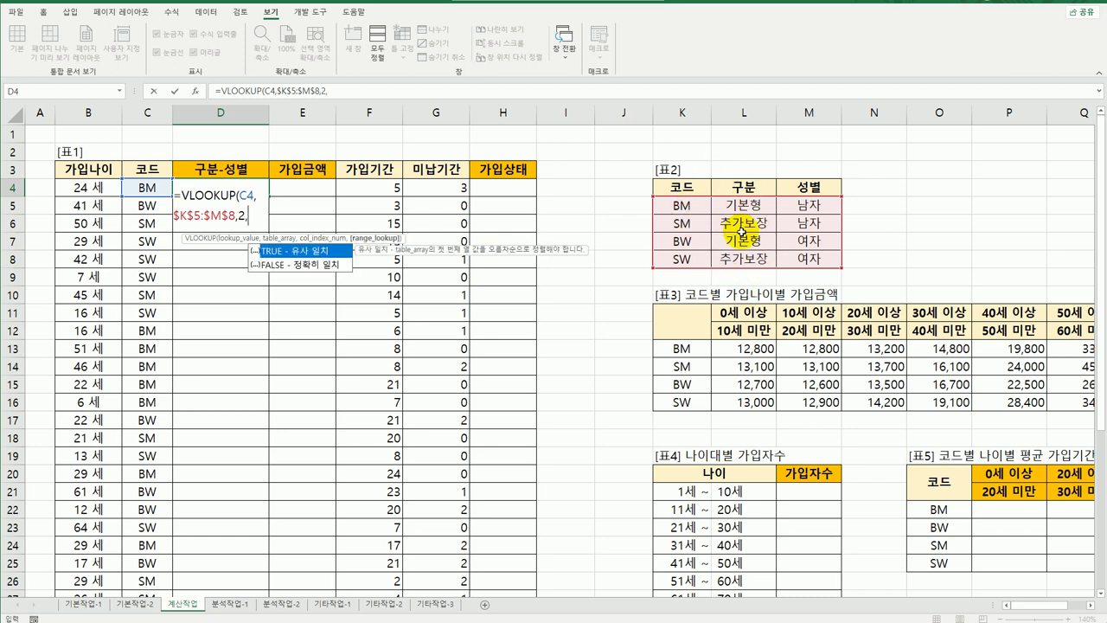
click(325, 269)
double_click(325, 269)
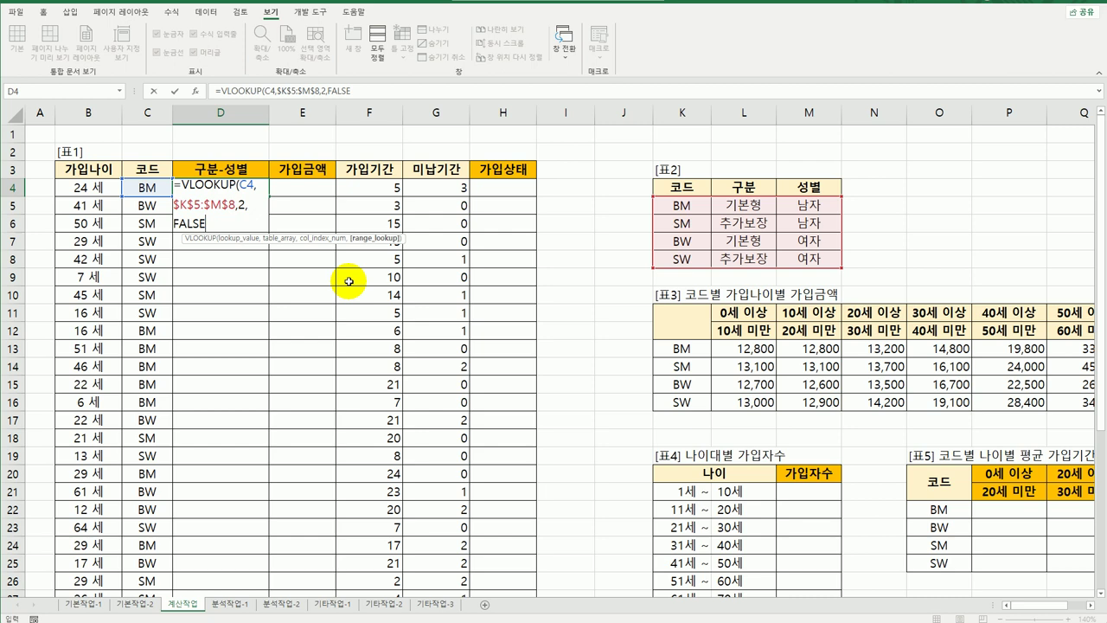
text())
key(Return)
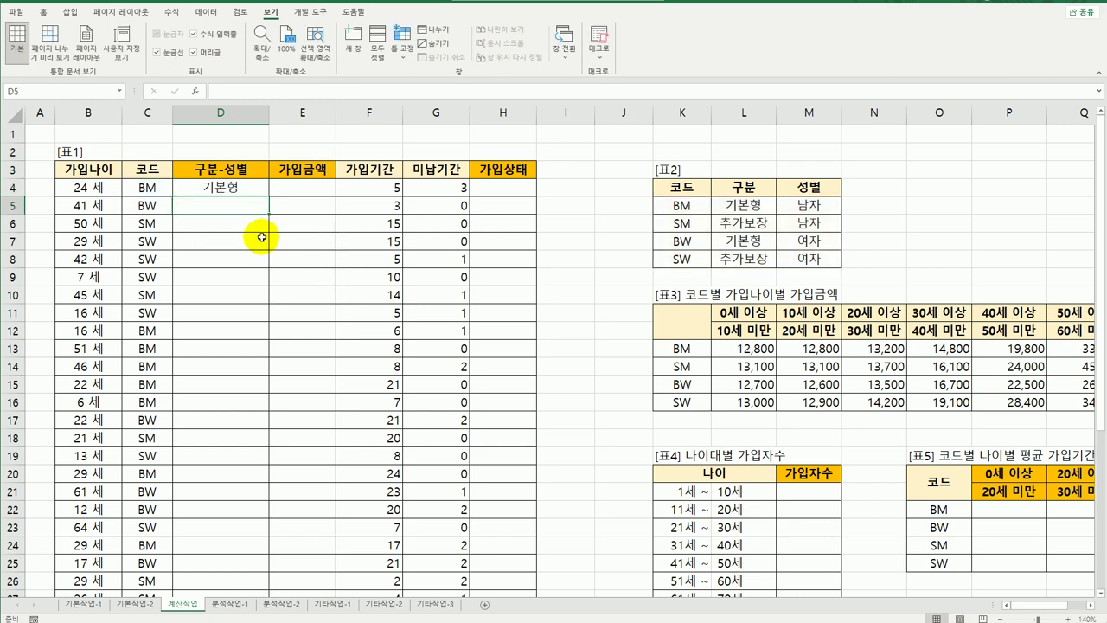
- Fill the 구분 lookup formula from D4 down the whole 구분-성별 column
click(259, 188)
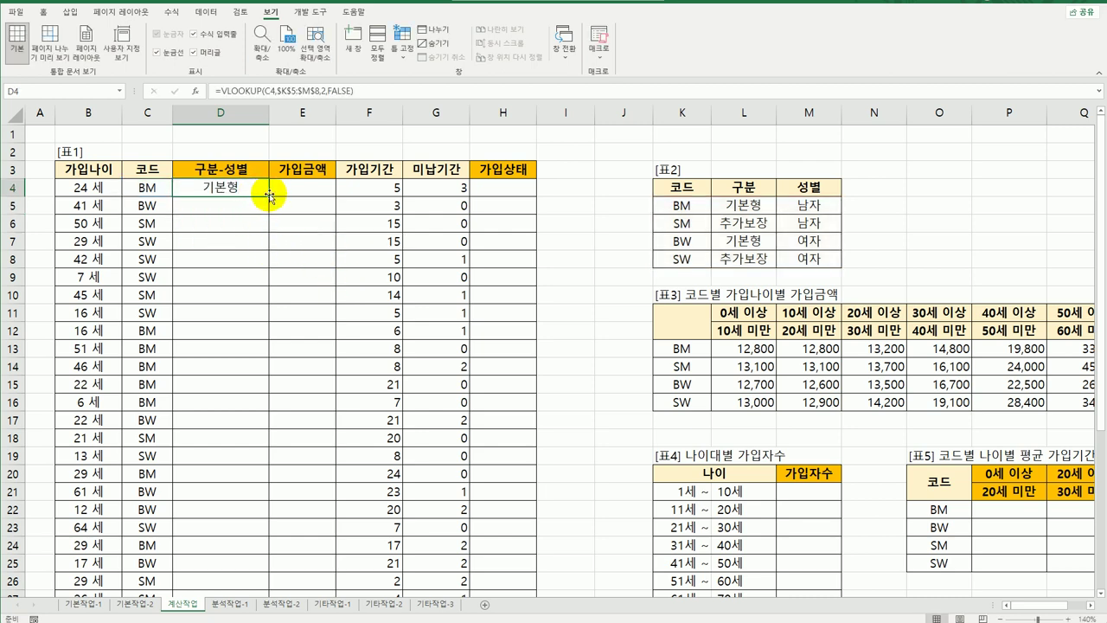
double_click(269, 198)
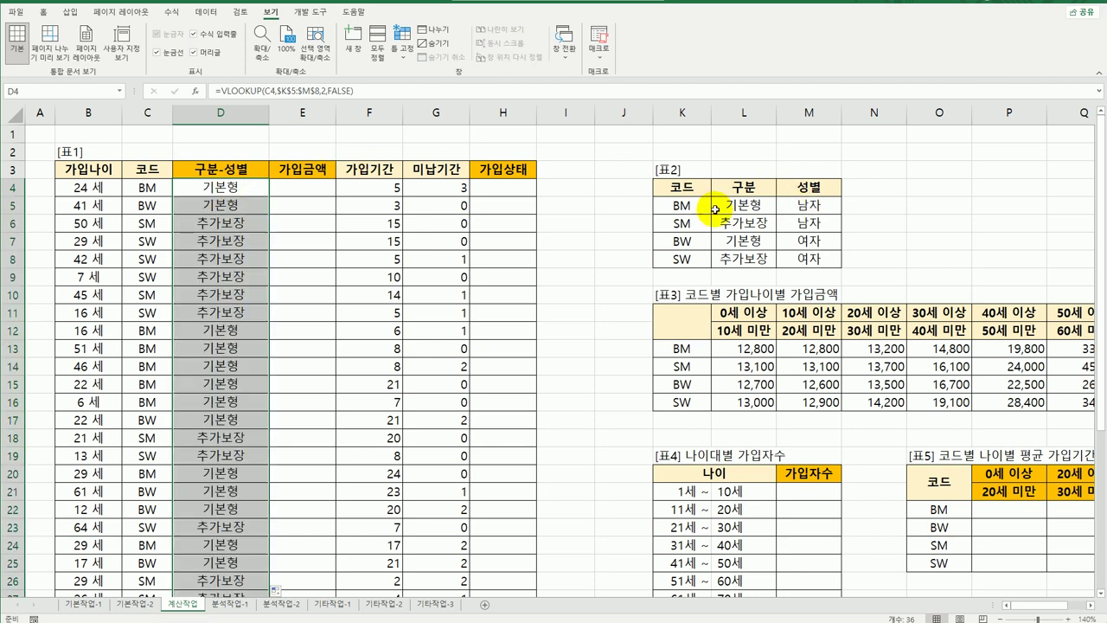
- Wrap D4's VLOOKUP in a CONCAT function and add "-" as its second text argument
click(249, 190)
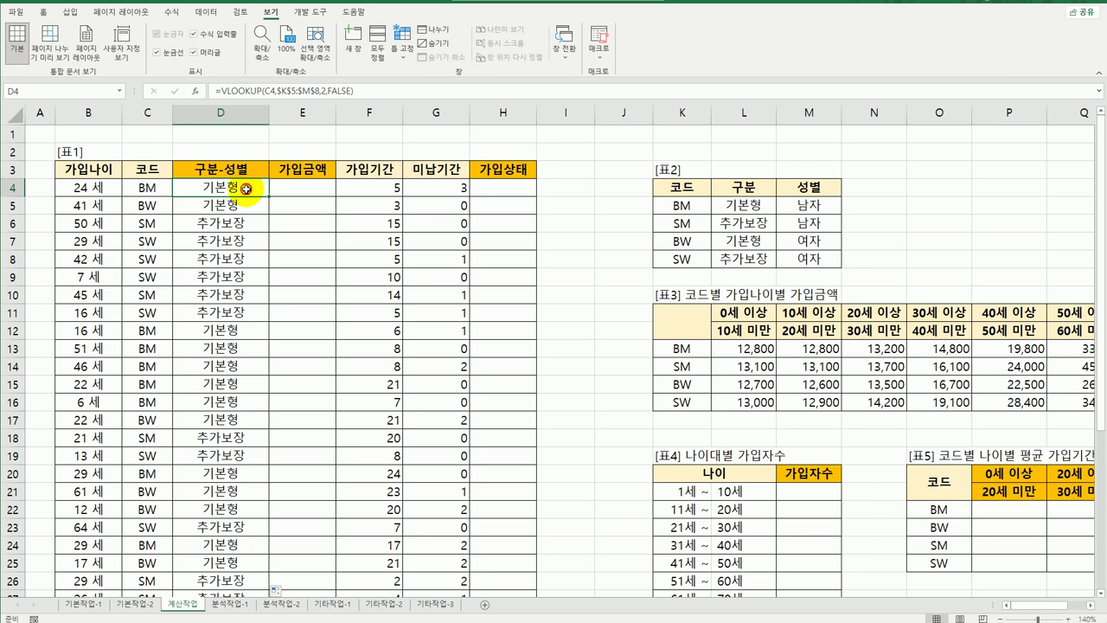
double_click(247, 188)
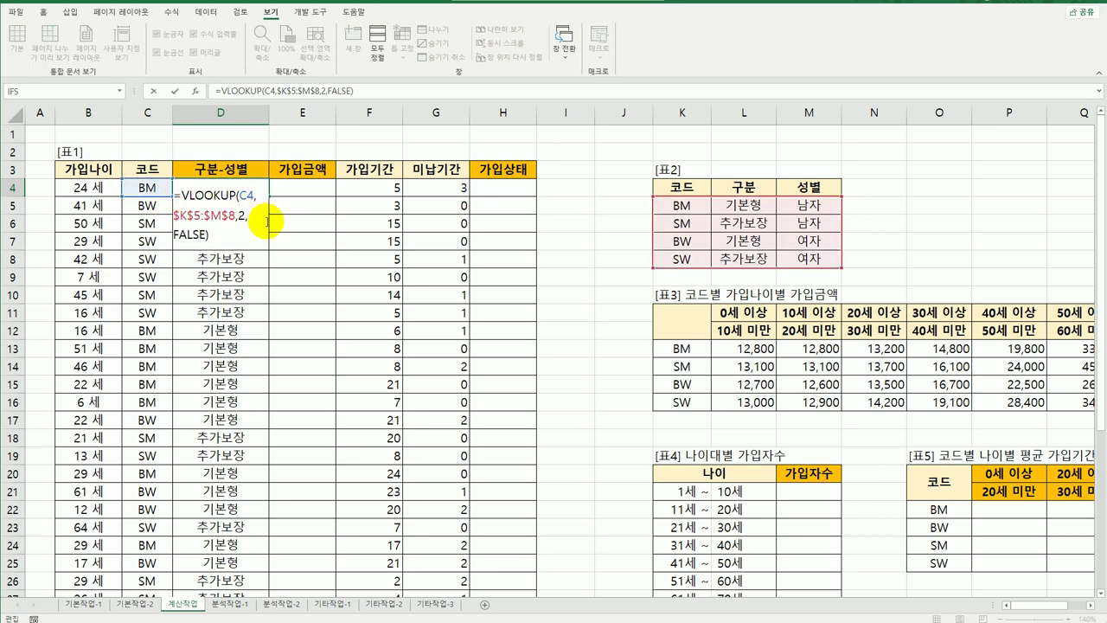
text(con)
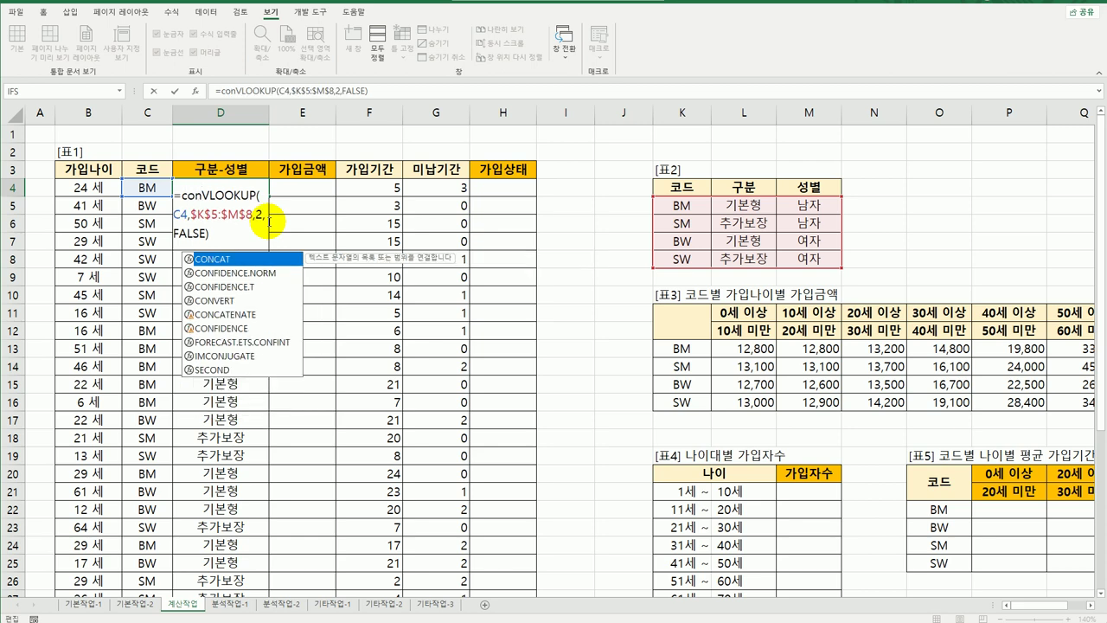
key(Tab)
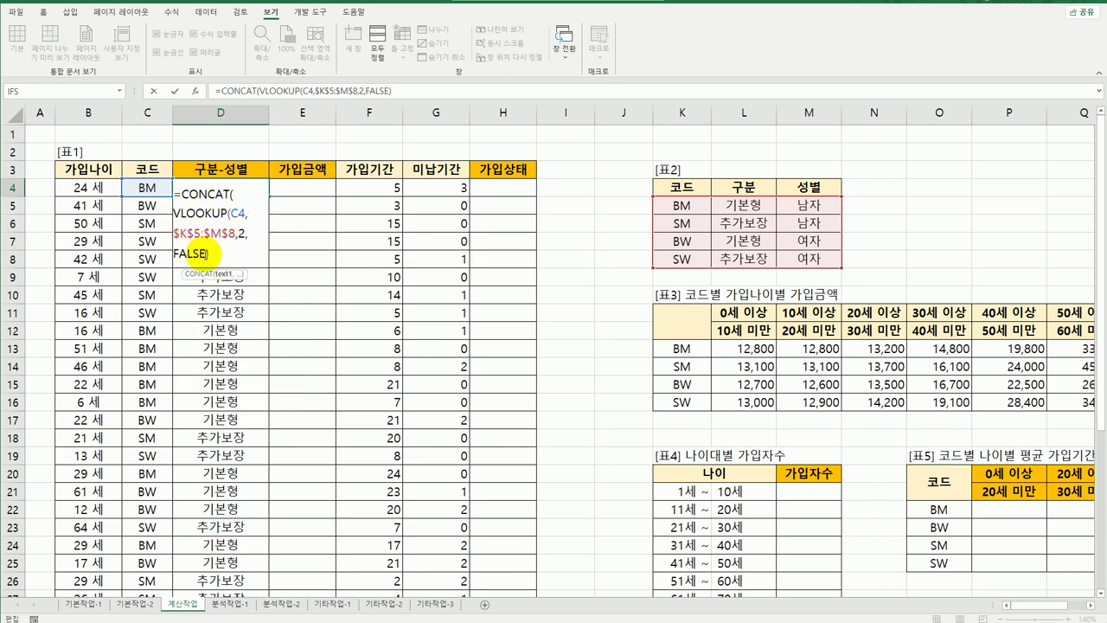
click(213, 253)
text(,"-)
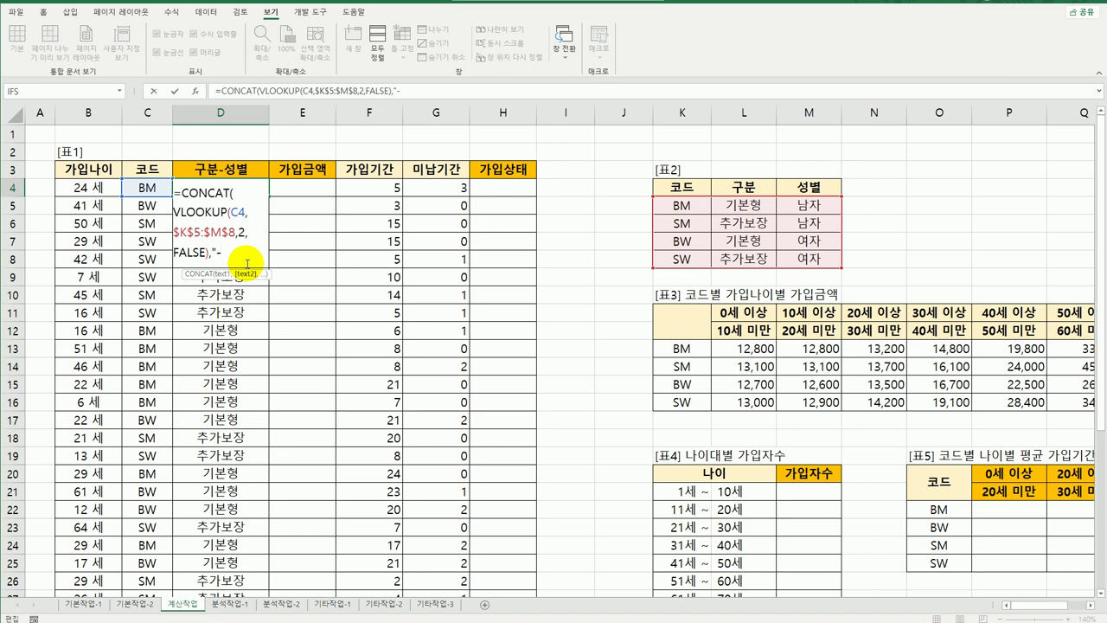
text(",)
- Complete D4's CONCAT with a copy of the VLOOKUP that returns column 3 (성별) of 표2 as the third argument
drag(174, 211, 203, 252)
key(ctrl+c)
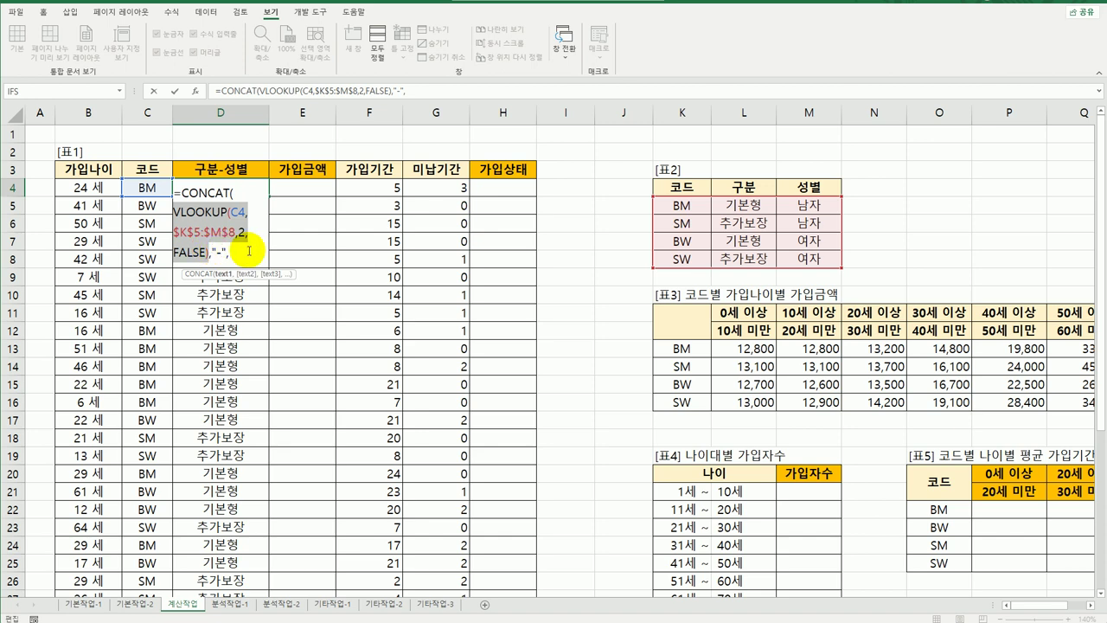
click(240, 253)
key(ctrl+v)
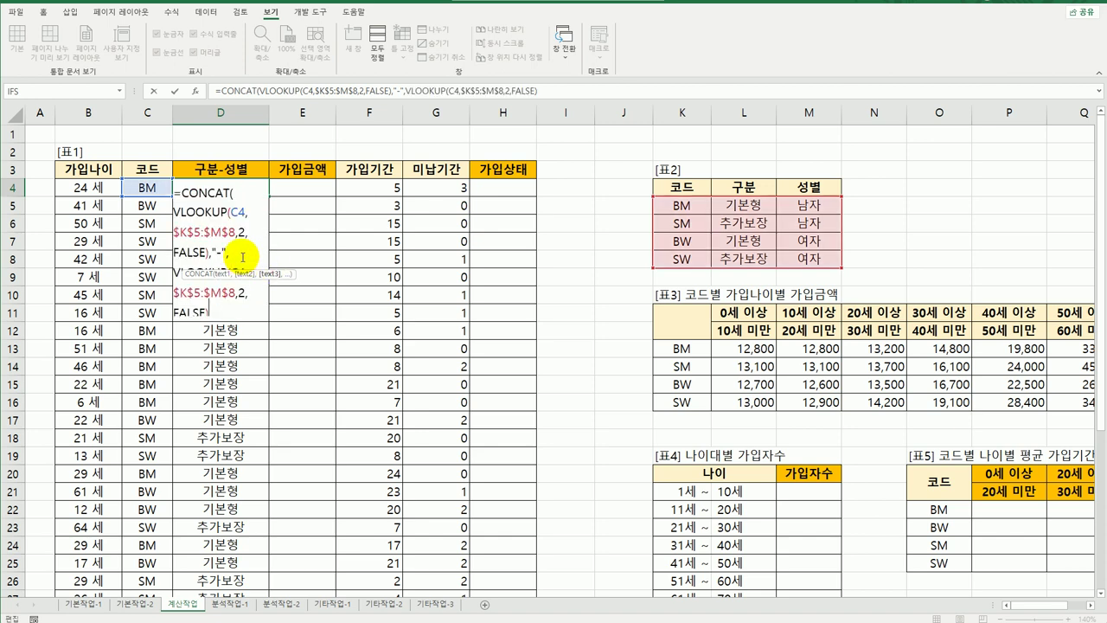
double_click(241, 295)
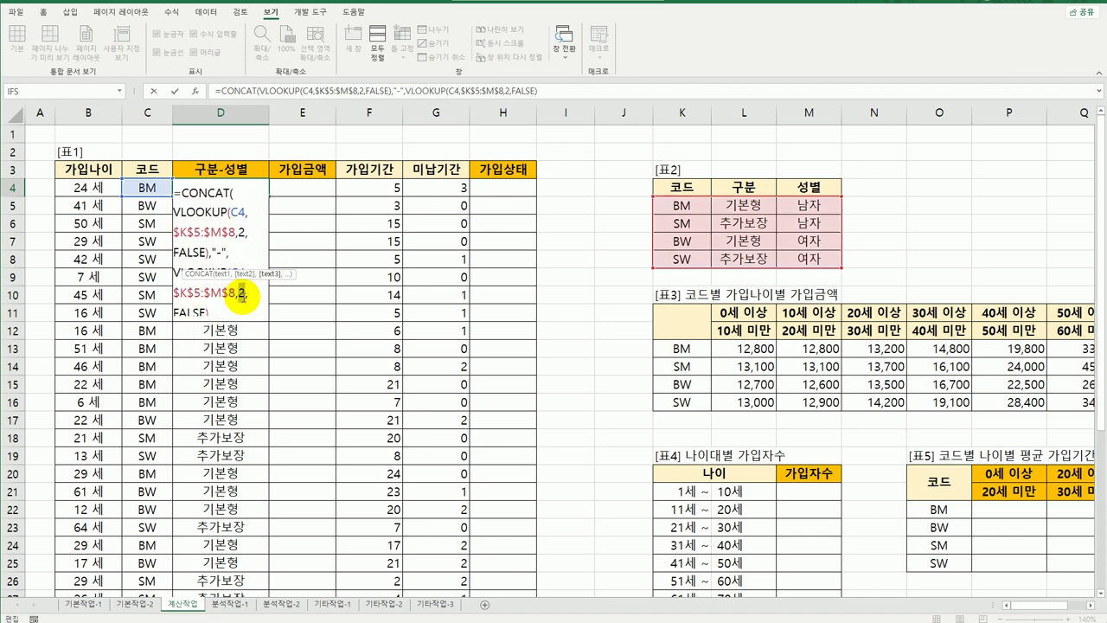
text(3)
click(275, 311)
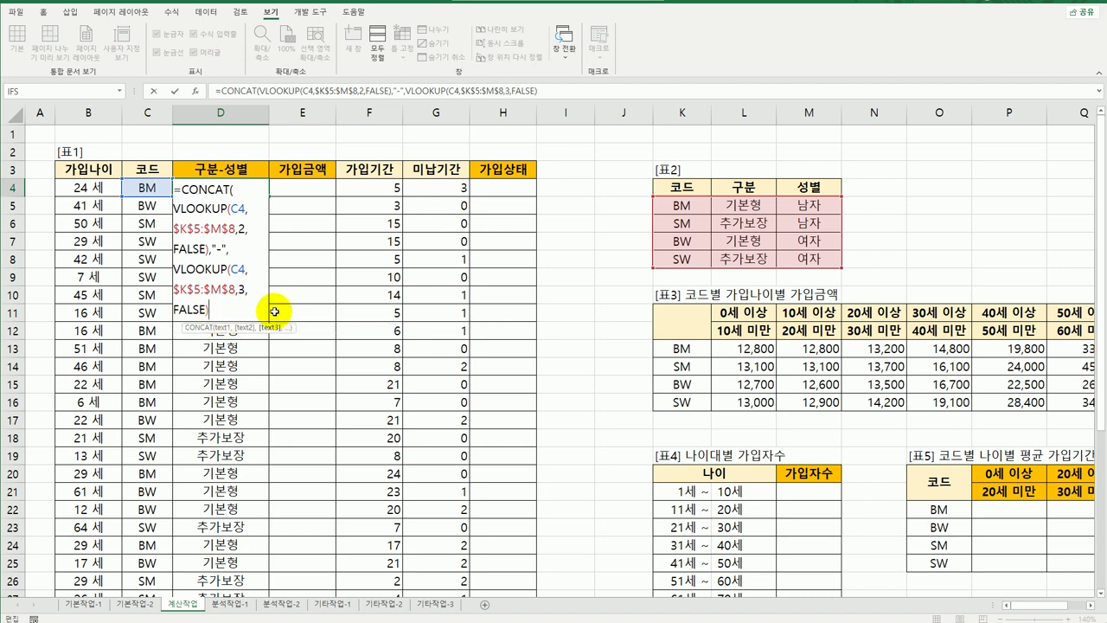
text())
key(Return)
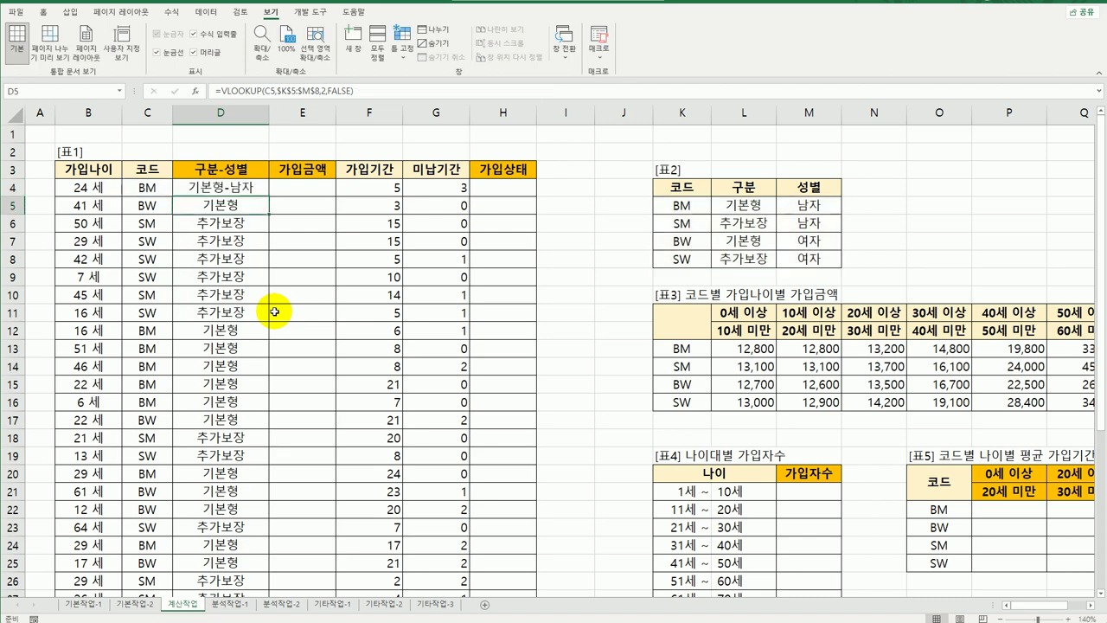
- Fill the completed CONCAT formula from D4 down the whole 구분-성별 column
click(247, 186)
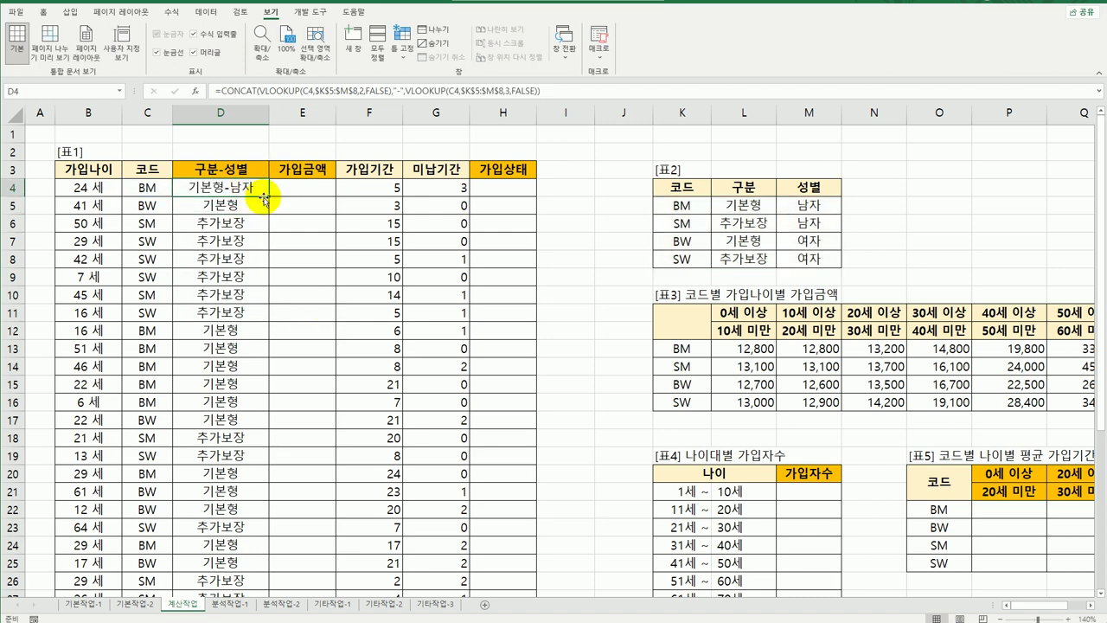
double_click(269, 198)
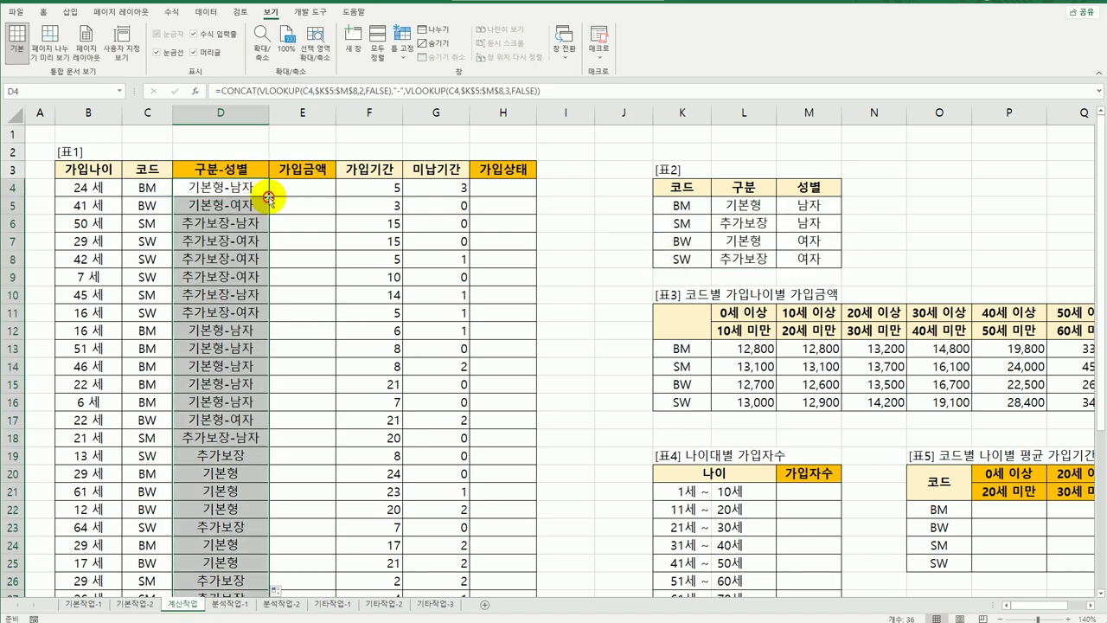
click(258, 193)
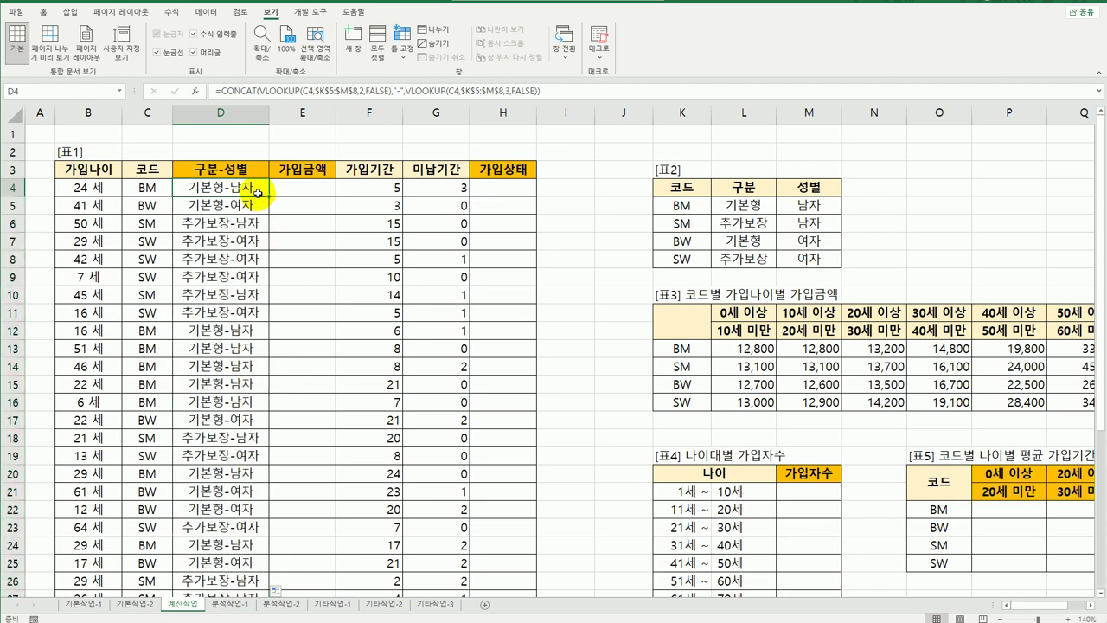
- Review the second VLOOKUP and its column index in D4's CONCAT formula without changing it
double_click(257, 194)
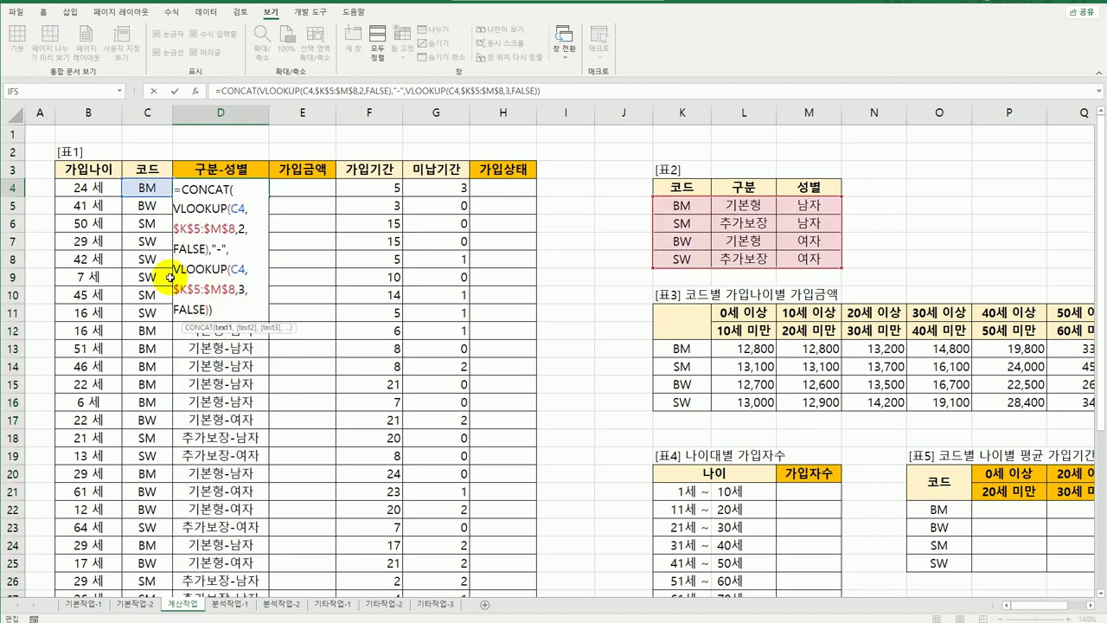
drag(173, 269, 212, 309)
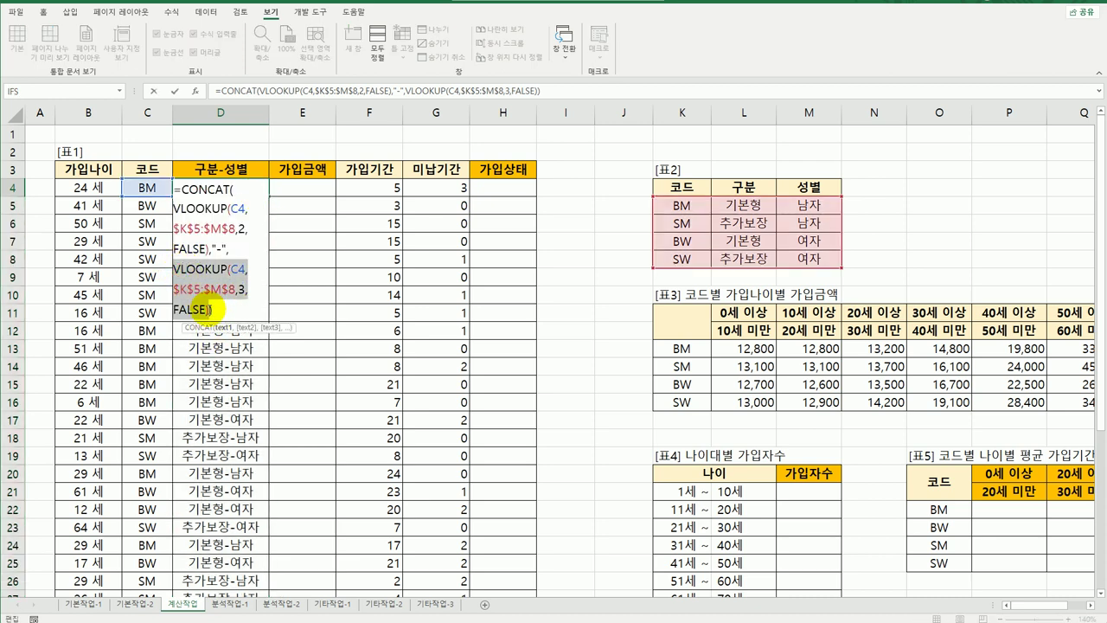
double_click(241, 289)
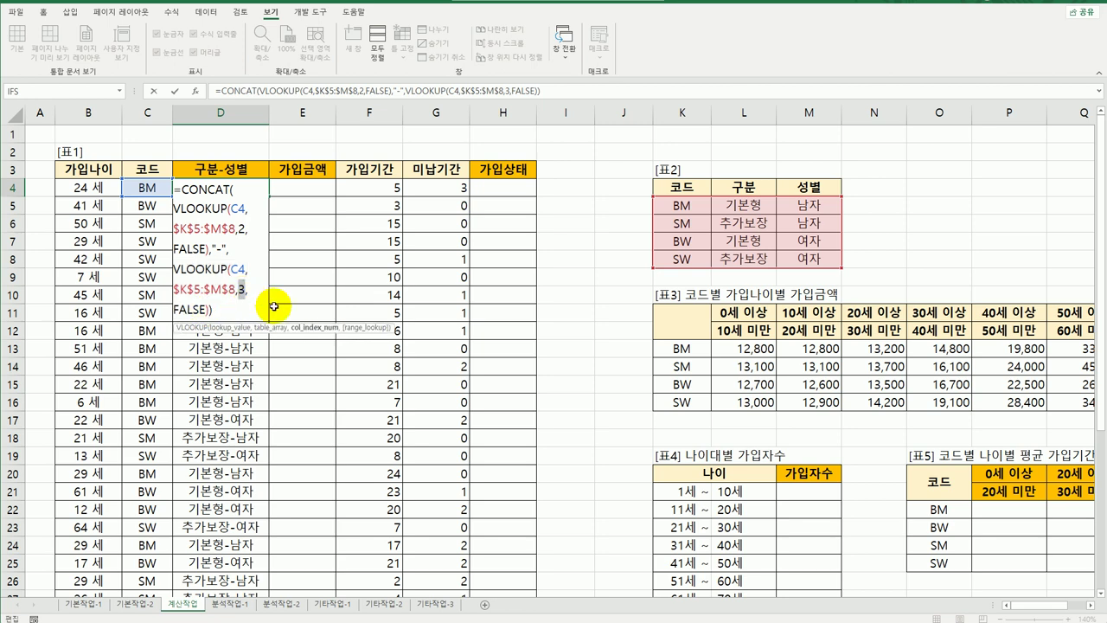
key(Return)
- Examine the 가입나이 and 코드 inputs in row 4 and the code-by-age amount grid of 표3 for the 가입금액 lookup
click(294, 187)
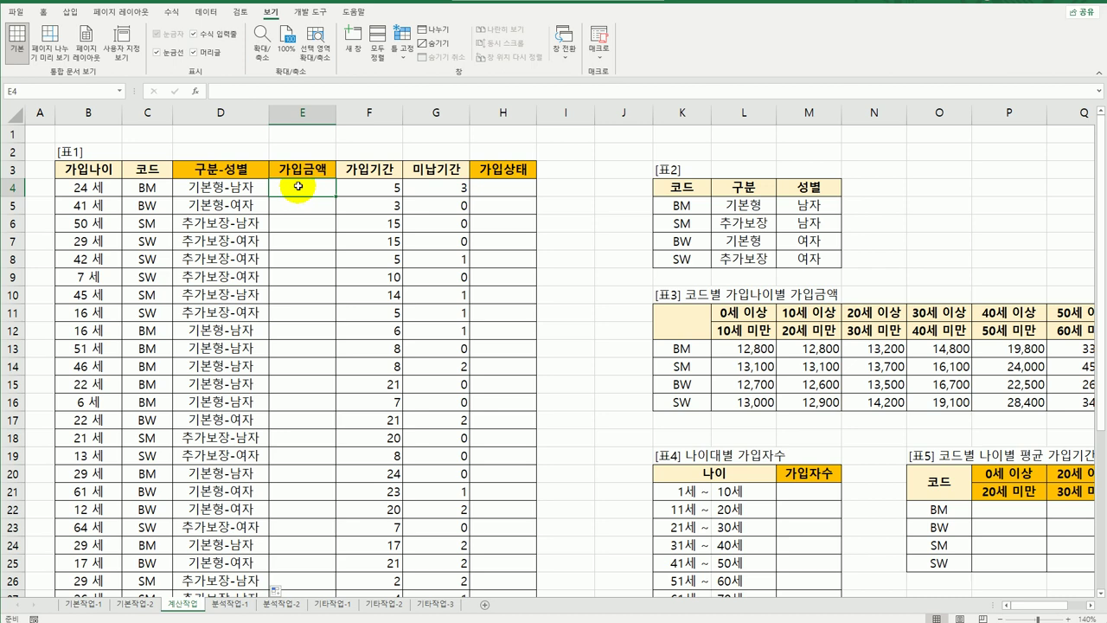
click(91, 185)
click(147, 192)
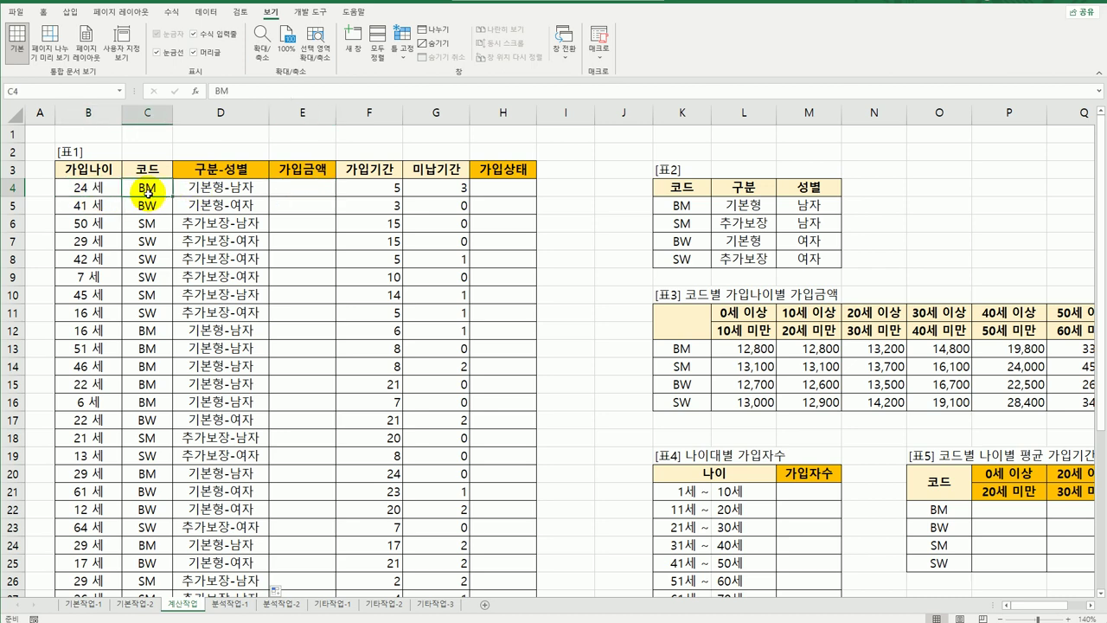
click(707, 328)
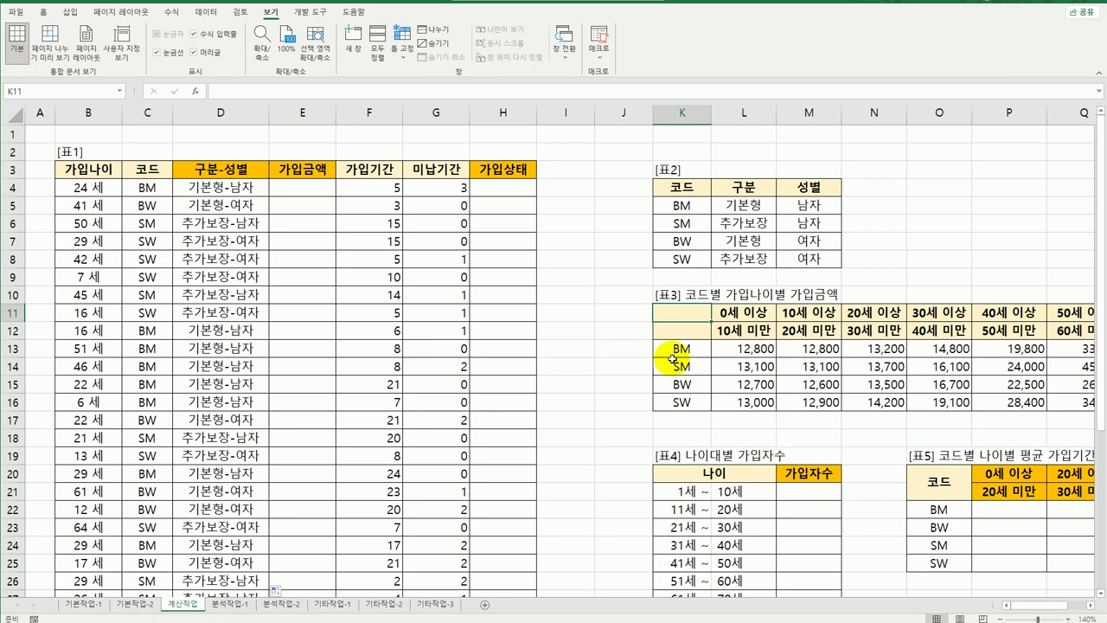
drag(692, 310, 1001, 400)
drag(514, 347, 975, 402)
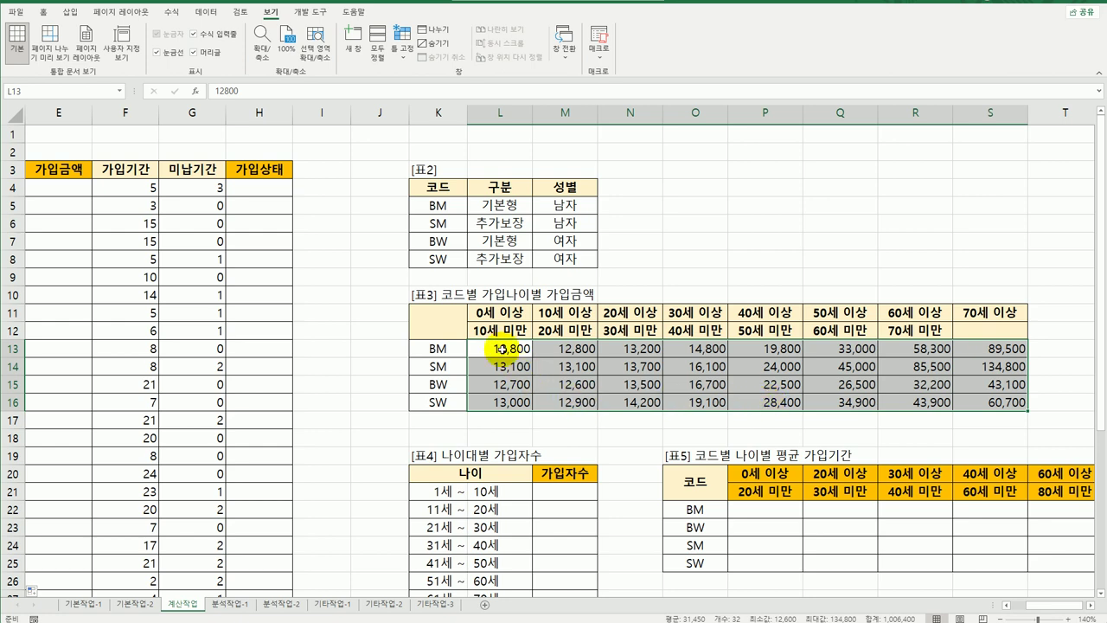
drag(497, 349, 976, 408)
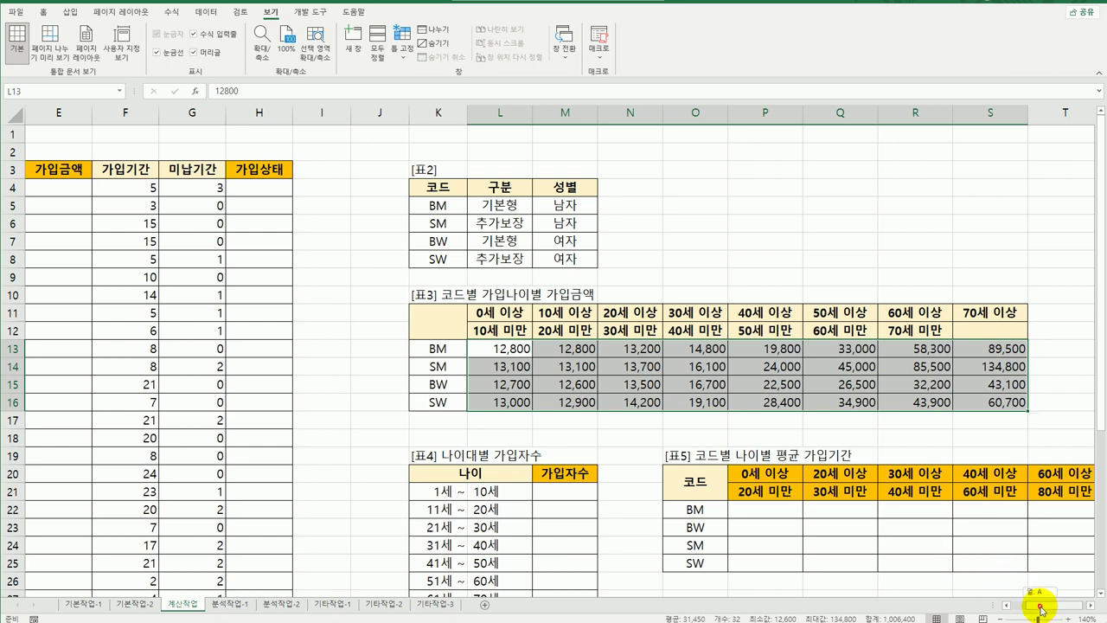
scroll(1038, 605, left, 3)
- Start an INDEX formula in E4 with the absolute range $L$13:$S$16 of 표3 as its array
click(300, 187)
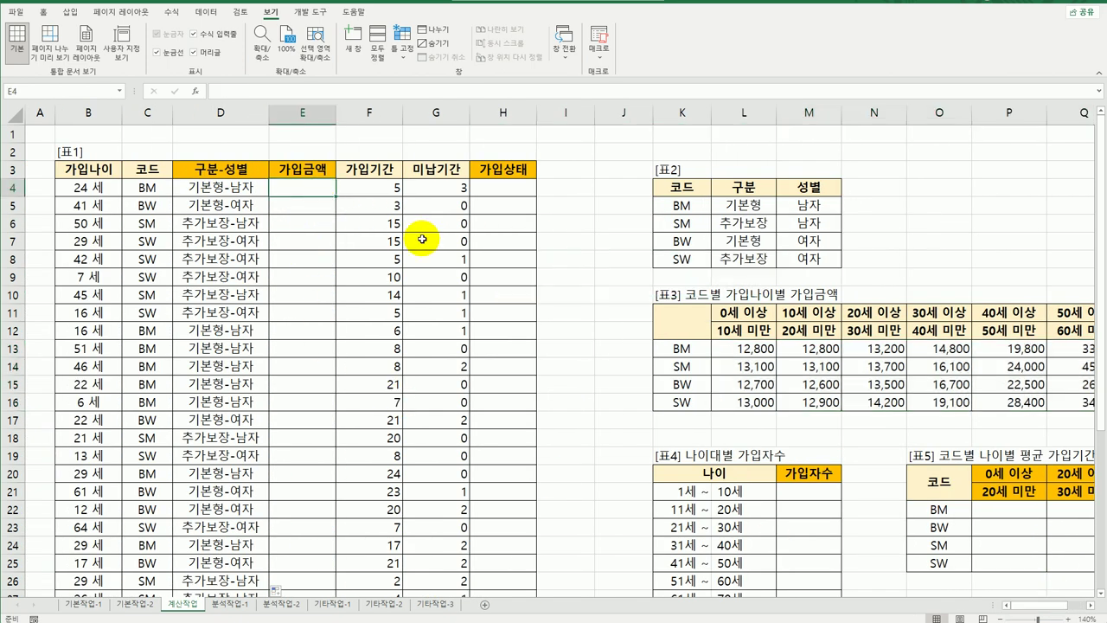
text(=ind)
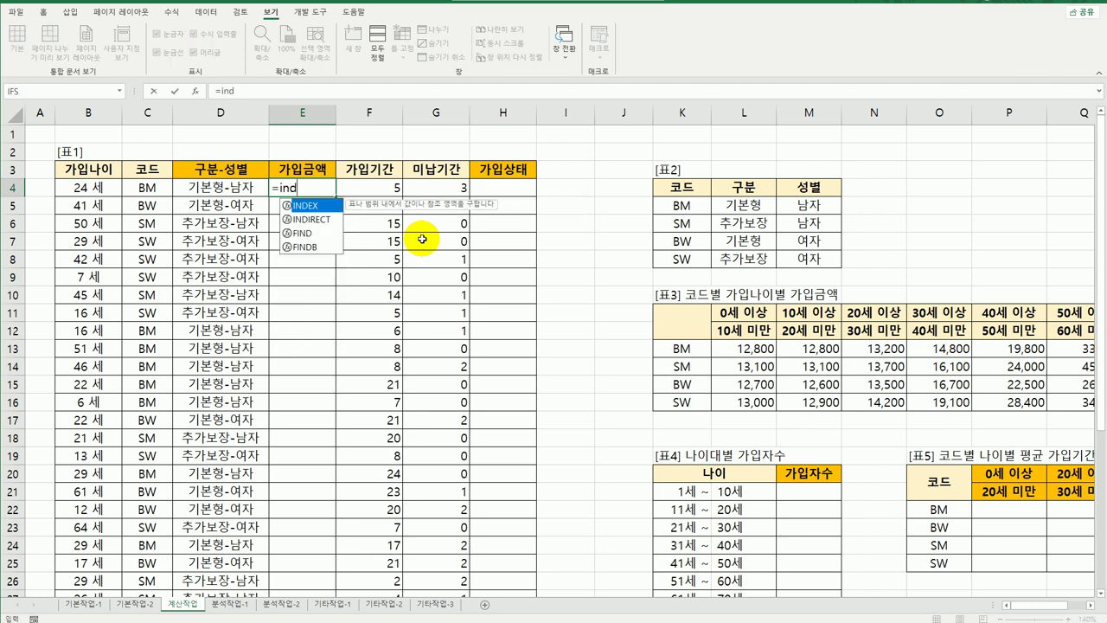
key(Tab)
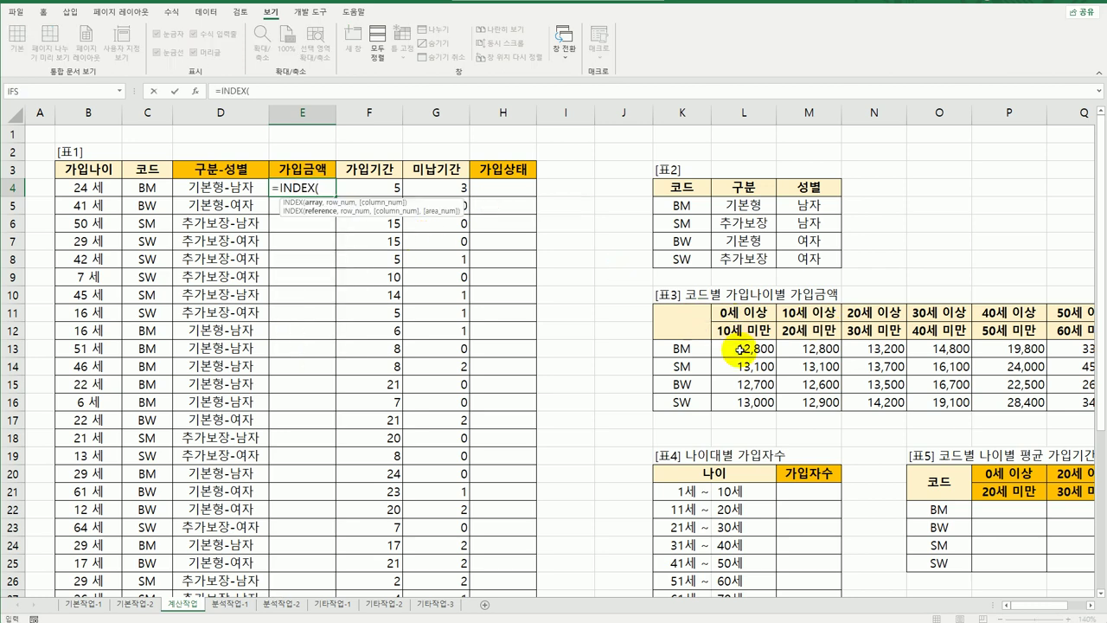
drag(749, 349, 958, 403)
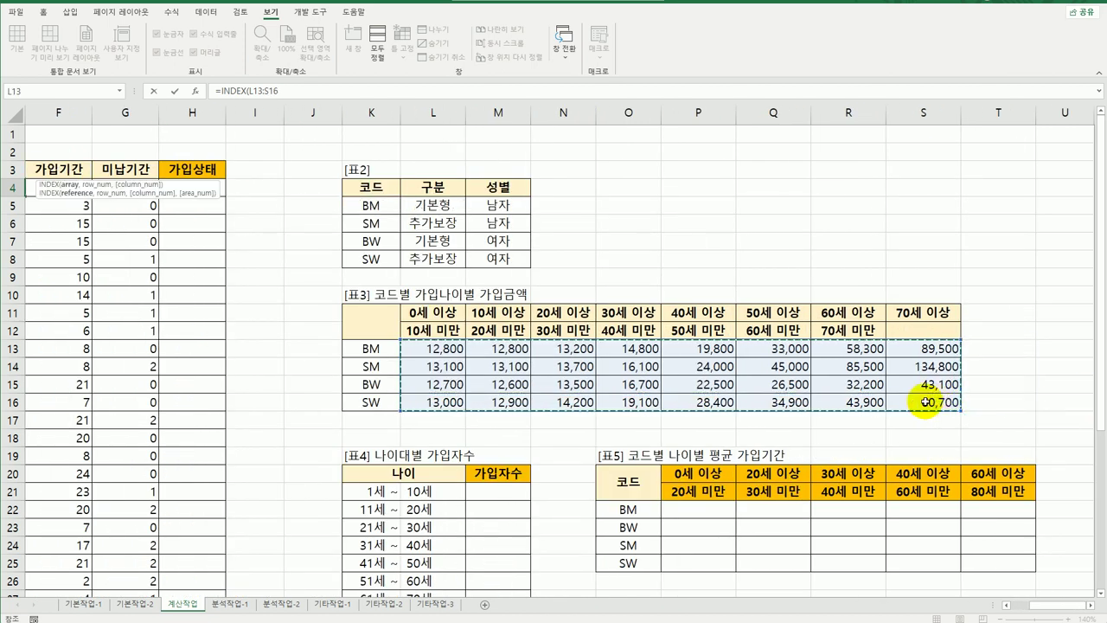
key(F4)
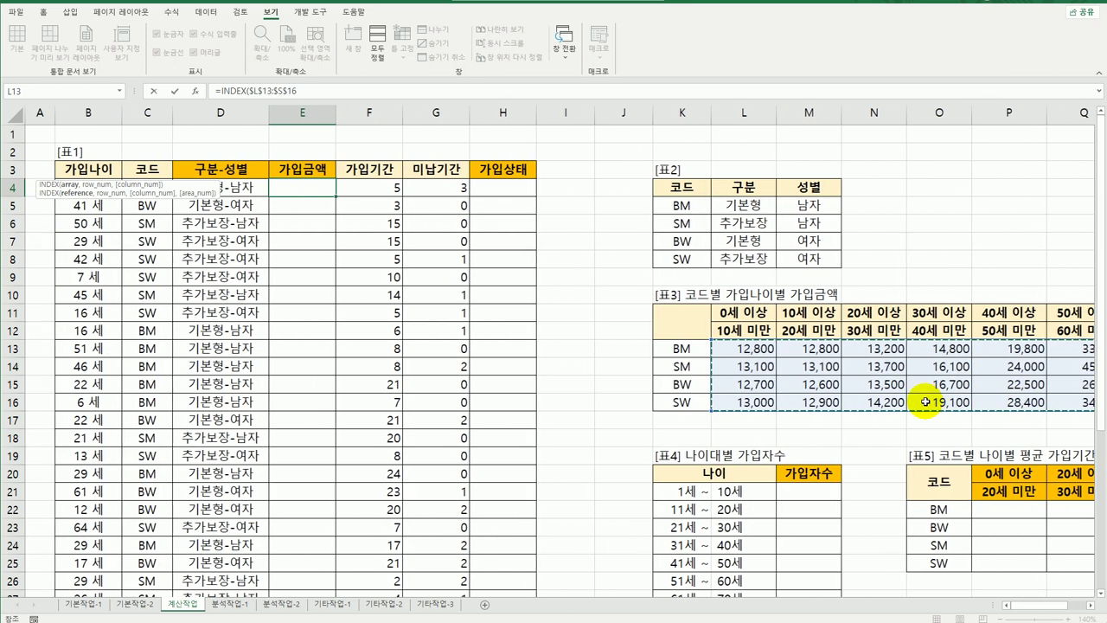
text(,)
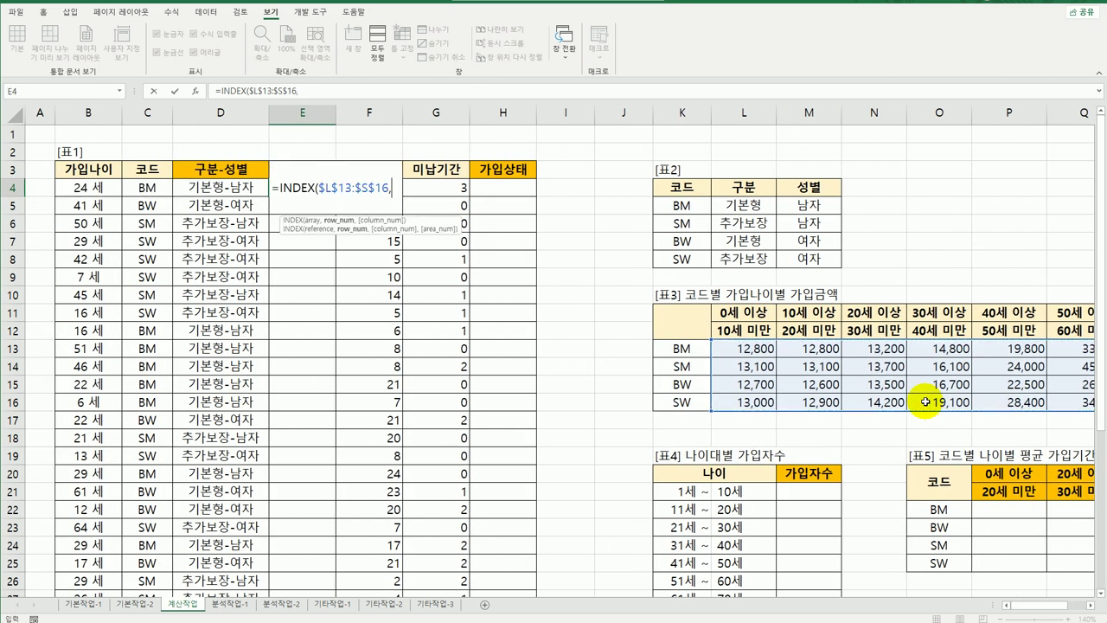
- Add MATCH(C4,$K$13:$K$16,0) as the row number of E4's INDEX, using exact match on the code
text(ma)
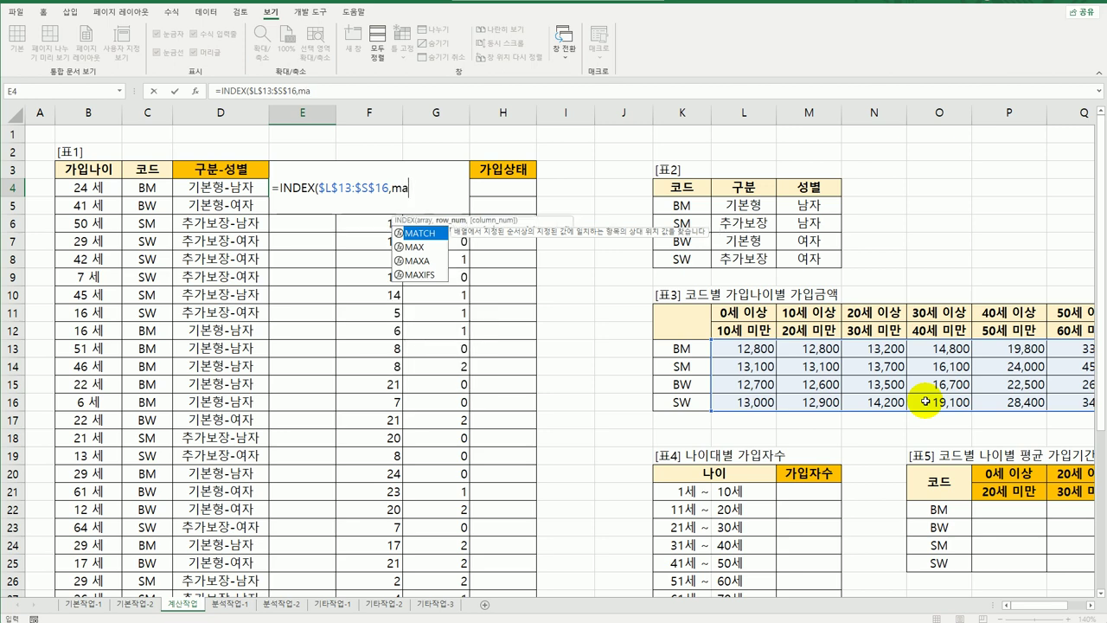
key(Tab)
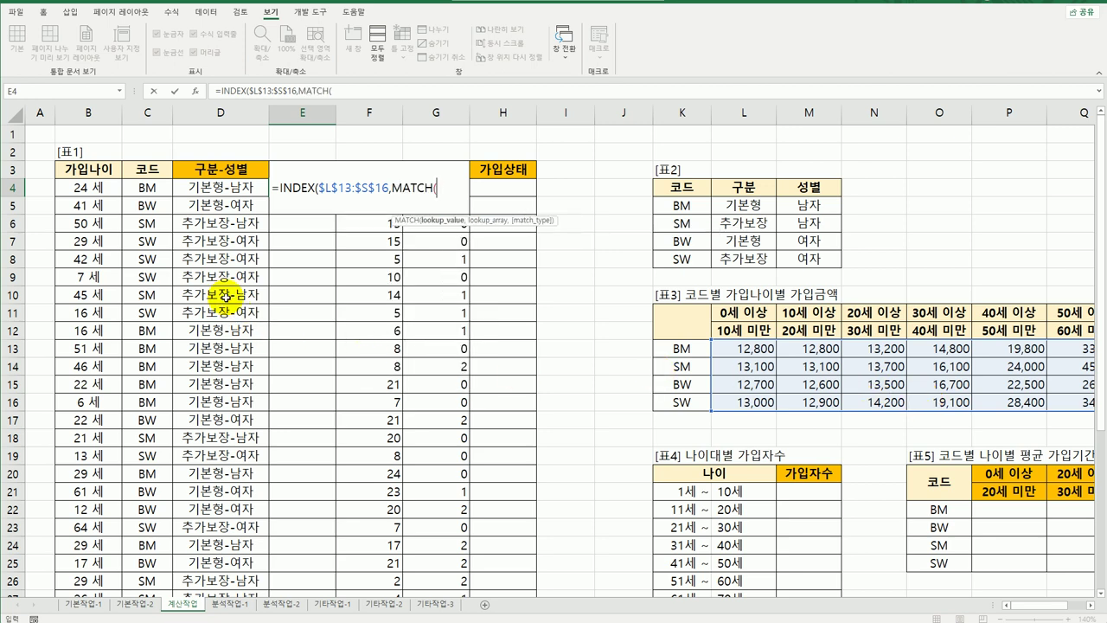
click(148, 188)
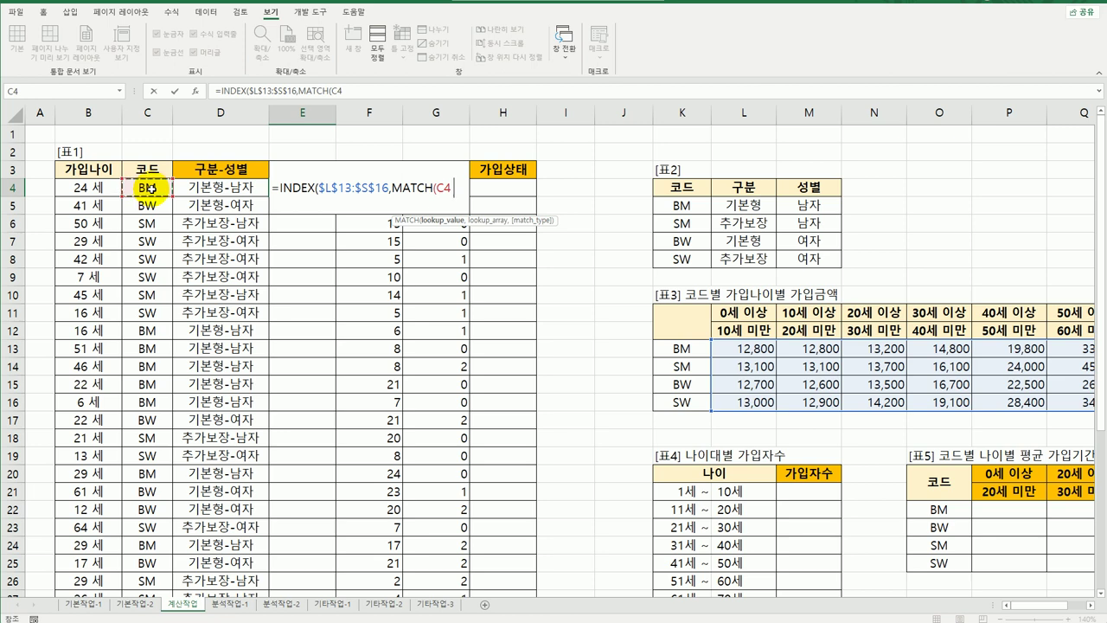
text(,)
drag(682, 349, 683, 399)
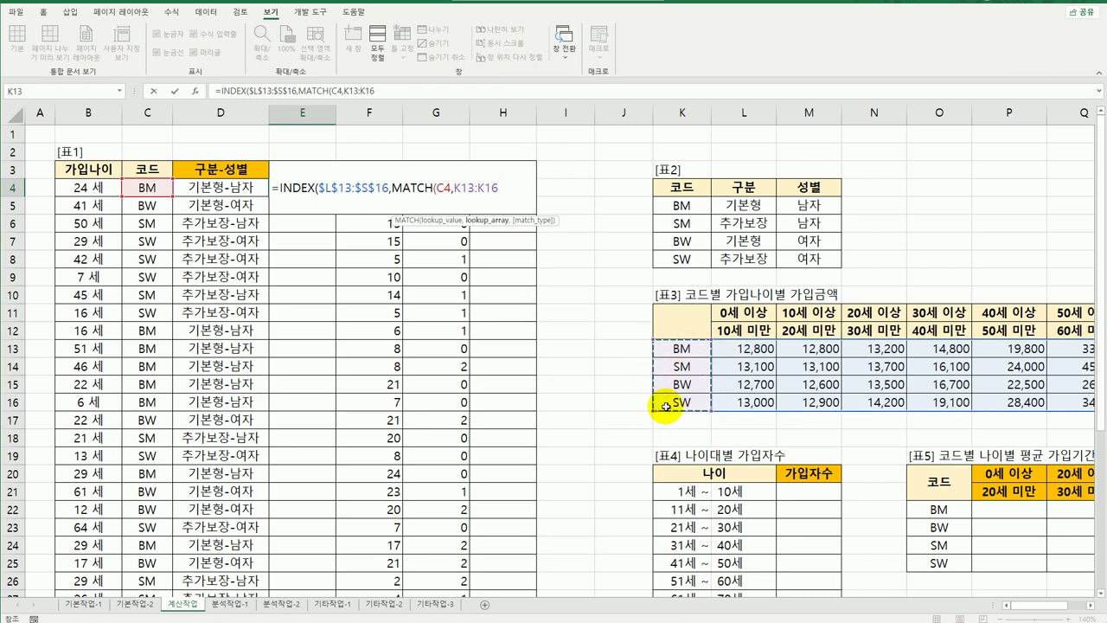
key(F4)
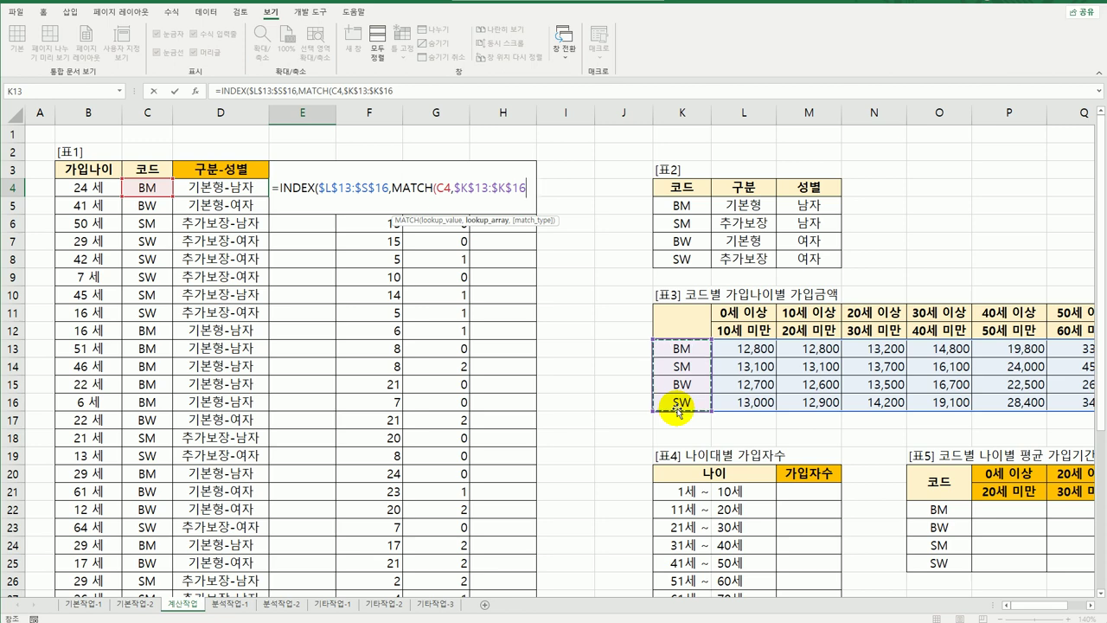
text(,)
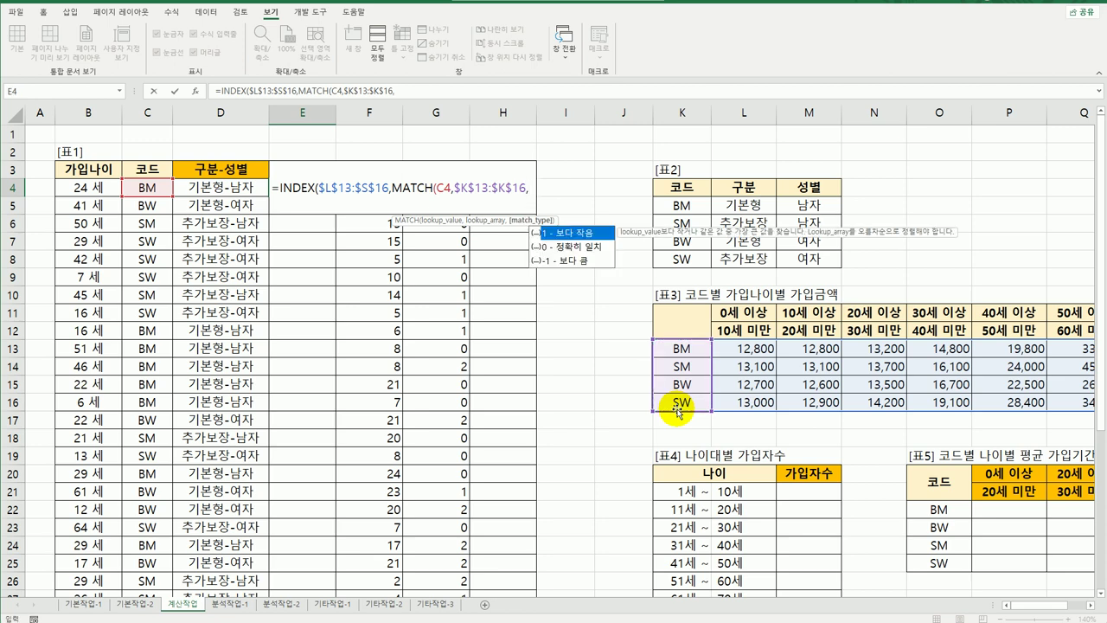
click(579, 248)
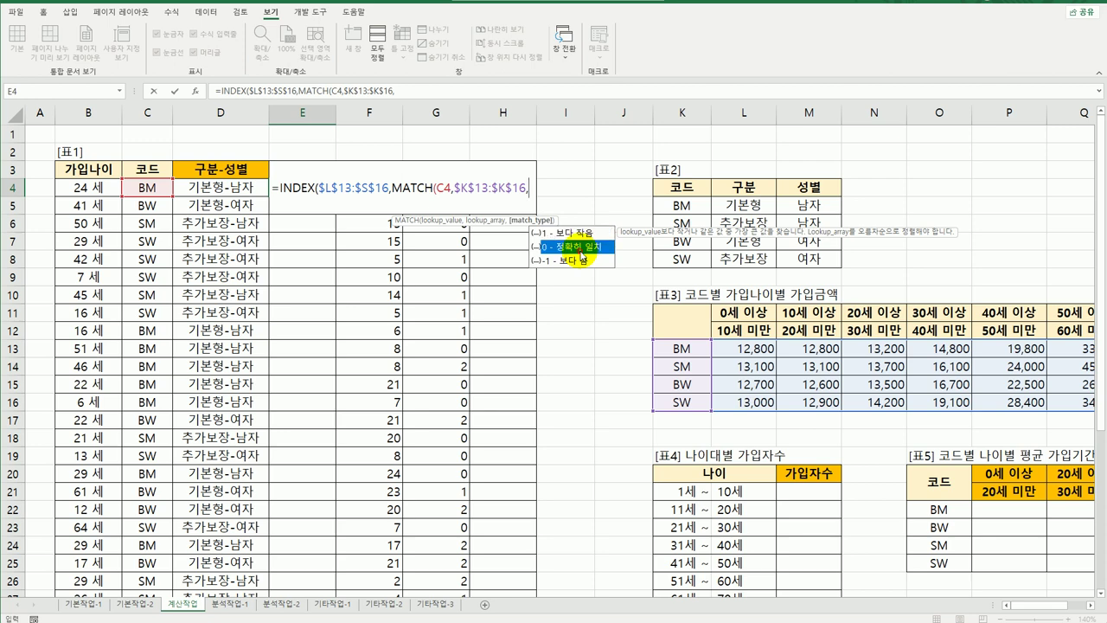
double_click(579, 248)
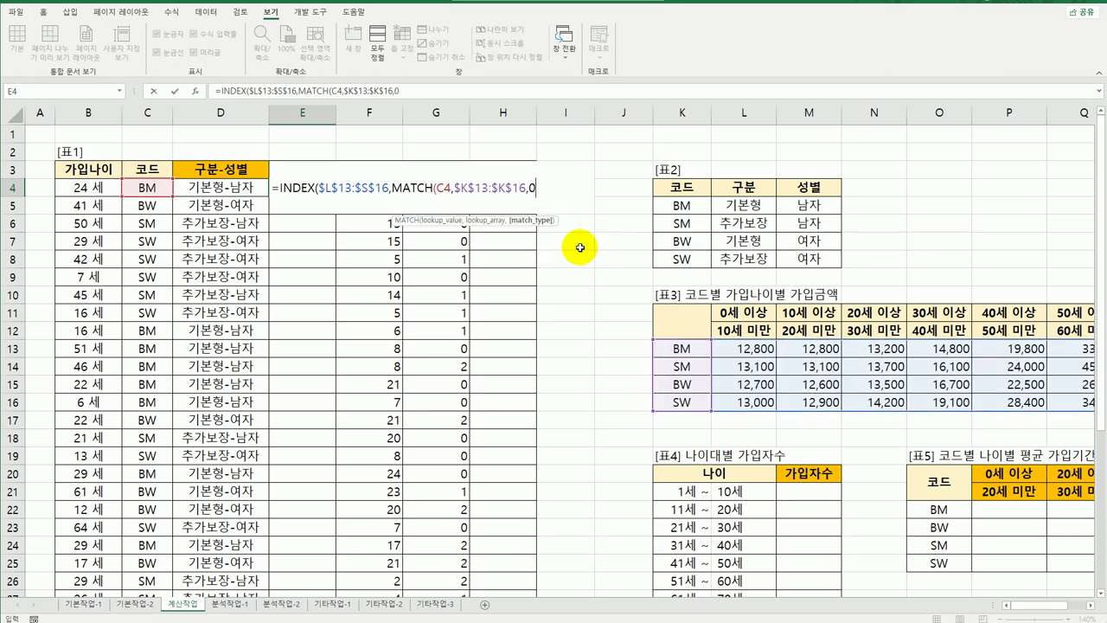
text())
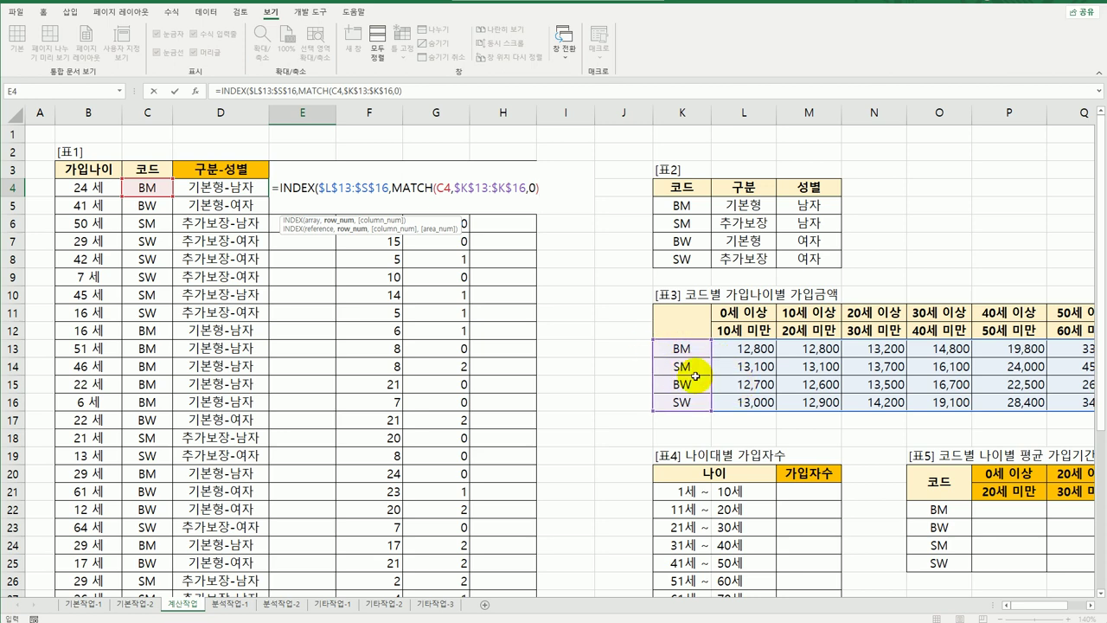
- Add MATCH(B4,$L$11:$S$11,1) as the column number of E4's INDEX and complete the formula
text(,)
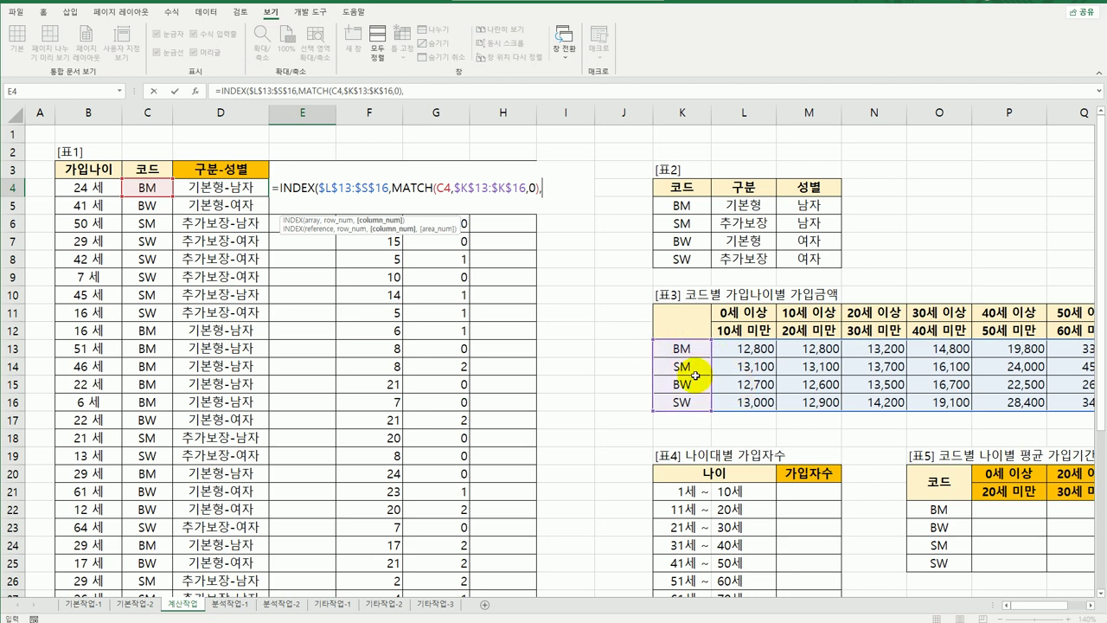
text(ma)
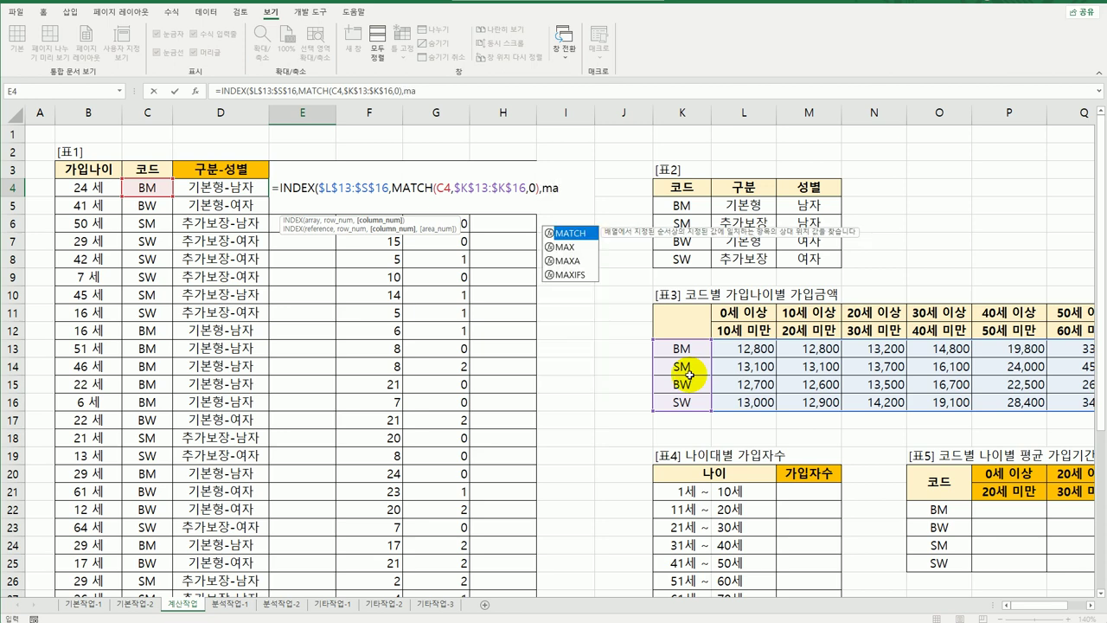
key(Tab)
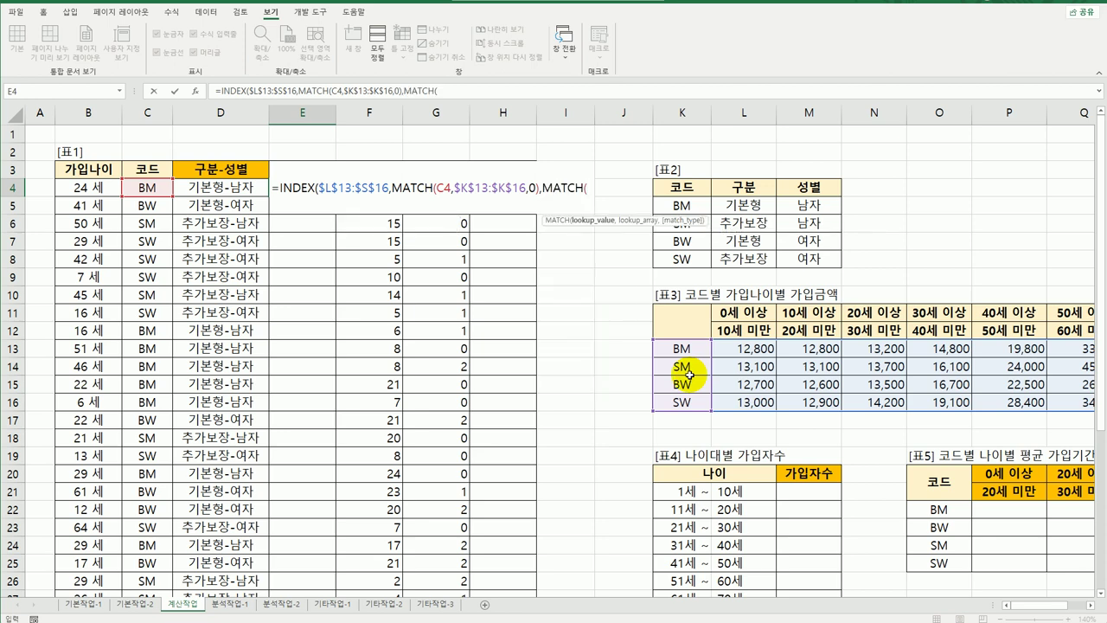
click(97, 187)
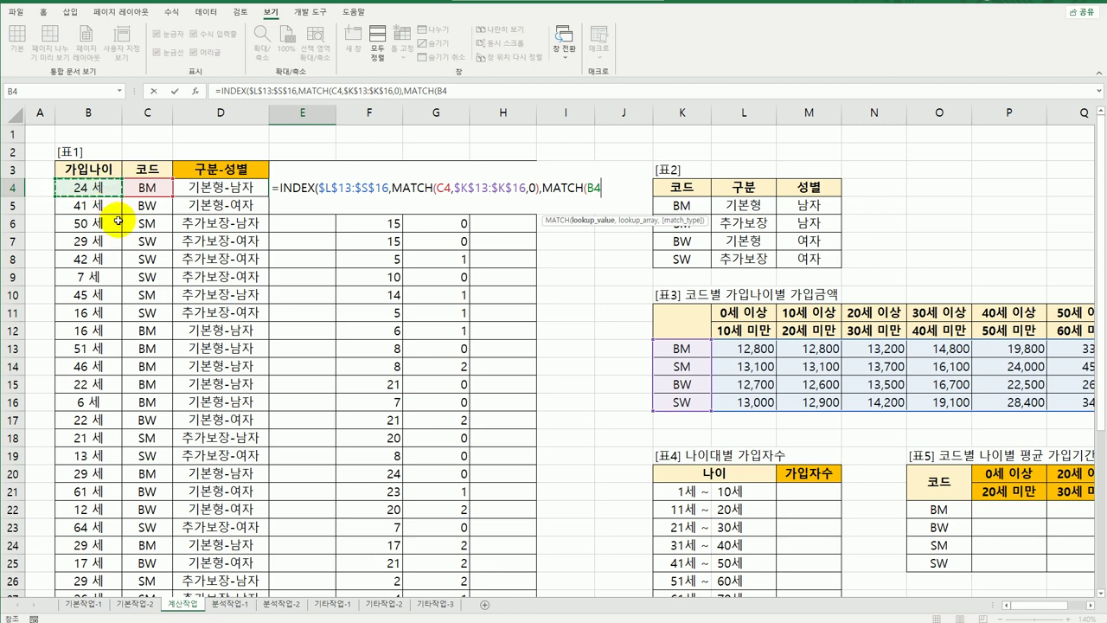
text(,)
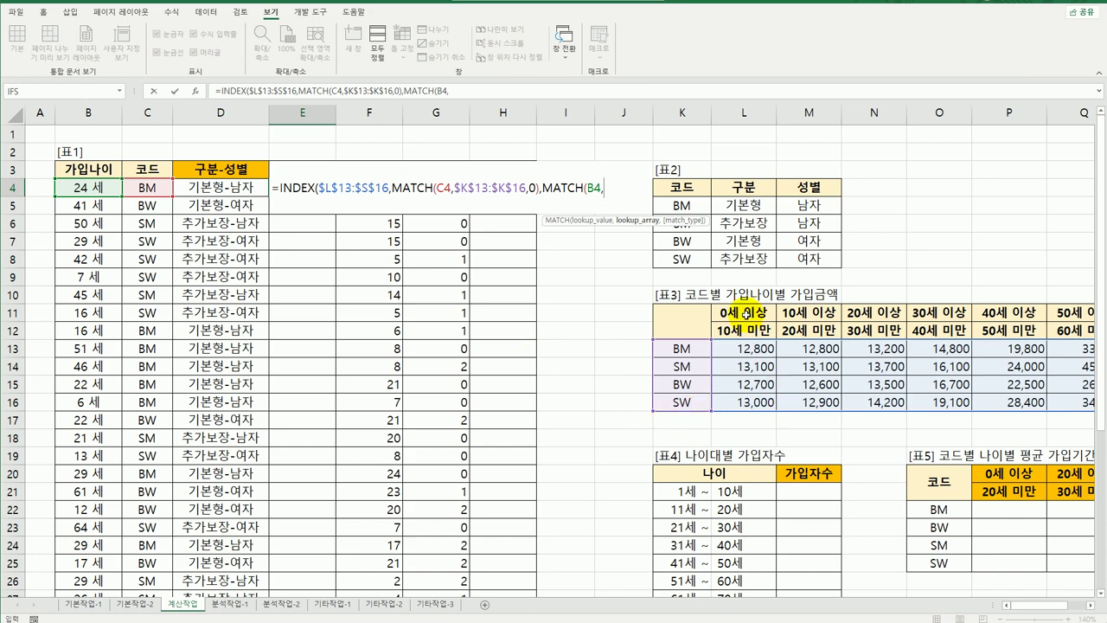
drag(749, 313, 1007, 311)
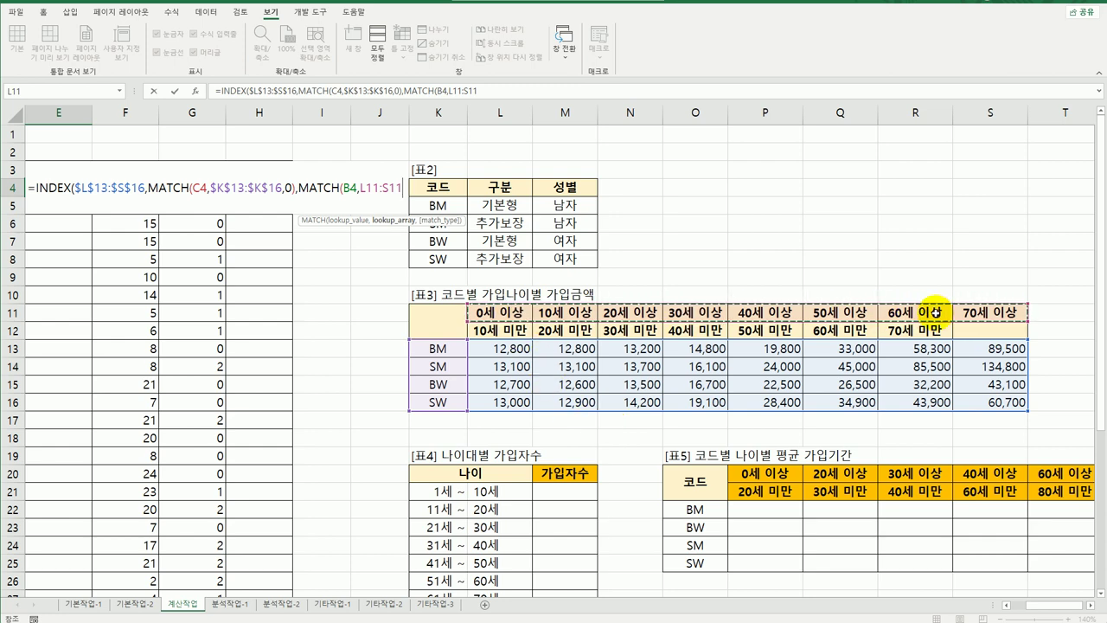
key(F4)
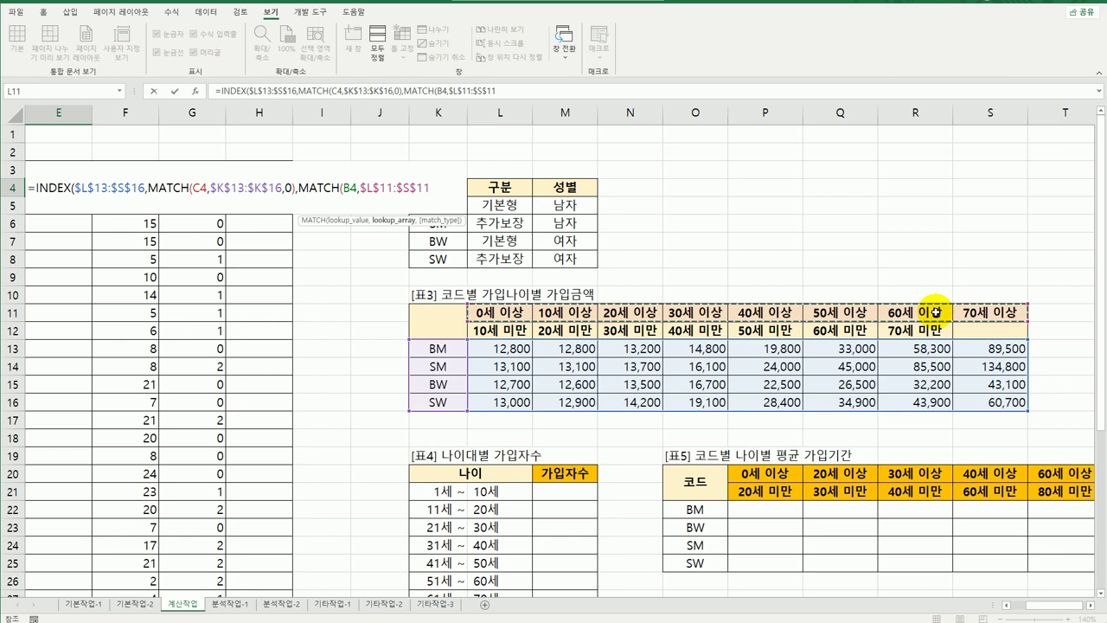
text(,)
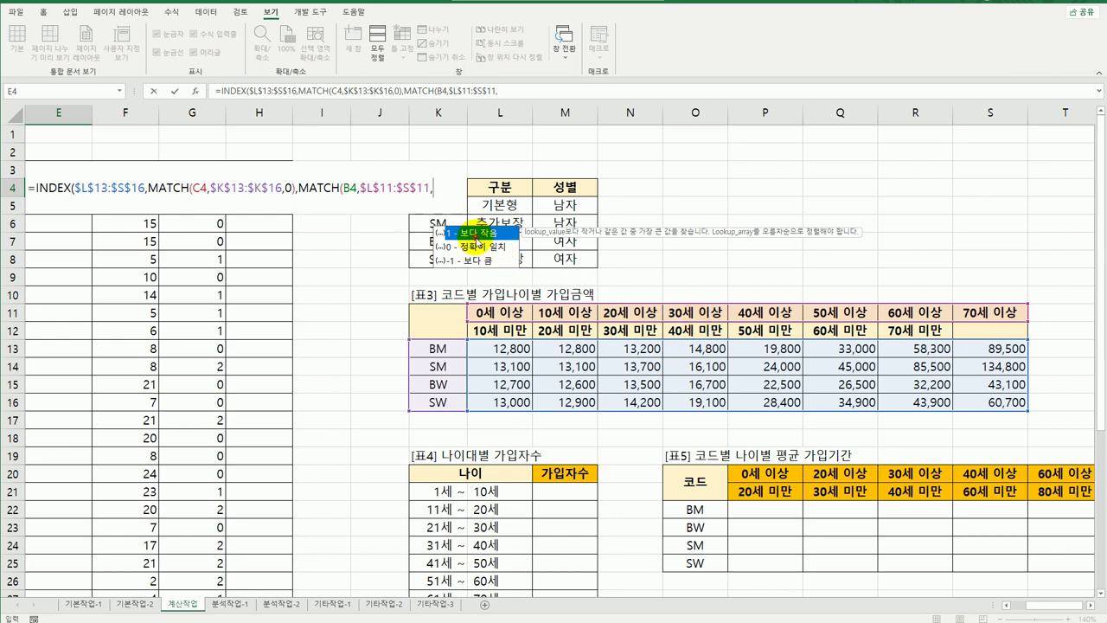
text(1)
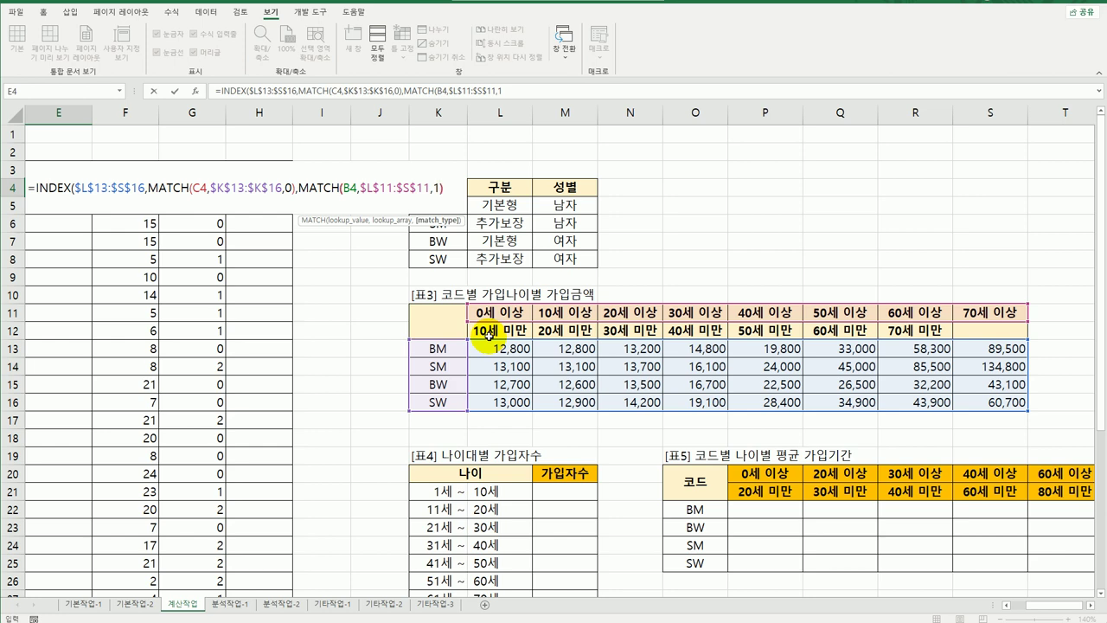
text()))
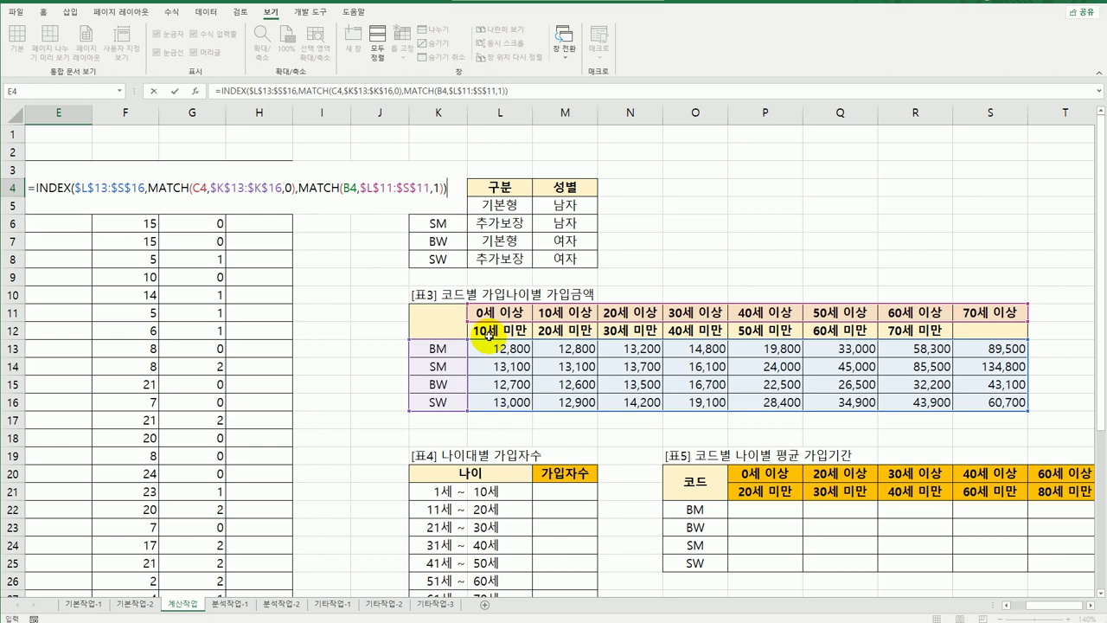
key(Return)
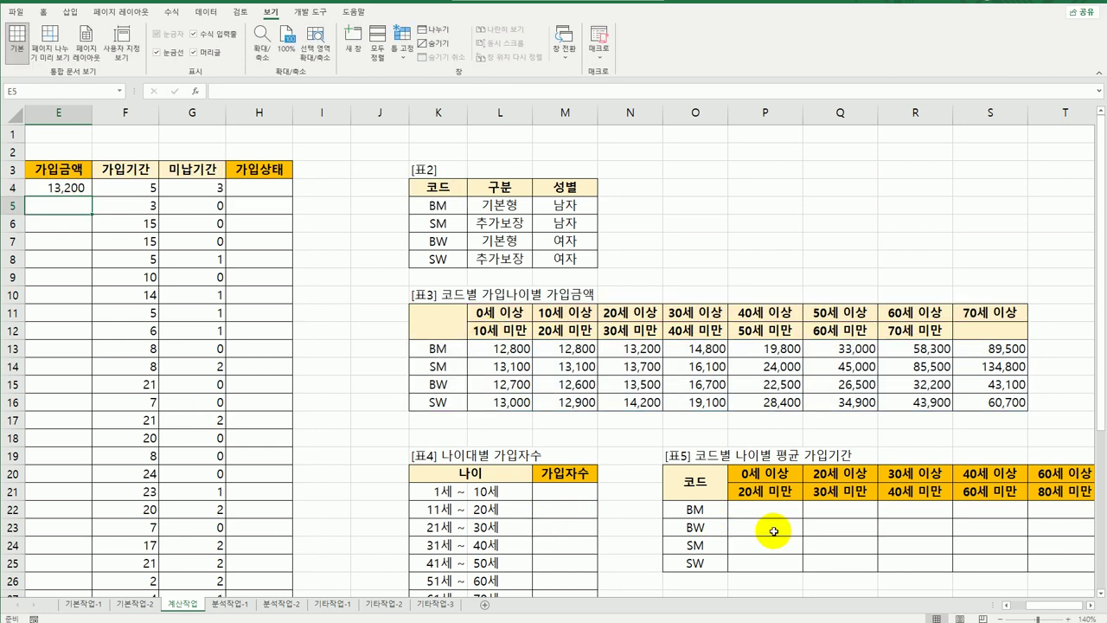
drag(1034, 605, 1018, 608)
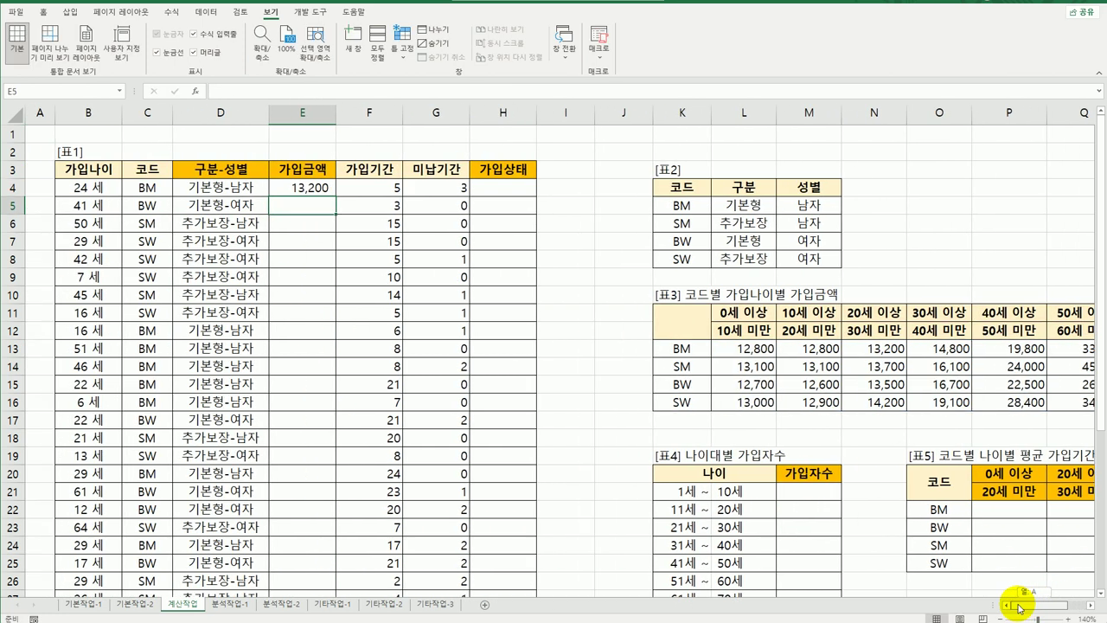
- Fill the 가입금액 formula from E4 down the column through E39
click(319, 188)
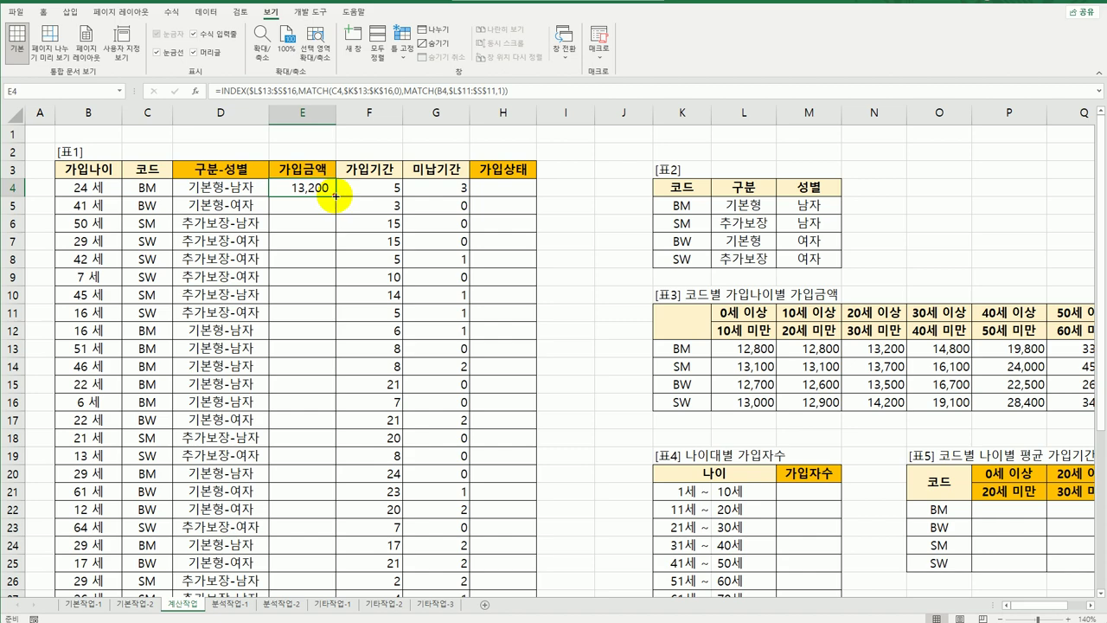
double_click(335, 196)
scroll(294, 262, down, 5)
scroll(294, 262, up, 5)
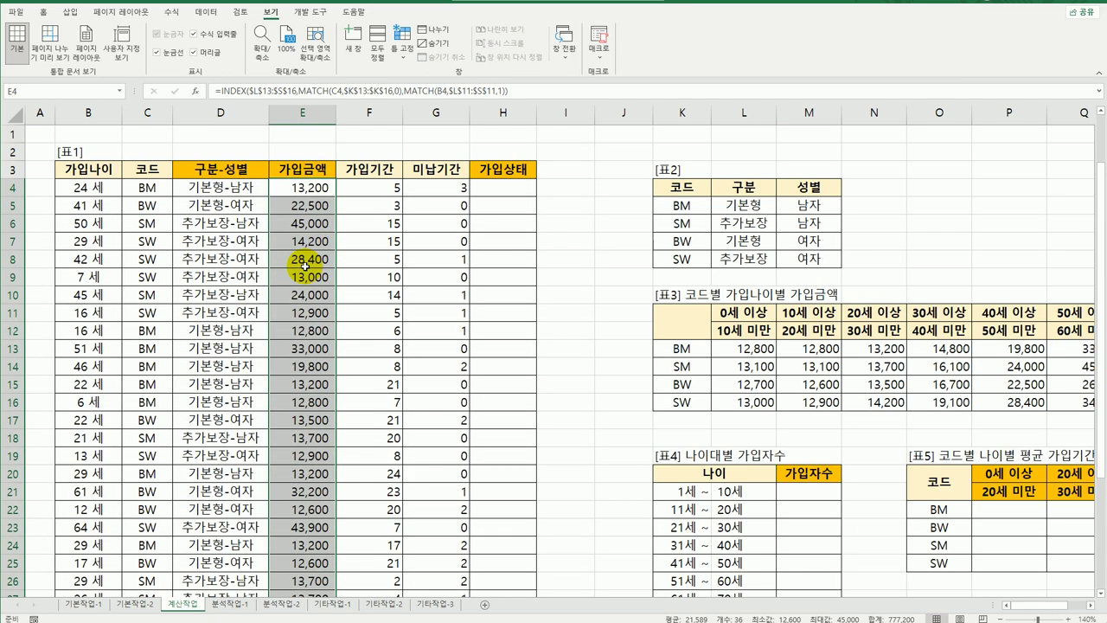
click(291, 190)
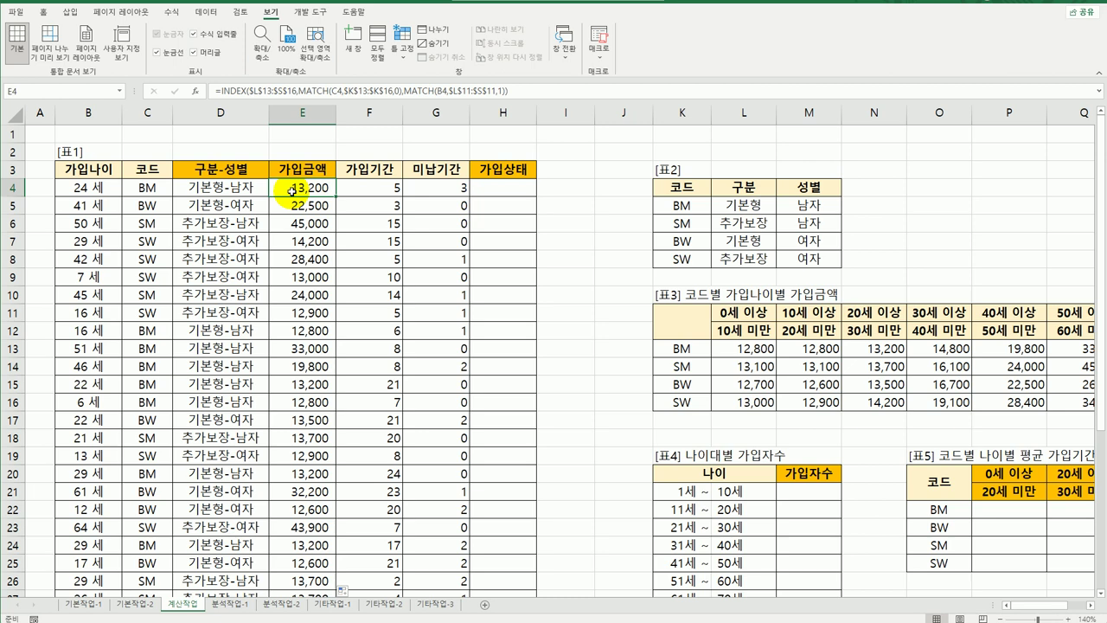
click(86, 184)
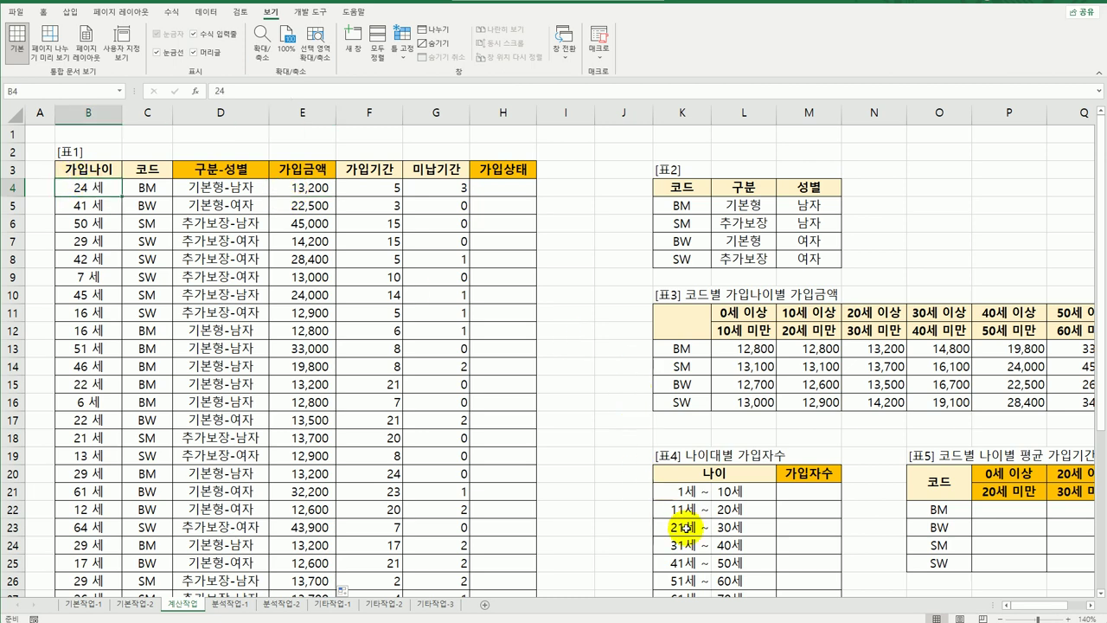
- Start a FREQUENCY formula across M21:M27 of 표4 with the 가입나이 range B4:B39 as its data array
click(804, 495)
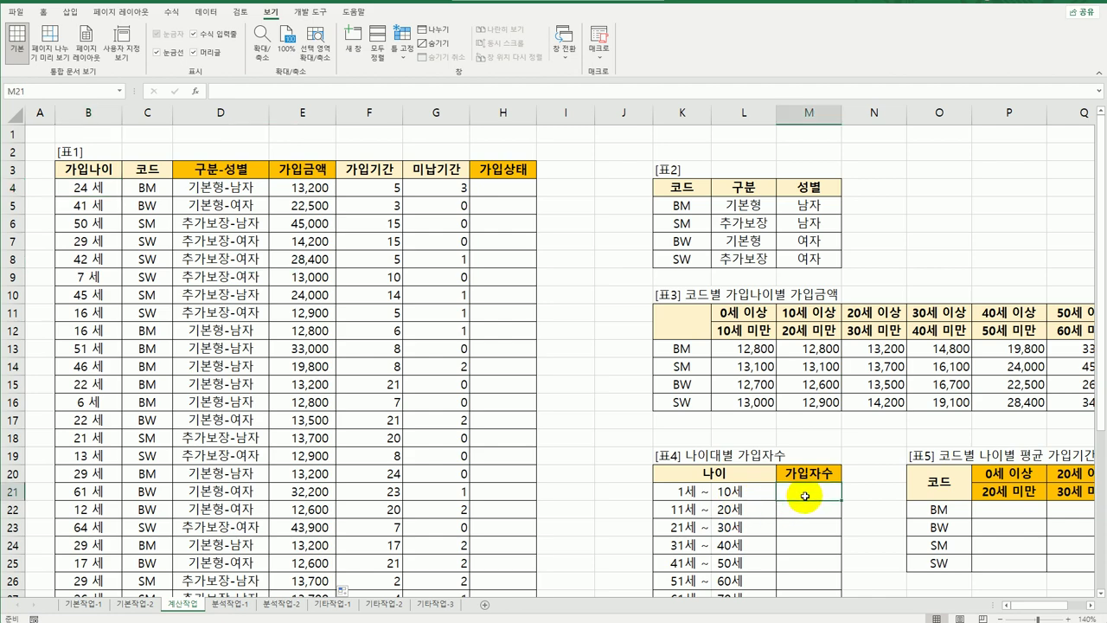
scroll(805, 495, down, 3)
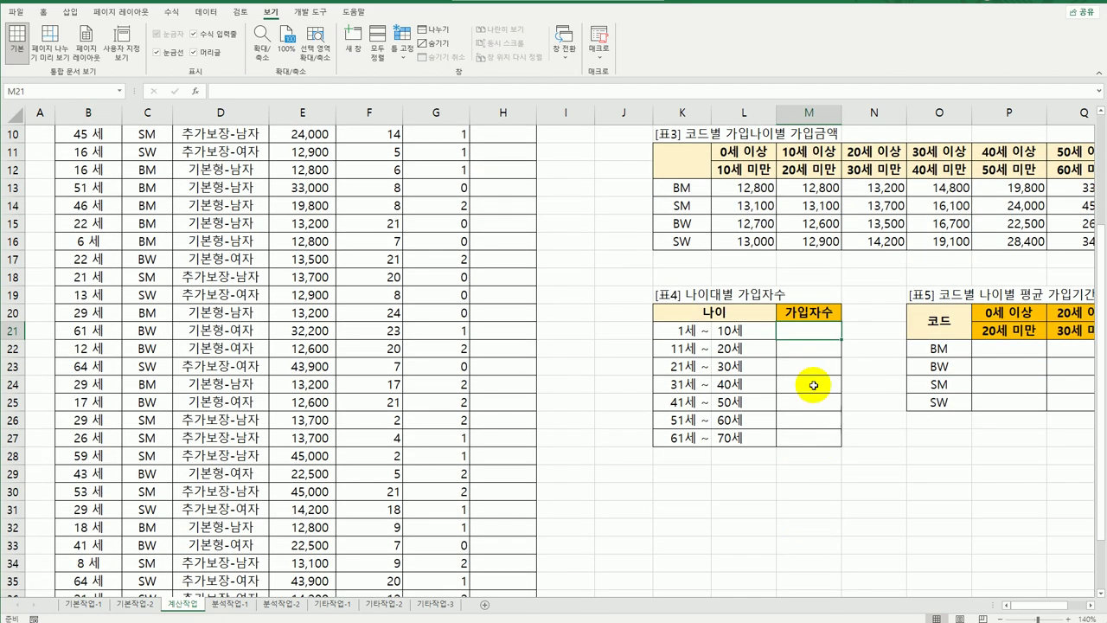
drag(798, 335, 792, 446)
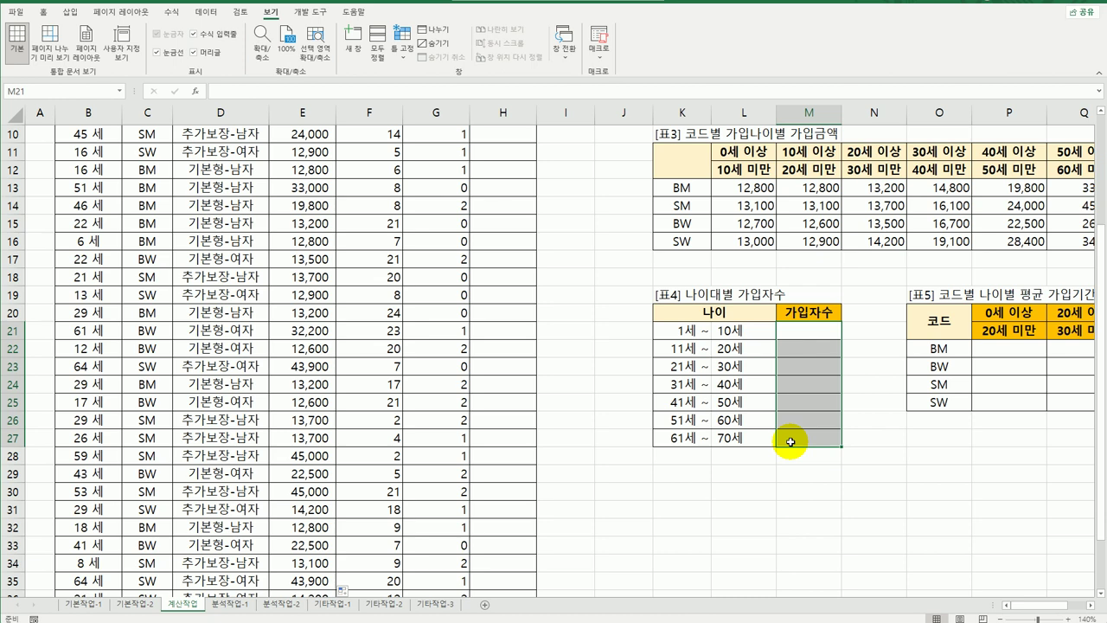
text(=fr)
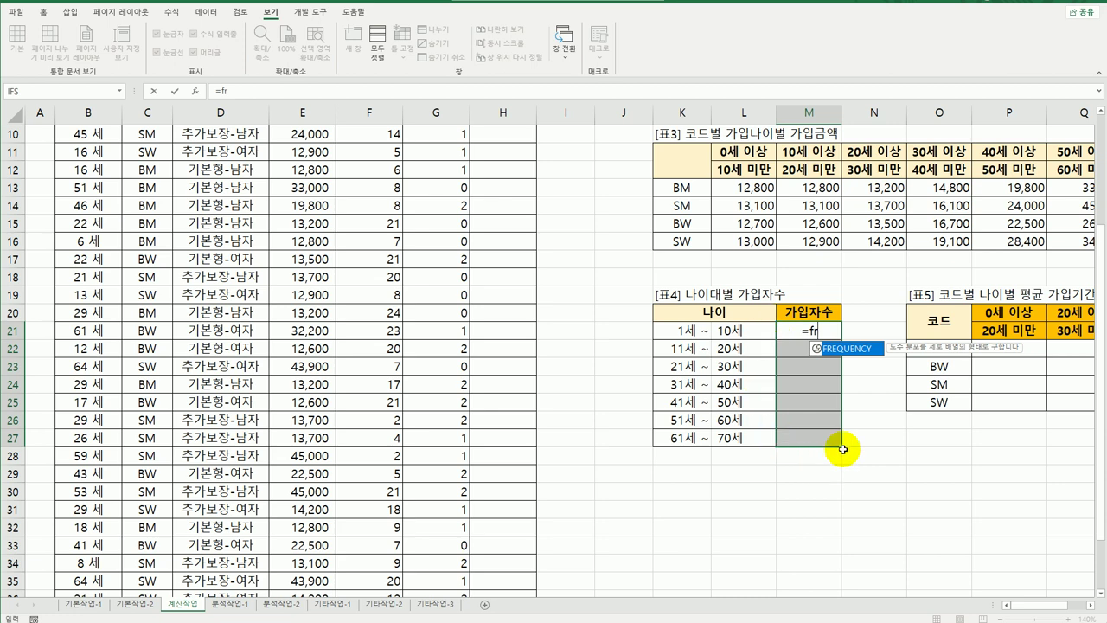
double_click(834, 349)
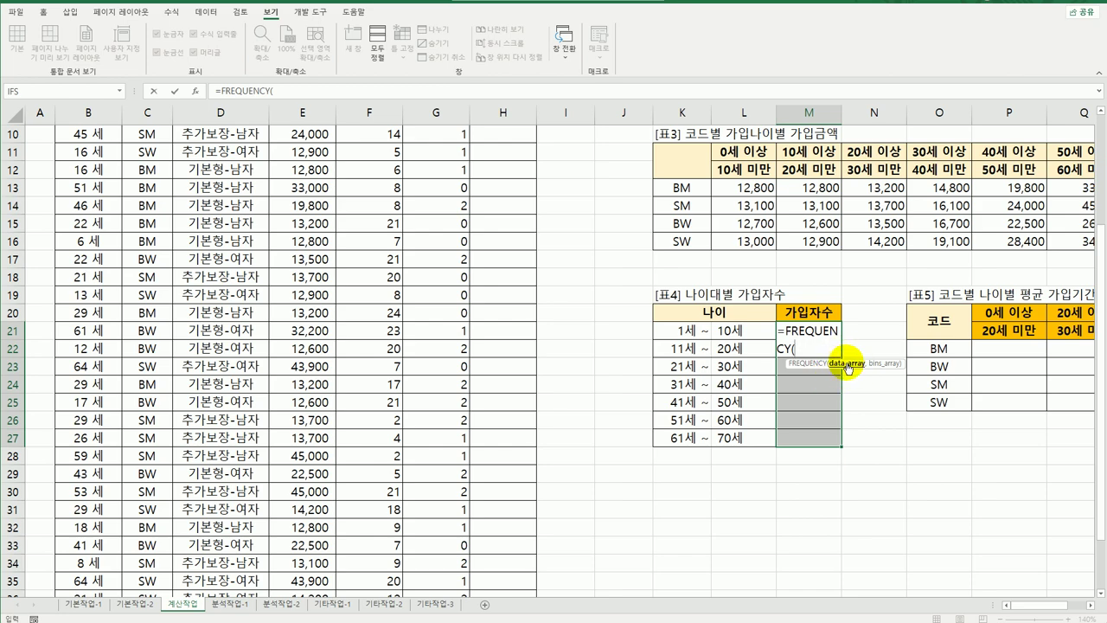
scroll(147, 389, up, 3)
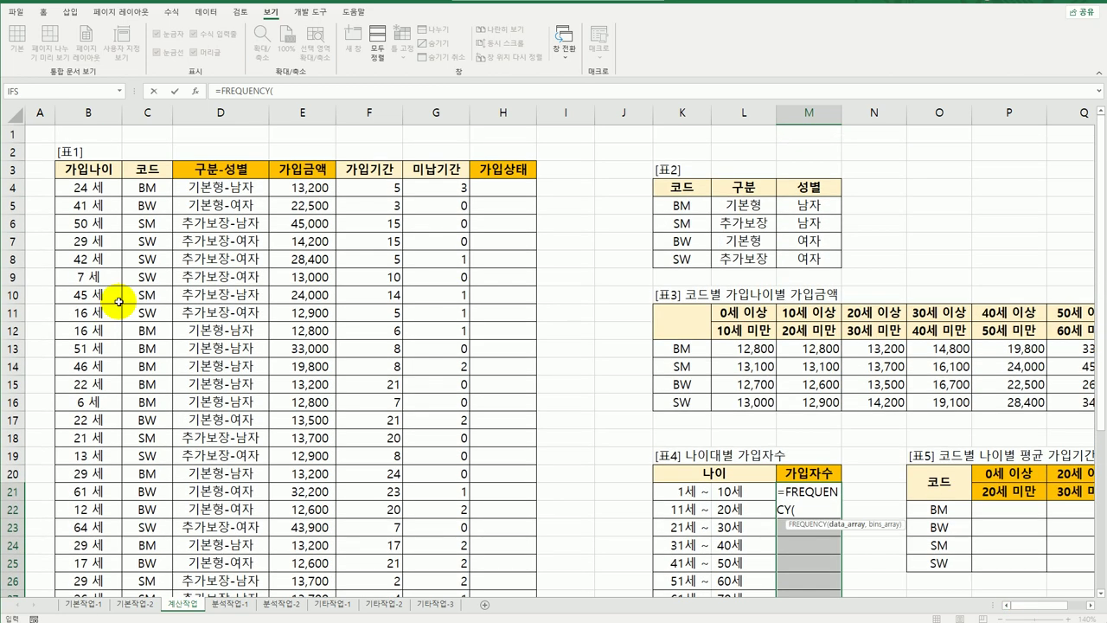
drag(86, 187, 101, 546)
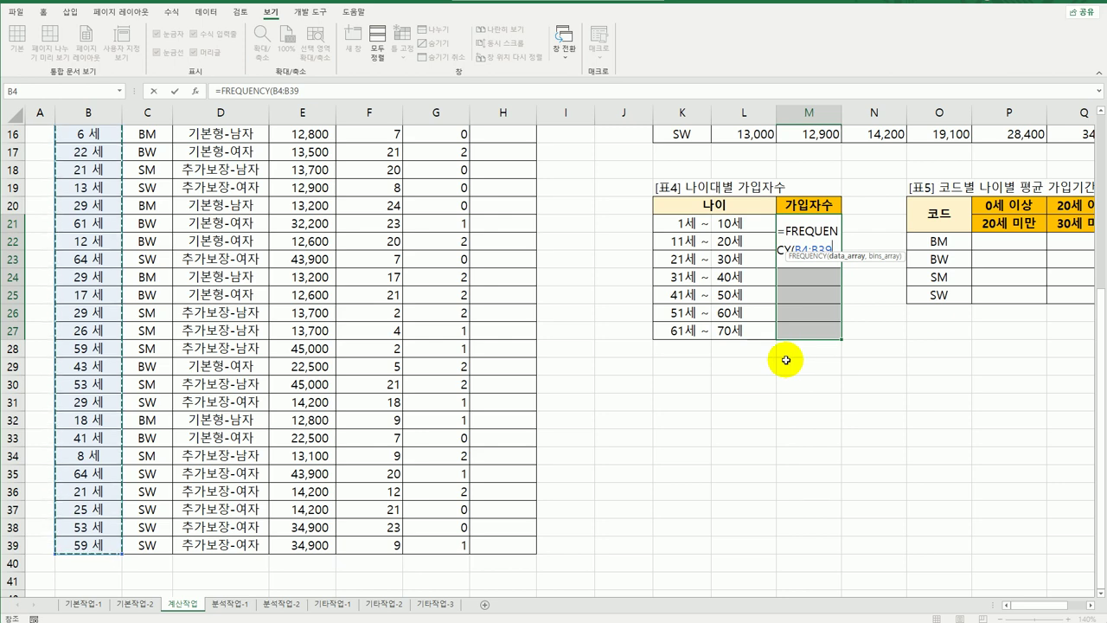
- Add the upper age limits L21:L27 as FREQUENCY's bins array and enter the formula as an array formula
text(,)
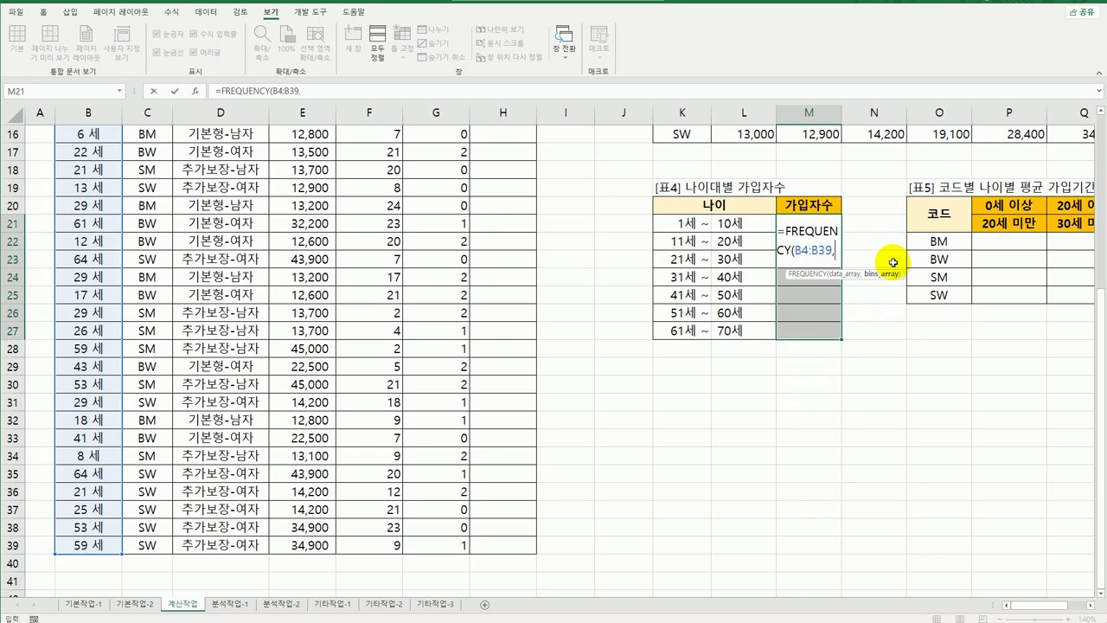
drag(732, 223, 733, 338)
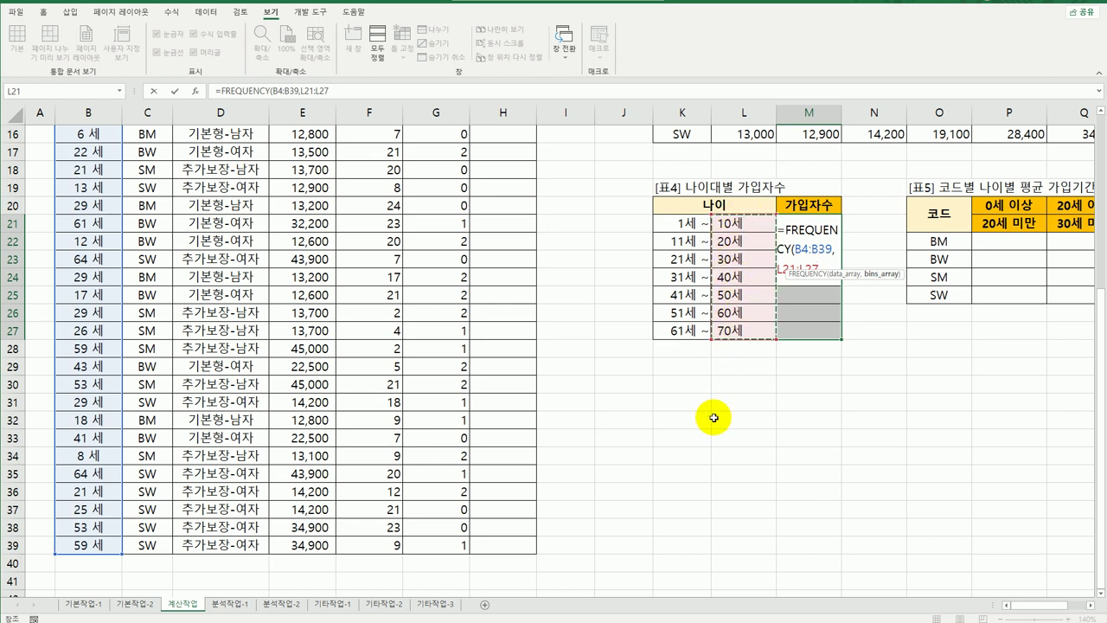
text())
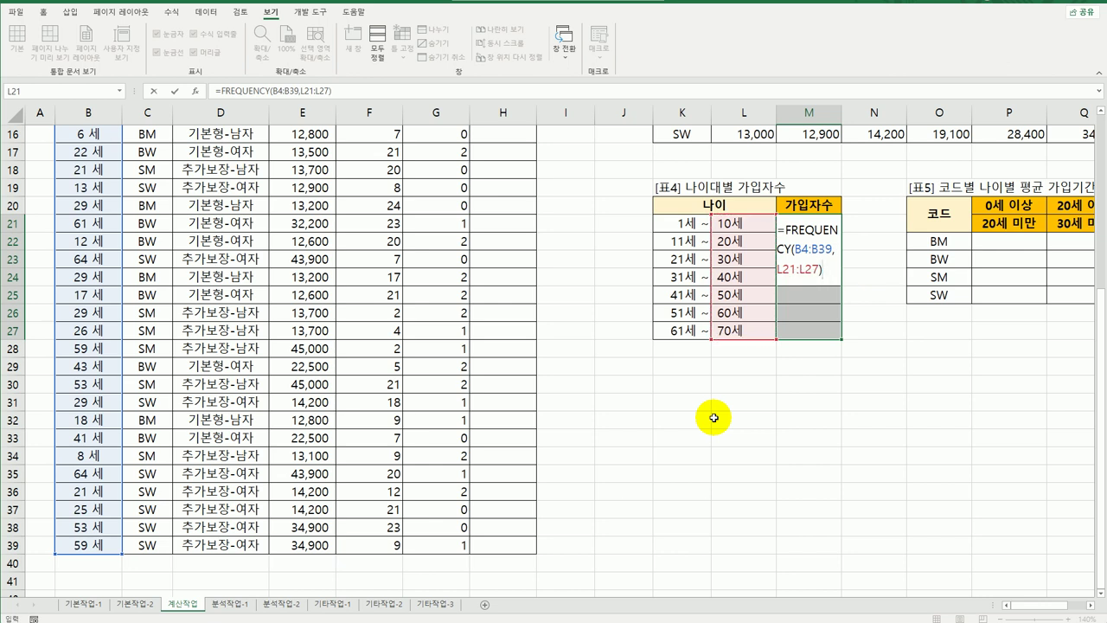
key(ctrl+shift+Return)
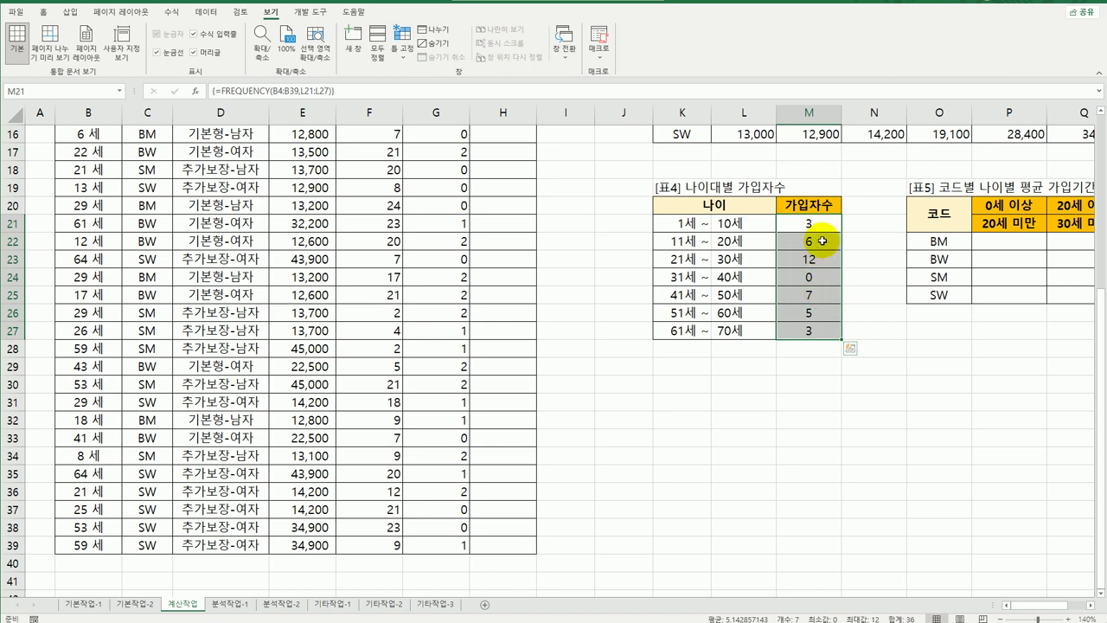
click(816, 278)
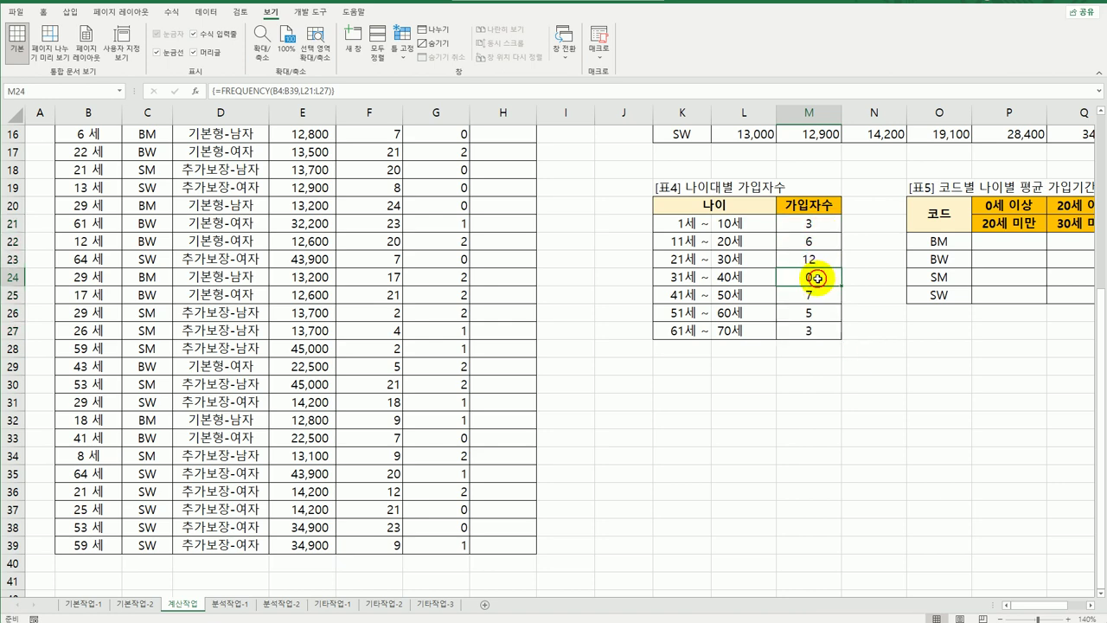
click(811, 225)
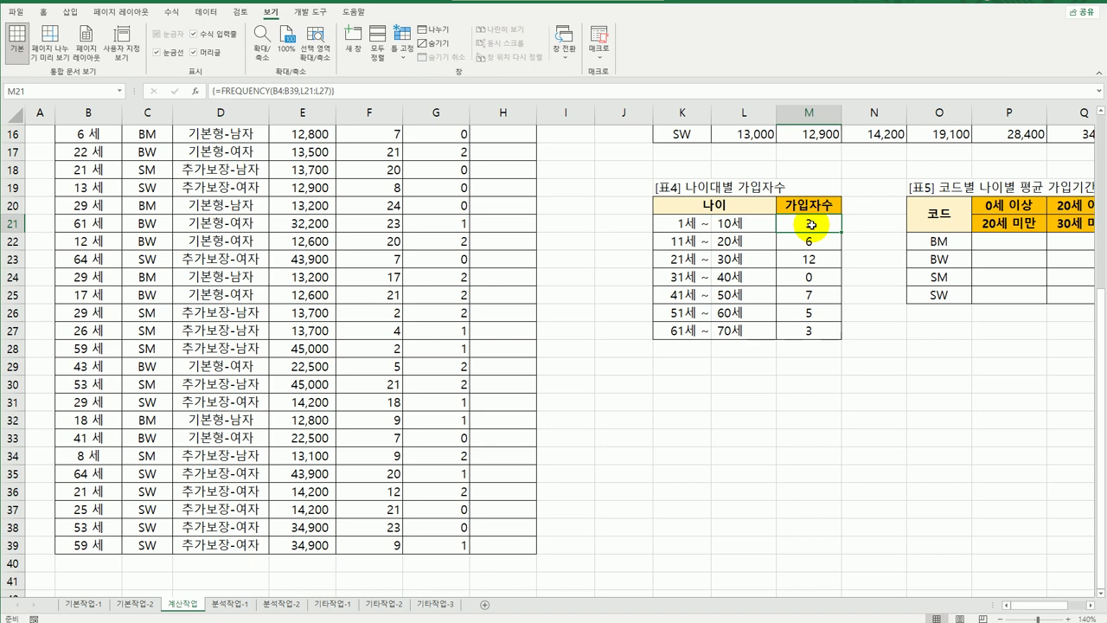
- Edit the array formula in M21:M27 so that TEXT wraps the FREQUENCY function as its value argument
drag(811, 225, 805, 331)
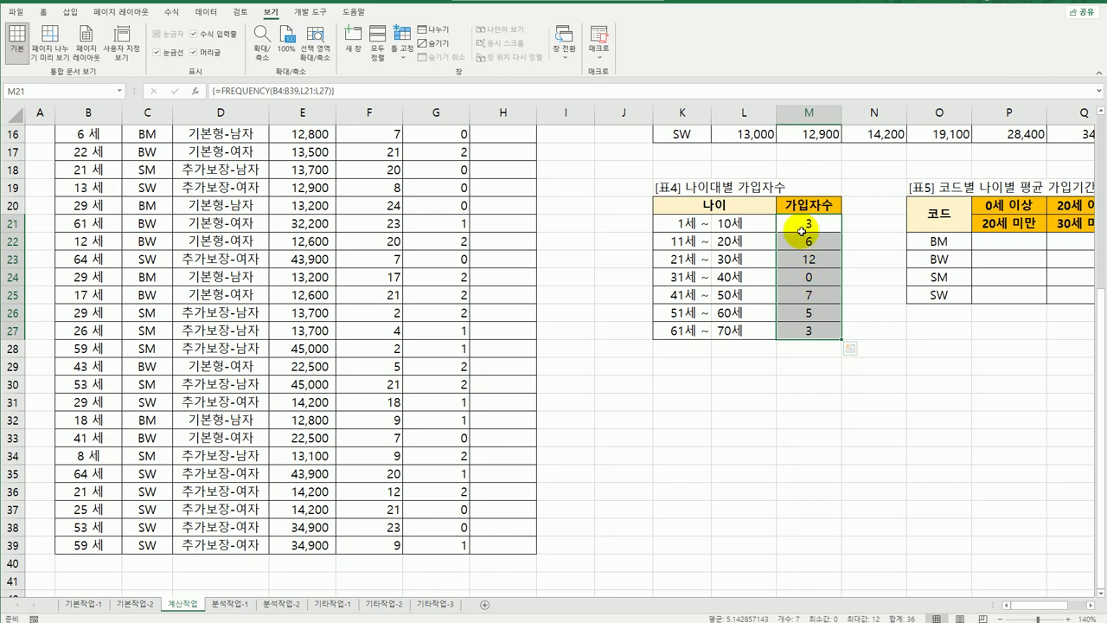
click(223, 90)
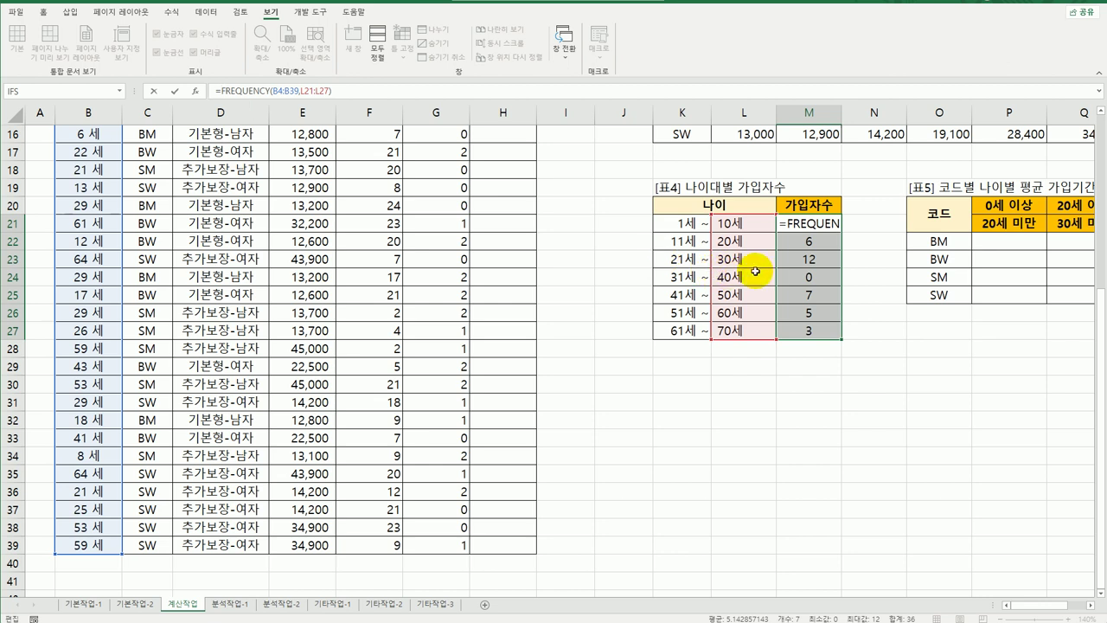
click(783, 225)
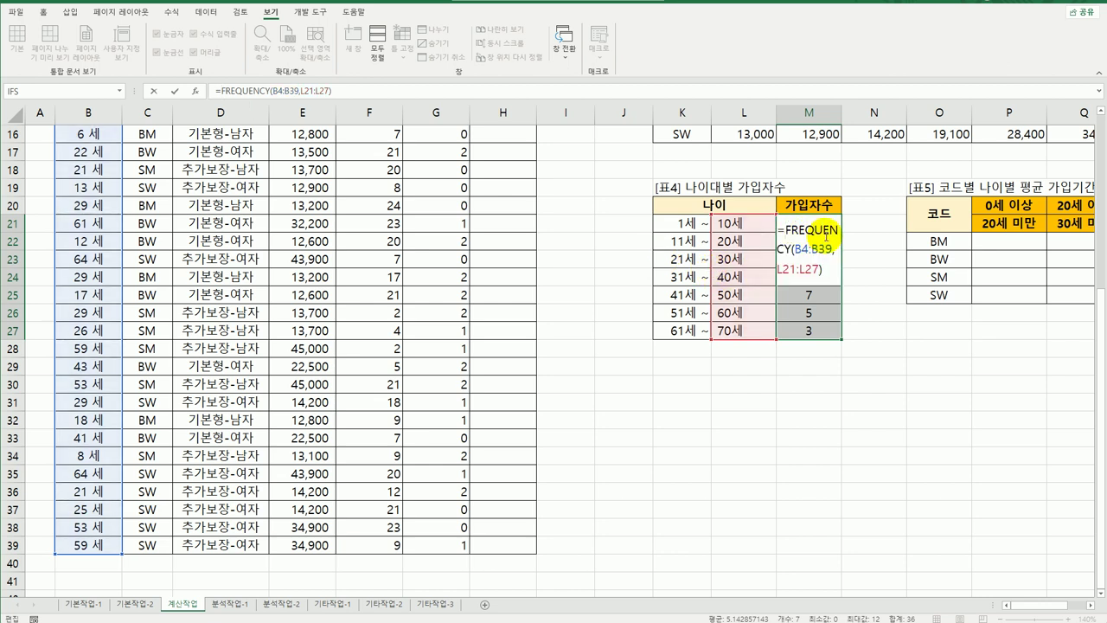
text(te)
key(Tab)
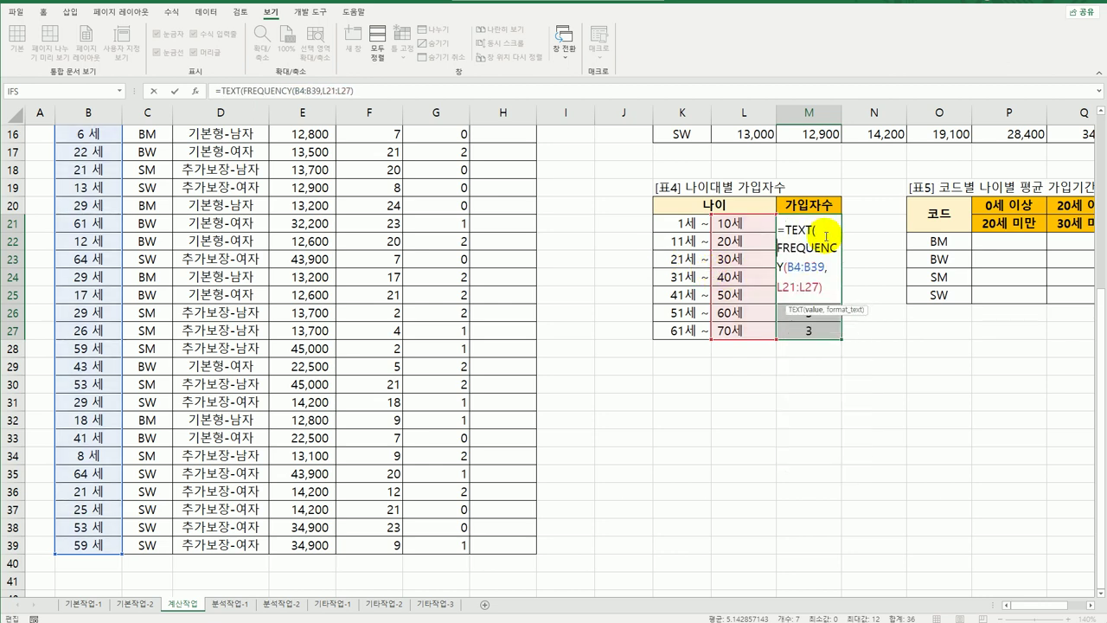
click(830, 286)
text(,)
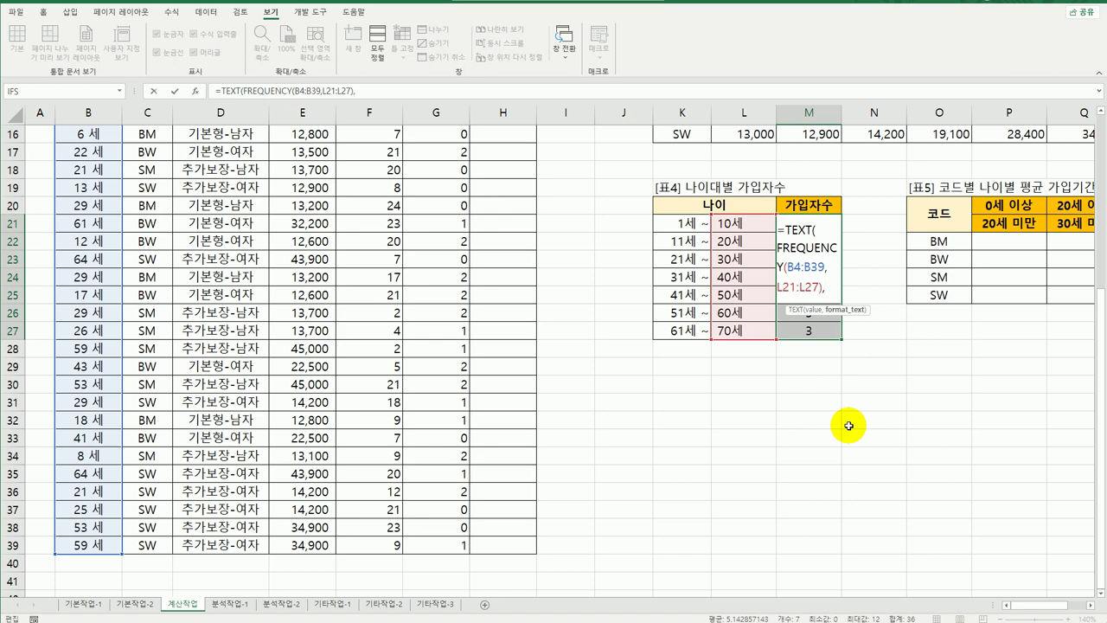
- Give TEXT the format "[>0]00명;미가입" and enter the M21:M27 formula as an array formula
text("[>0)
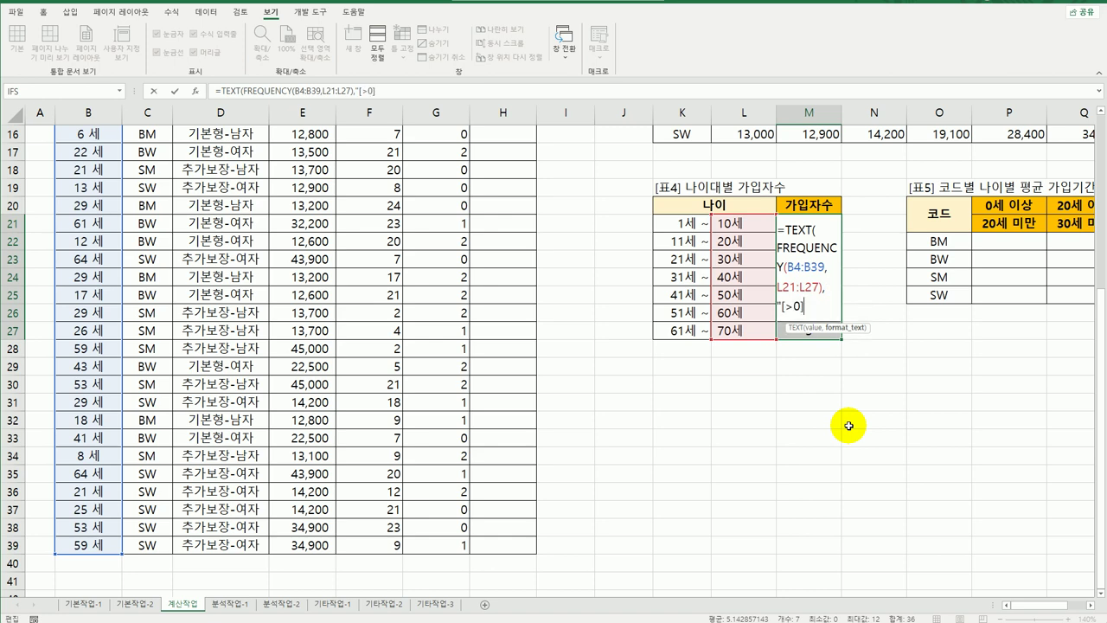
text(]00)
text(ㅁ)
text(명;)
text(미가입")
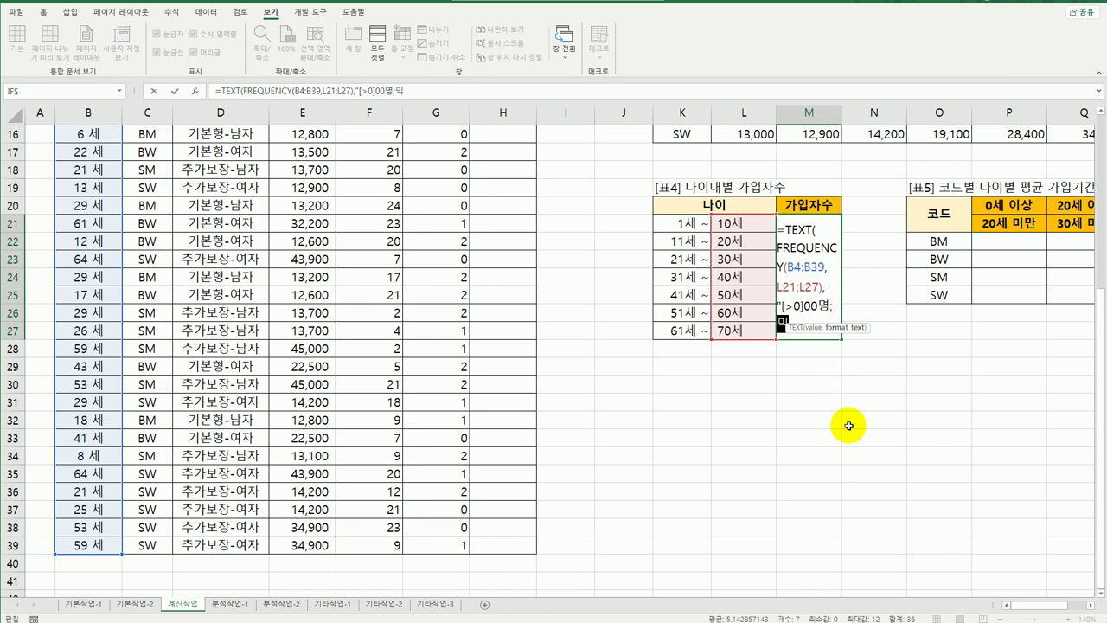
text())
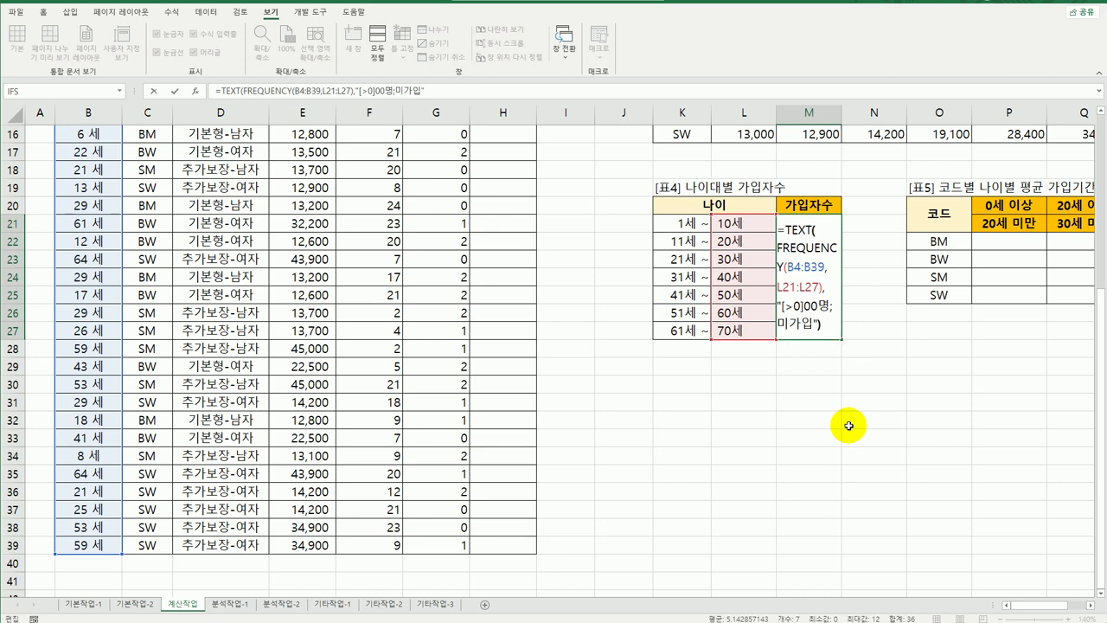
double_click(793, 325)
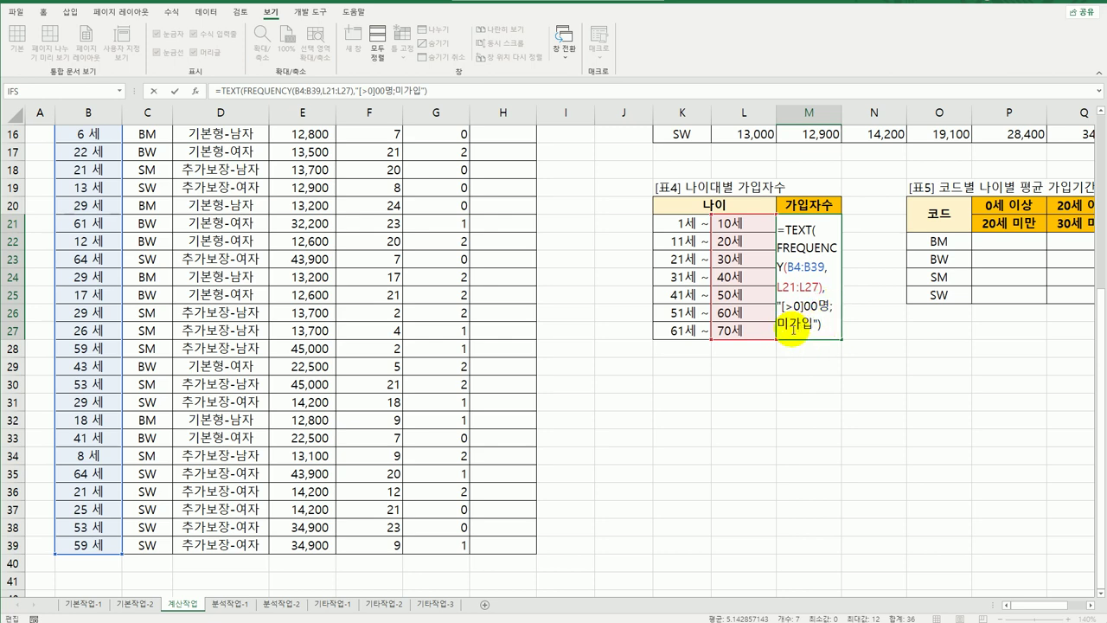
click(778, 306)
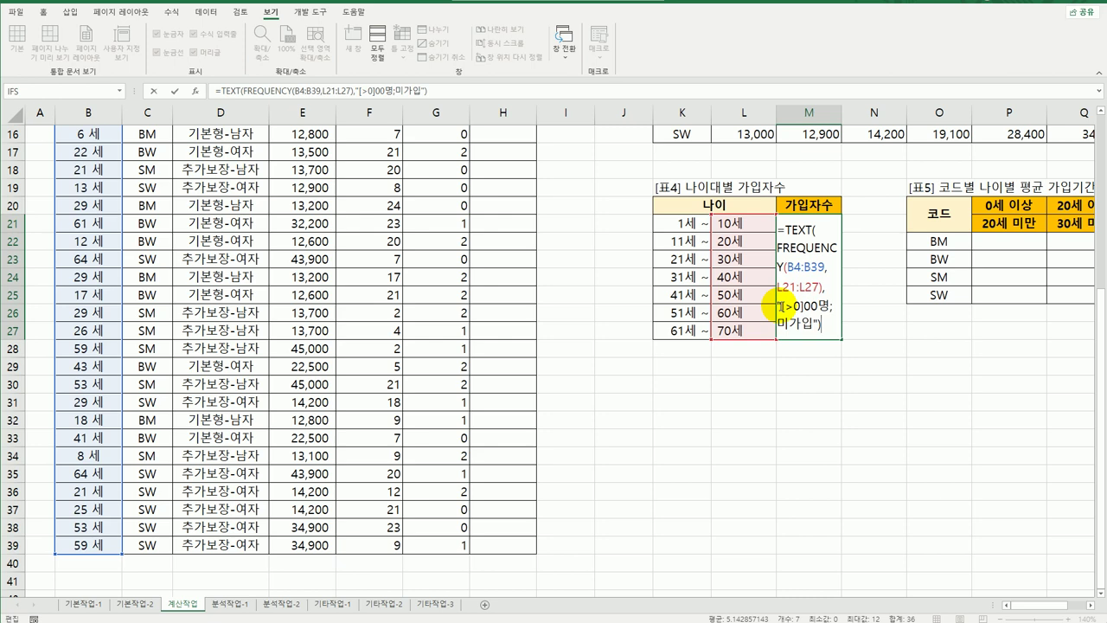
click(827, 330)
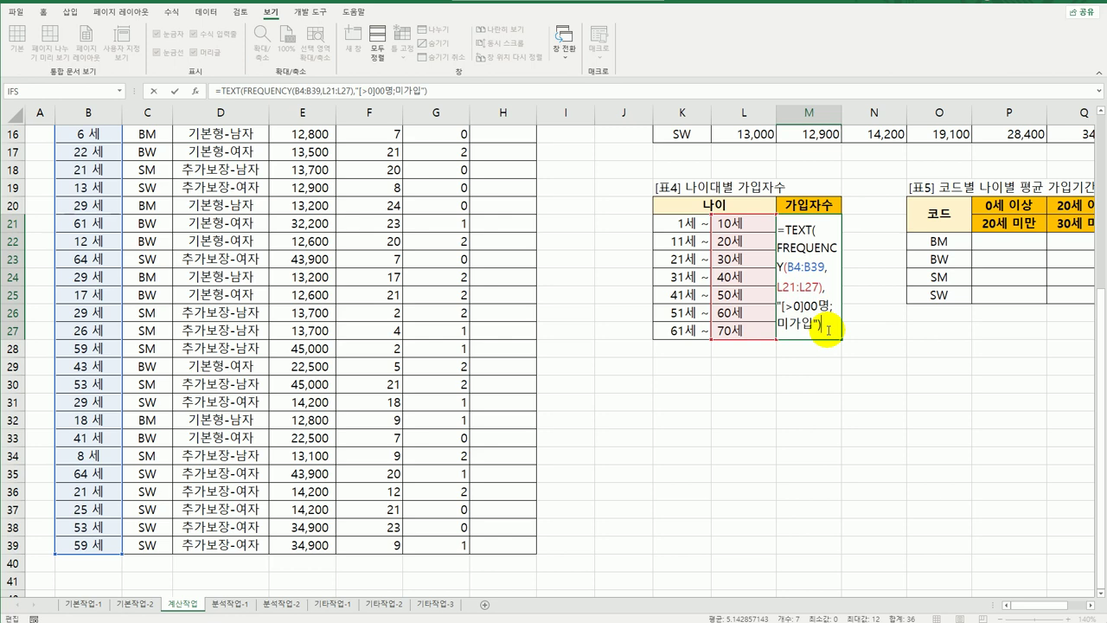
key(ctrl+shift+Return)
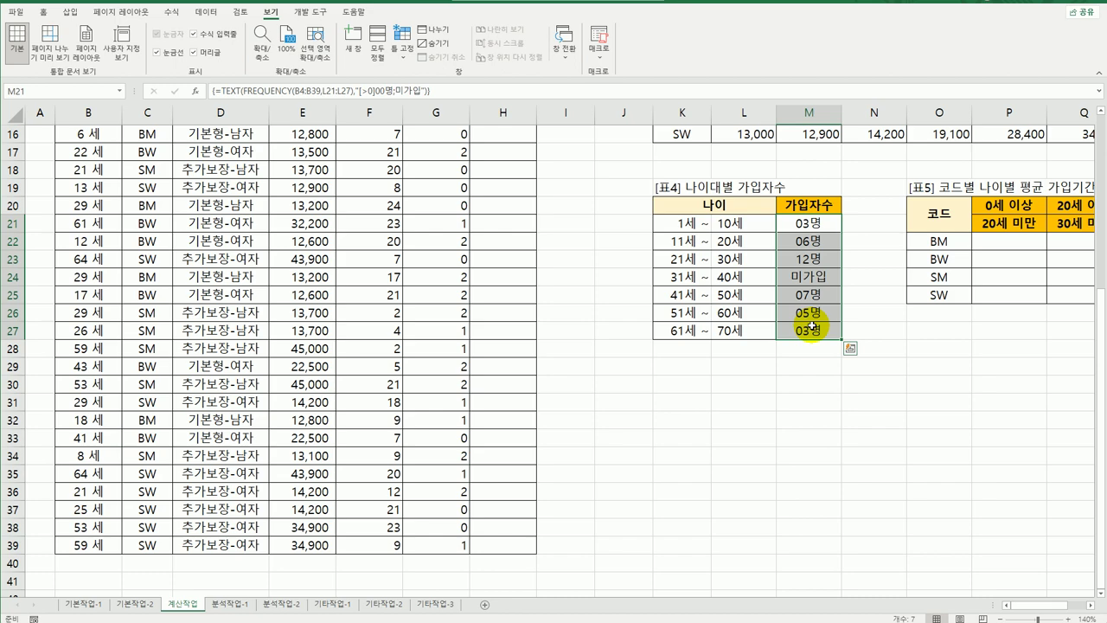
- Start an IFERROR formula in P22, the BM row's 0세 이상 20세 미만 cell of 표5
scroll(810, 326, up, 5)
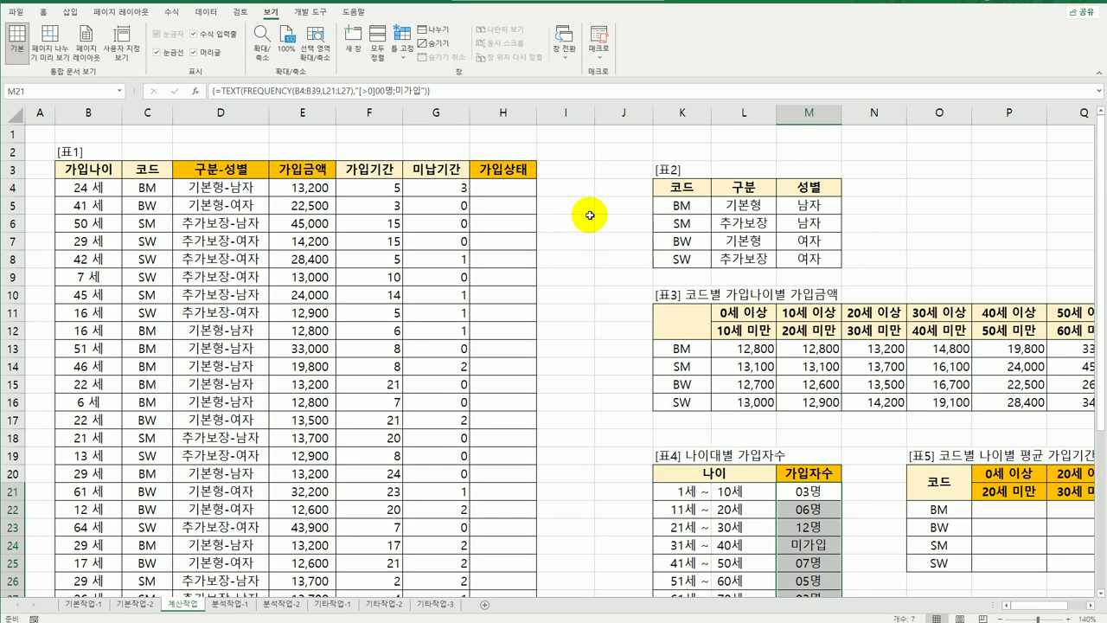
scroll(1024, 554, right, 3)
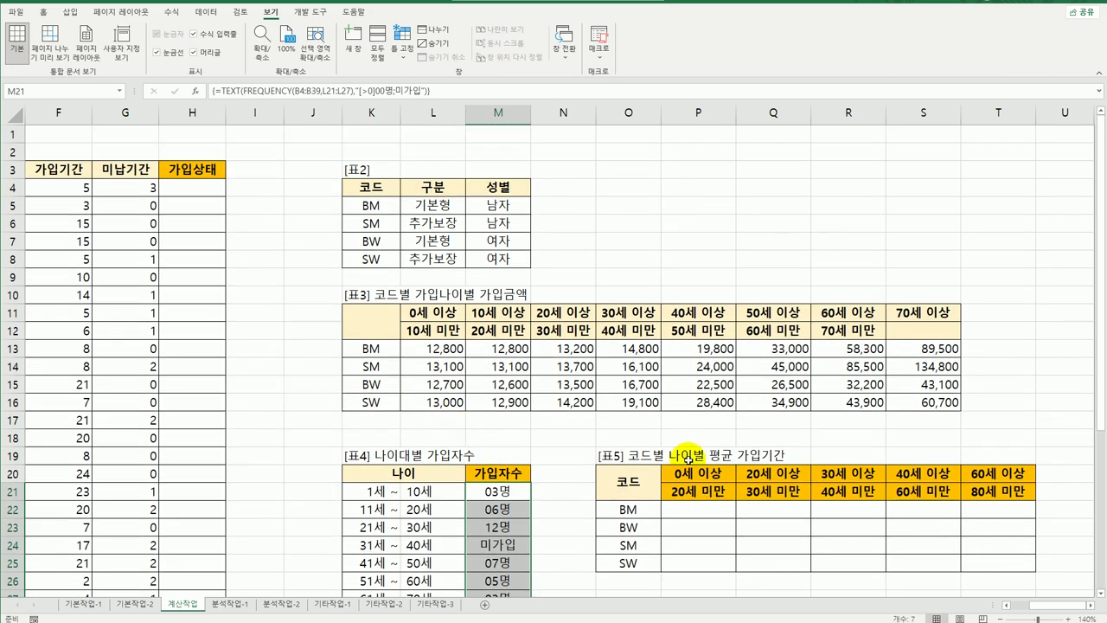
scroll(692, 450, down, 3)
click(708, 351)
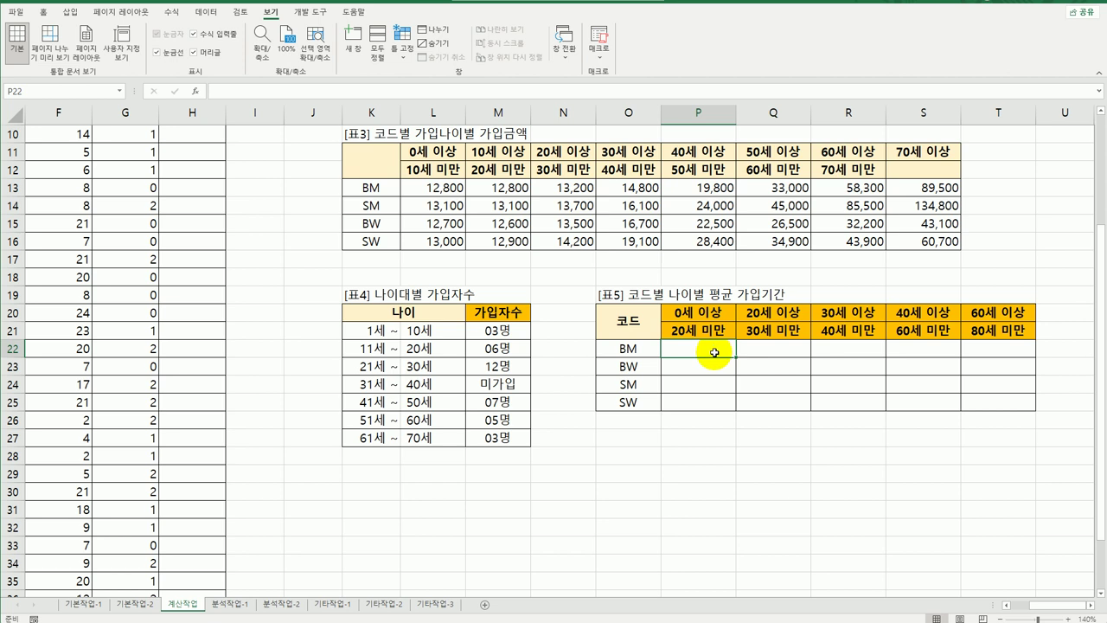
drag(712, 351, 982, 404)
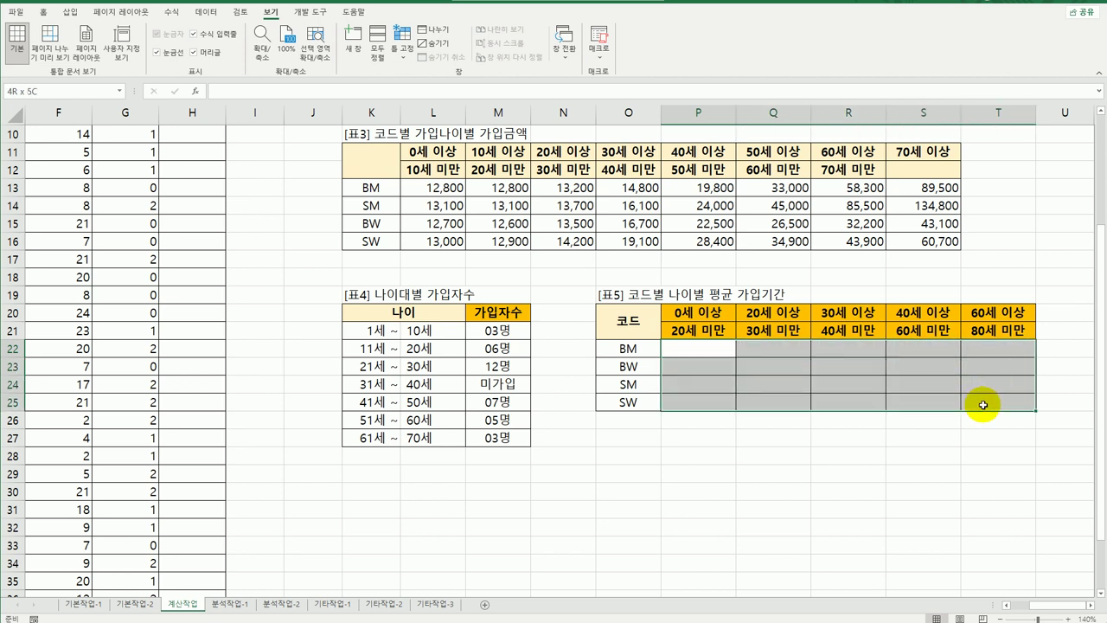
drag(982, 404, 983, 404)
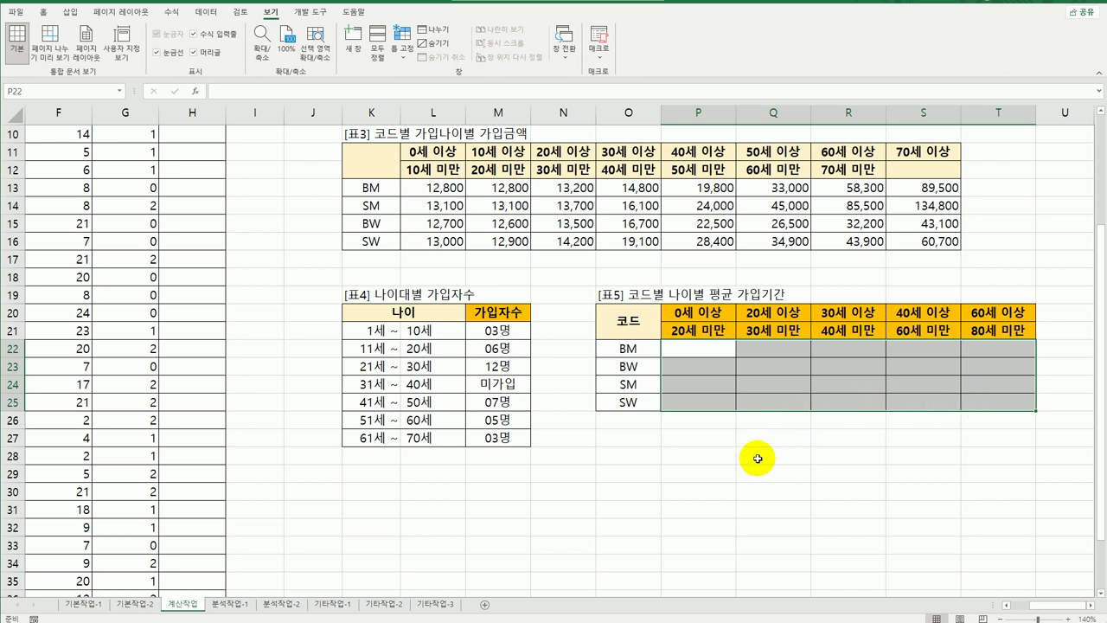
click(706, 352)
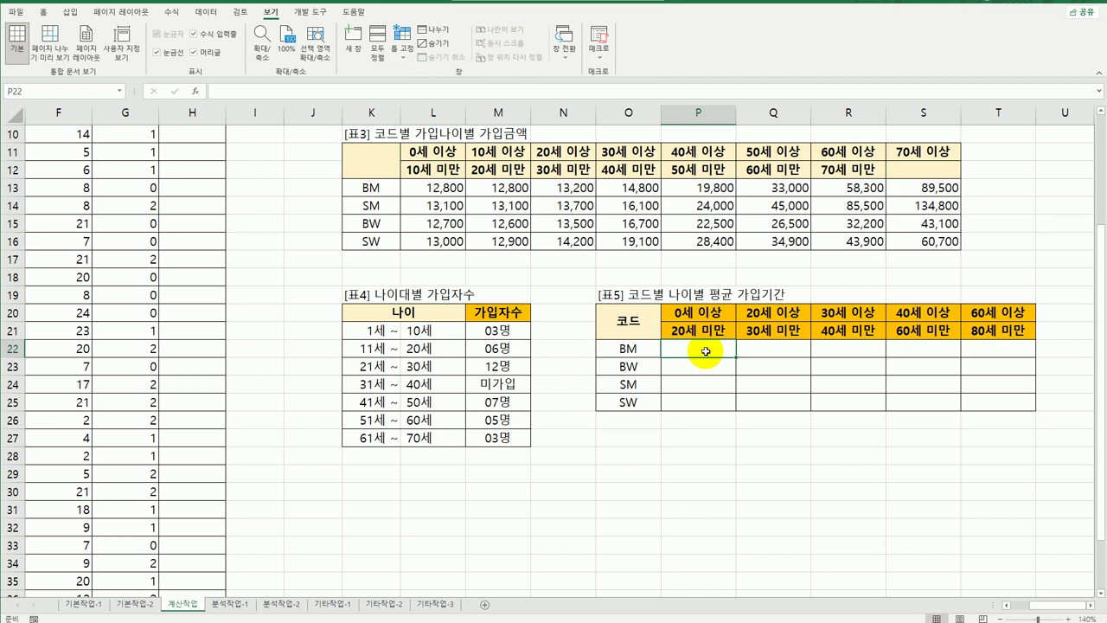
text(=)
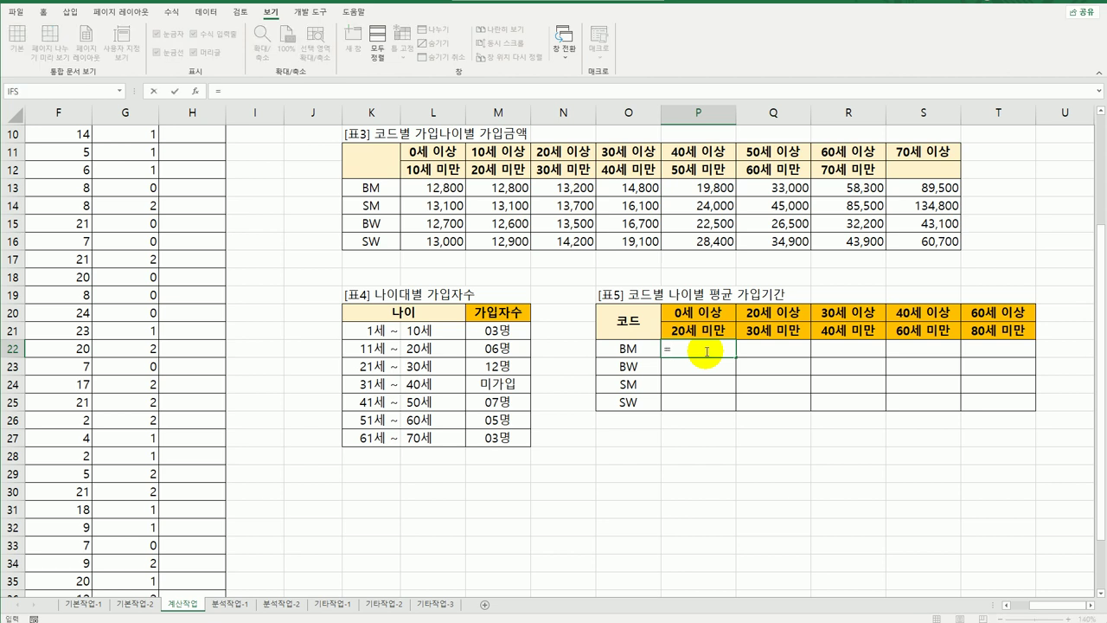
text(if)
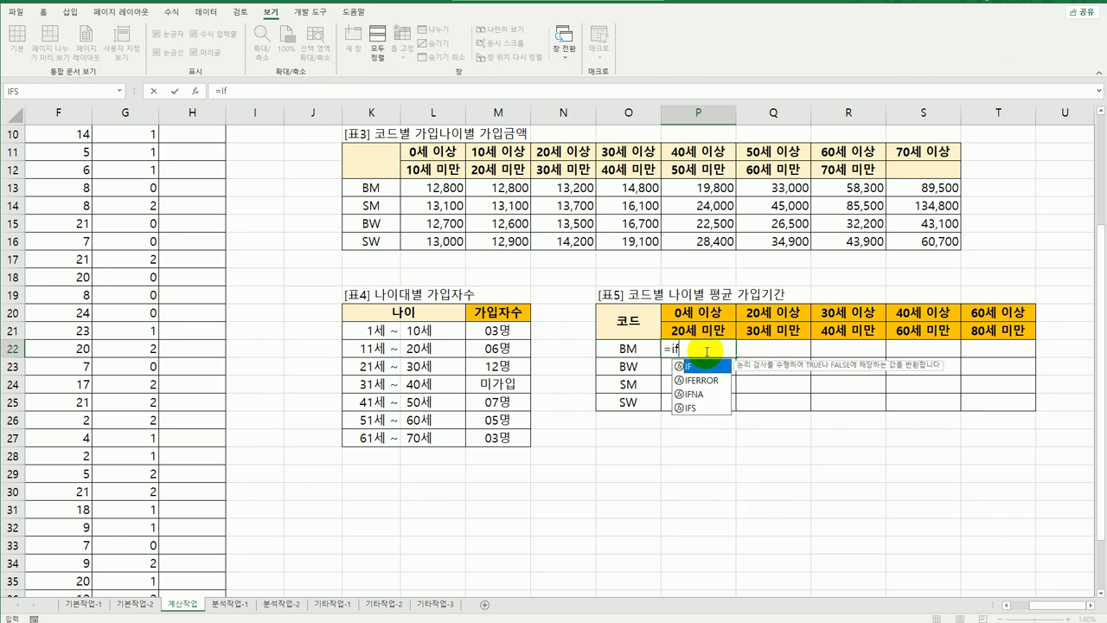
key(Down)
key(Tab)
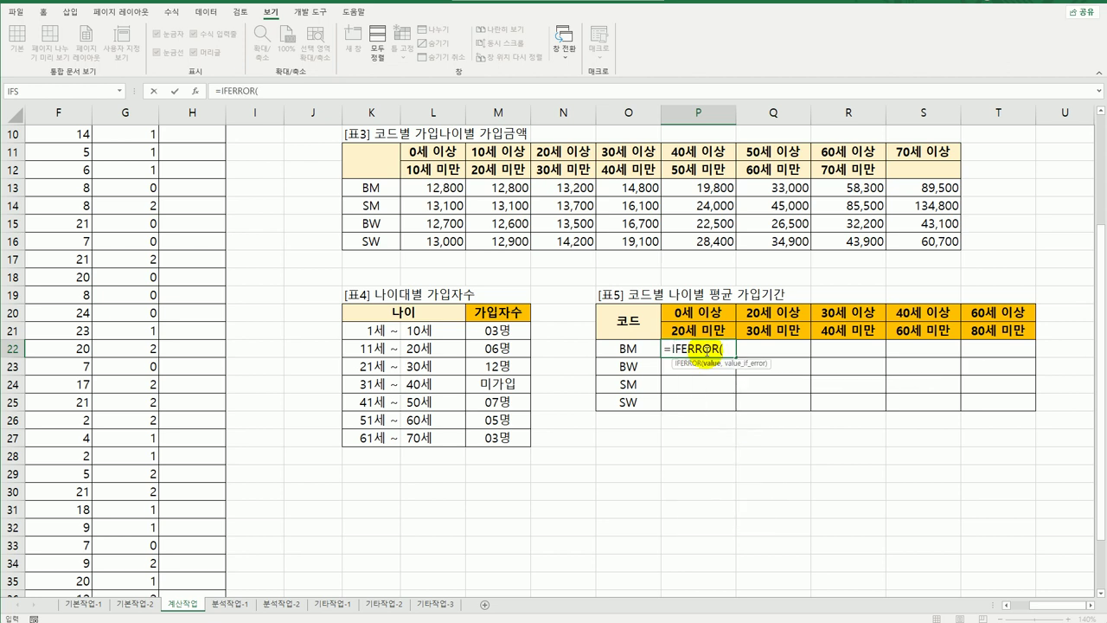
key(Right)
key(Right)
key(Left)
key(Left)
key(Left)
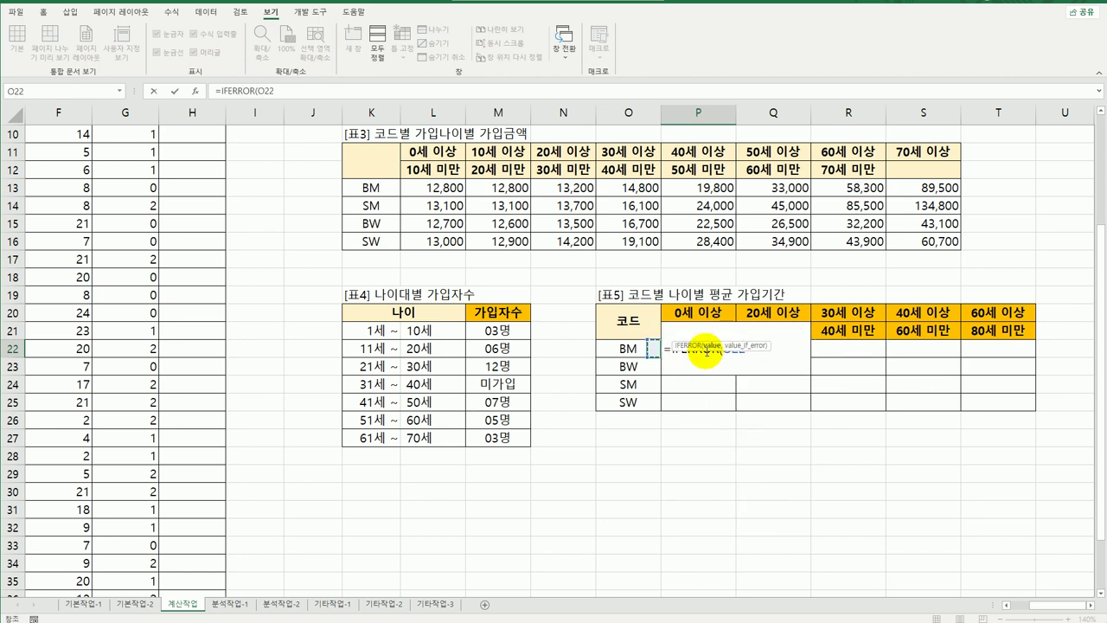
click(665, 348)
drag(721, 348, 745, 353)
key(BackSpace)
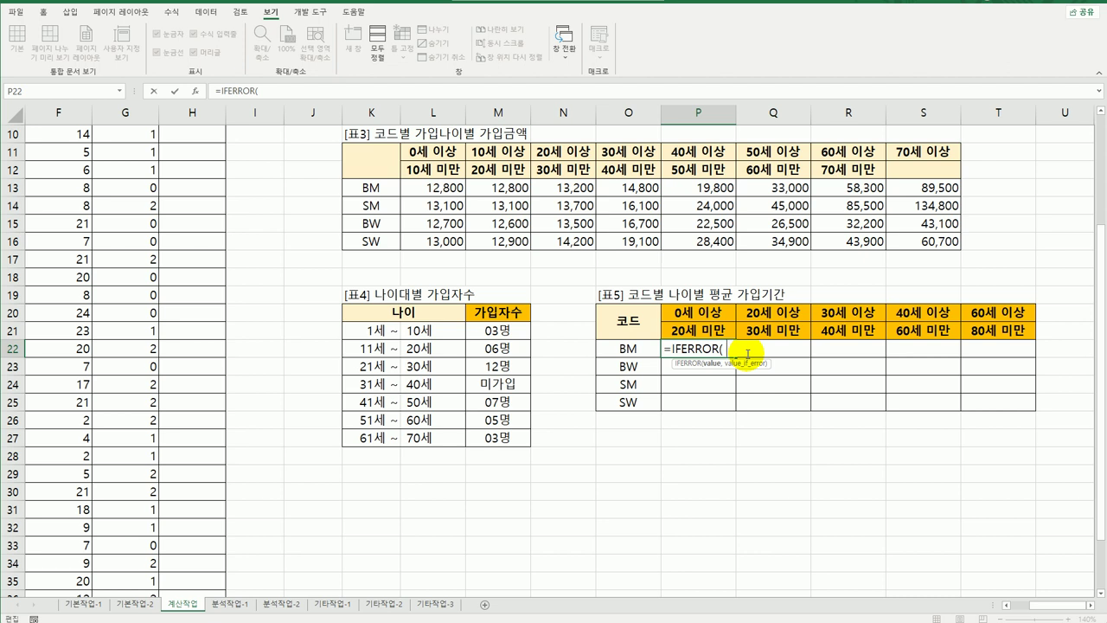
- Give IFERROR an empty string "" as its value_if_error argument and close the function, leaving the value argument blank
text(,)
click(718, 348)
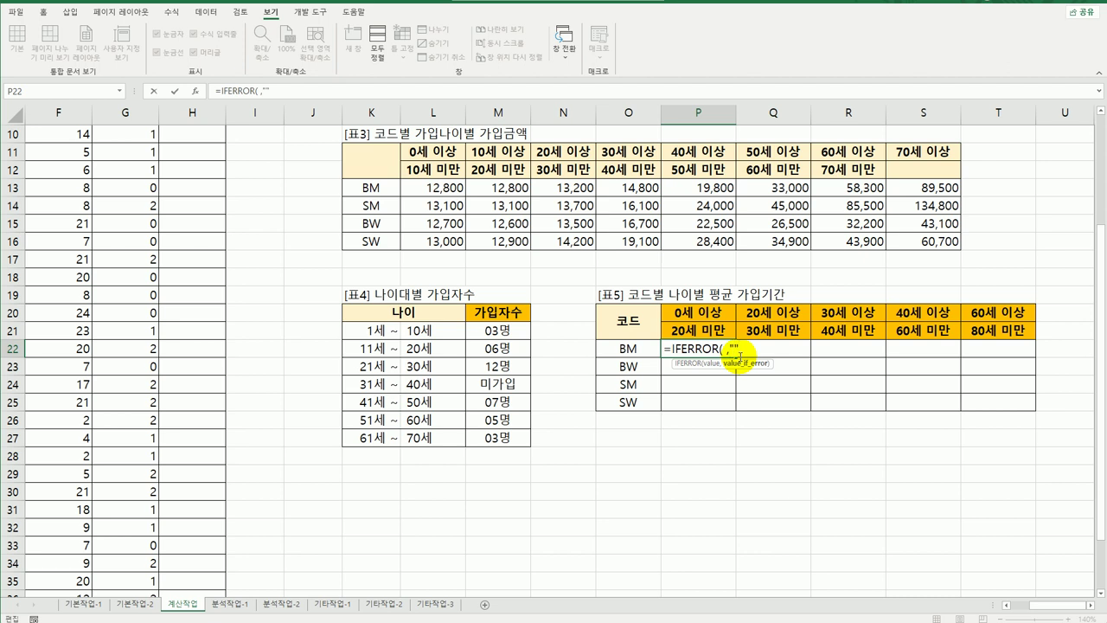
text(""))
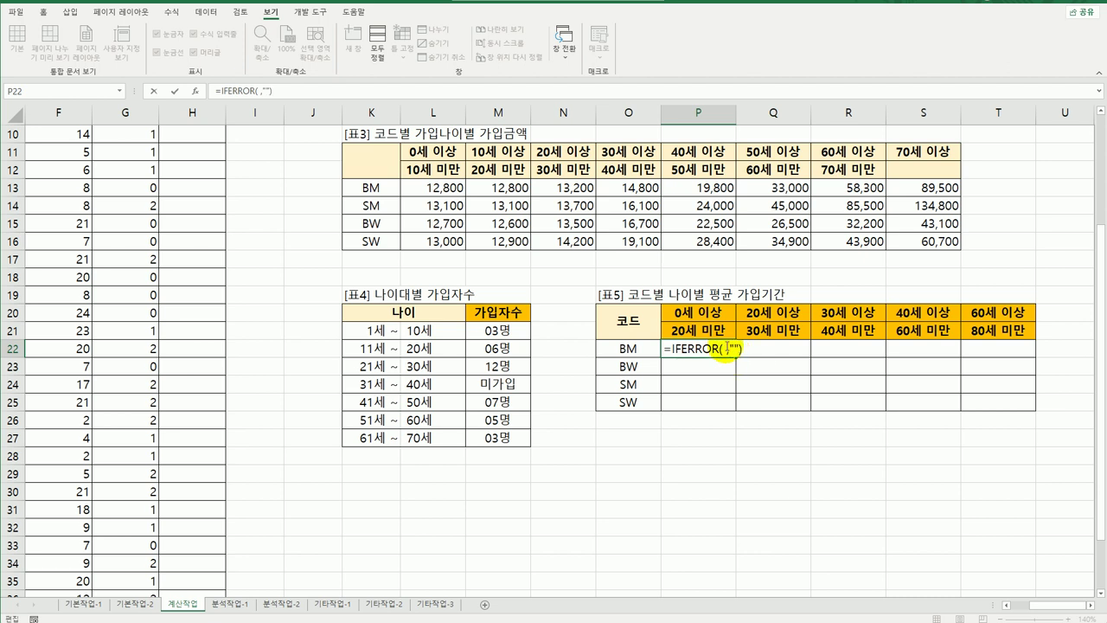
- Nest AVERAGE with an IF inside IFERROR's value argument, giving IF three empty parenthesised conditions multiplied together as its logical test
click(723, 349)
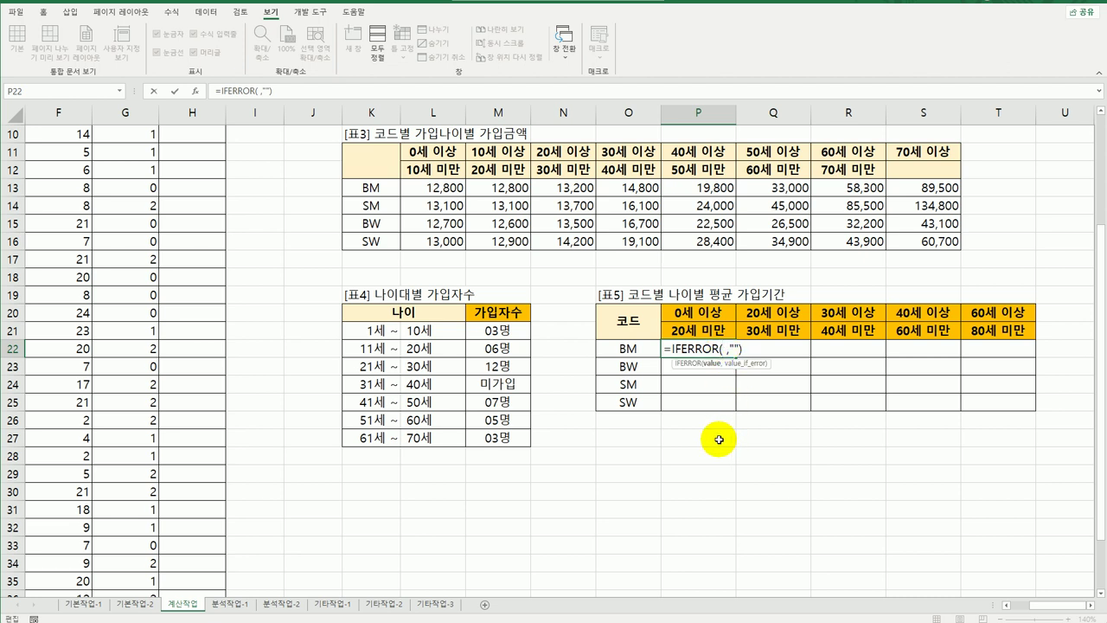
text(ave)
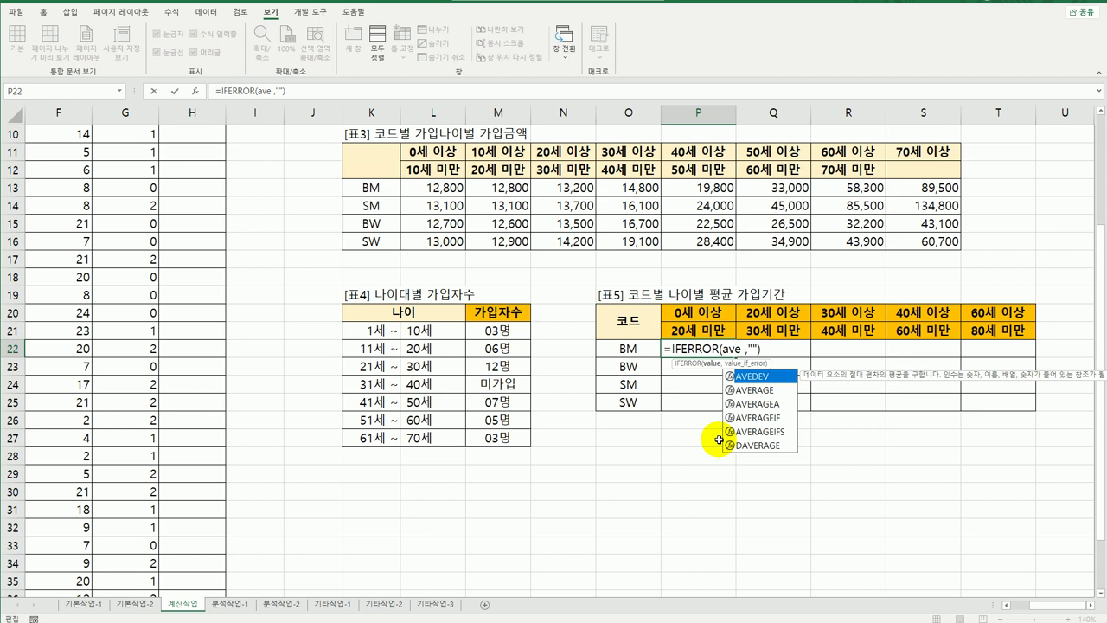
key(Down)
key(Tab)
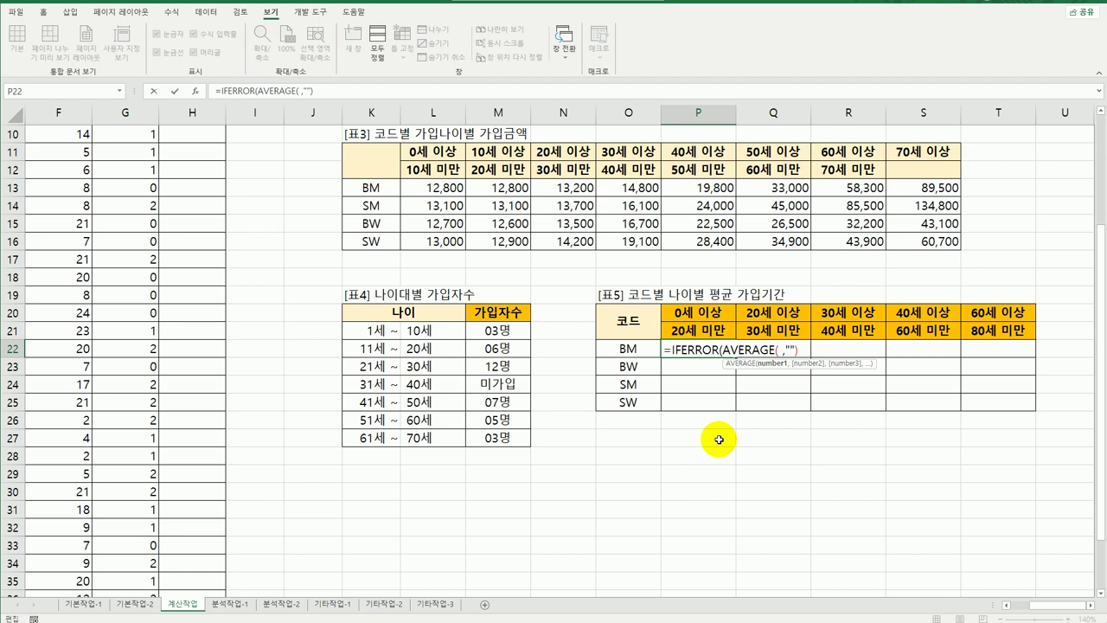
text(if()
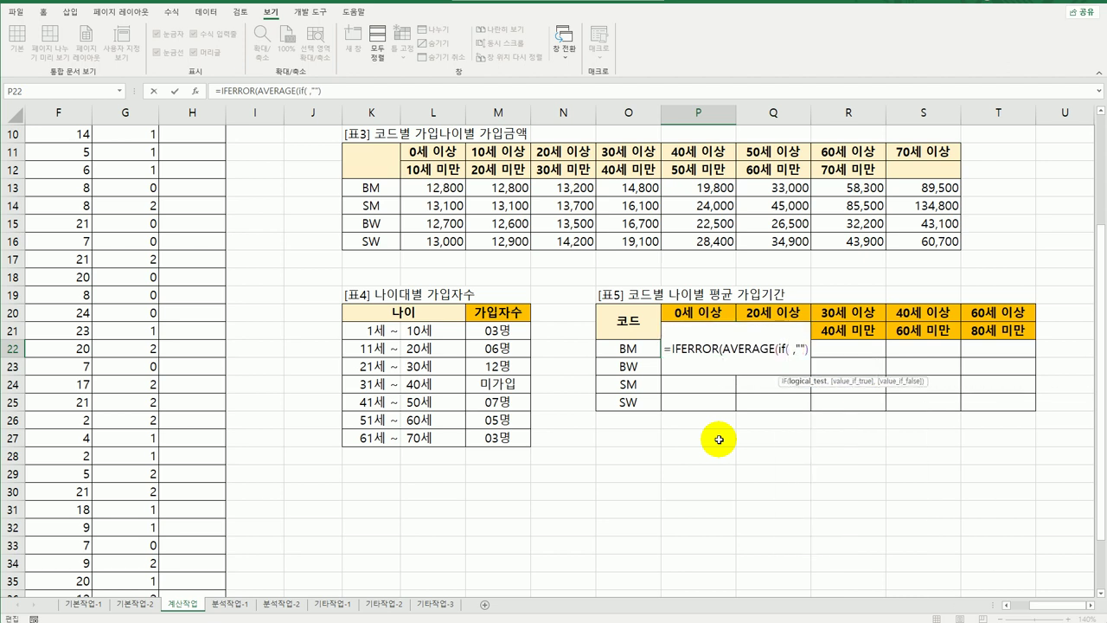
text(()
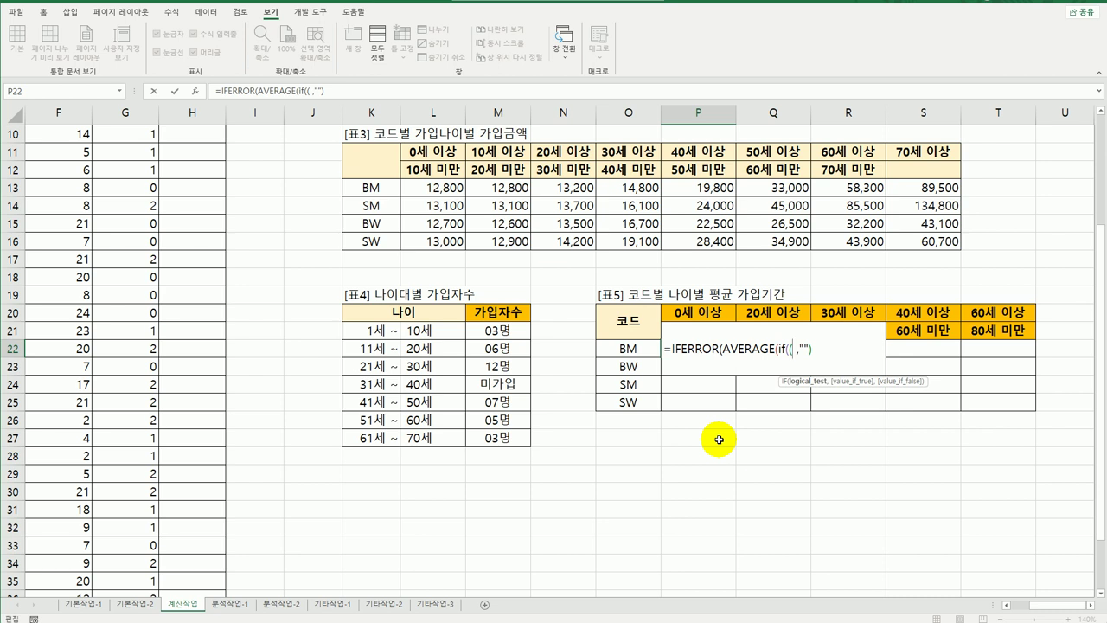
text()*)
text(()
text()*()
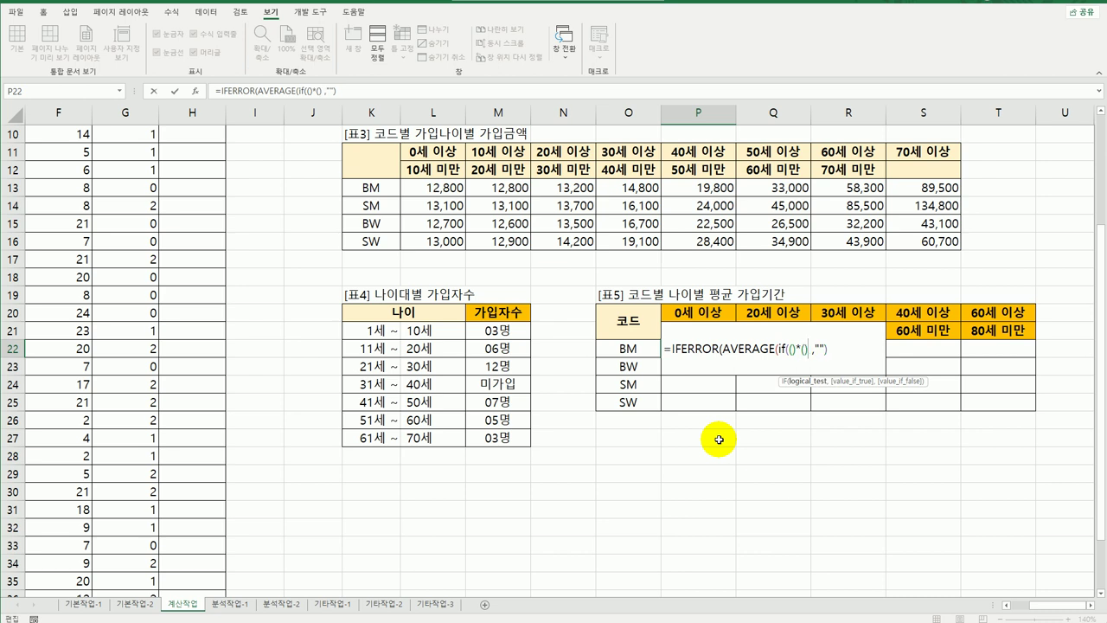
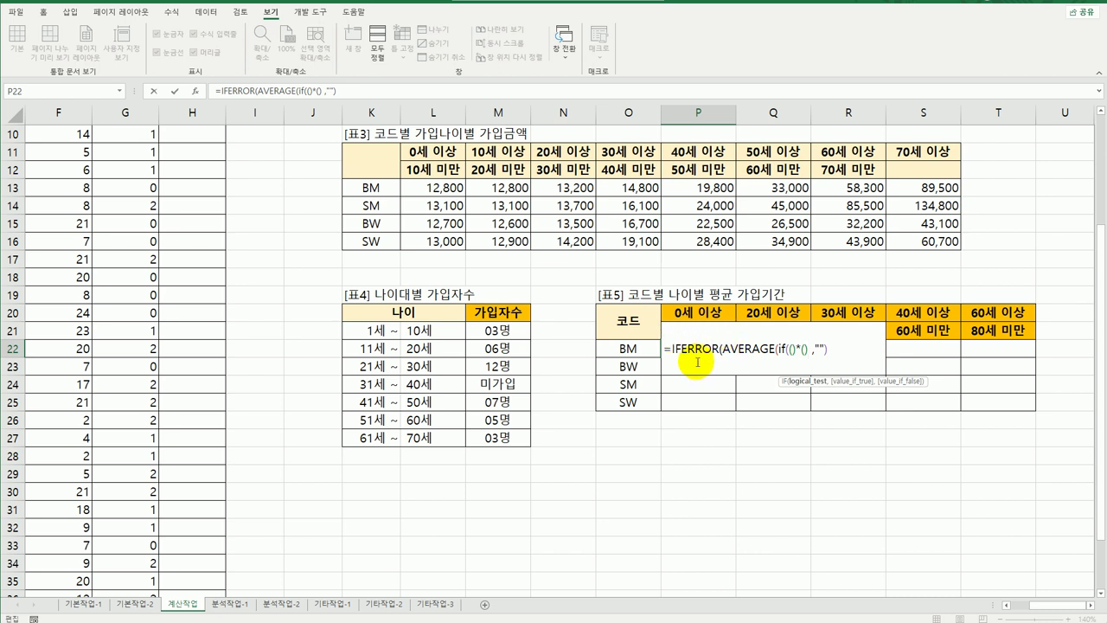
text(())
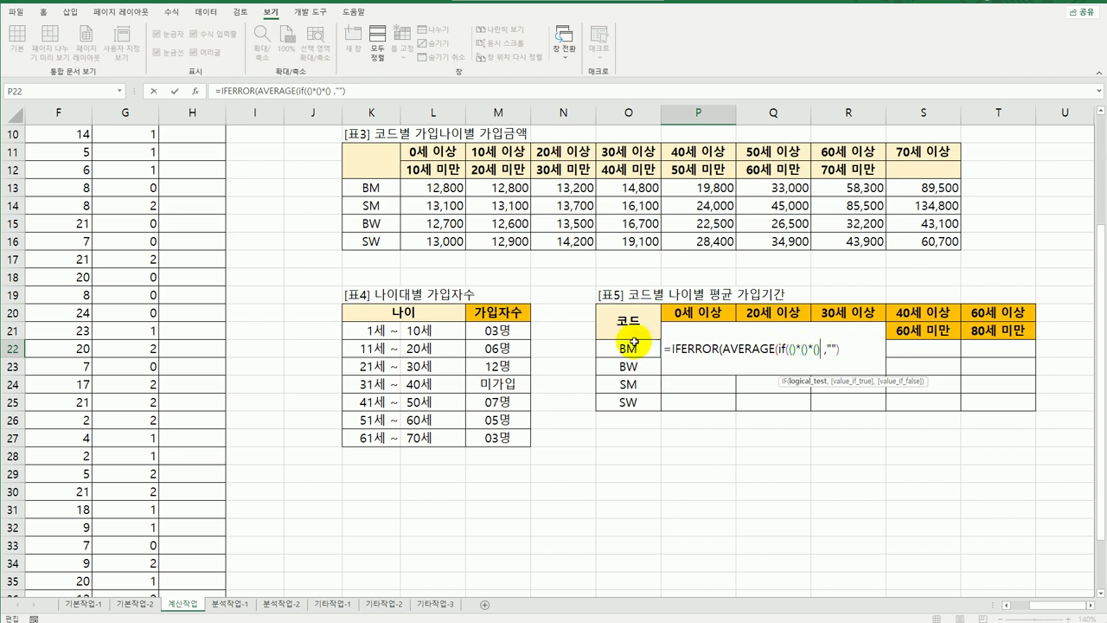
click(791, 348)
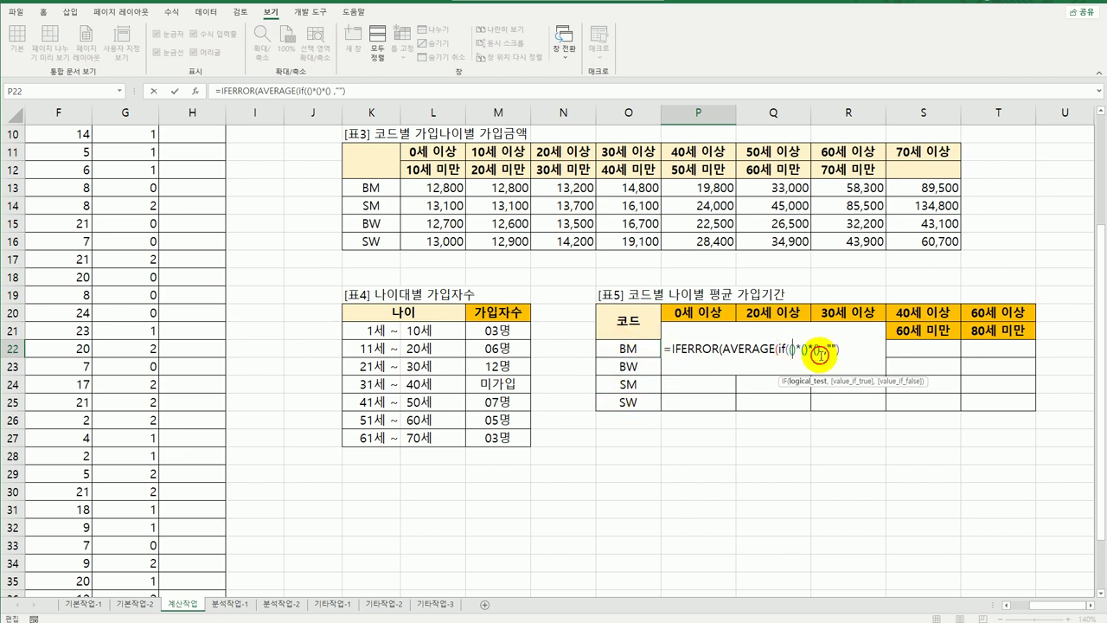
text(whrj)
key(BackSpace)
key(BackSpace)
key(BackSpace)
key(BackSpace)
key(BackSpace)
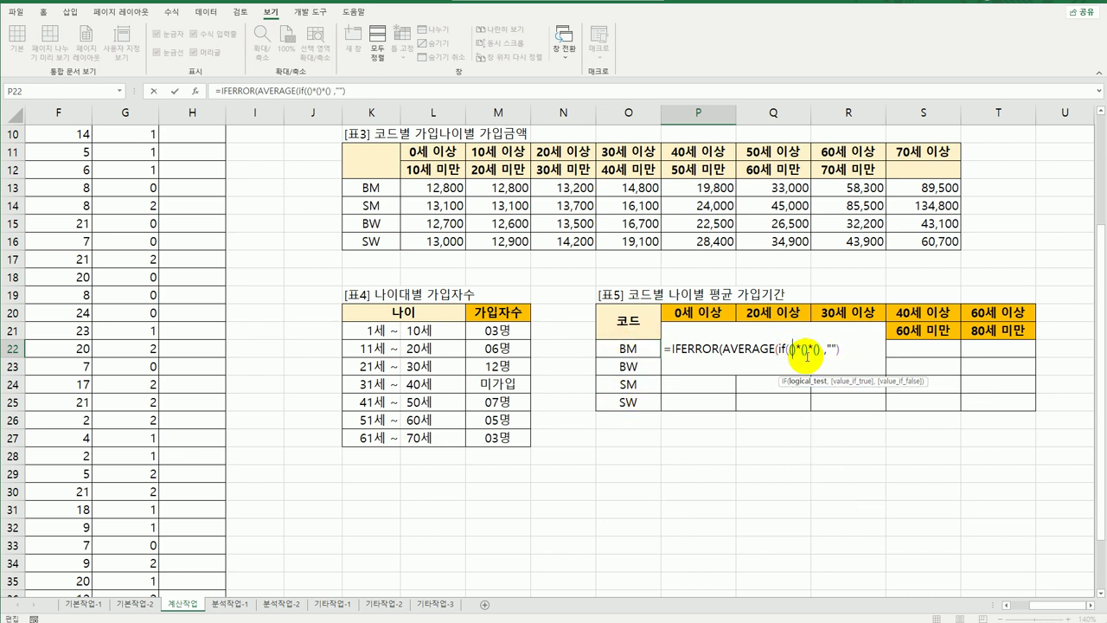
text(()
- Add the 가입기간 range $F$4:$F$39 as IF's value_if_true argument and close the IF and AVERAGE functions
click(819, 349)
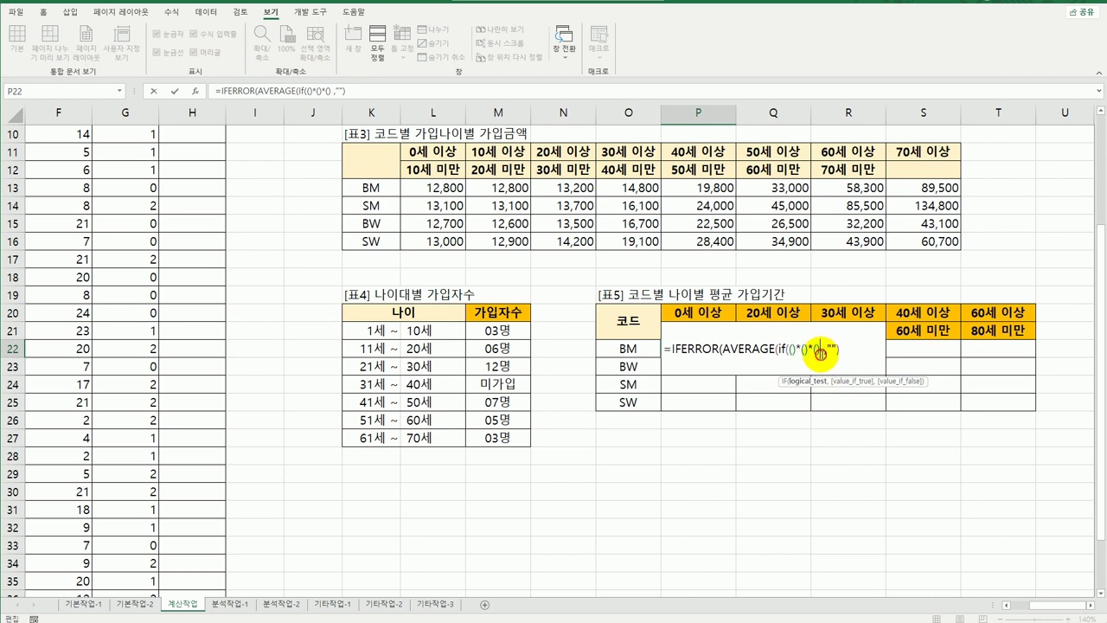
text(,)
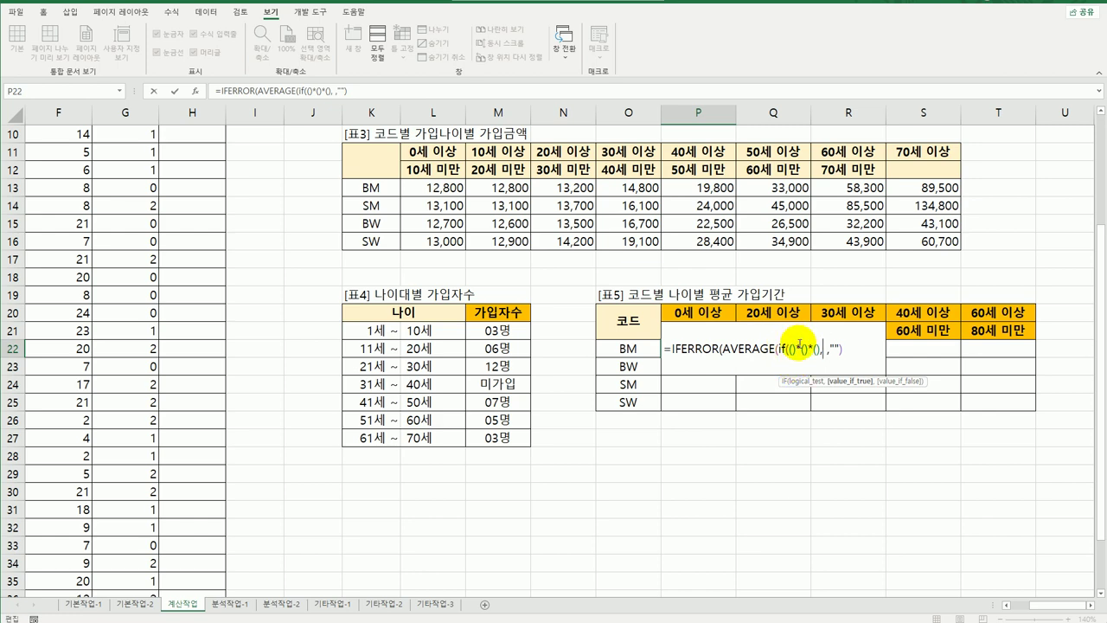
scroll(263, 397, up, 3)
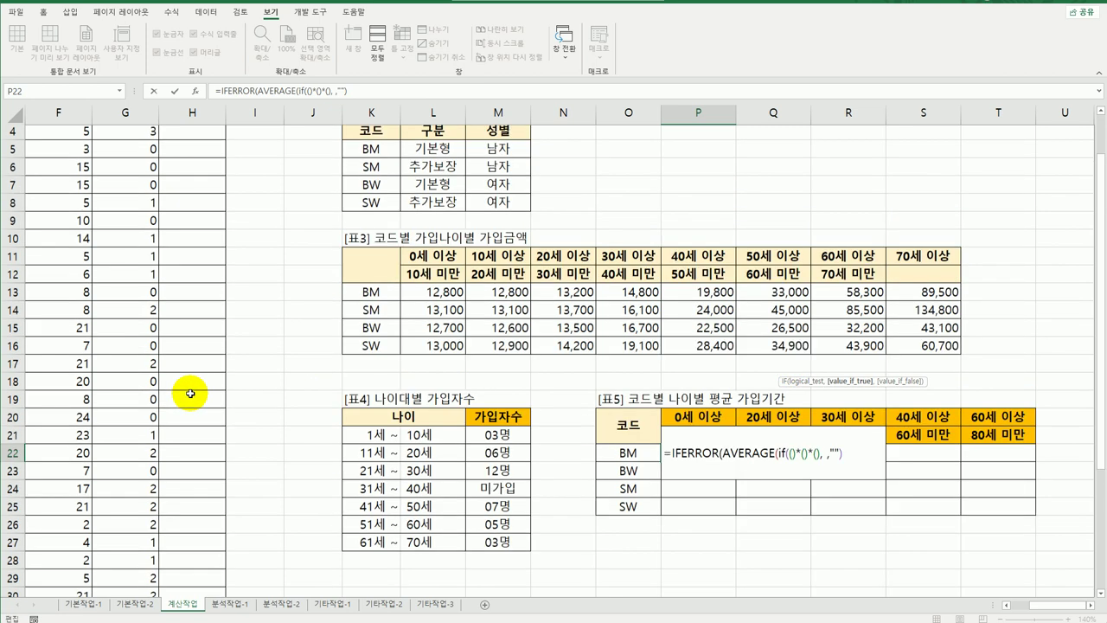
drag(60, 188, 83, 542)
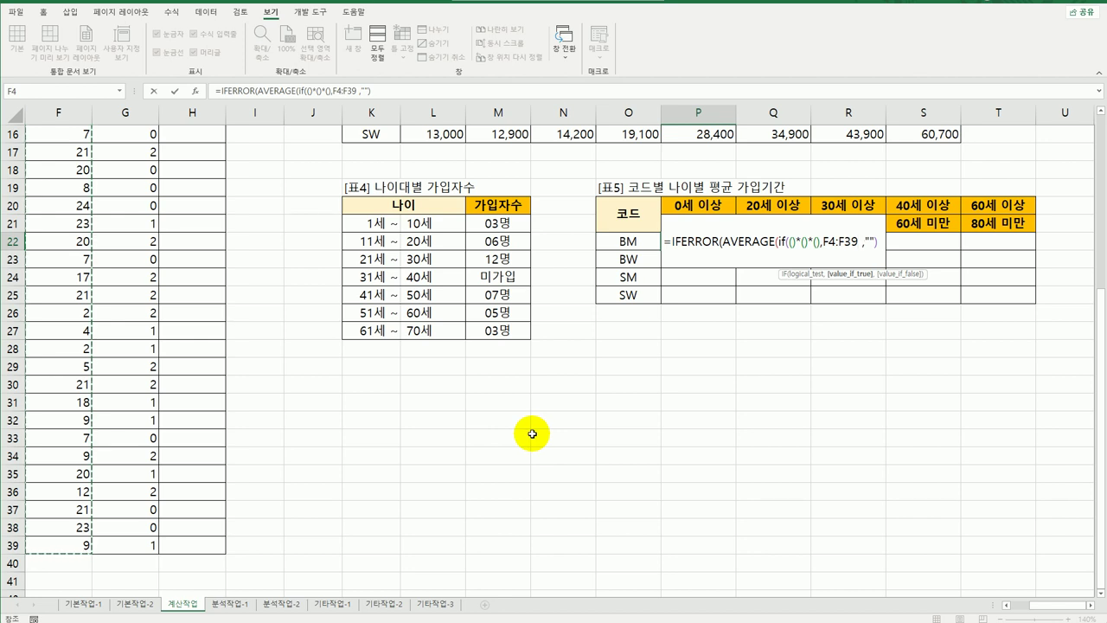
key(F4)
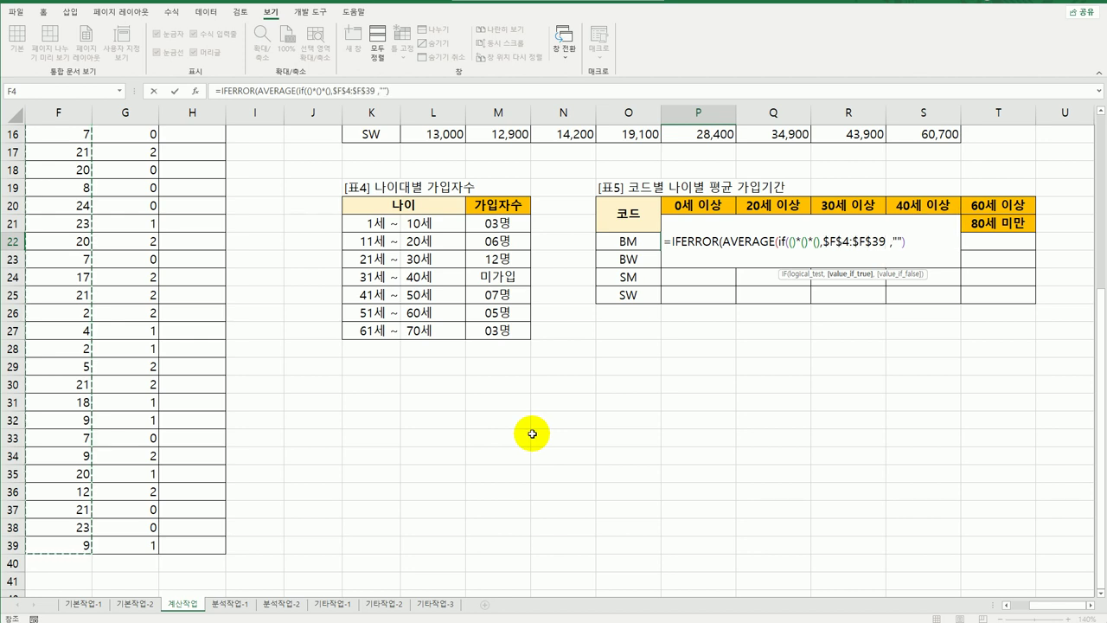
text())
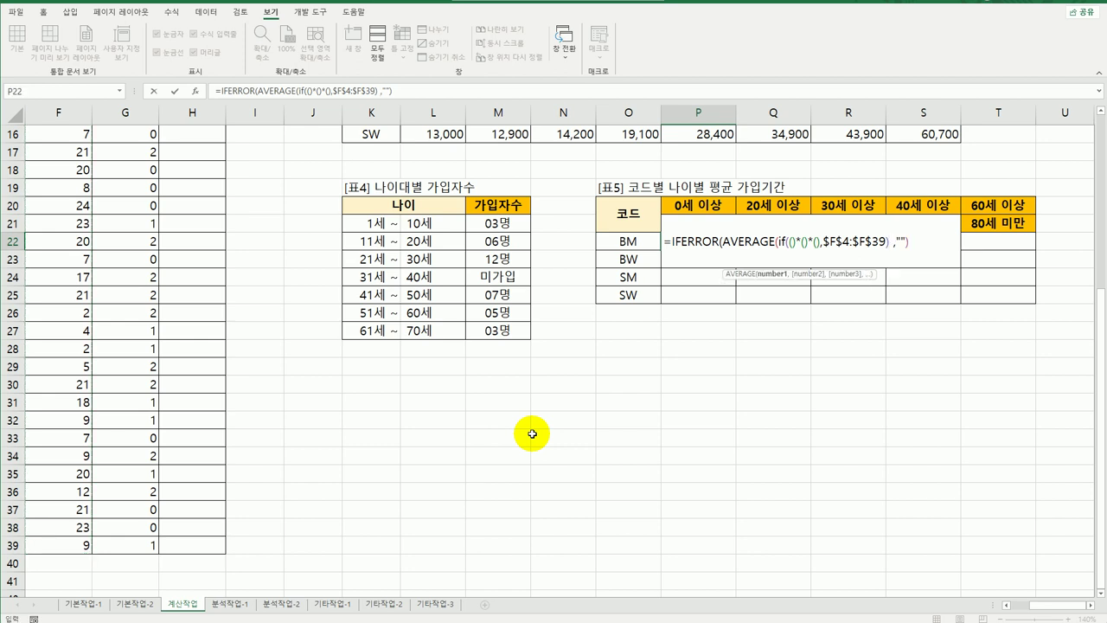
text())
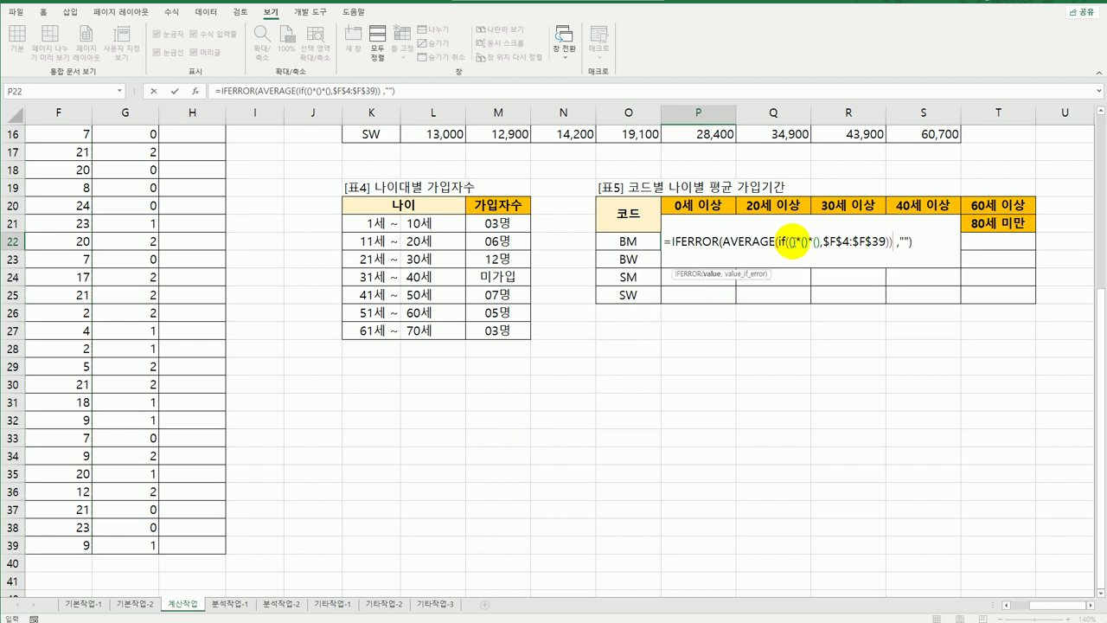
- Enter the 표1 코드 range as the absolute reference $C$4:$C$39 in the first empty condition of IF's logical test
click(790, 241)
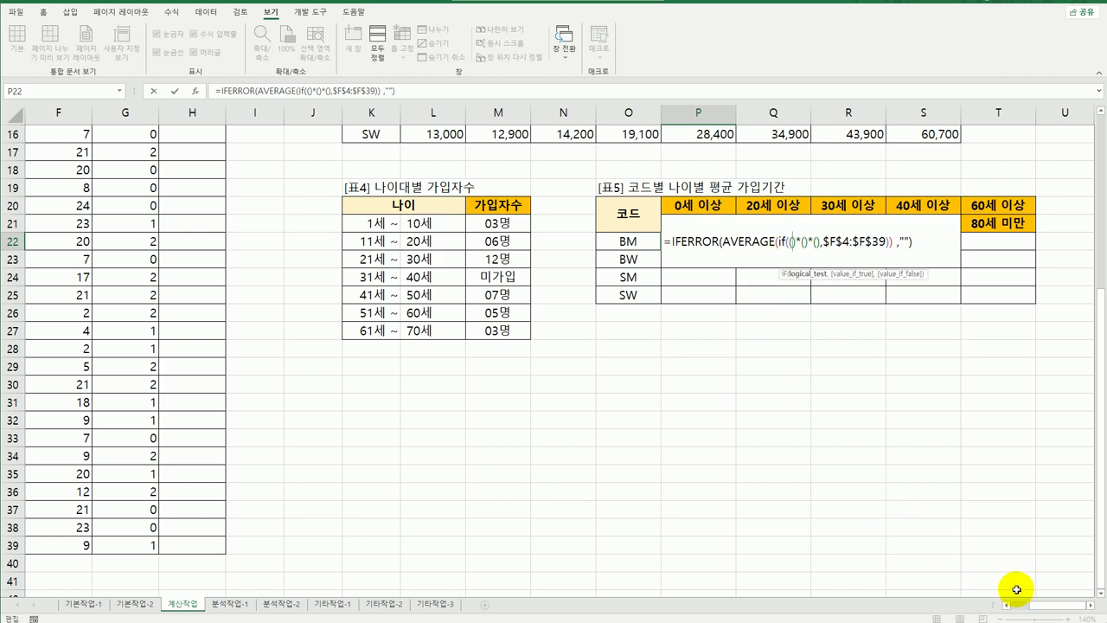
scroll(994, 596, left, 3)
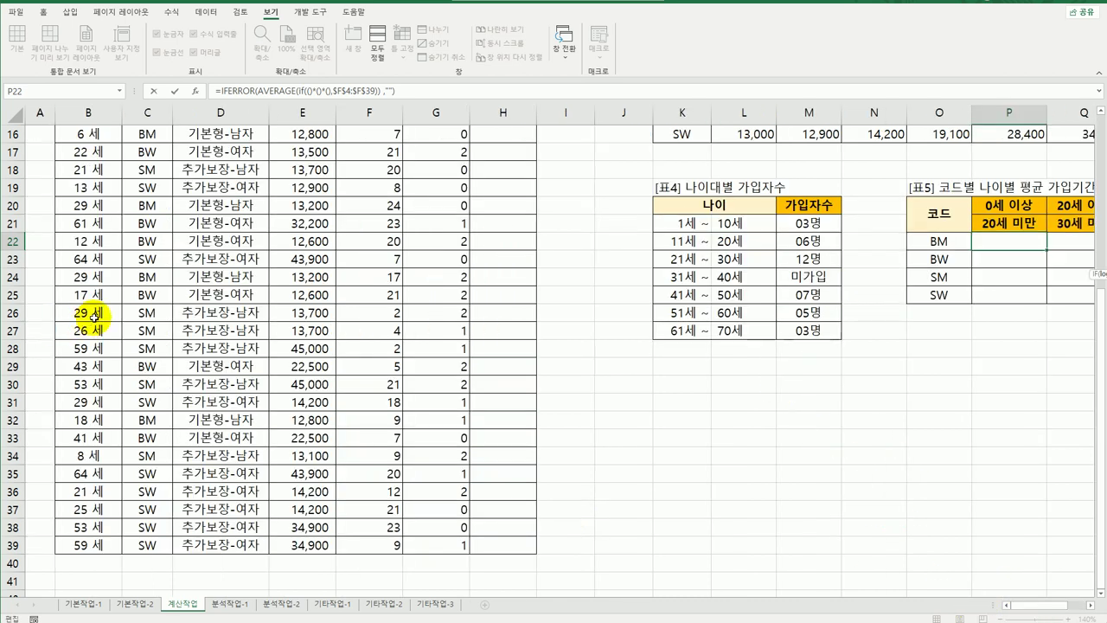
scroll(87, 314, up, 5)
click(148, 187)
drag(148, 187, 201, 570)
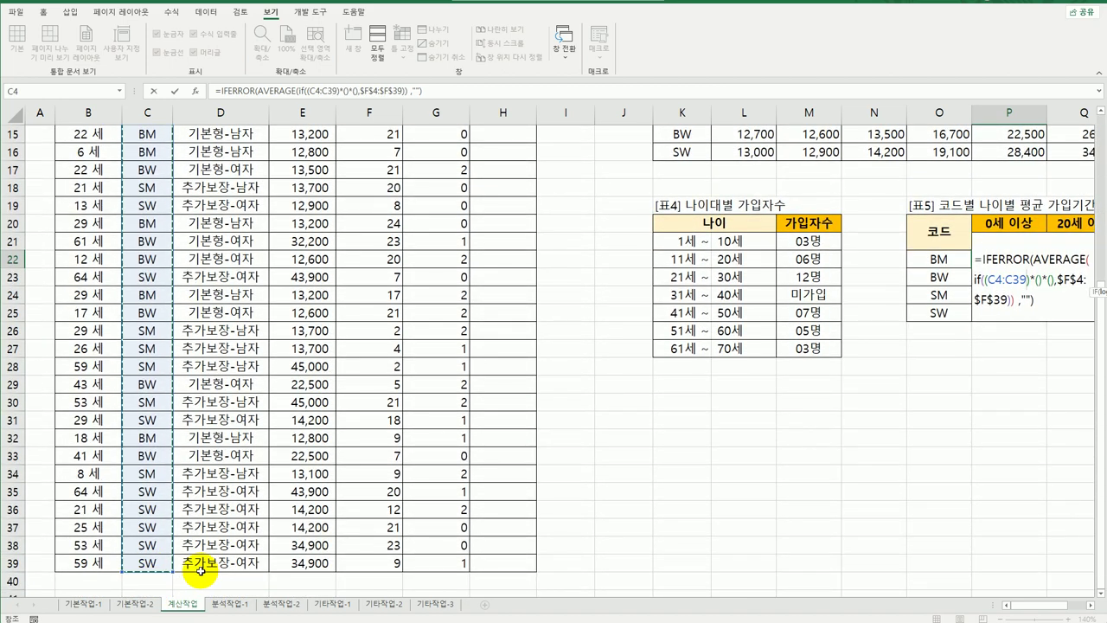
key(F4)
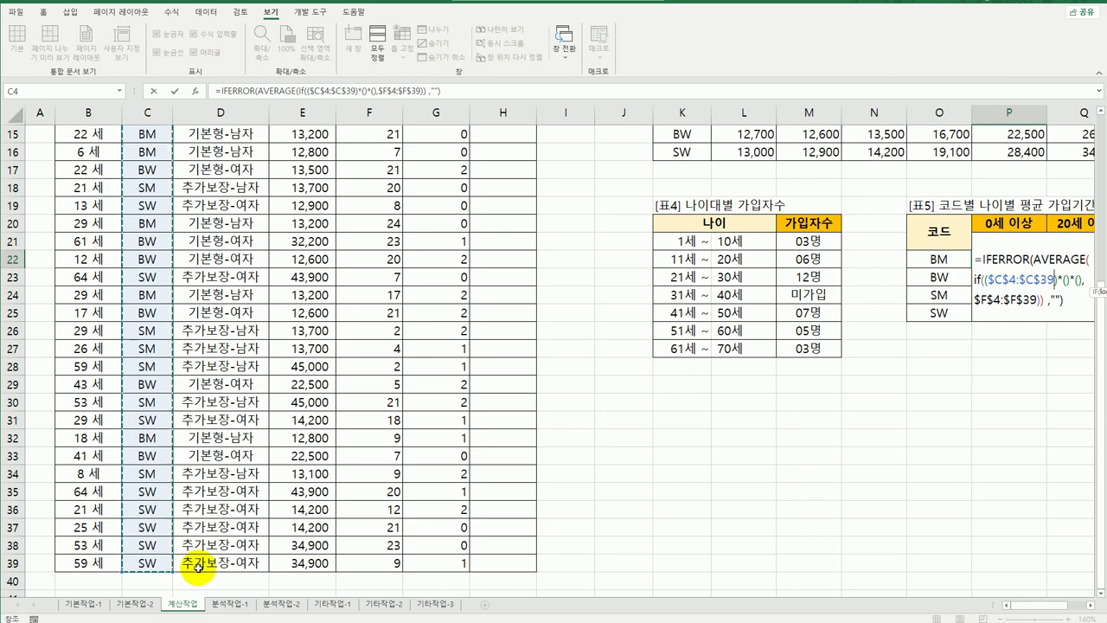
- Complete the first condition by testing the 코드 range for equality with the BM code cell, column-locked as $O22
text(=)
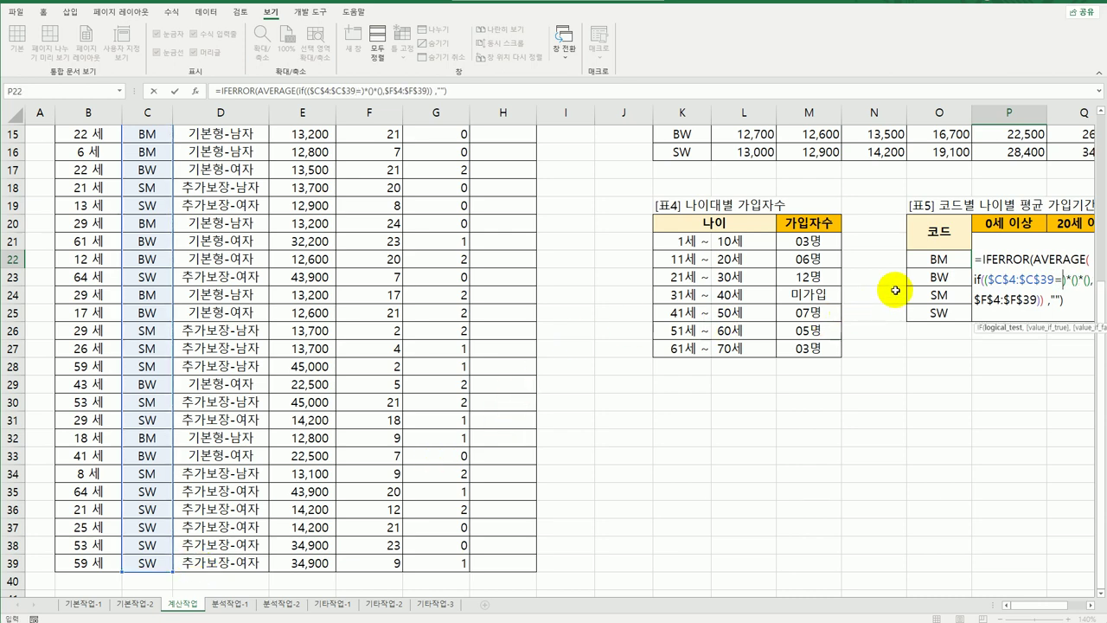
click(924, 261)
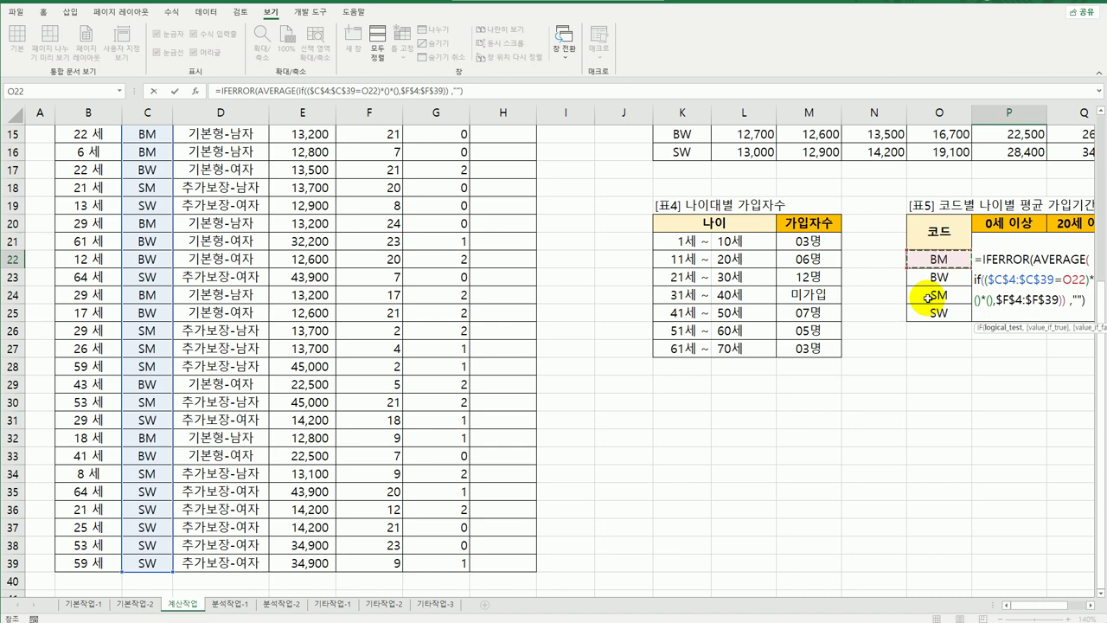
key(F4)
key(F4)
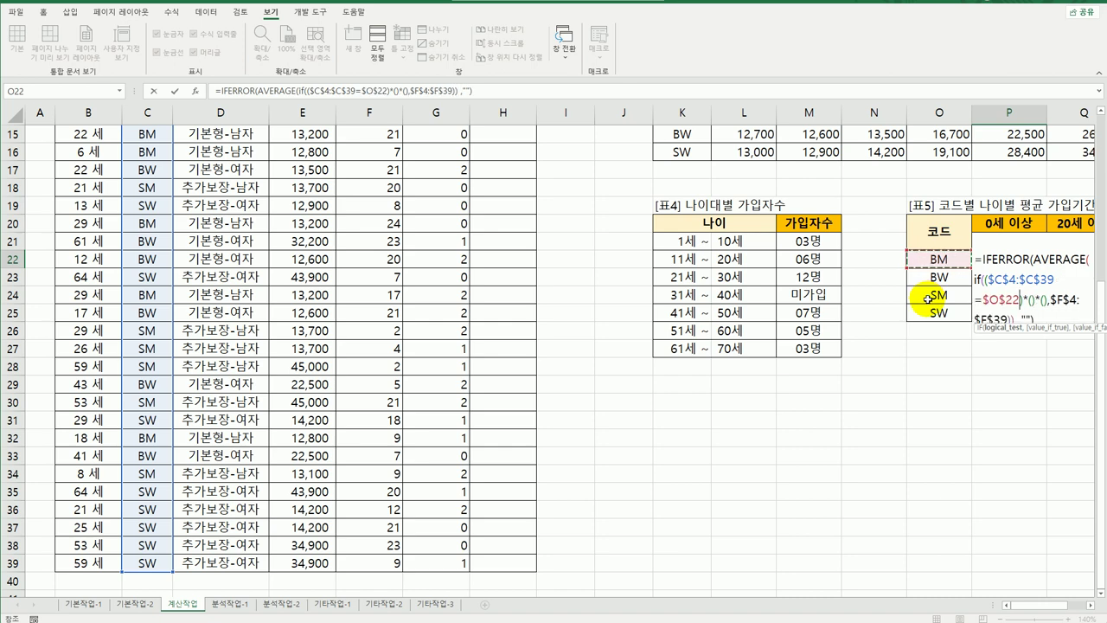
key(F4)
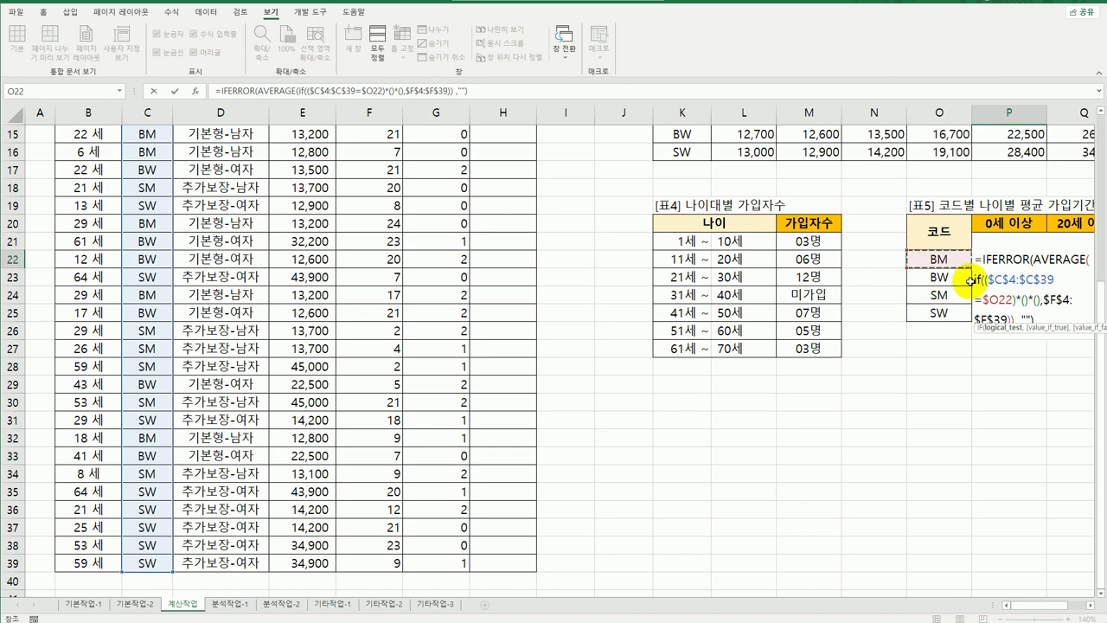
- Begin the second condition with the 가입나이 range $B$4:$B$39 followed by the >= operator
click(1024, 299)
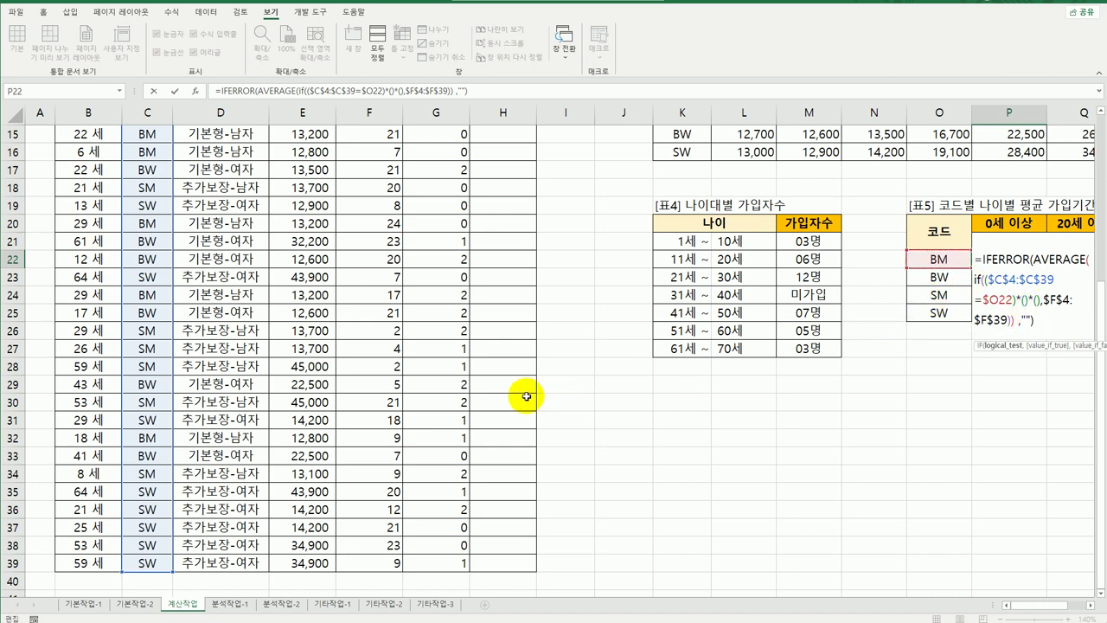
scroll(316, 373, up, 5)
drag(83, 196, 90, 565)
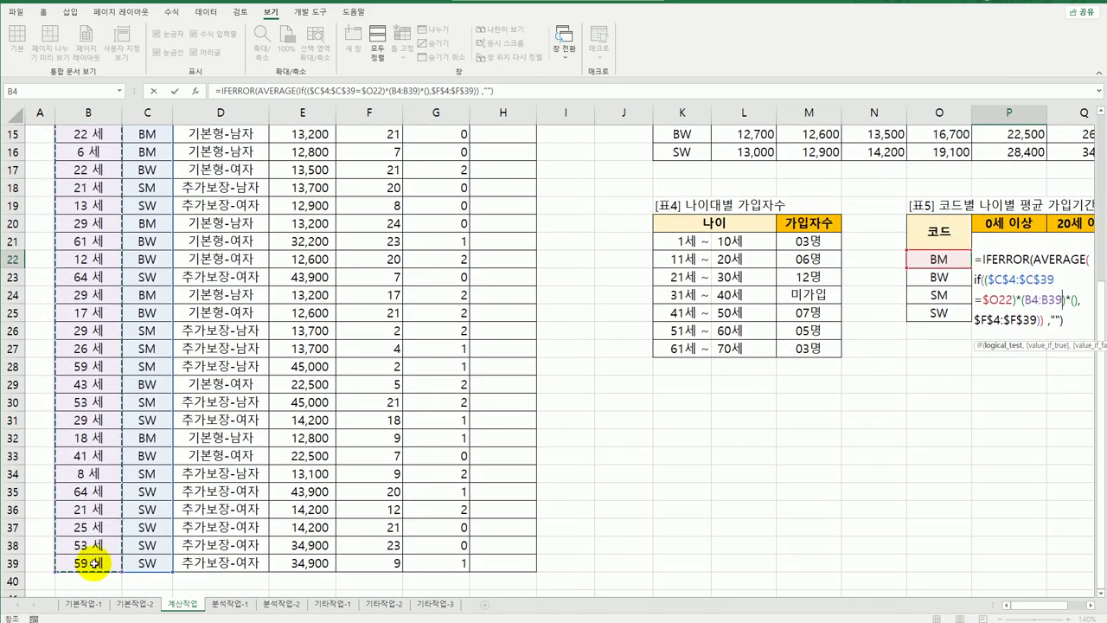
key(F4)
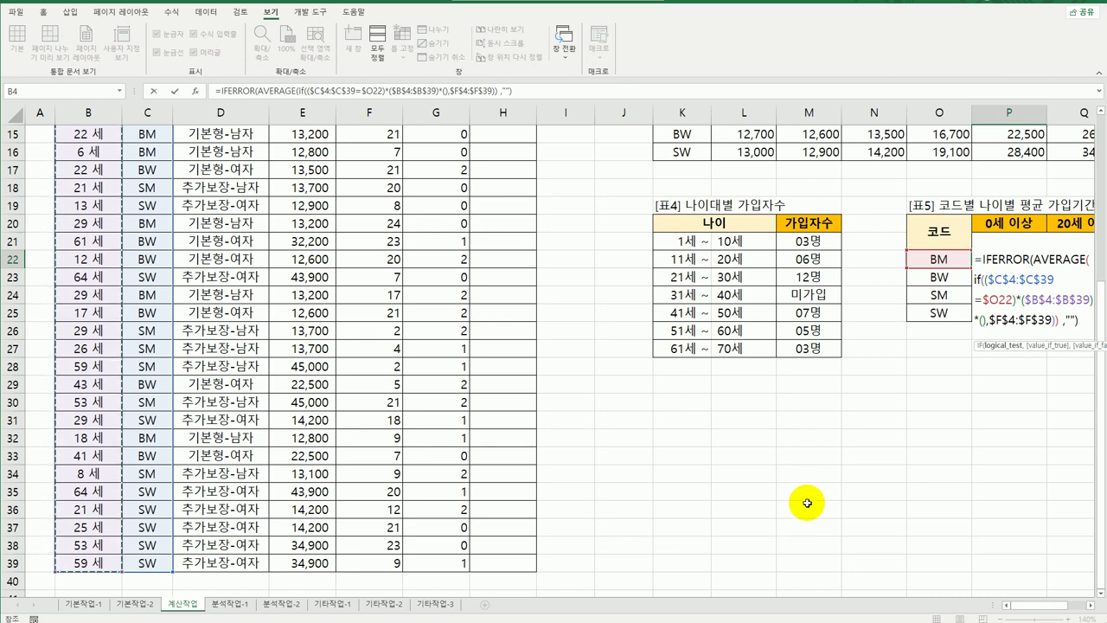
text(>)
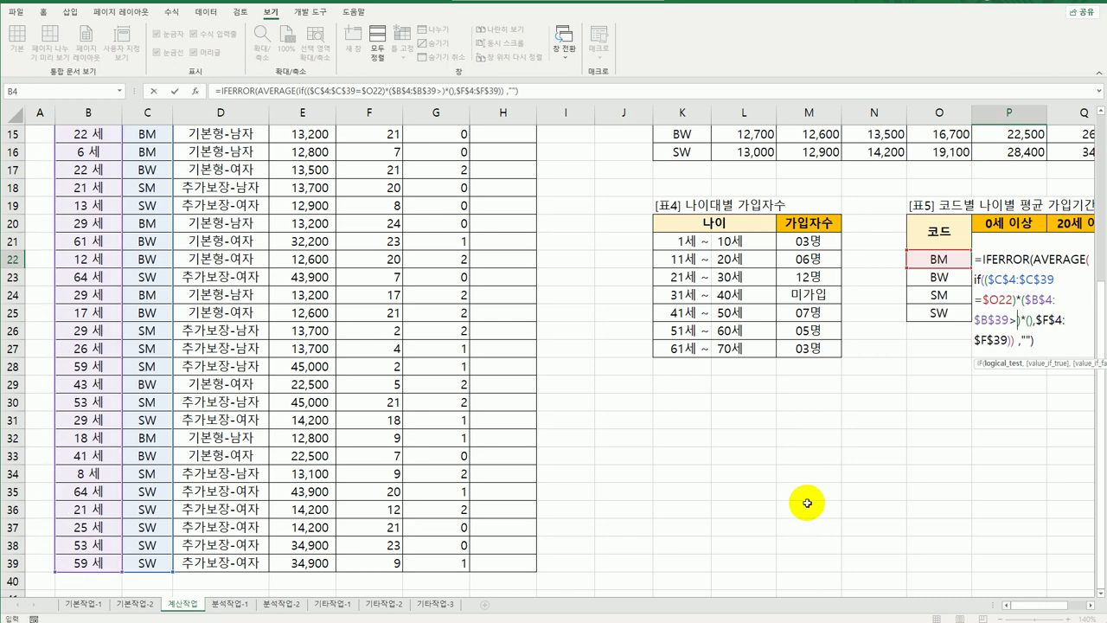
text(=)
- Complete the second condition with the 0세 이상 header cell of 표5, row-locked as P$20
click(999, 223)
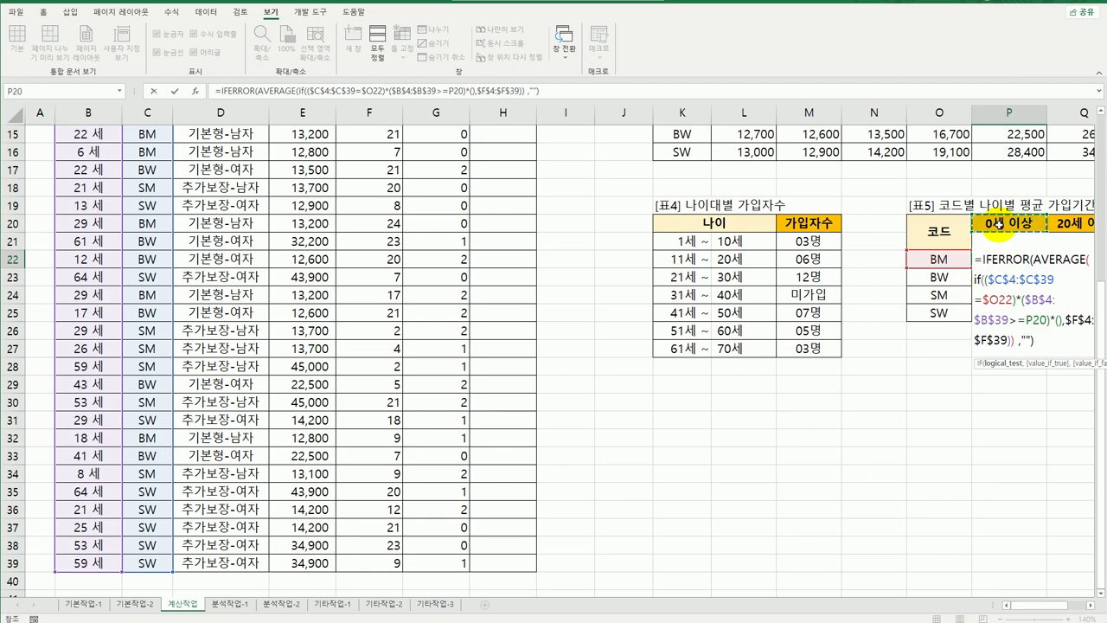
click(1089, 606)
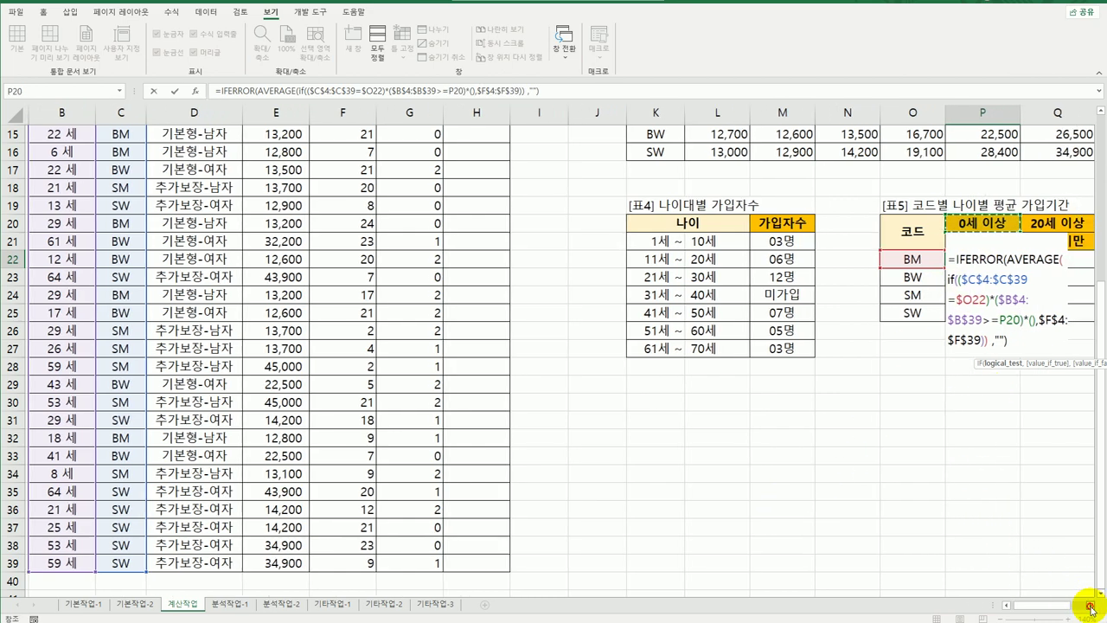
click(1088, 606)
click(1090, 608)
click(1090, 607)
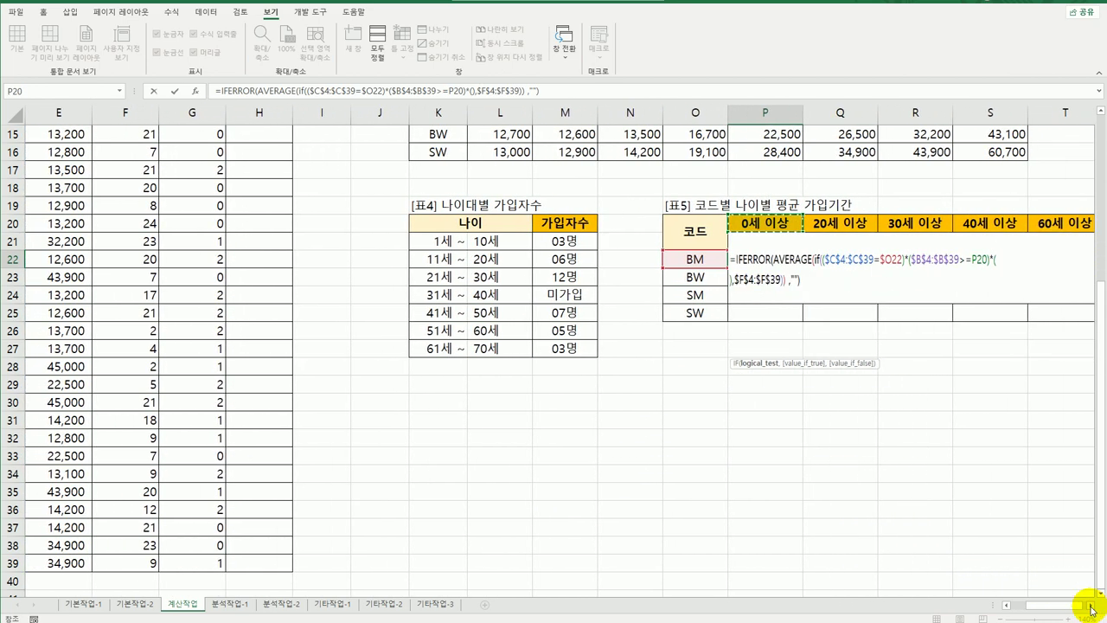
click(1090, 607)
click(1089, 606)
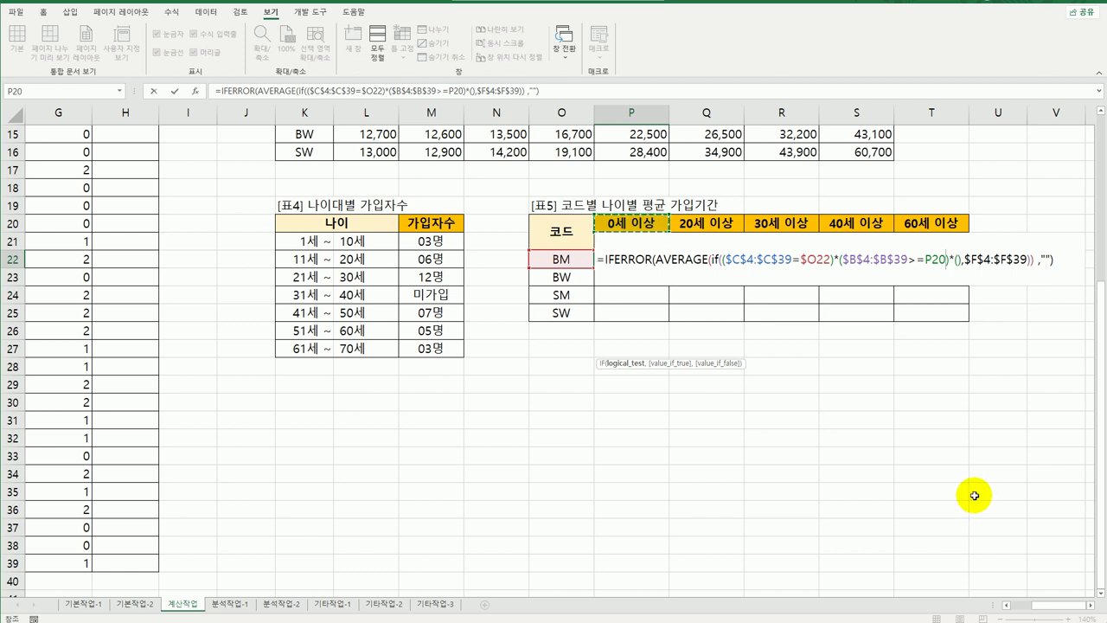
key(F4)
key(F4)
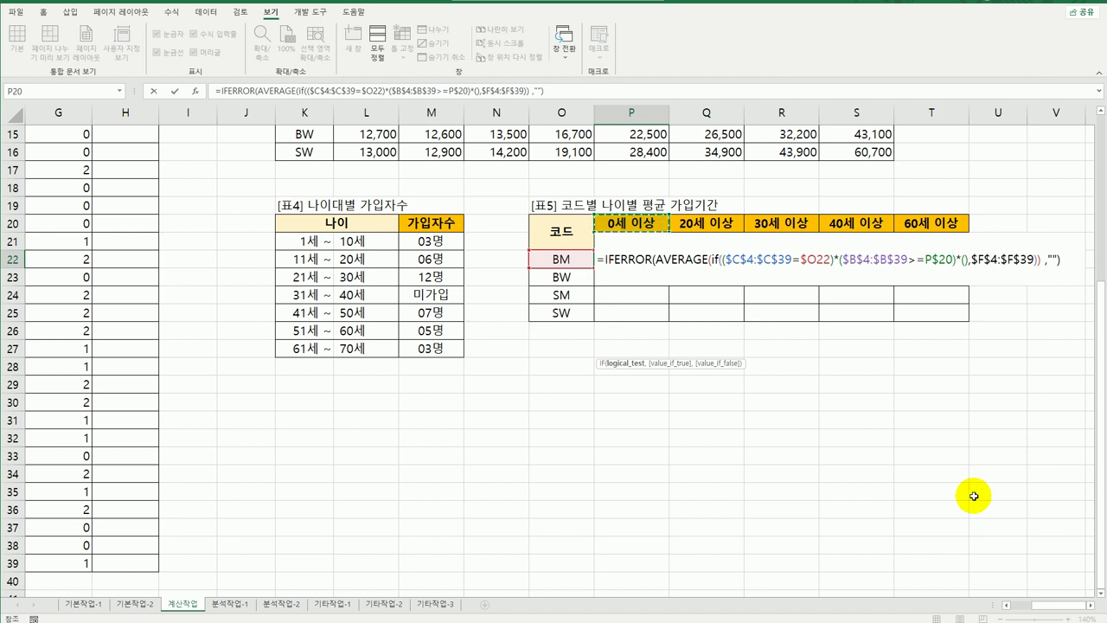
- Begin the third condition with the 가입나이 range $B$4:$B$39 followed by the < operator
click(963, 261)
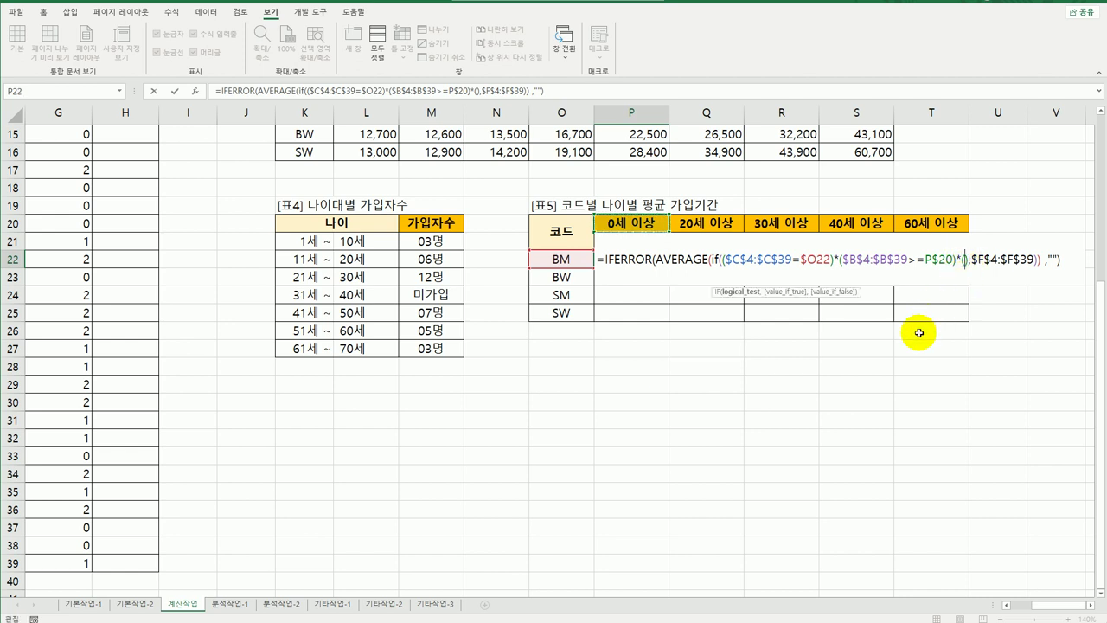
drag(1036, 605, 1017, 606)
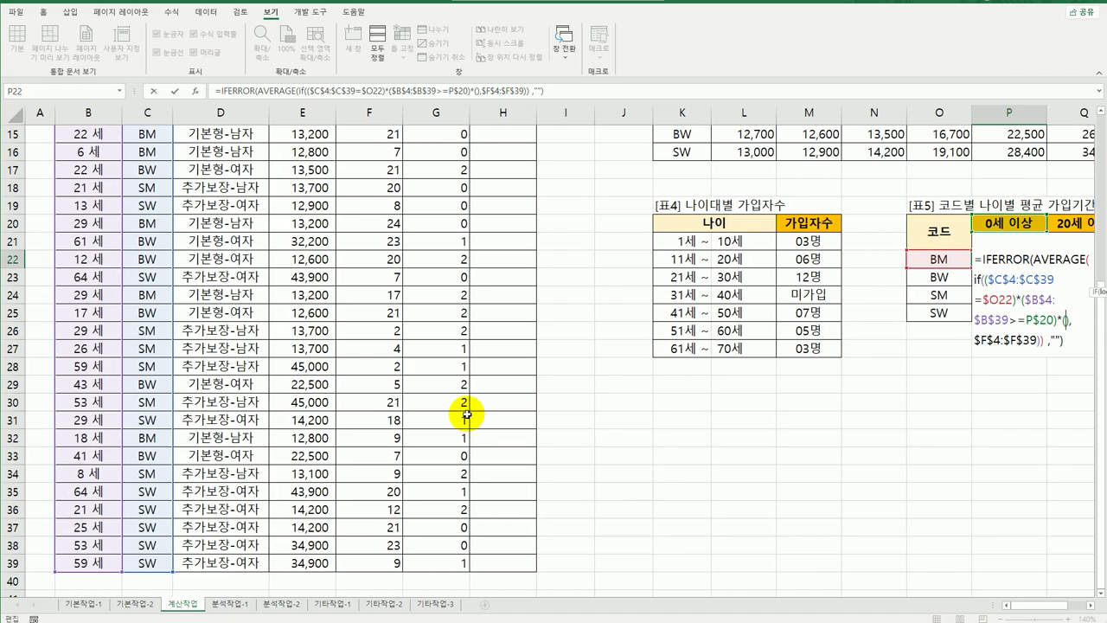
scroll(426, 395, up, 5)
drag(98, 187, 102, 562)
key(F4)
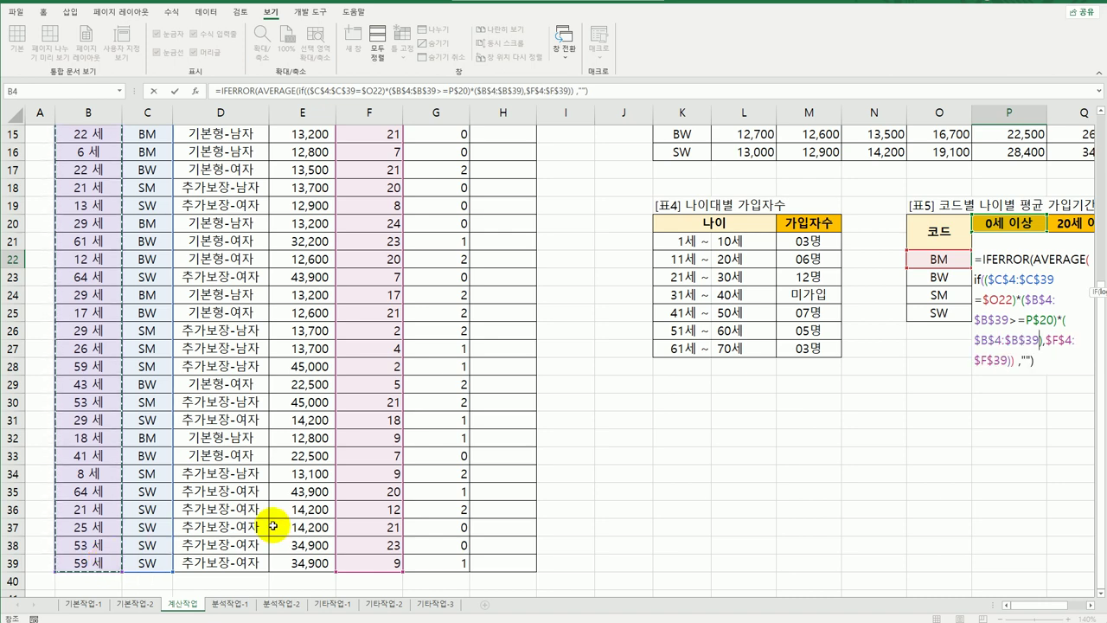
text(<)
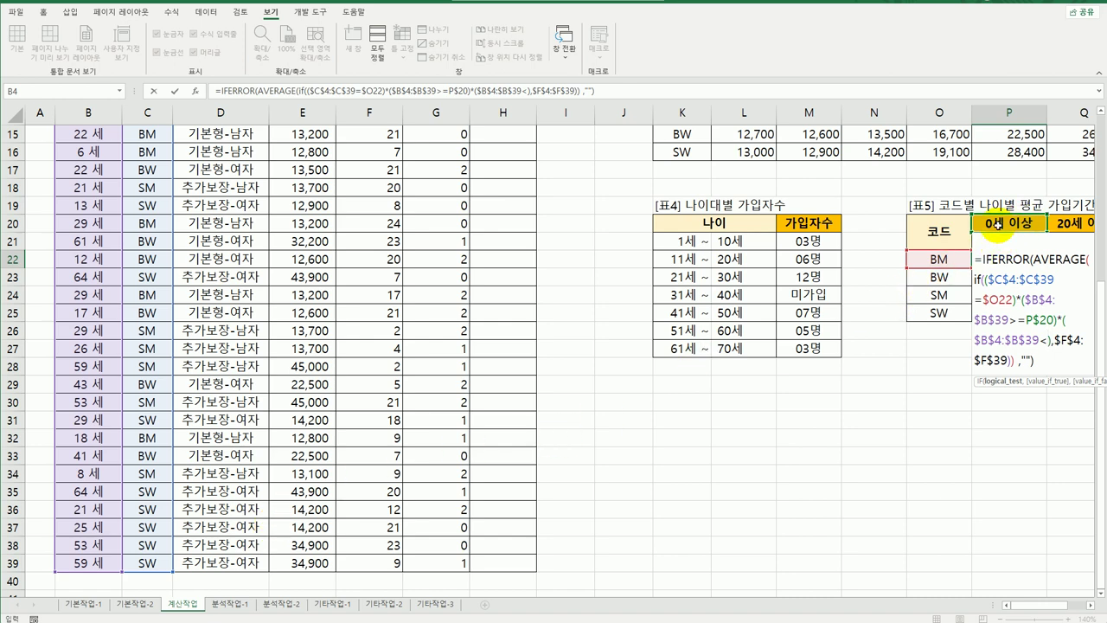
- Complete the third condition with the 20세 미만 header cell of 표5, row-locked as P$21
click(998, 223)
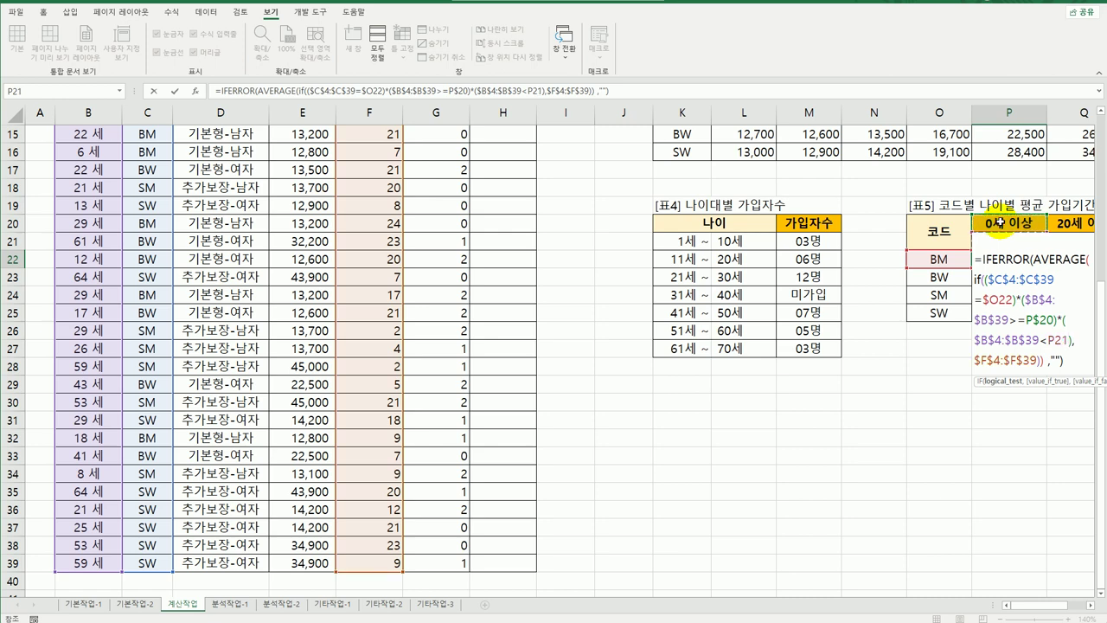
click(1010, 247)
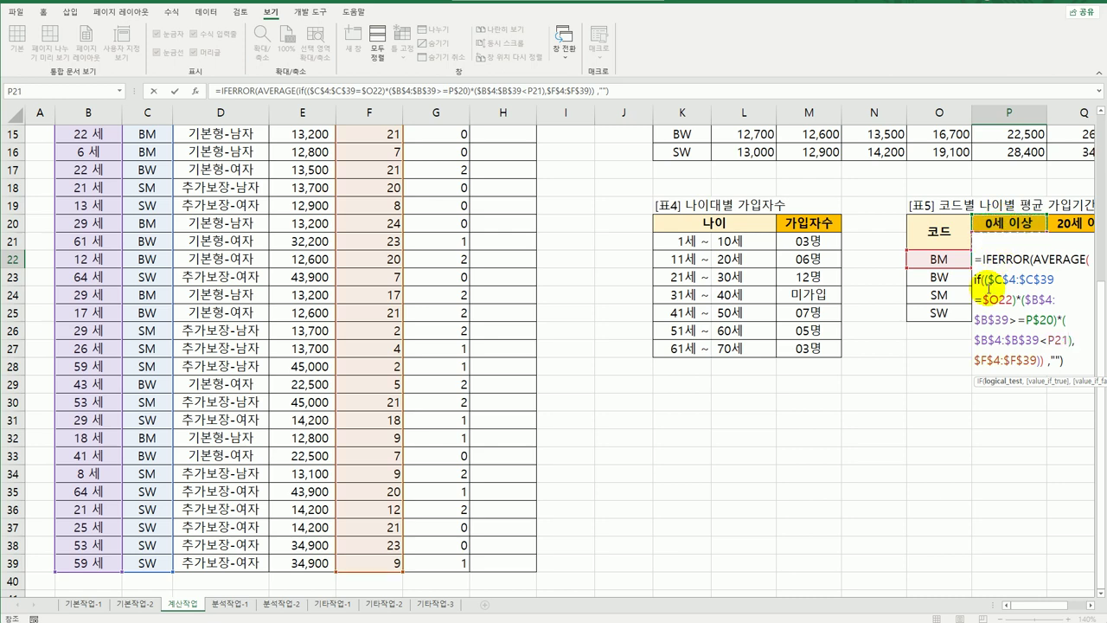
drag(1042, 606, 1057, 603)
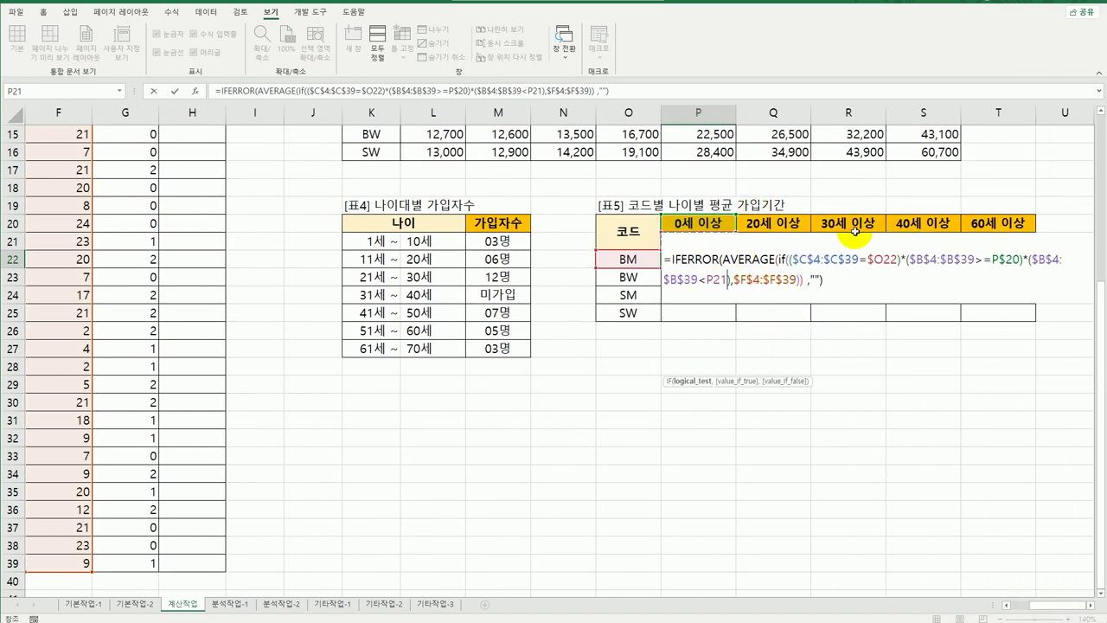
key(F4)
key(F4)
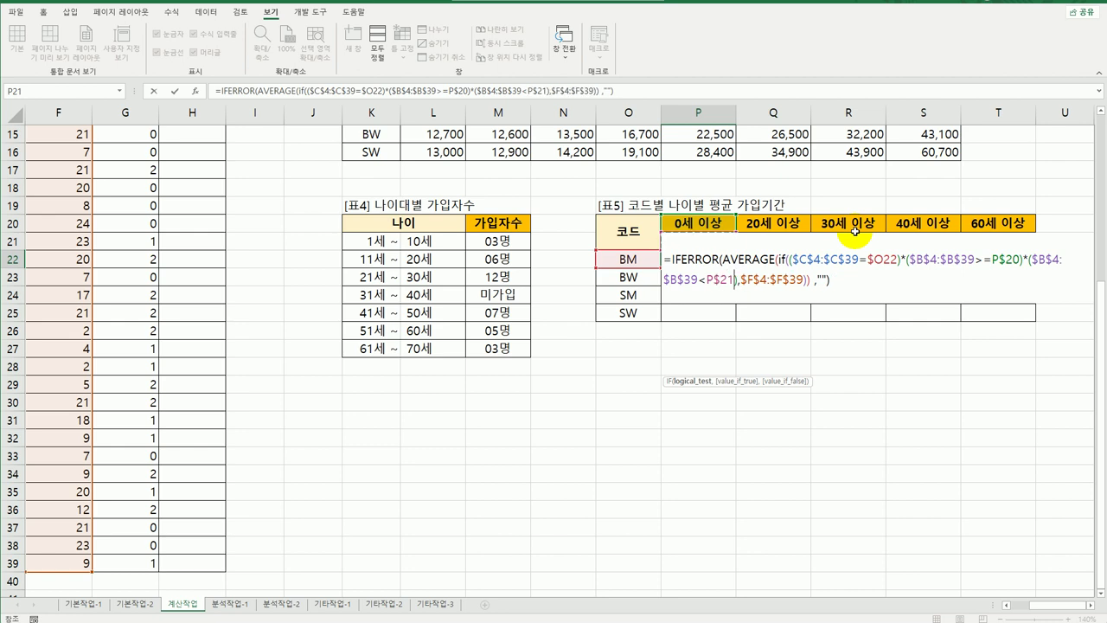
- Commit the P22 formula as an array formula and fill it across 표5 through T25
click(828, 281)
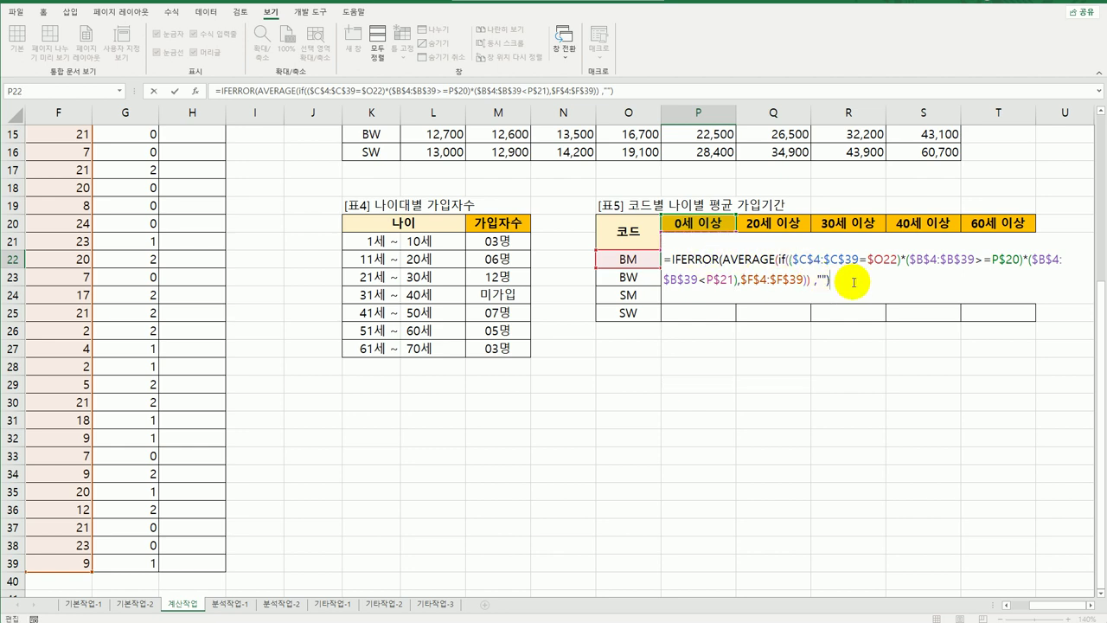
key(ctrl+shift+Return)
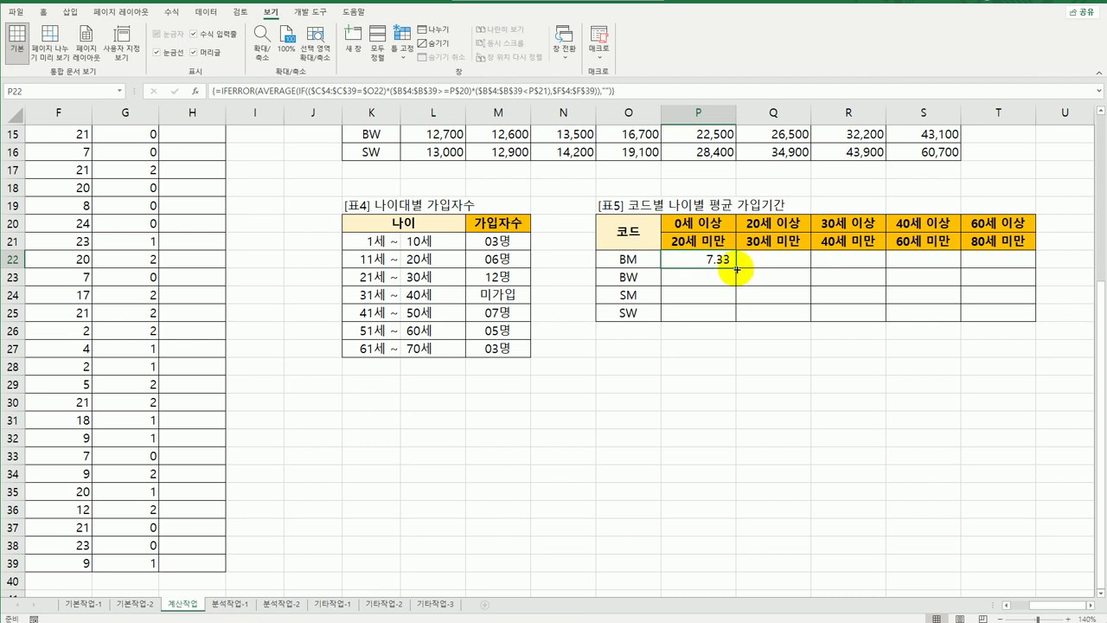
drag(736, 267, 1011, 321)
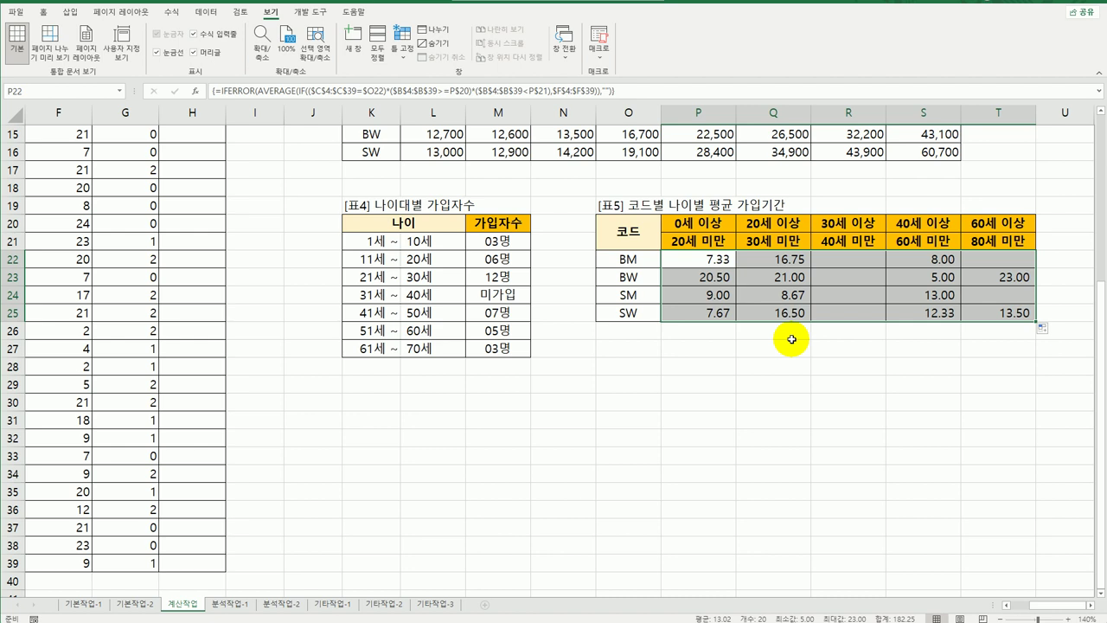
click(843, 263)
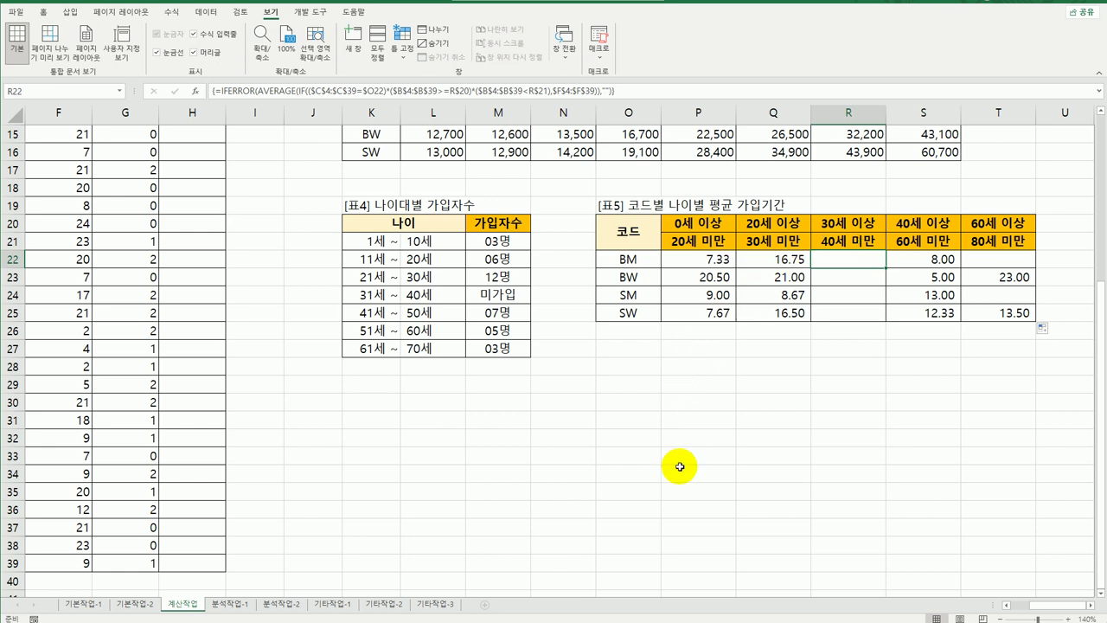
- Select the first 가입상태 cell, H4, and insert a new standard module in the Visual Basic editor
drag(1044, 604, 995, 604)
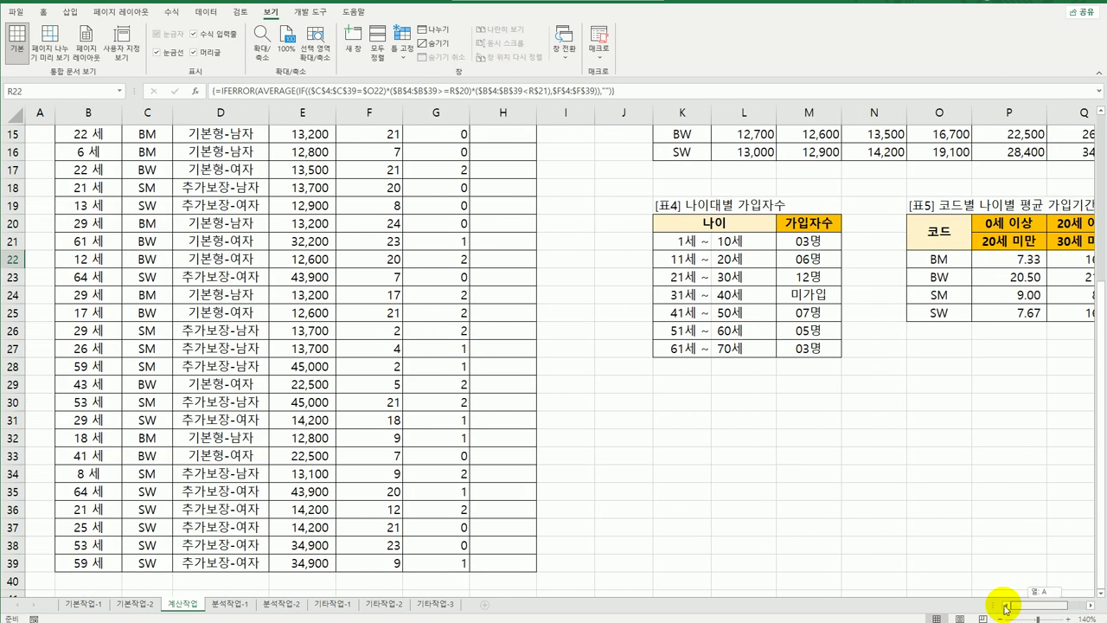
scroll(663, 416, up, 5)
click(499, 191)
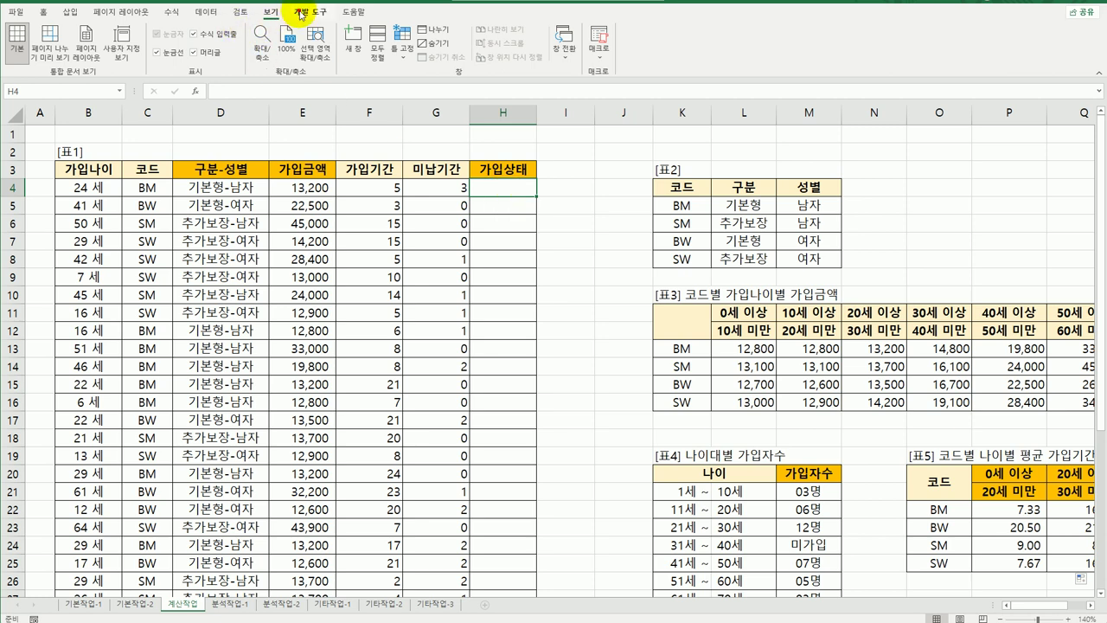
click(307, 12)
click(18, 47)
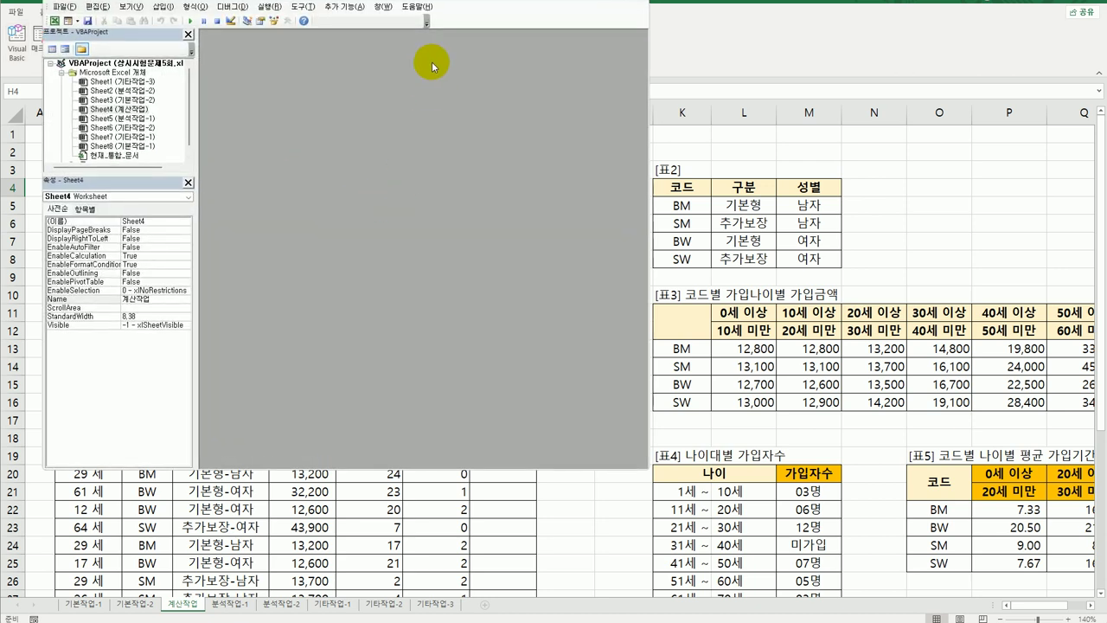
click(161, 7)
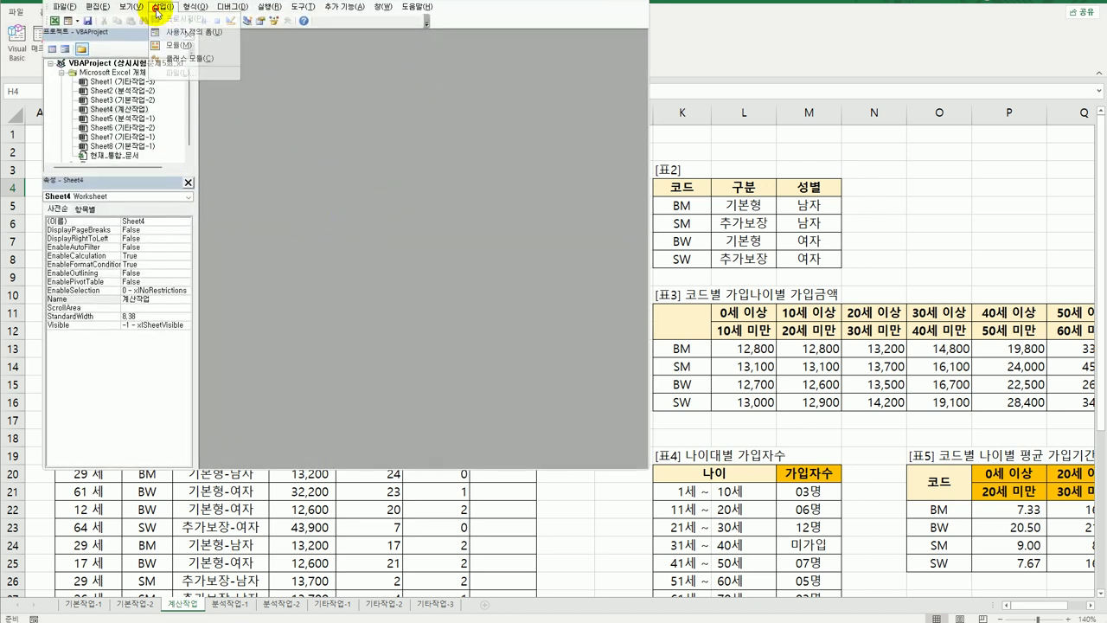
click(172, 49)
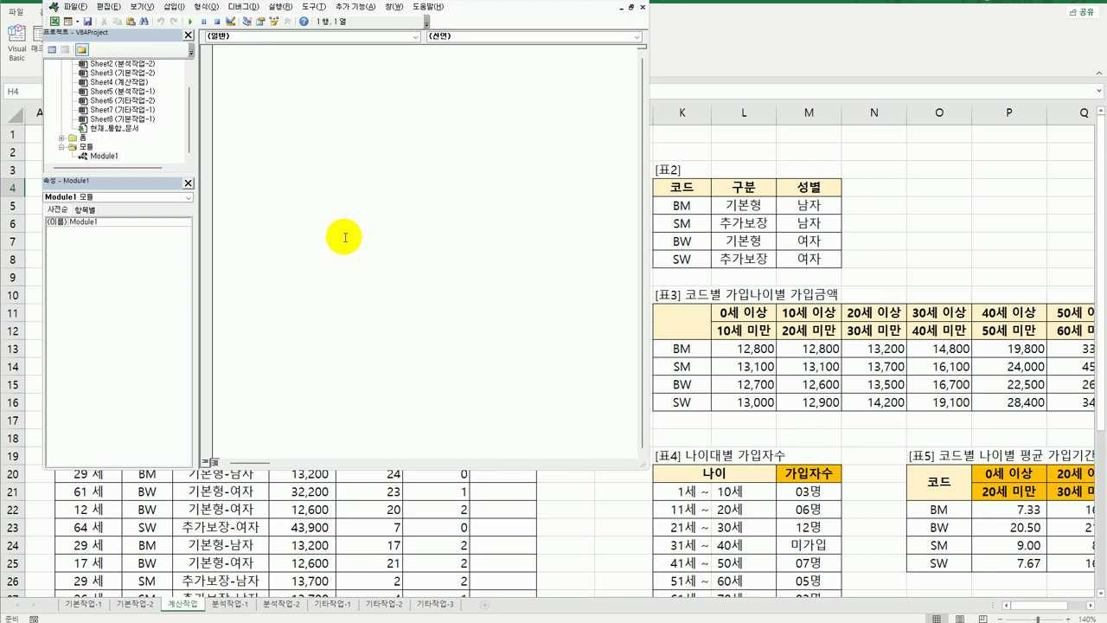
- Declare the public function fn가입상태 with the parameters 가입기간 and 미납기간
text(public function fn가입상태()
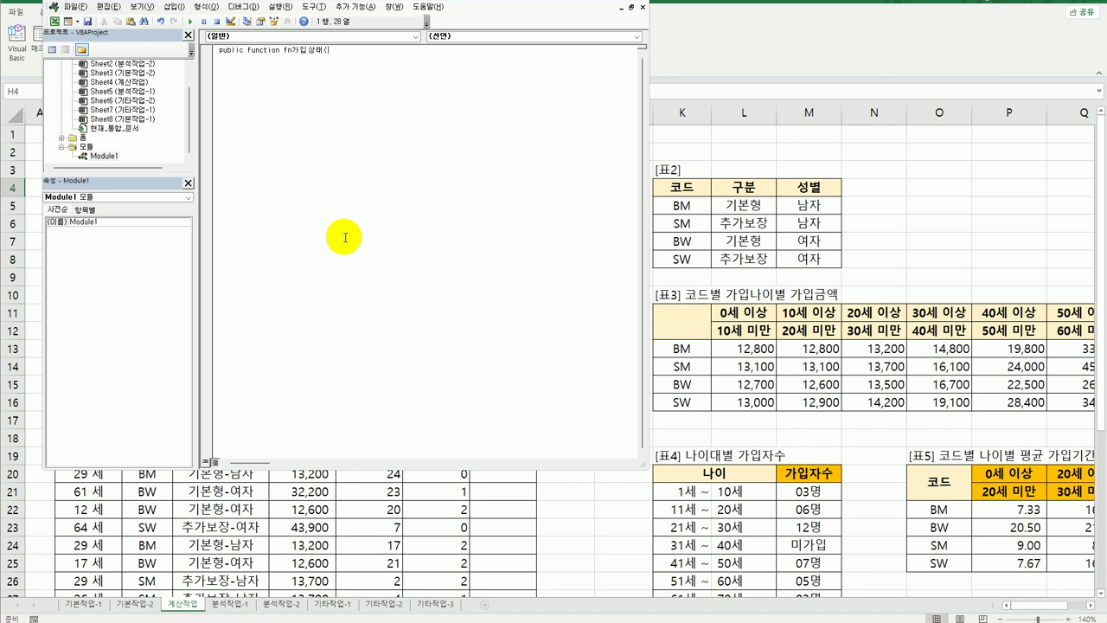
text(가입기간, 미납기간))
key(Return)
key(Return)
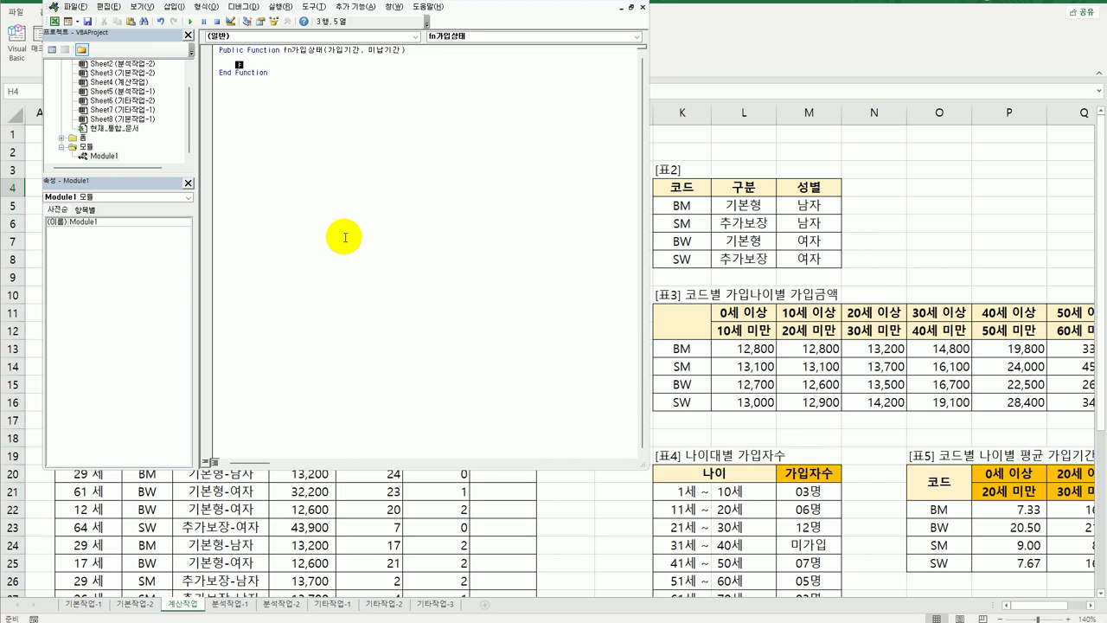
- Write the first If branch: when 미납기간 >= 가입기간, fn가입상태 returns "해지예상", with the assignment line indented
text(if 미납기간 >= 가입기간 Then)
key(Return)
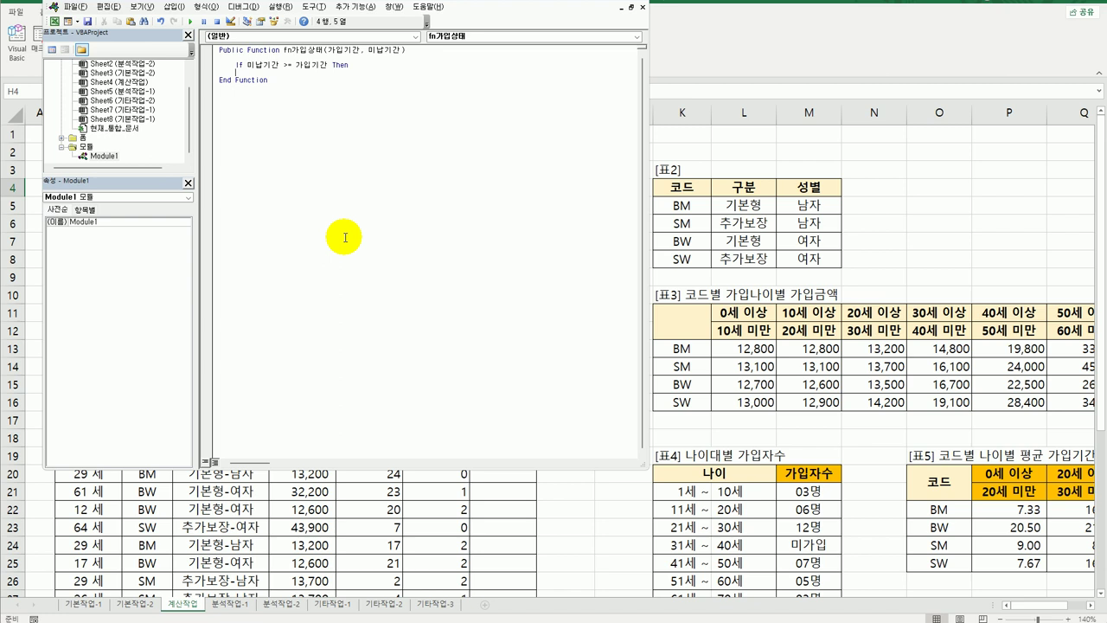
text(fn가입상태 = "해지예상")
key(Return)
key(Up)
key(Tab)
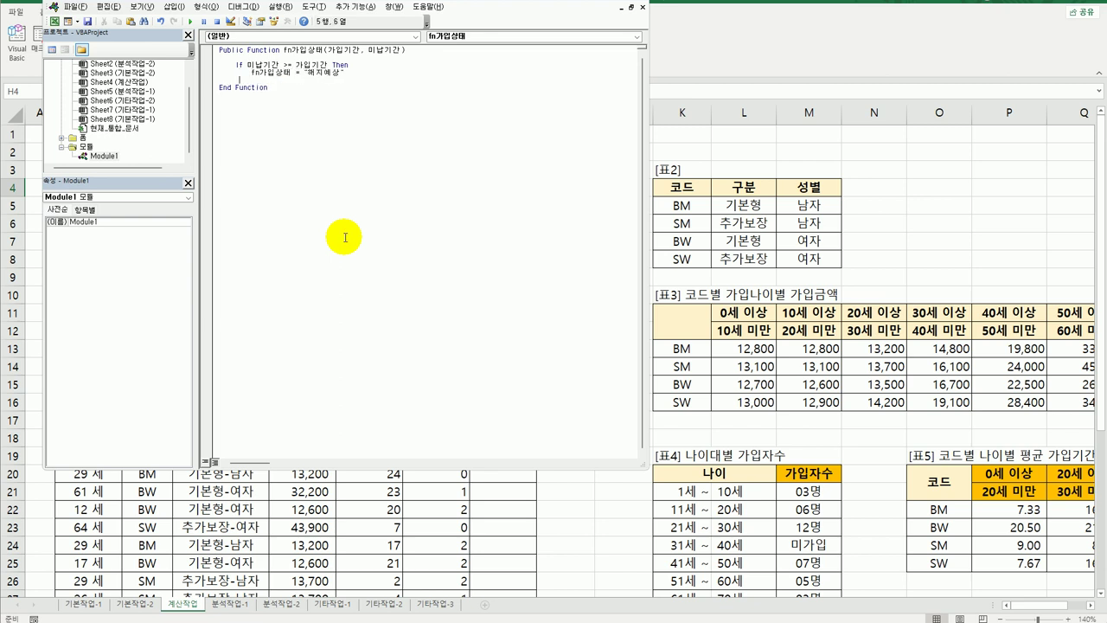
- Add an ElseIf condition testing 미납기간 = 0
key(BackSpace)
text(elseif)
text(al)
text(납기간 )
text(= 0)
text(Then)
key(Return)
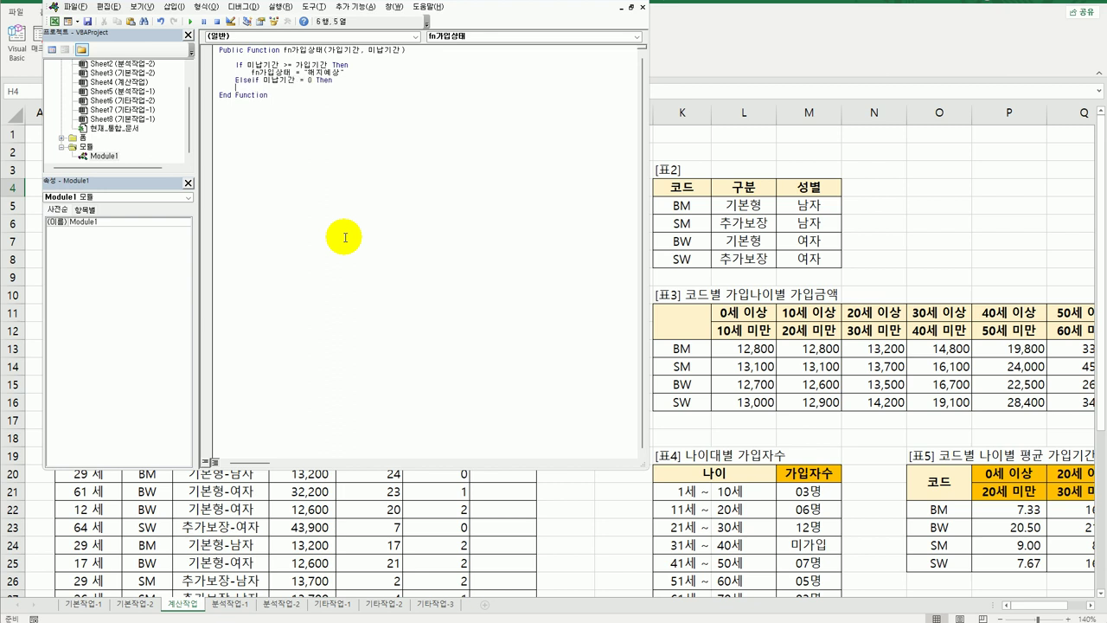
- Copy the fn가입상태 assignment line under the 미납기간 = 0 condition and change its text to "정상"
key(Up)
key(shift+End)
key(ctrl+c)
key(Down)
key(Down)
key(Tab)
key(ctrl+v)
key(Left)
key(shift+Left)
key(shift+Left)
key(shift+Left)
key(shift+Left)
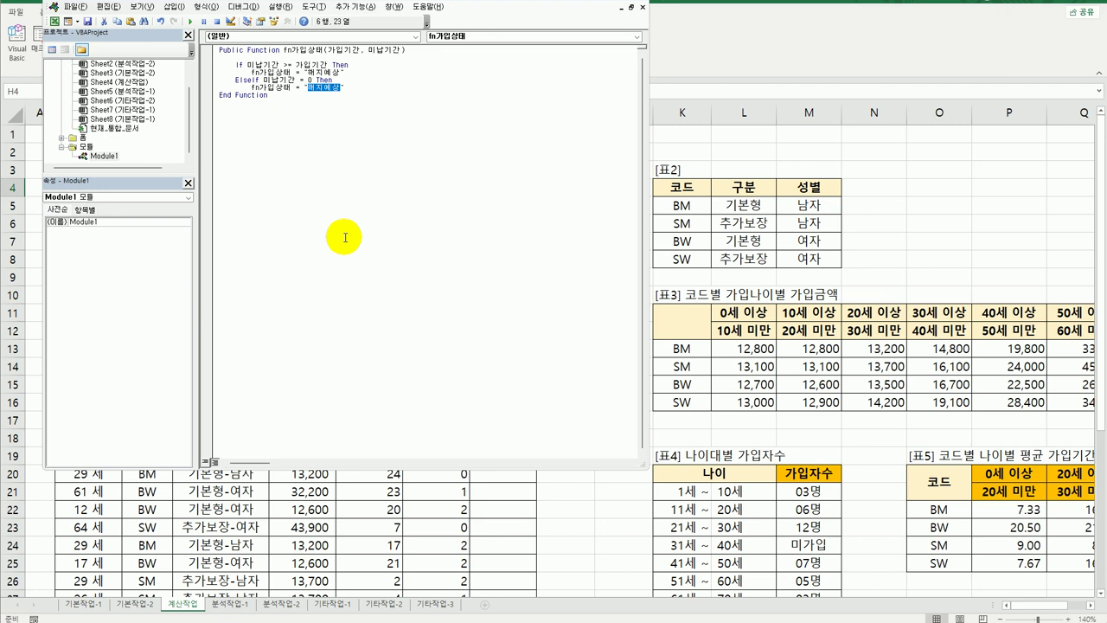
text(정상)
key(Return)
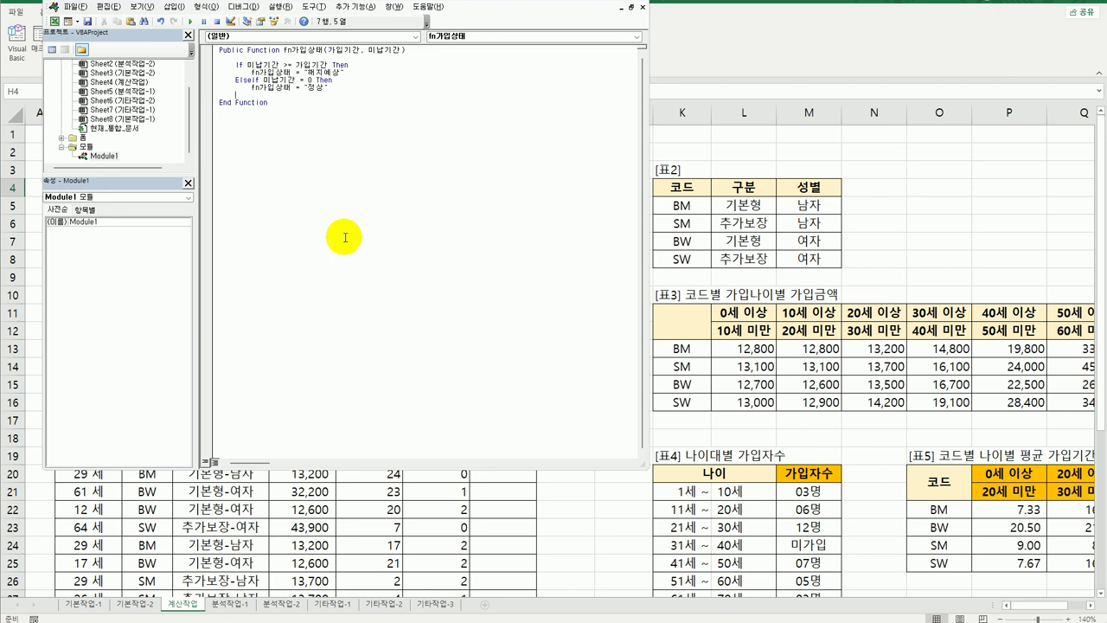
- Duplicate the two-line ElseIf block for 미납기간 = 0 directly below itself
key(Up)
key(Home)
key(shift+Down)
key(shift+End)
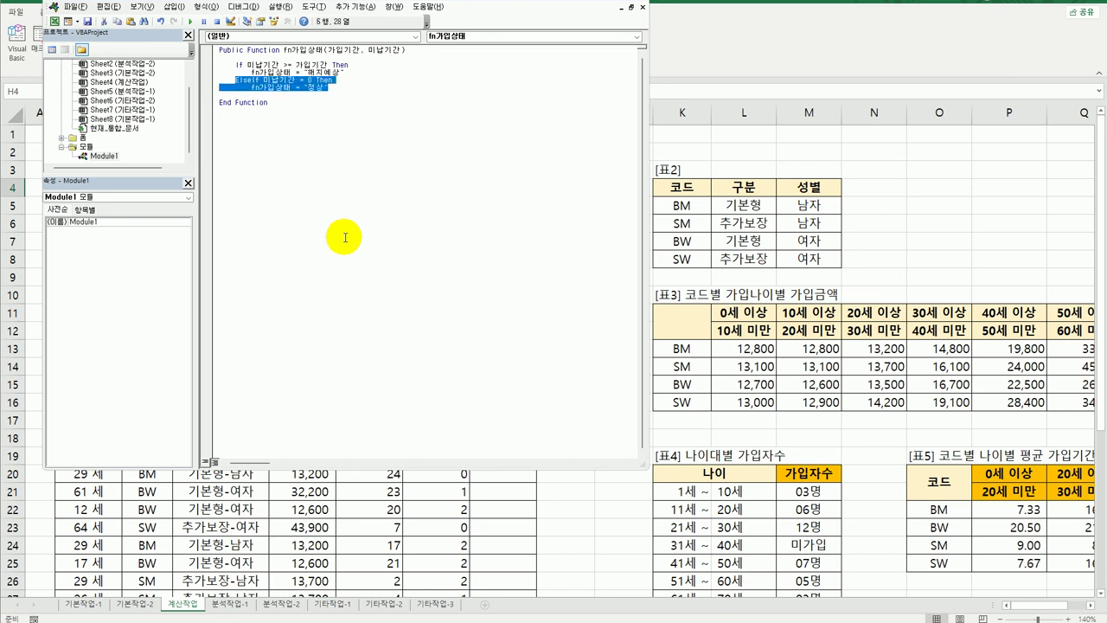
key(ctrl+c)
key(Down)
key(ctrl+v)
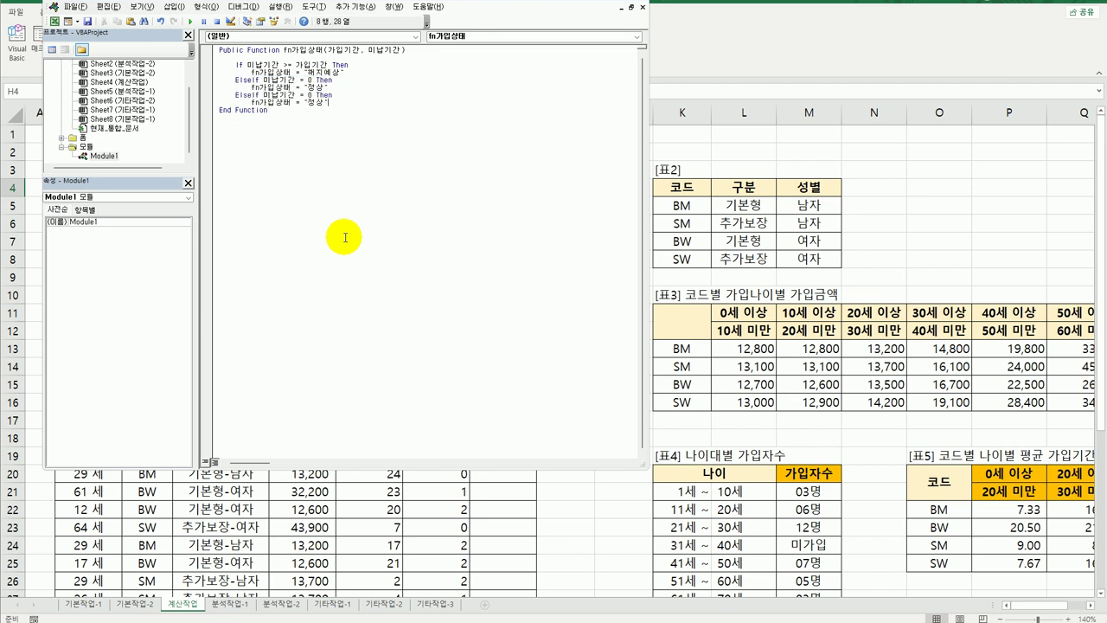
- Change the duplicated ElseIf block to test 미납기간 > 2 and return "휴면보험"
key(Left)
key(Left)
key(Left)
key(Left)
key(Left)
key(Left)
key(Left)
key(shift+Right)
key(shift+Right)
key(shift+Right)
key(shift+Right)
key(Right)
key(shift+Right)
text(<>)
key(Right)
key(shift+Right)
text(ㅎ)
text(ㅠ면보류)
text(험)
key(Delete)
key(Delete)
key(Return)
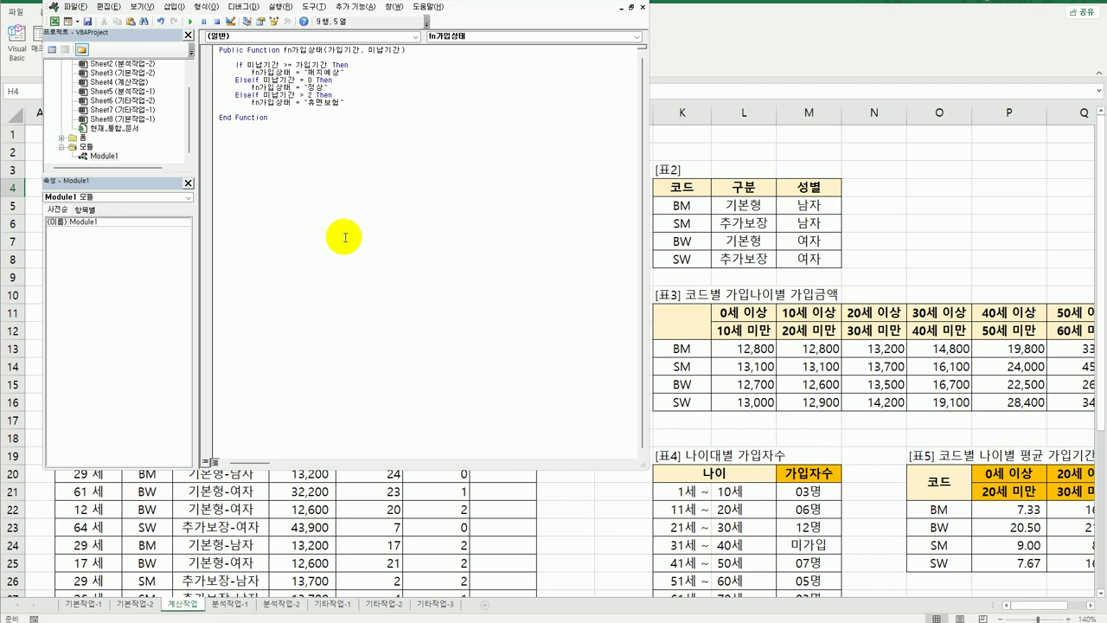
- Add an Else branch and paste a copy of the "휴면보험" assignment line beneath it
text(else)
key(shift+End)
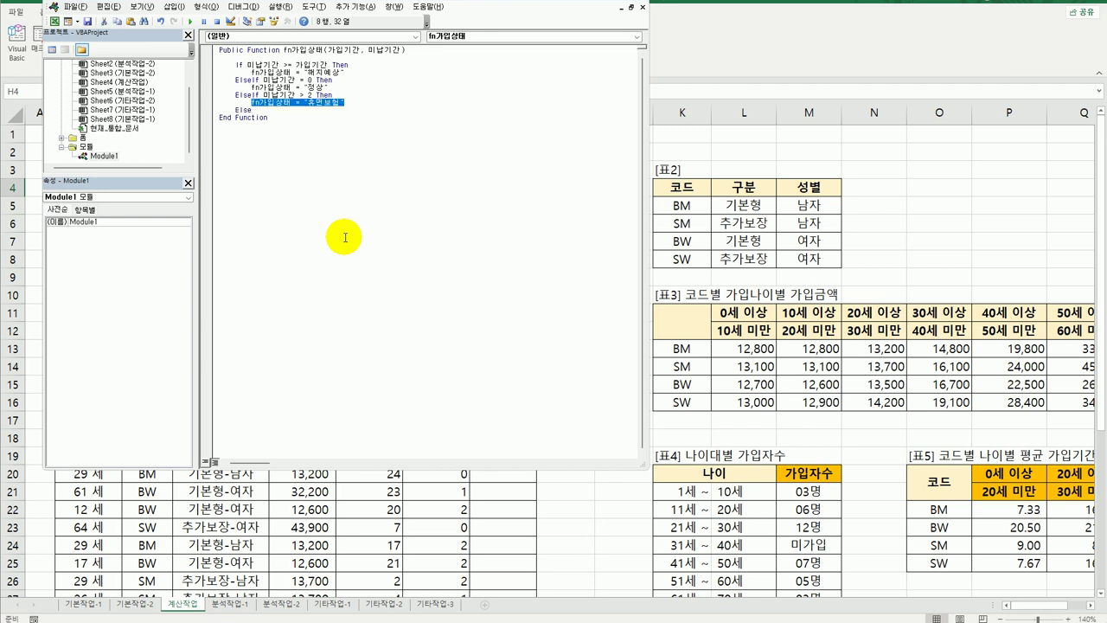
key(ctrl+c)
key(Down)
key(Return)
key(ctrl+v)
key(Home)
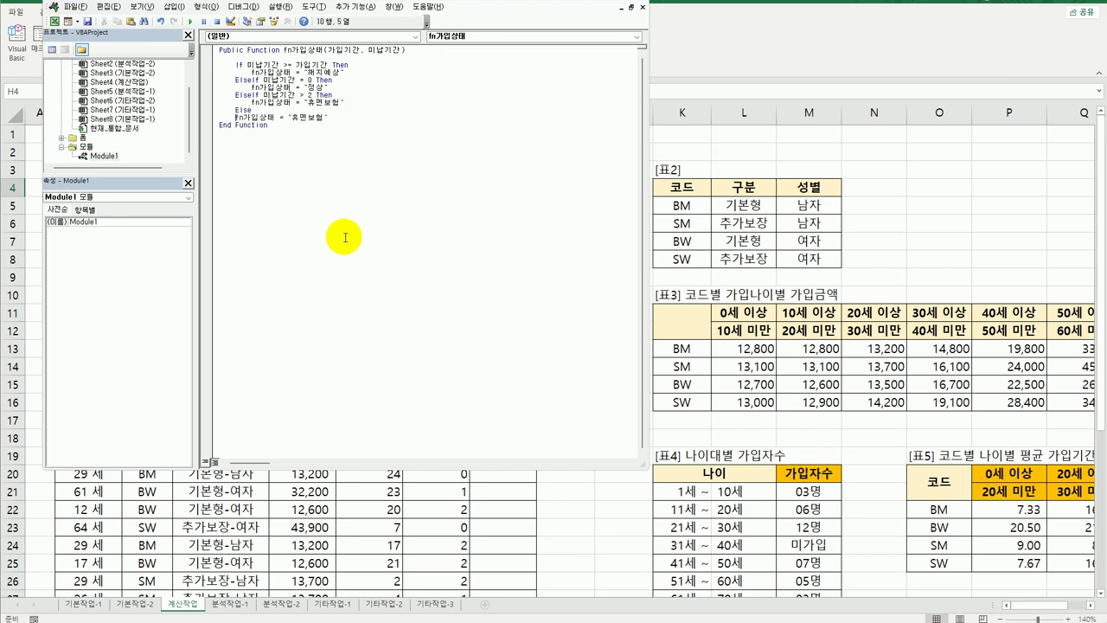
- Indent the Else branch's assignment and replace its value with 미납기간 & "개월미납"
key(Tab)
key(End)
key(shift+Left)
key(shift+Left)
key(shift+Left)
key(shift+Left)
key(shift+Left)
text(미납ㄱ)
text(기간 )
text(& )
text("개월미납)
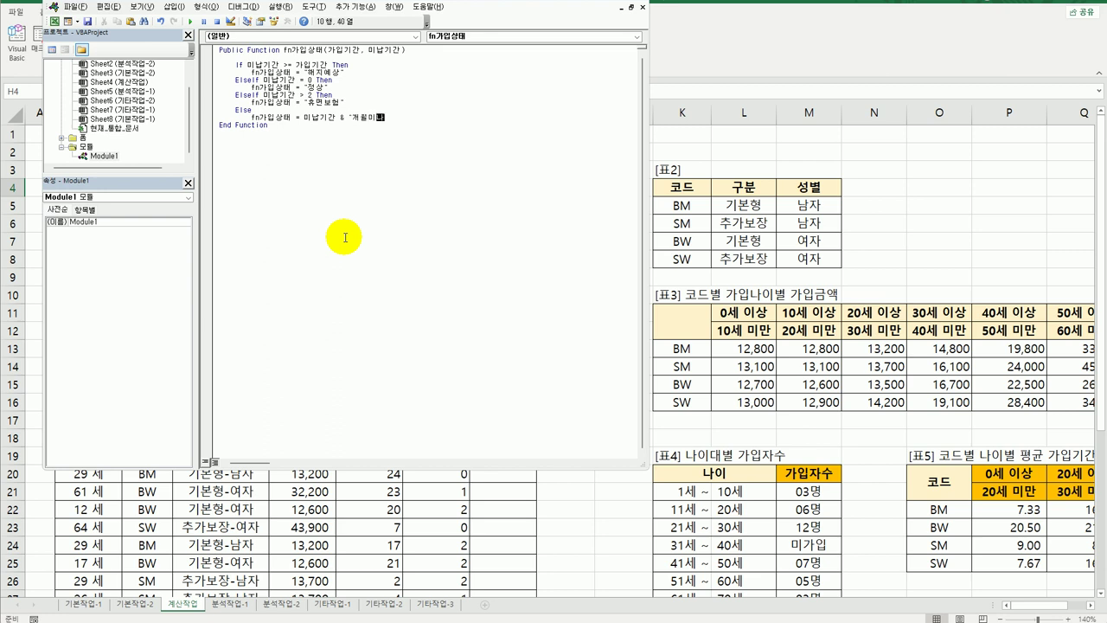
text(")
- Close the conditional block with End If and return from the code editor to the worksheet
key(Return)
text(end if)
key(Return)
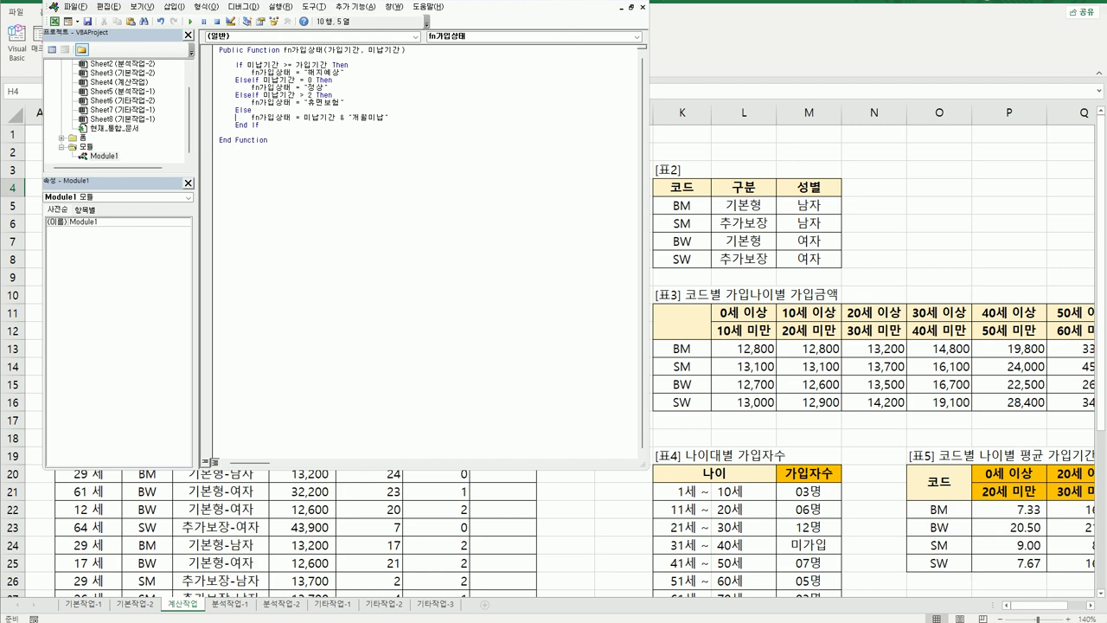
key(alt+q)
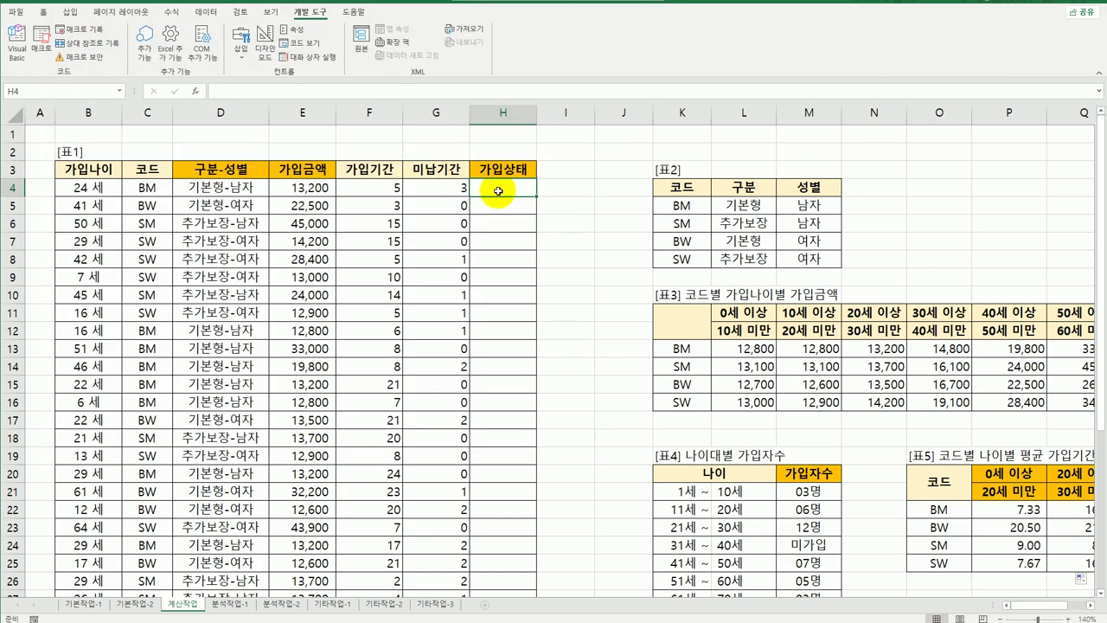
- Insert the user-defined function fn가입상태 into cell H4 through the function wizard
click(196, 91)
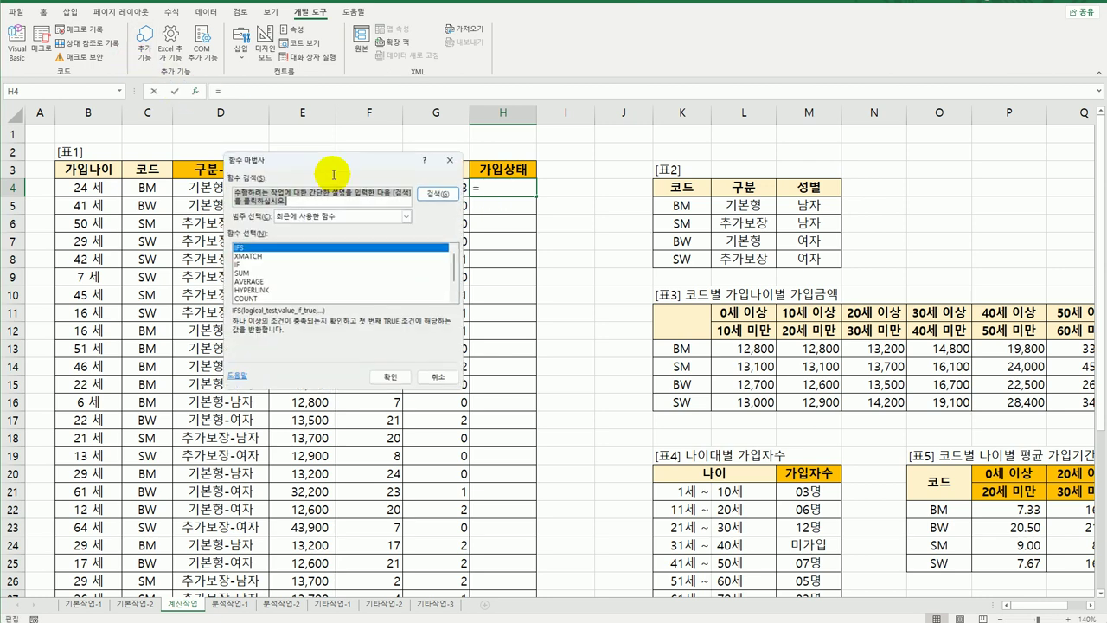
click(324, 214)
click(317, 331)
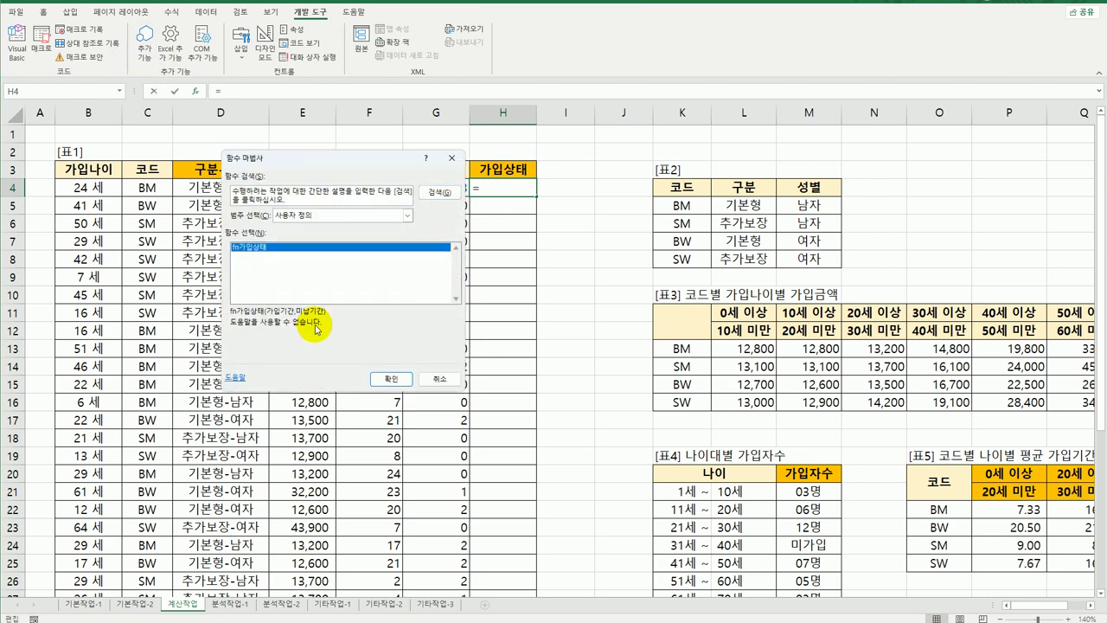
click(391, 379)
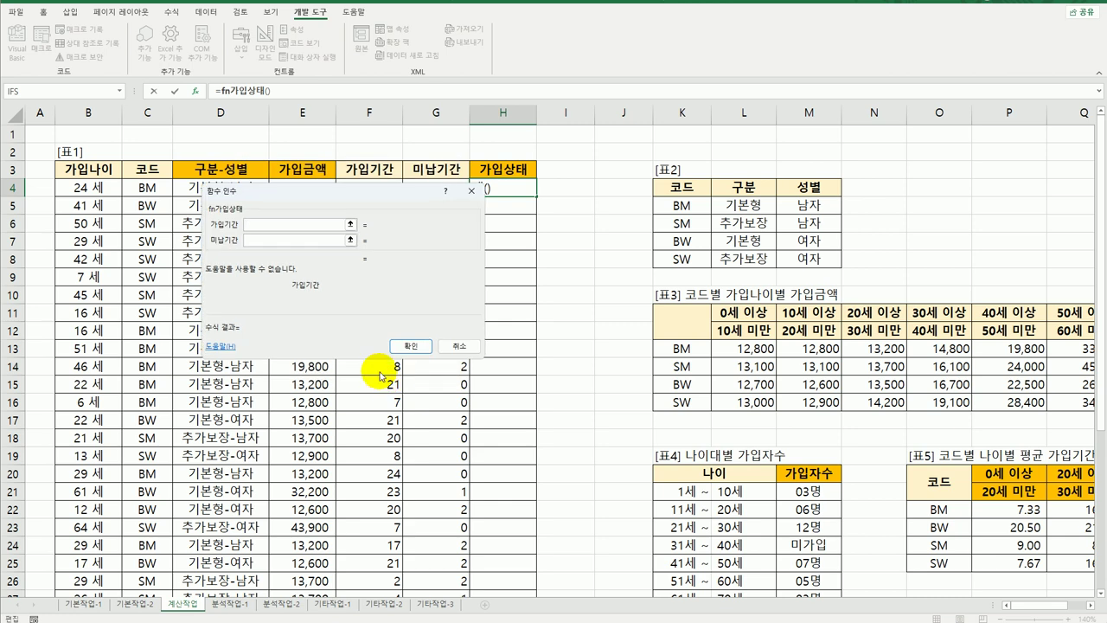
- Set the function's 가입기간 argument to F4 and 미납기간 to G4, then fill the formula down the 가입상태 column
drag(328, 191, 332, 271)
click(368, 189)
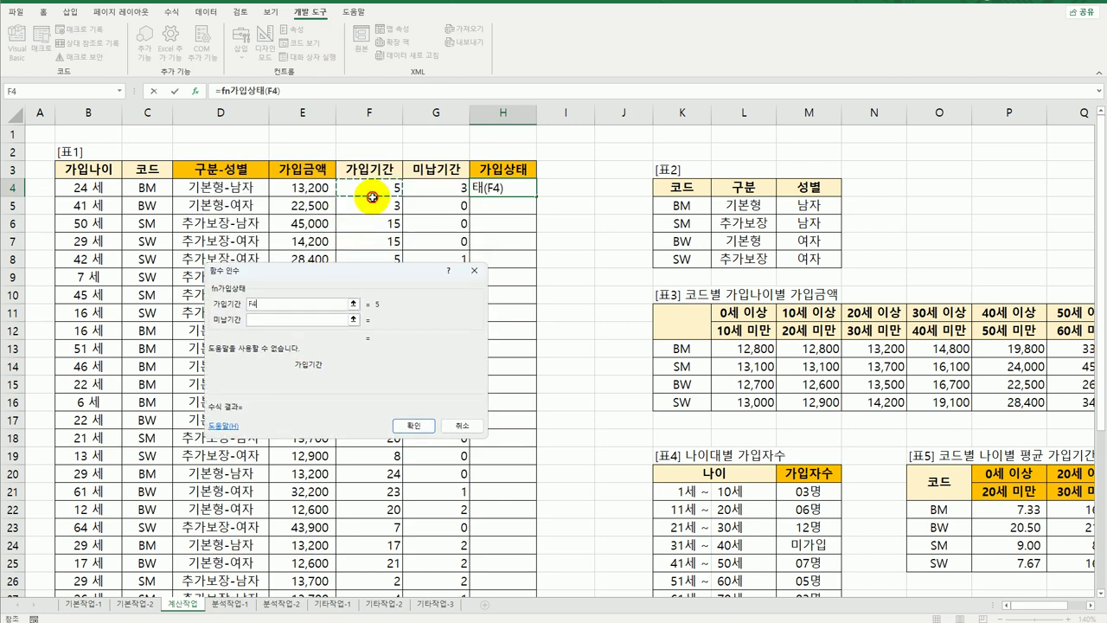
click(304, 319)
click(422, 187)
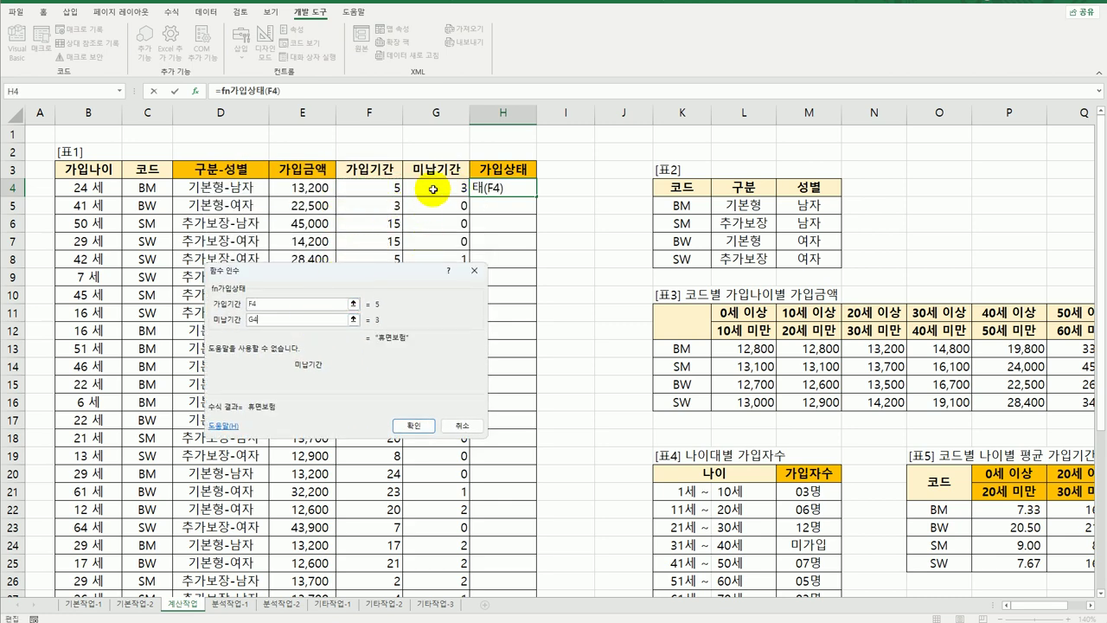
click(414, 426)
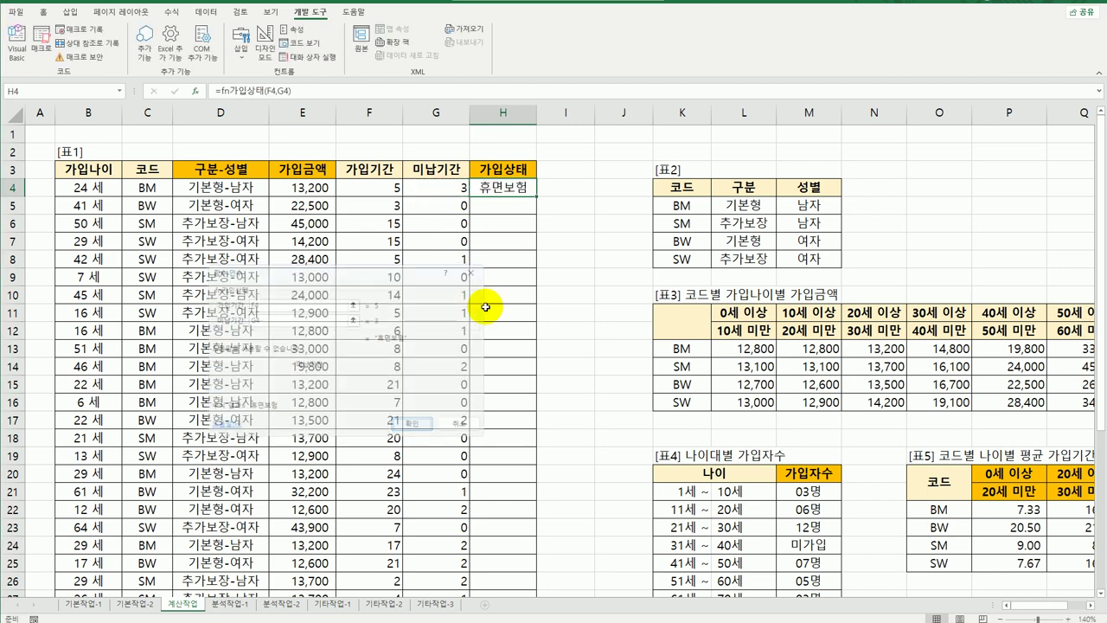
double_click(537, 195)
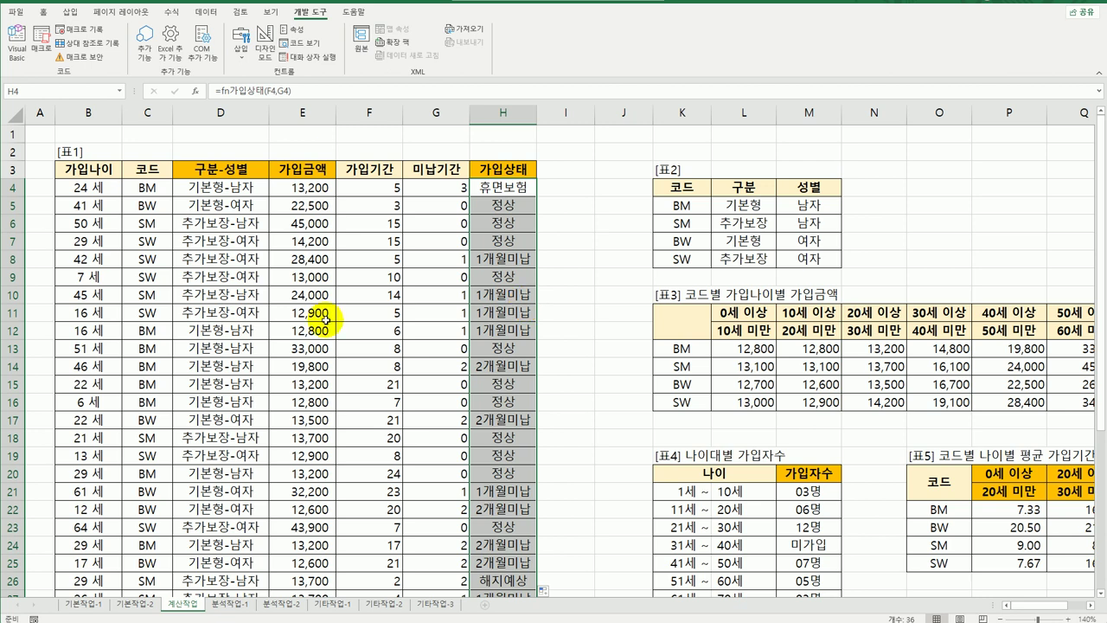
- Start creating a PivotTable at cell A3 of the 분석작업-1 sheet
click(230, 601)
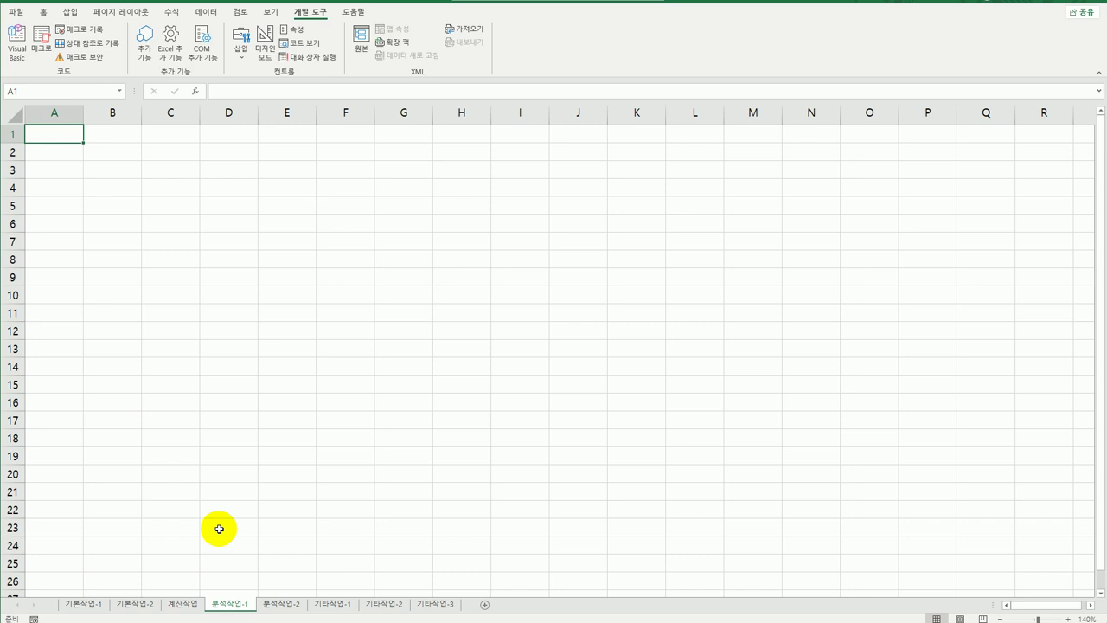
click(62, 166)
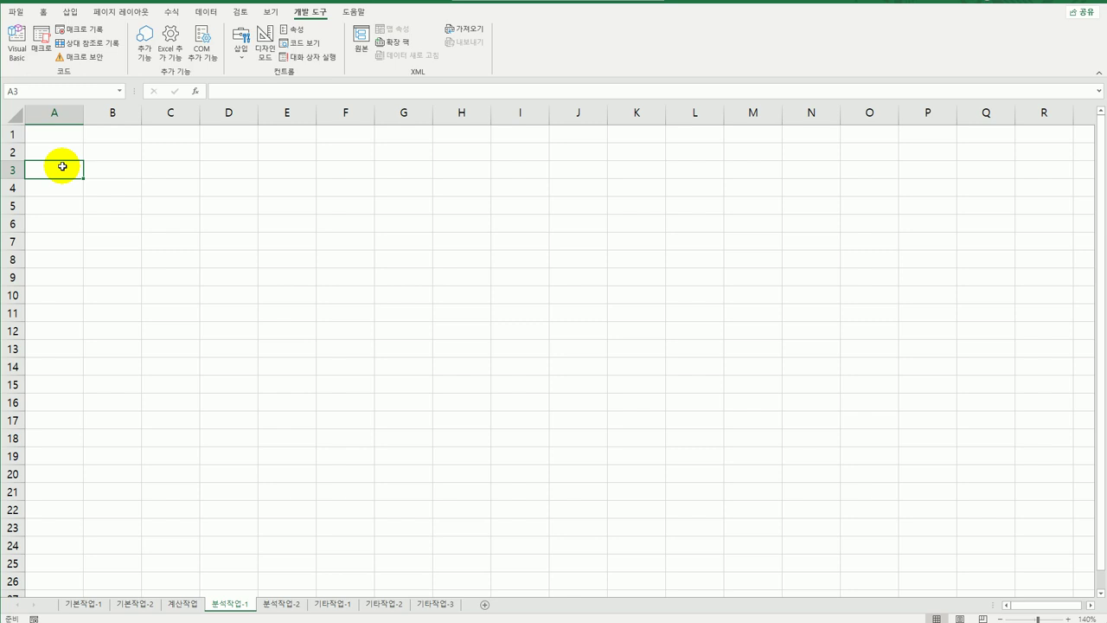
click(71, 12)
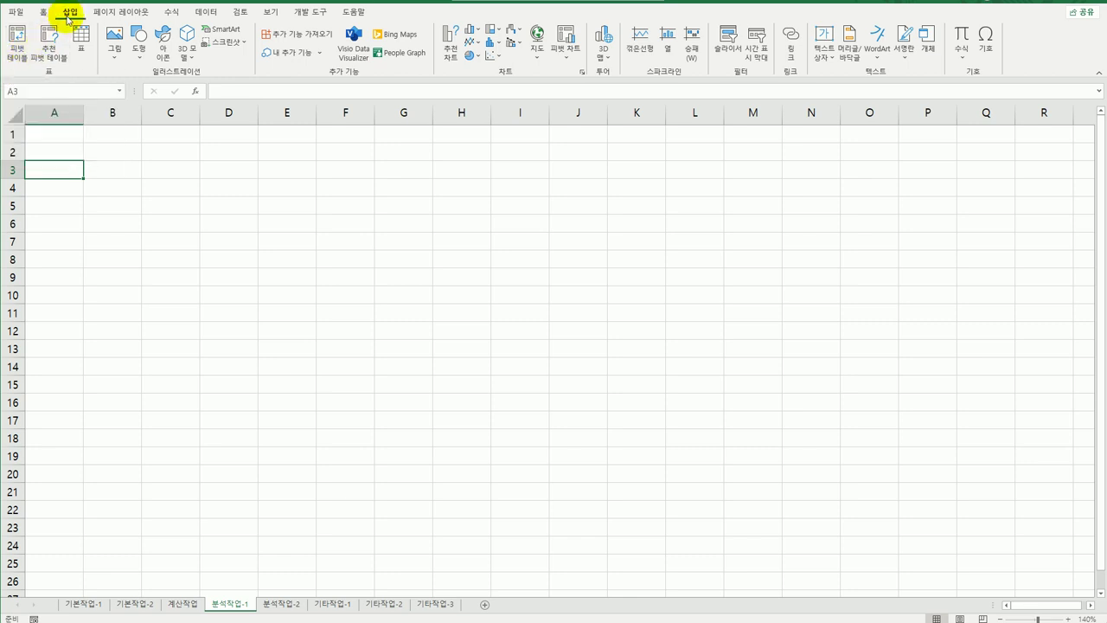
click(18, 54)
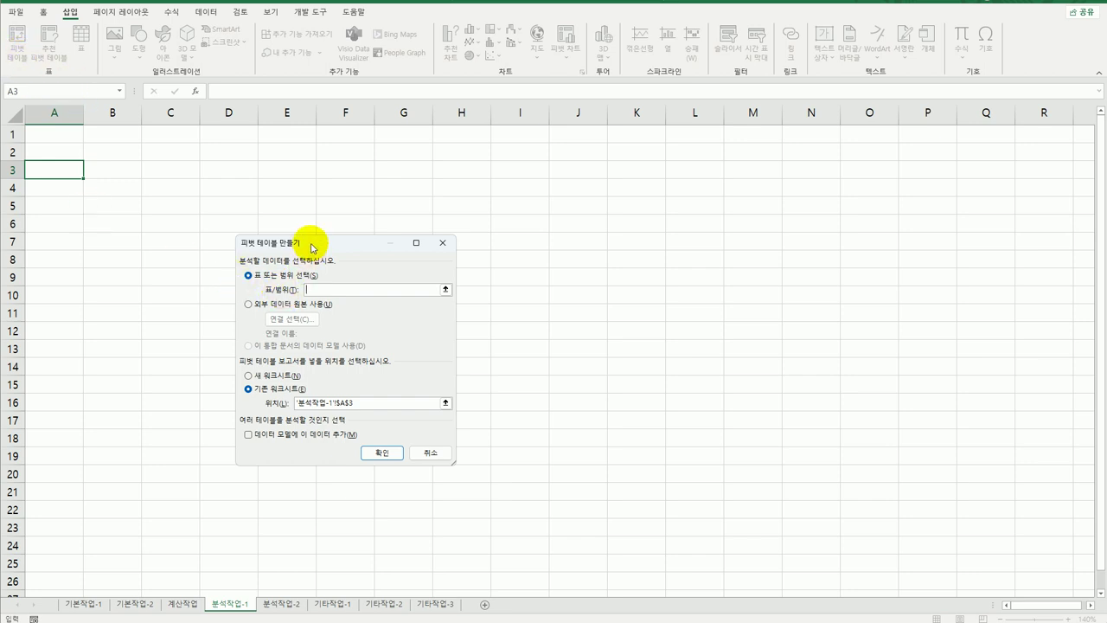
drag(312, 248, 290, 214)
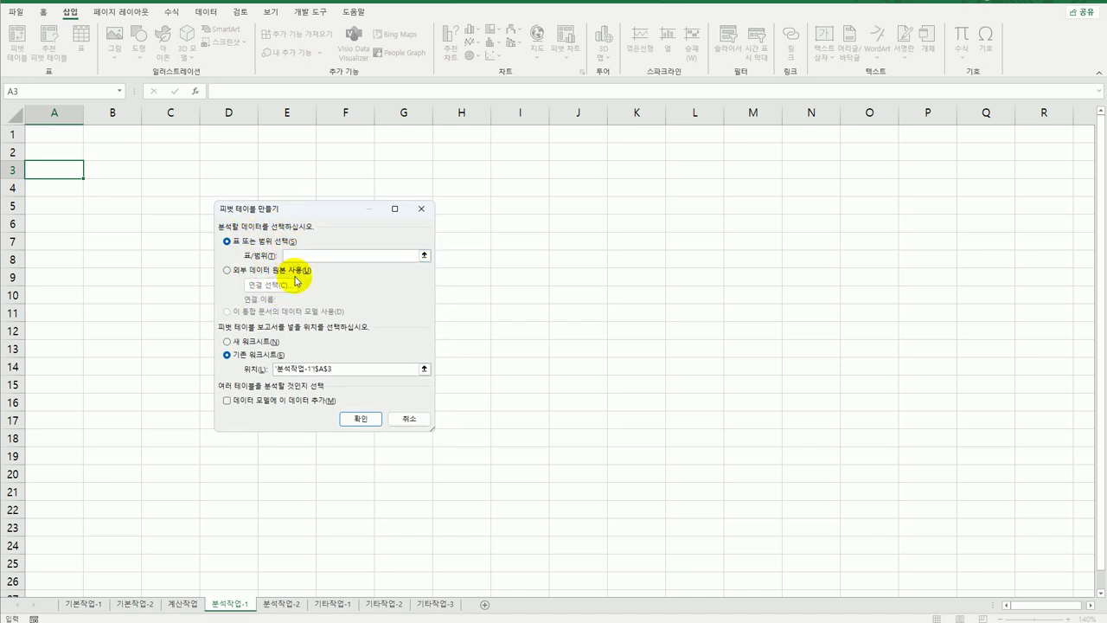
- Set the pivot table to use an external data source, enable adding it to the data model, and bring up the existing connections
click(240, 273)
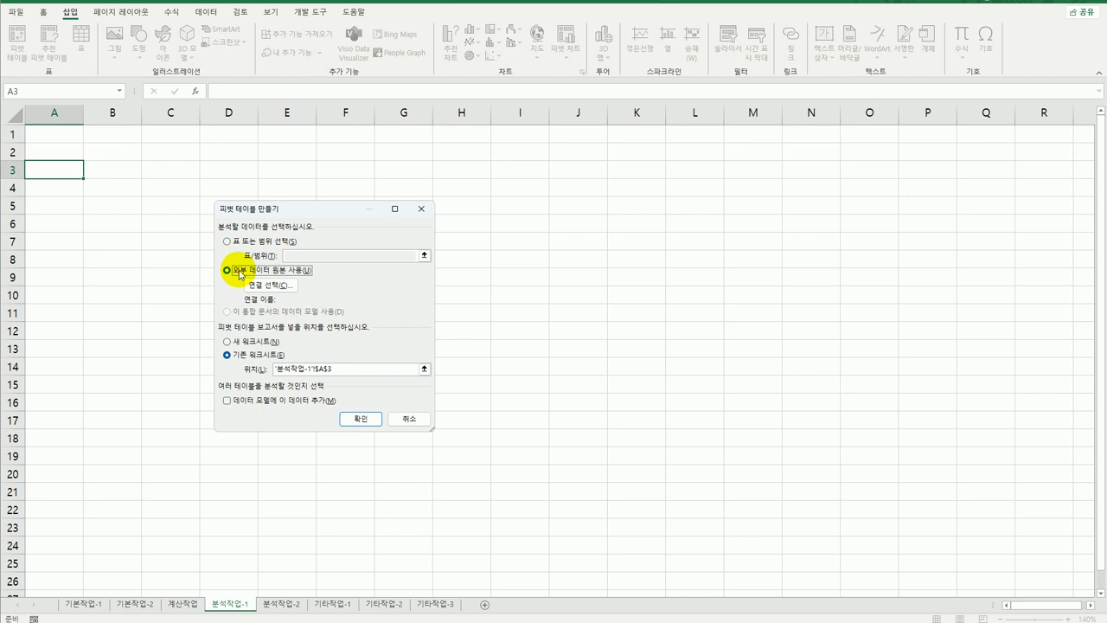
click(240, 404)
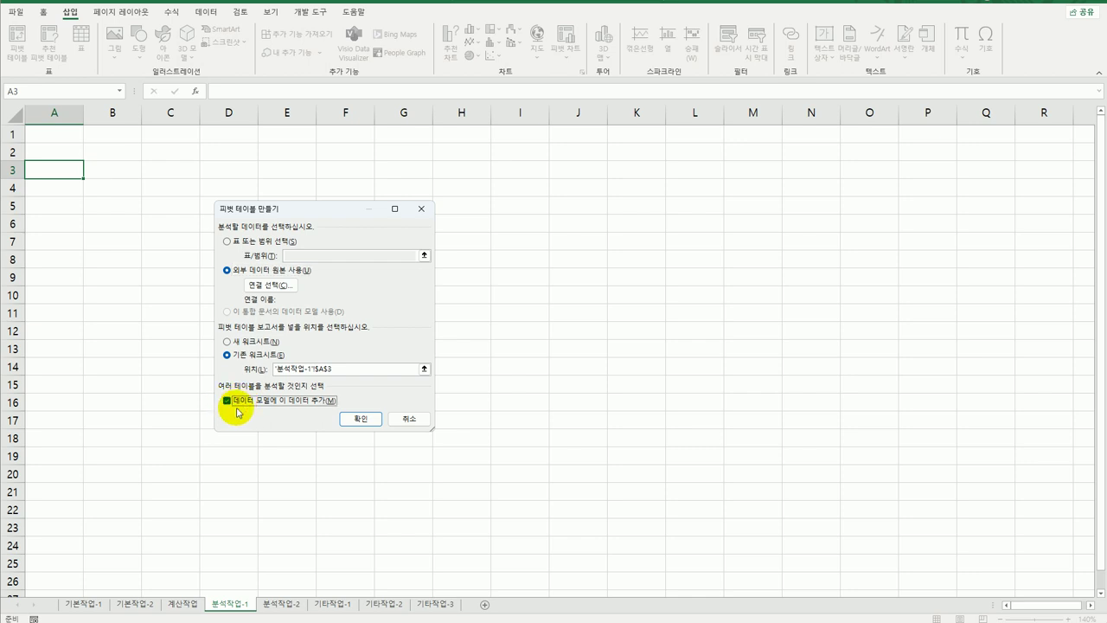
click(268, 288)
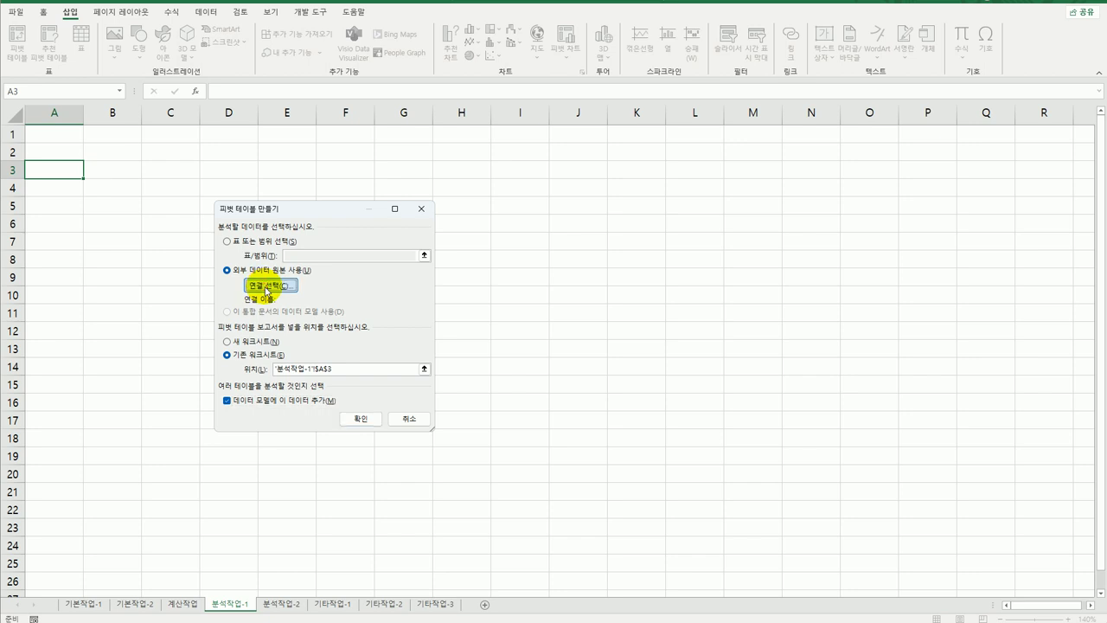
drag(328, 185, 500, 147)
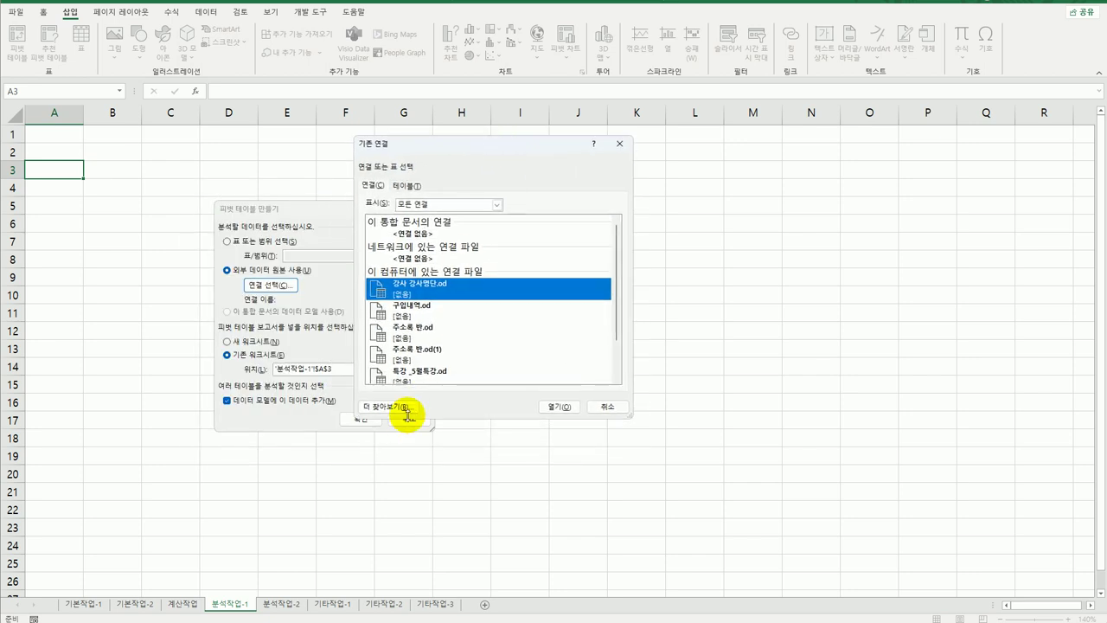
- Choose 출석부관리.csv from the C:\컴활1급\3권_문제집\스프레드시트 상시시험문제 folder as the data source
click(404, 408)
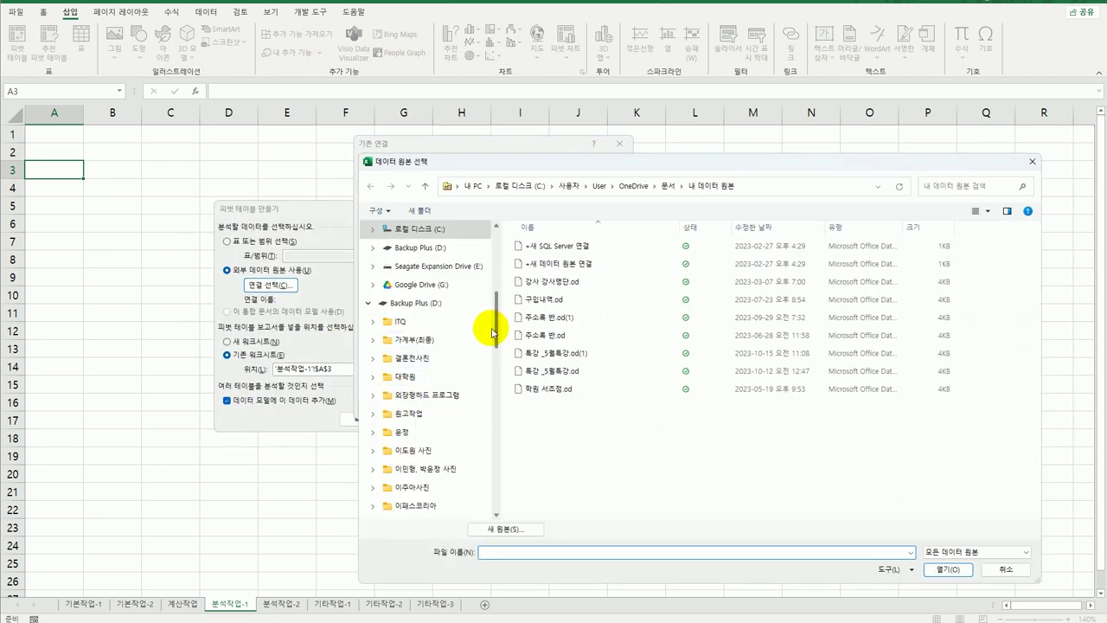
drag(493, 333, 505, 272)
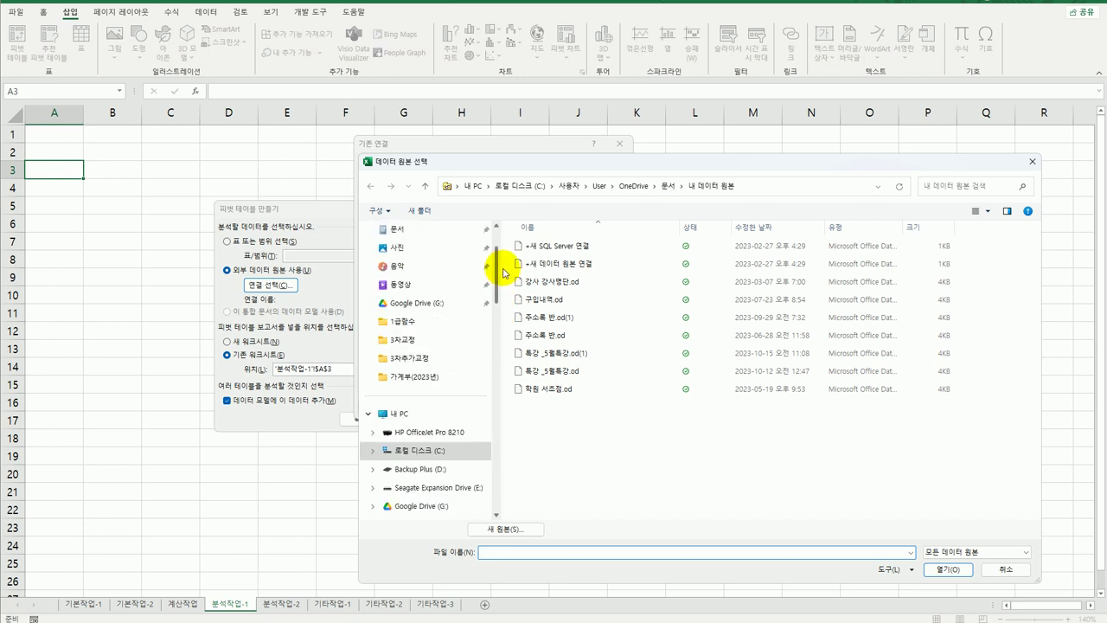
click(437, 450)
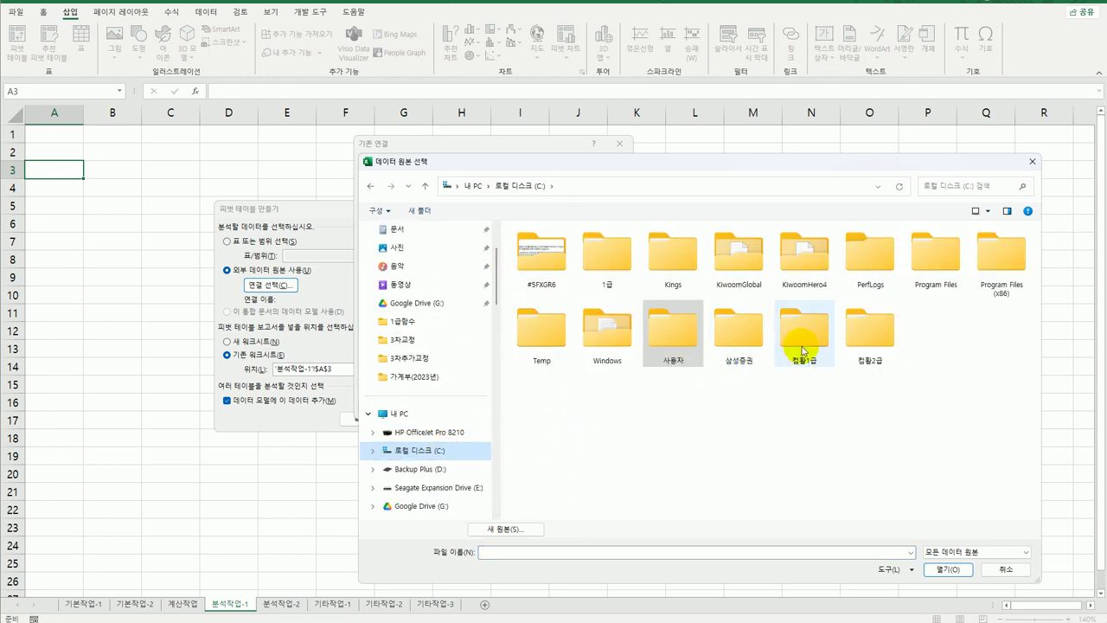
double_click(803, 350)
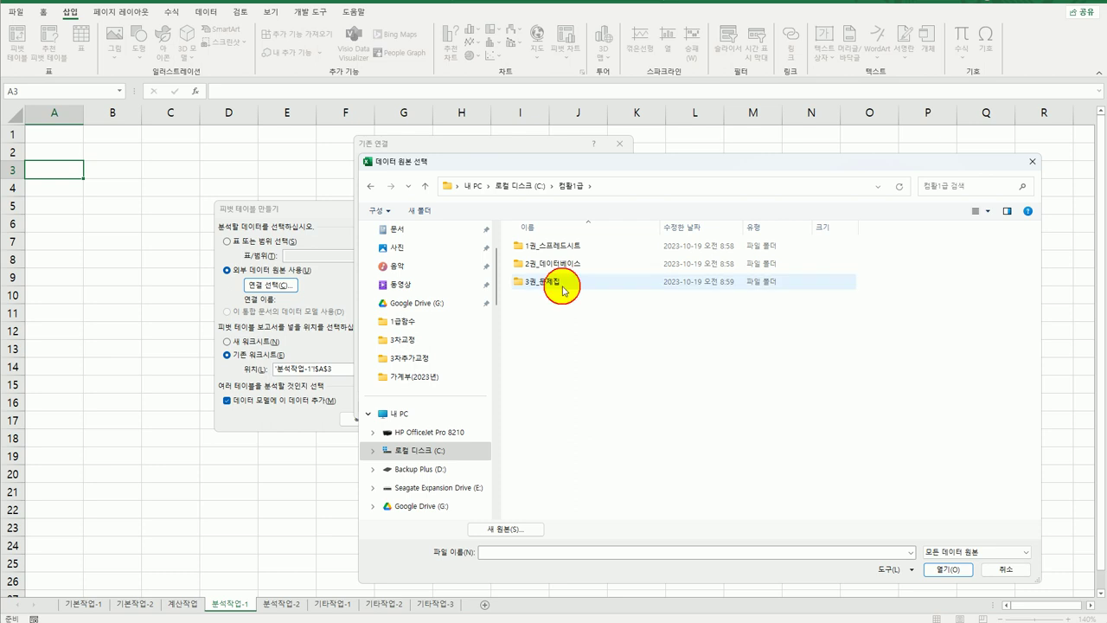
double_click(562, 288)
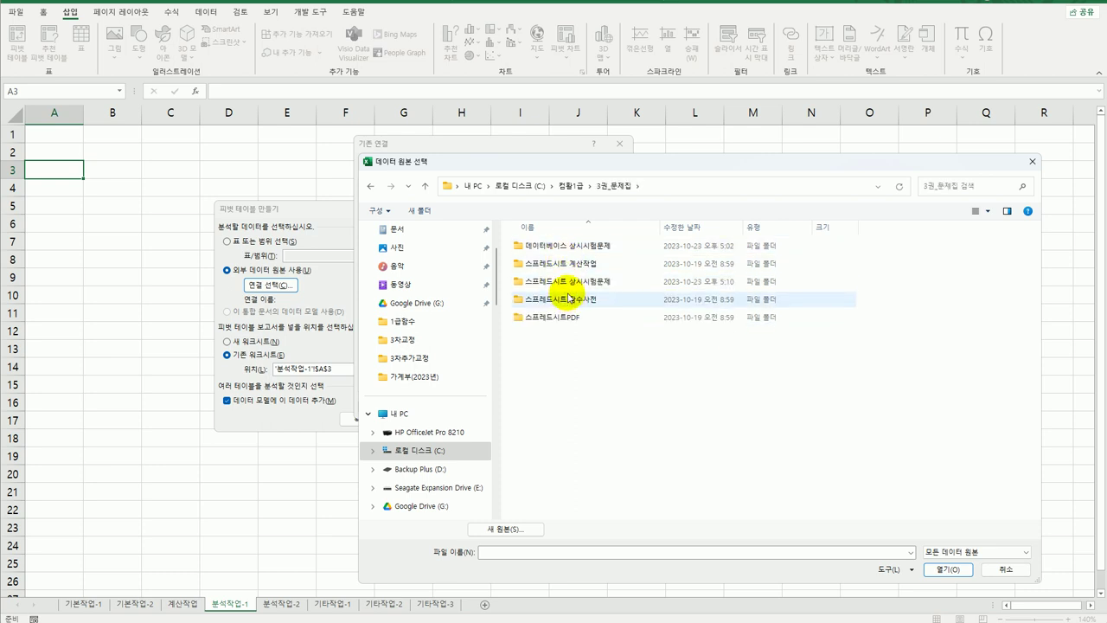
double_click(566, 281)
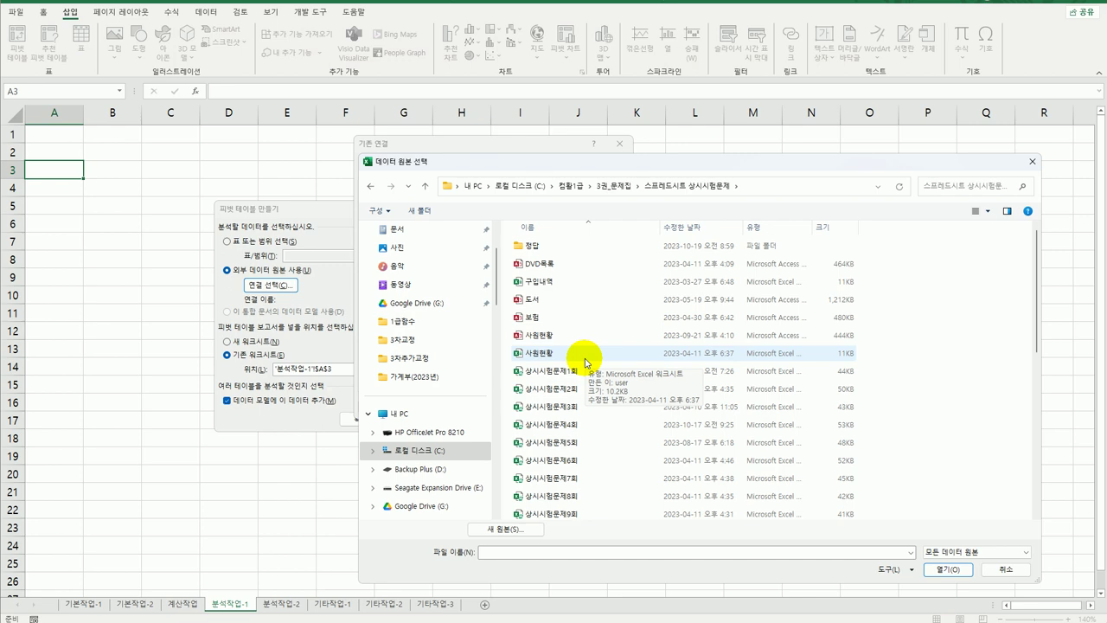
scroll(585, 361, down, 10)
click(558, 443)
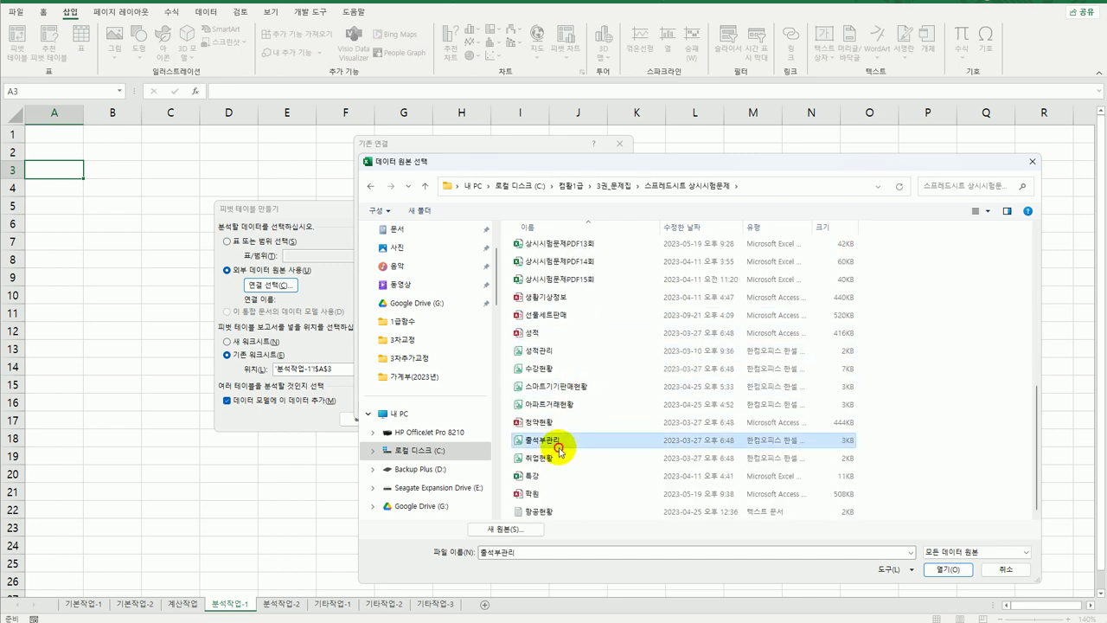
double_click(558, 449)
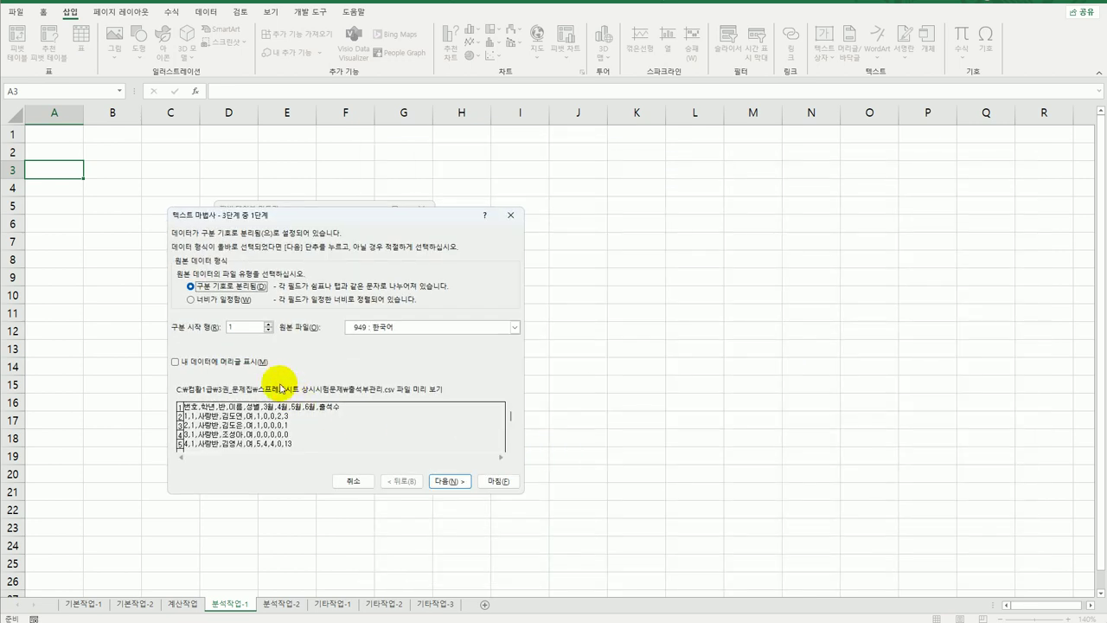
- Treat the first row of the delimited text as headers and use the comma instead of the tab as the delimiter
click(213, 367)
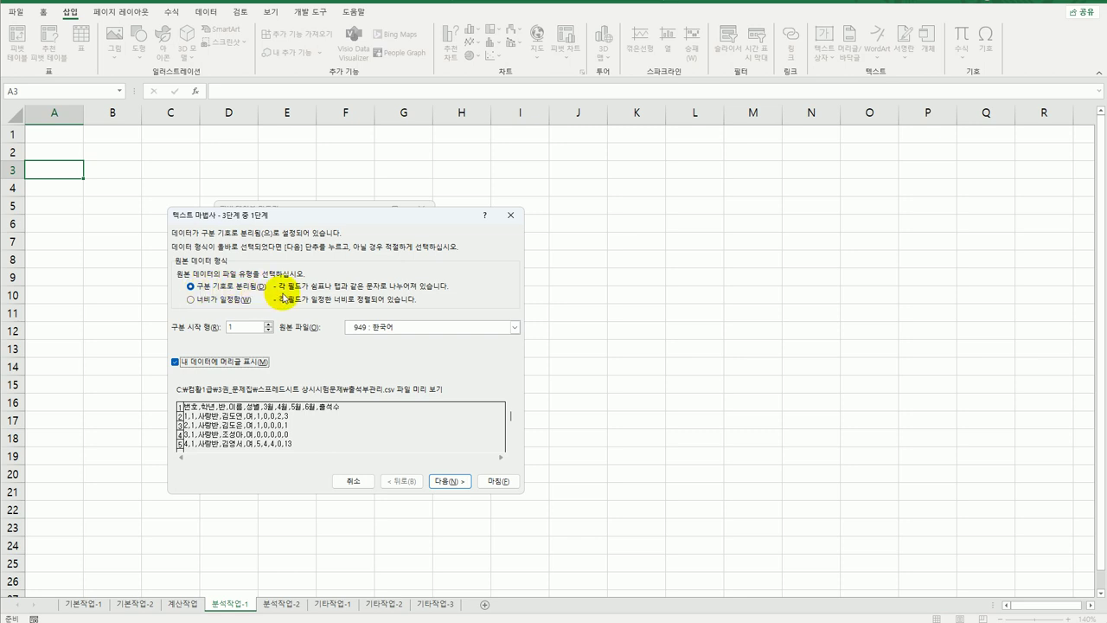
click(448, 480)
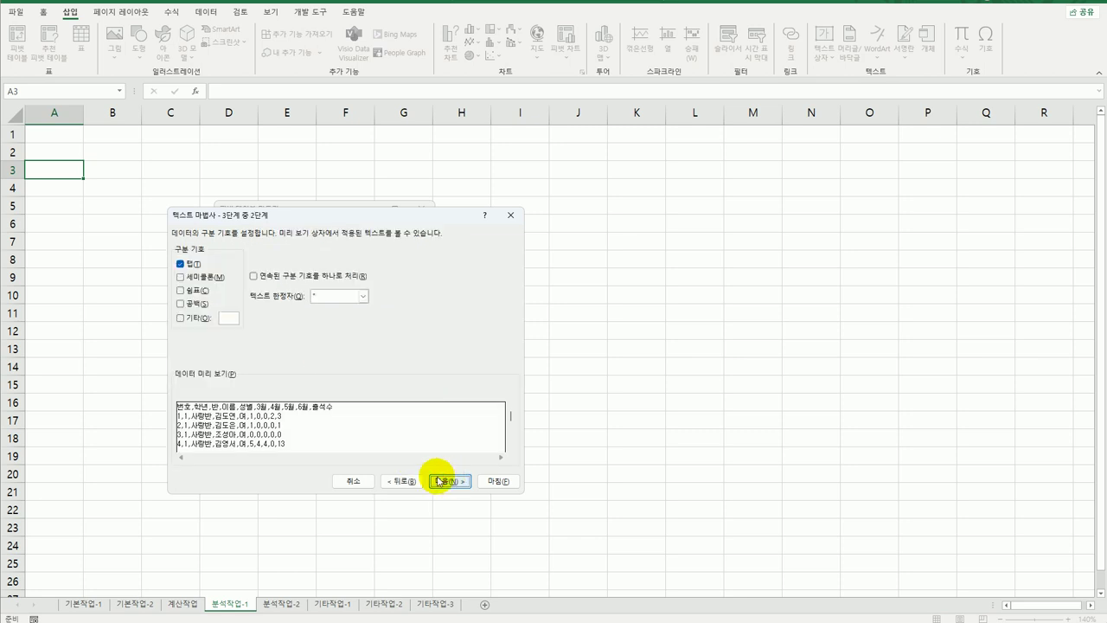
click(188, 290)
click(190, 265)
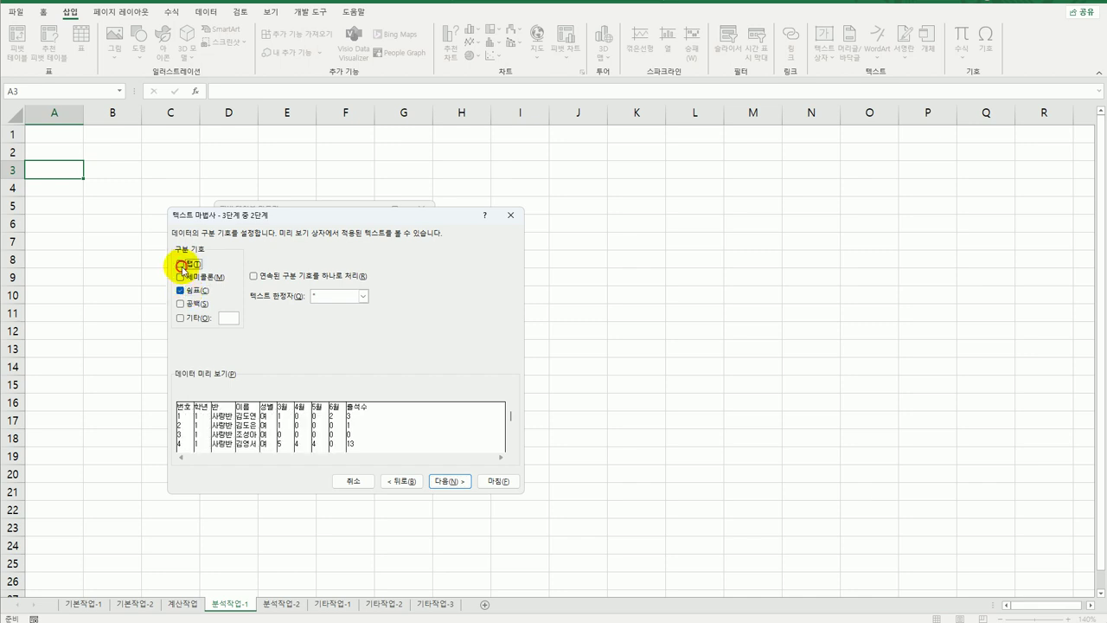
click(445, 481)
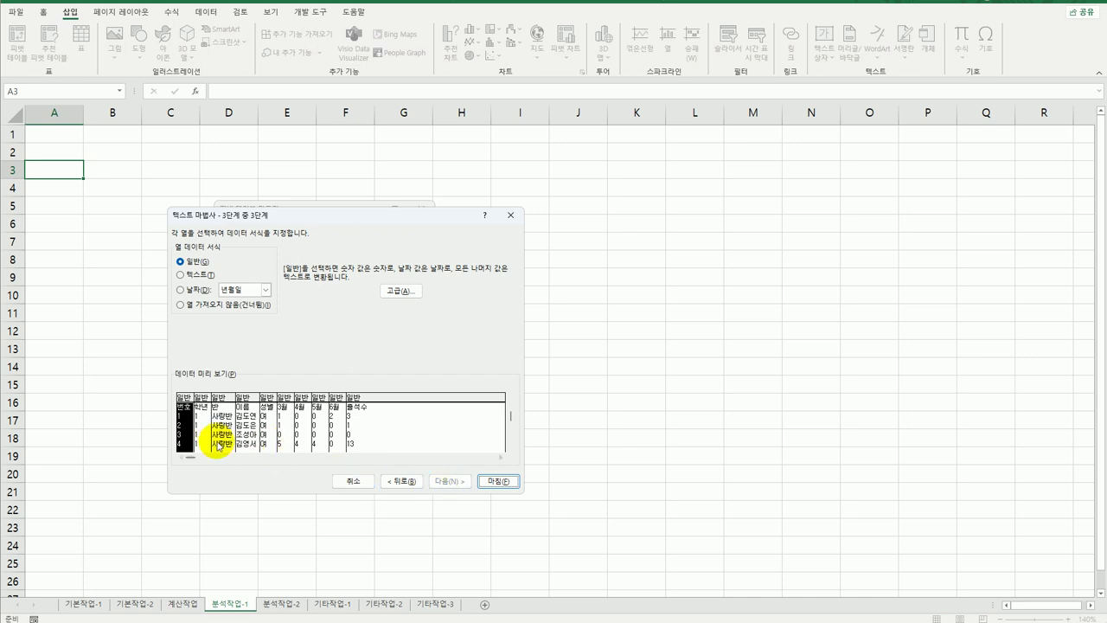
- Skip the 번호, 3월, 4월, 5월 and 6월 columns in the text import and finish creating the pivot table at A3
click(199, 305)
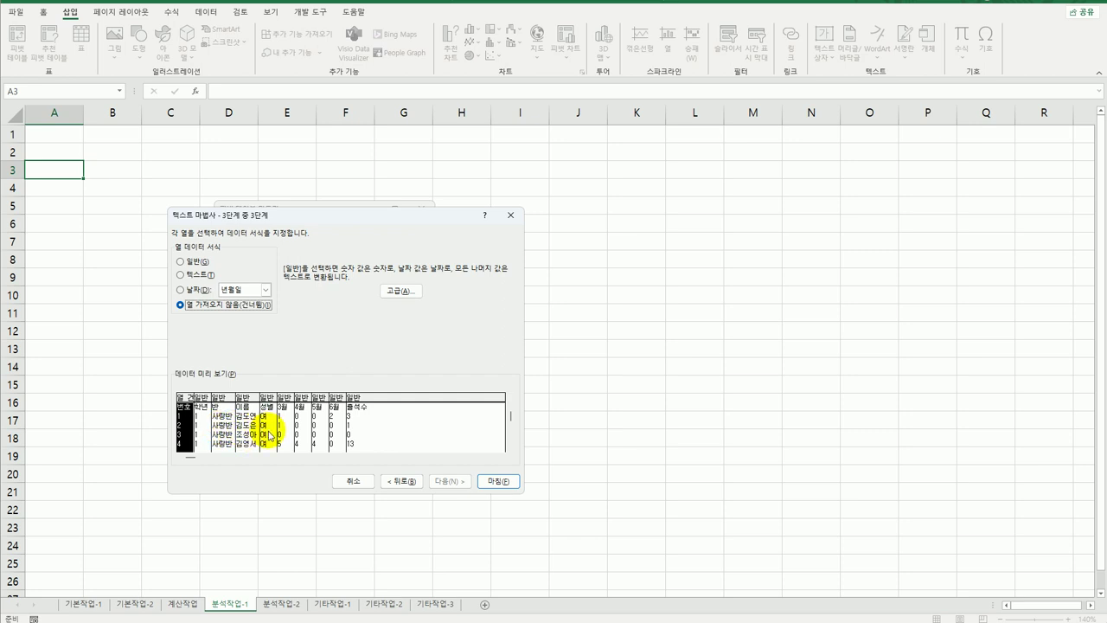
click(286, 397)
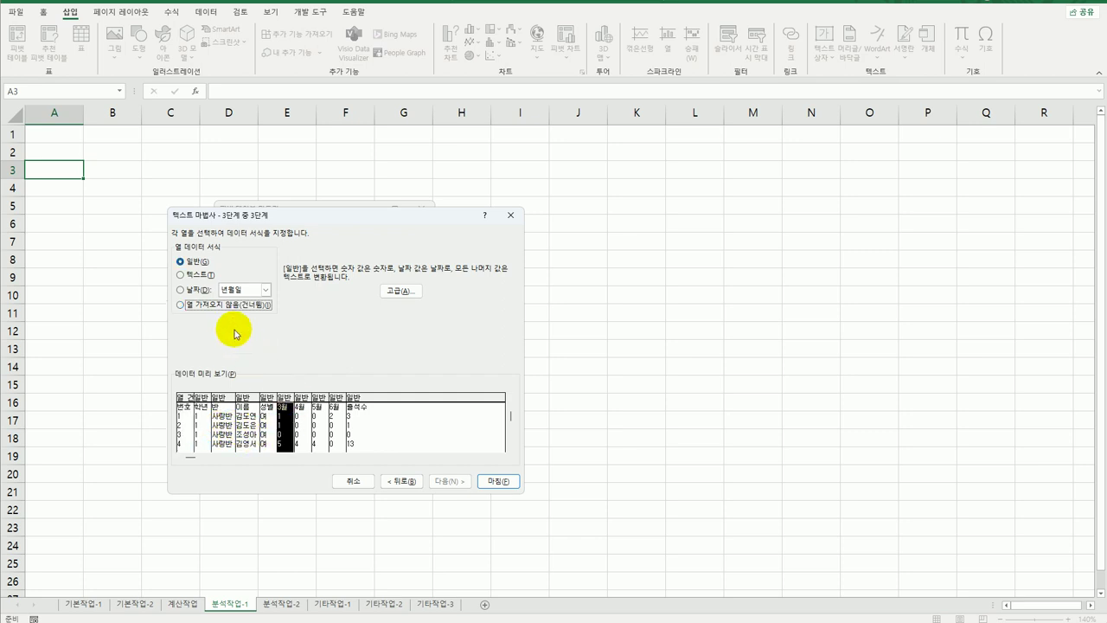
click(228, 305)
click(302, 403)
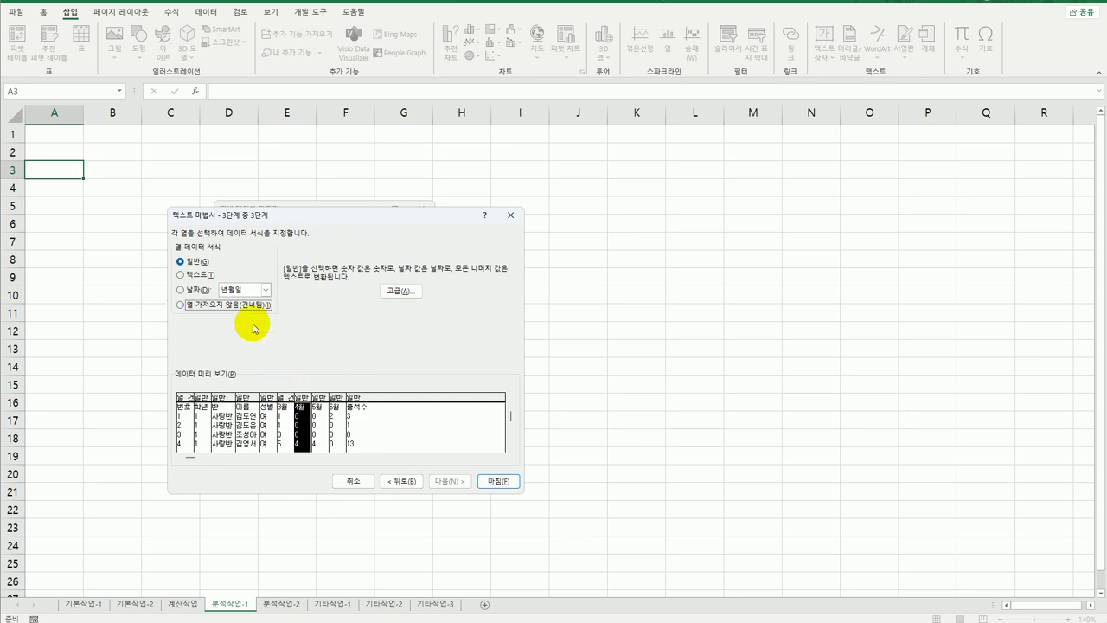
click(249, 306)
click(319, 403)
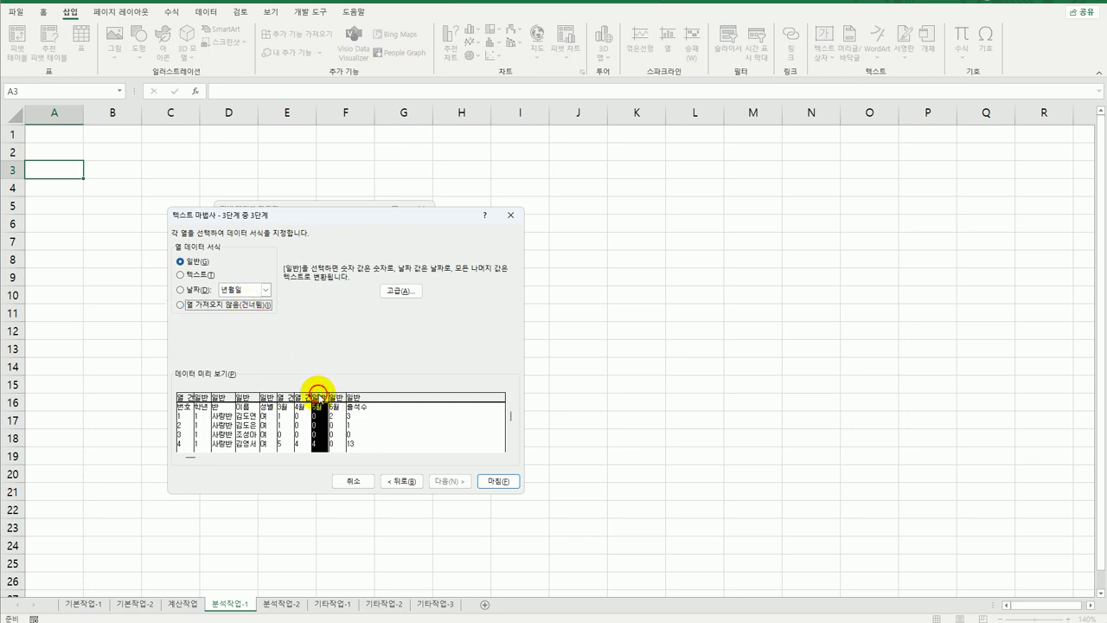
click(247, 306)
click(336, 402)
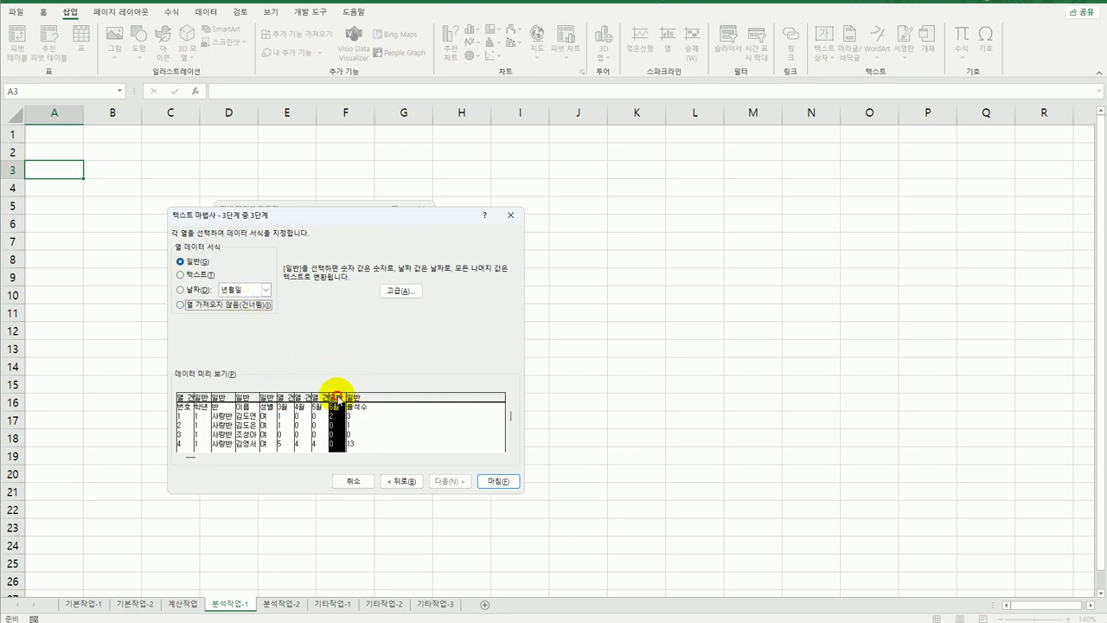
click(257, 308)
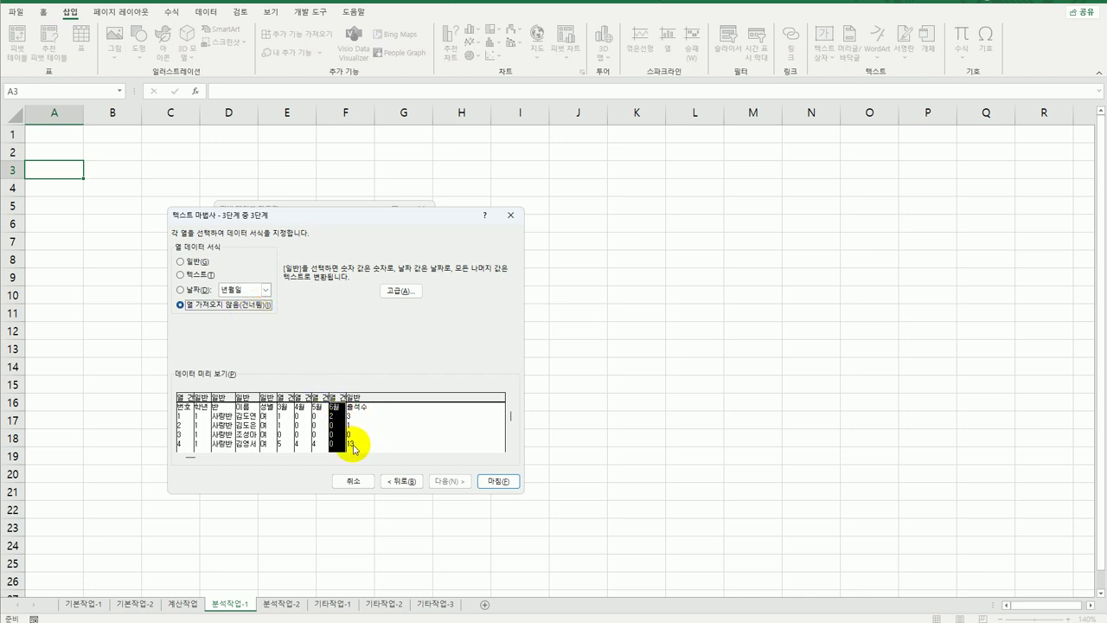
click(489, 485)
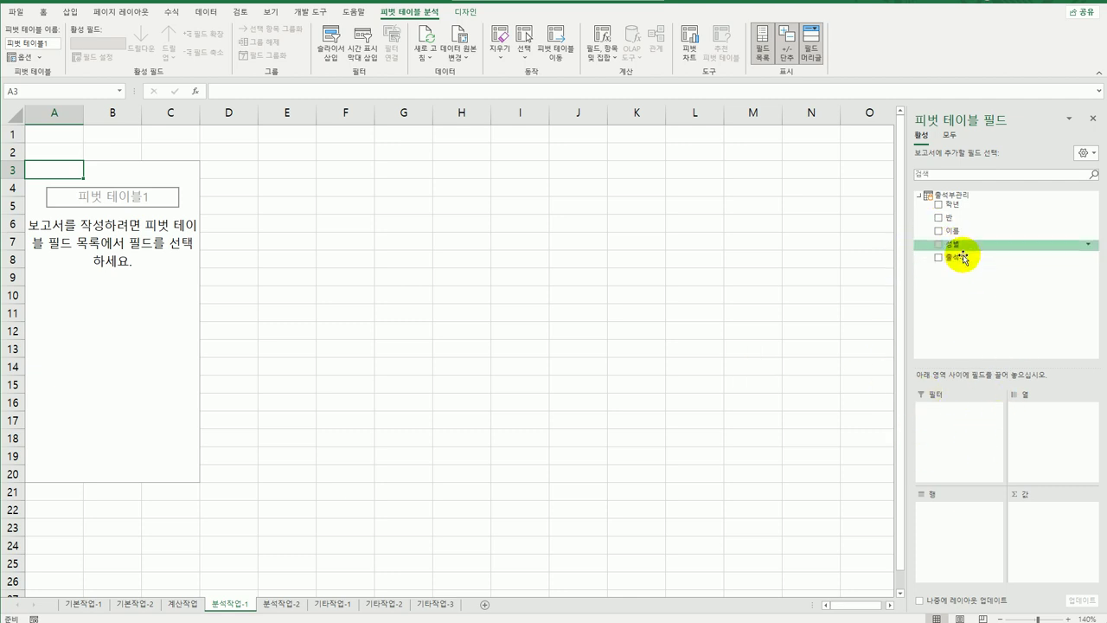
- Lay out the pivot table with 학년 and 반 as rows, 성별 as columns, and 출석수 and 이름 as values
drag(951, 210, 928, 535)
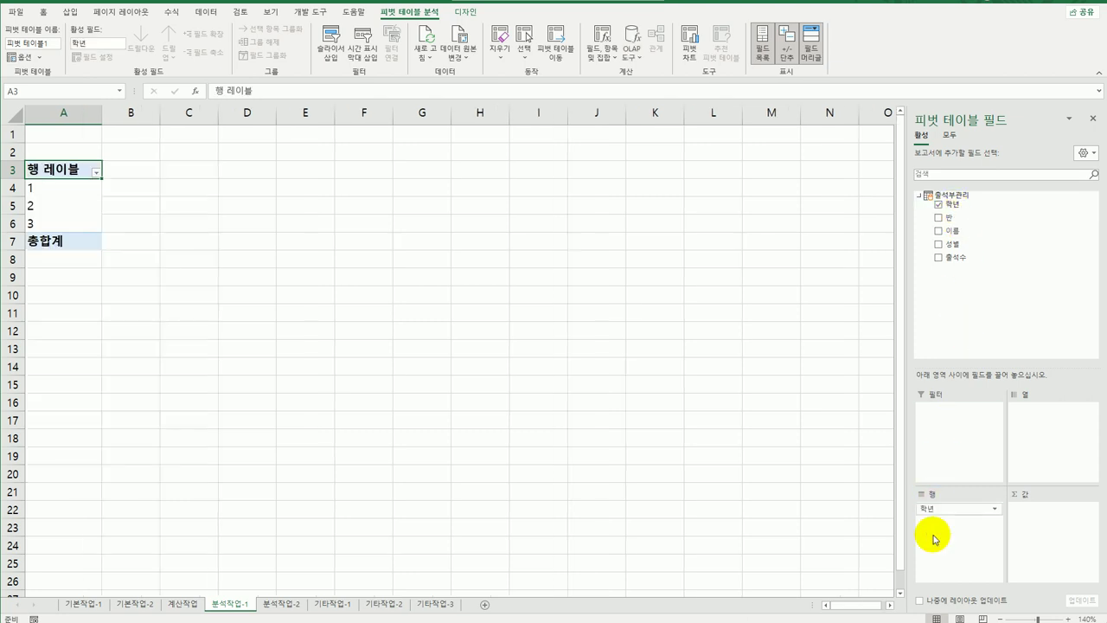
drag(968, 243, 1041, 448)
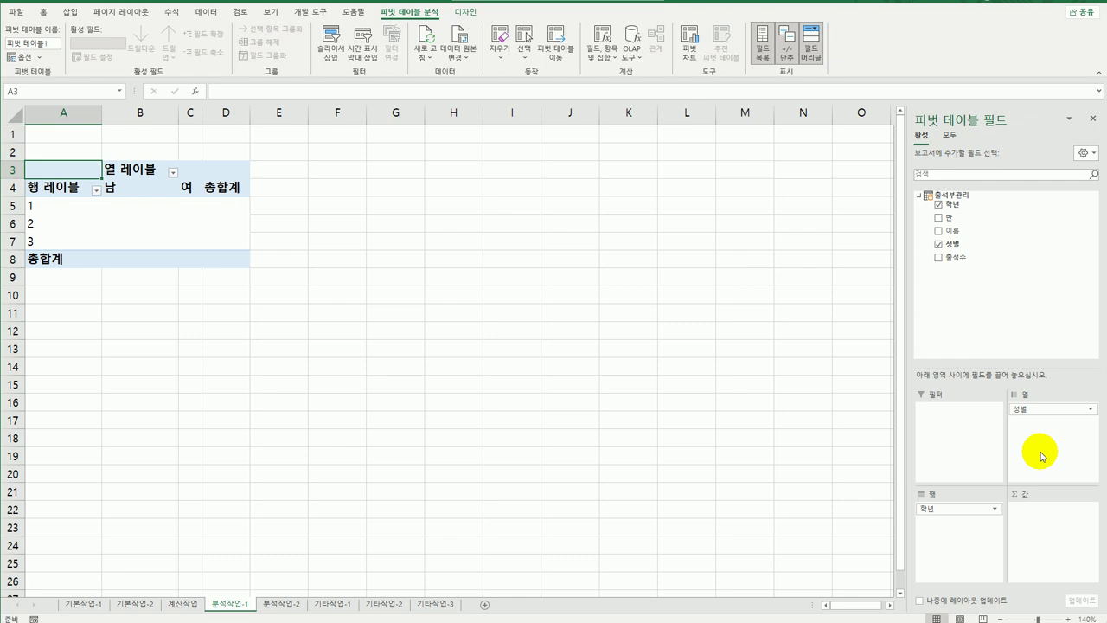
drag(951, 208, 947, 542)
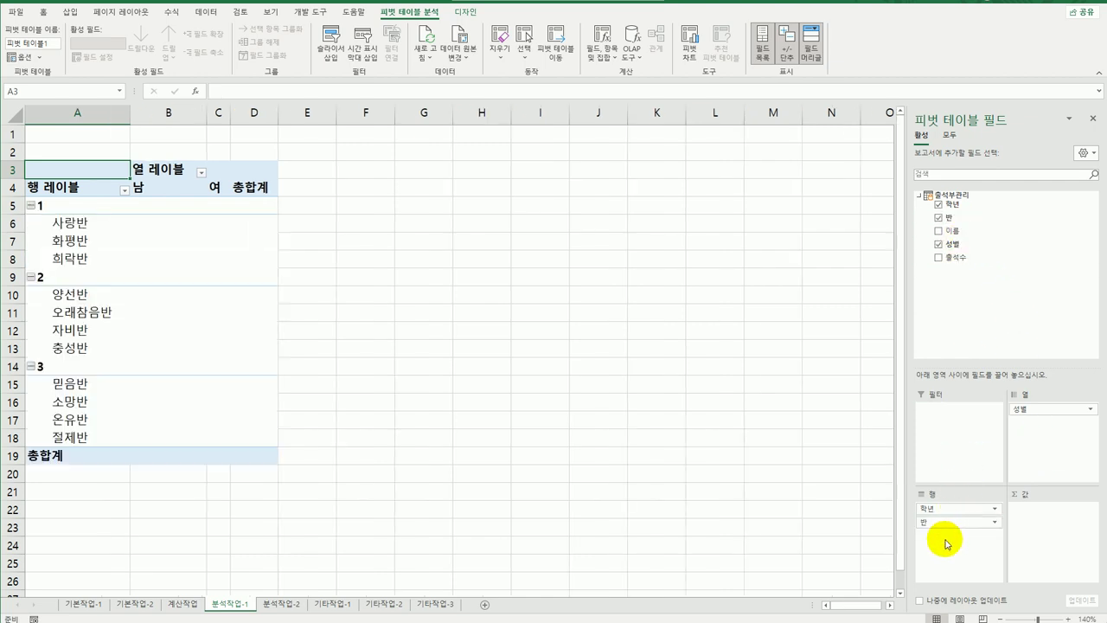
drag(955, 258, 1037, 556)
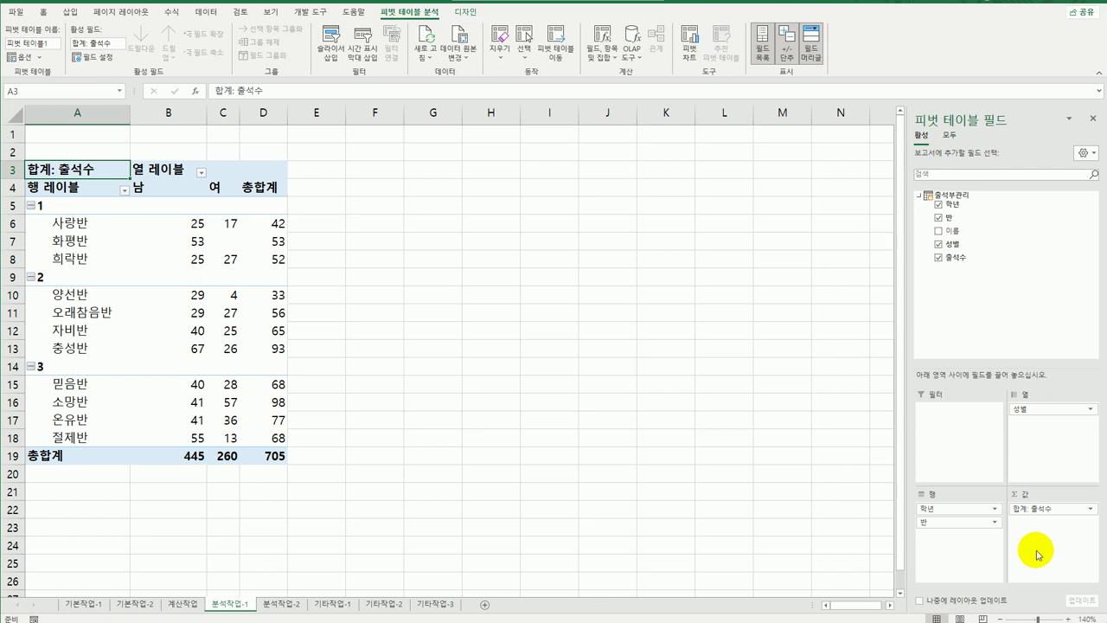
drag(971, 231, 1053, 543)
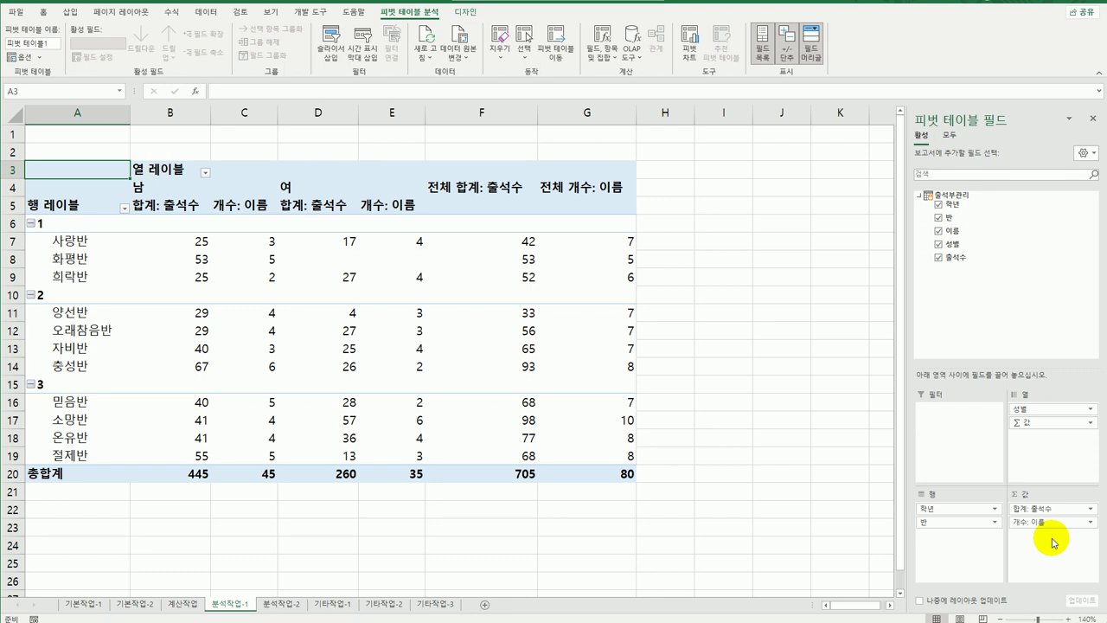
- Change the pivot table's report layout to outline form (개요 형식으로 표시)
mouse_move(313, 473)
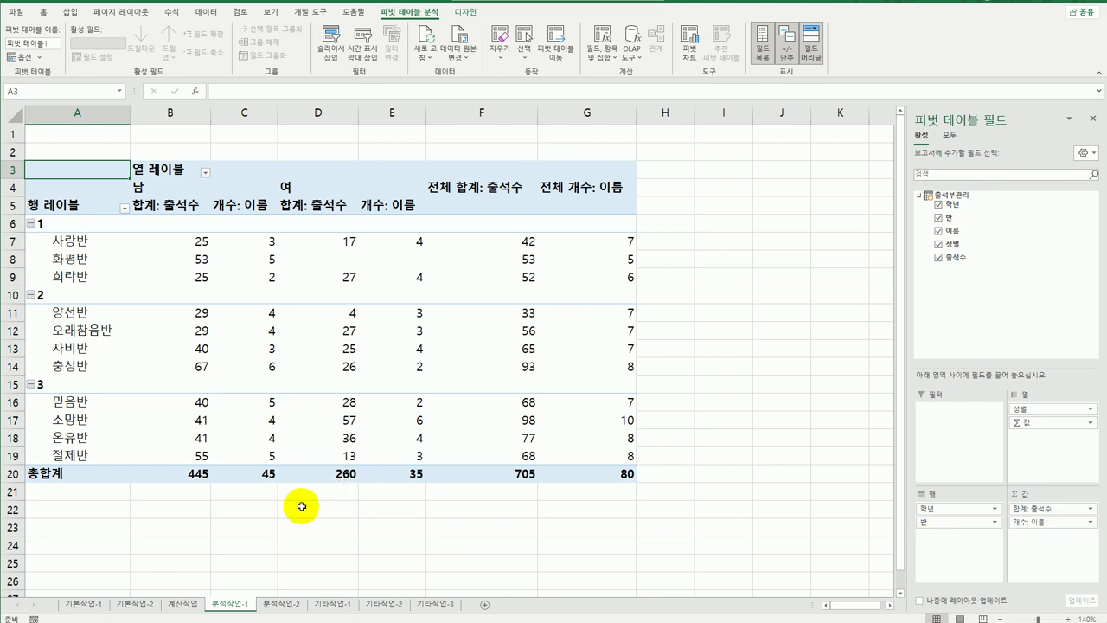
click(465, 14)
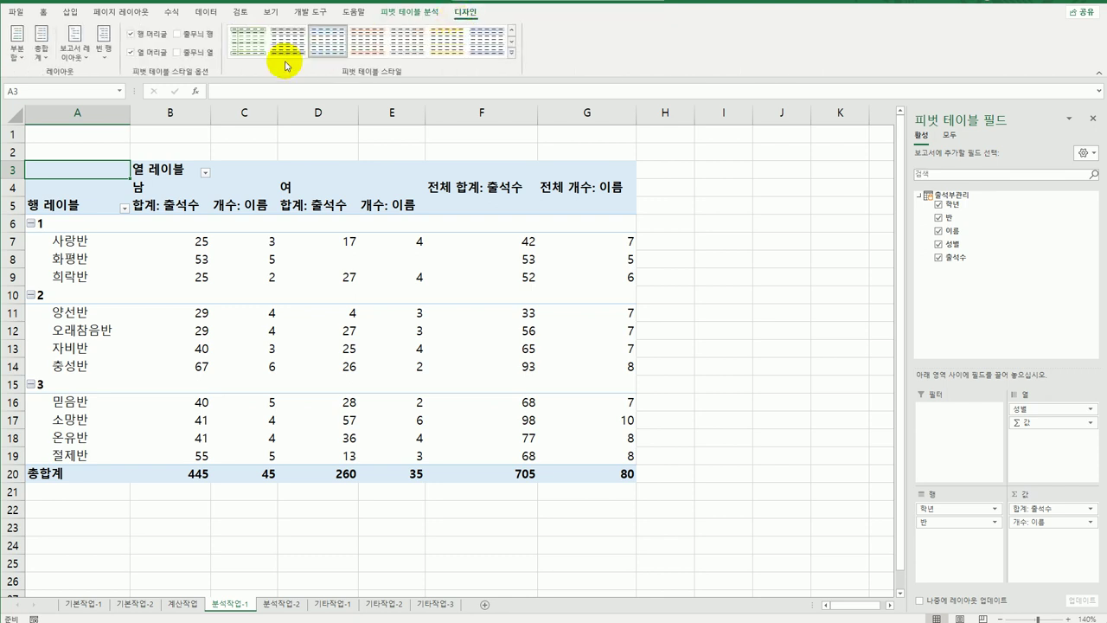
click(75, 48)
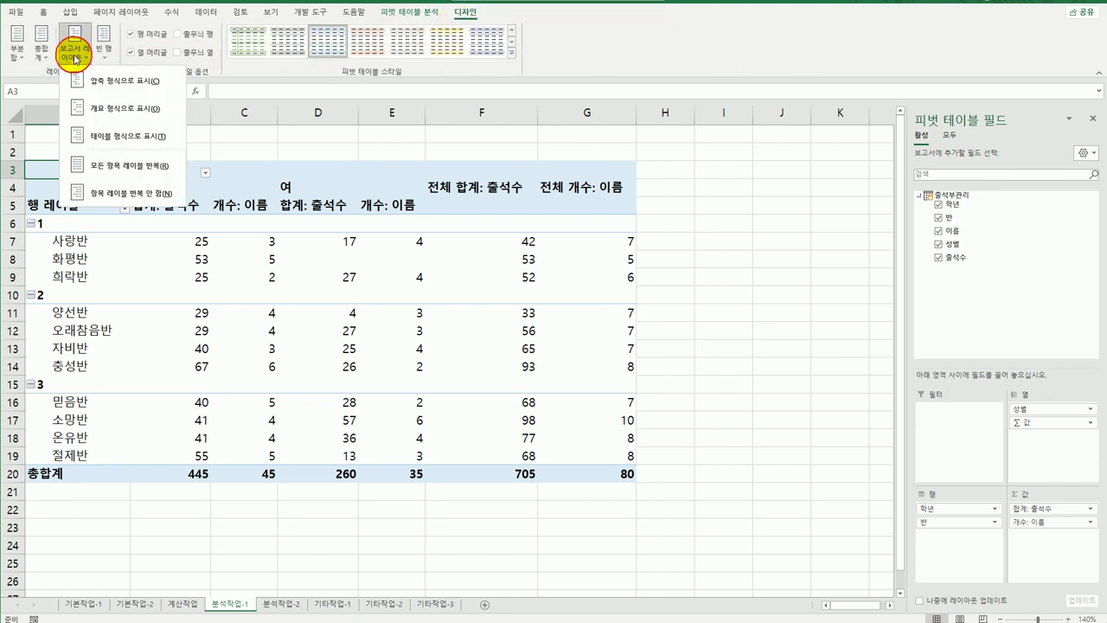
click(87, 108)
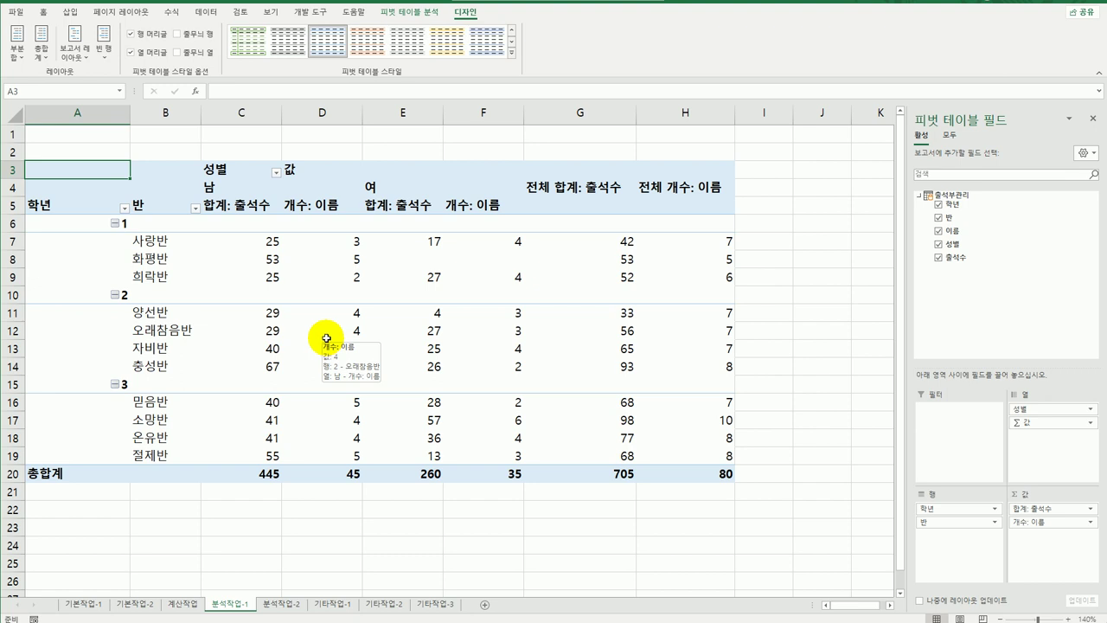
- Summarise the 출석수 value field by average (평균) and format it as a number (숫자) with 0 decimal places
click(242, 207)
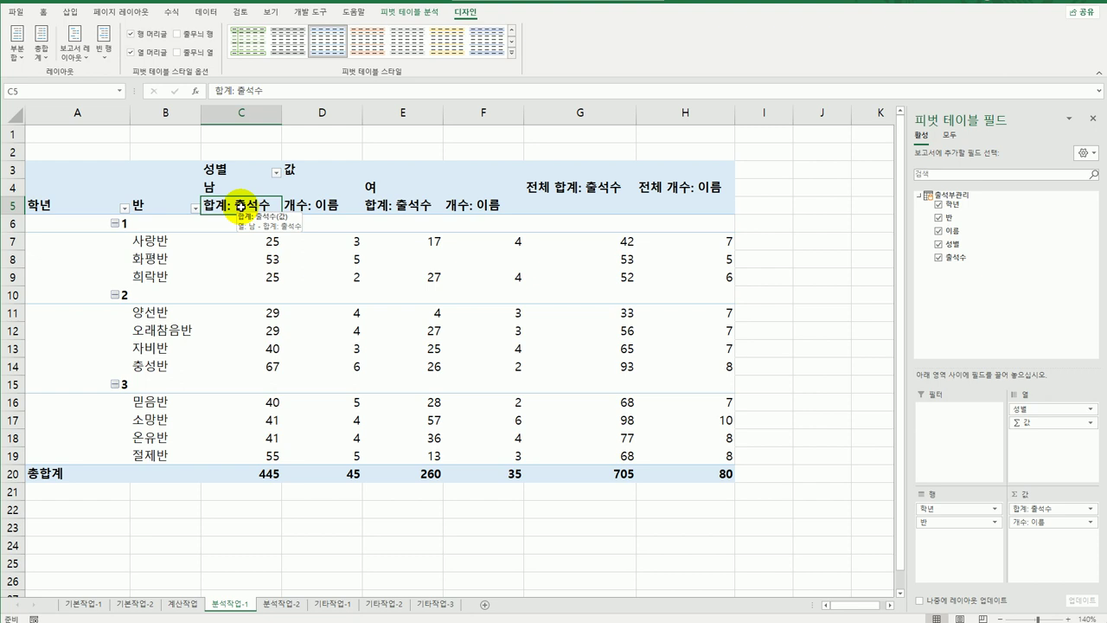
double_click(241, 206)
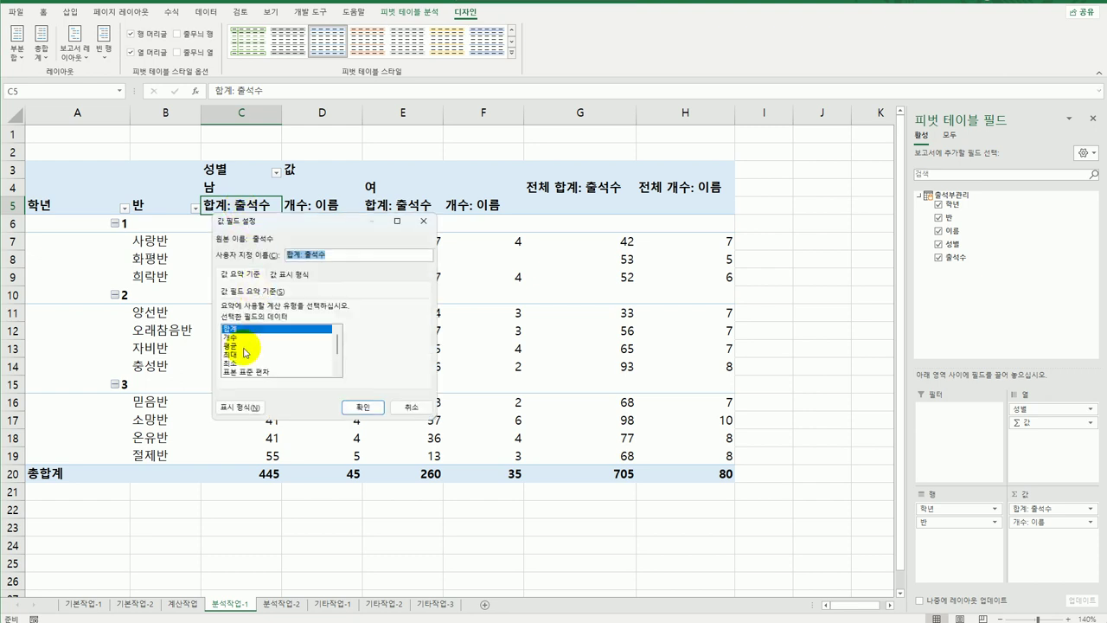
click(245, 347)
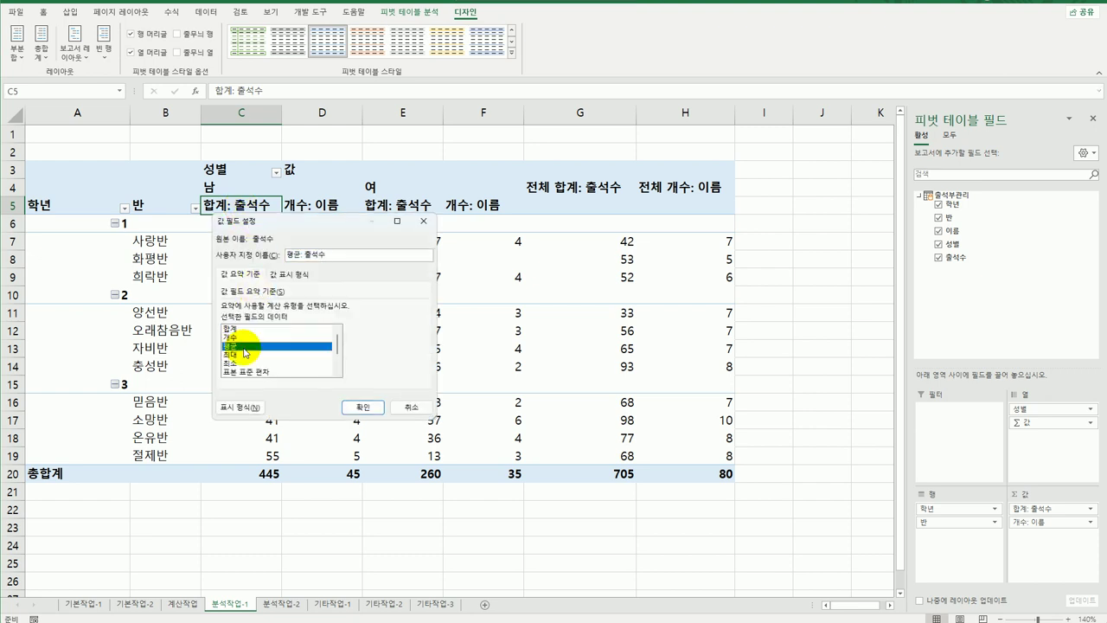
click(249, 406)
drag(277, 170, 379, 203)
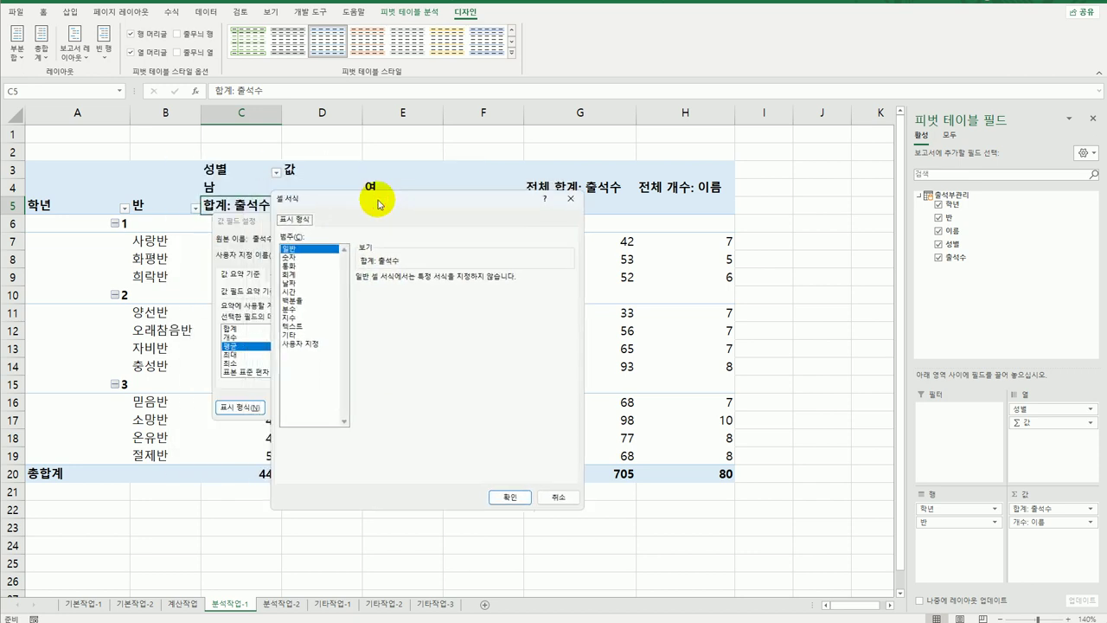
click(298, 257)
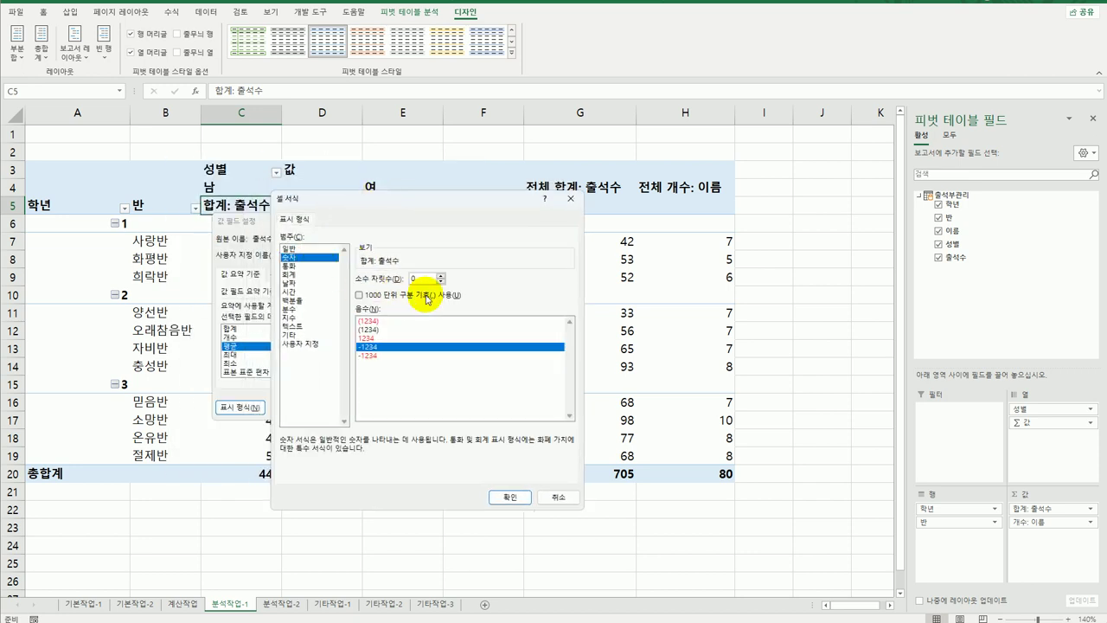
click(509, 497)
click(378, 403)
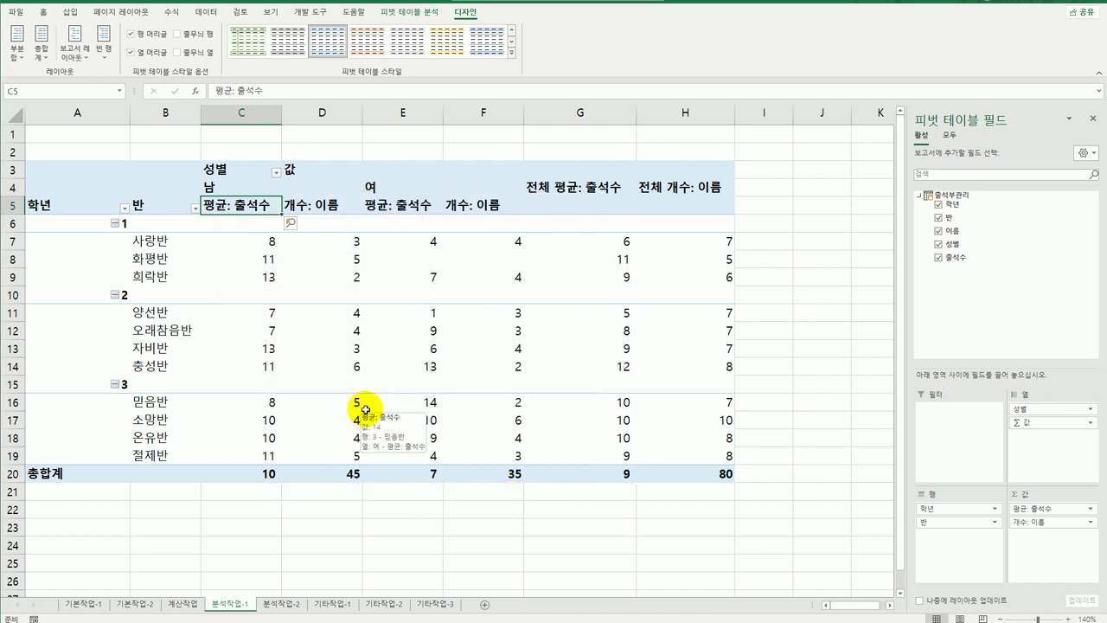
- Rename the 개수: 이름 value field to 학생수
click(320, 206)
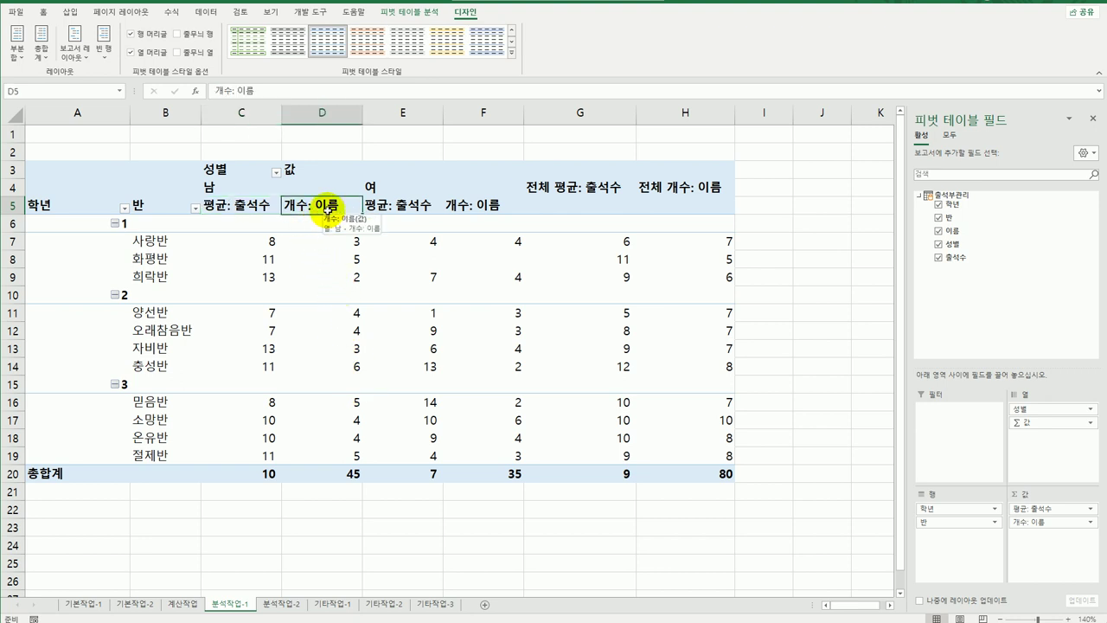
double_click(325, 208)
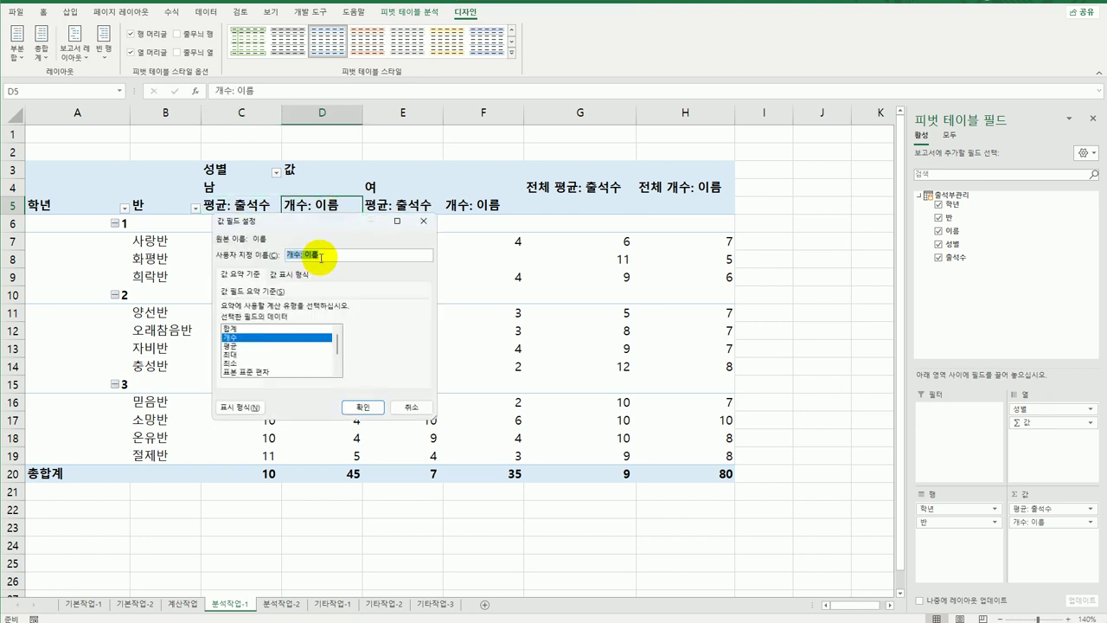
text(gkd)
click(353, 405)
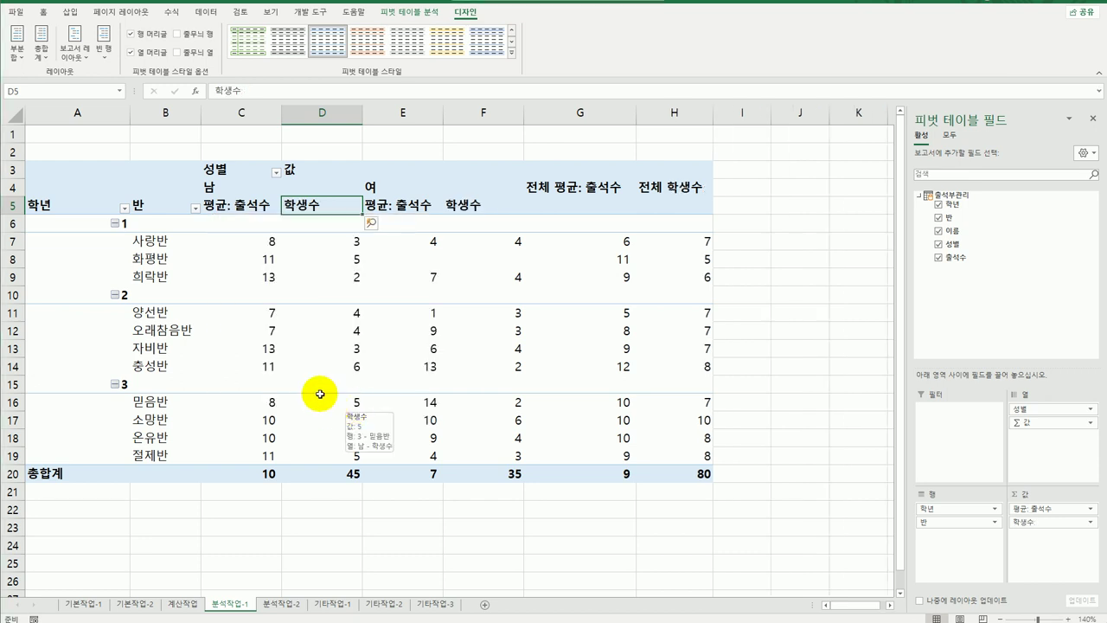
- Set the pivot table options to show * in empty cells and to merge and centre cells with labels
click(313, 243)
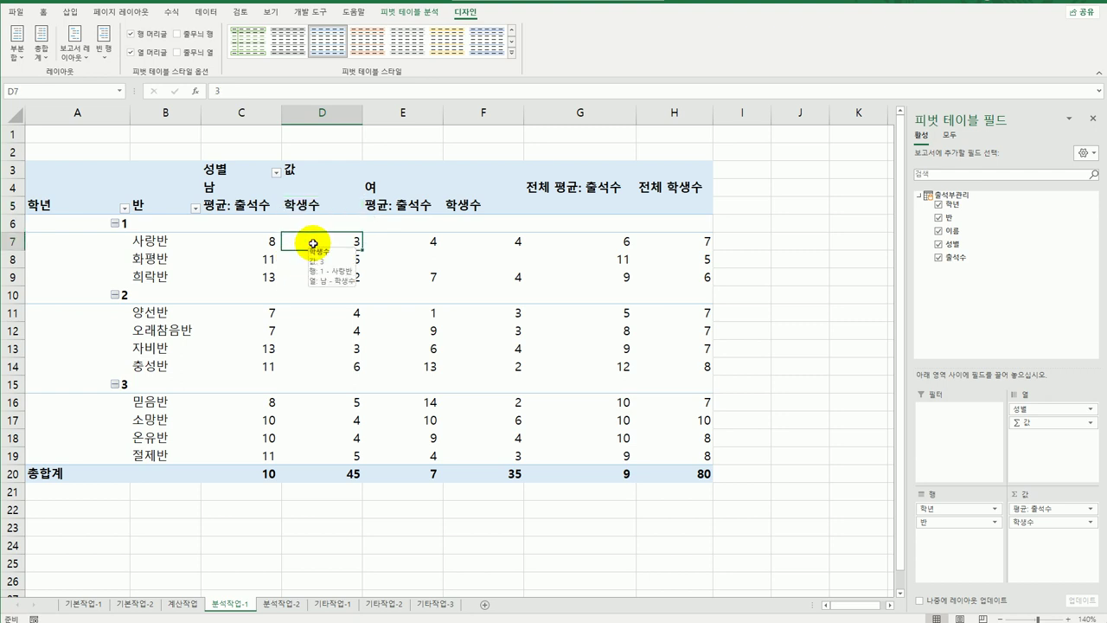
right_click(313, 243)
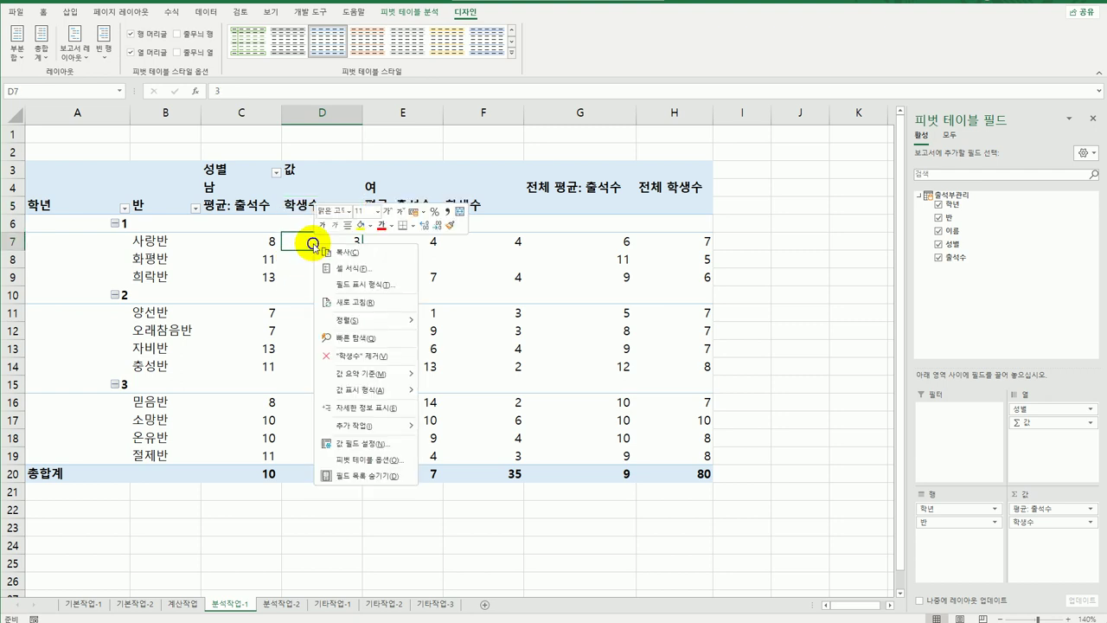
click(398, 462)
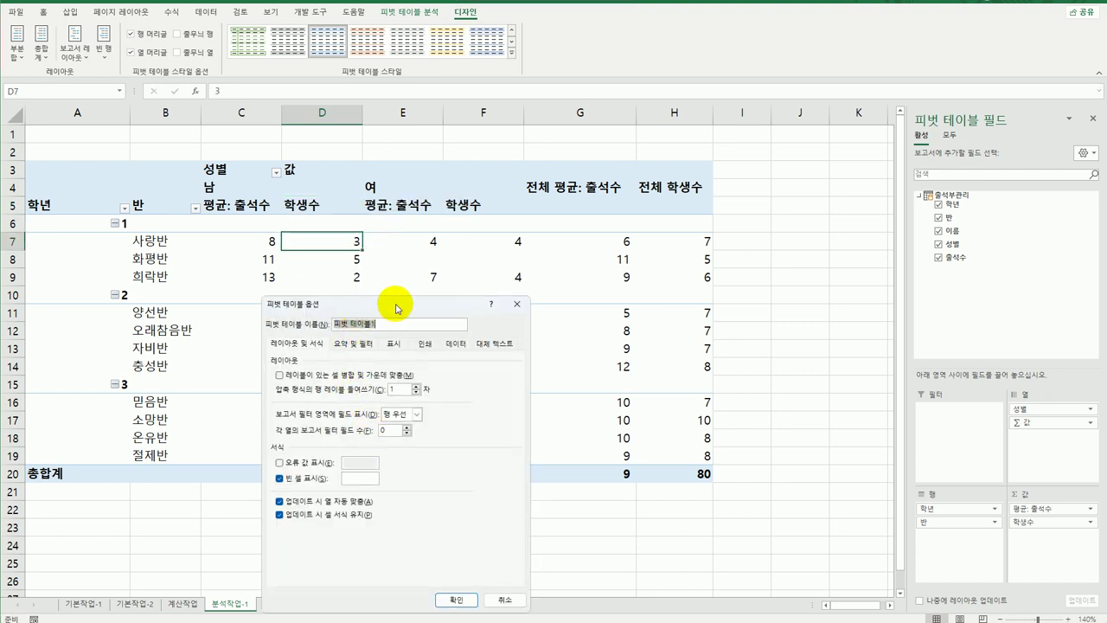
drag(380, 305, 433, 216)
click(403, 388)
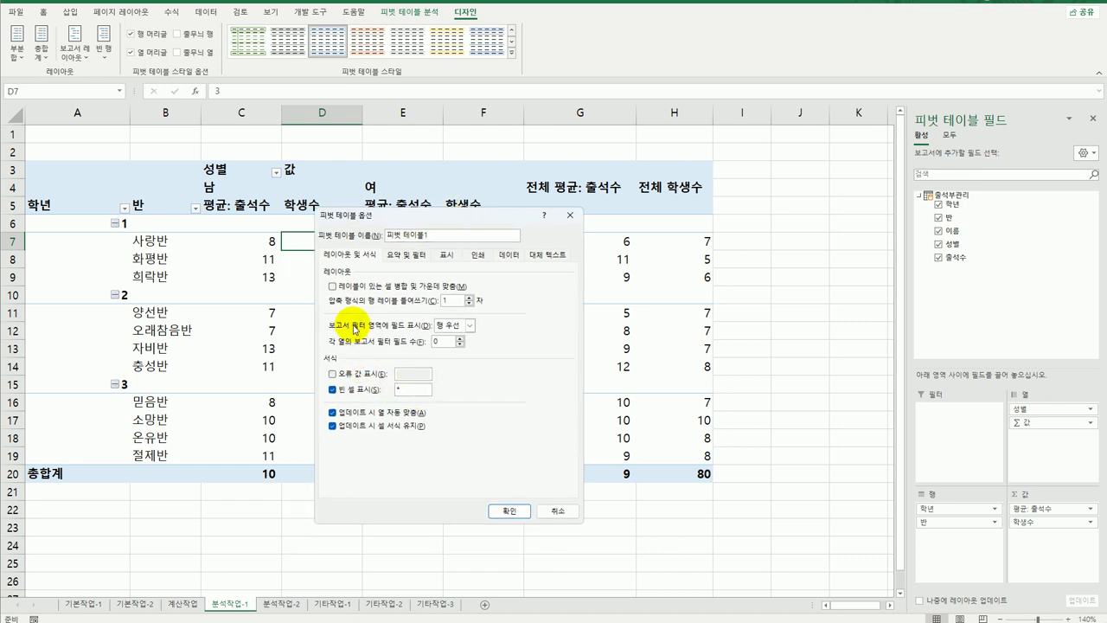
click(334, 287)
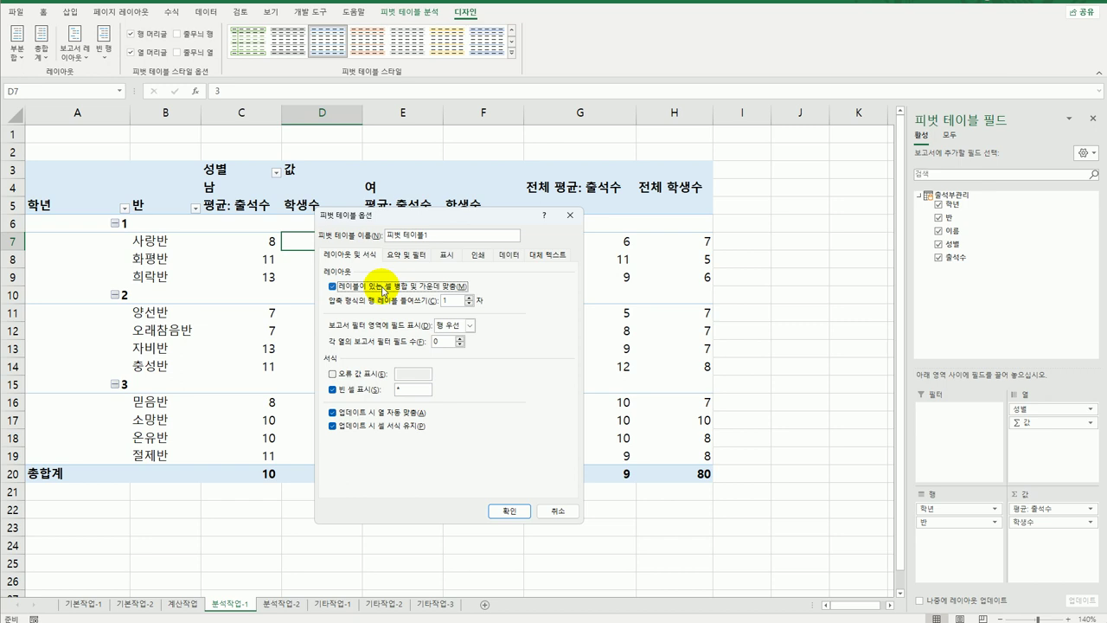
click(510, 511)
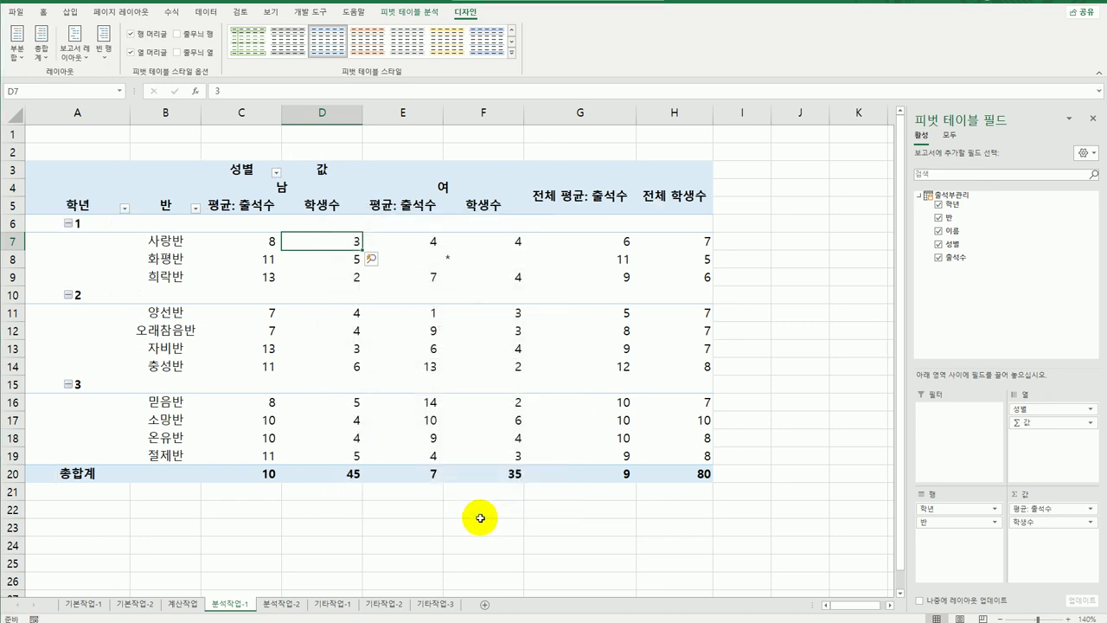
click(744, 527)
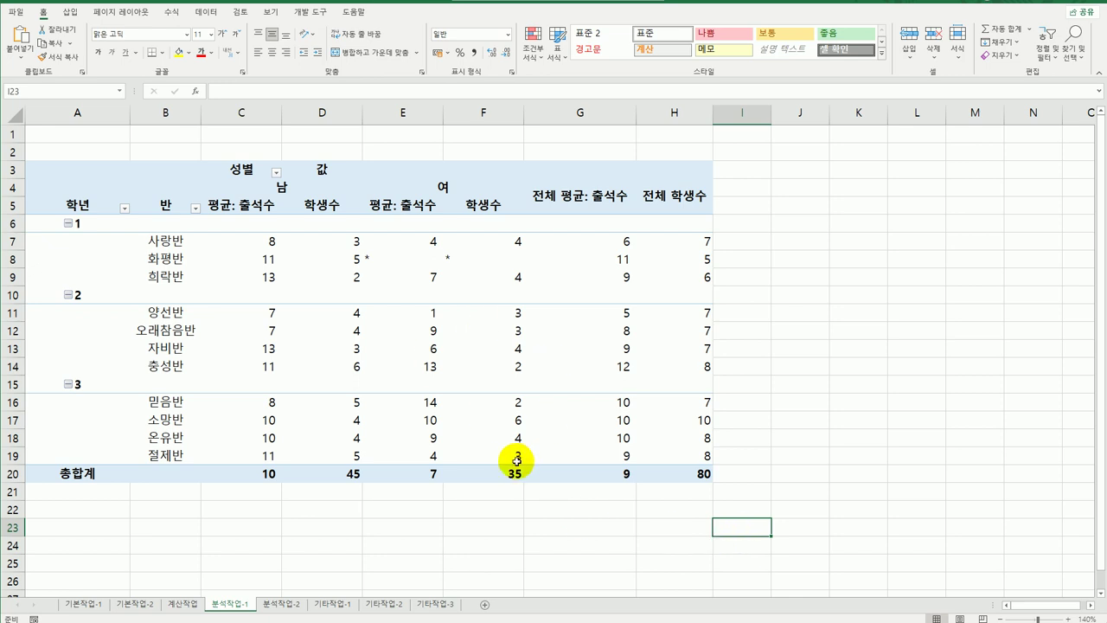
mouse_move(507, 464)
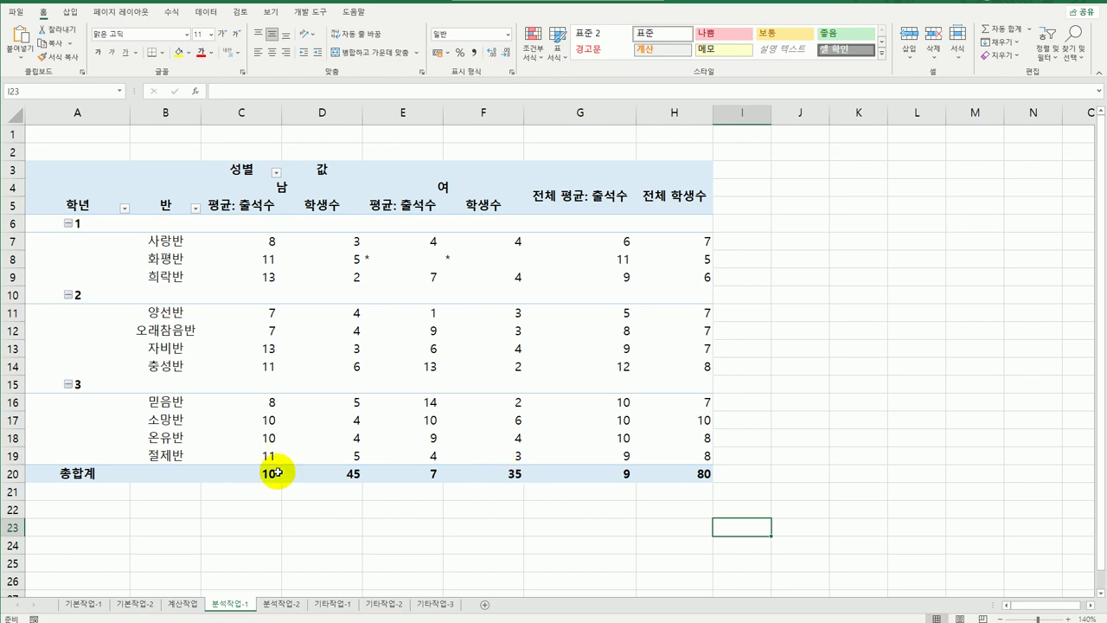
- Remove duplicate rows from 표1 on the 분석작업-2 sheet, comparing only the 성명, 성별 and 생년월일 columns
click(282, 604)
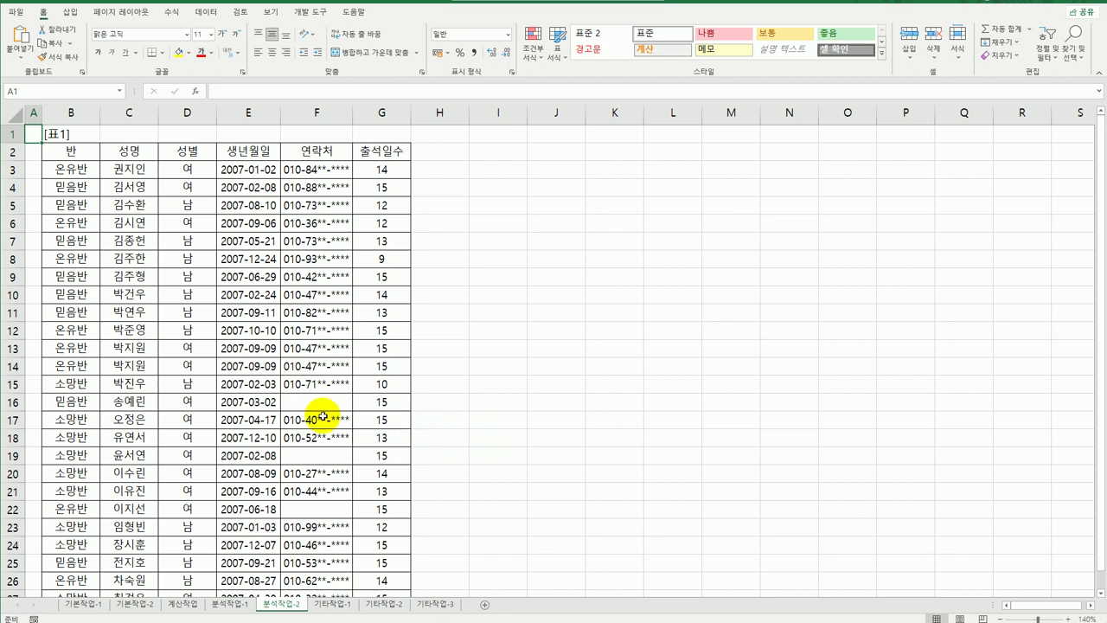
click(178, 234)
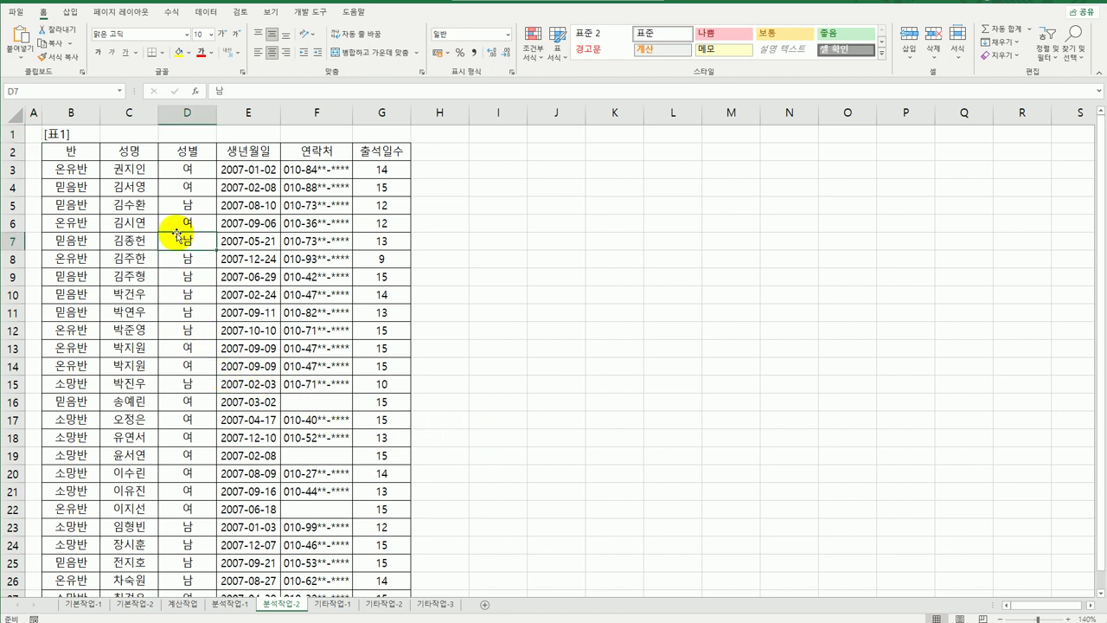
click(156, 171)
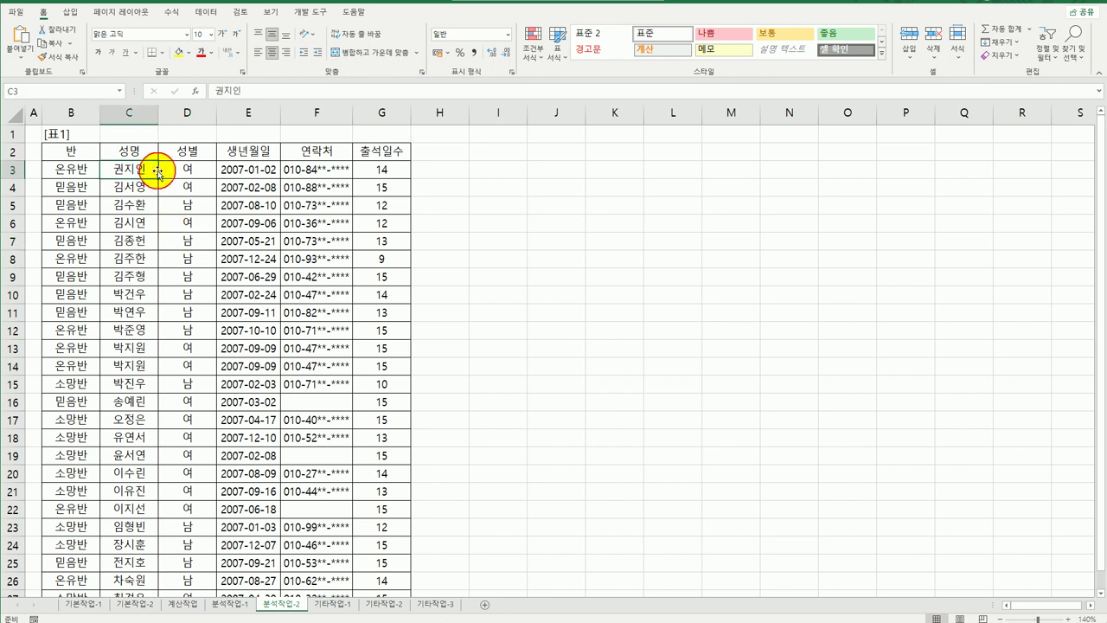
click(205, 11)
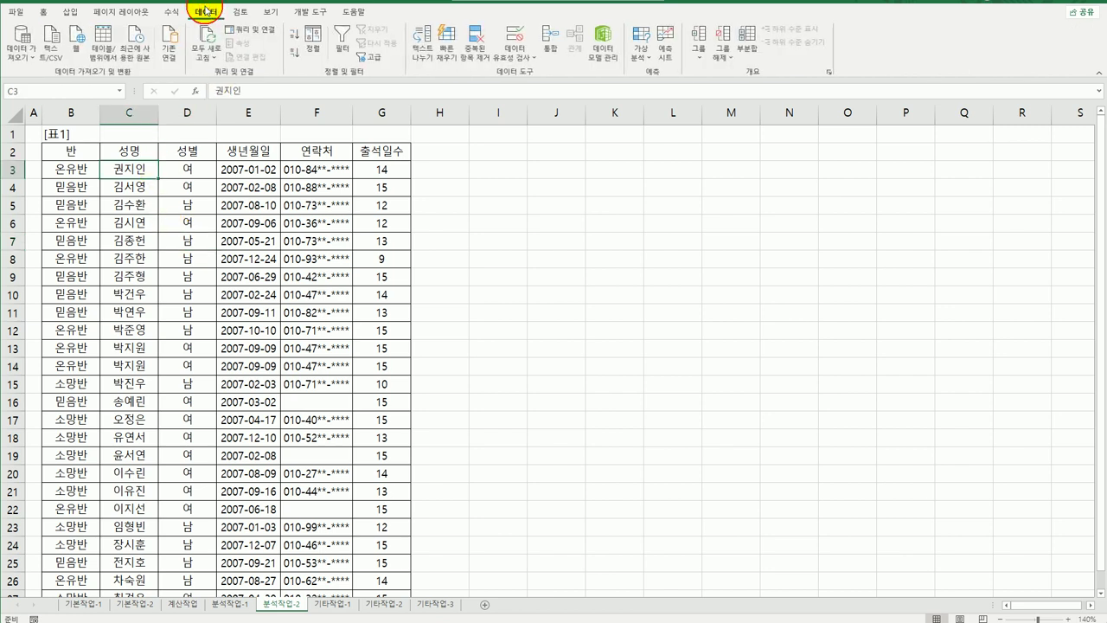
click(477, 63)
drag(318, 249, 563, 155)
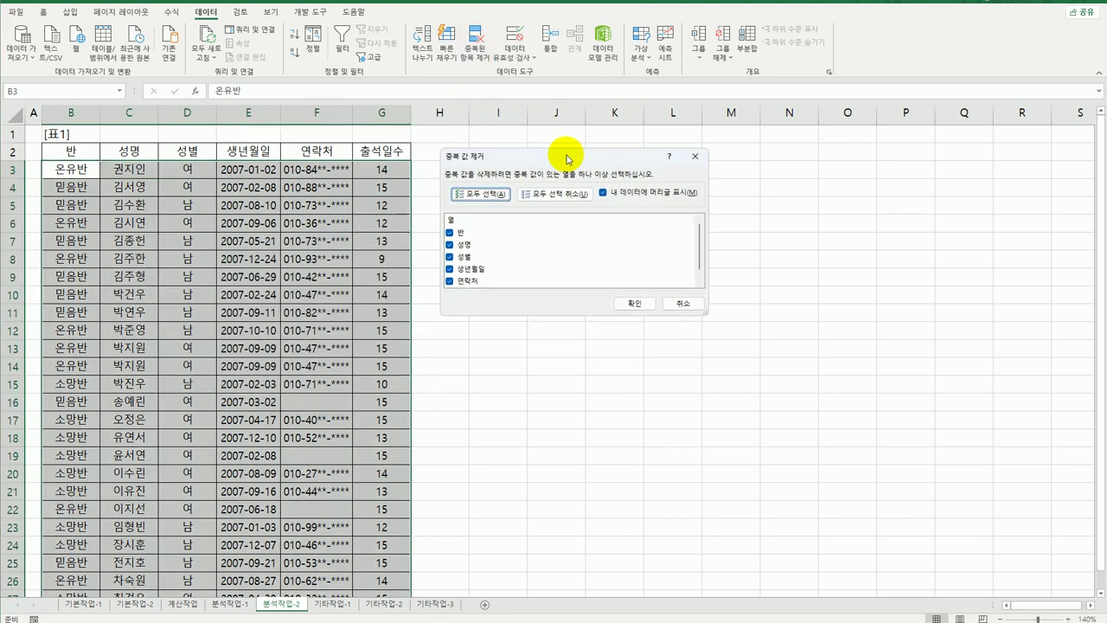
click(555, 196)
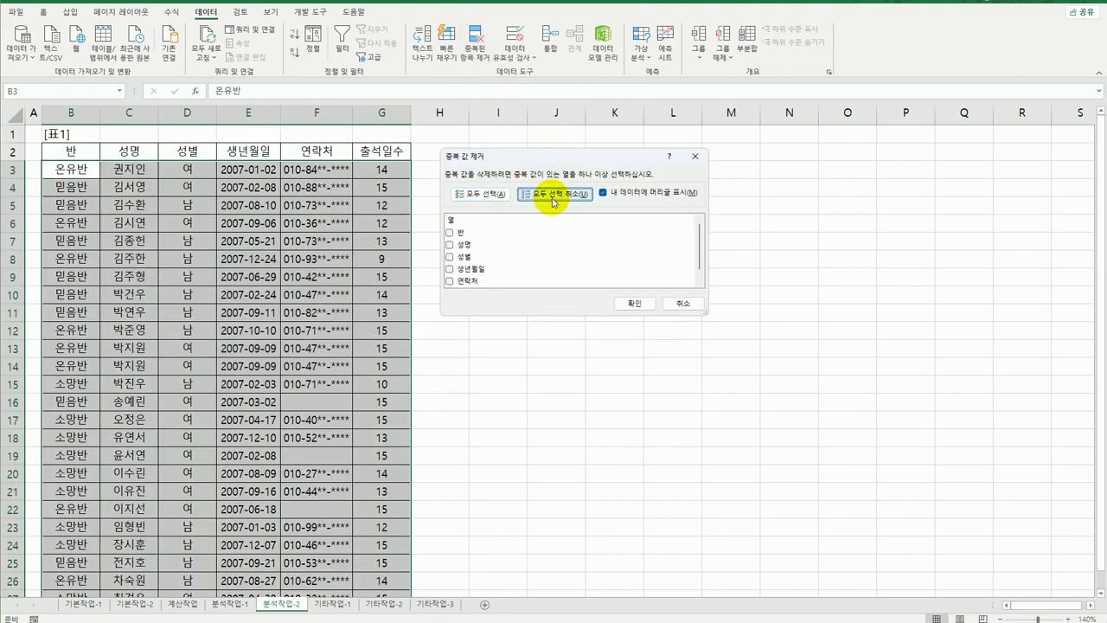
click(449, 245)
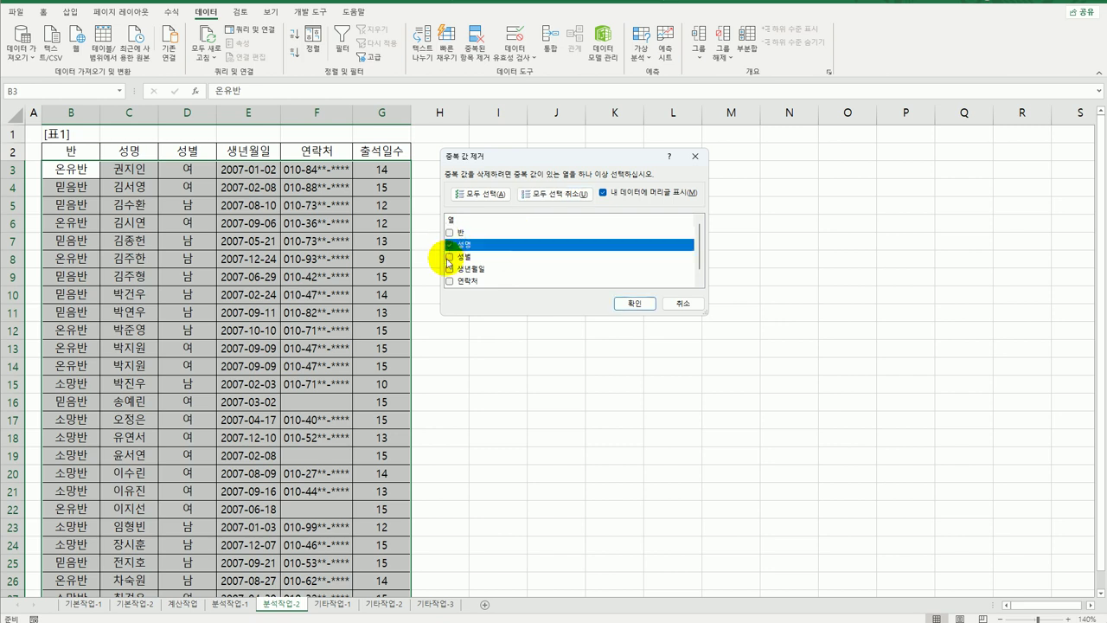
click(449, 258)
click(450, 269)
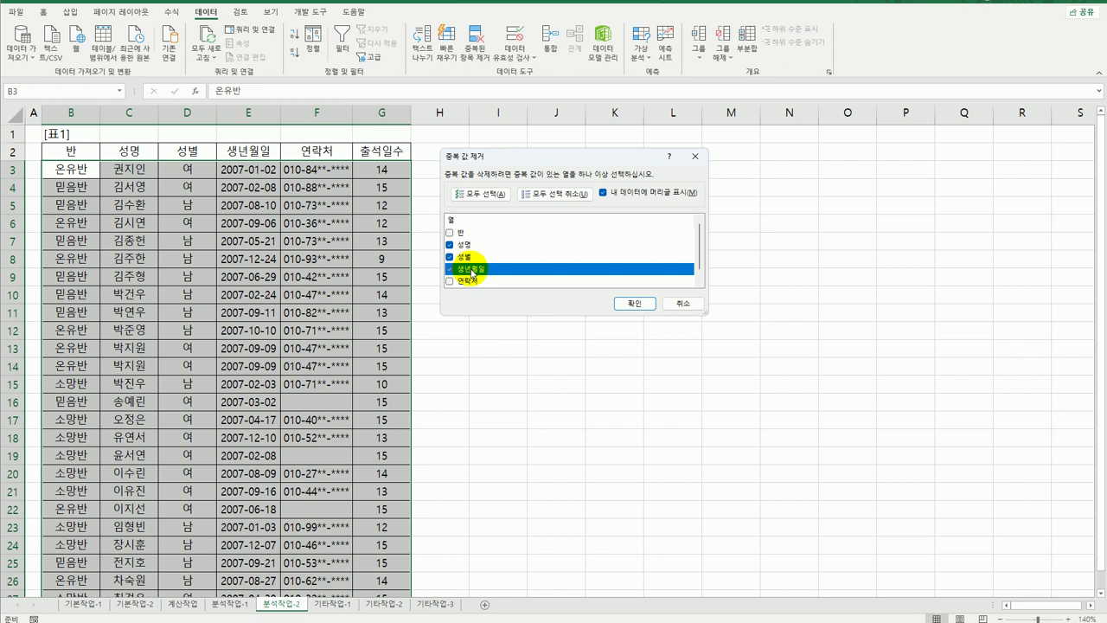
click(624, 305)
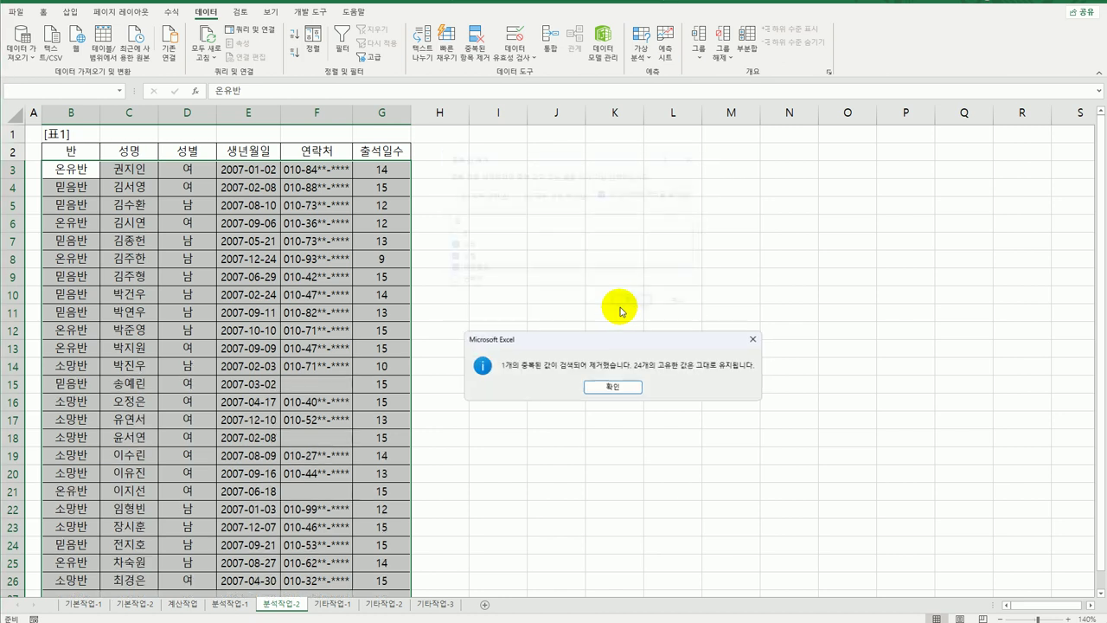
drag(600, 335, 596, 314)
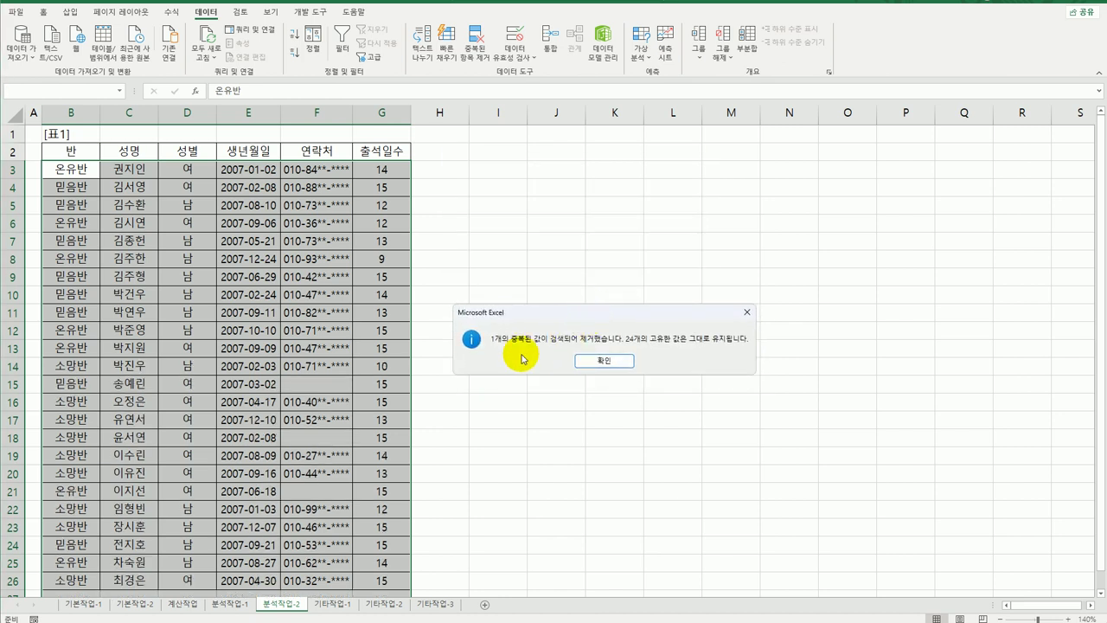
click(604, 361)
- Sort 표1 by 반 with 성별 as the second criterion, both on cell values in ascending order (오름차순)
key(Right)
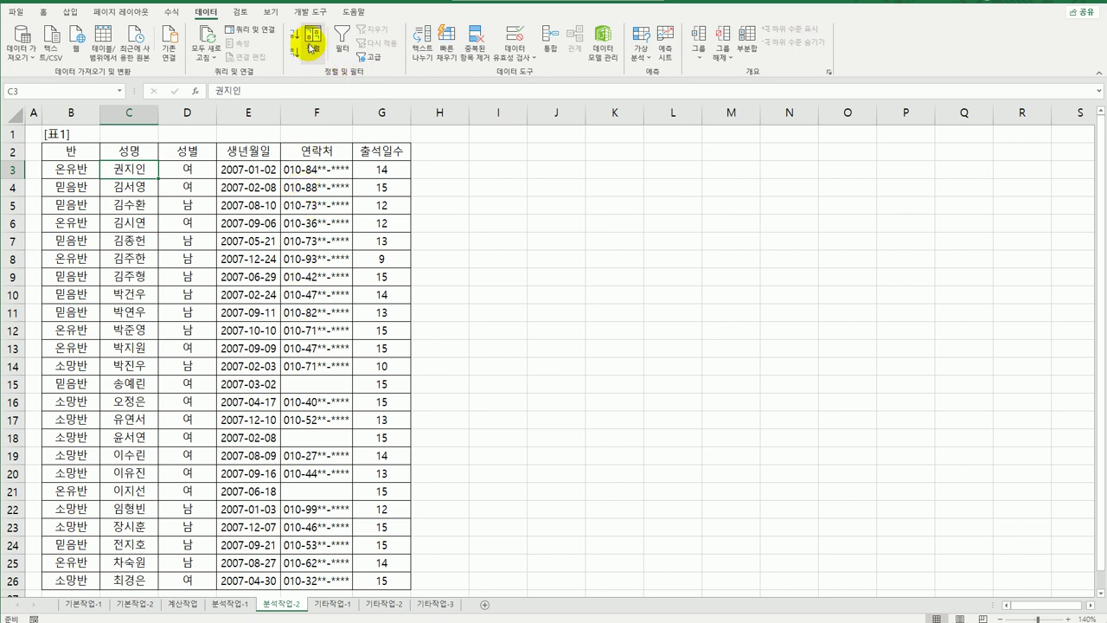
click(325, 66)
drag(494, 163, 563, 144)
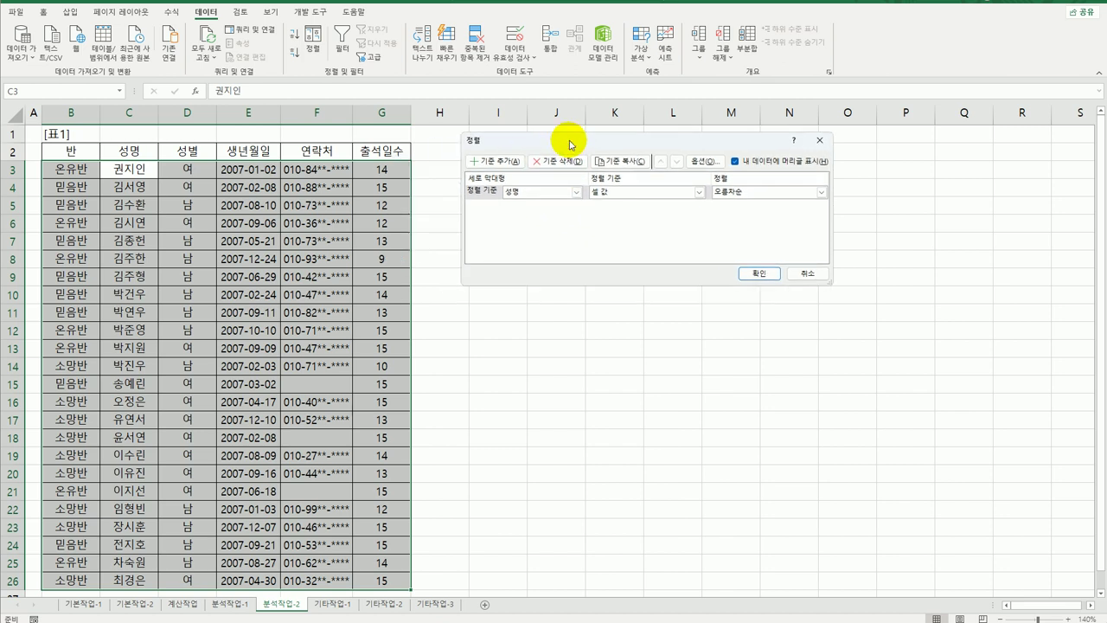
click(571, 192)
click(543, 208)
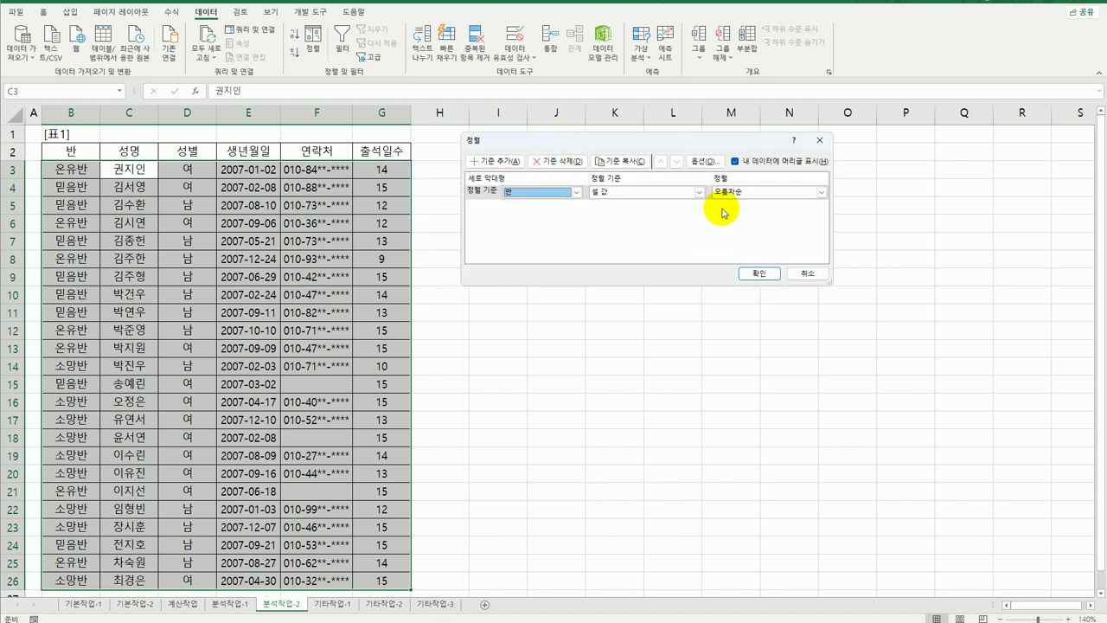
click(522, 164)
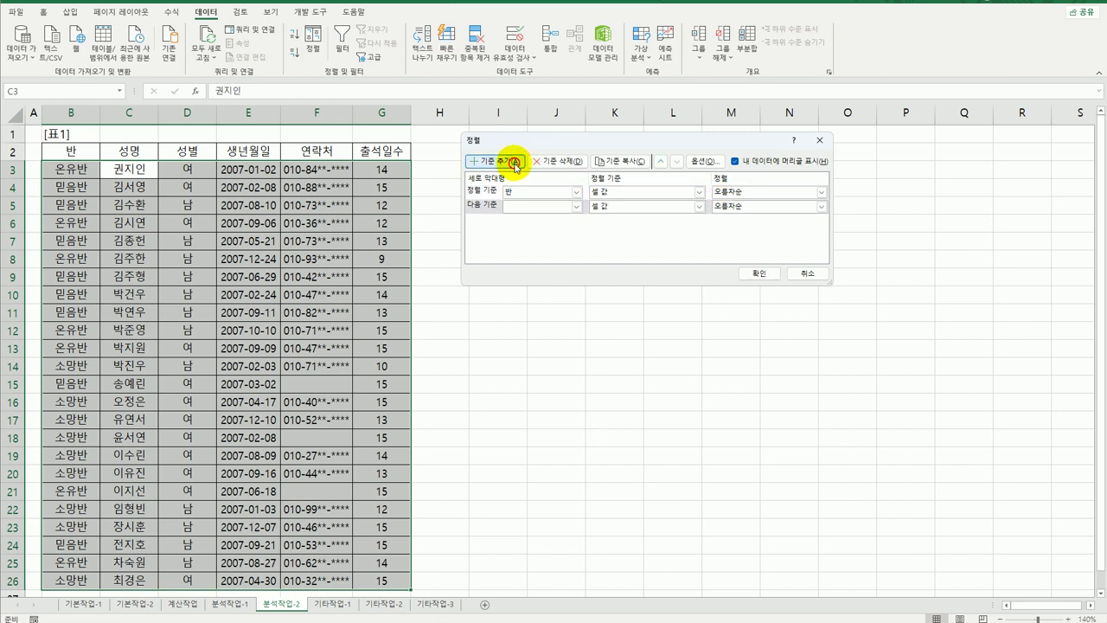
click(575, 207)
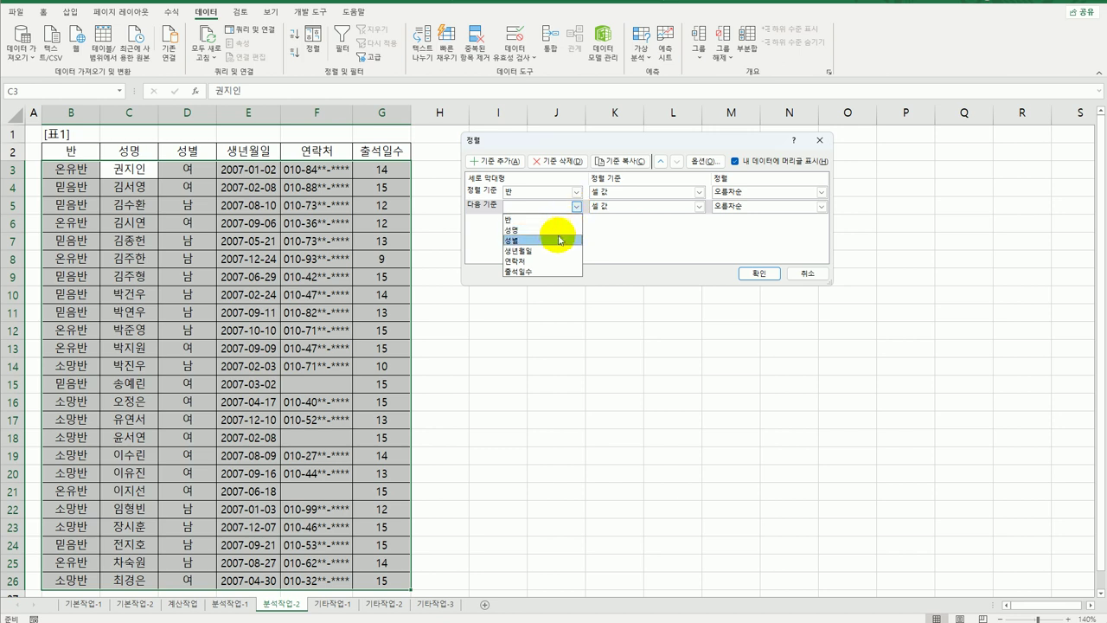
click(556, 241)
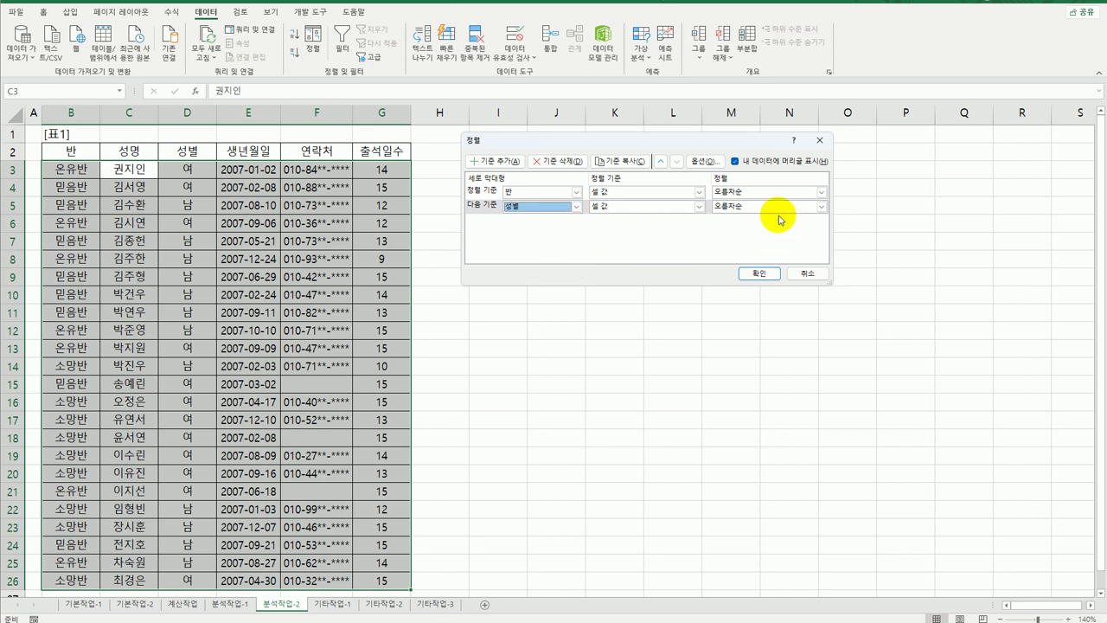
click(758, 274)
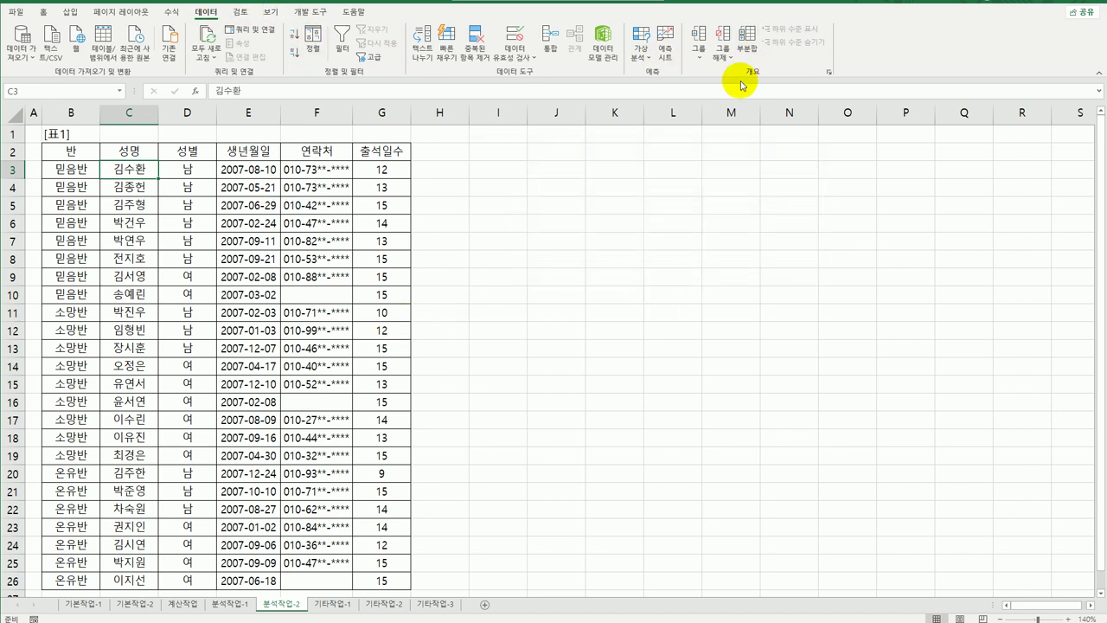
- Add subtotals to 표1 that average 출석일수 for each 반, and fit column B's width to its contents
click(740, 45)
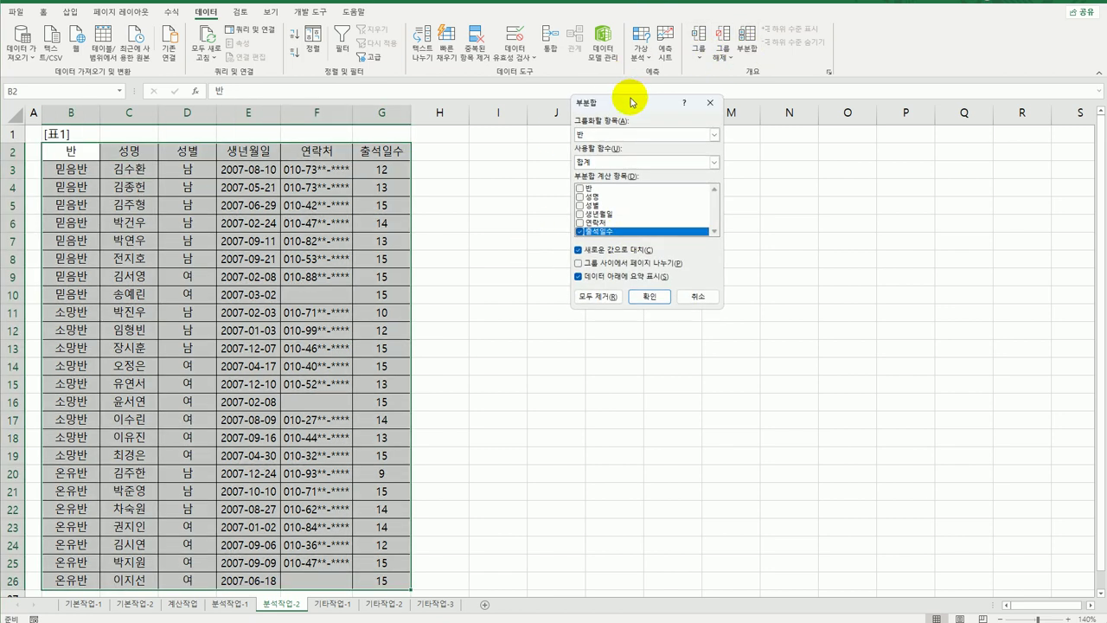
drag(630, 102, 566, 157)
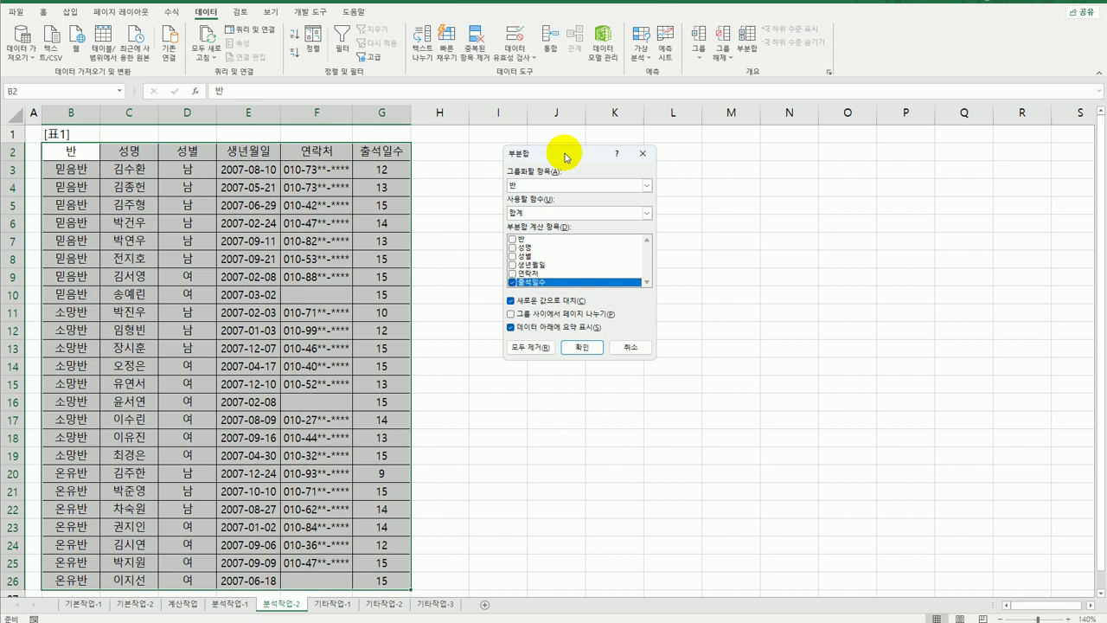
click(566, 212)
click(561, 240)
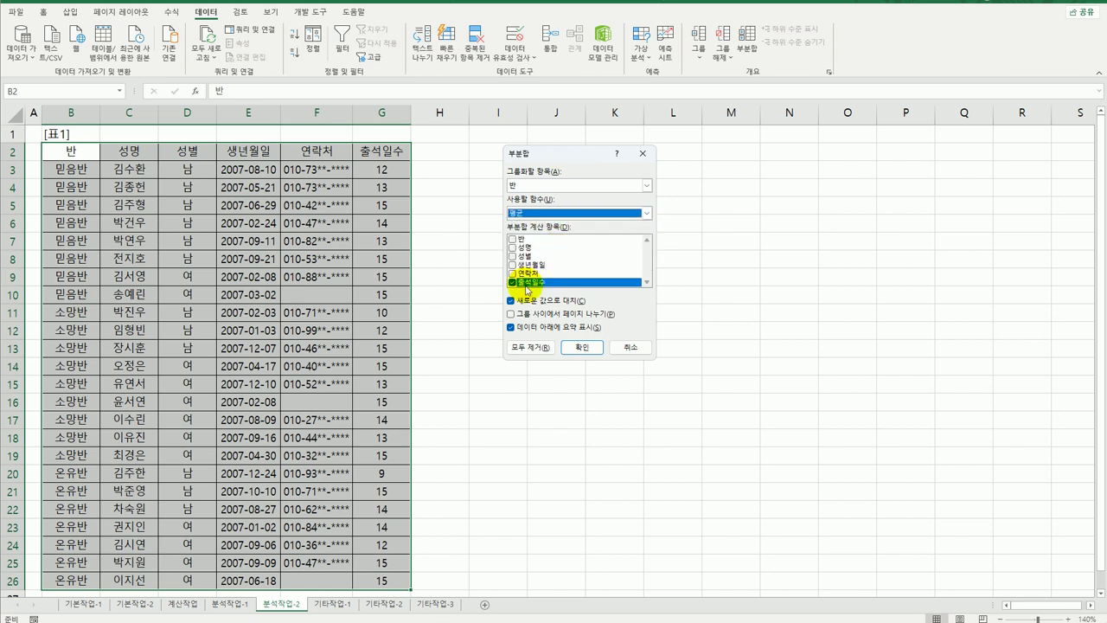
click(583, 347)
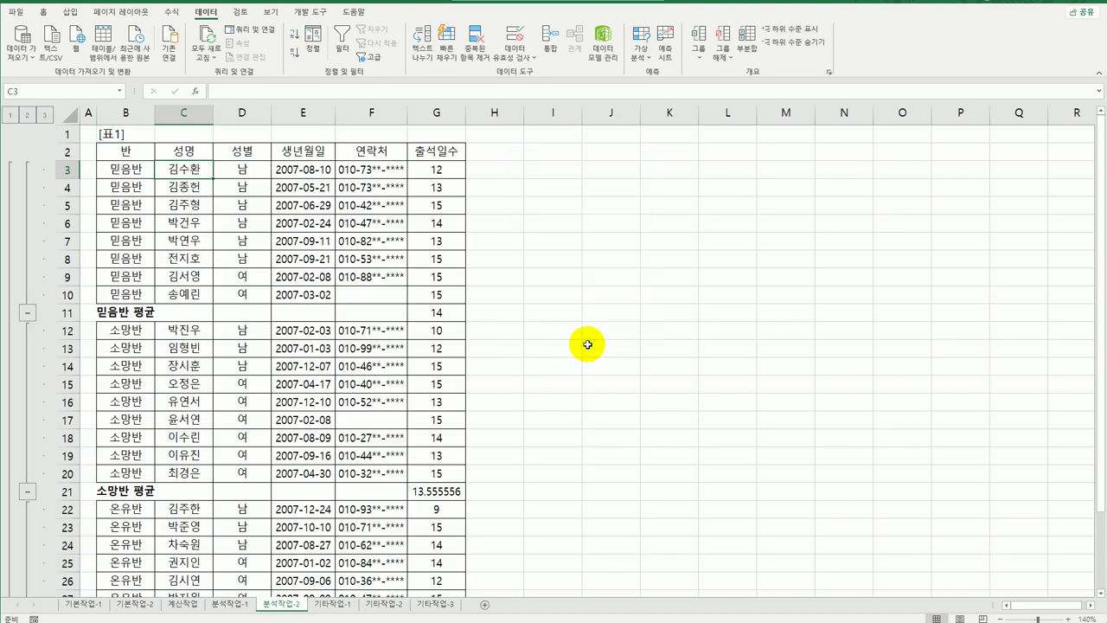
double_click(155, 113)
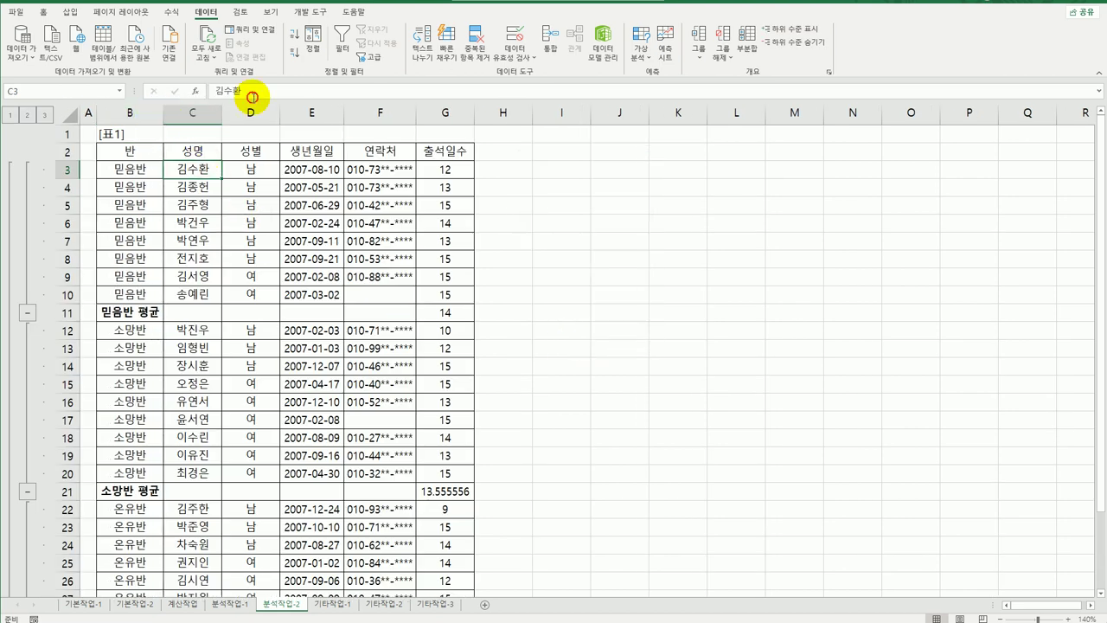
- Add a nested subtotal to 표1 counting 성명 for each 성별, without replacing the existing subtotals
click(746, 44)
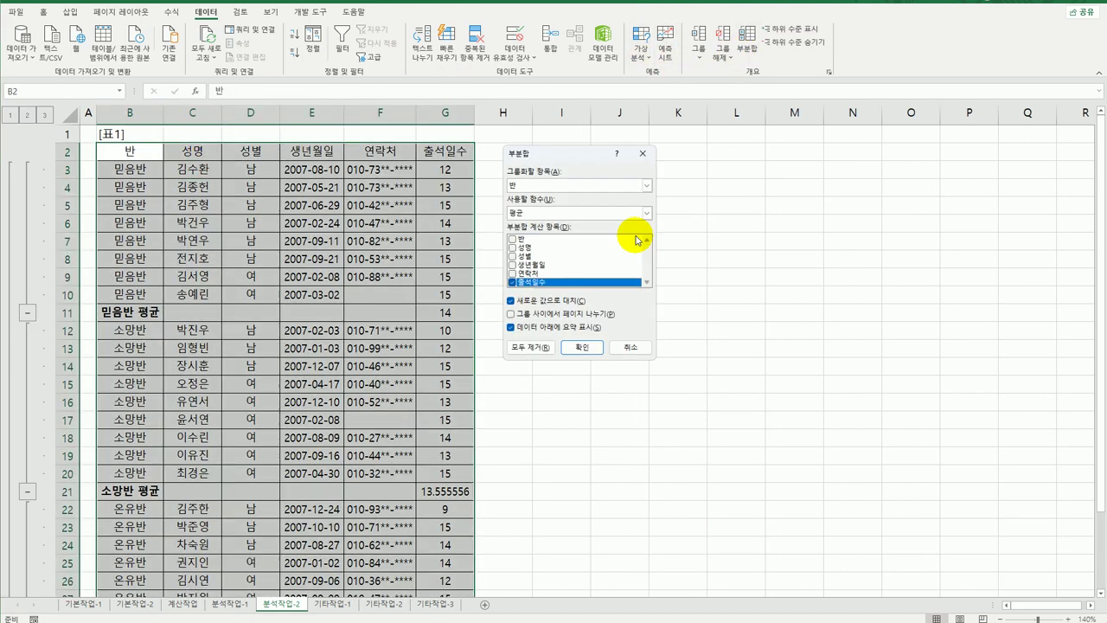
click(571, 188)
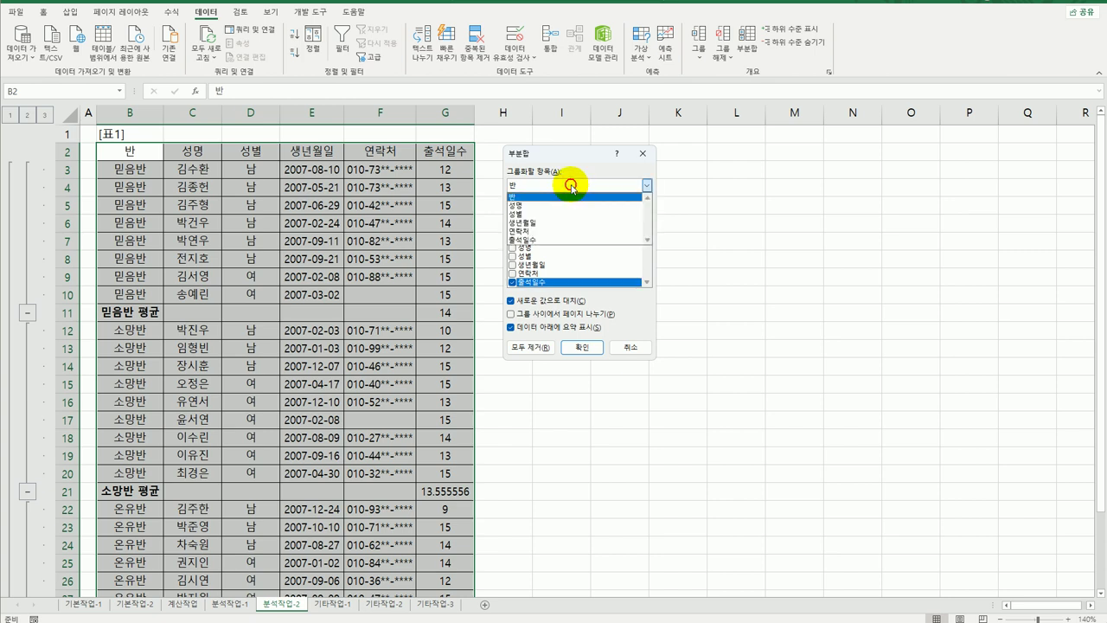
click(563, 215)
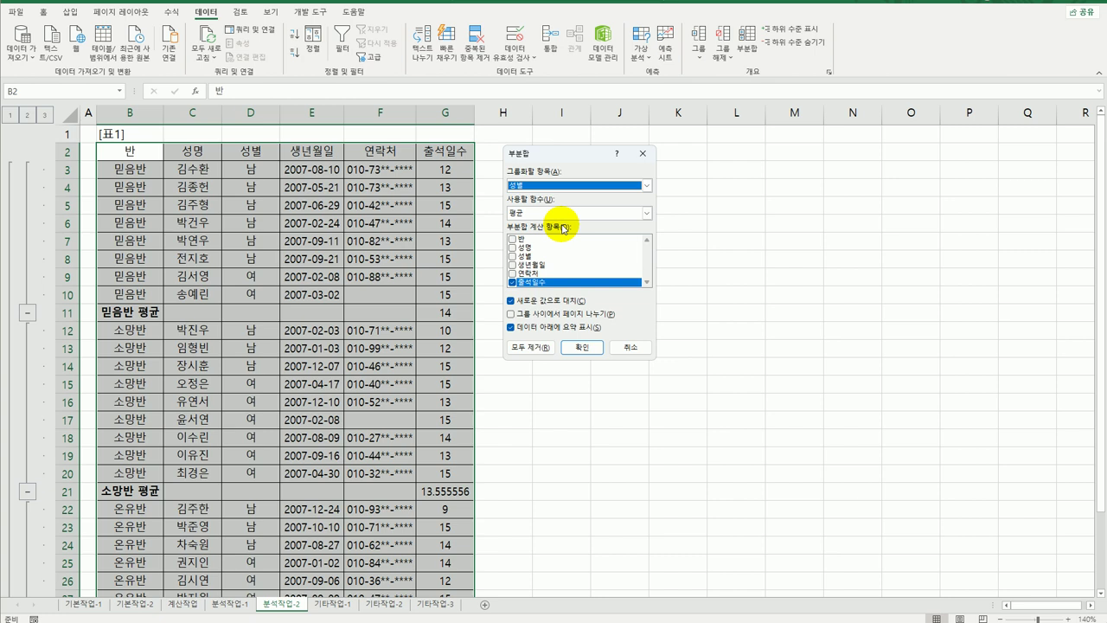
click(568, 212)
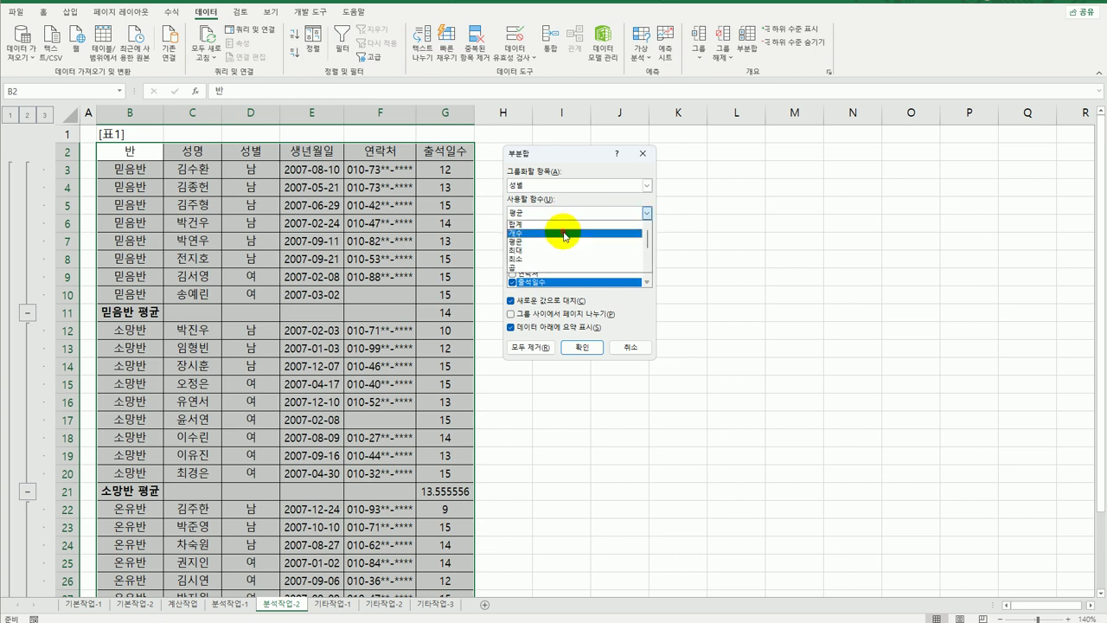
click(563, 234)
click(511, 281)
click(512, 247)
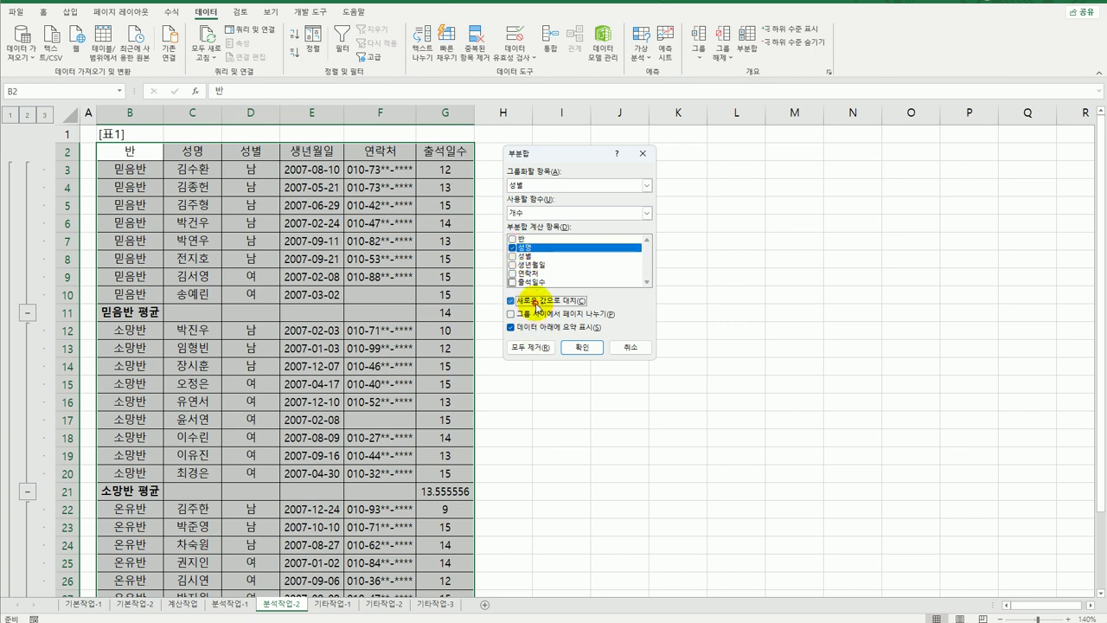
click(529, 302)
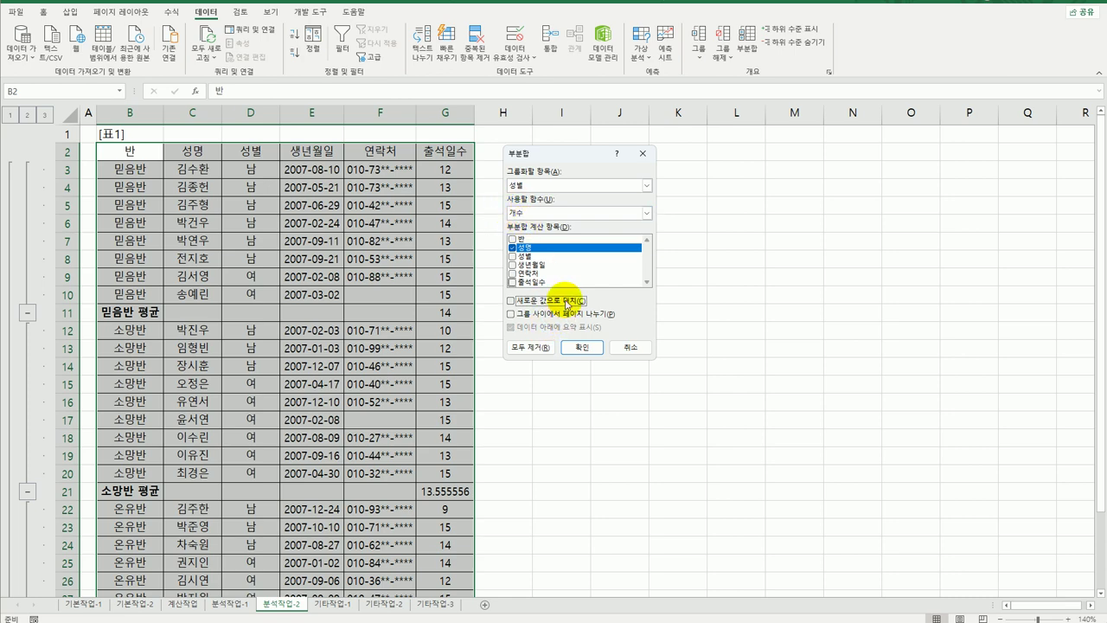
click(581, 347)
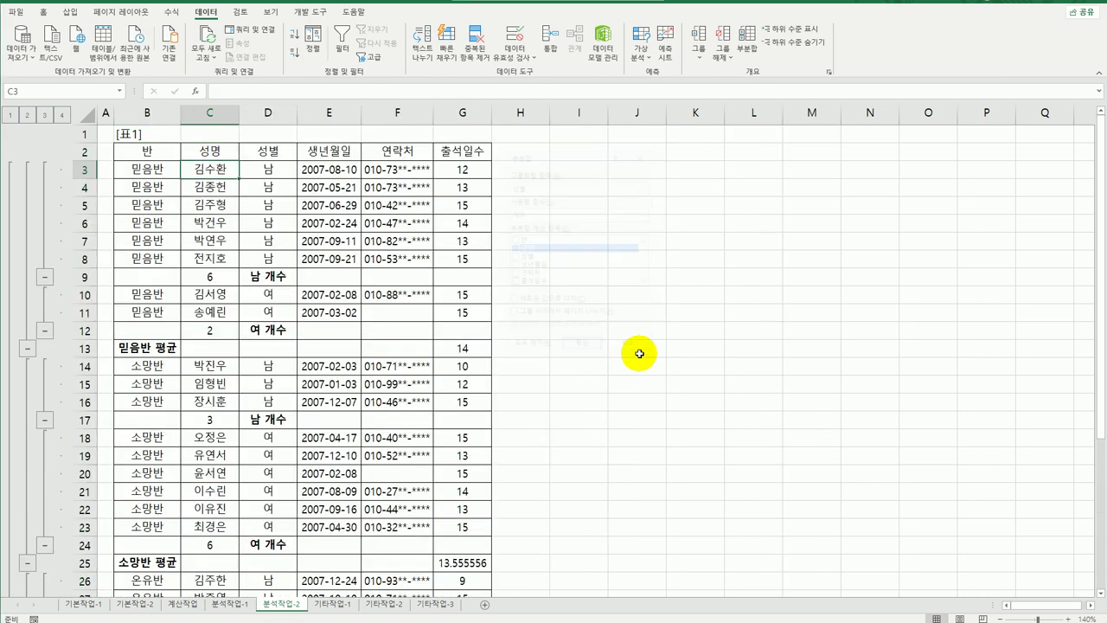
click(637, 350)
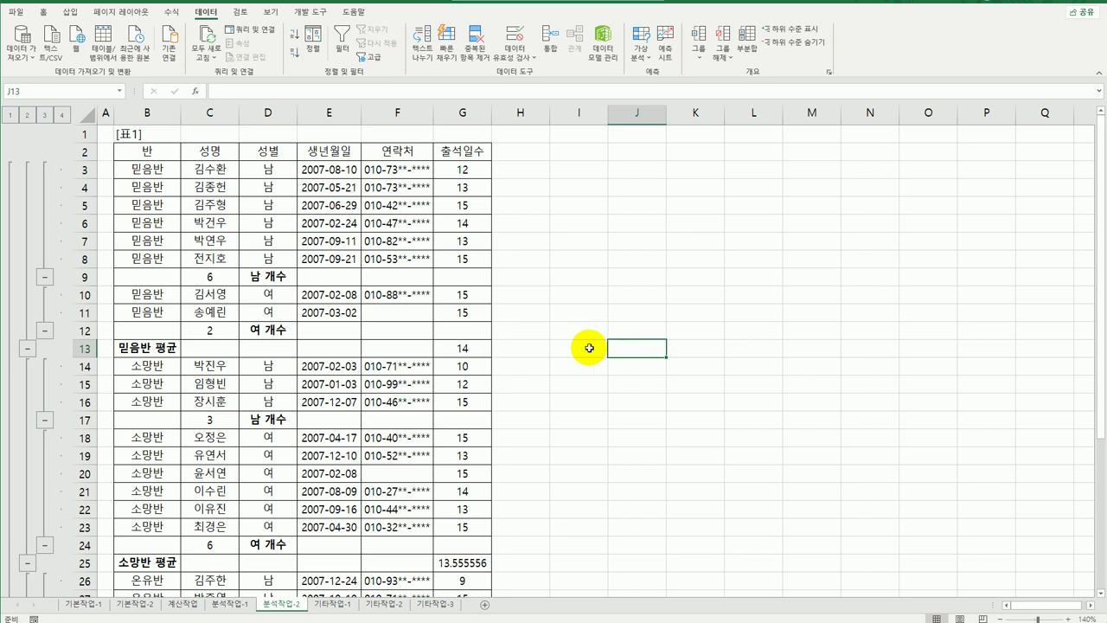
click(585, 348)
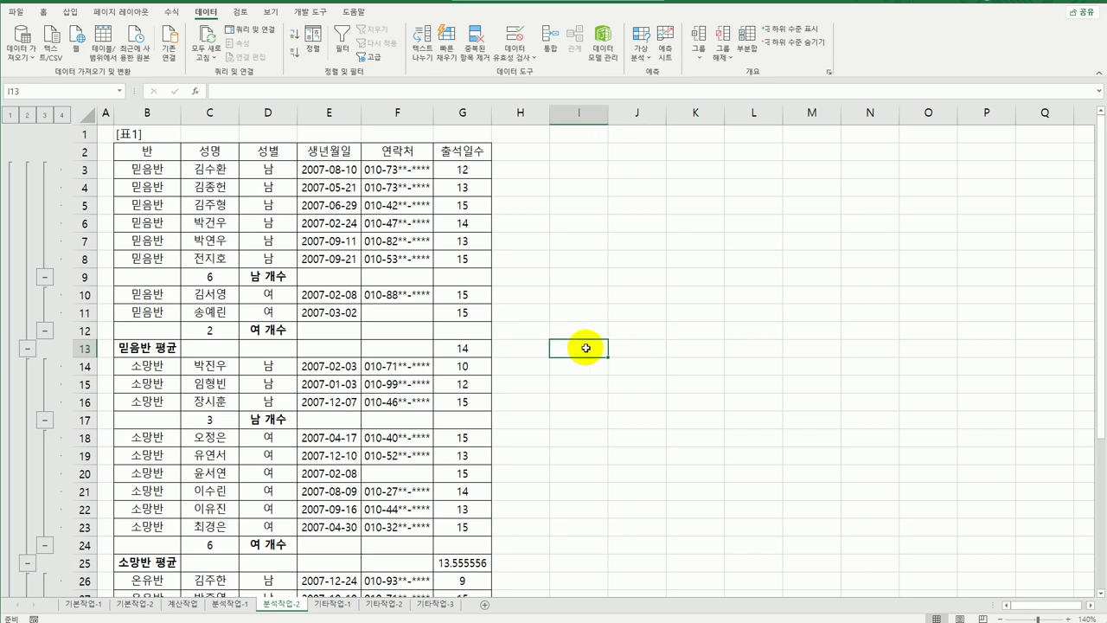
- Add a data series named 중국(CNY) to the line chart on the 기타작업-1 sheet
click(344, 604)
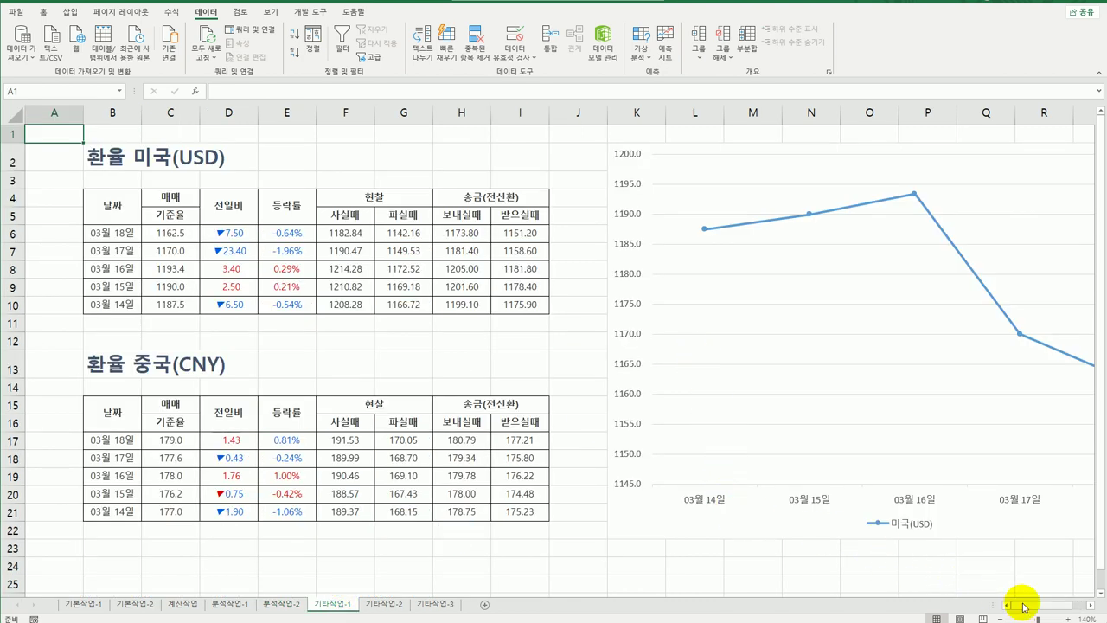
drag(1018, 604, 1030, 608)
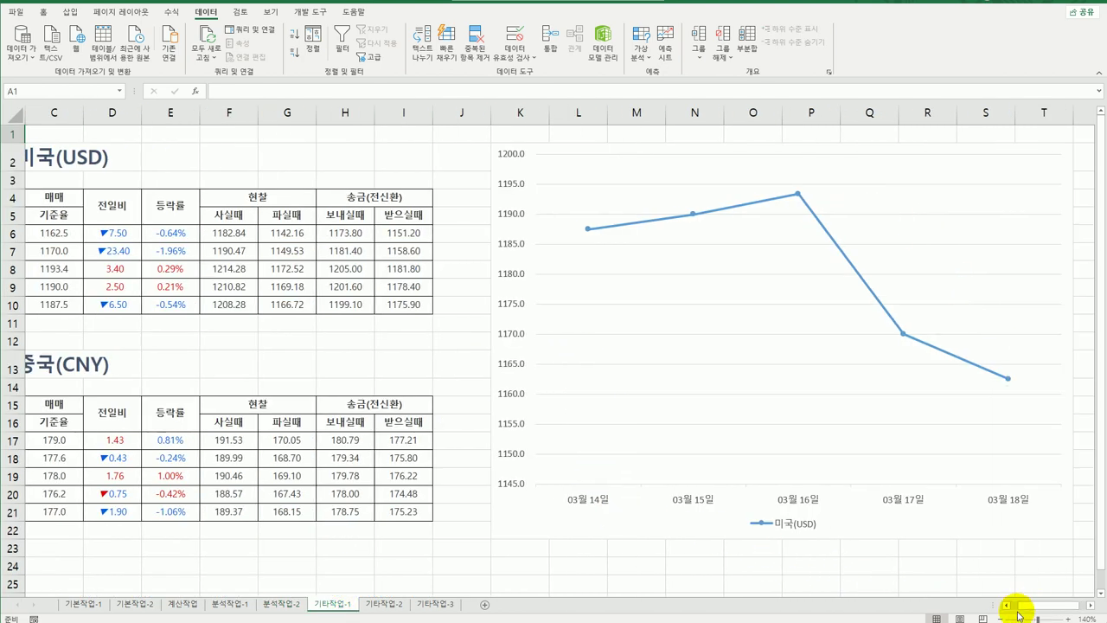
click(1000, 617)
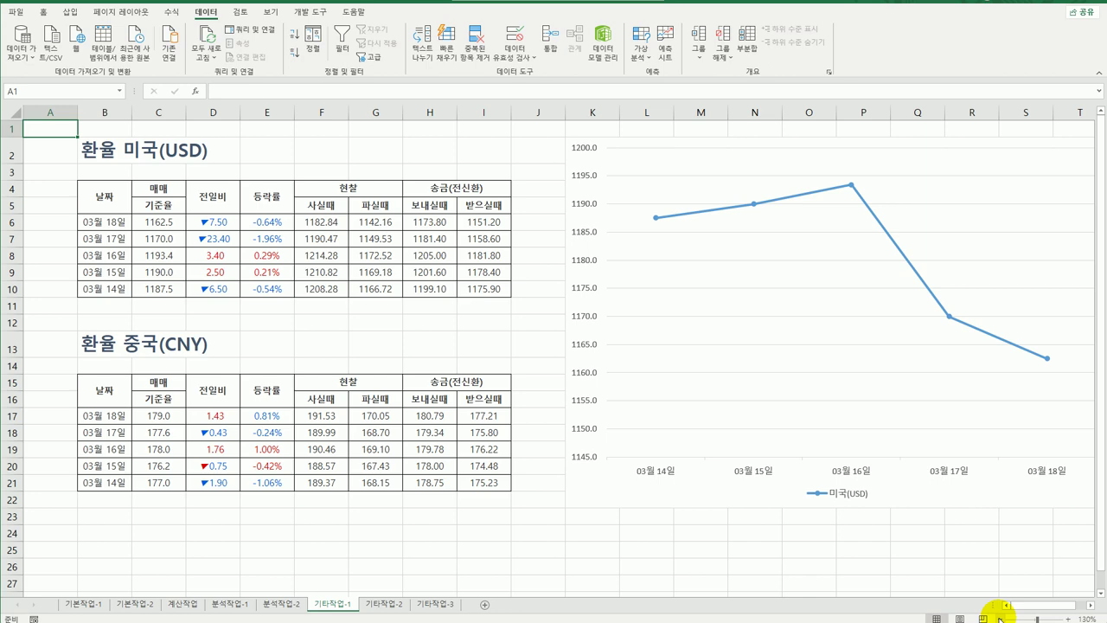
click(1001, 617)
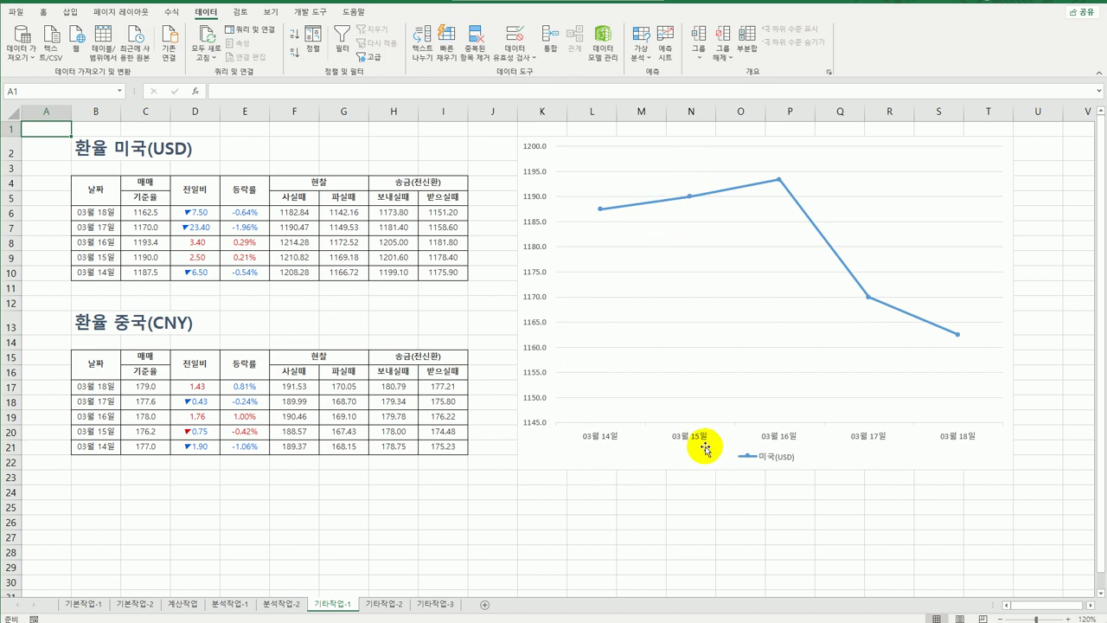
right_click(651, 161)
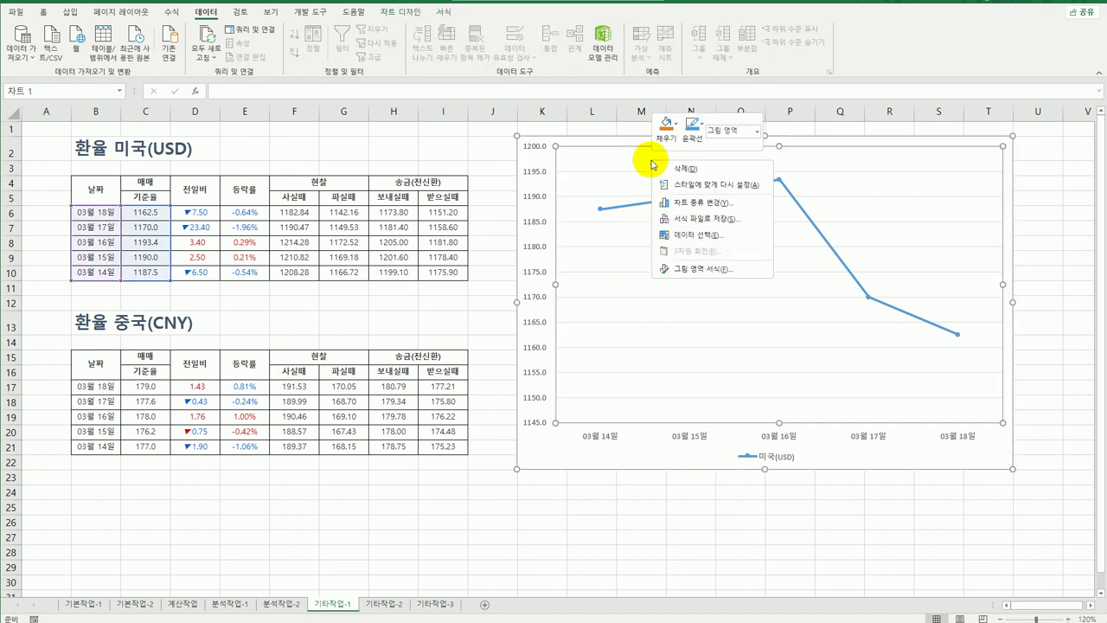
click(704, 235)
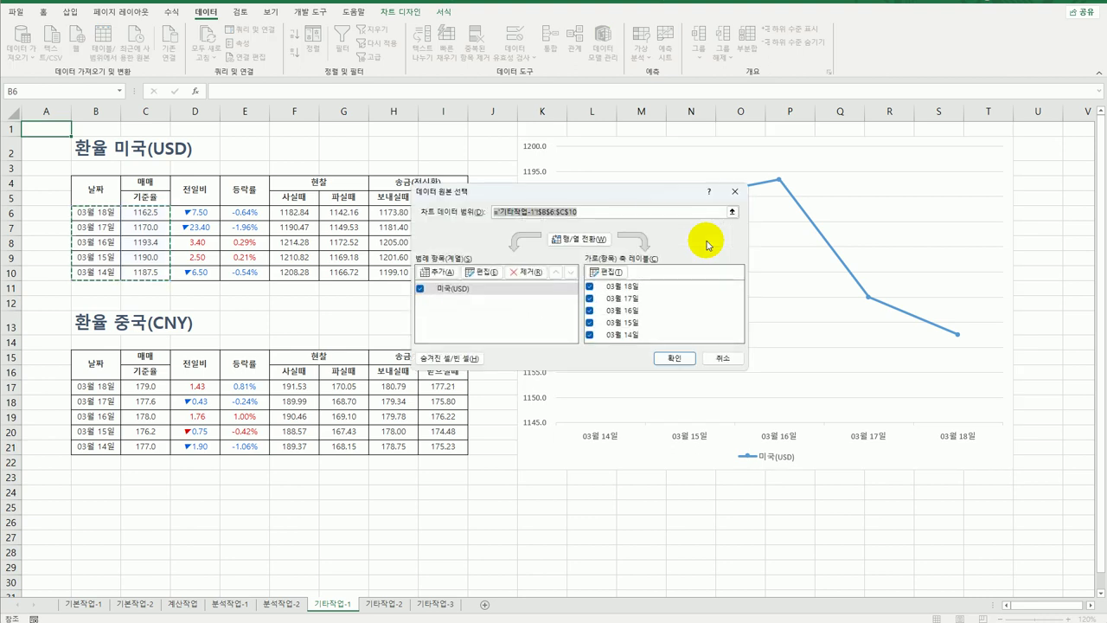
click(436, 271)
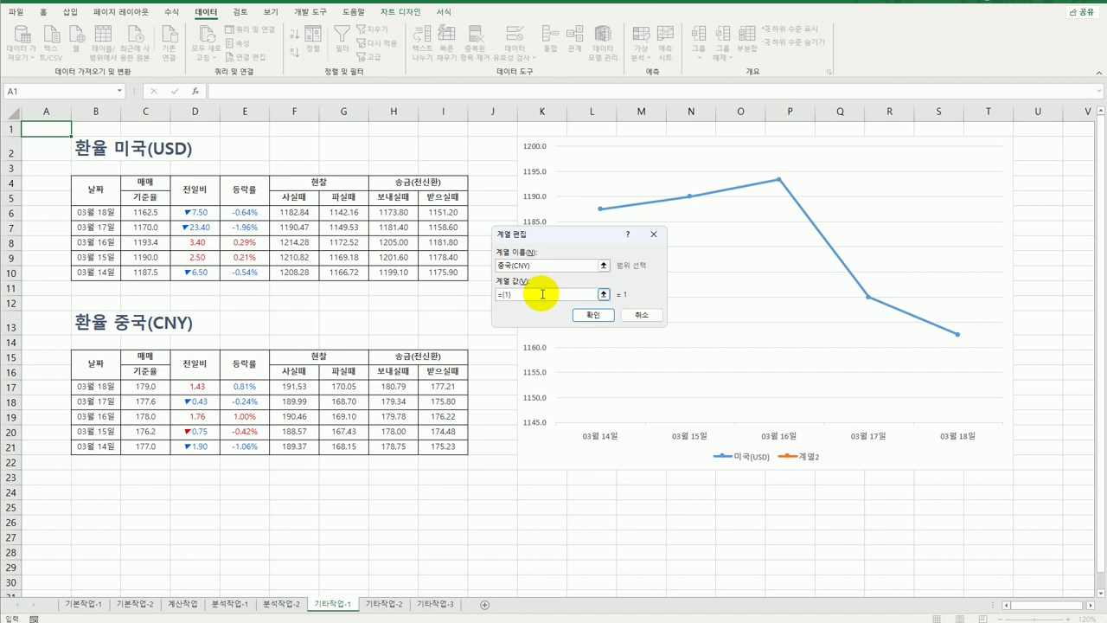
- Set the 중국(CNY) series values to the 매매 기준율 range C17:C21
drag(501, 292, 490, 298)
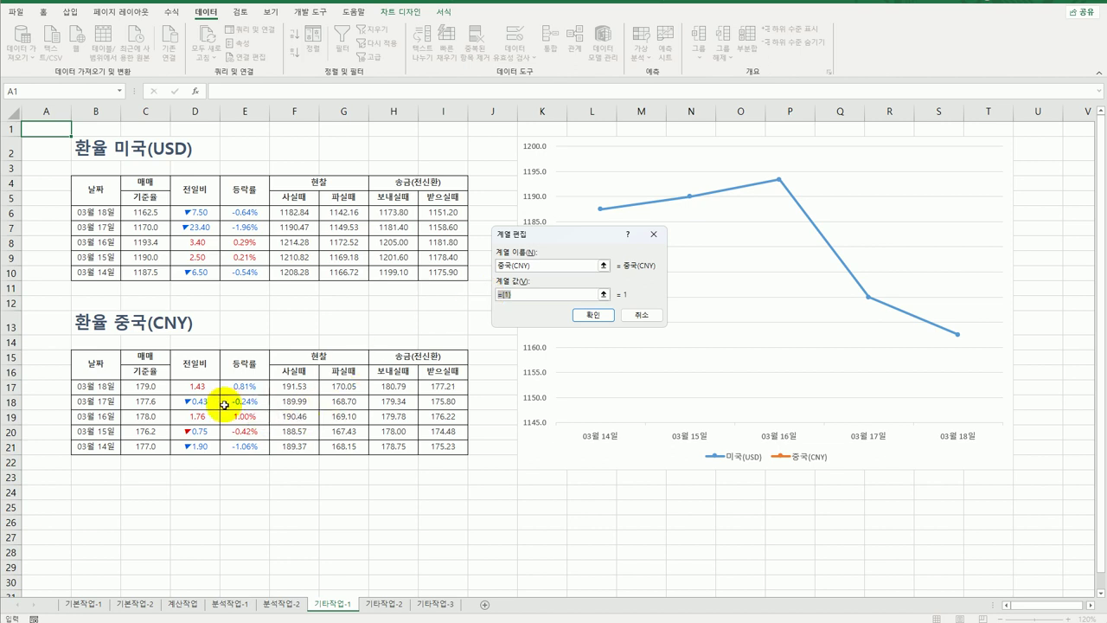
drag(145, 386, 145, 444)
click(564, 400)
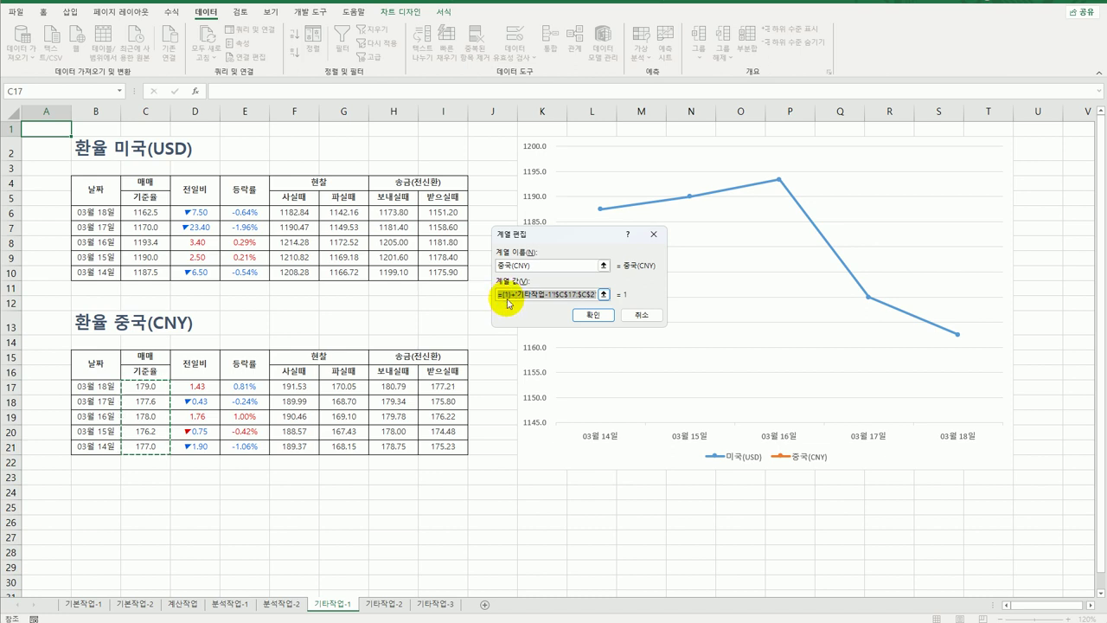
key(BackSpace)
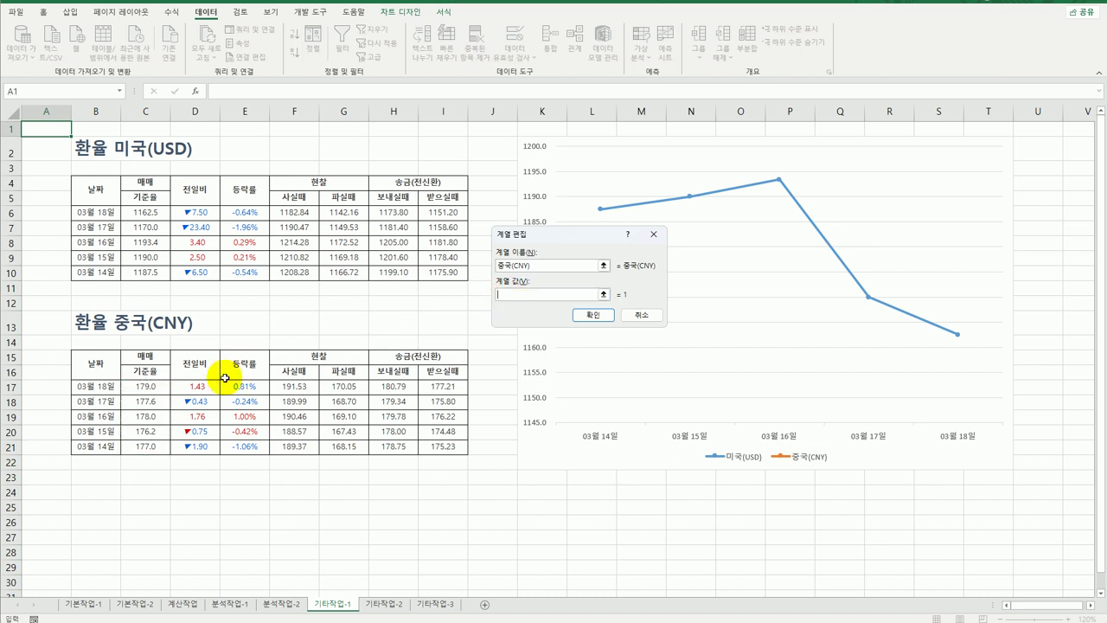
drag(143, 386, 148, 442)
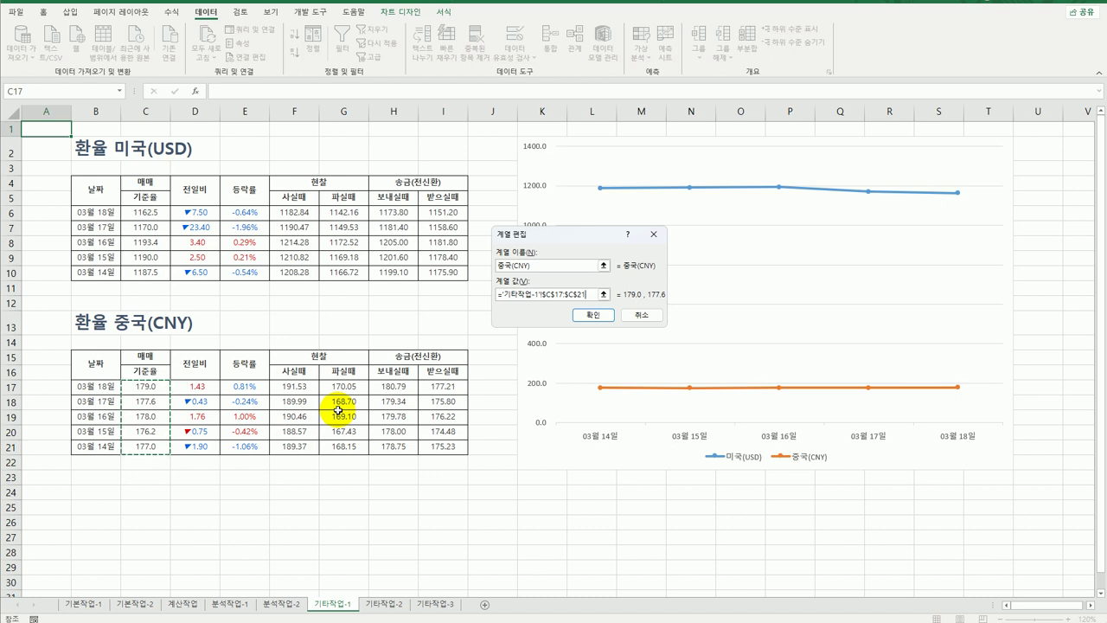
click(590, 315)
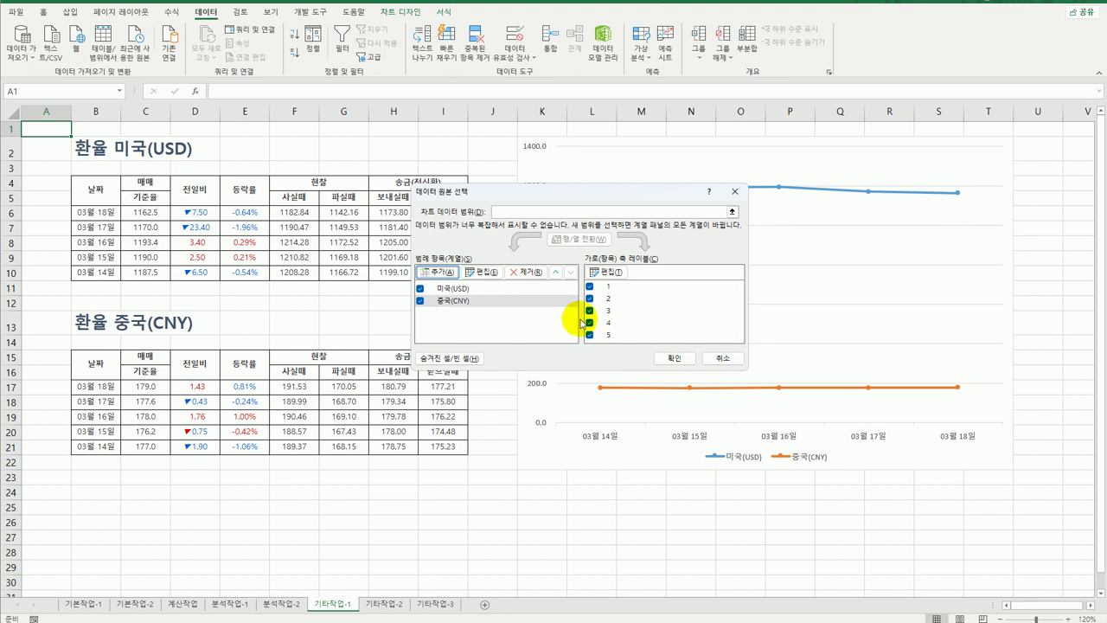
- Set the chart's horizontal axis labels to the dates in B17:B21 and apply the data source changes
click(617, 273)
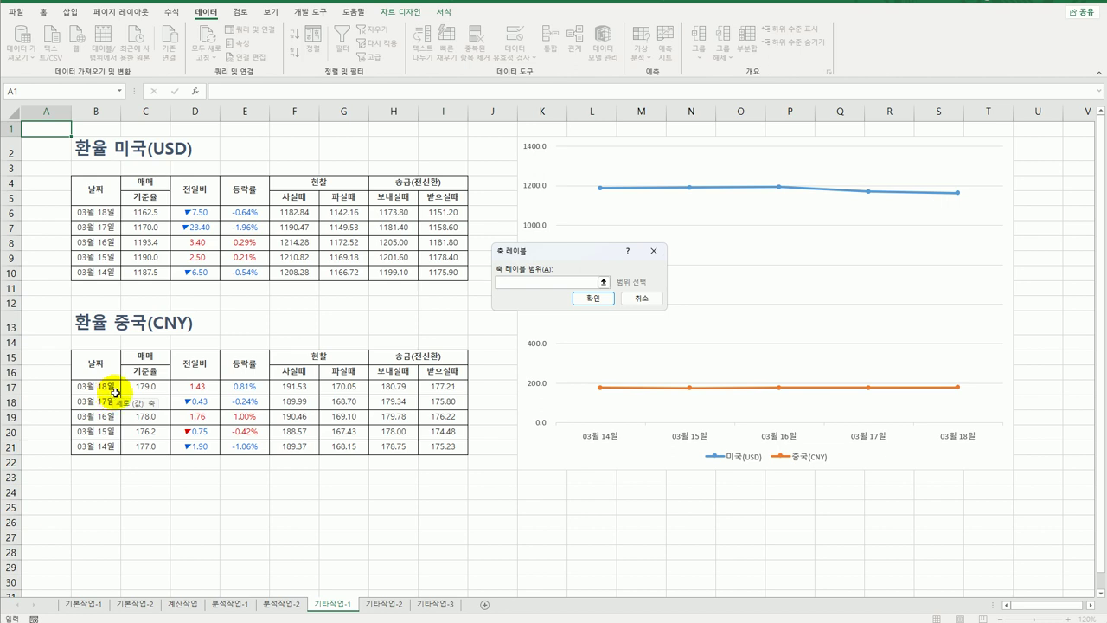
drag(105, 387, 85, 446)
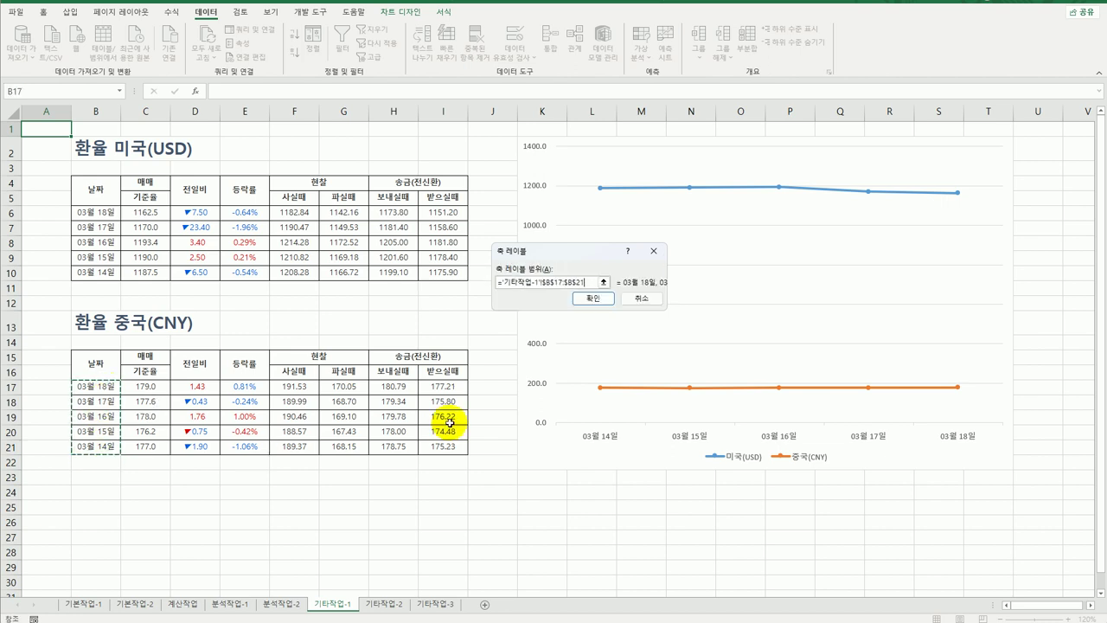
click(588, 298)
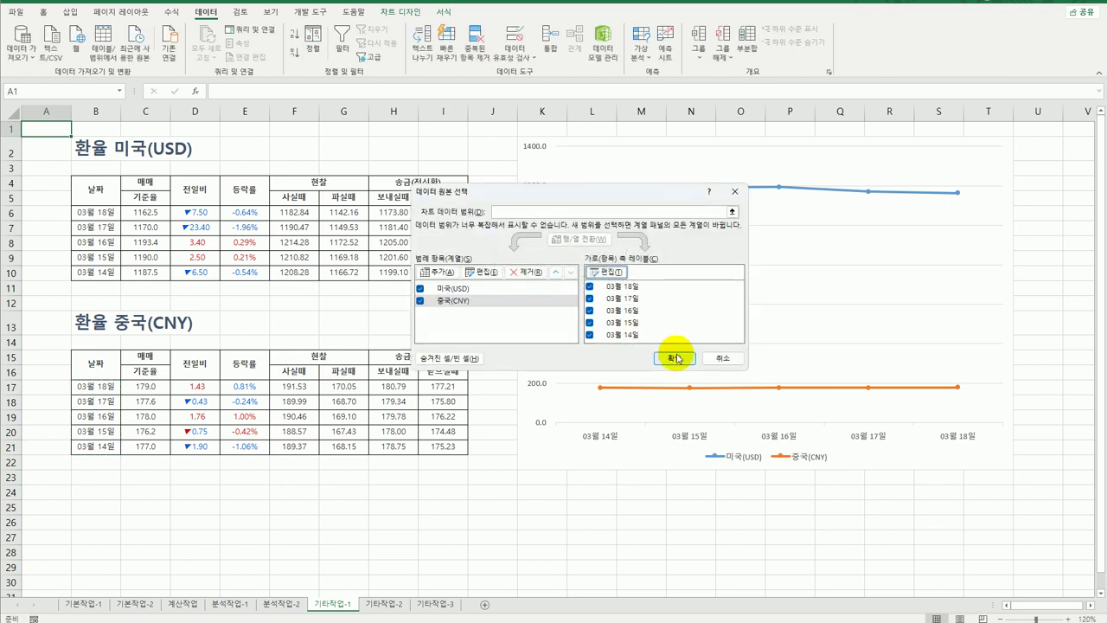
click(675, 358)
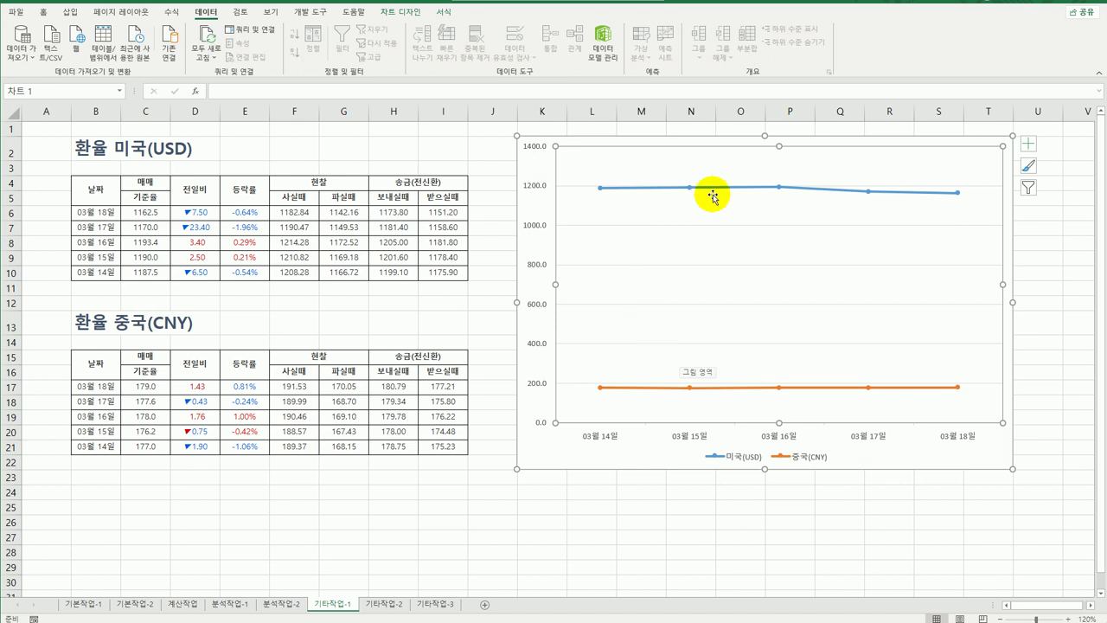
- Plot the 중국(CNY) series on the secondary axis (보조 축)
click(777, 388)
right_click(777, 389)
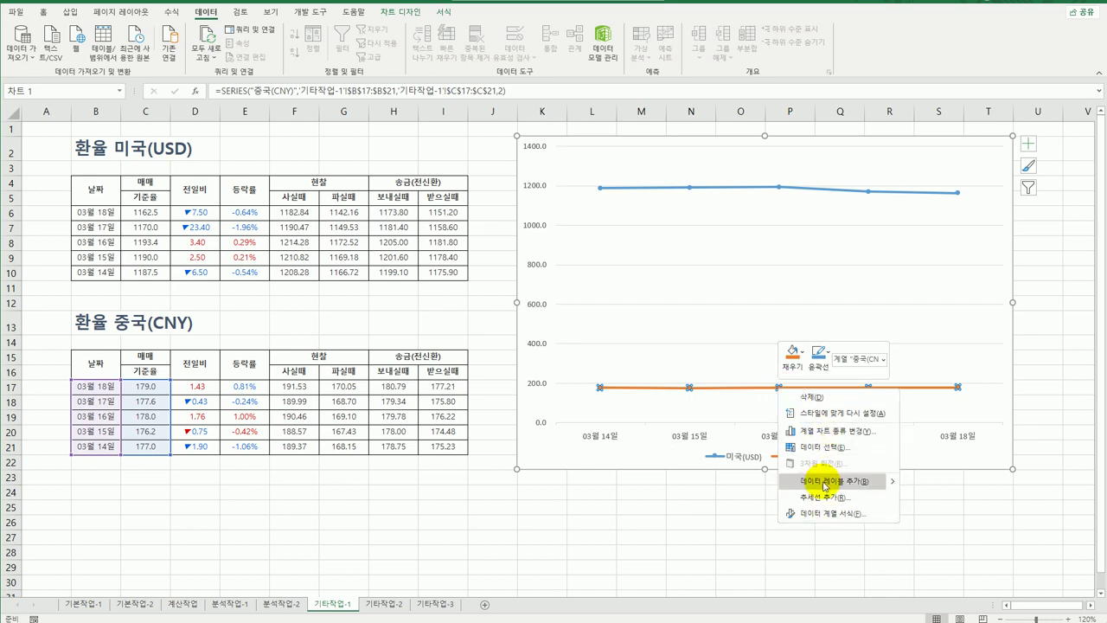
click(826, 514)
click(967, 226)
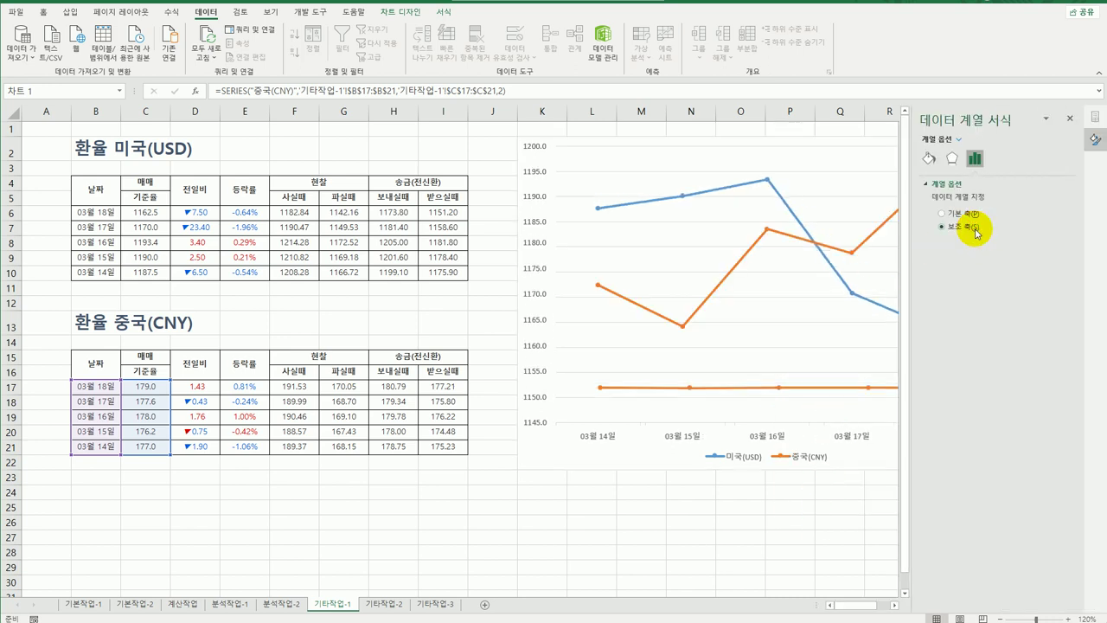
- Add a primary vertical axis title (기본 세로) to the exchange-rate chart
drag(846, 604, 855, 605)
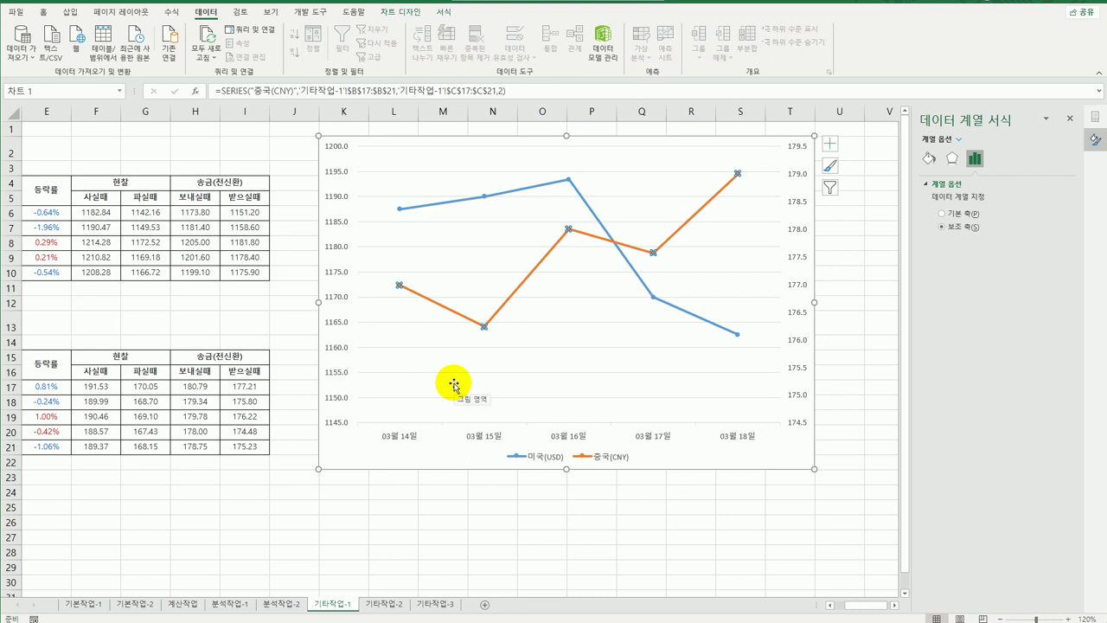
click(829, 147)
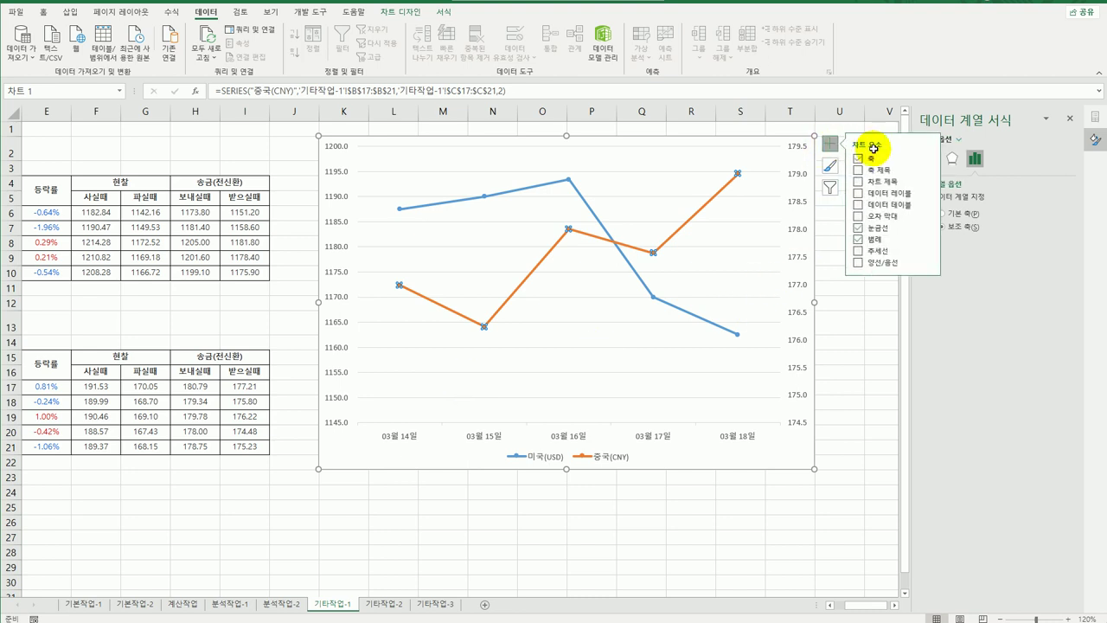
click(928, 169)
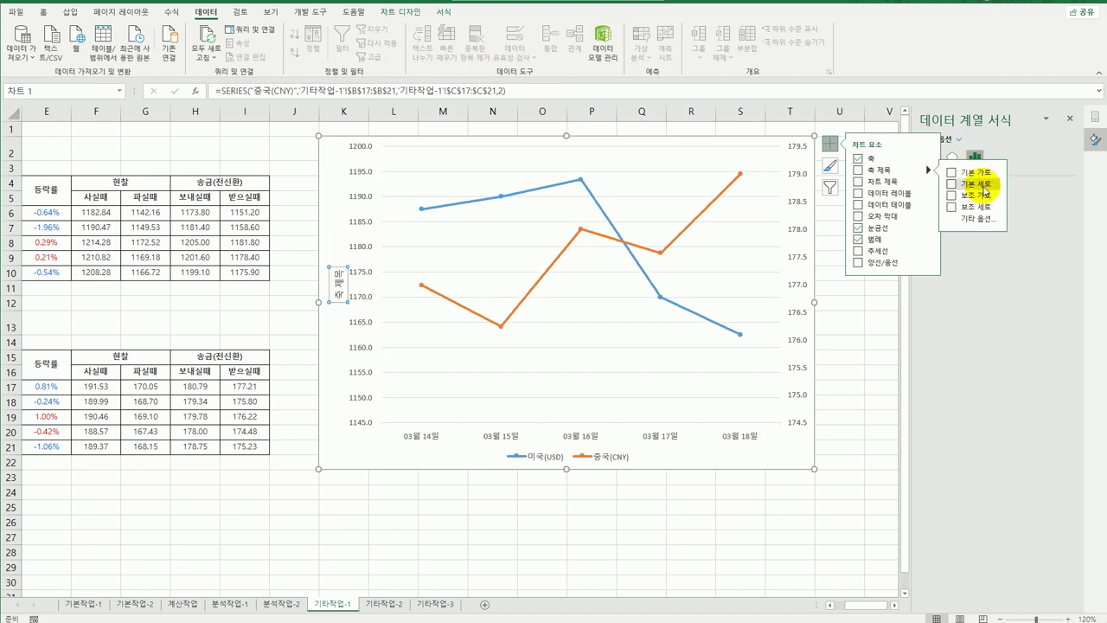
click(984, 184)
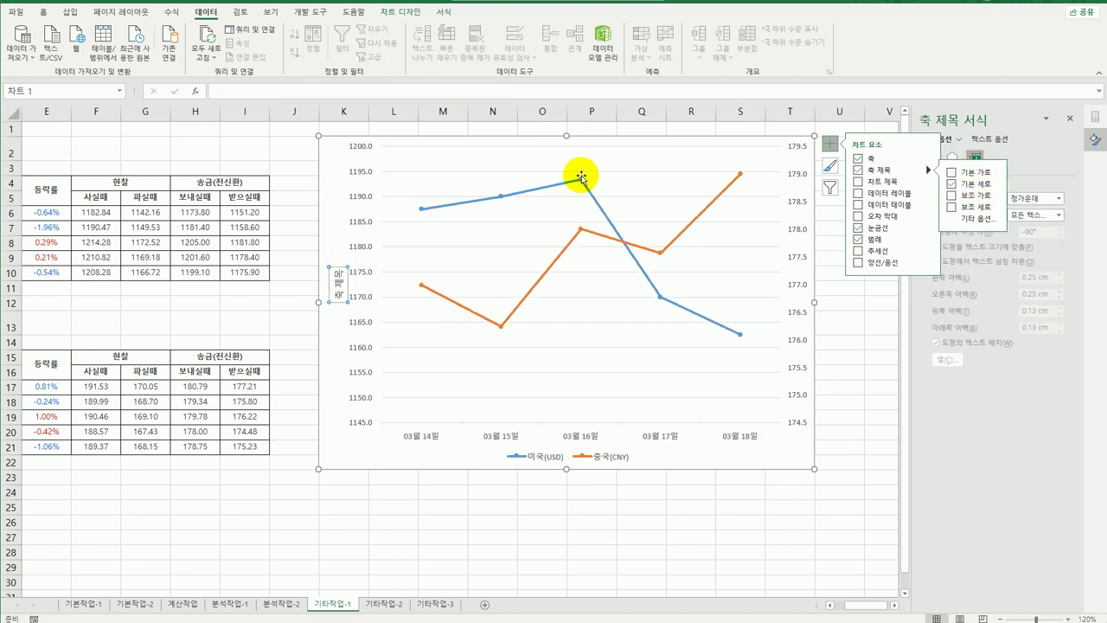
- Link the primary vertical axis title to cell B2 and set its text direction to 세로
click(258, 93)
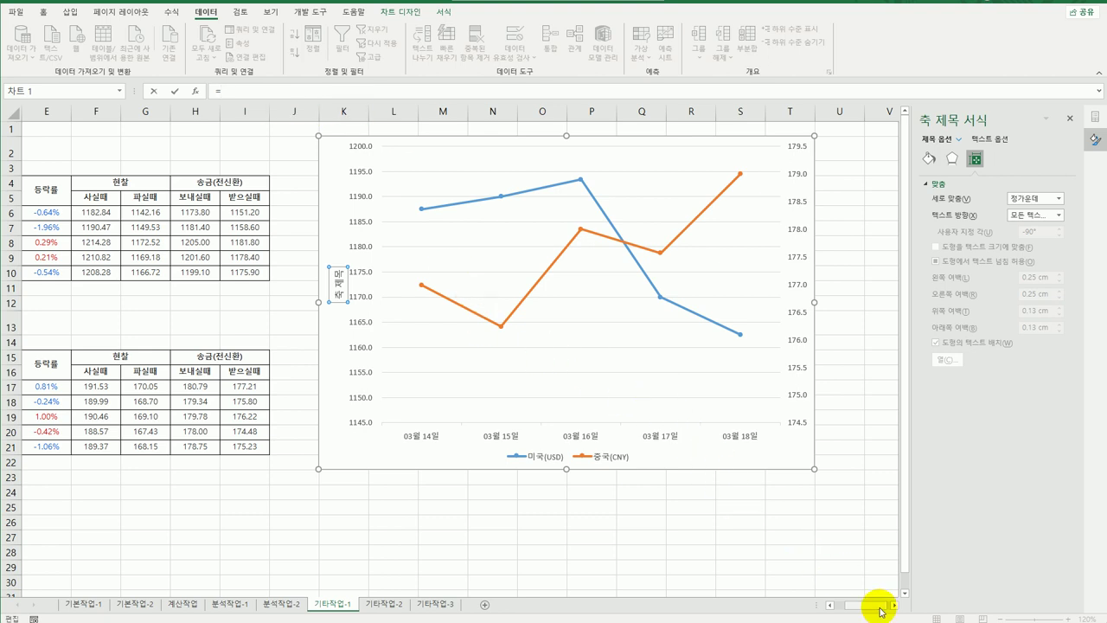
drag(873, 605, 845, 610)
click(90, 149)
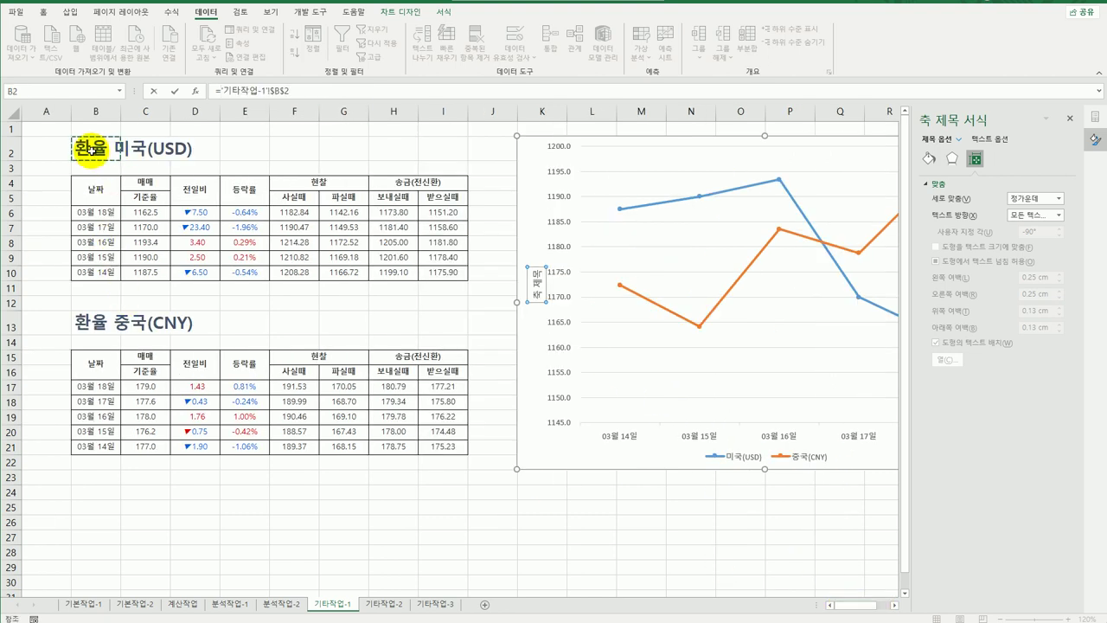
key(Return)
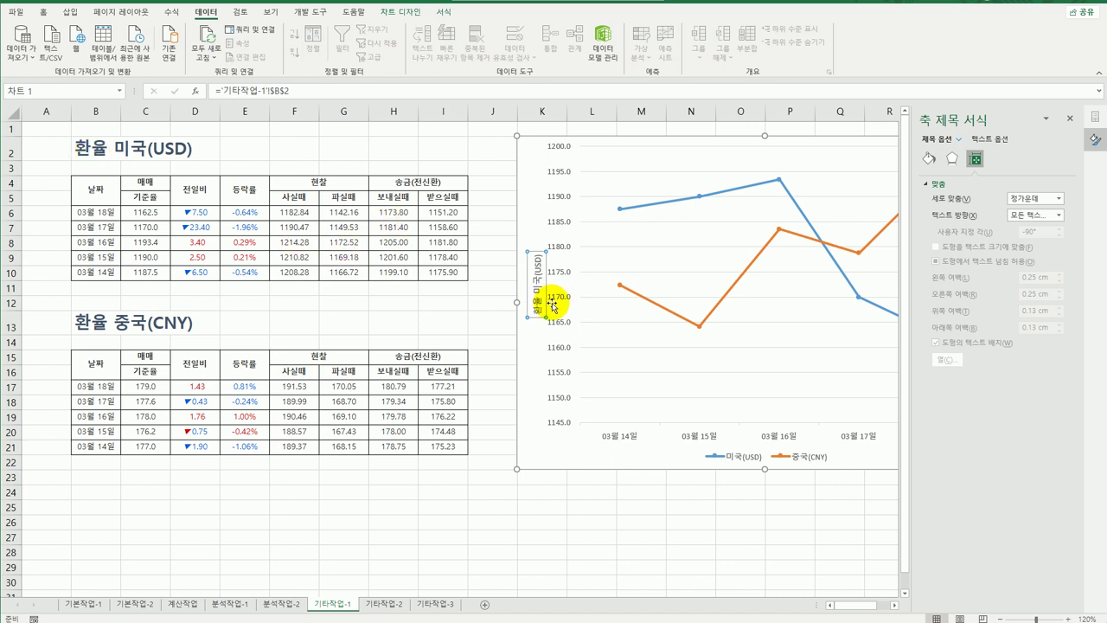
click(1048, 216)
click(1030, 277)
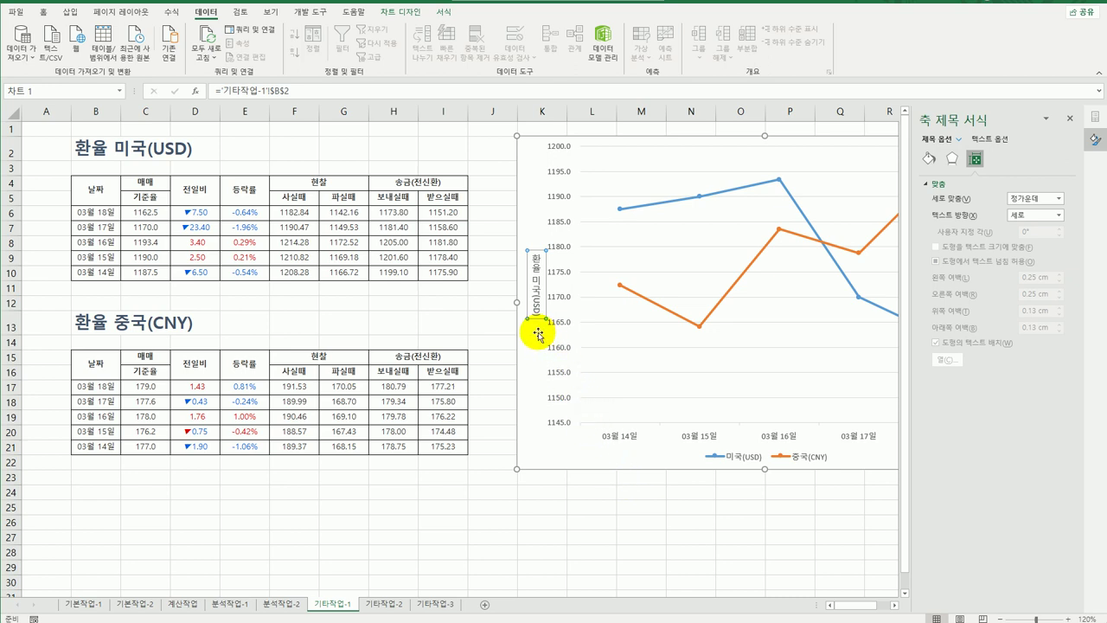
- Set the primary vertical axis minimum to 1150, maximum to 1250 and major unit (기본) to 10
click(557, 296)
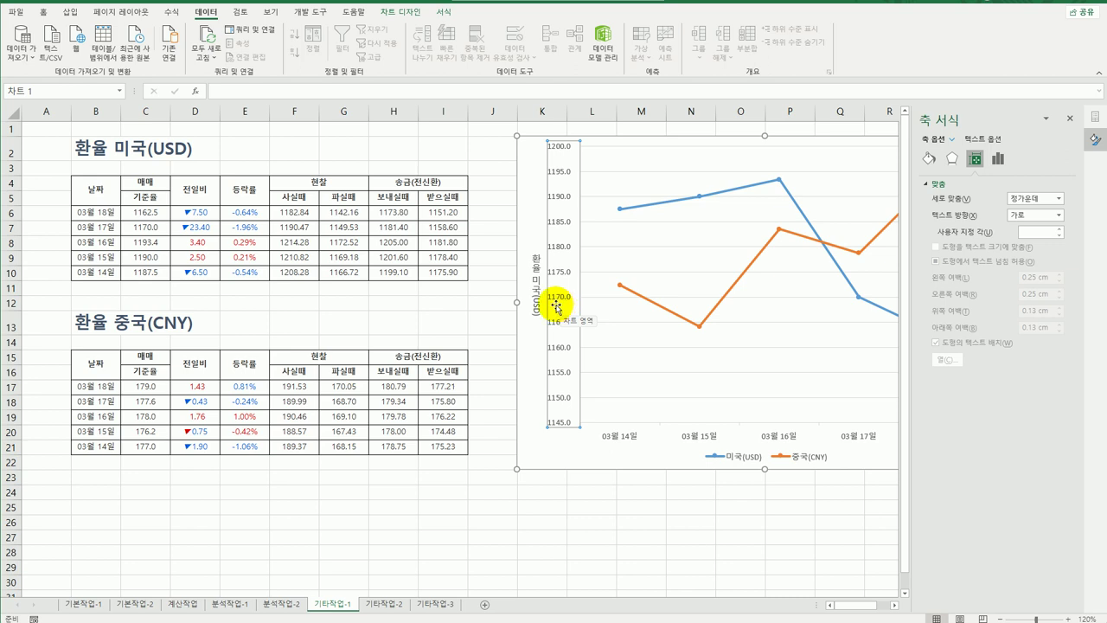
click(998, 159)
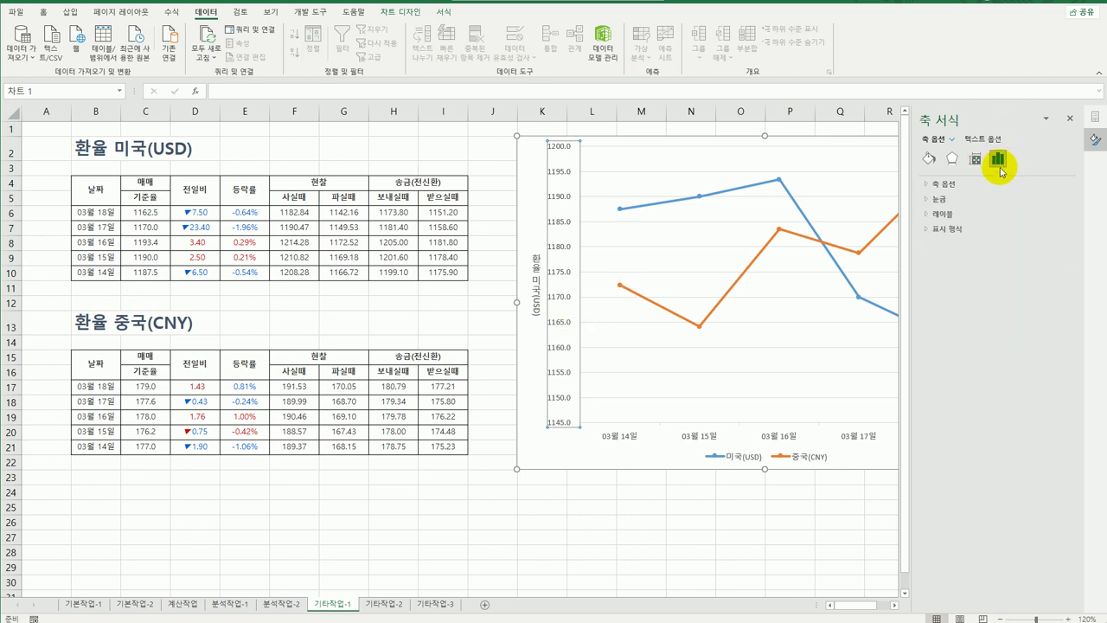
click(938, 183)
click(998, 210)
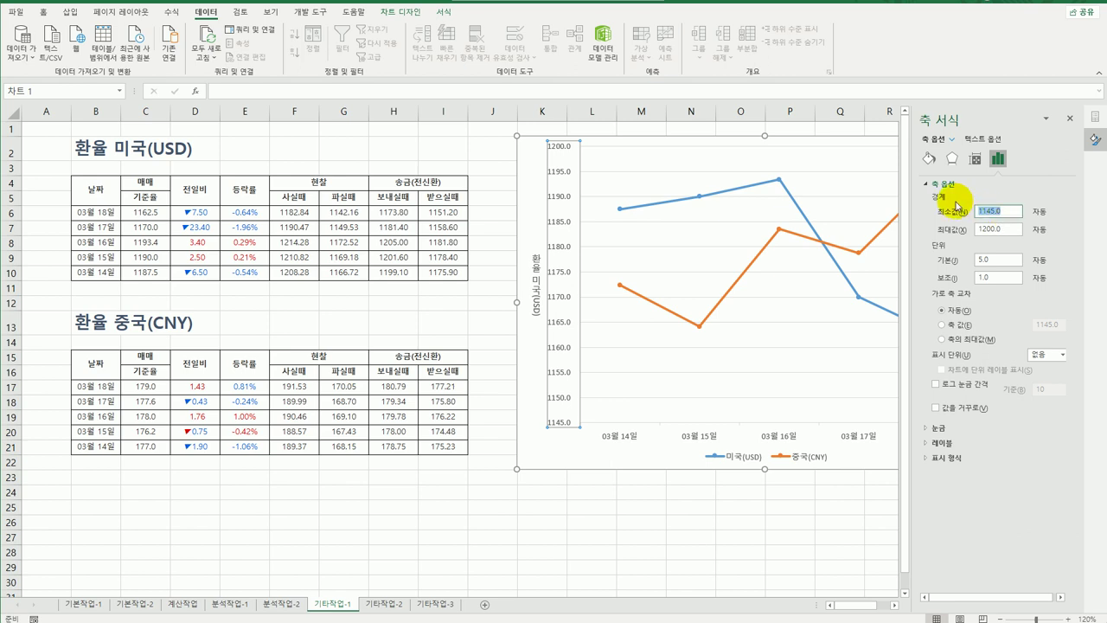
text(115)
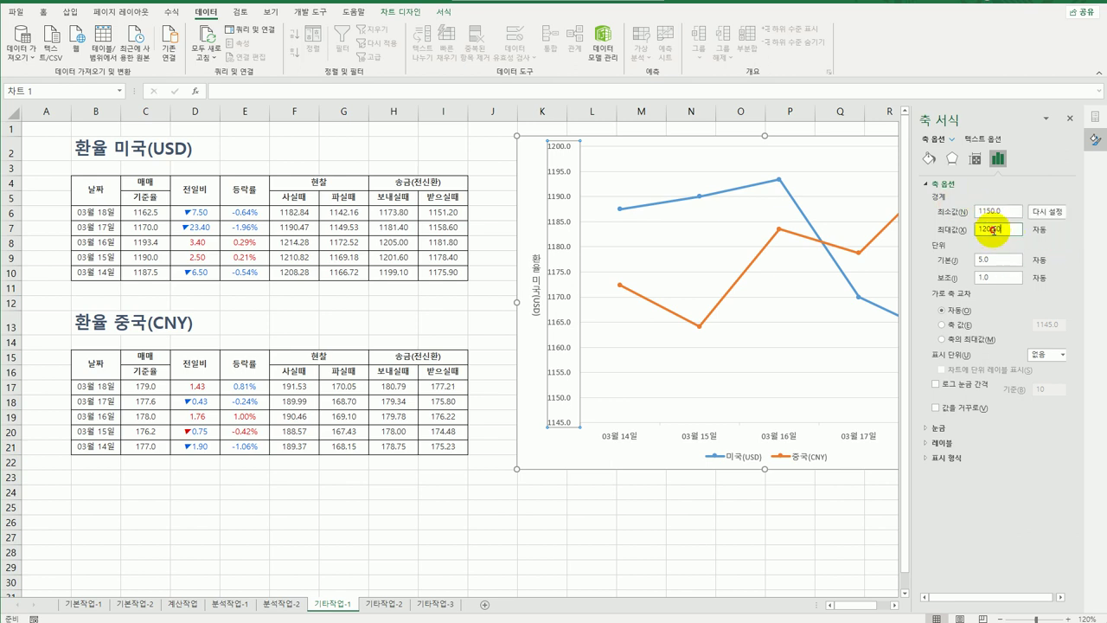
key(Tab)
text(1)
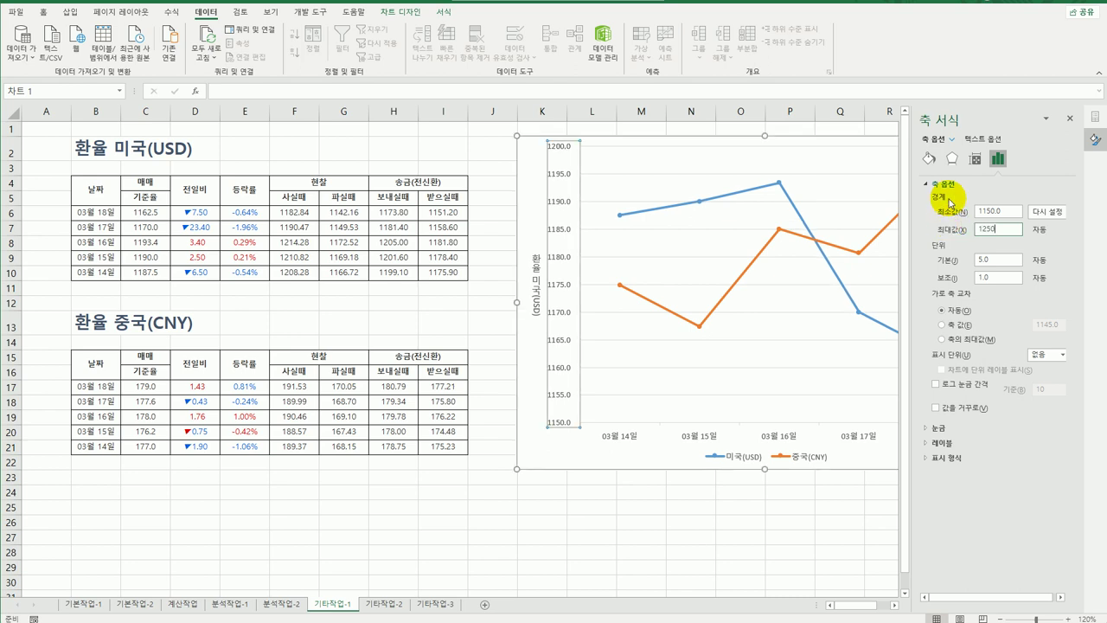
text(250)
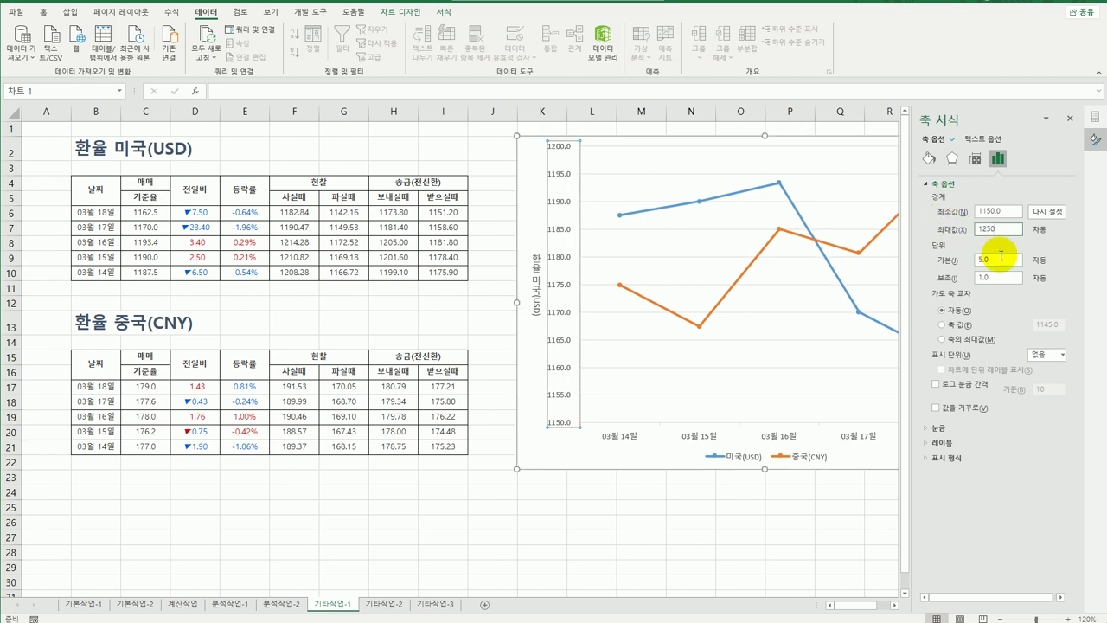
key(Tab)
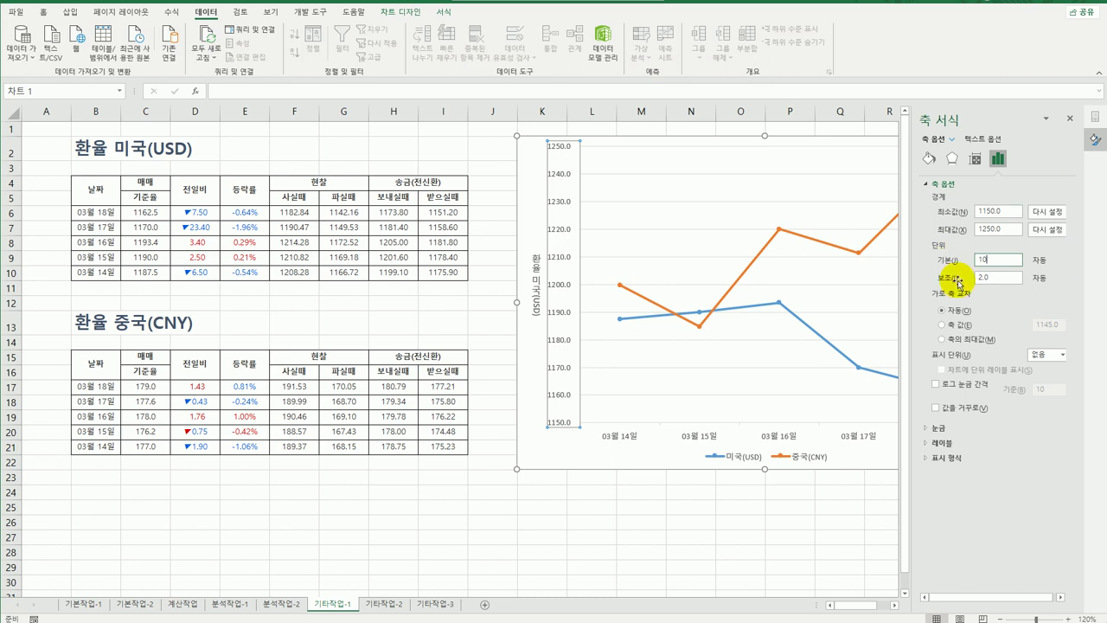
- Place the chart legend above the plot area (위쪽)
drag(845, 605, 869, 605)
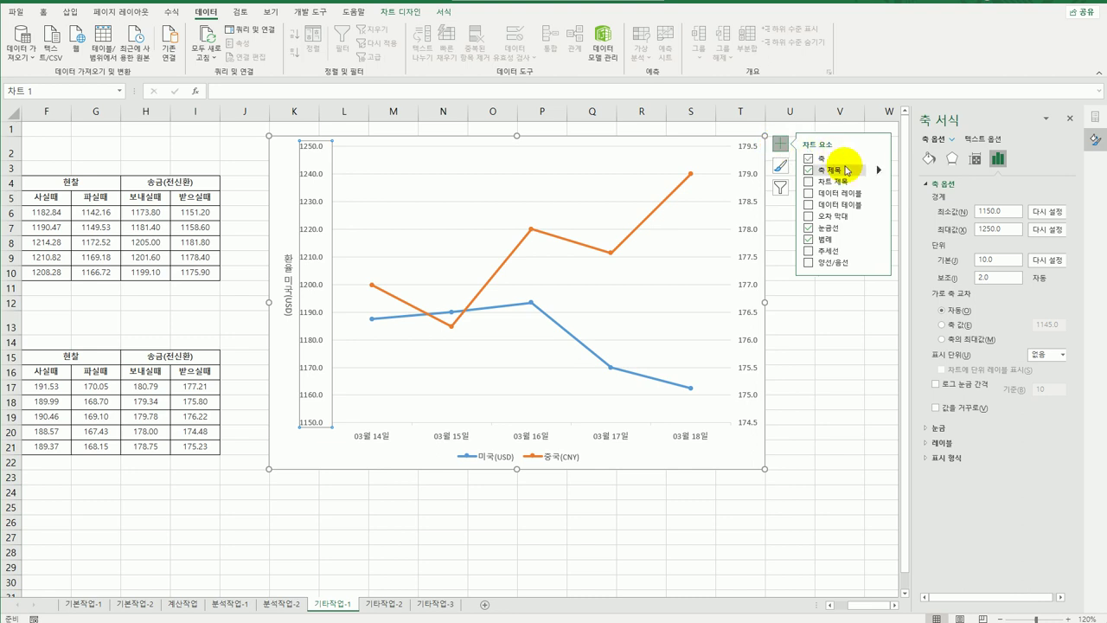
click(880, 239)
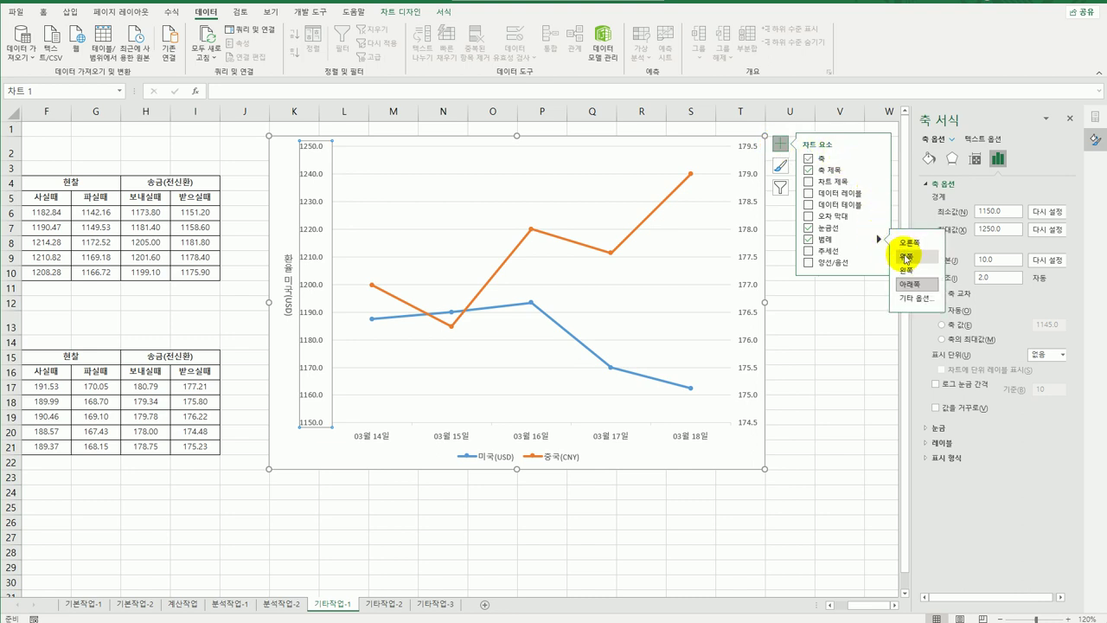
click(906, 257)
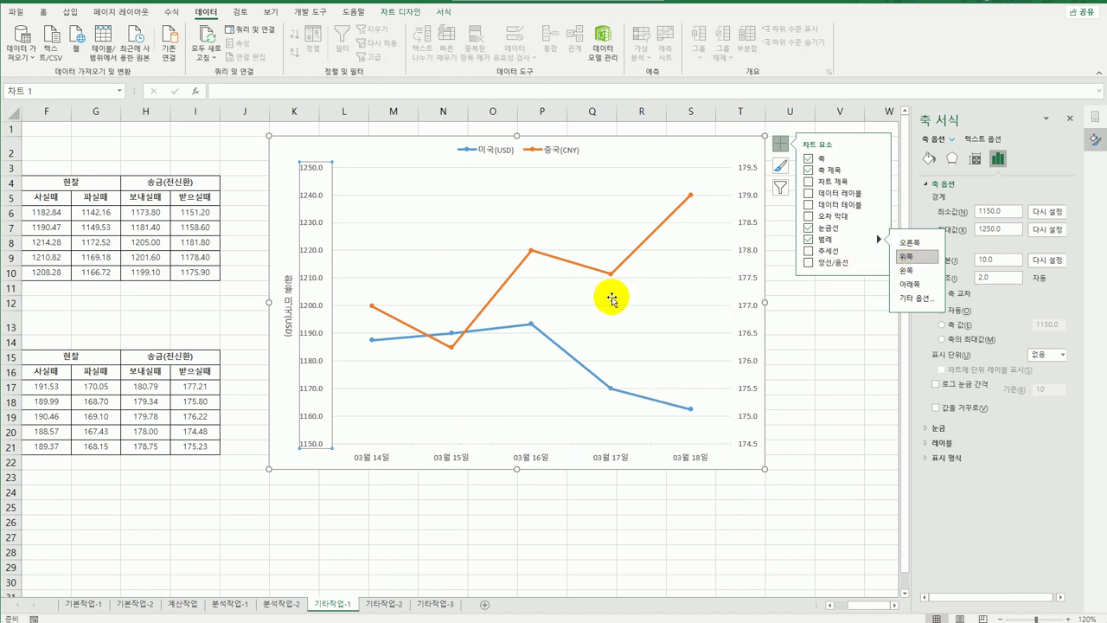
- Give the 미국(USD) series built-in triangle markers and turn its line into a smooth line (완만한 선)
click(531, 325)
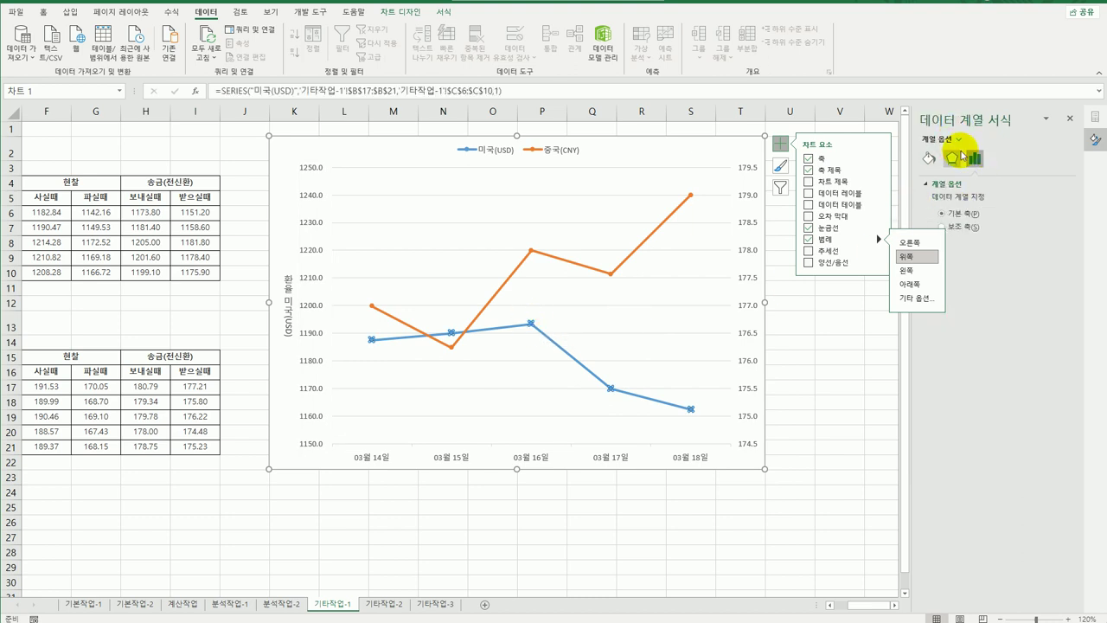
click(780, 143)
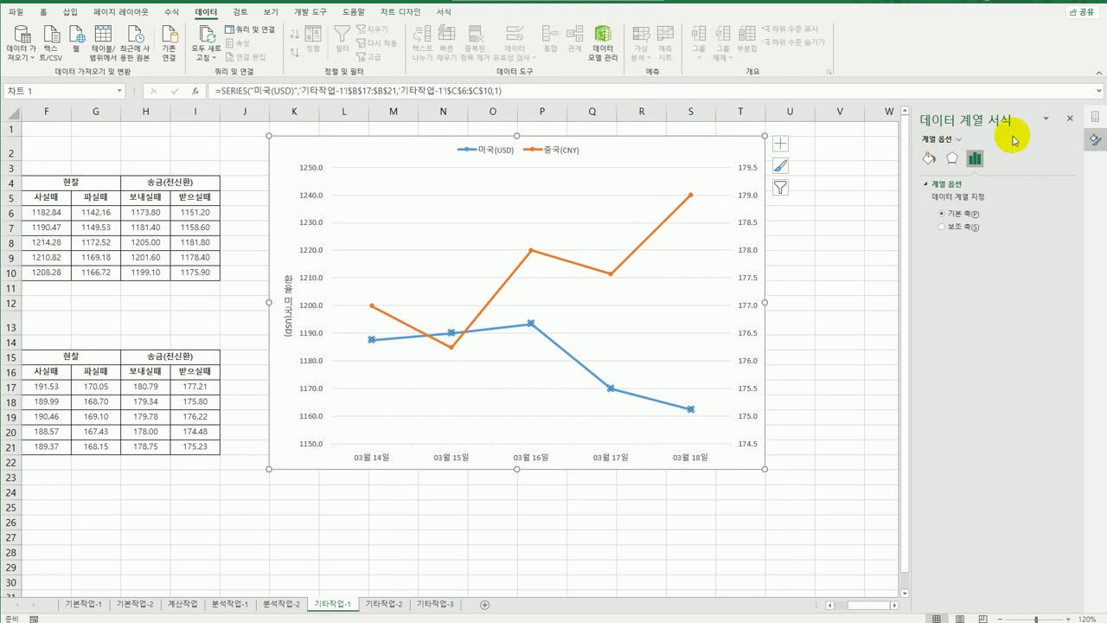
click(929, 158)
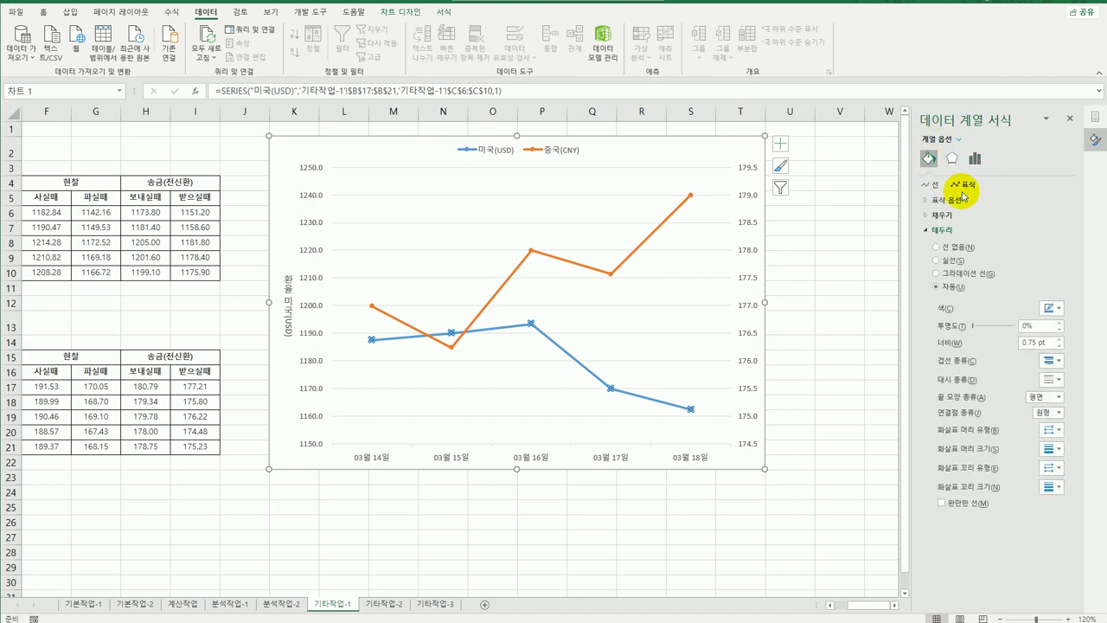
click(950, 199)
click(978, 257)
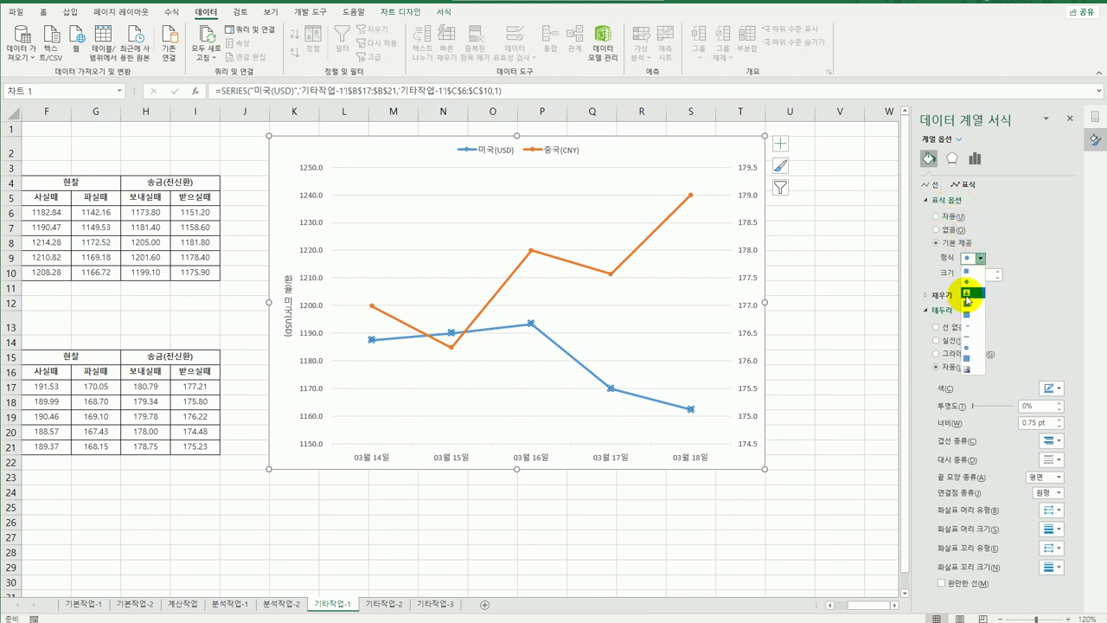
click(966, 292)
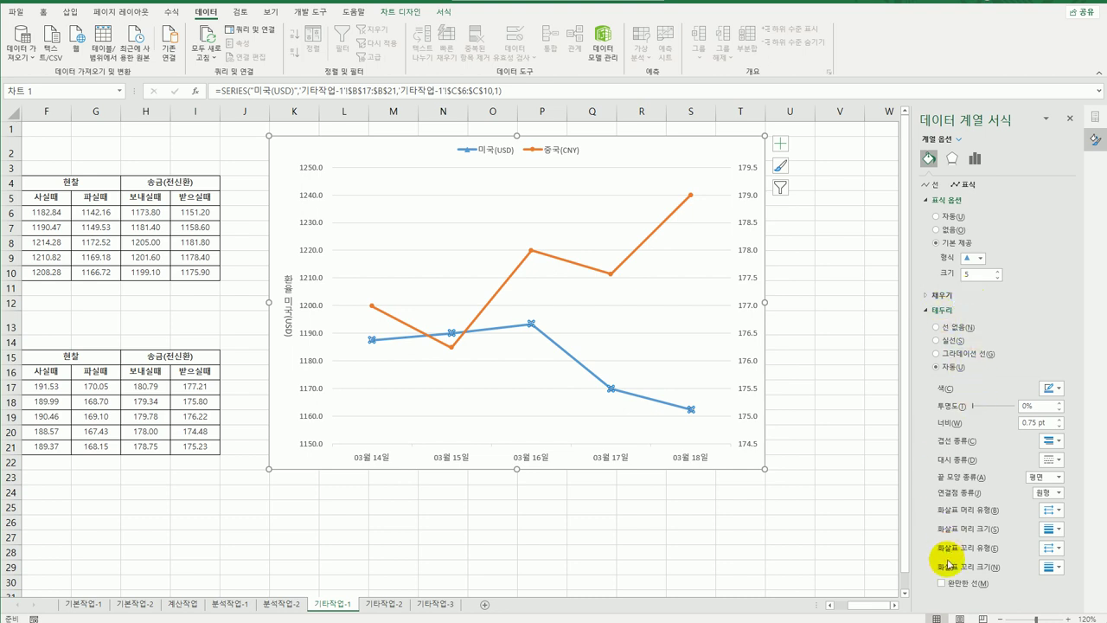
click(946, 584)
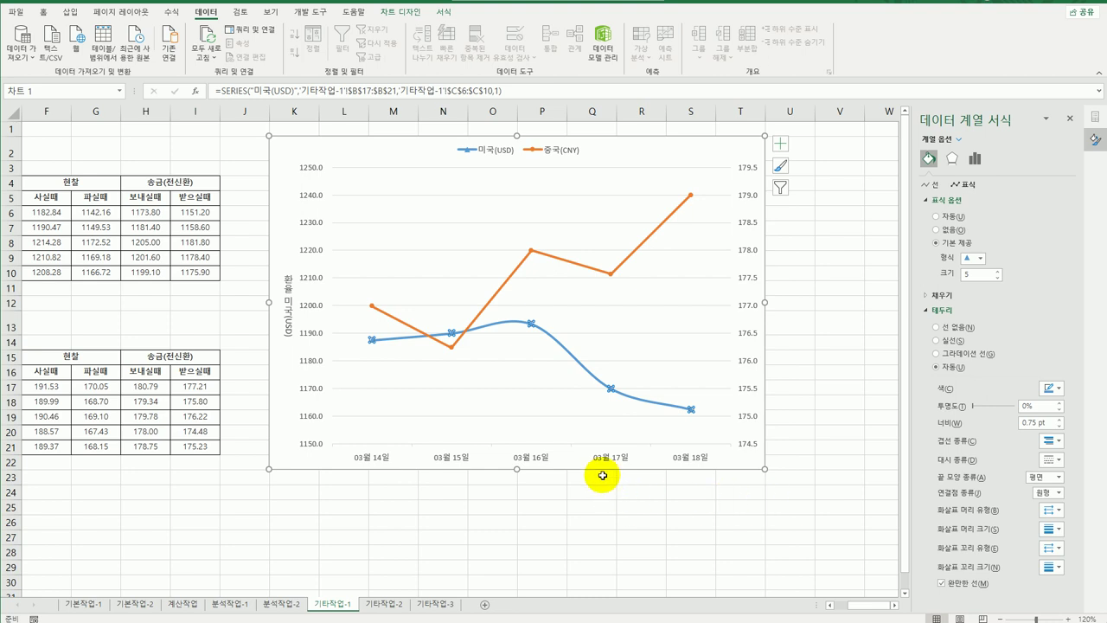
- Add a data label below (아래쪽) only the 03월 16일 point of the 미국(USD) series
mouse_move(532, 322)
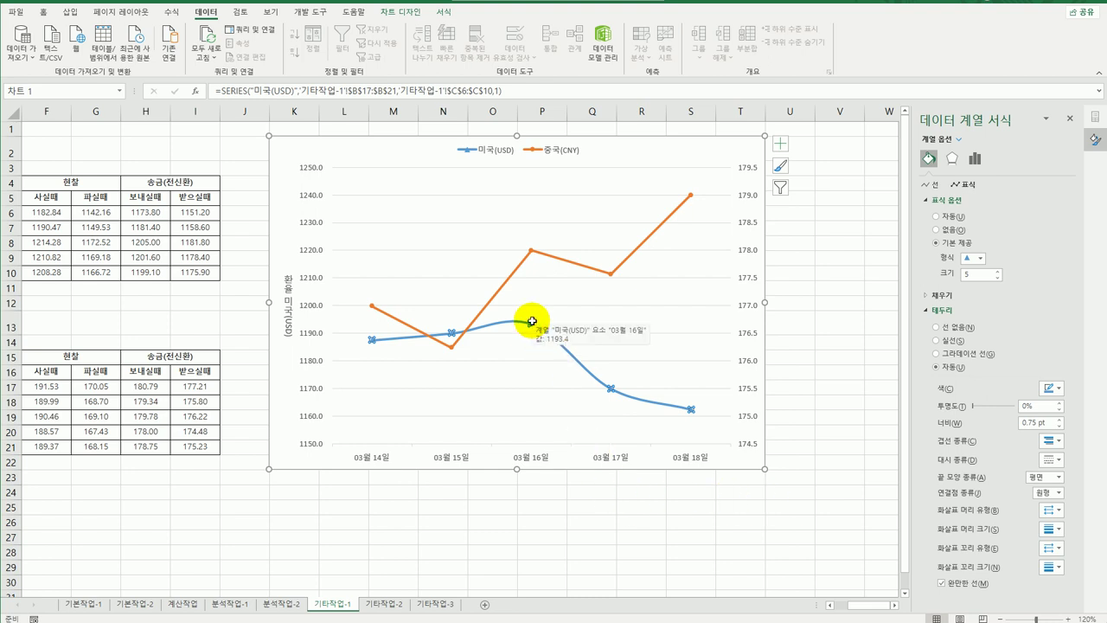
click(532, 323)
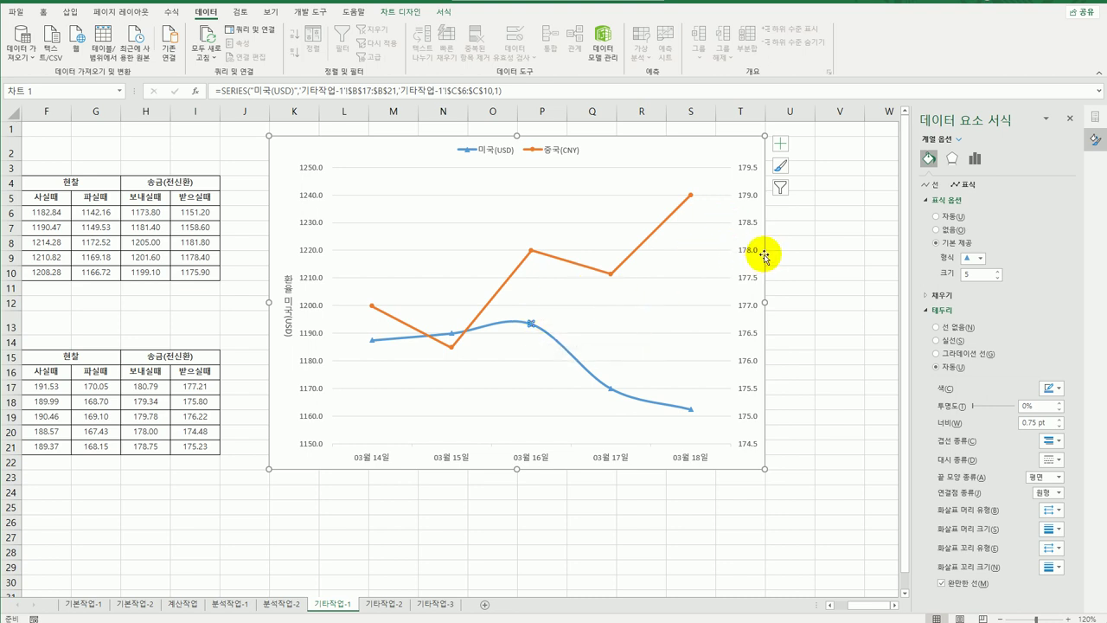
click(781, 144)
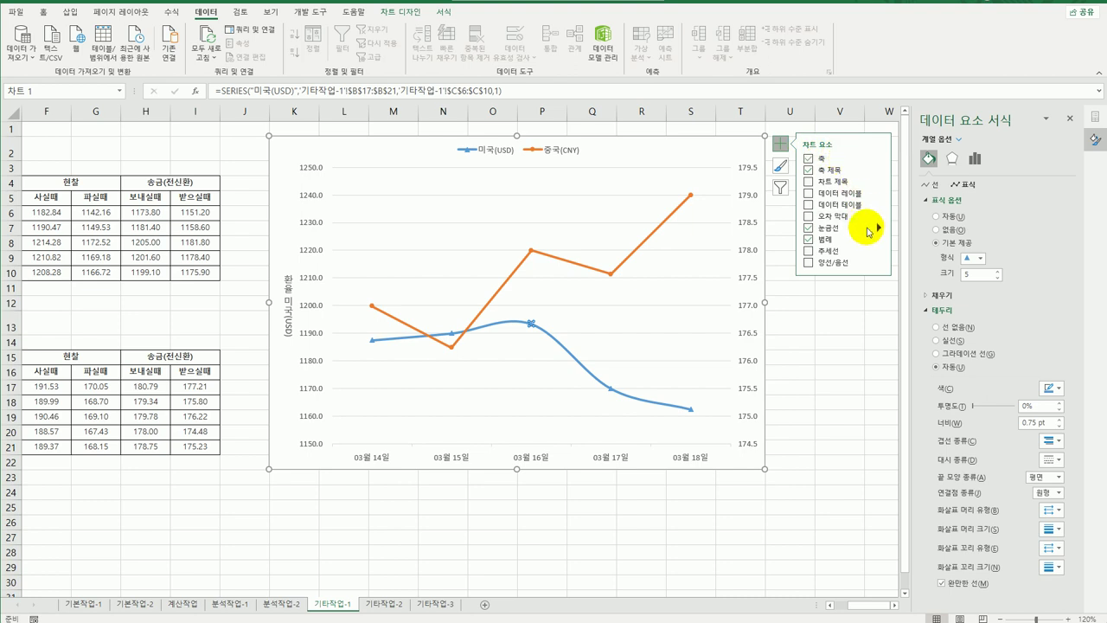
click(878, 194)
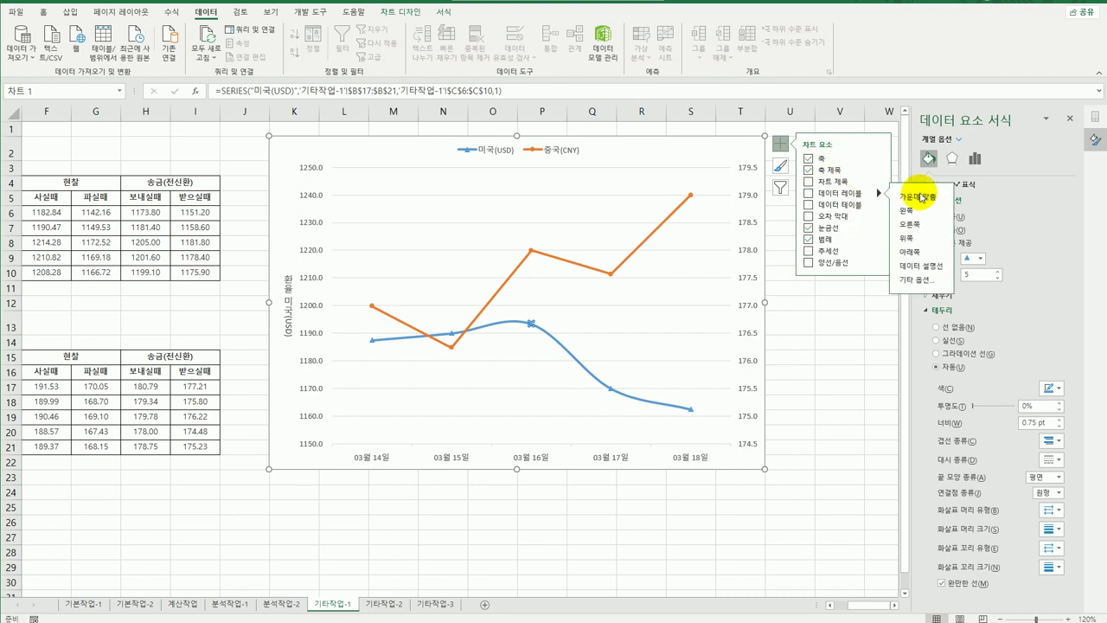
click(919, 252)
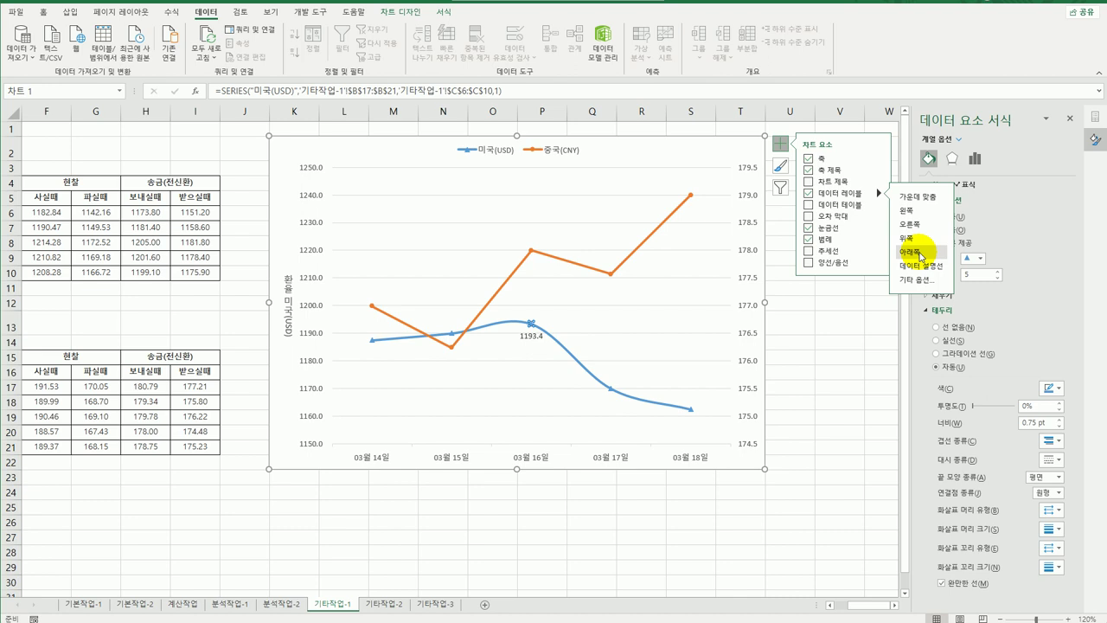
click(822, 433)
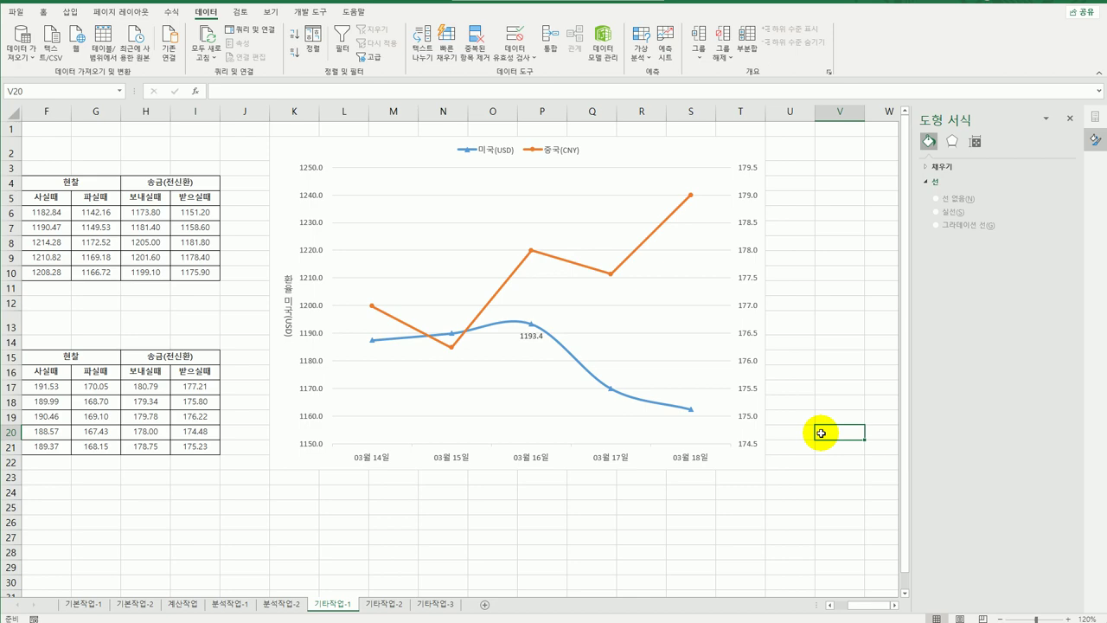
- Draw a form-control button (단추) over about B2:C3 on the 기타작업-2 sheet
click(383, 603)
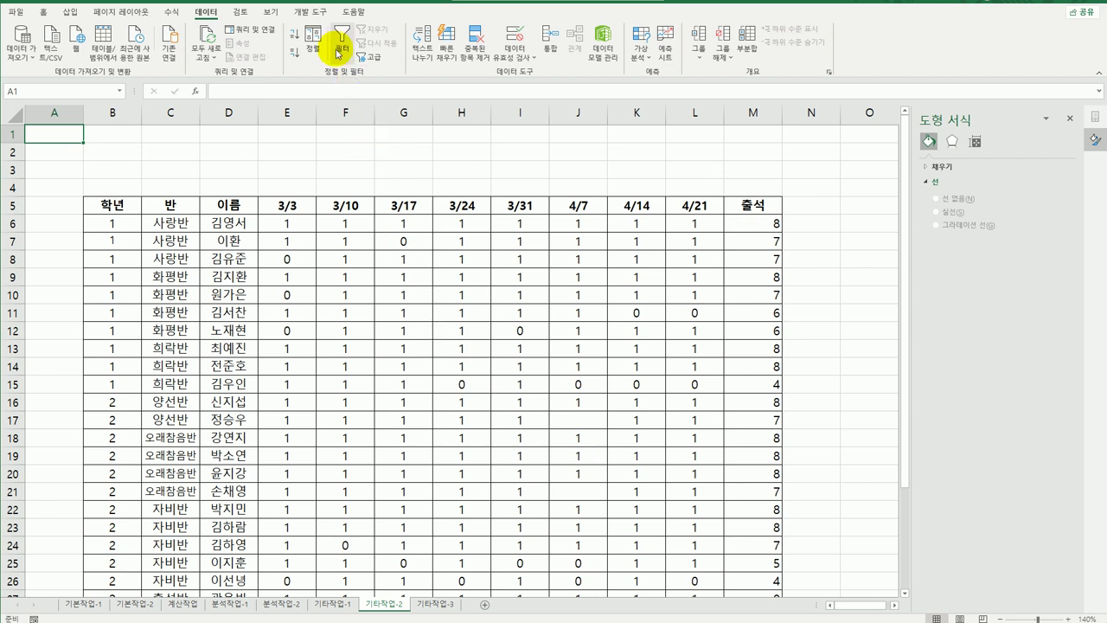
click(310, 12)
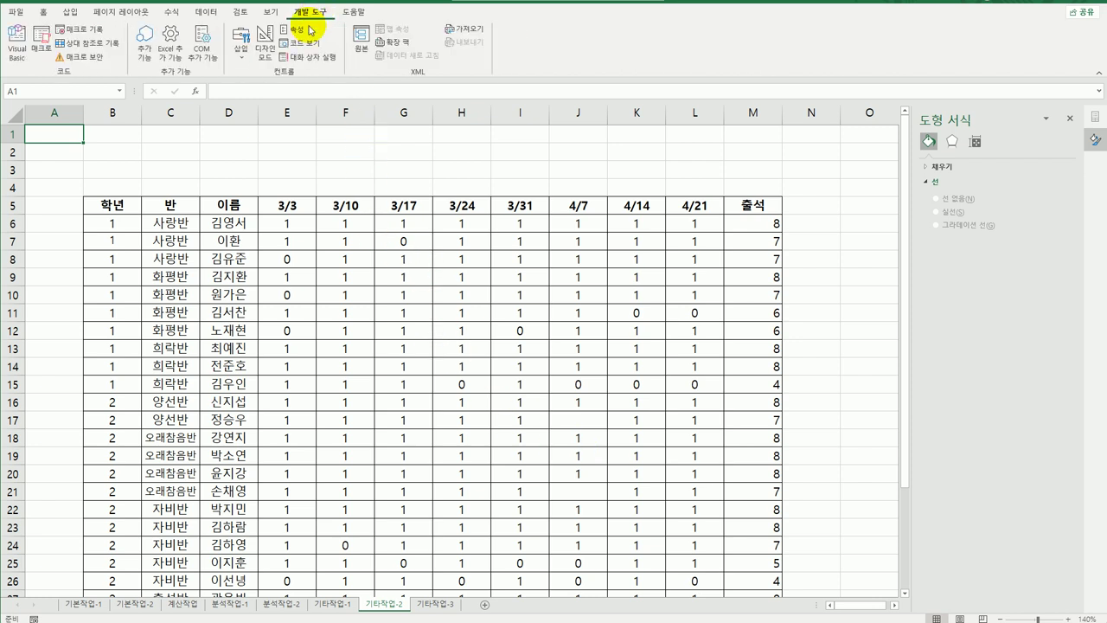
click(241, 52)
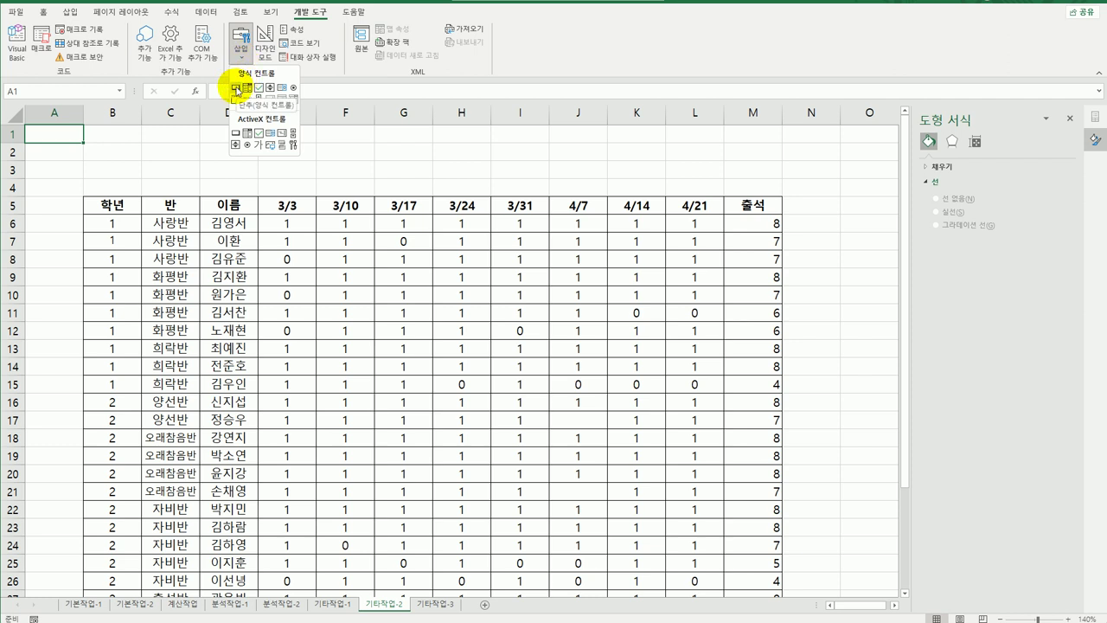
click(237, 88)
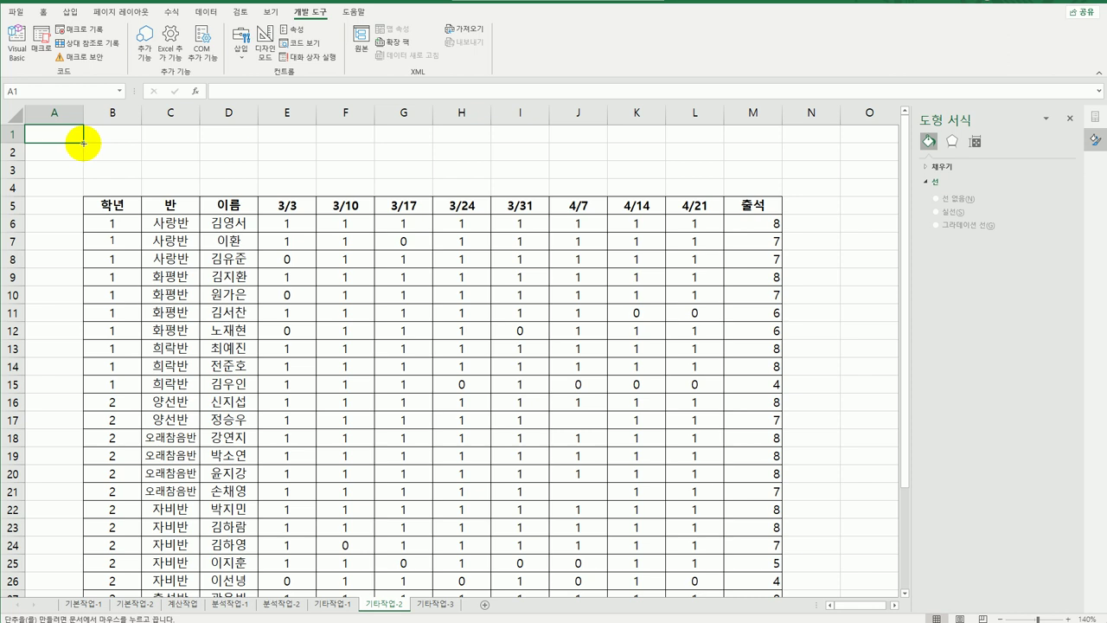
drag(83, 143, 188, 174)
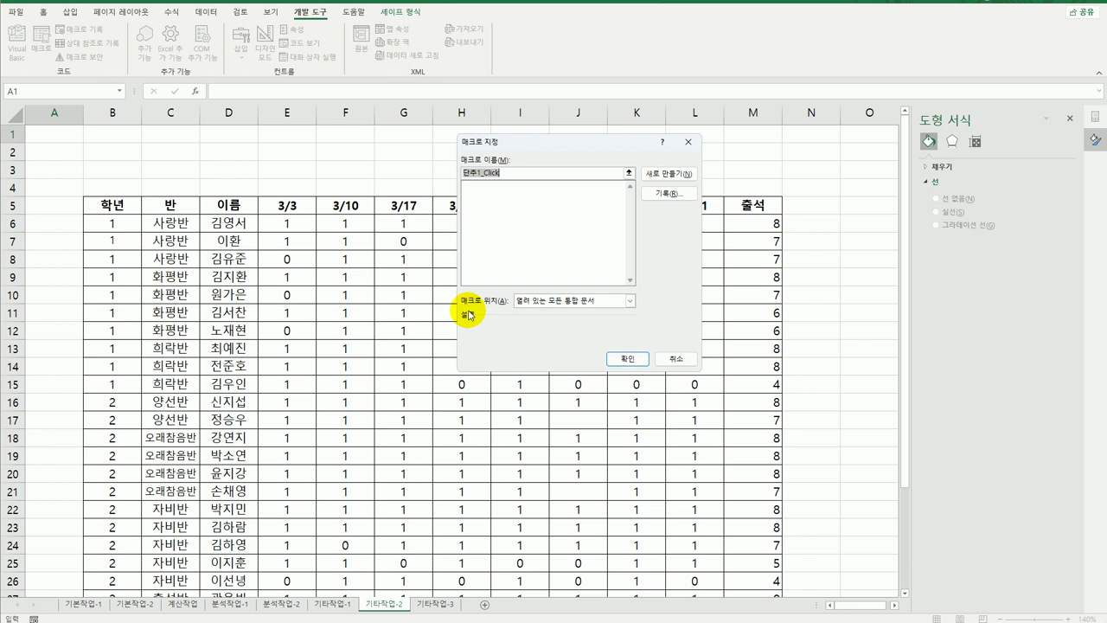
- Name the new button's macro 서식적용 and start recording it in the current workbook (현재 통합 문서)
text(T/TL)
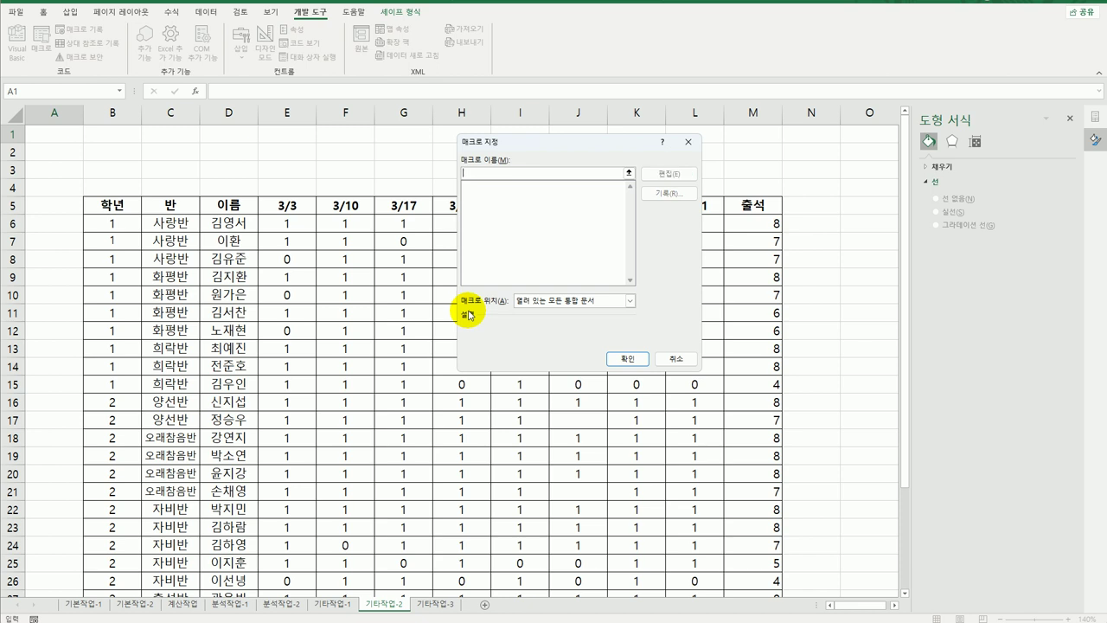
text(서식적ㅇ)
click(655, 193)
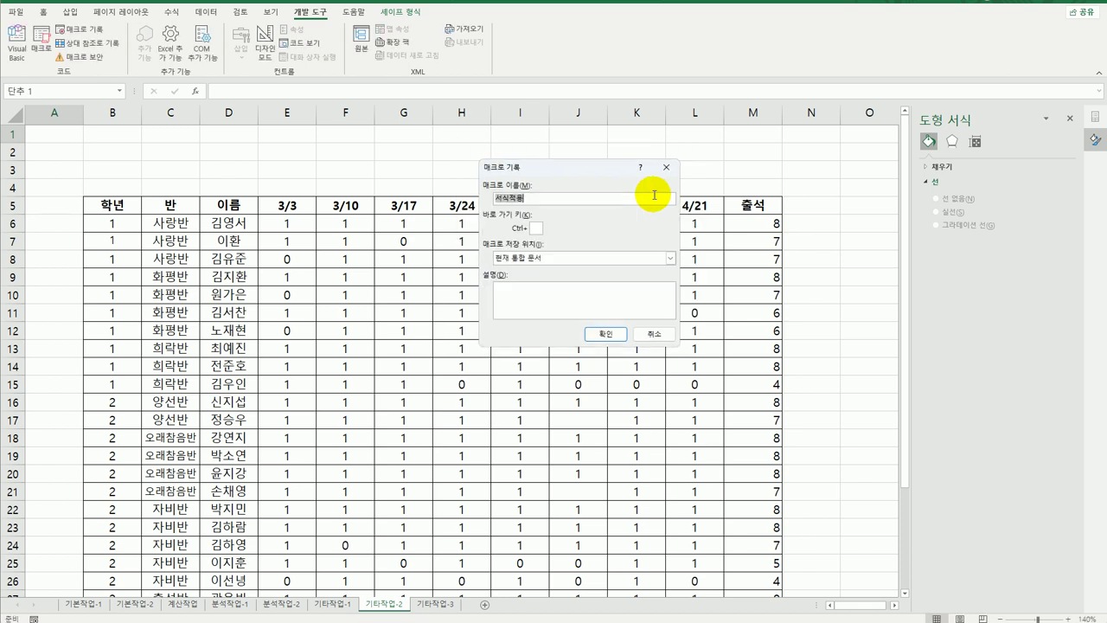
click(603, 335)
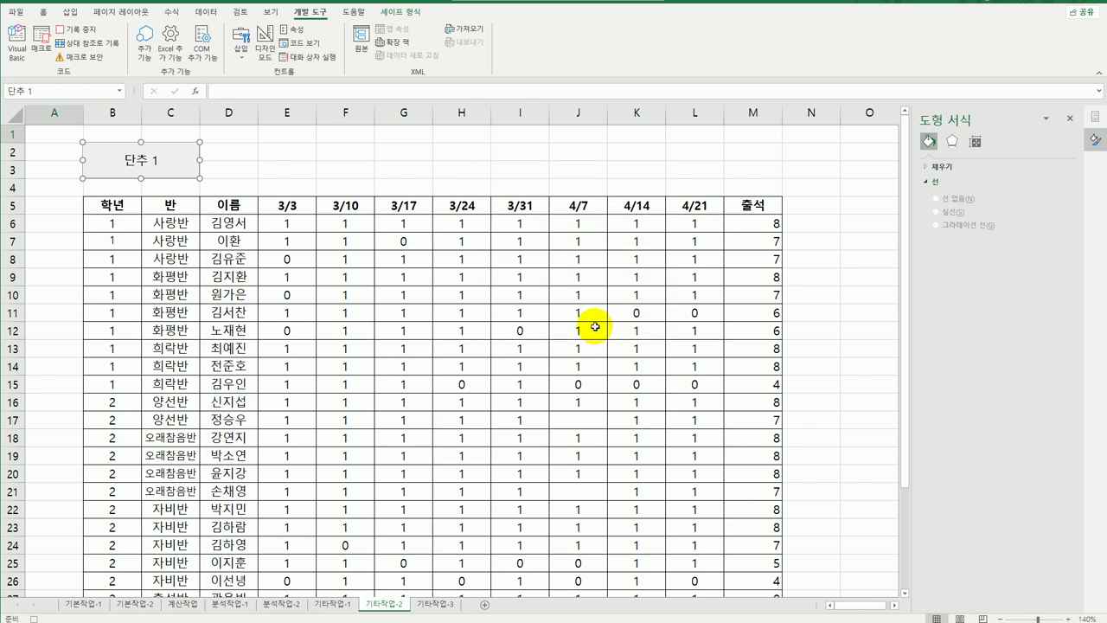
- Apply the custom number format [=1]"O";[=0]"X" to E6:L33 and stop recording the macro
drag(288, 222, 697, 547)
scroll(628, 514, up, 3)
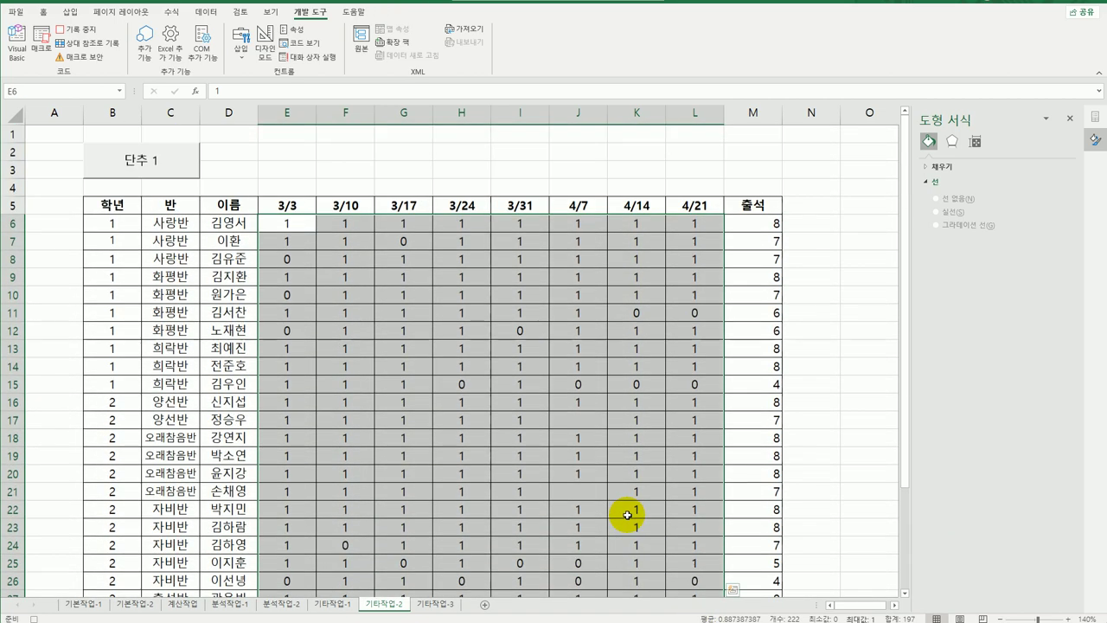
right_click(510, 276)
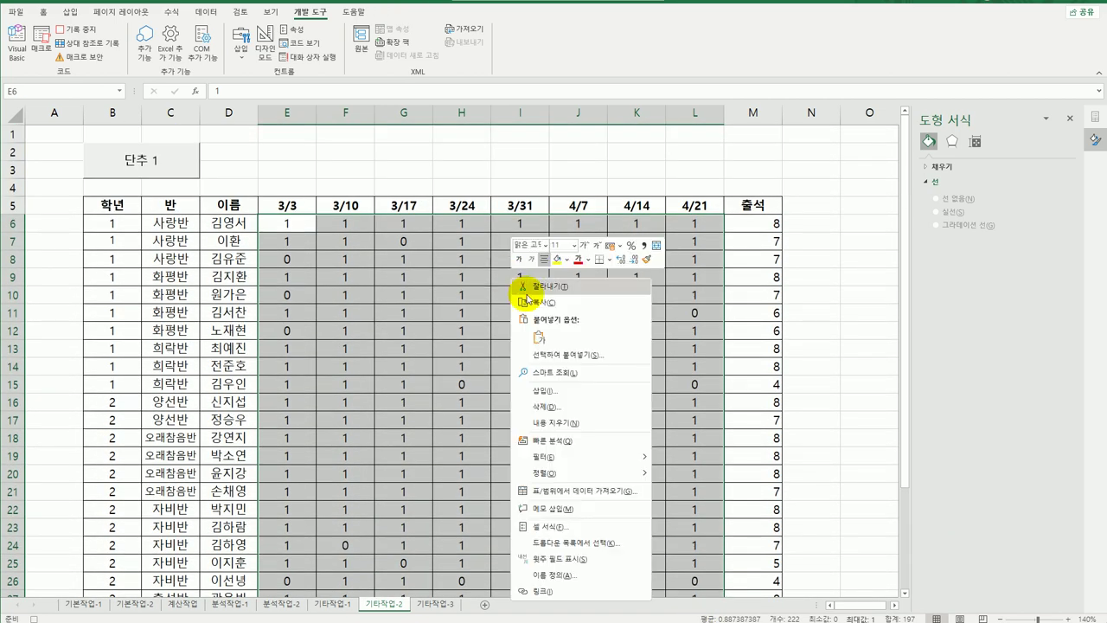
click(558, 454)
drag(540, 369, 625, 137)
click(527, 285)
click(595, 246)
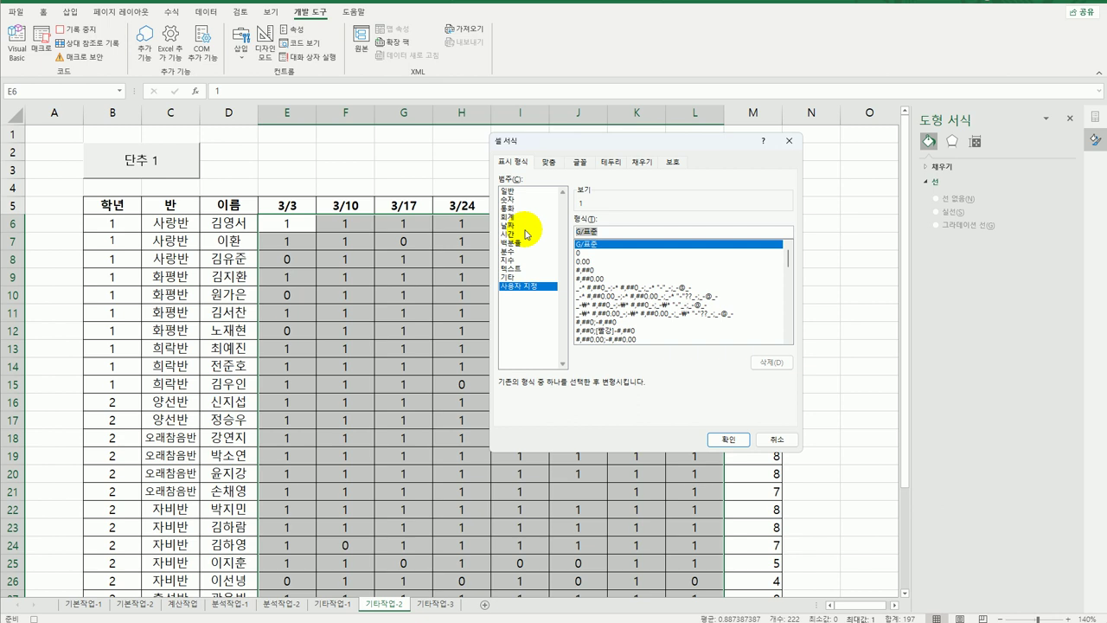
key(Delete)
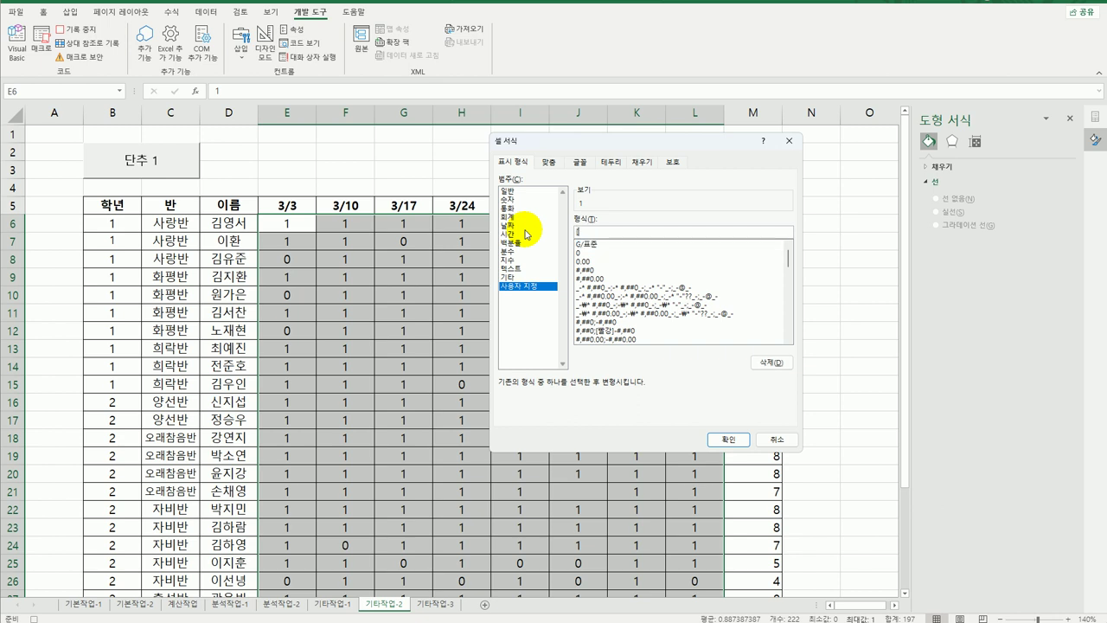
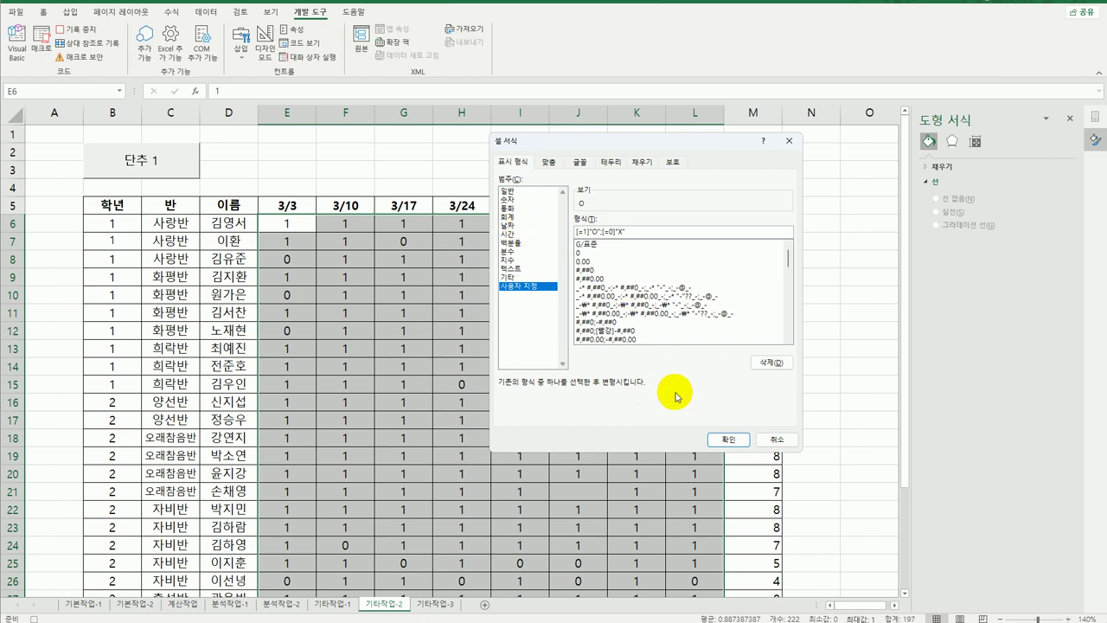
click(728, 438)
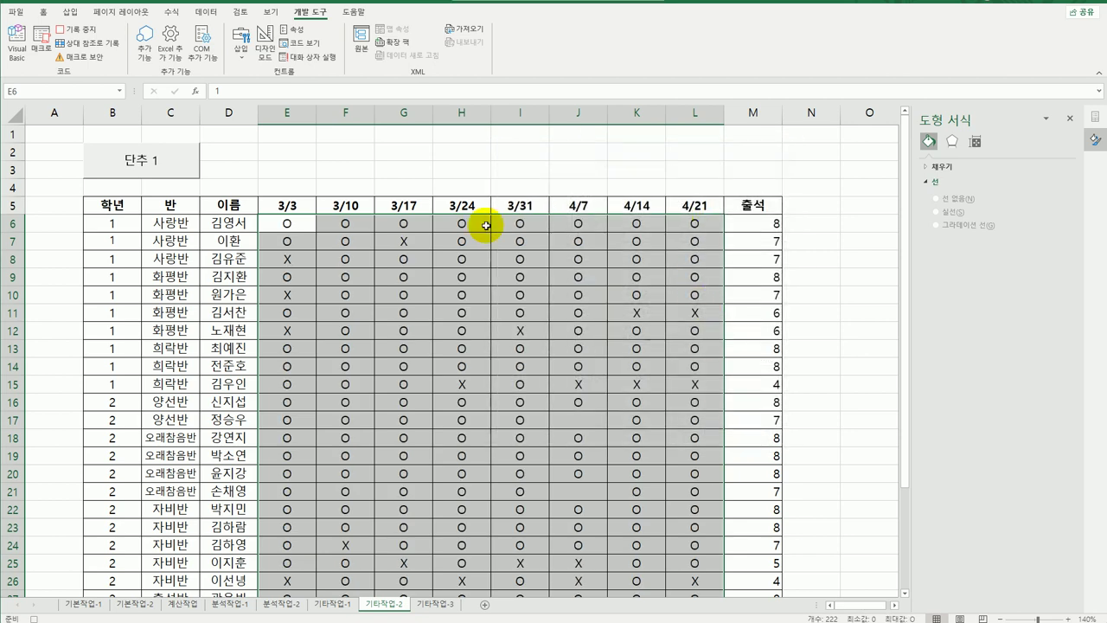
click(290, 223)
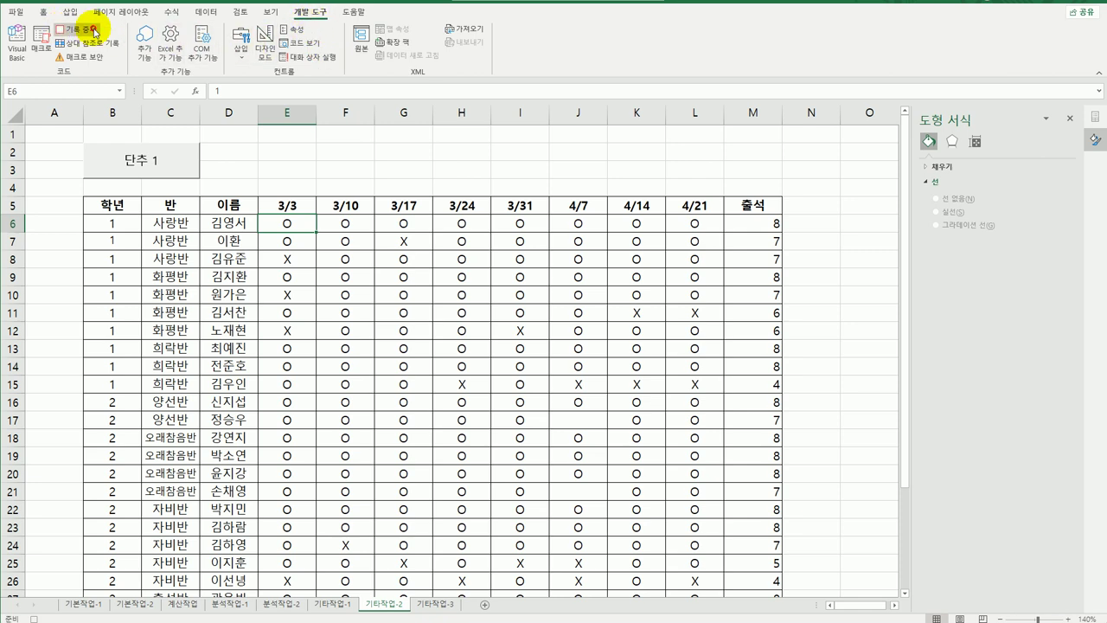
click(76, 28)
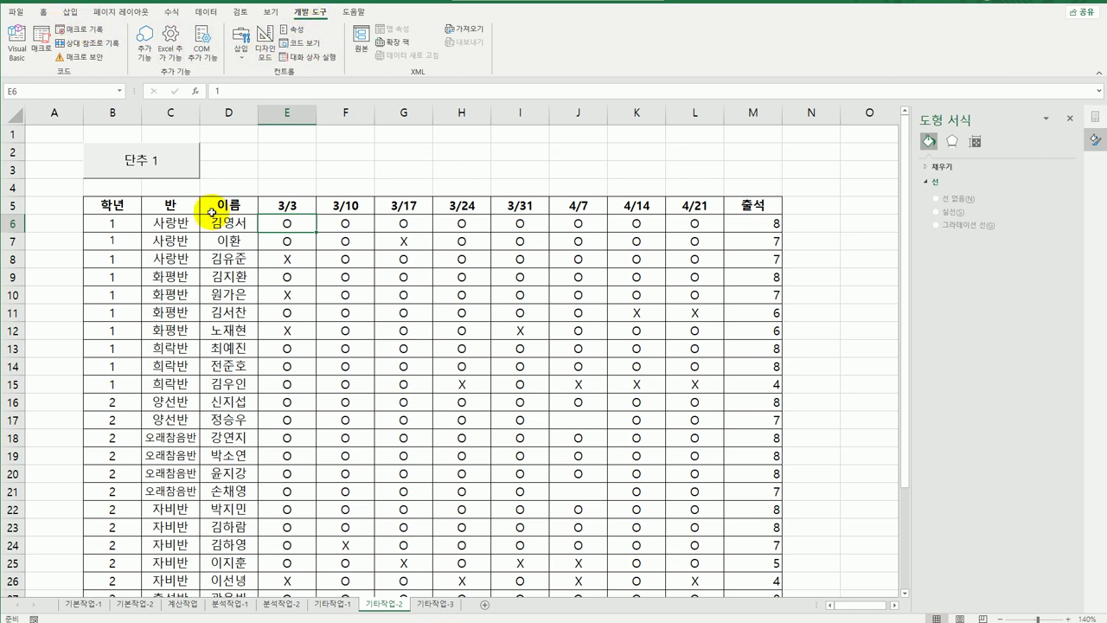
- Change the label of the button over B2:C3 to 서식적용
right_click(178, 172)
click(238, 226)
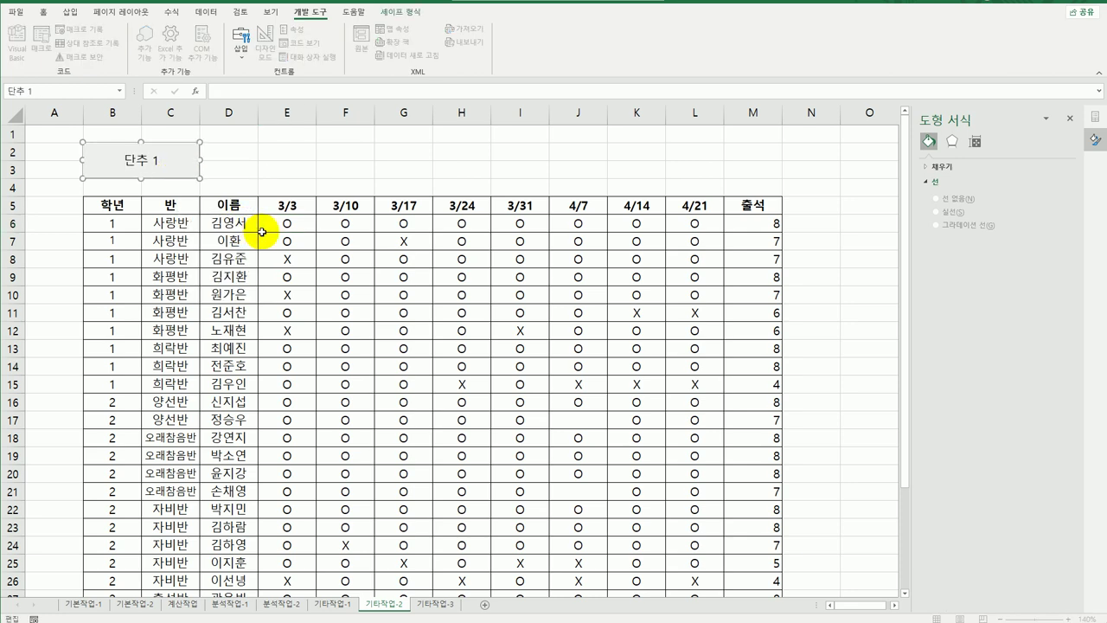
key(ctrl+a)
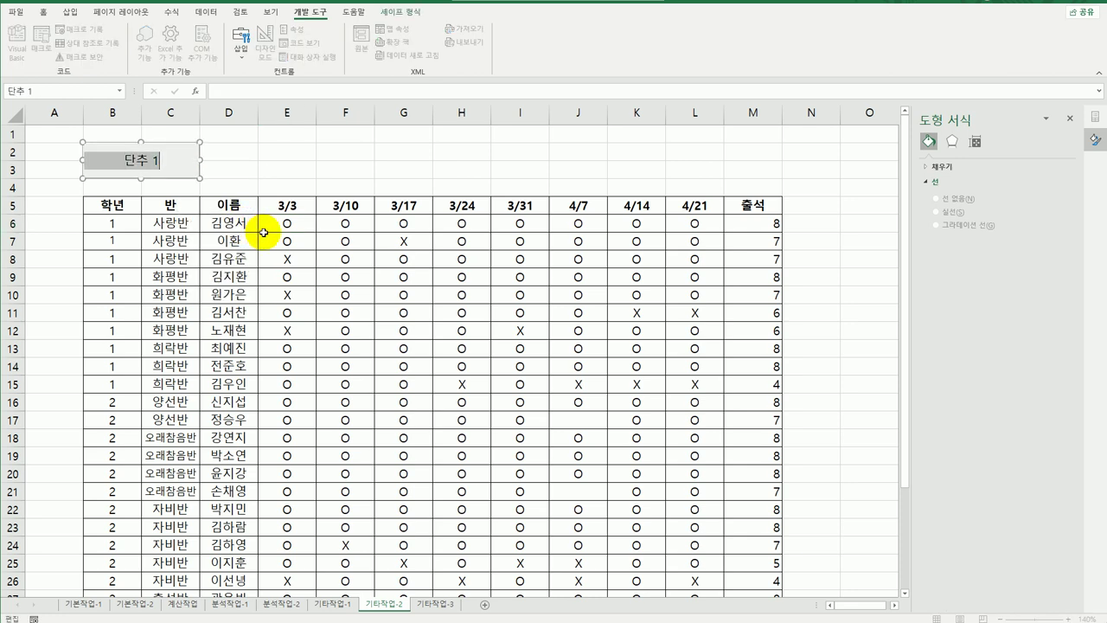
text(TITLE)
key(BackSpace)
key(BackSpace)
key(BackSpace)
key(BackSpace)
key(BackSpace)
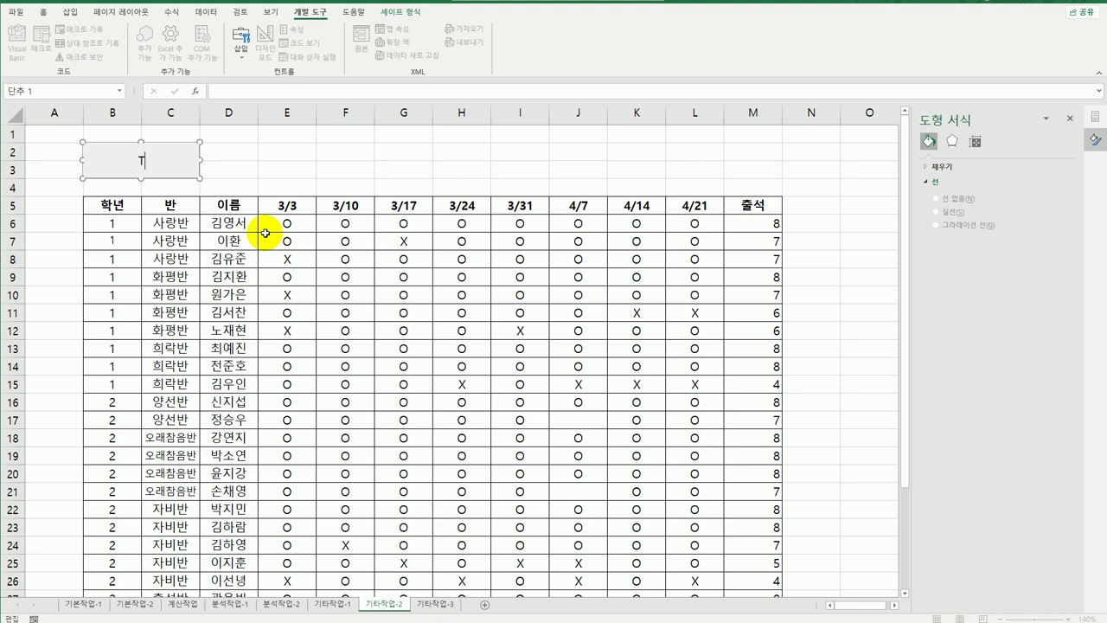
text(서식적용)
click(346, 236)
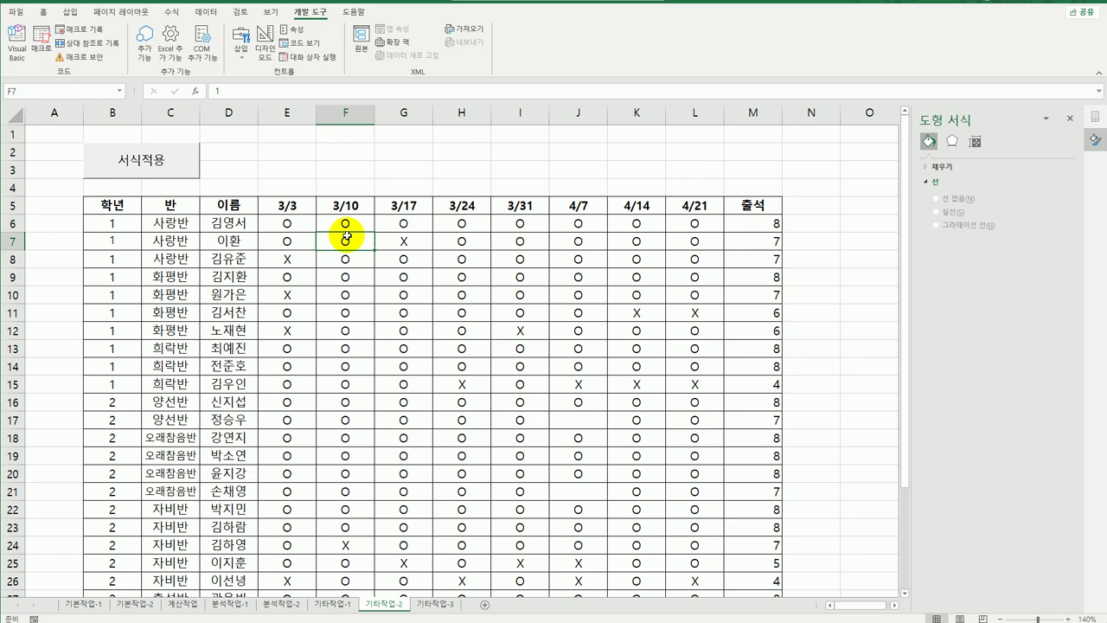
- Draw a second form-control button (단추) over about E2:F3
click(362, 168)
click(241, 43)
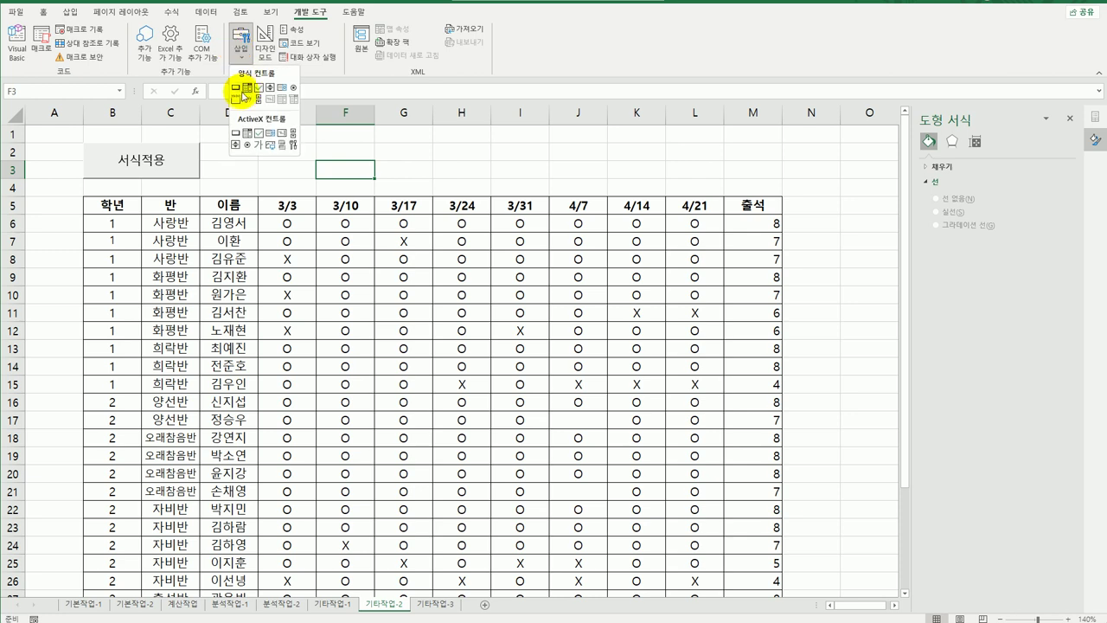
click(235, 88)
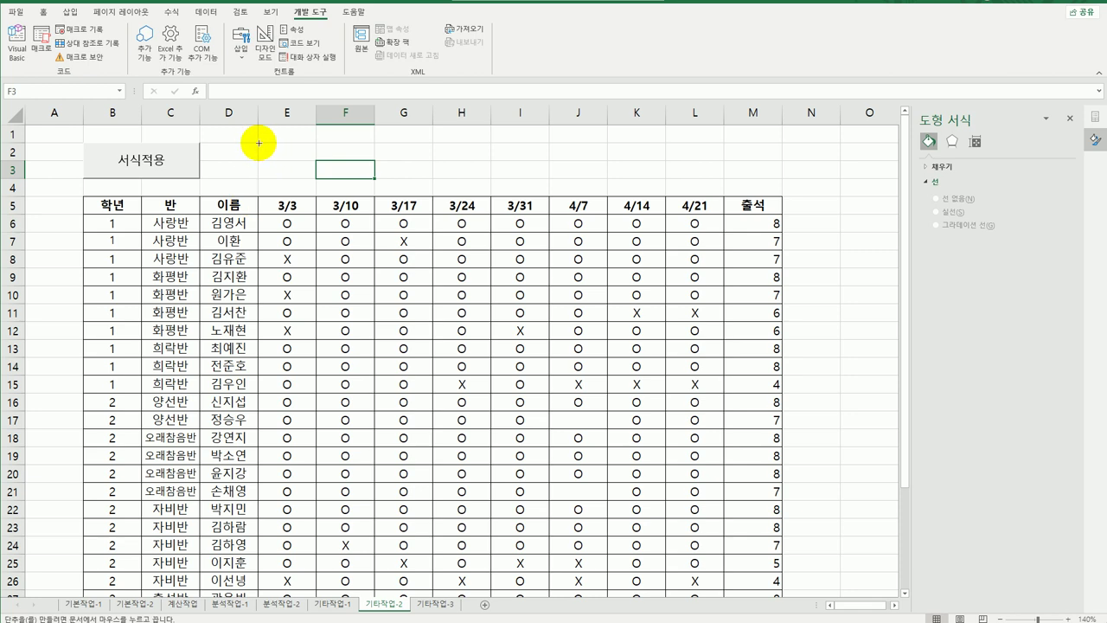
drag(257, 143, 351, 174)
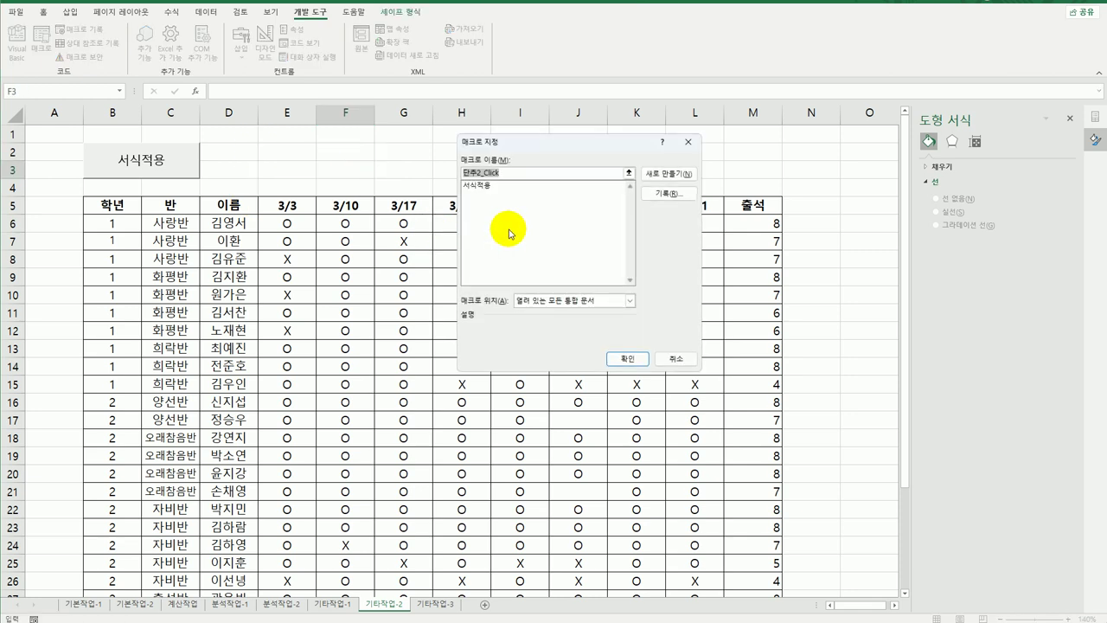
- Name the second button's macro 그래프보기 and start recording it in the current workbook (현재 통합 문서)
text(데이터막대)
key(BackSpace)
key(BackSpace)
key(BackSpace)
key(BackSpace)
key(BackSpace)
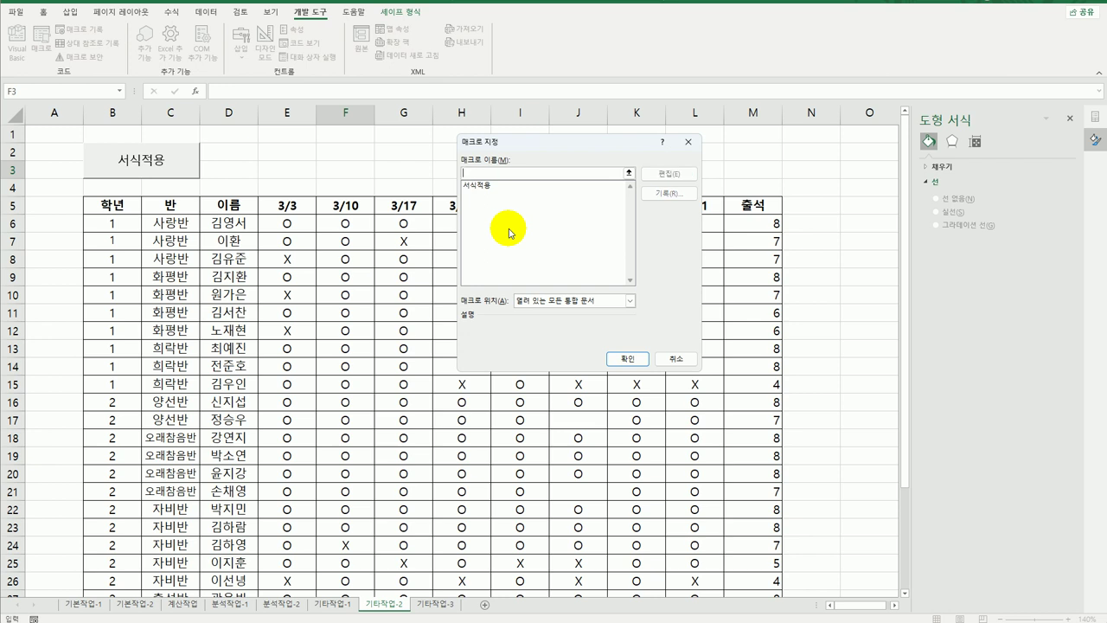
text(그래프보기)
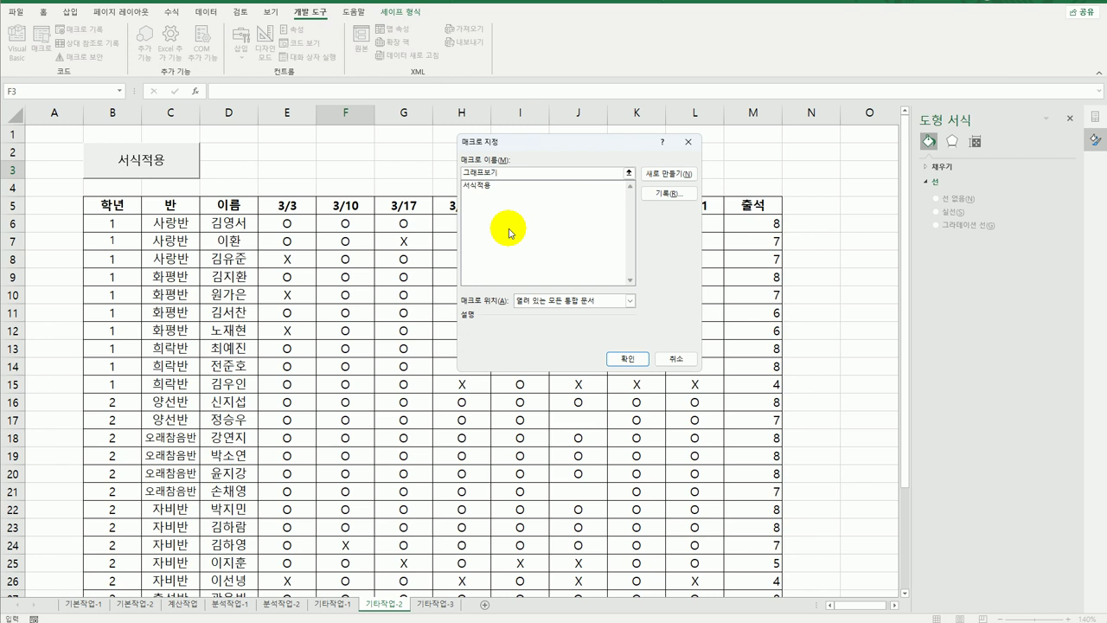
click(671, 193)
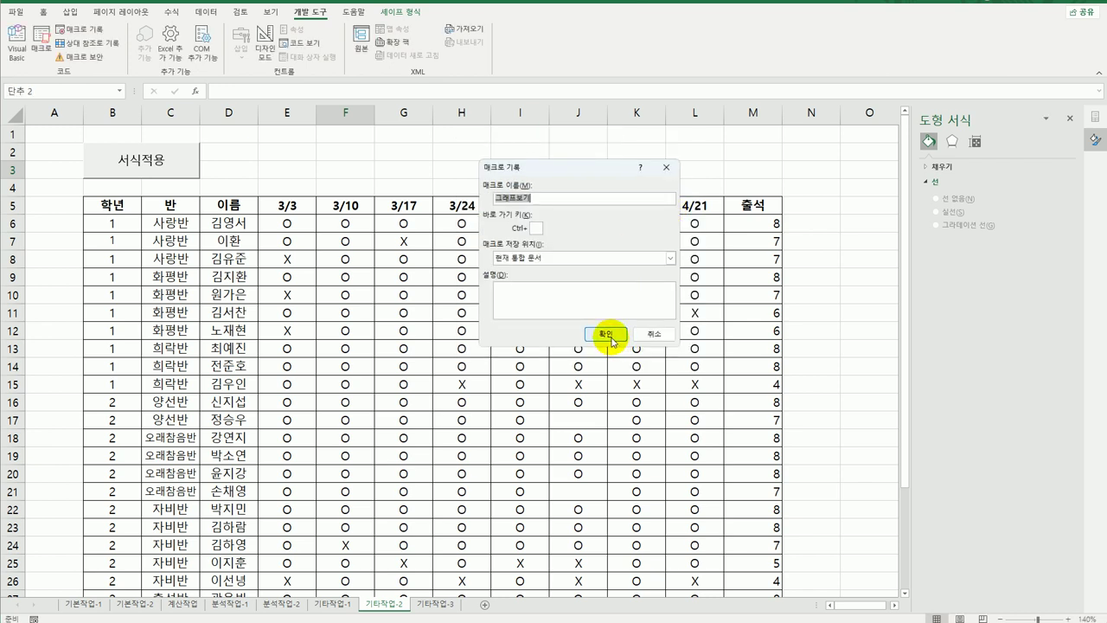
click(609, 336)
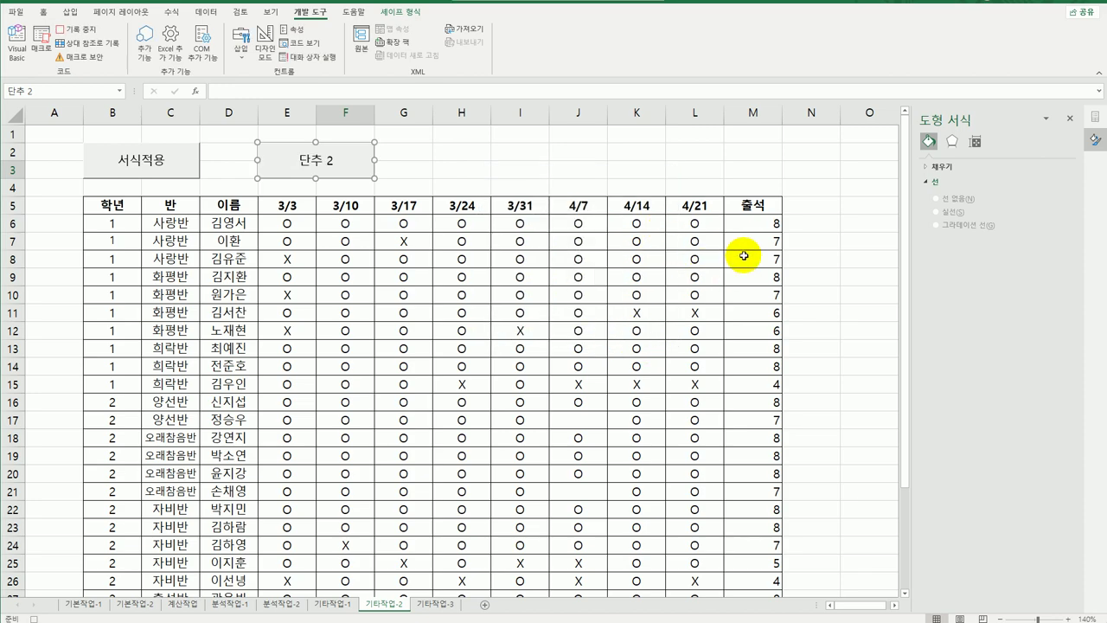
- Start a new conditional formatting rule for M6:M33 that formats all cells by value, using the data bar (데이터 막대) style
drag(749, 224, 751, 499)
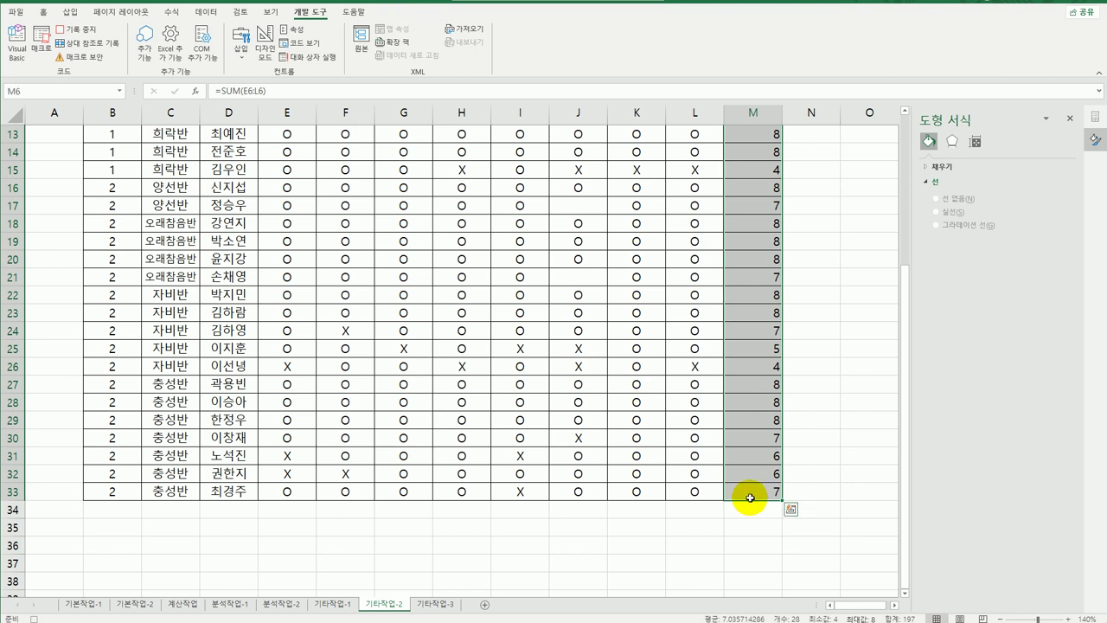
click(43, 12)
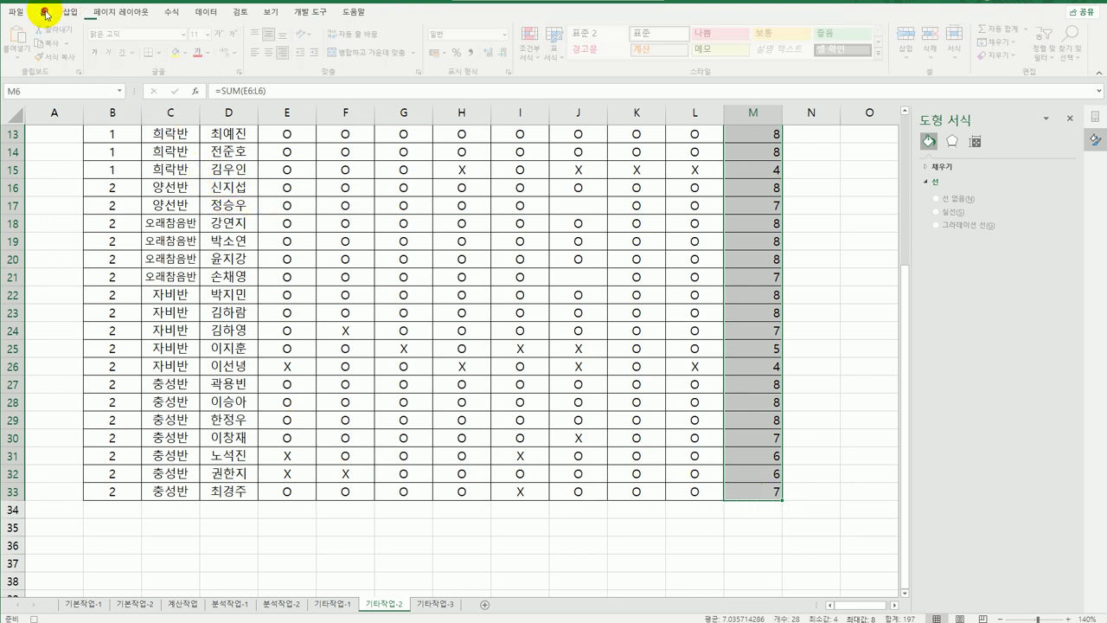
click(534, 61)
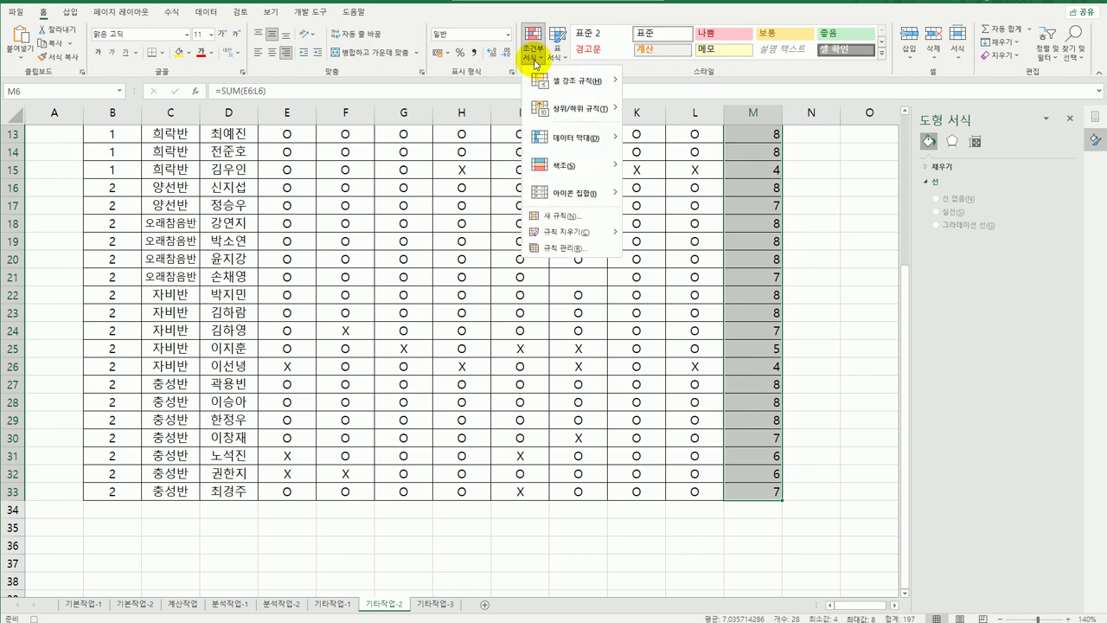
click(553, 218)
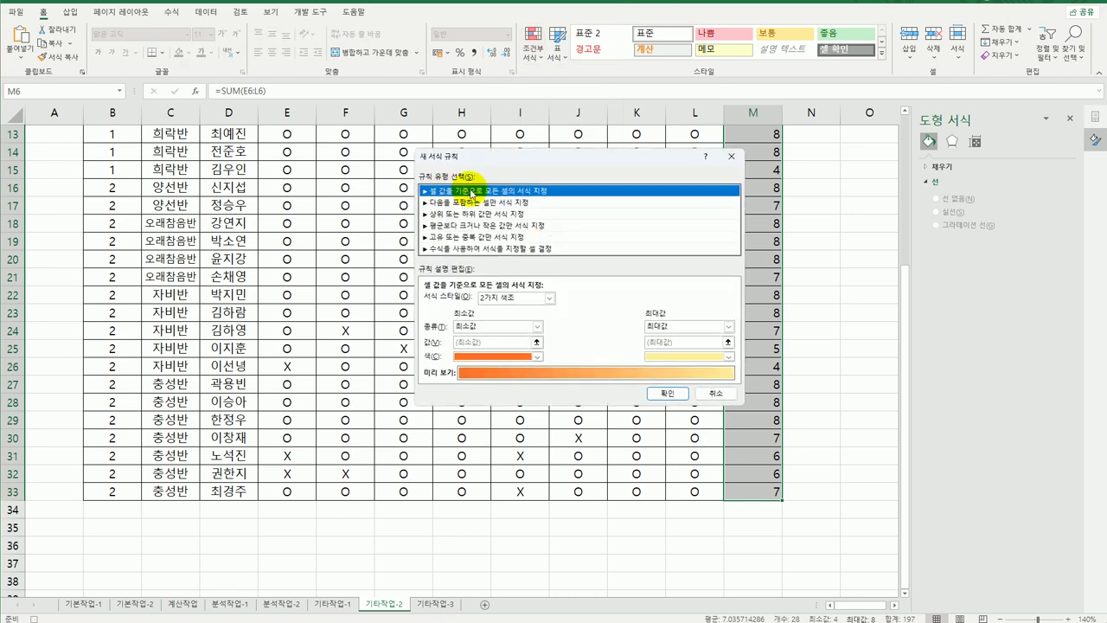
click(549, 298)
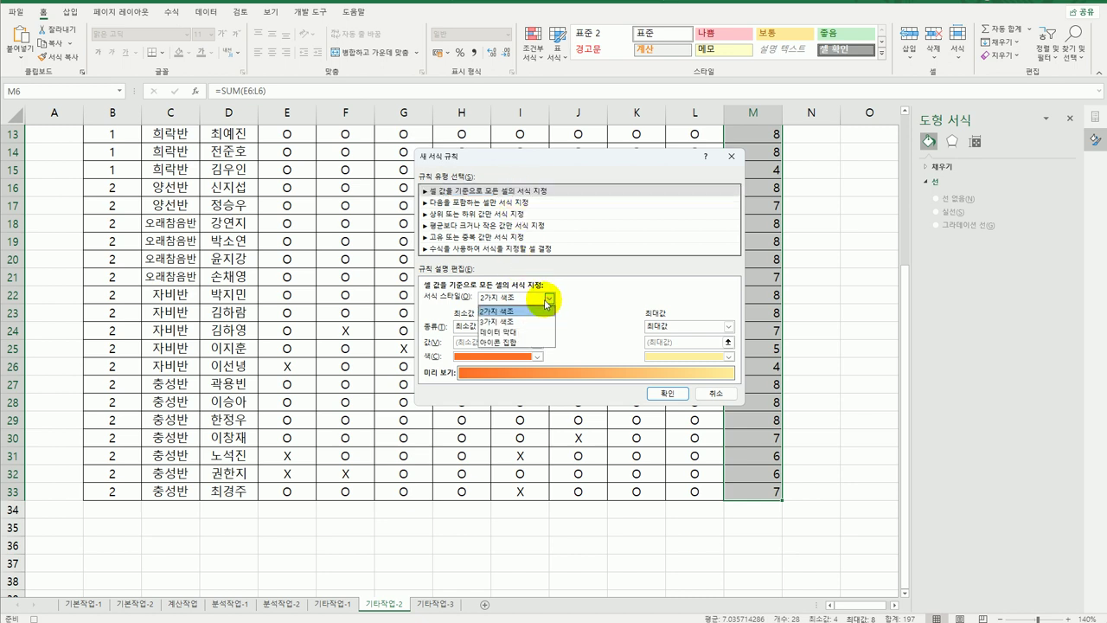
click(529, 332)
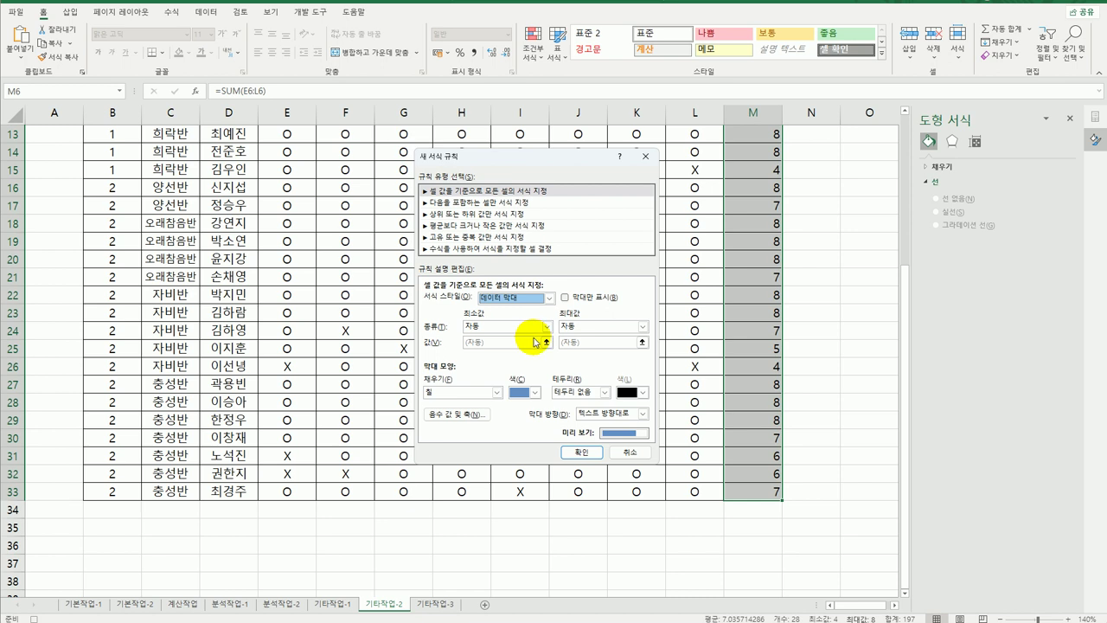
- Set the data bar's minimum to percentile (백분위수) 20 and its maximum to percentile 80
click(547, 326)
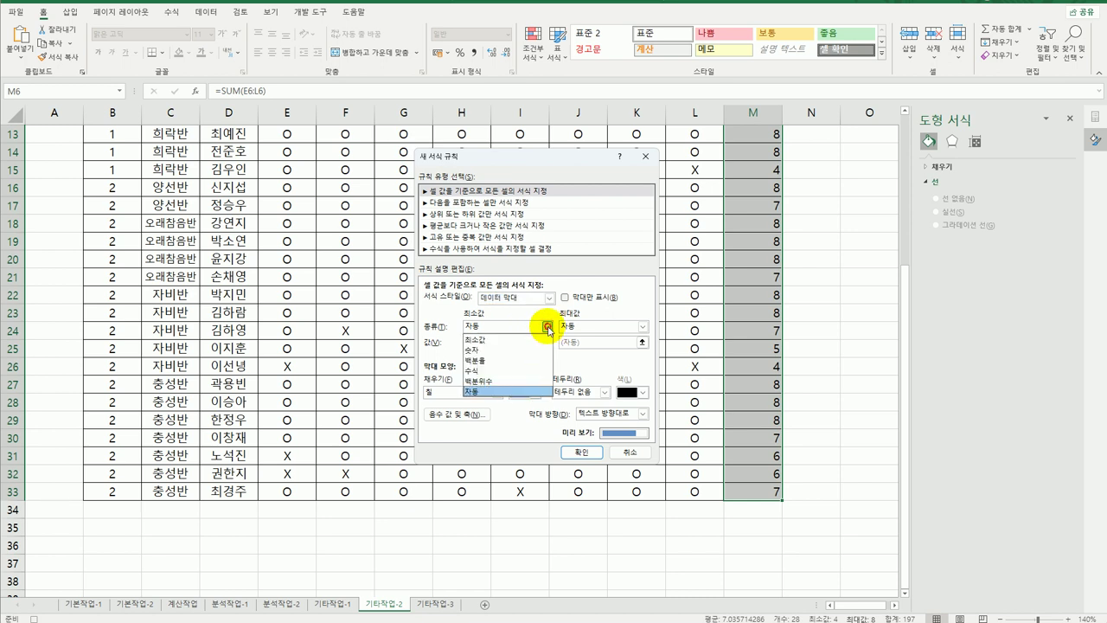
click(519, 370)
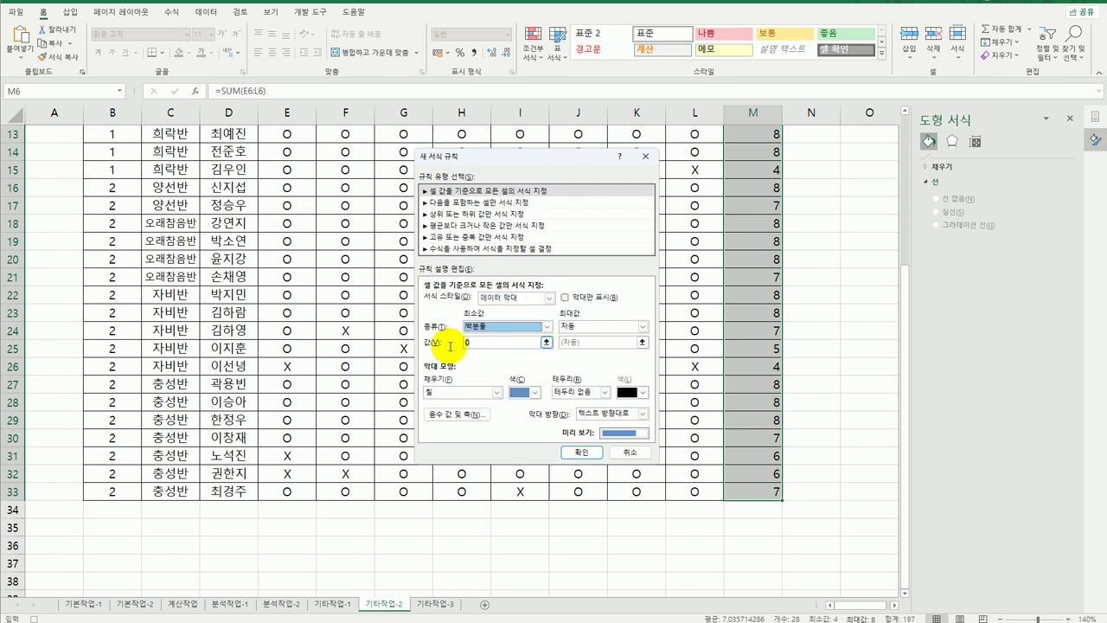
click(546, 325)
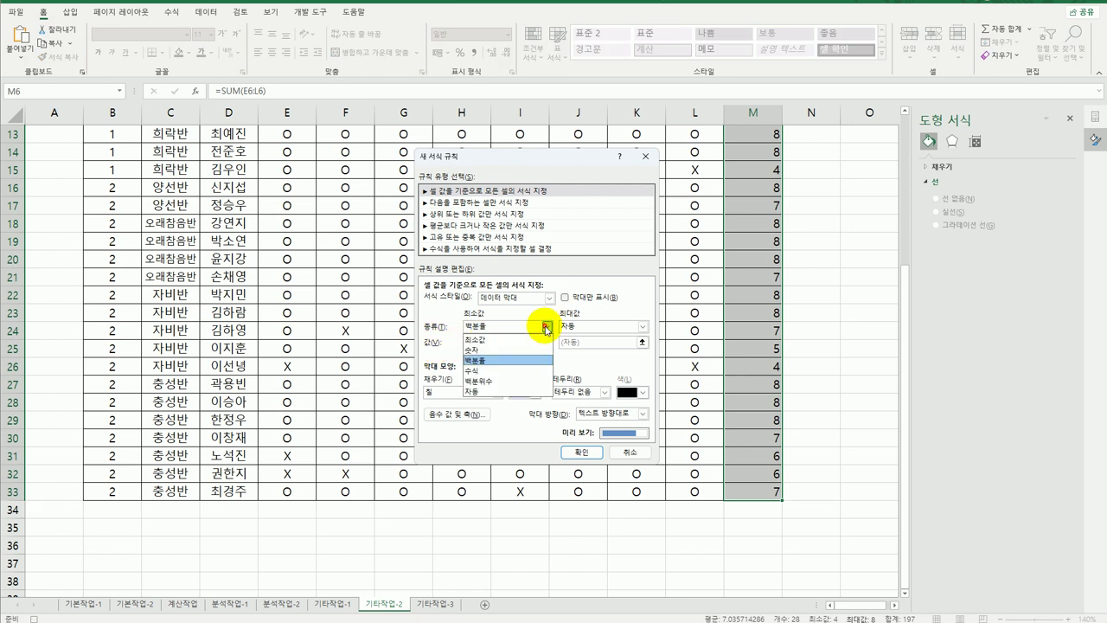
click(515, 380)
click(485, 343)
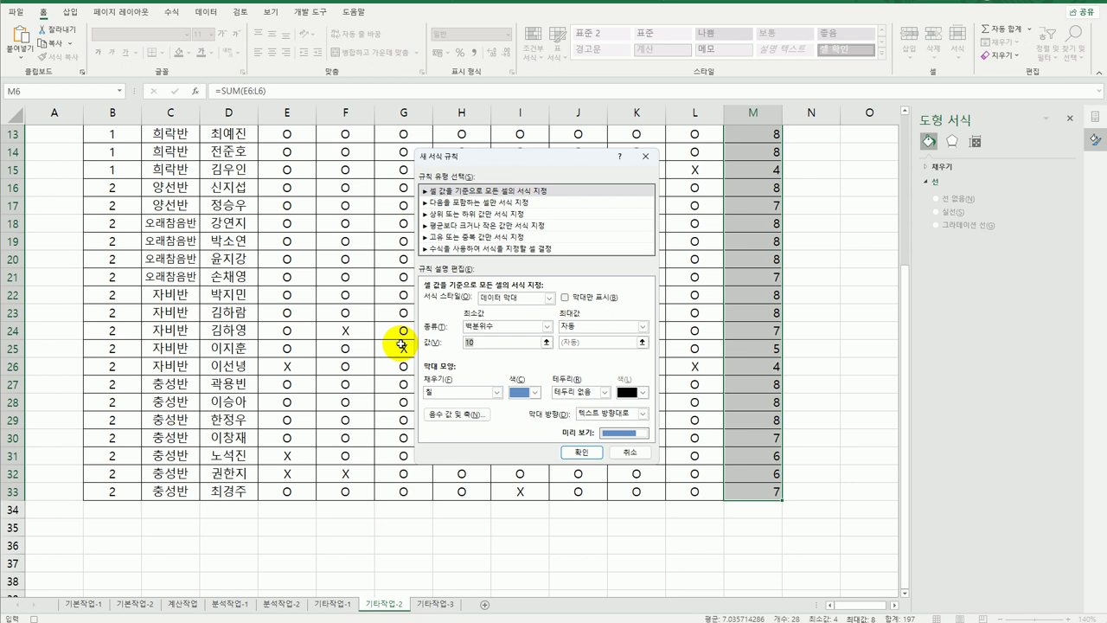
text(20)
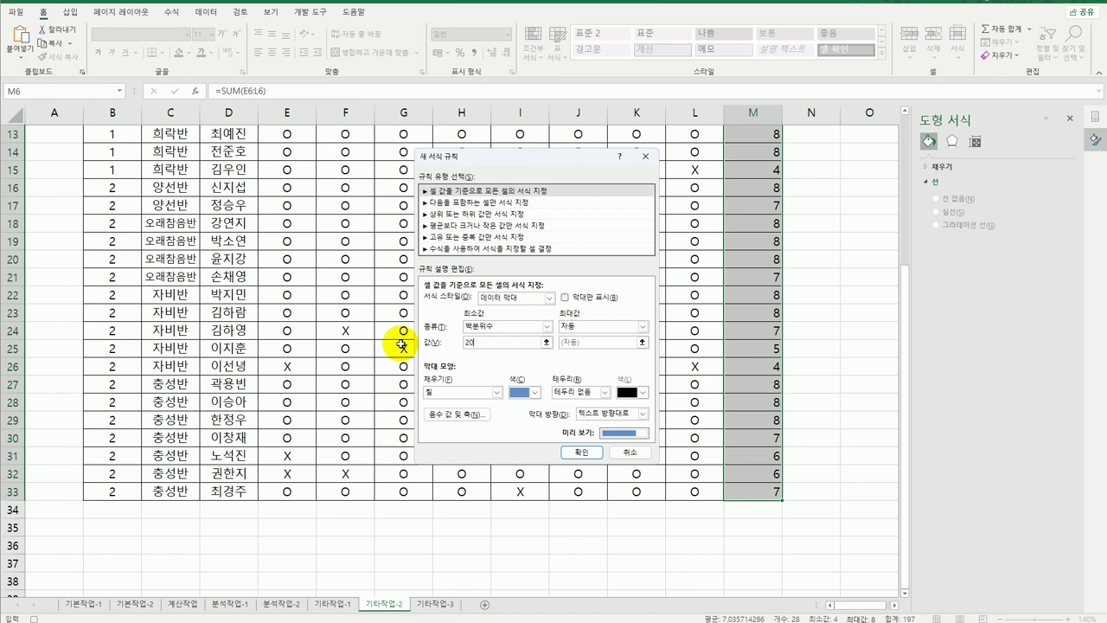
click(588, 327)
click(593, 381)
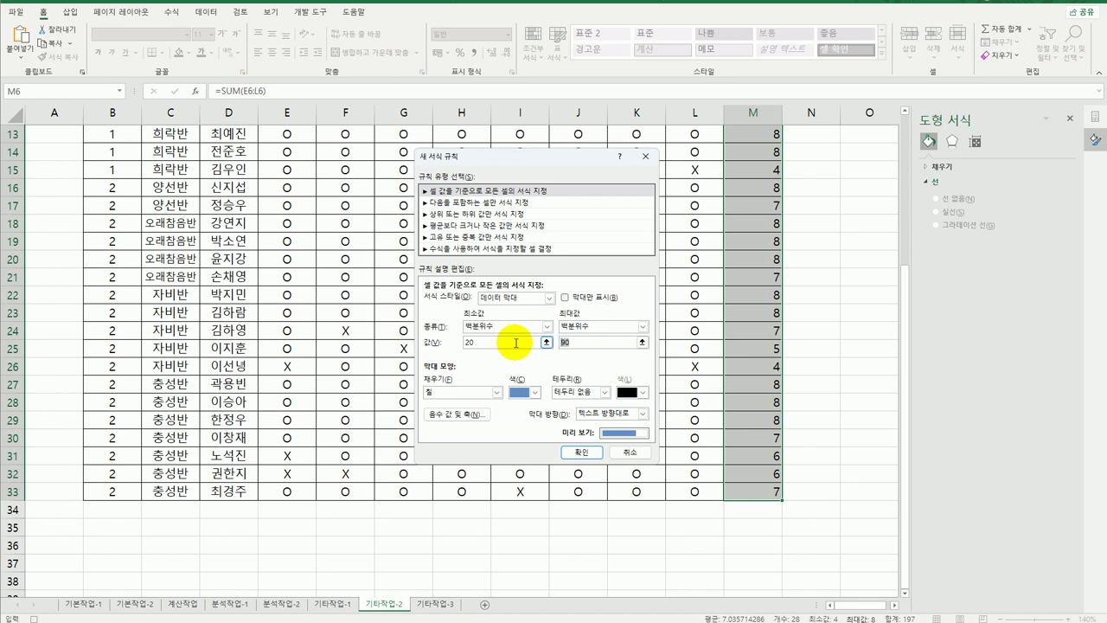
key(Delete)
text(8)
- Give the data bar a gradient fill (그라데이션 채우기) in standard yellow and apply the rule to M6:M33
click(497, 391)
click(489, 416)
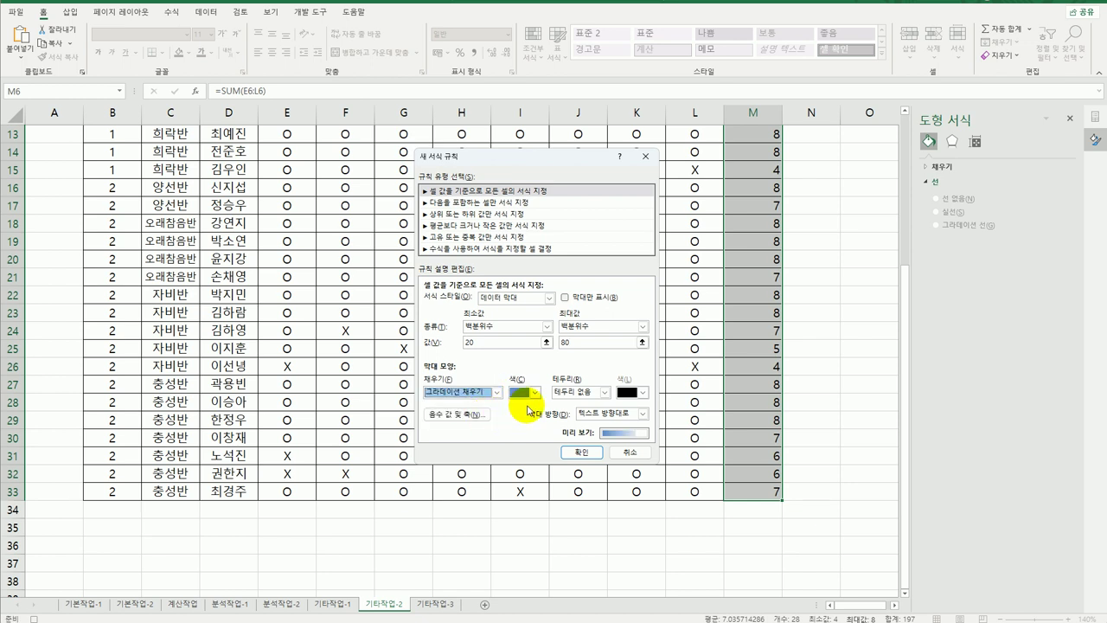
click(525, 392)
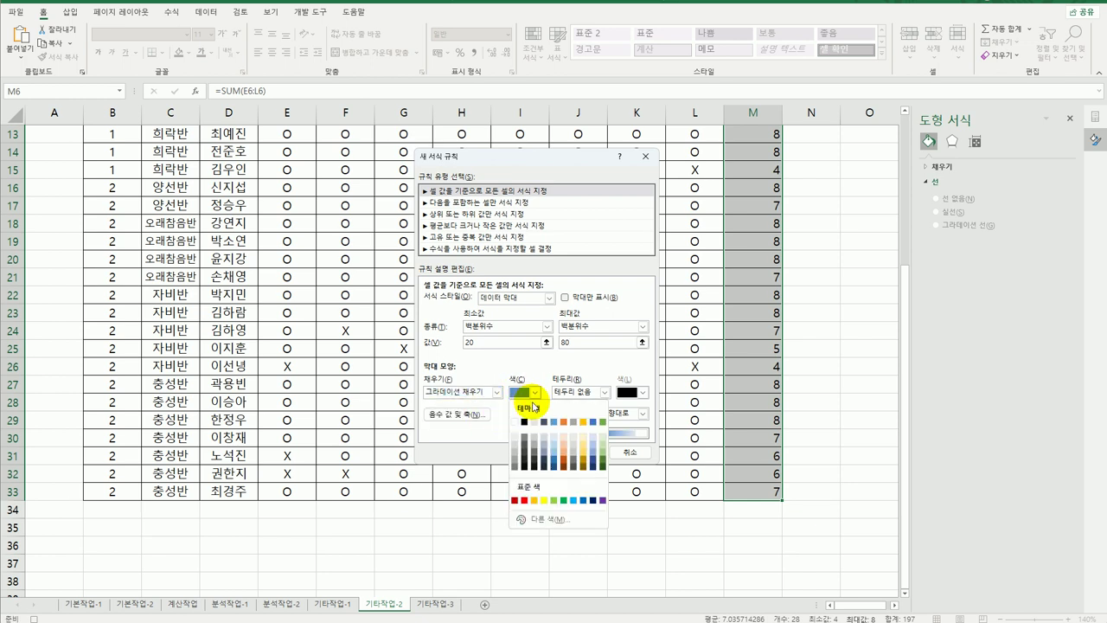
click(543, 500)
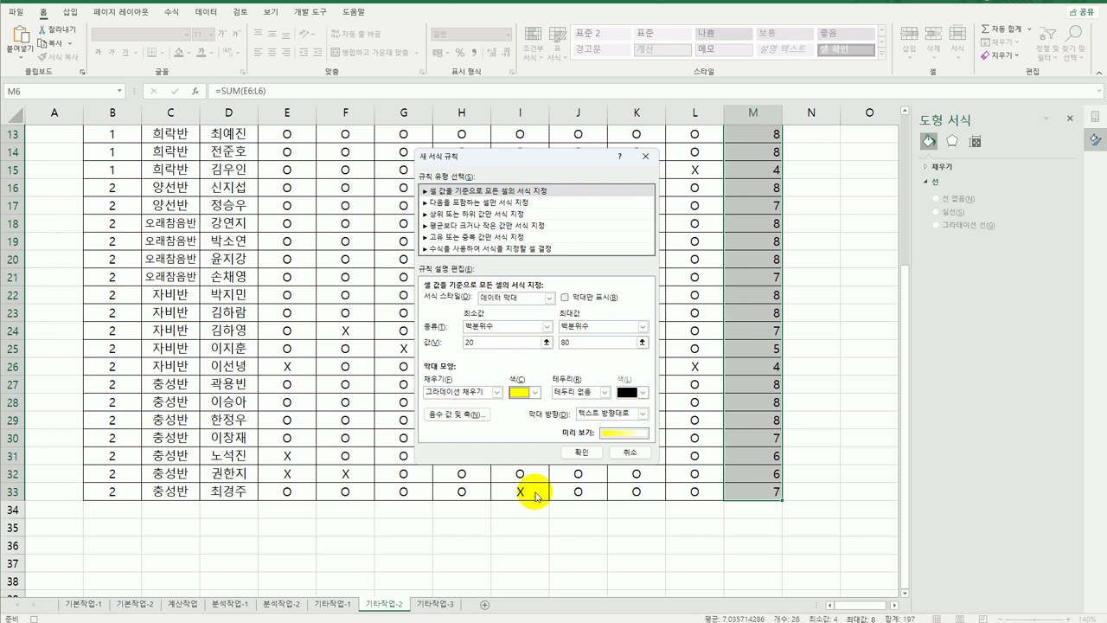
click(581, 450)
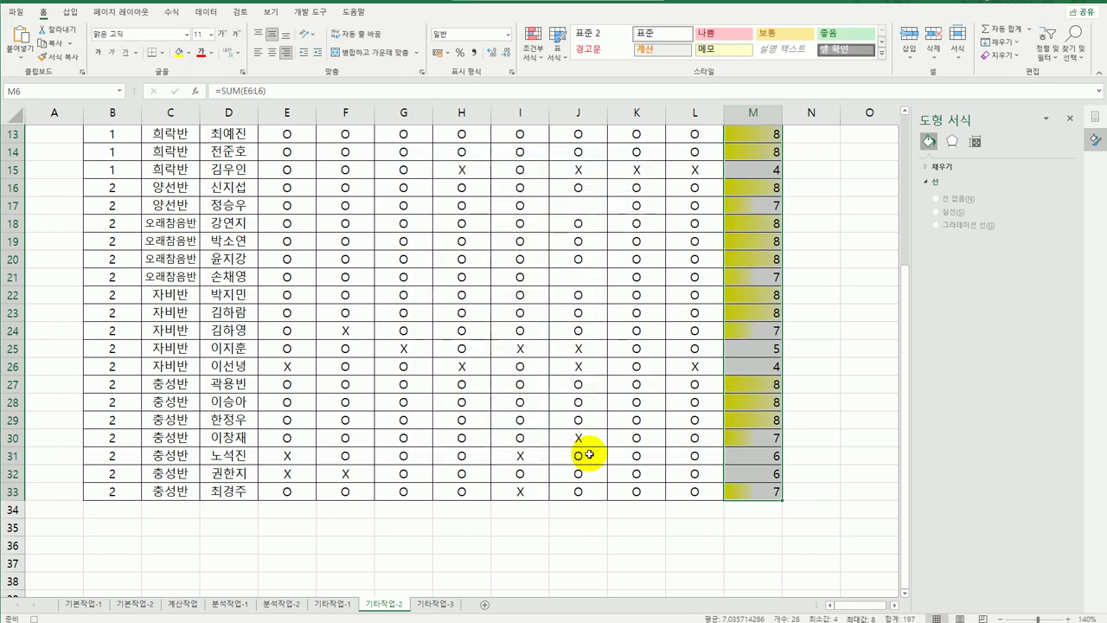
- Select cell M6 and stop recording the 그래프보기 macro
scroll(756, 428, up, 4)
click(765, 223)
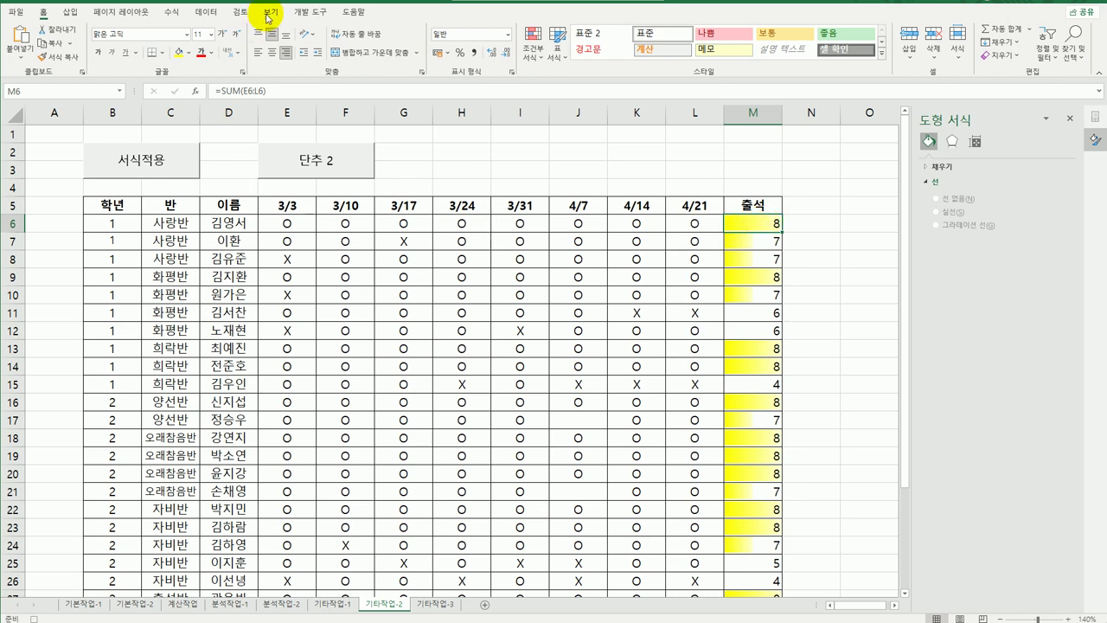
click(310, 11)
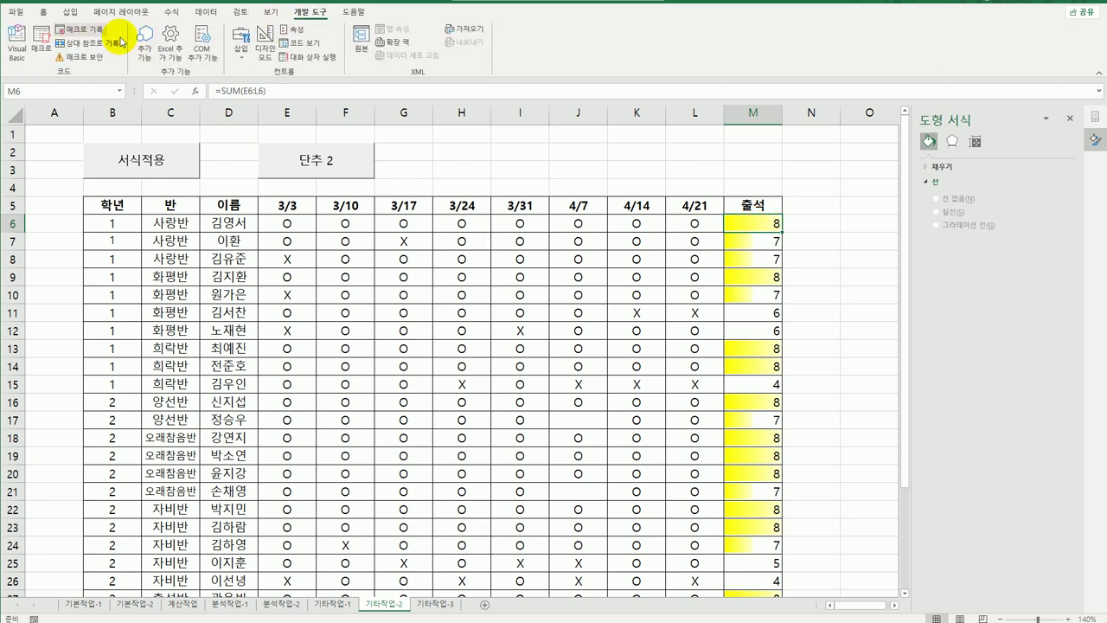
- Change the second button's caption to 그래프보기 and deselect the button
right_click(298, 160)
key(Escape)
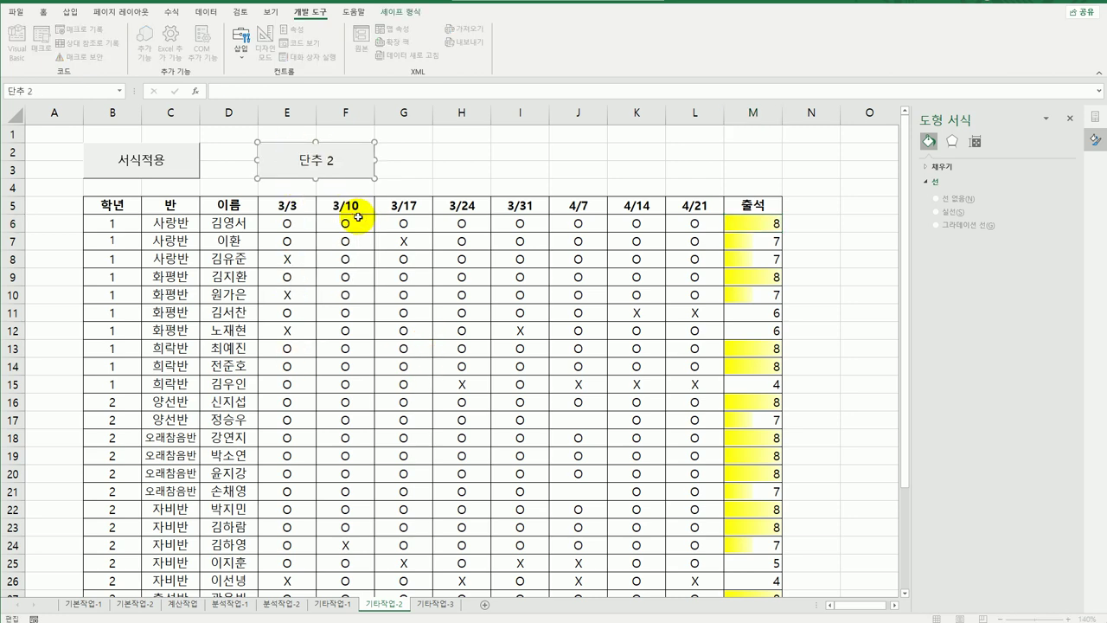
key(ctrl+a)
text(그래프보기)
click(509, 173)
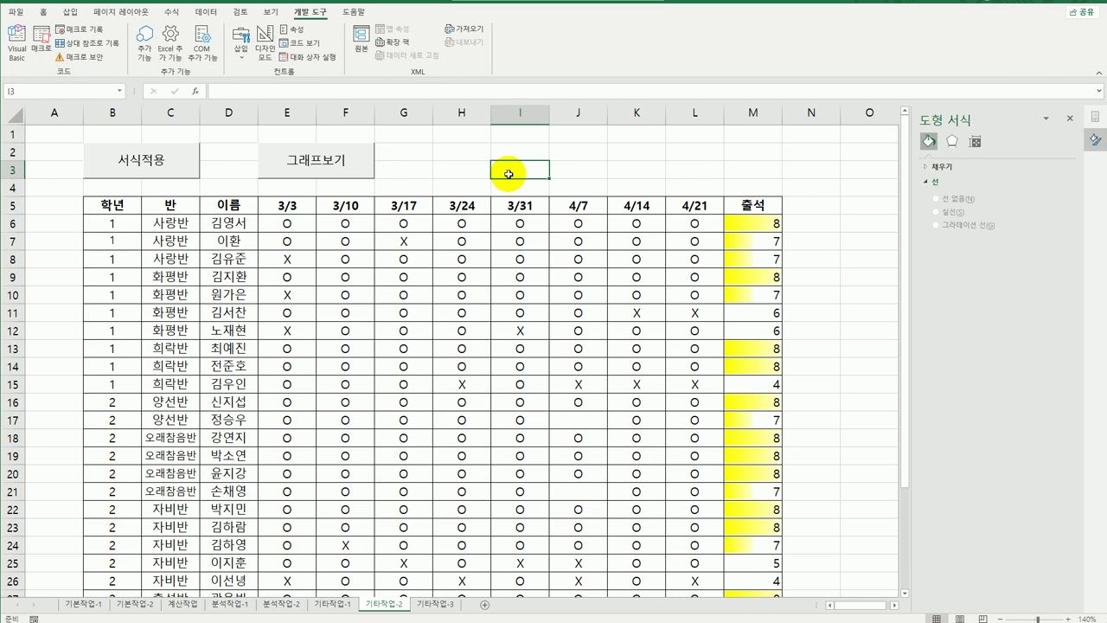
- On sheet 기타작업-3, enter design mode and add 팡팡요금관리.Show to the 팡팡요금관리 command button's Click procedure
click(436, 603)
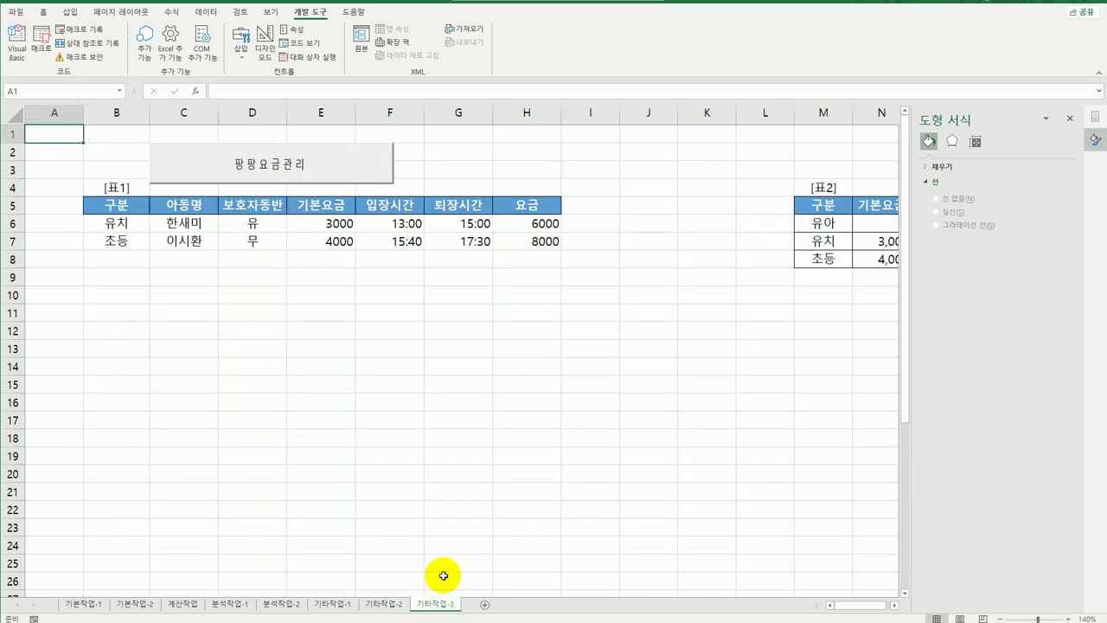
click(564, 434)
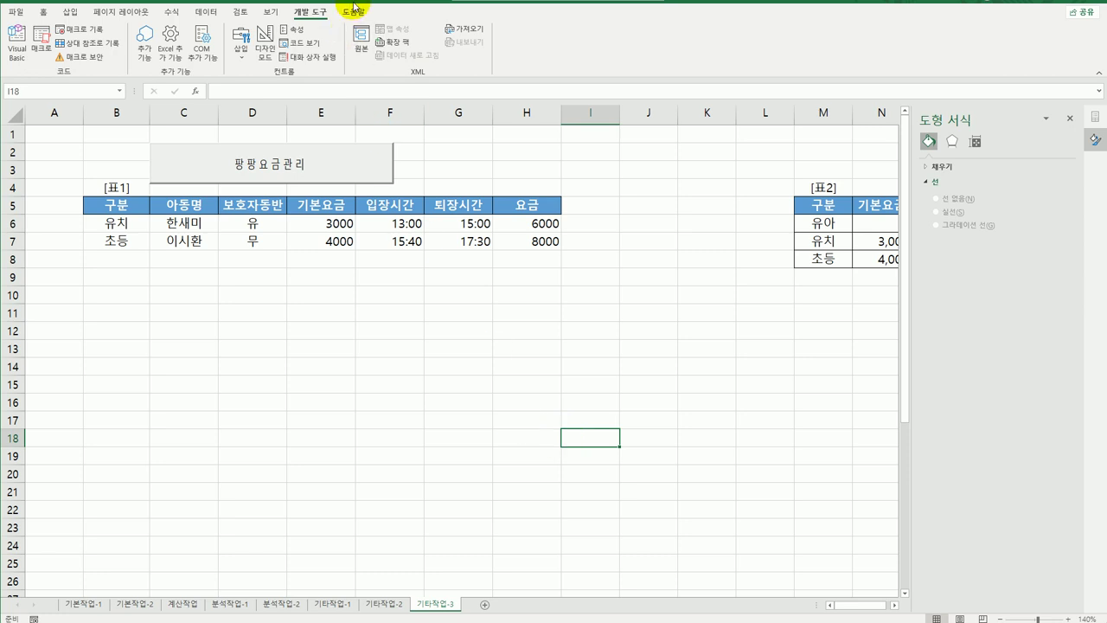
click(265, 41)
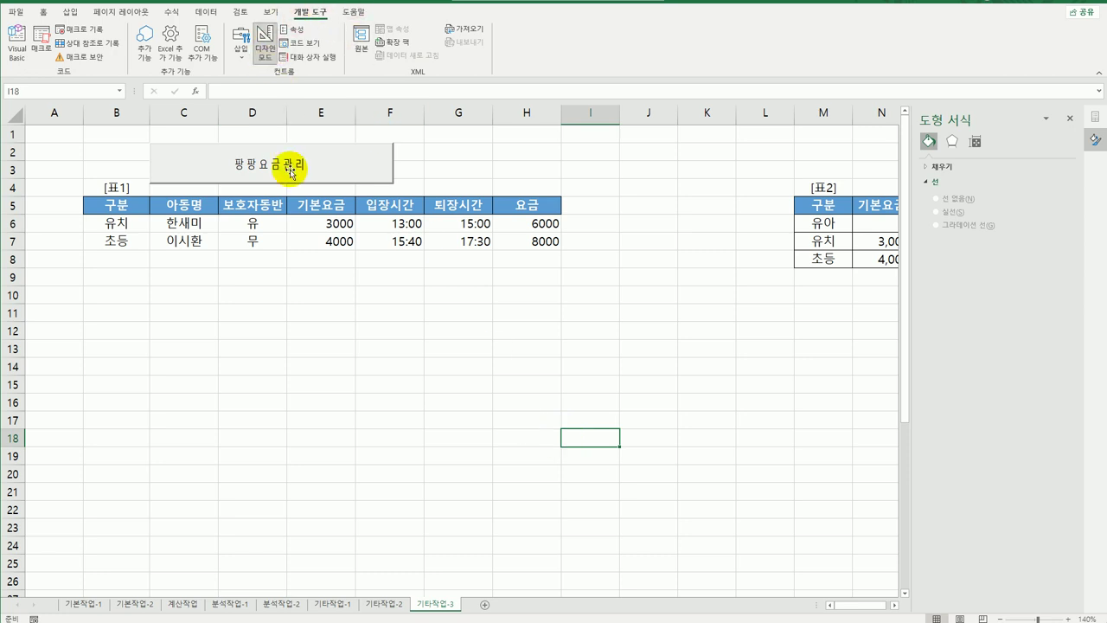
click(291, 170)
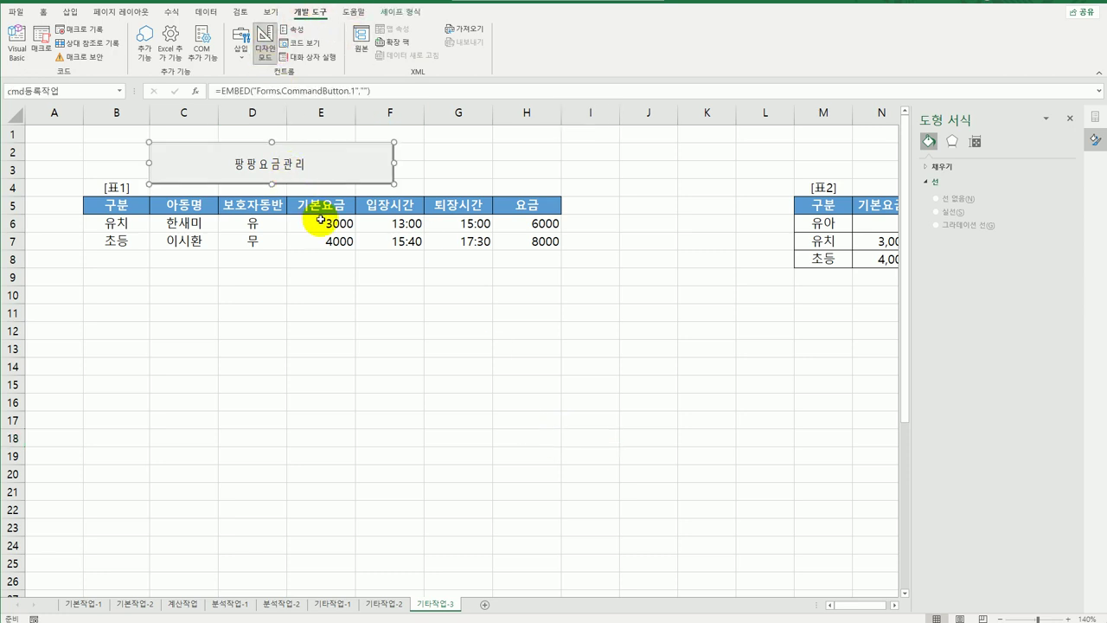
double_click(289, 171)
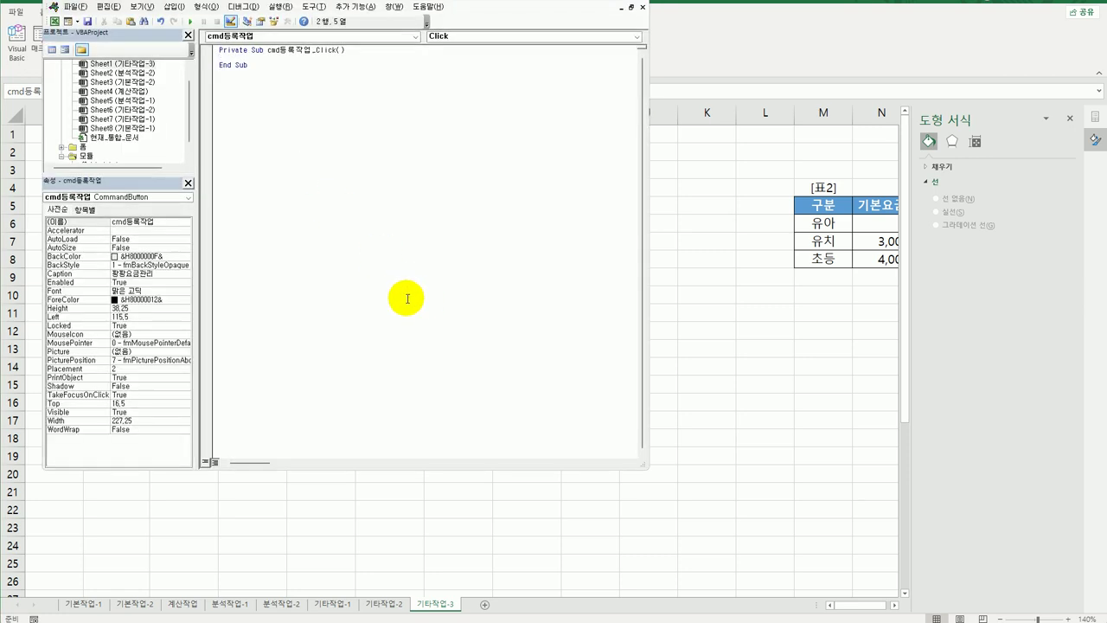
text(팡팡요금관리.Show)
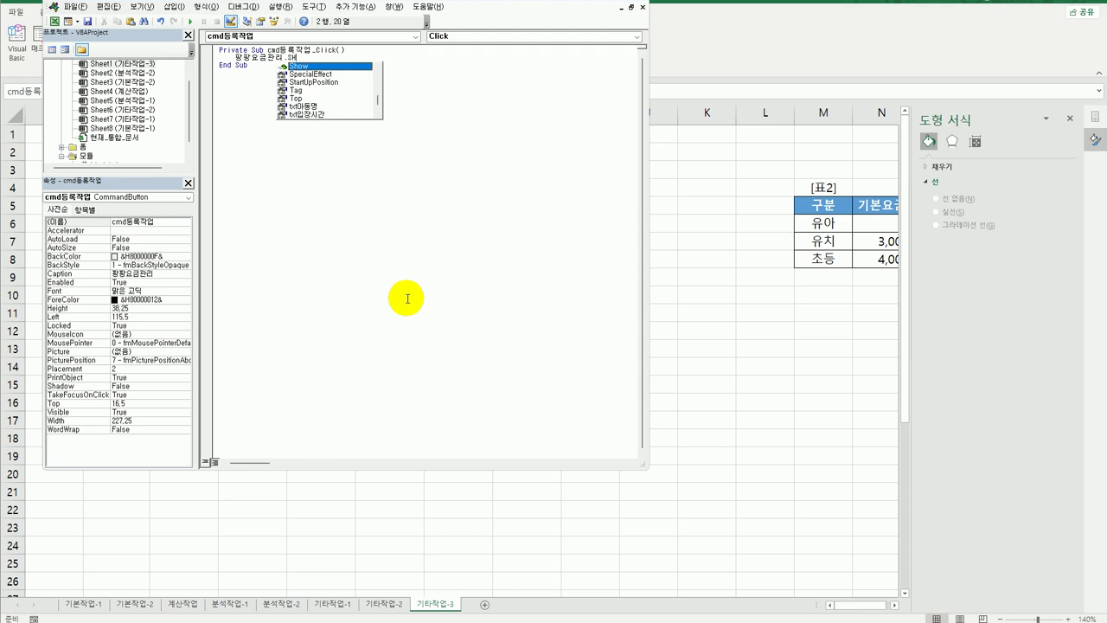
click(406, 298)
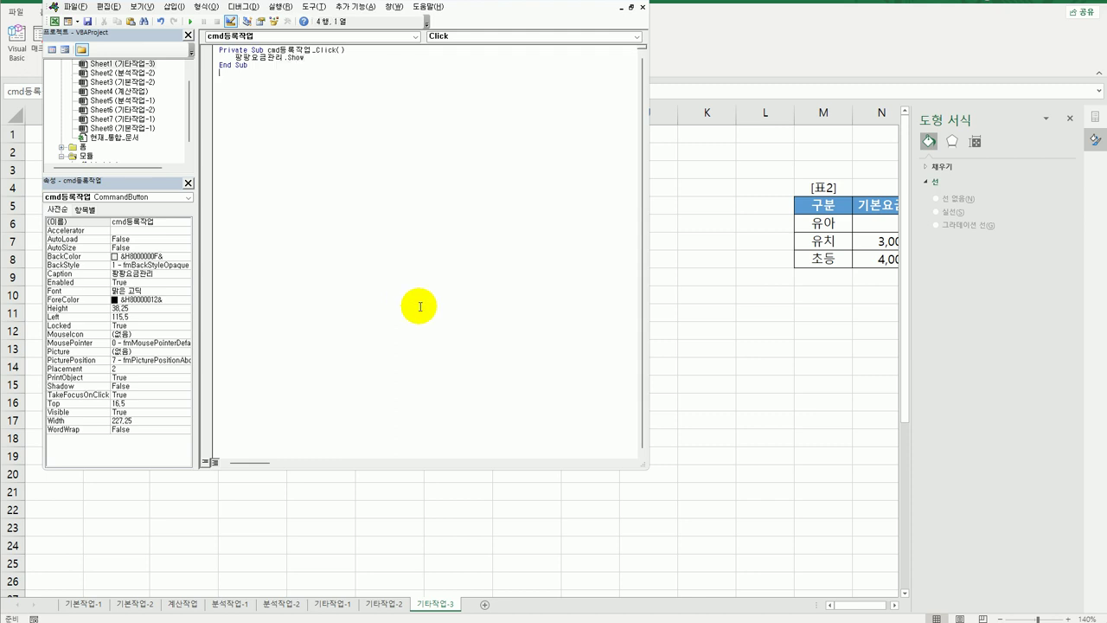
- Open the code of the 팡팡요금관리 form and add a UserForm Initialize event procedure
double_click(82, 147)
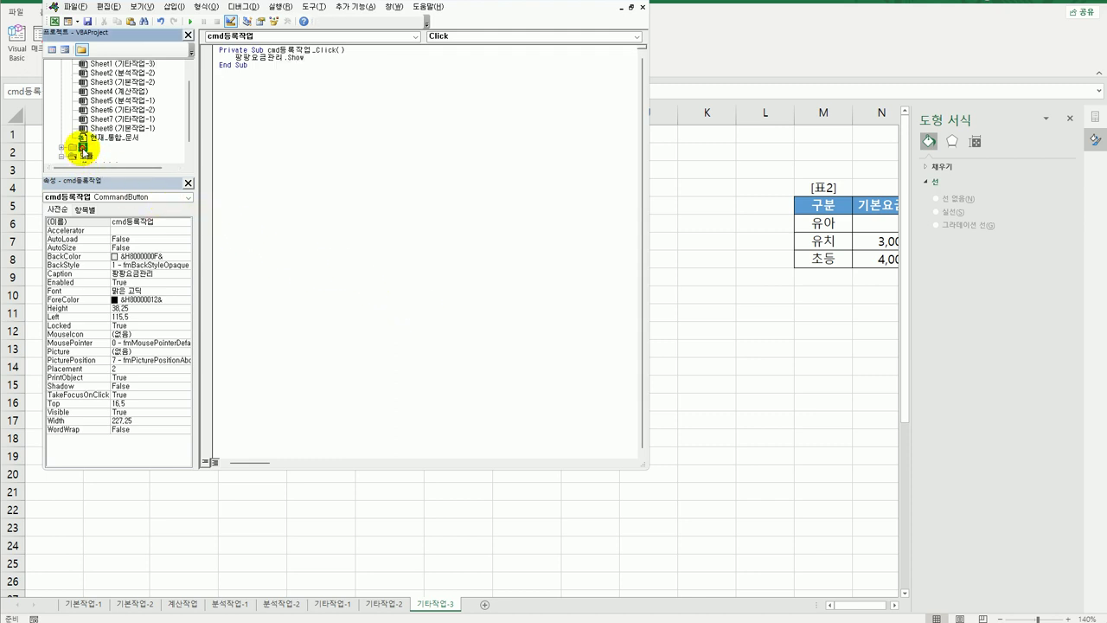
click(108, 157)
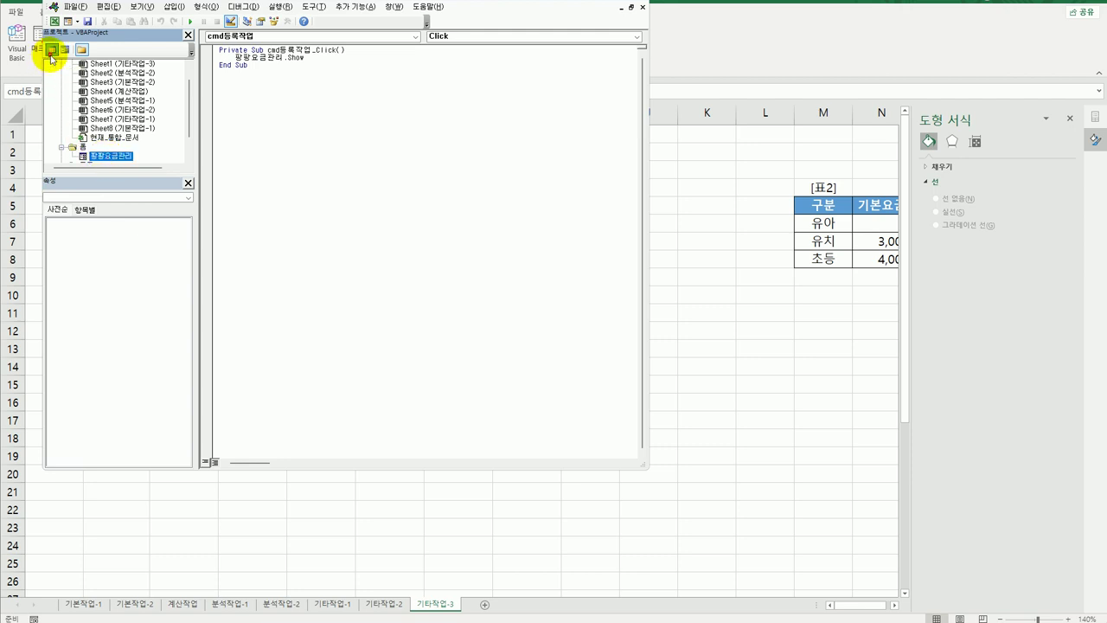
click(51, 50)
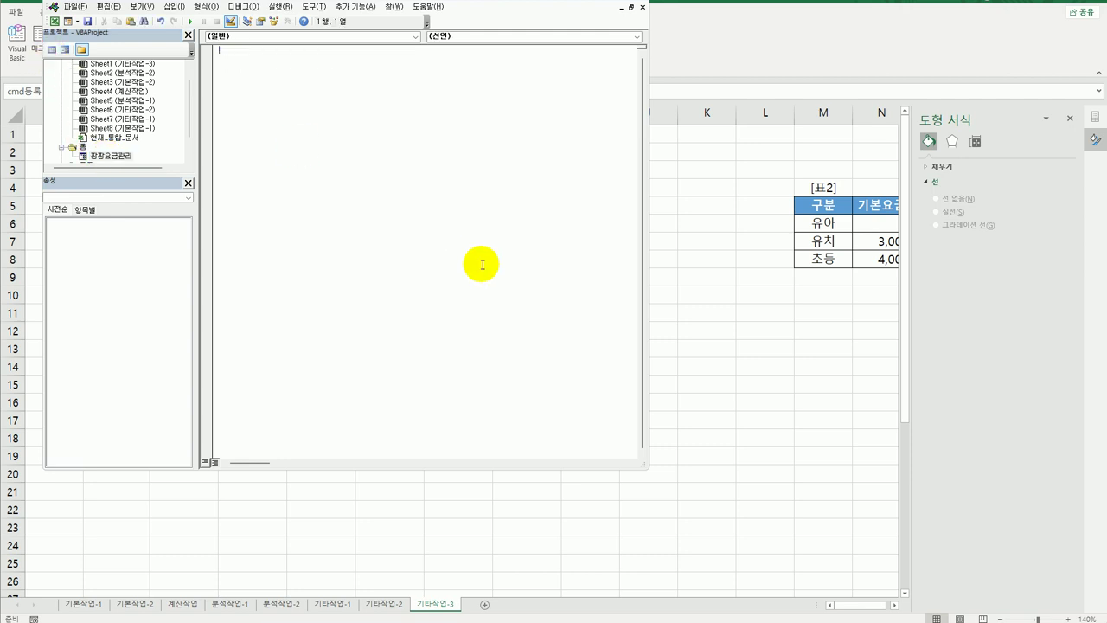
click(358, 37)
click(320, 165)
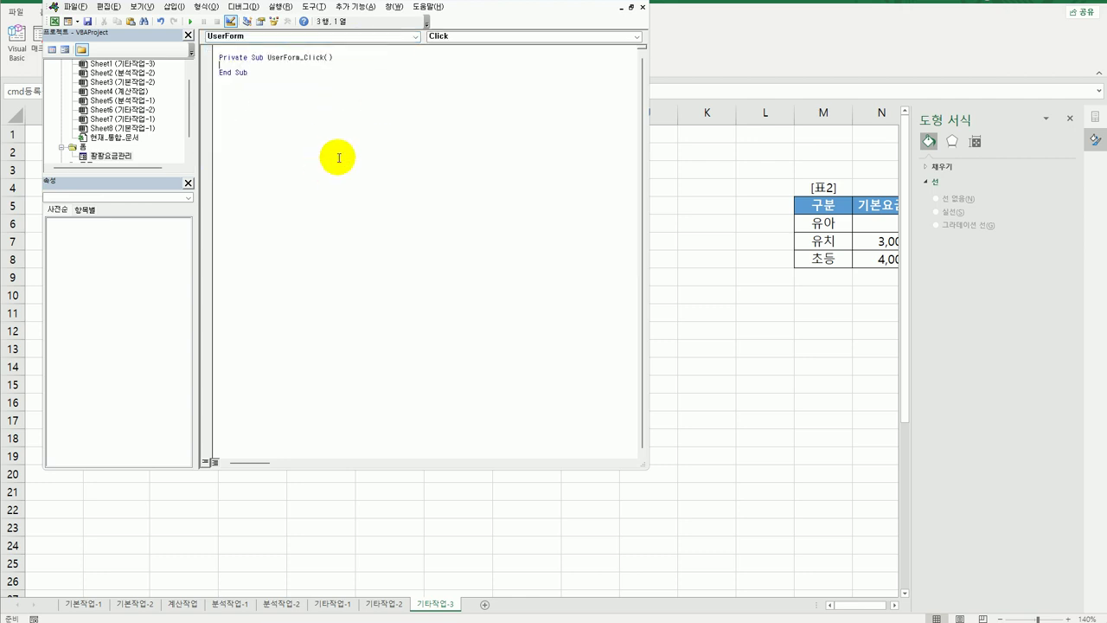
click(496, 35)
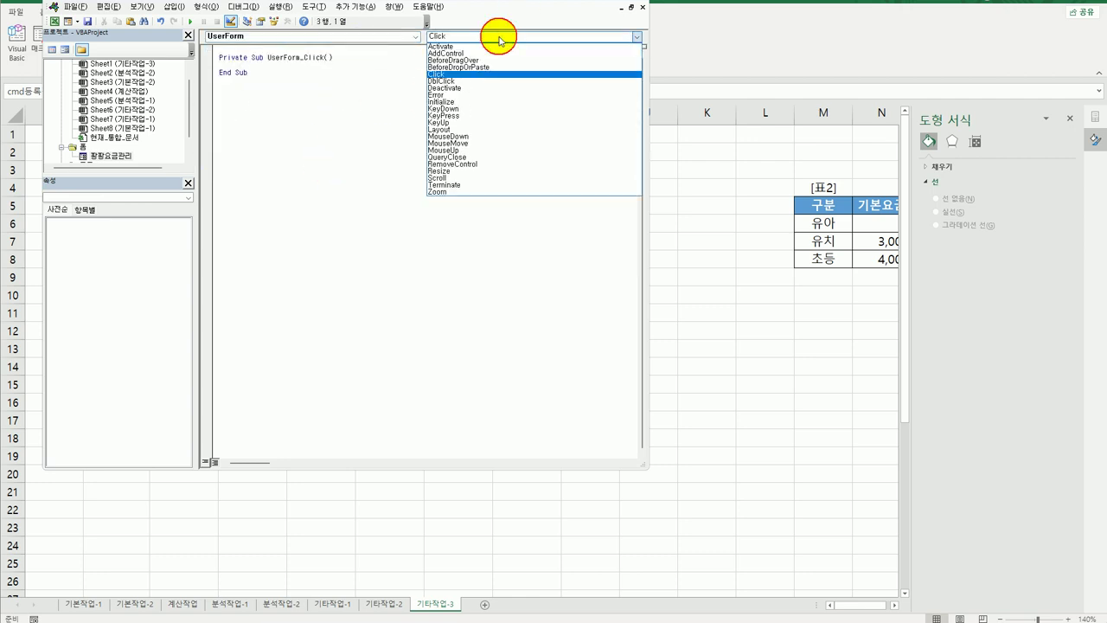
click(496, 103)
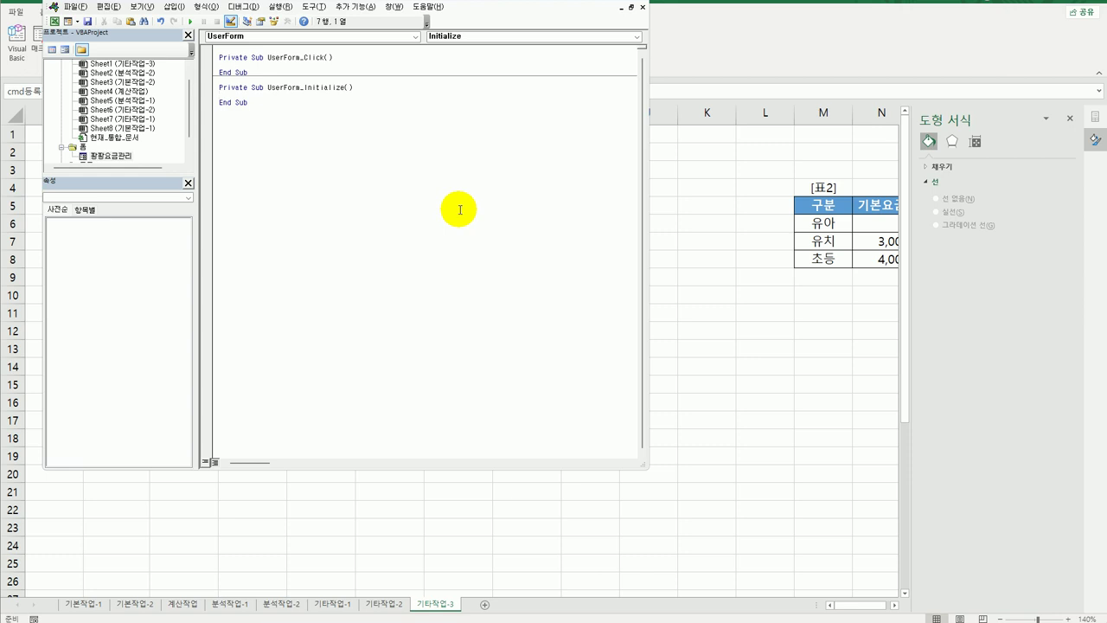
- In UserForm_Initialize, set the combo box's list source with cmb구분.RowSource = "M6:N8"
text(cmb구분.)
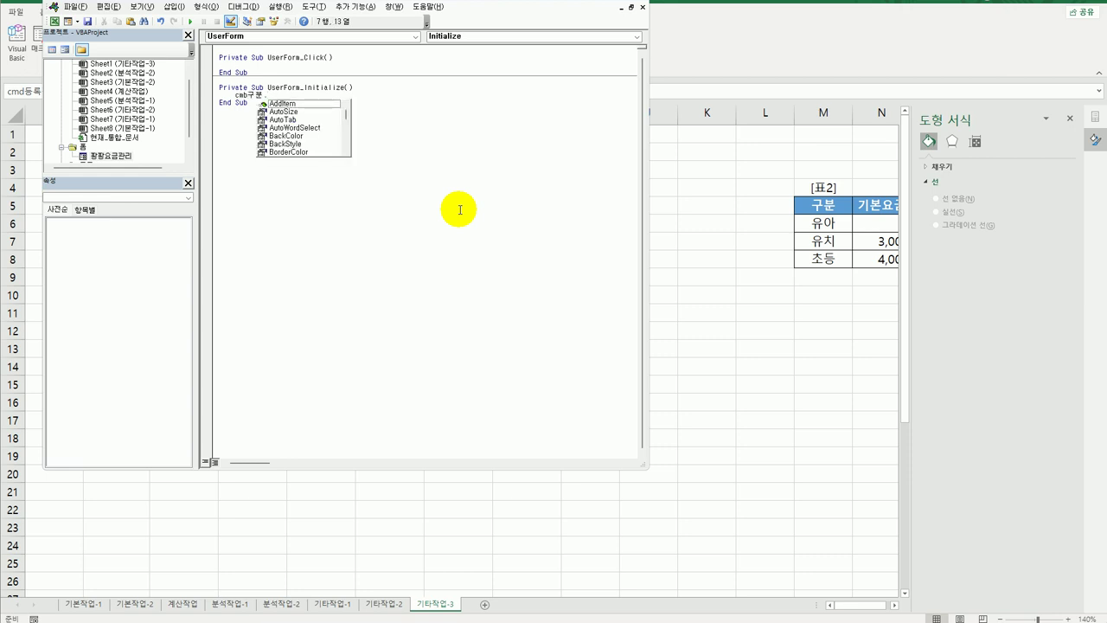
text(RowSource)
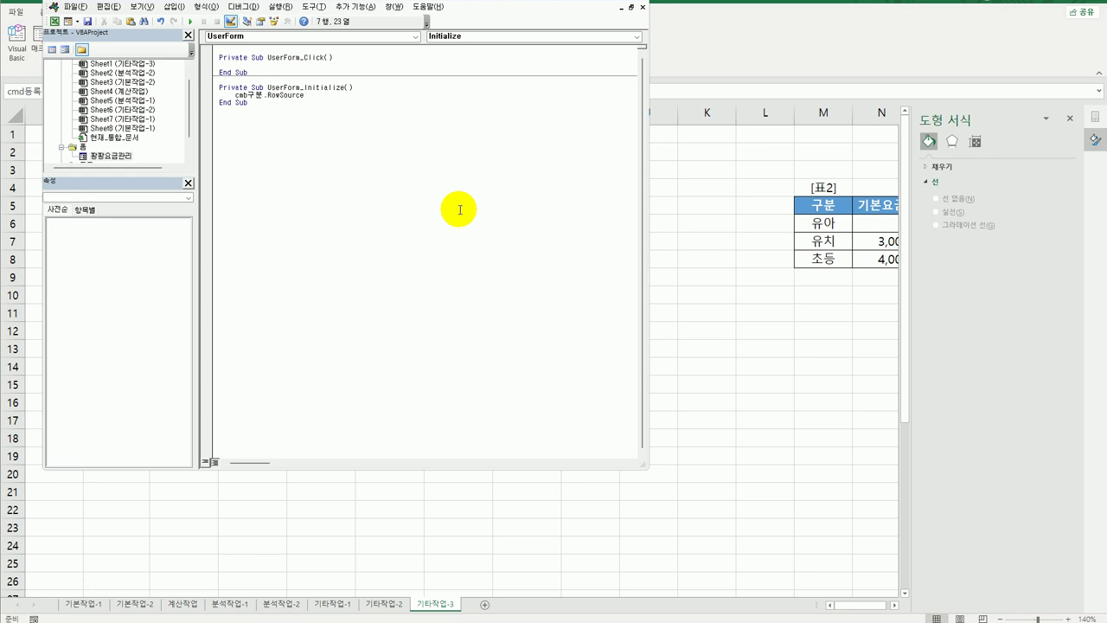
text( ="ㅡ)
key(BackSpace)
text(M6:N8")
key(Return)
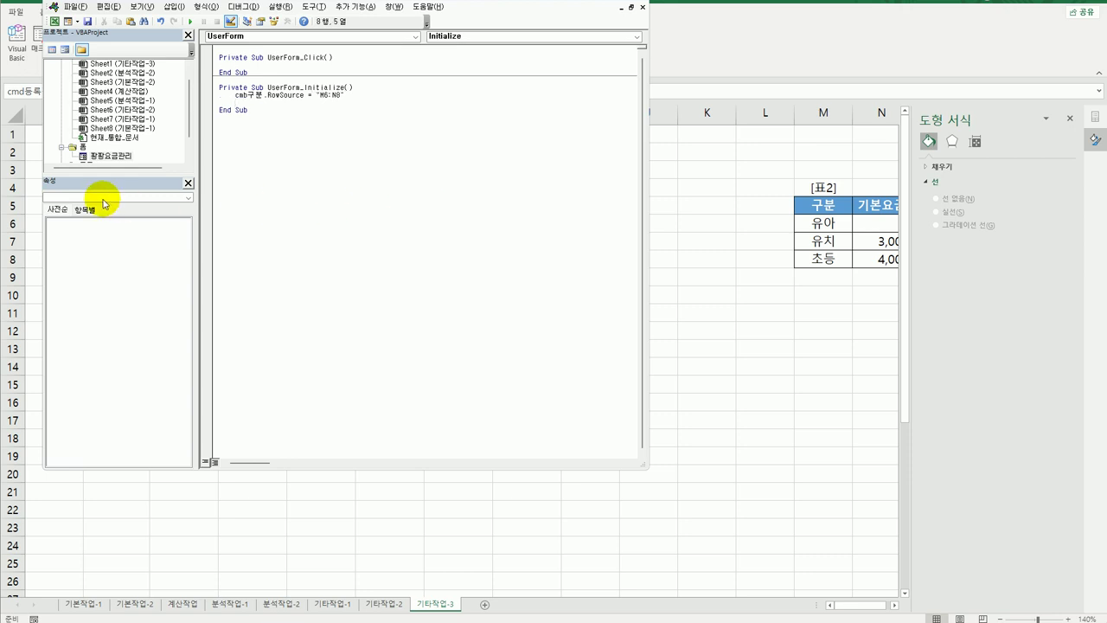
- View the form design and check the ColumnCount property of the cmb구분 combo box
double_click(103, 156)
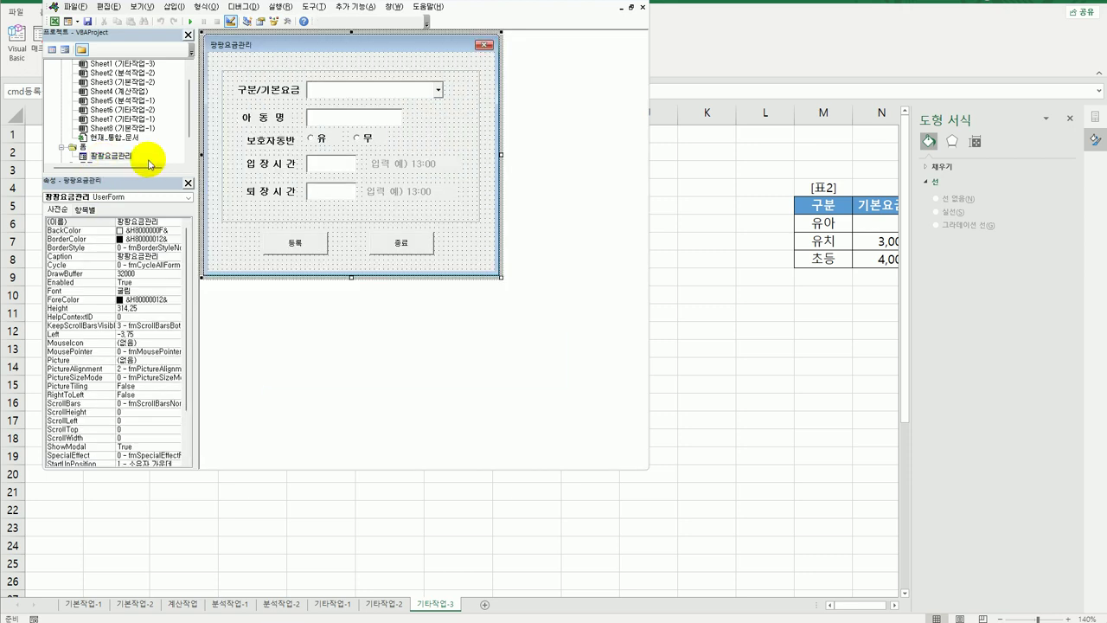
click(366, 90)
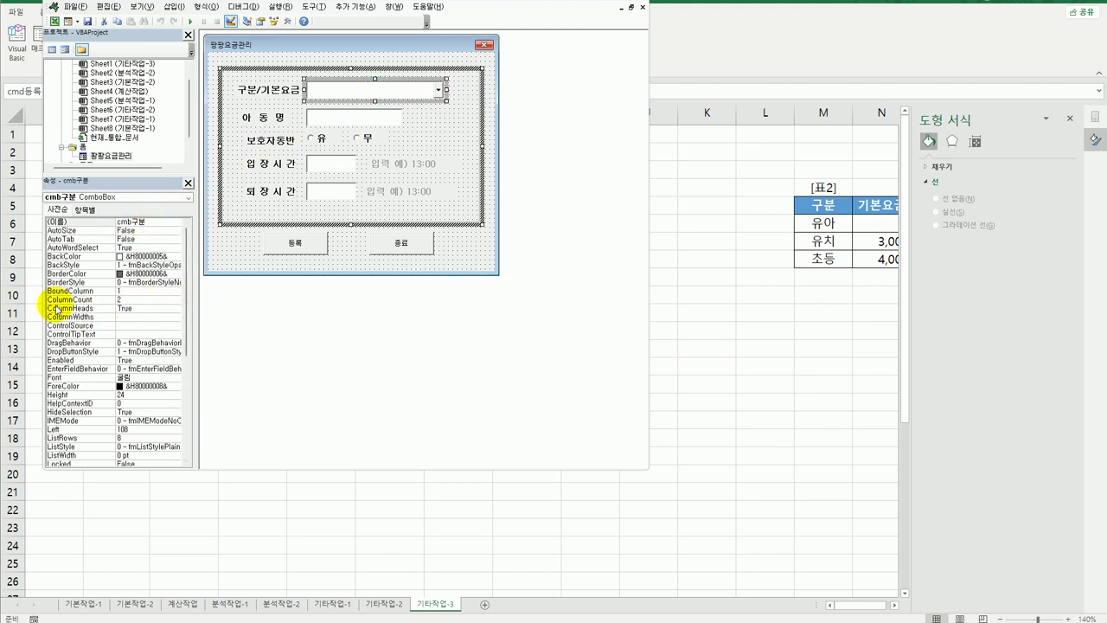
click(121, 300)
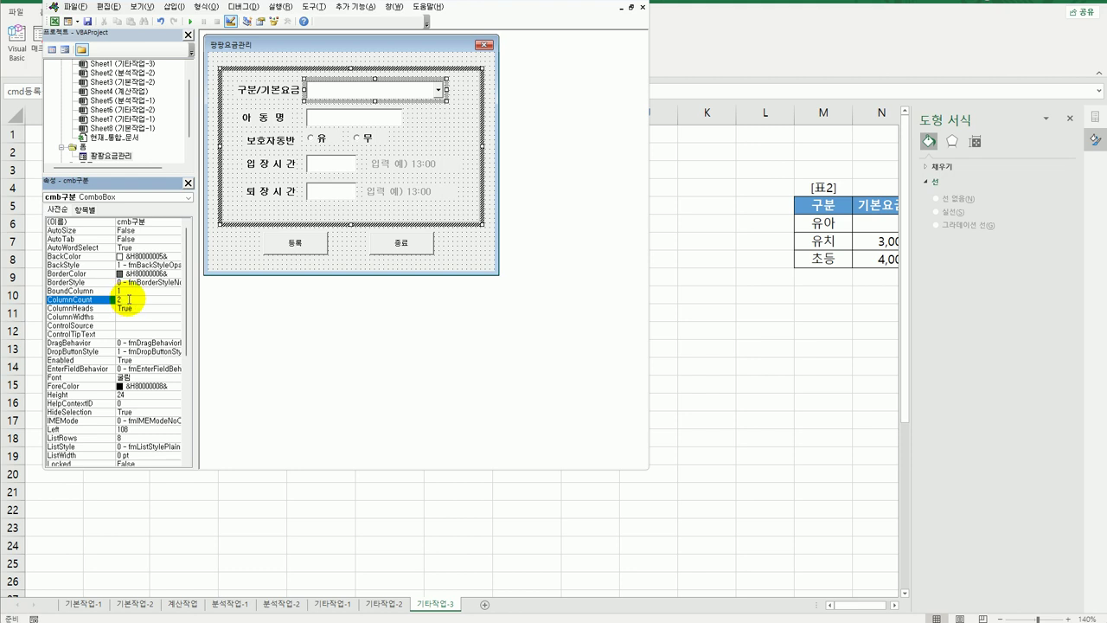
key(Return)
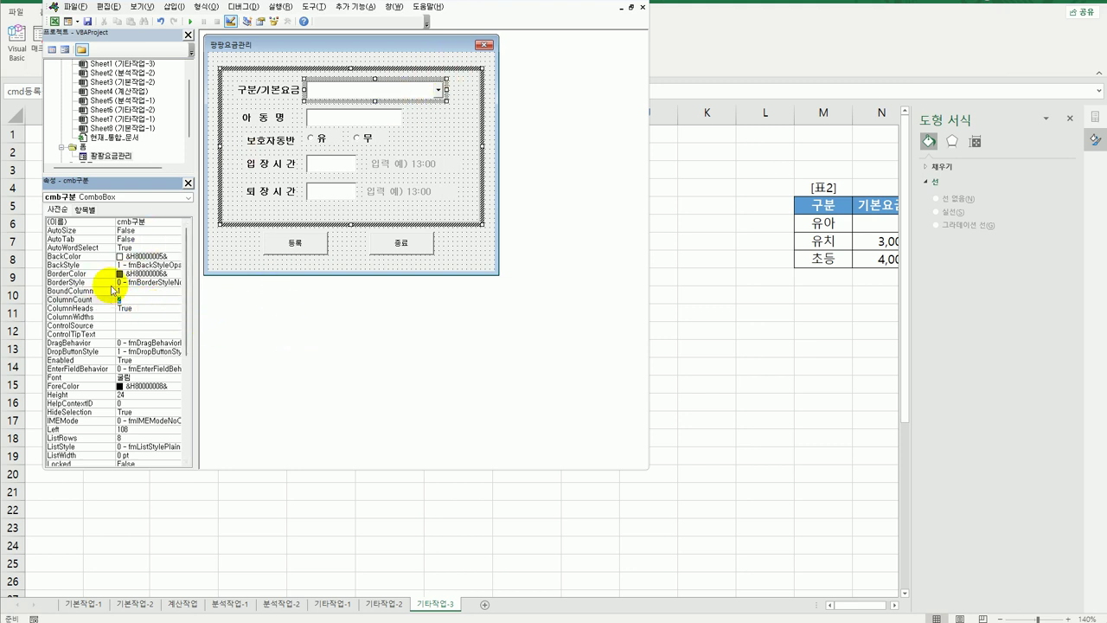
- Return to the form's code and add opt유 = True below the RowSource line in UserForm_Initialize
click(52, 50)
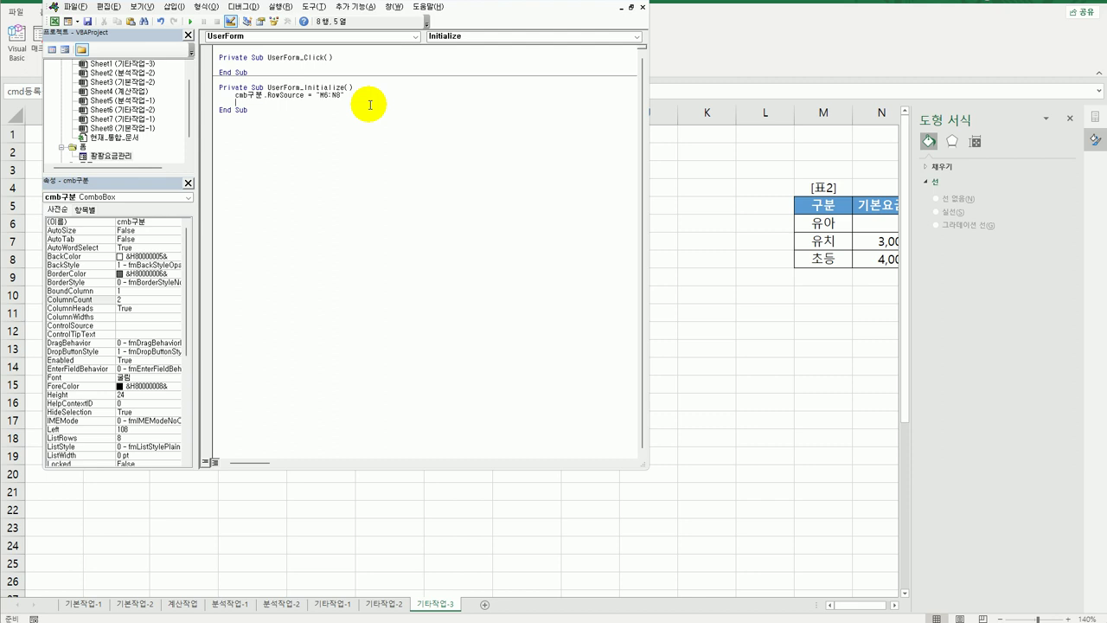
text(opt유 = true)
key(Down)
- Add a Click event procedure for cmd종료 with the line MsgBox Now, vbOKOnly, "등록화면을 종료합니다."
click(317, 37)
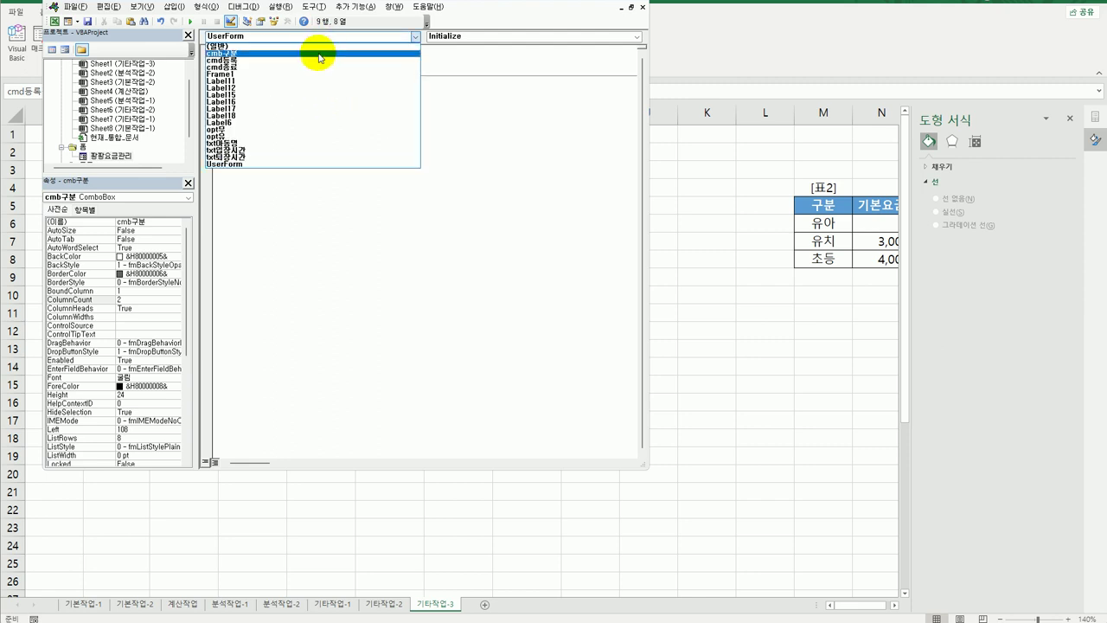
click(315, 68)
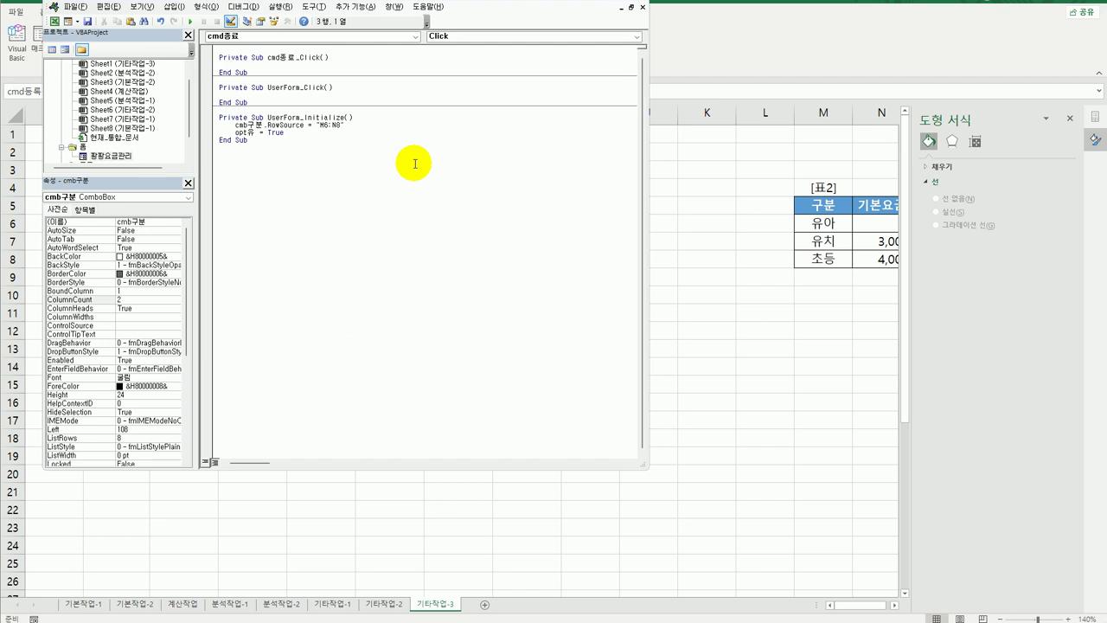
text(msgbox )
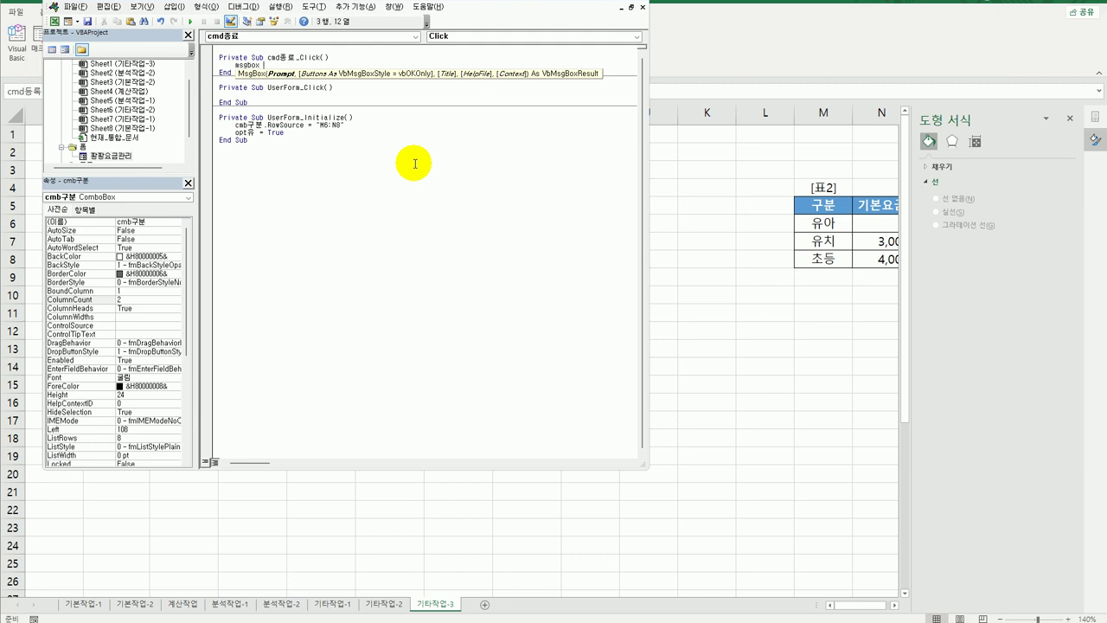
text(now,)
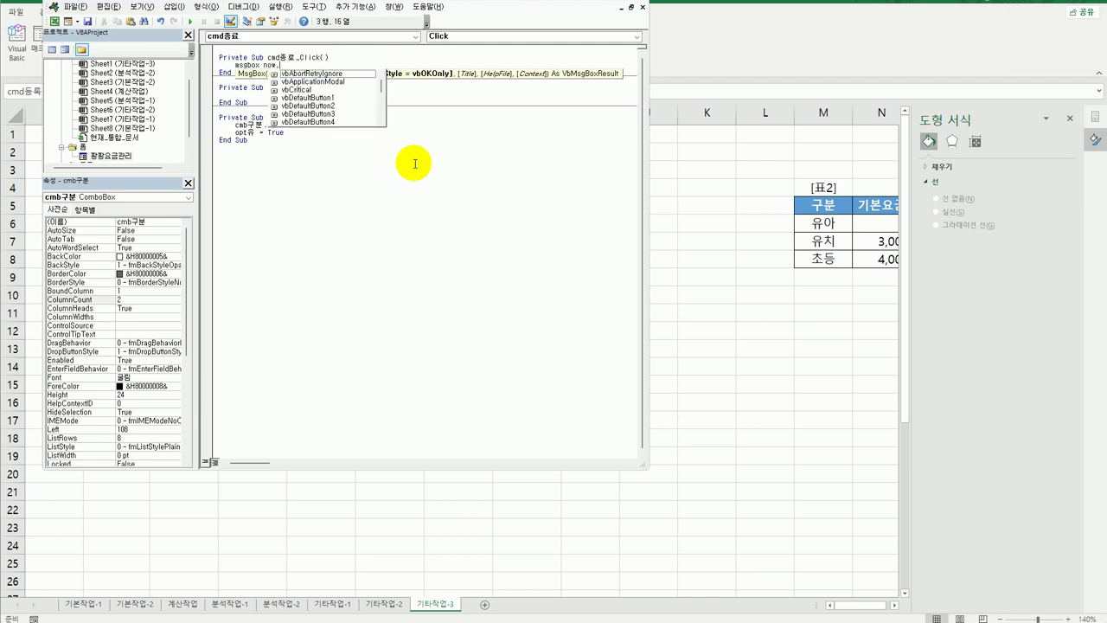
text(vbok)
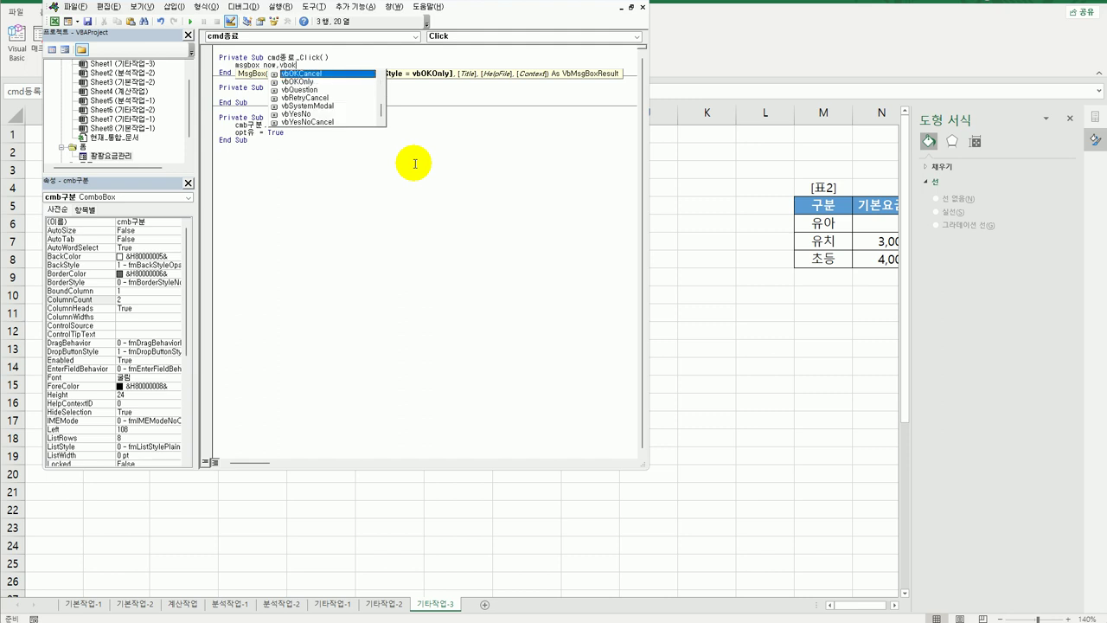
key(Down)
text(,)
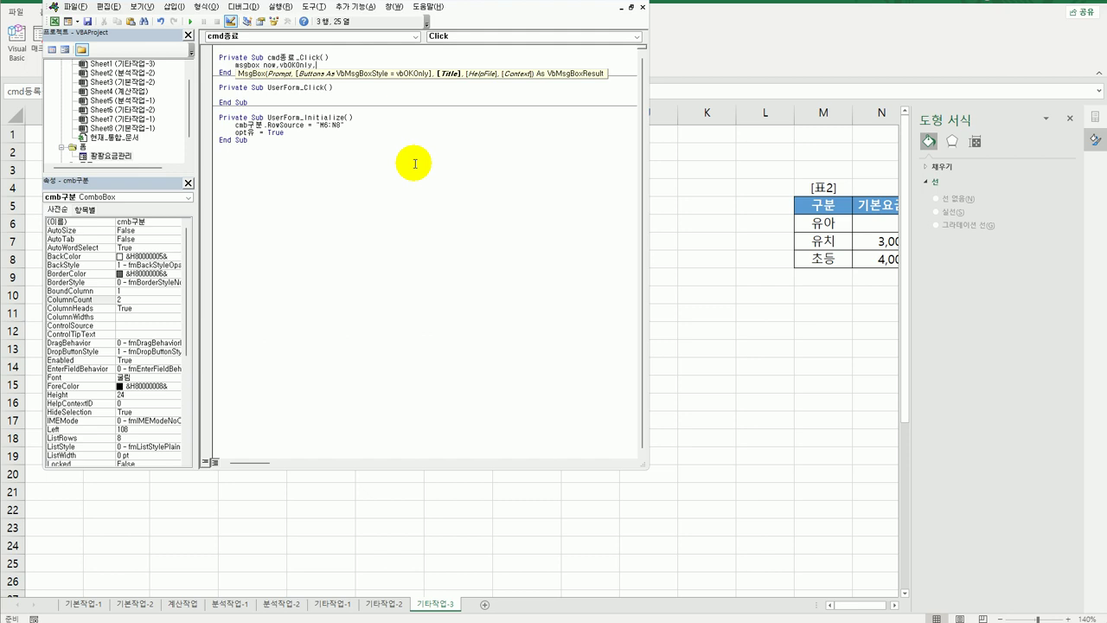
text("등록하면을 종료하ㅂ니다.")
click(415, 163)
click(425, 65)
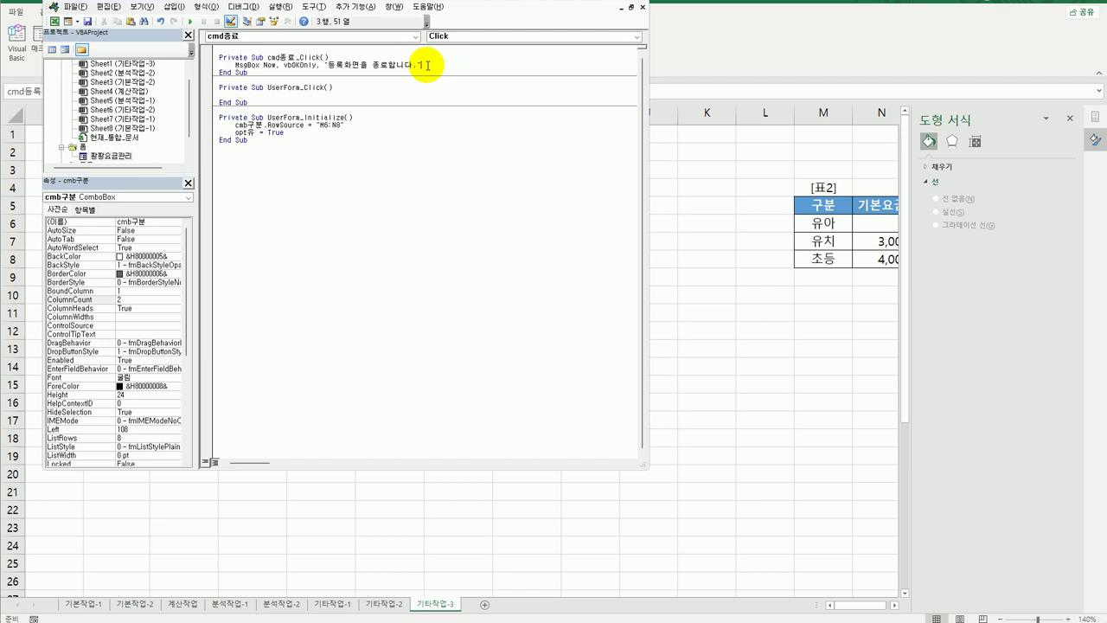
- Add Unload Me below the MsgBox line in cmd종료_Click
key(Return)
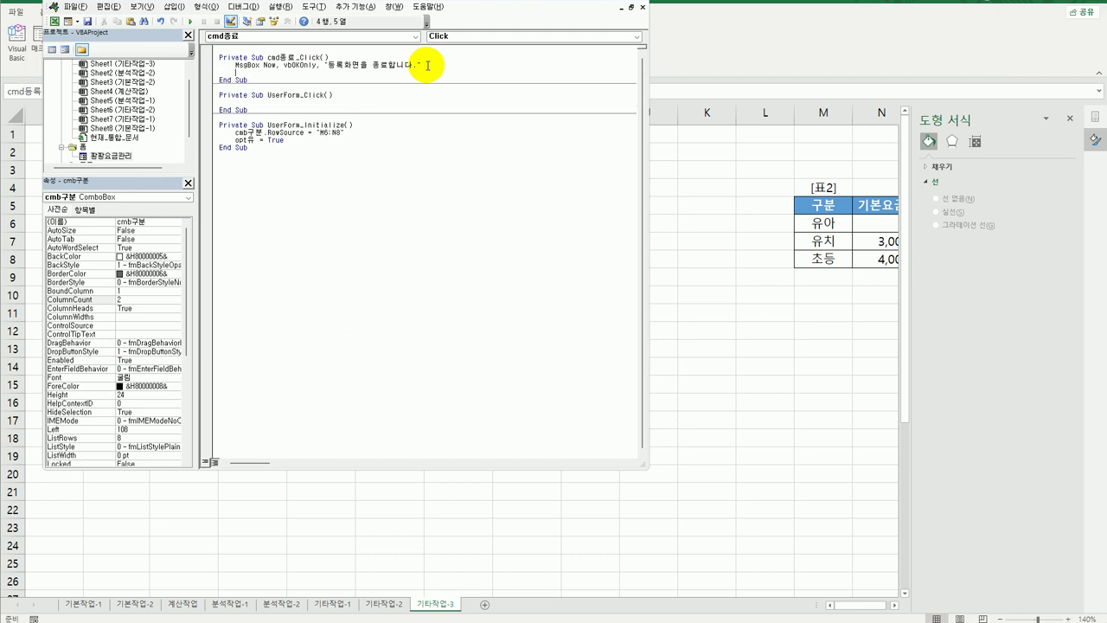
text(unload me)
key(Down)
- Add a Click event procedure for cmd등록 and move the code editor window aside to uncover [표1] on the sheet
click(398, 36)
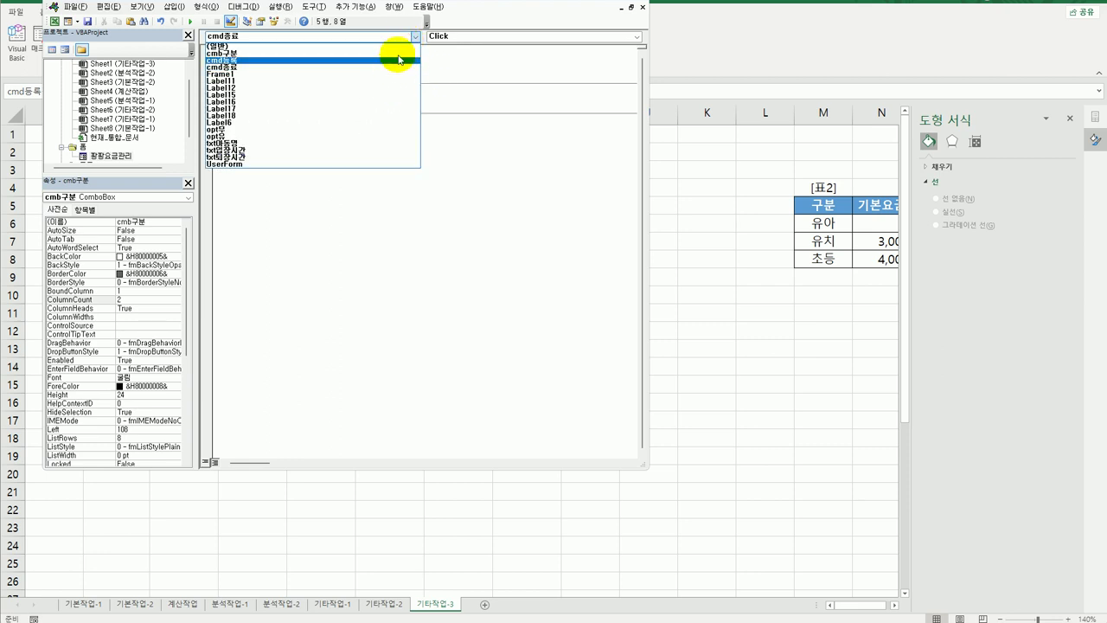
click(399, 59)
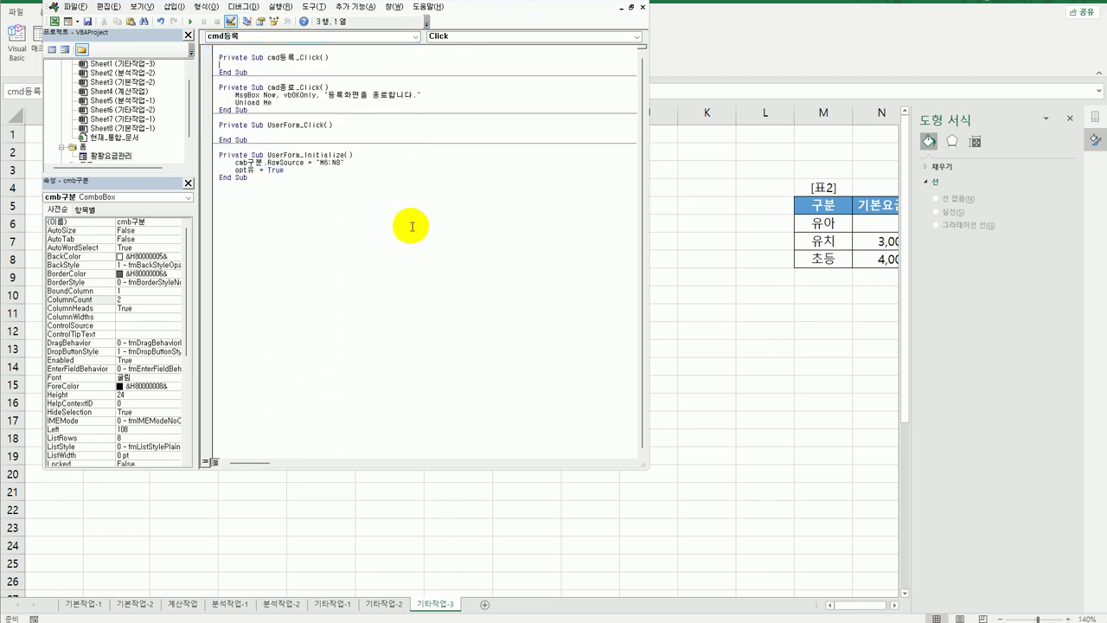
key(Return)
key(Tab)
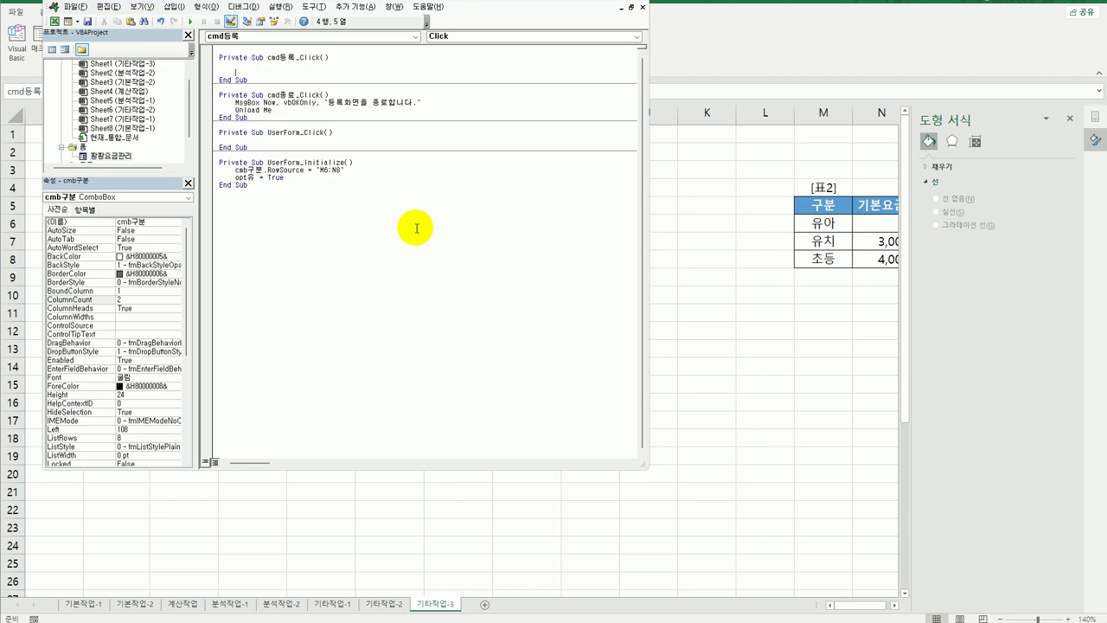
drag(519, 7, 734, 0)
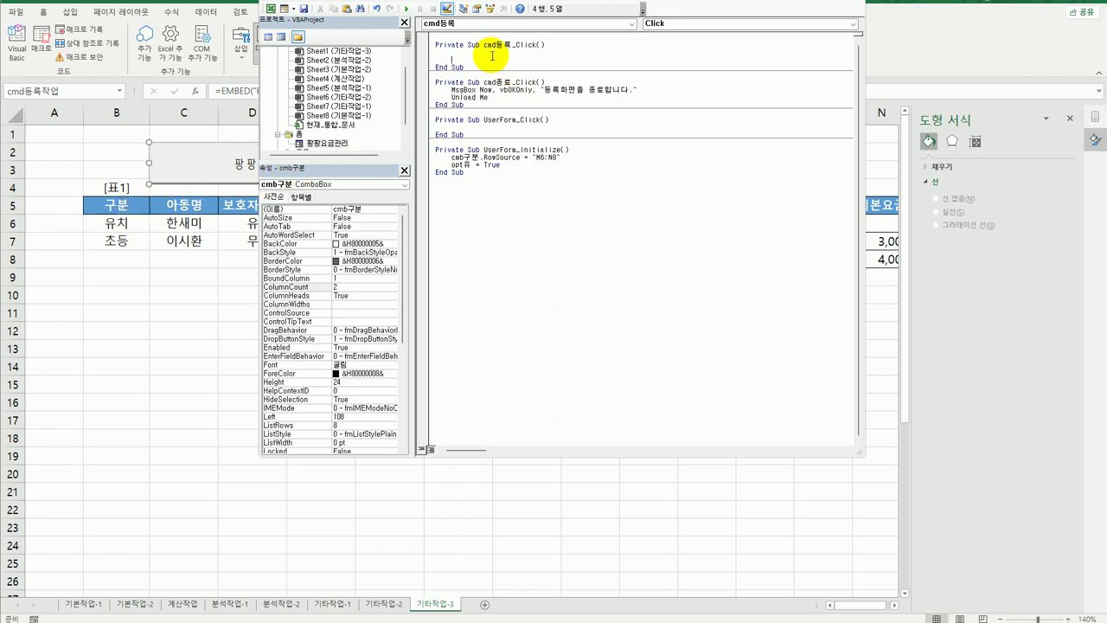
- In cmd등록_Click, compute the input row with i = Range("B5").CurrentRegion.Rows.Count + 4
text(i)
text(i)
text( = range()
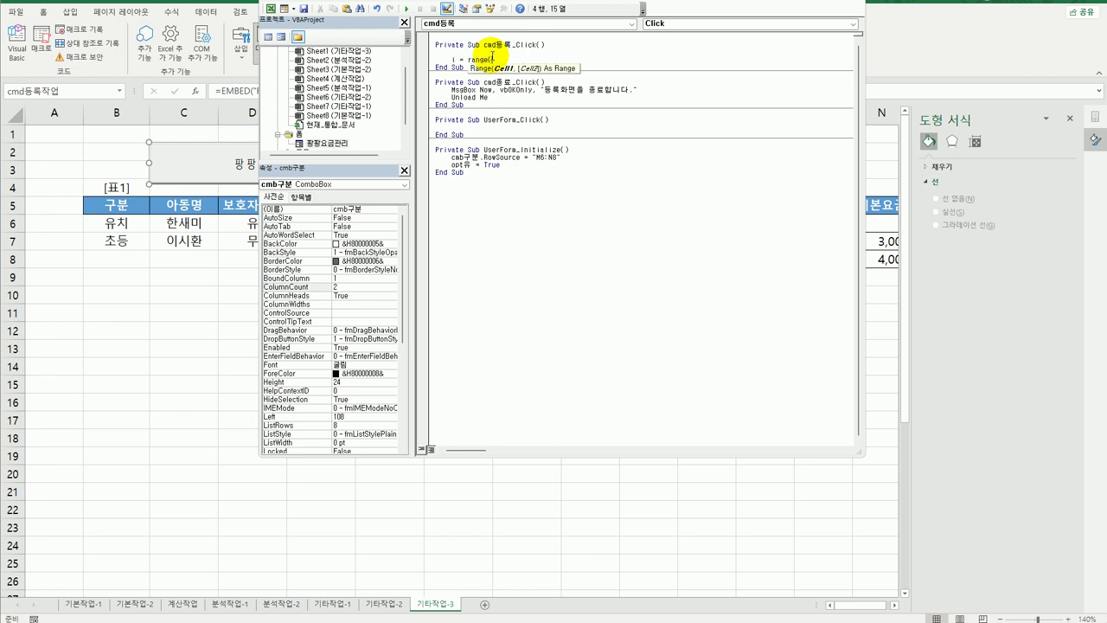
text("B5").cu)
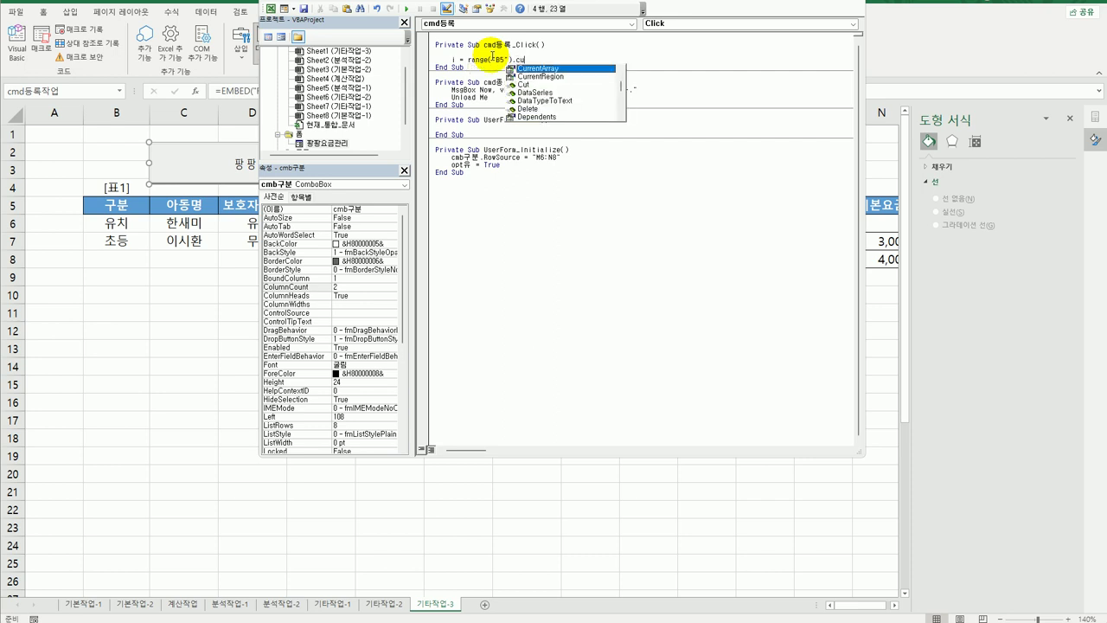
text(rrentRegion.row)
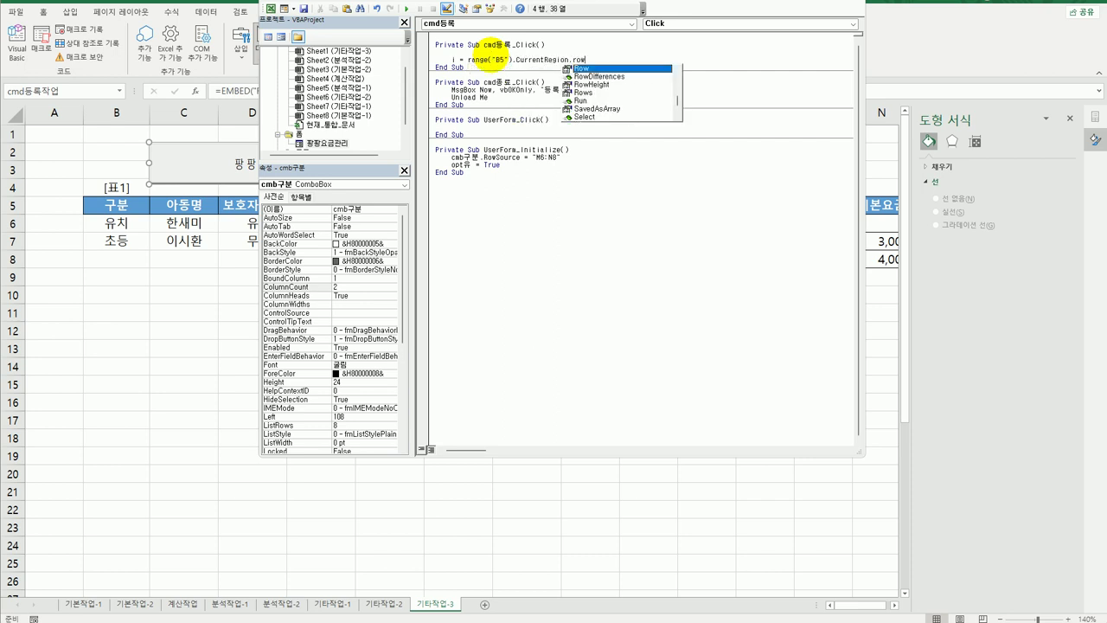
text(s.count)
key(Tab)
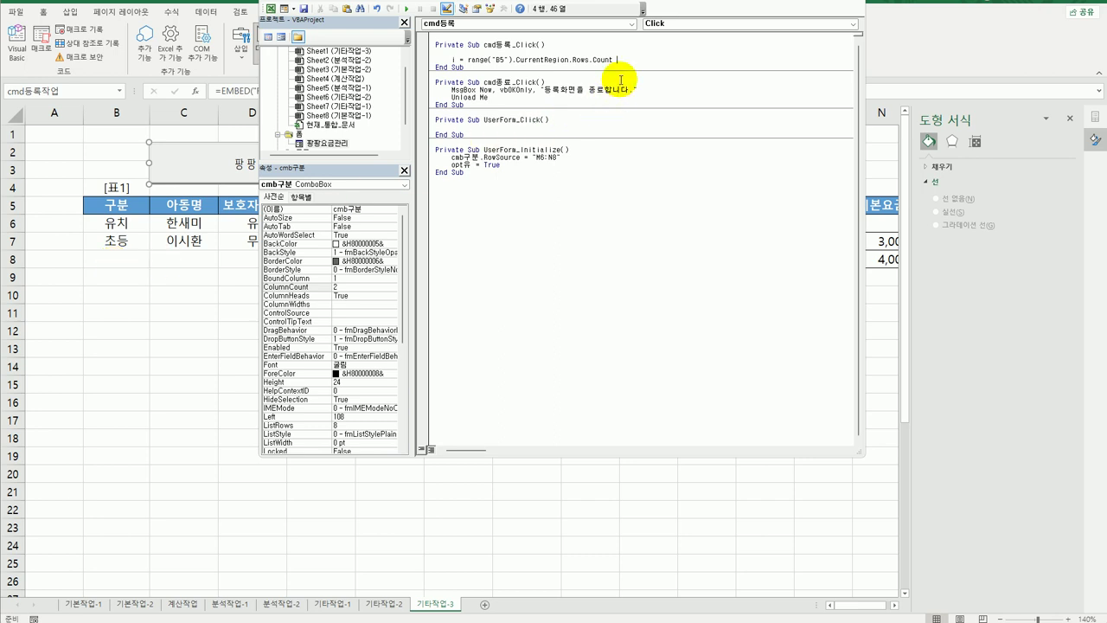
text(+4)
key(Return)
- Below the row calculation, add Cells(i, 2) = cmb구분.Column(0) to write the selected 구분 value
key(Return)
text(cells)
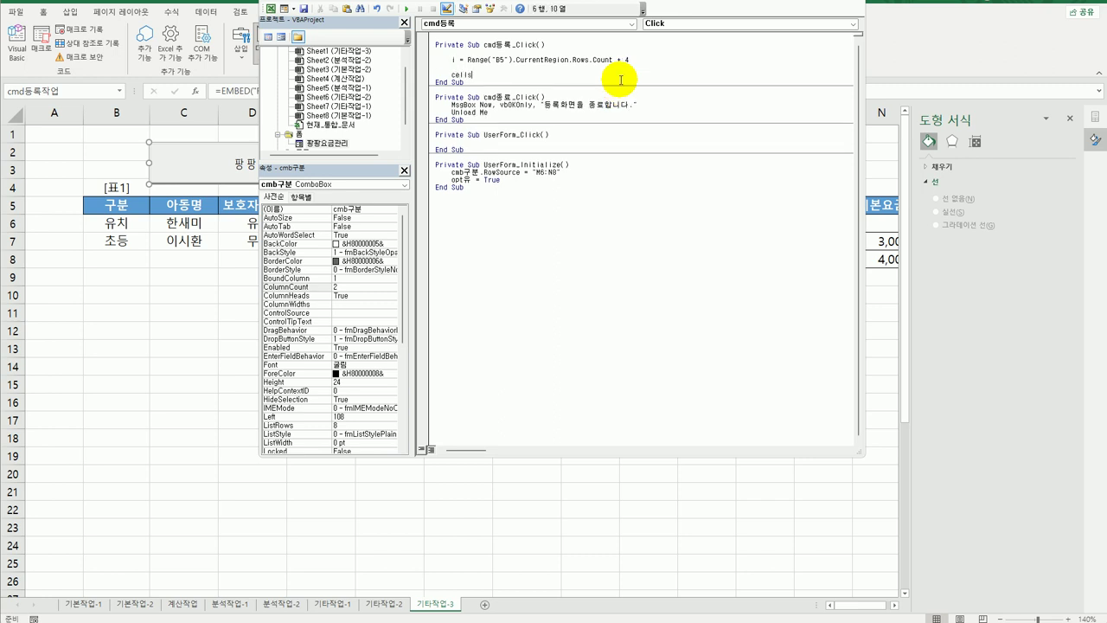
text((i,)
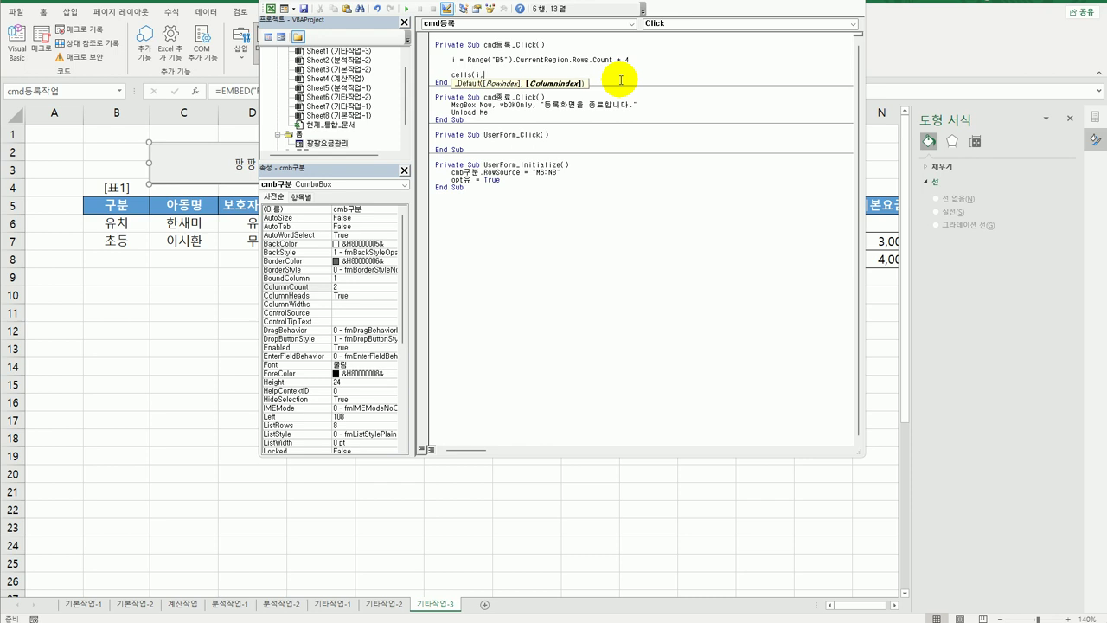
text(2))
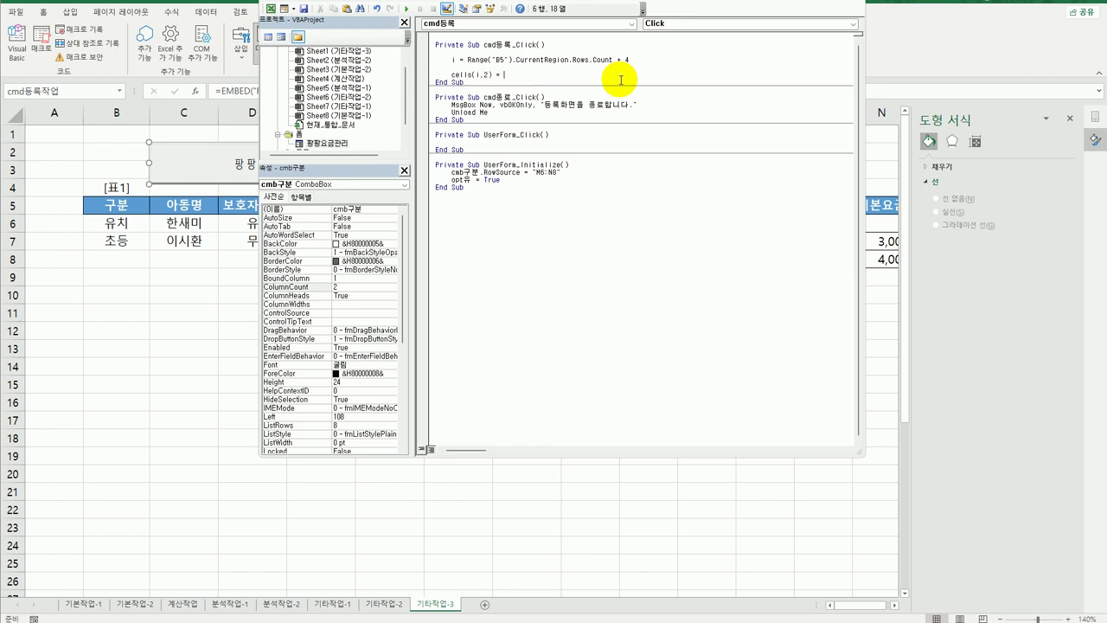
text( = cmb구분.)
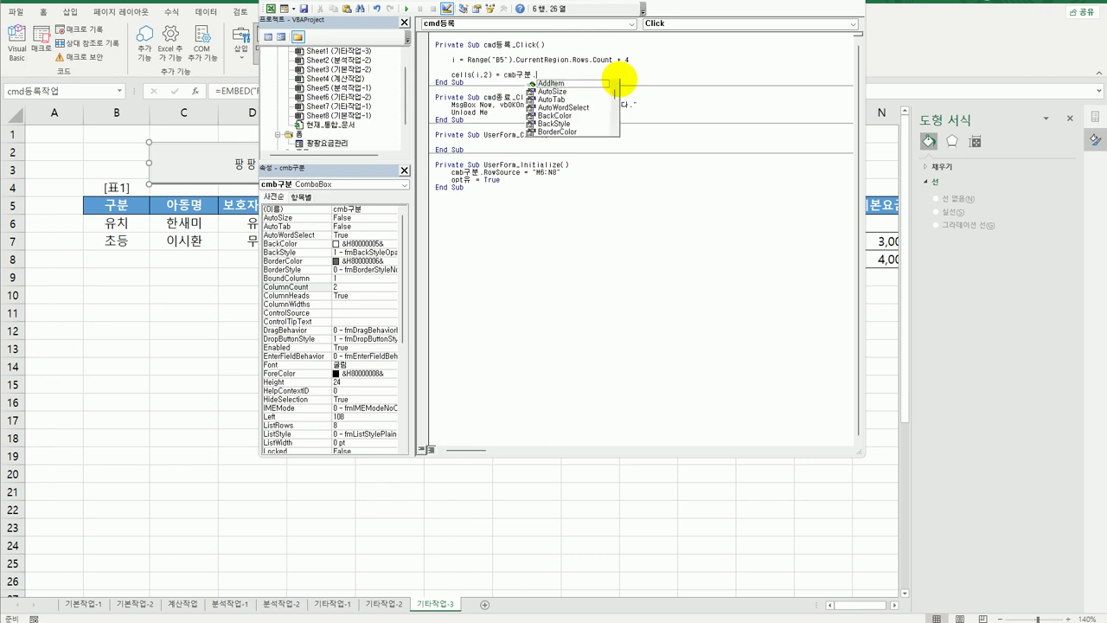
text(co)
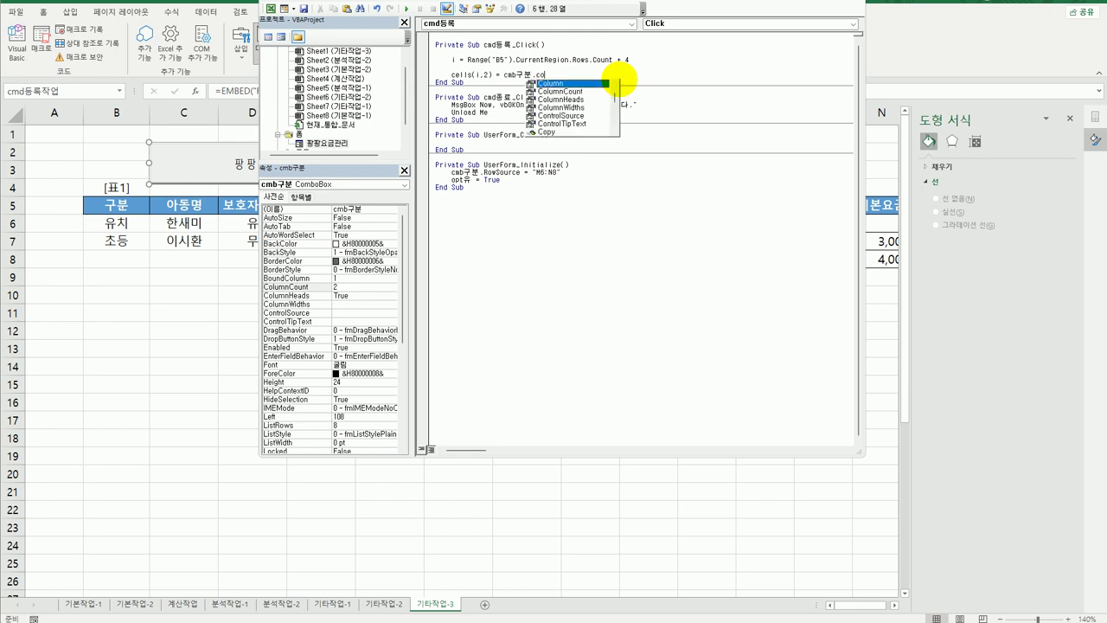
key(Tab)
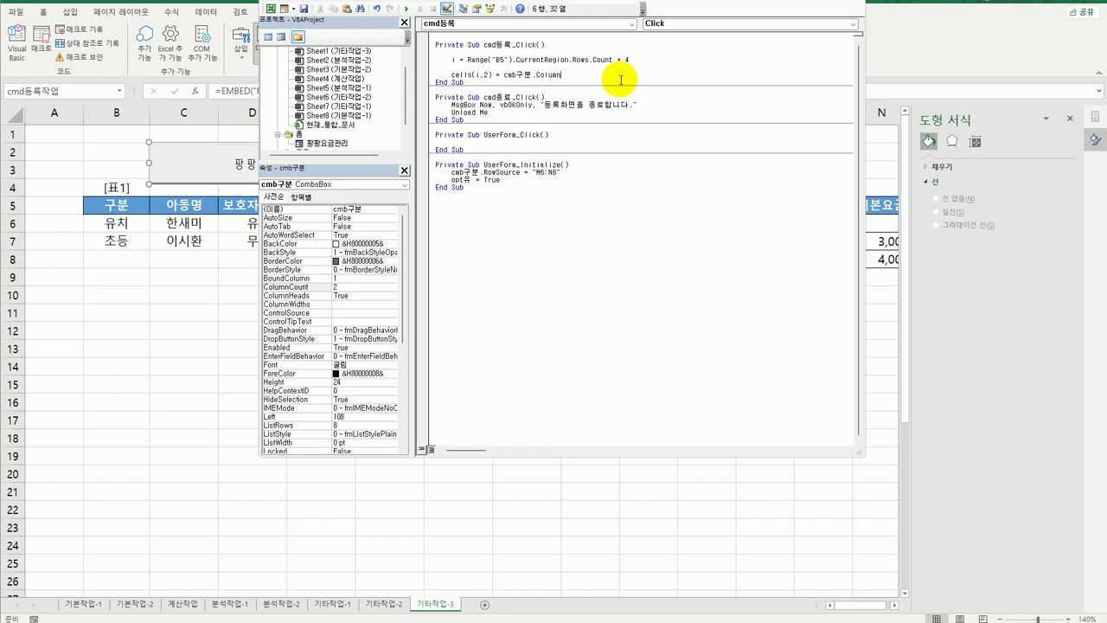
text((0))
key(Return)
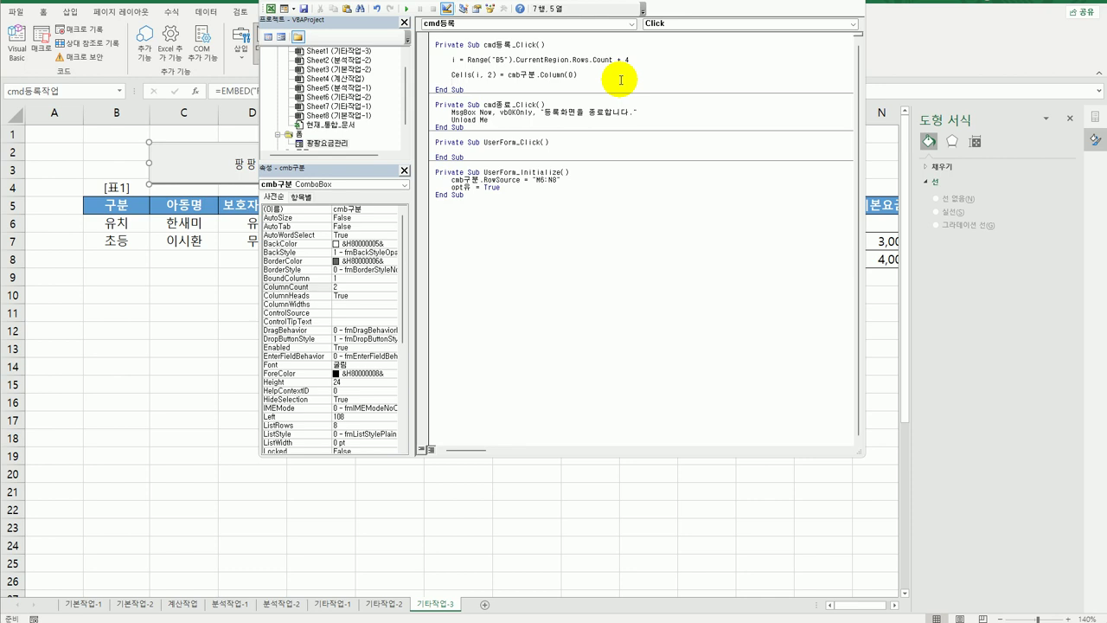
- Duplicate the Cells(i, 2) = cmb구분.Column(0) line directly below it and remove the column number from the copy
key(shift+End)
key(ctrl+c)
key(Down)
key(ctrl+v)
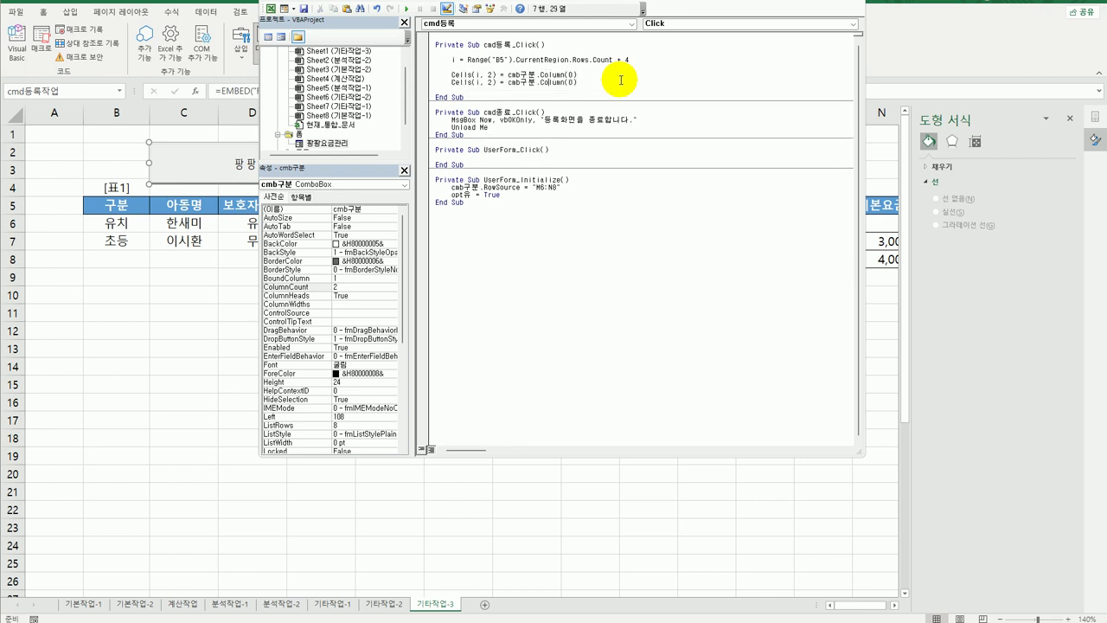
key(Left)
key(Left)
key(Left)
key(Left)
key(Left)
key(Left)
key(Left)
key(Left)
key(Left)
key(Left)
key(Left)
key(BackSpace)
- Check the 아동명 text box's name in the form design and change the copied line to Cells(i, 3) = txt아동명.Value
mouse_move(605, 2)
mouse_down()
mouse_move(553, 247)
mouse_move(657, 273)
mouse_move(650, 212)
mouse_move(622, 197)
mouse_move(596, 0)
mouse_up()
double_click(318, 137)
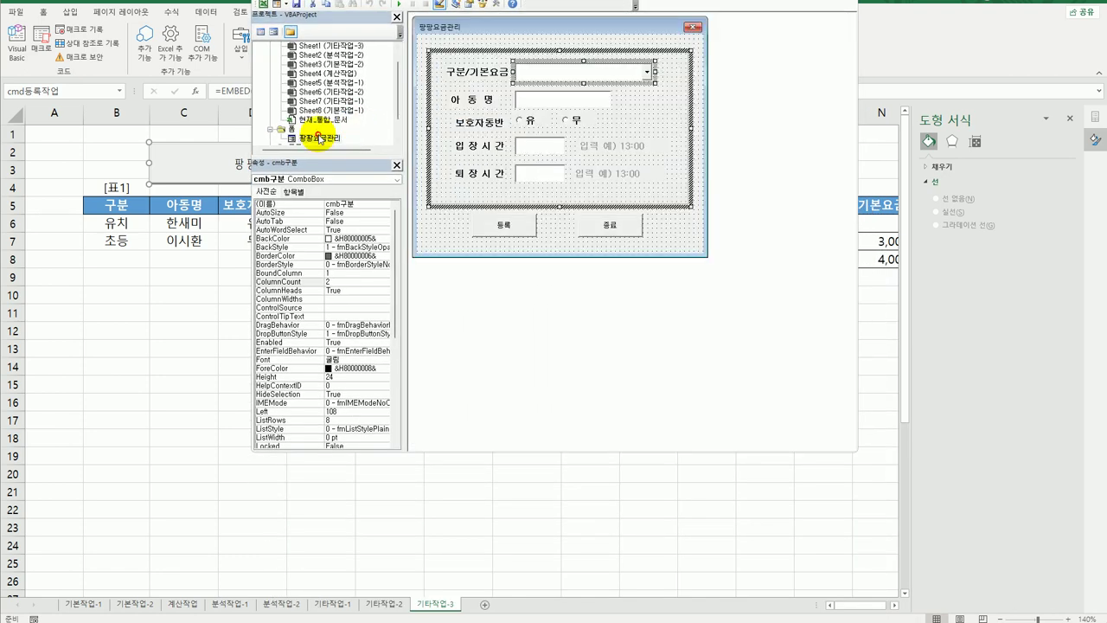
click(549, 98)
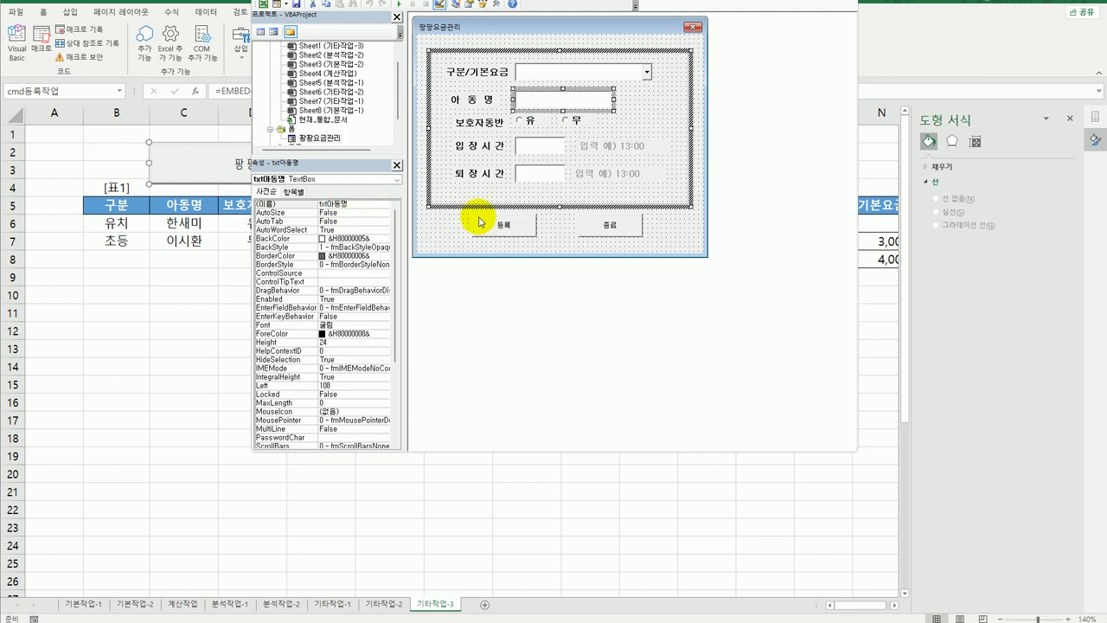
click(503, 227)
double_click(503, 226)
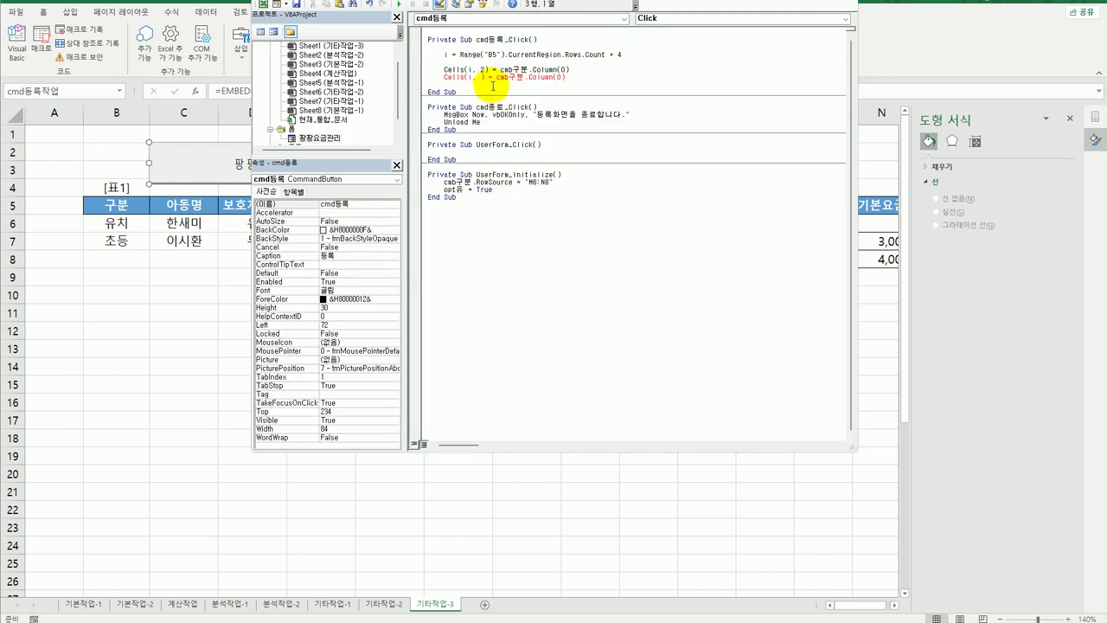
drag(496, 76, 581, 80)
text(t)
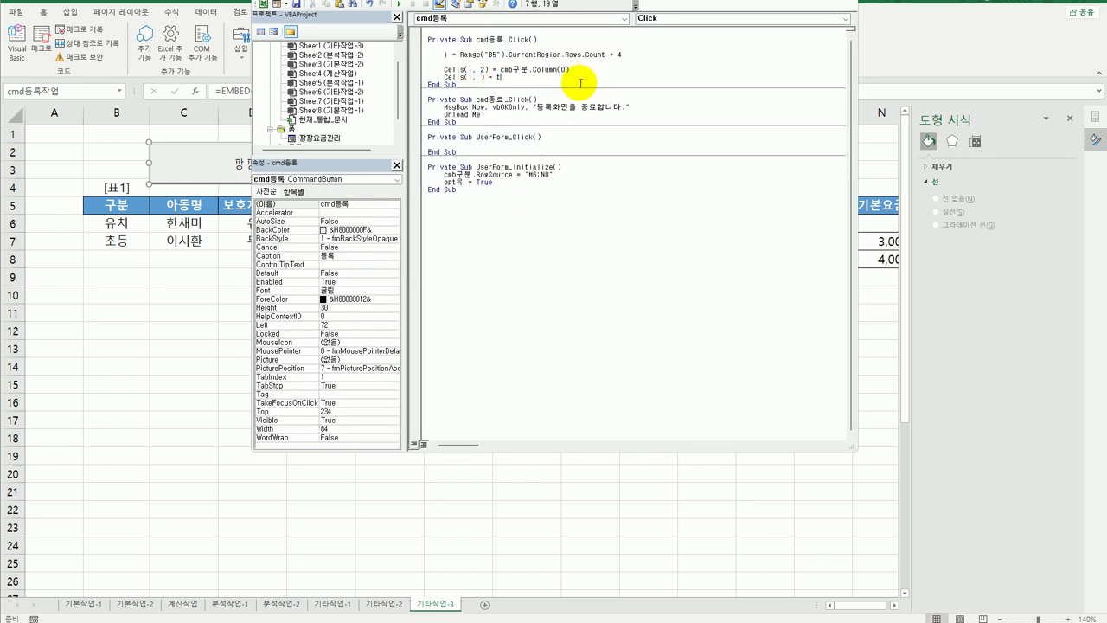
text(xt아동명.va)
key(Return)
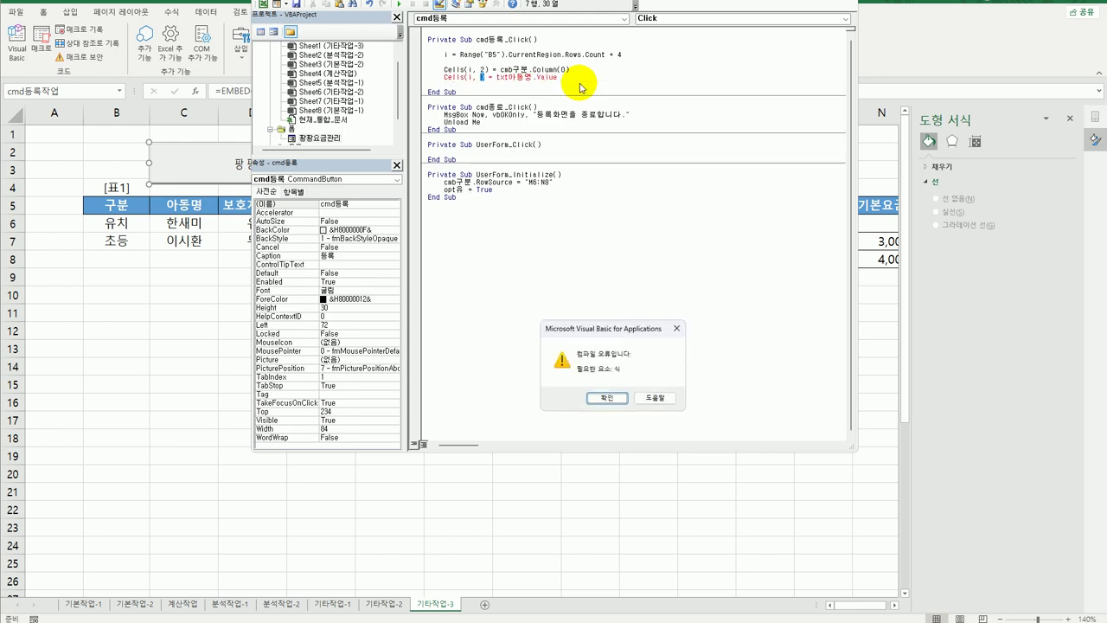
key(Return)
text(3)
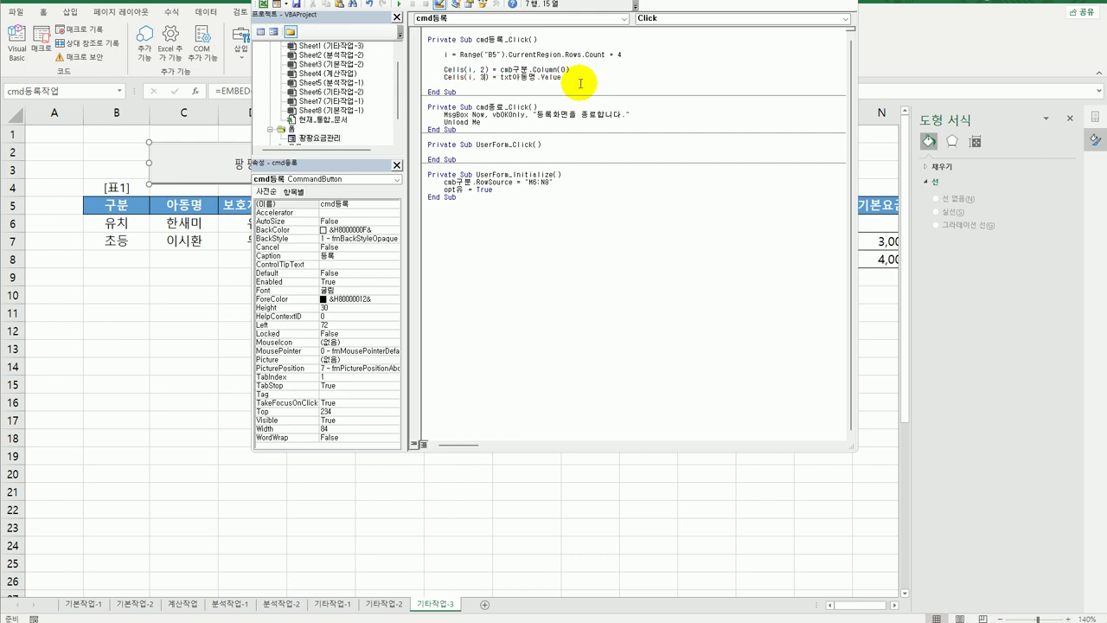
key(Return)
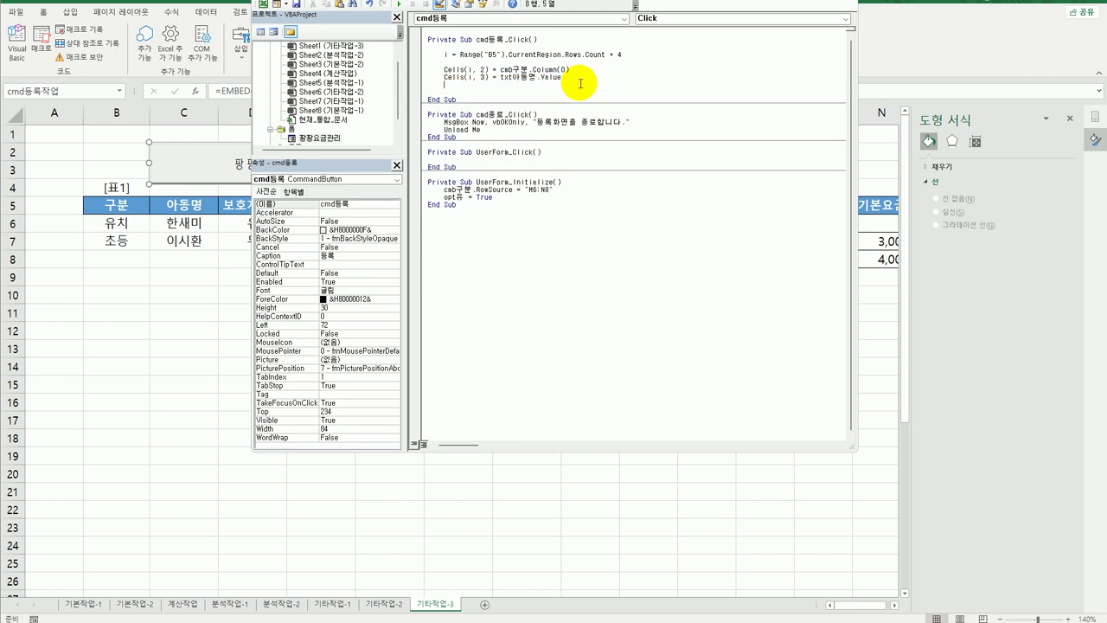
- Paste another Cells(i, 2) = cmb구분.Column(0) line below the txt아동명 line and check the 보호자동반 options in the form design
key(ctrl+v)
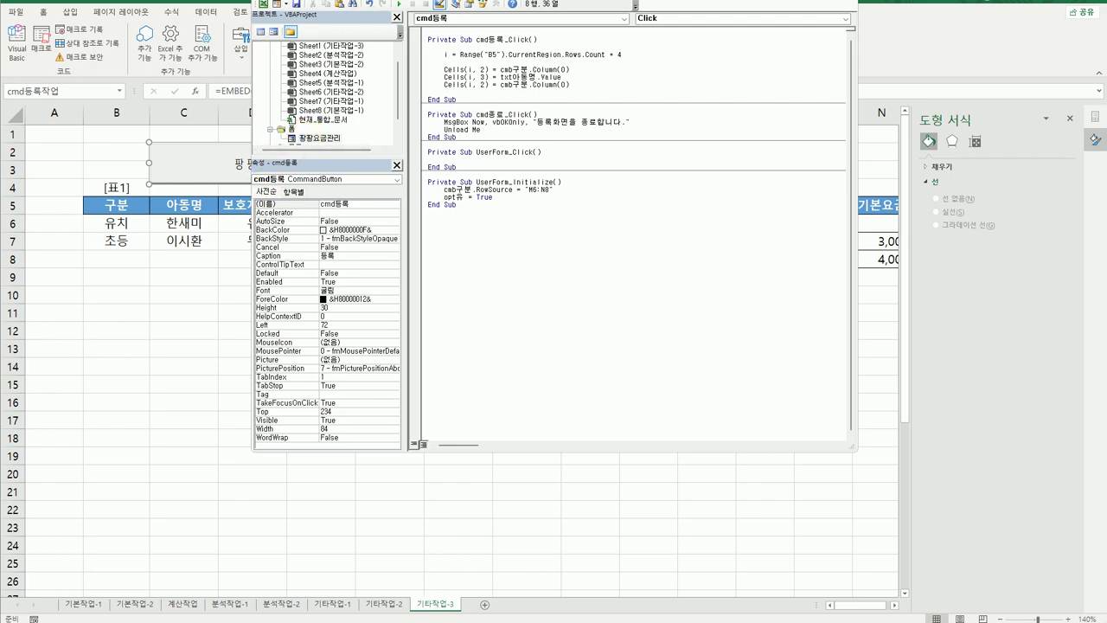
drag(285, 3, 375, 2)
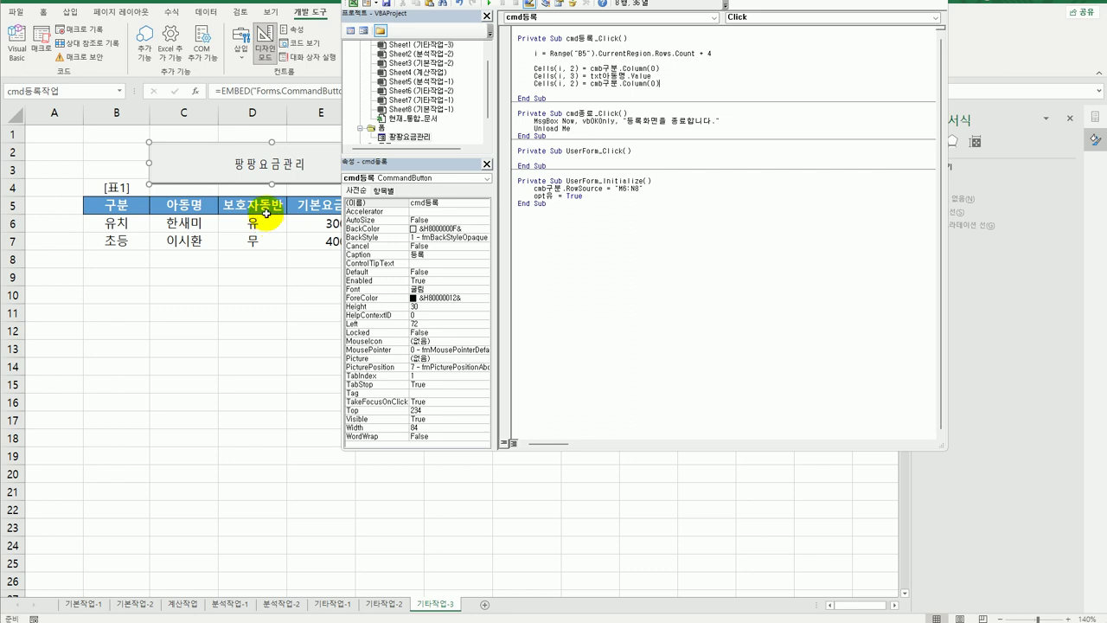
double_click(409, 137)
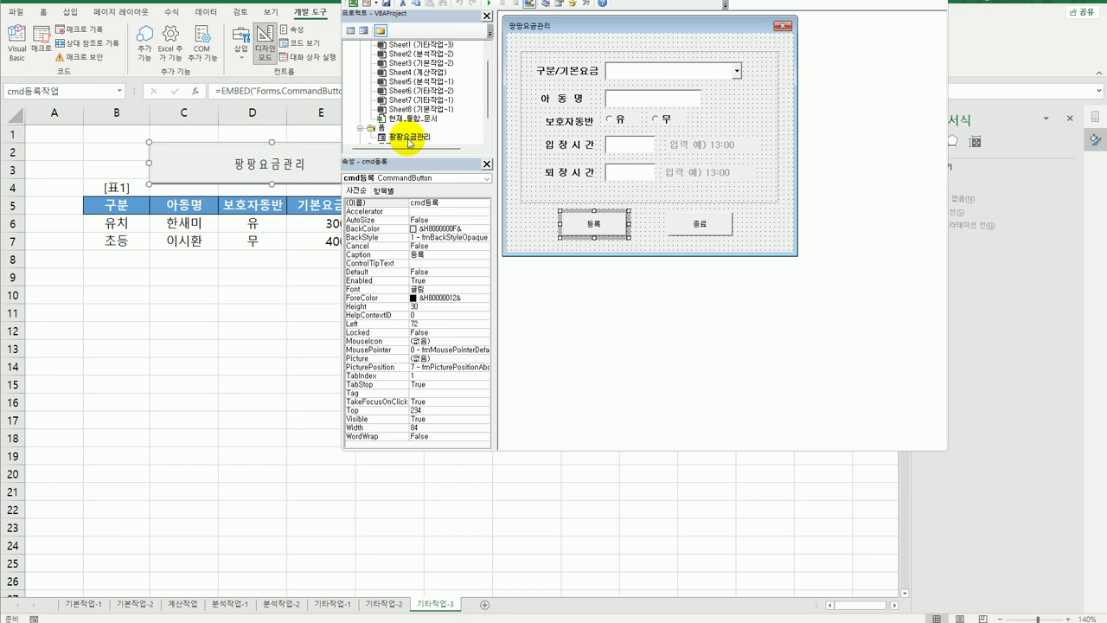
double_click(612, 227)
click(676, 76)
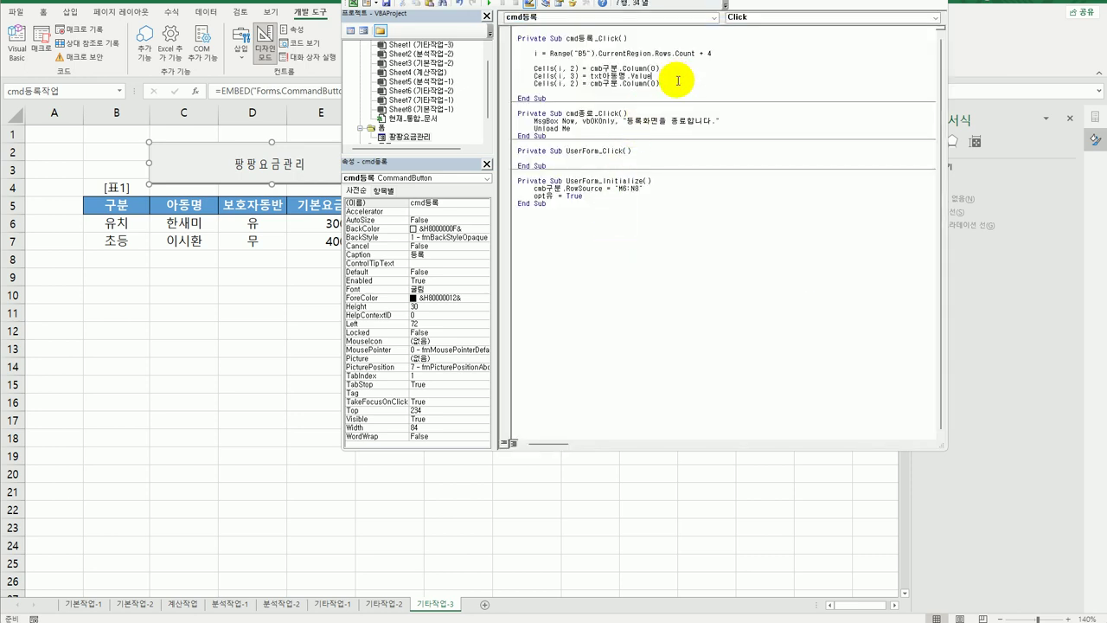
- After a blank line below the txt아동명 line, insert the condition If opt유 = True Then
key(Return)
key(Return)
text(i)
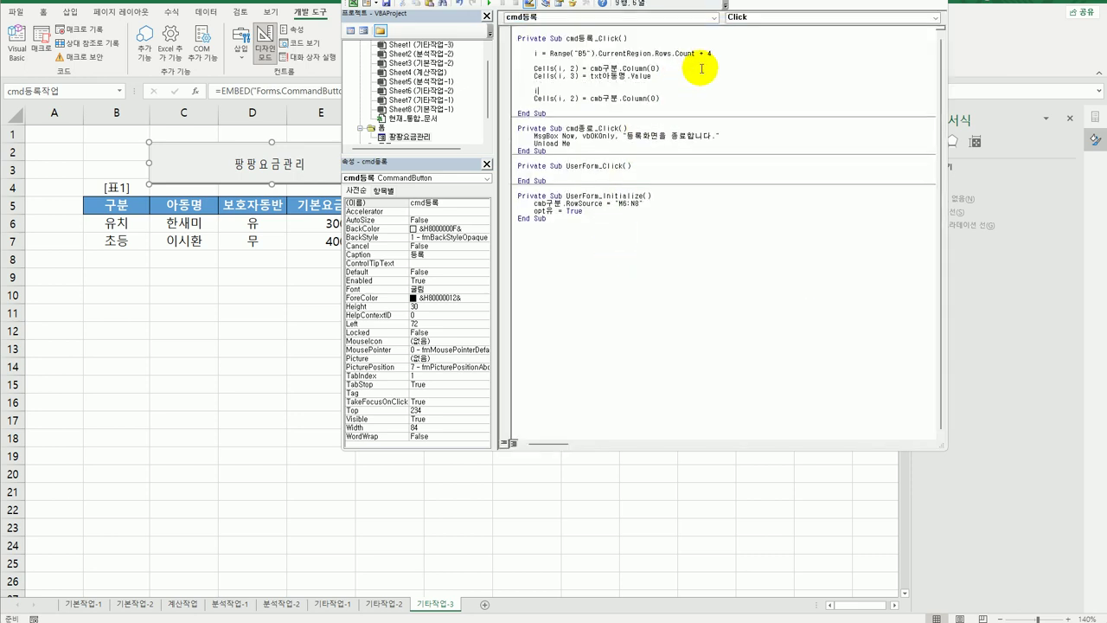
text(f opt)
text(ㅇ)
text(ㅠ = )
text(true)
text(hen)
- Indent the copied line under the If condition and change it to Cells(i, 4) = "유"
key(Down)
key(shift+Right)
text(4)
key(Home)
key(Tab)
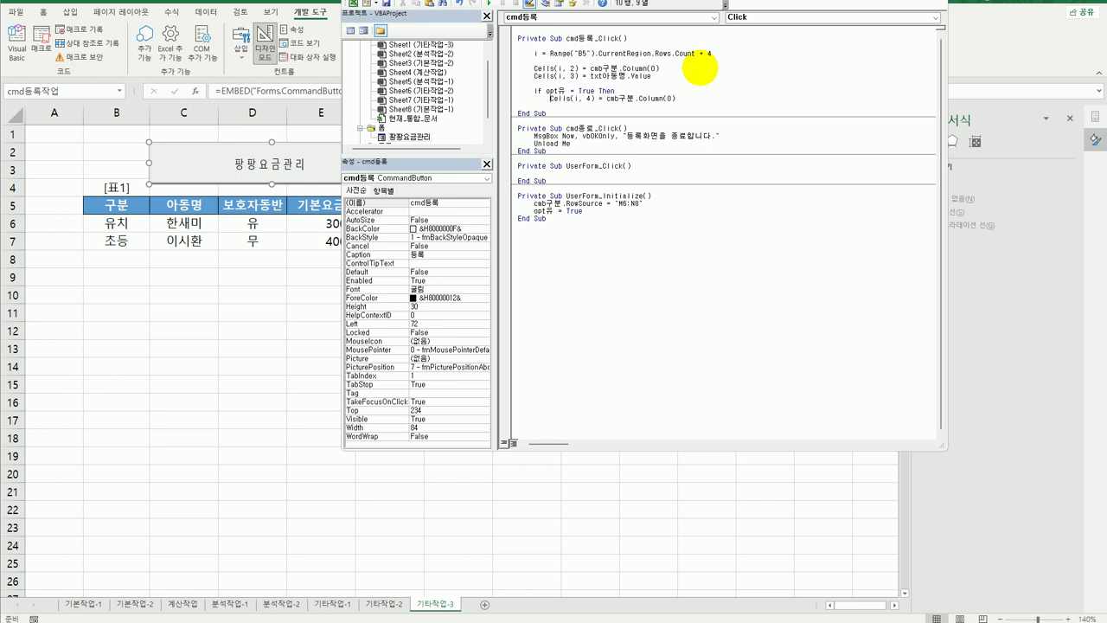
key(shift+Left)
key(shift+Left)
key(shift+Left)
key(shift+Left)
key(shift+Left)
key(shift+Left)
key(shift+Left)
key(shift+Left)
key(shift+Left)
key(shift+Left)
key(shift+Left)
key(shift+Left)
key(shift+Left)
key(shift+Left)
key(shift+Left)
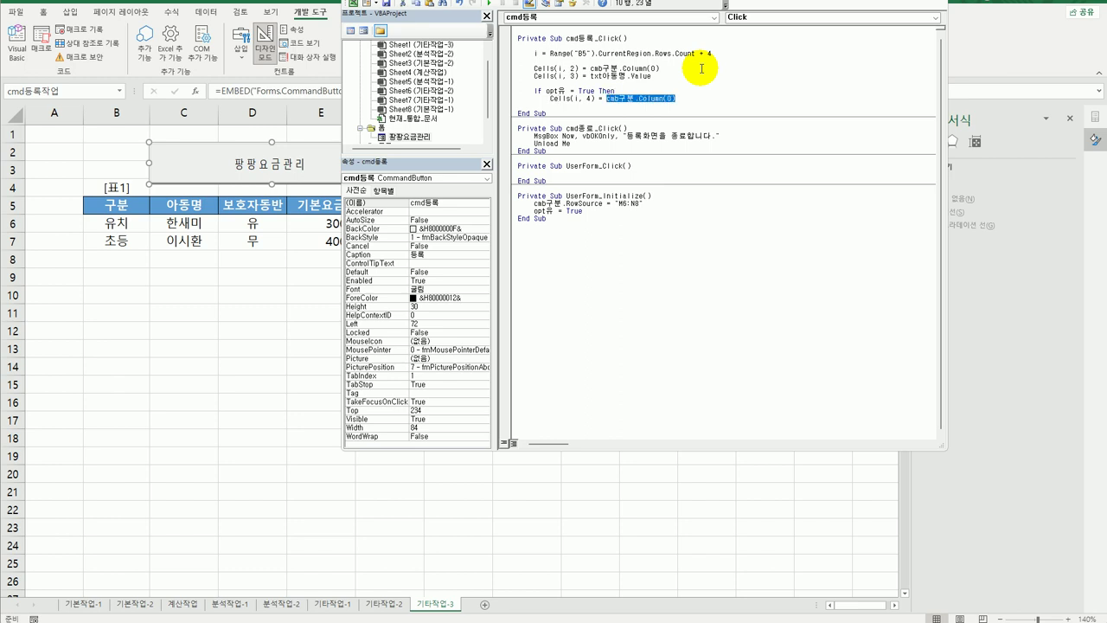
text(")
text(ㅇ)
text(ㅠ)
- Add an Else branch to the If block and copy the Cells(i, 4) = "유" line below it
key(Return)
key(BackSpace)
key(Hangul)
text(els)
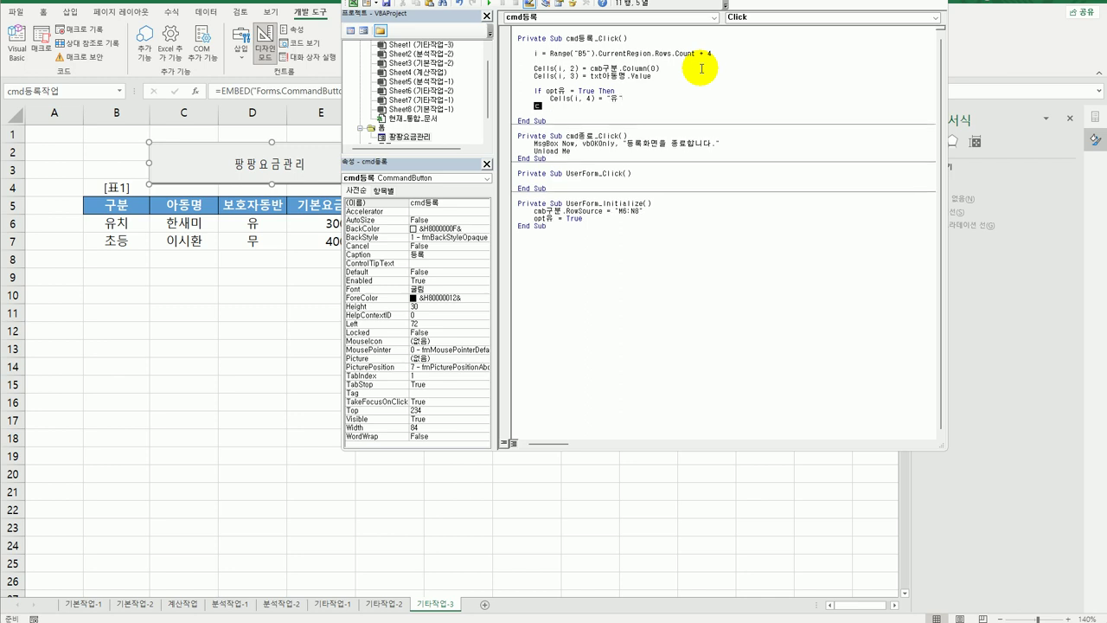
text(e)
key(Up)
key(shift+End)
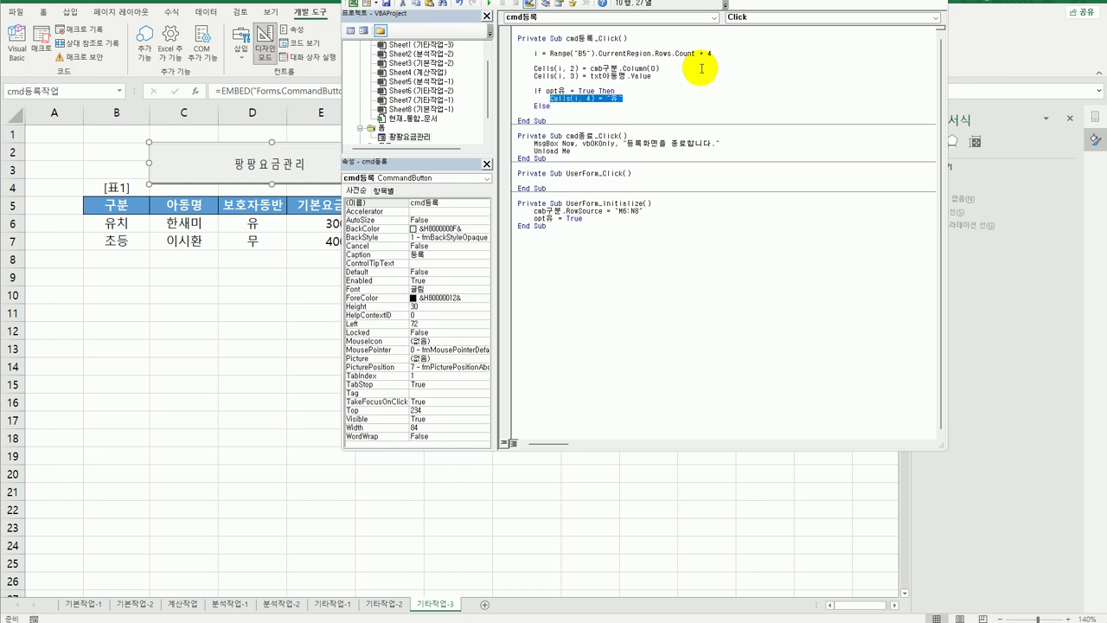
key(ctrl+c)
key(Down)
key(Return)
key(ctrl+v)
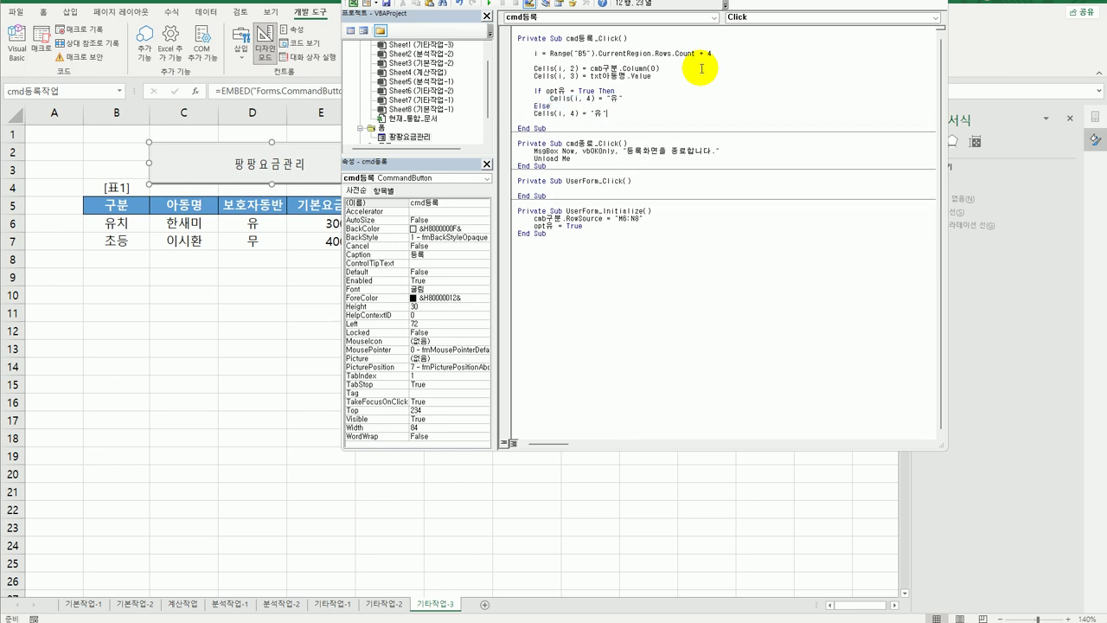
- Indent the line under Else, change its value to "무", and close the block with End If
key(Home)
key(Tab)
key(End)
key(BackSpace)
text(무")
key(Return)
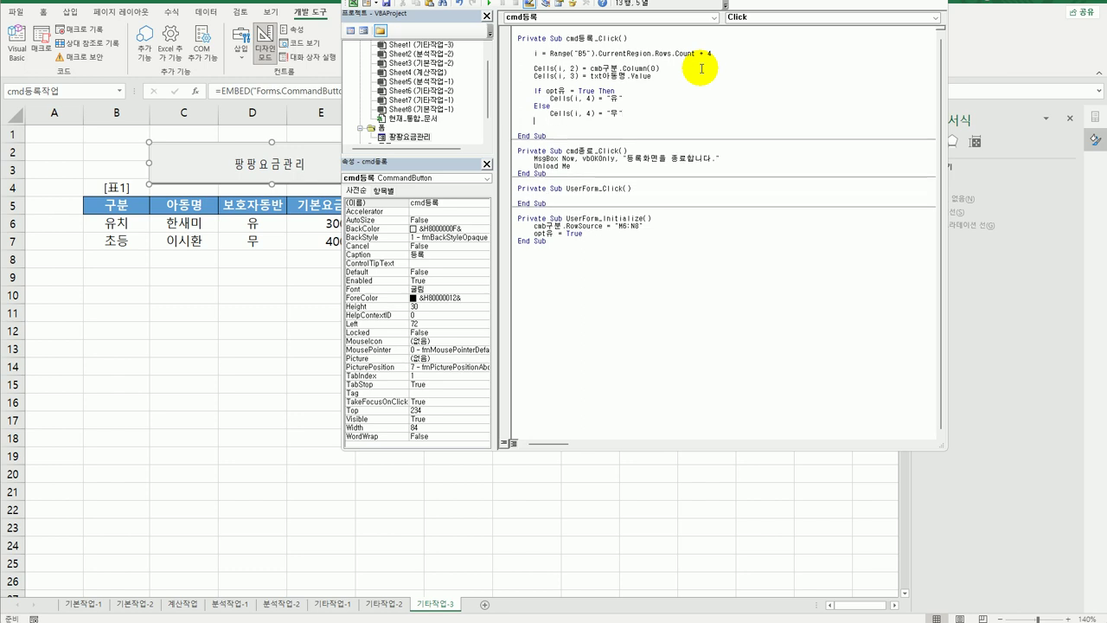
text(end If)
key(Return)
key(Return)
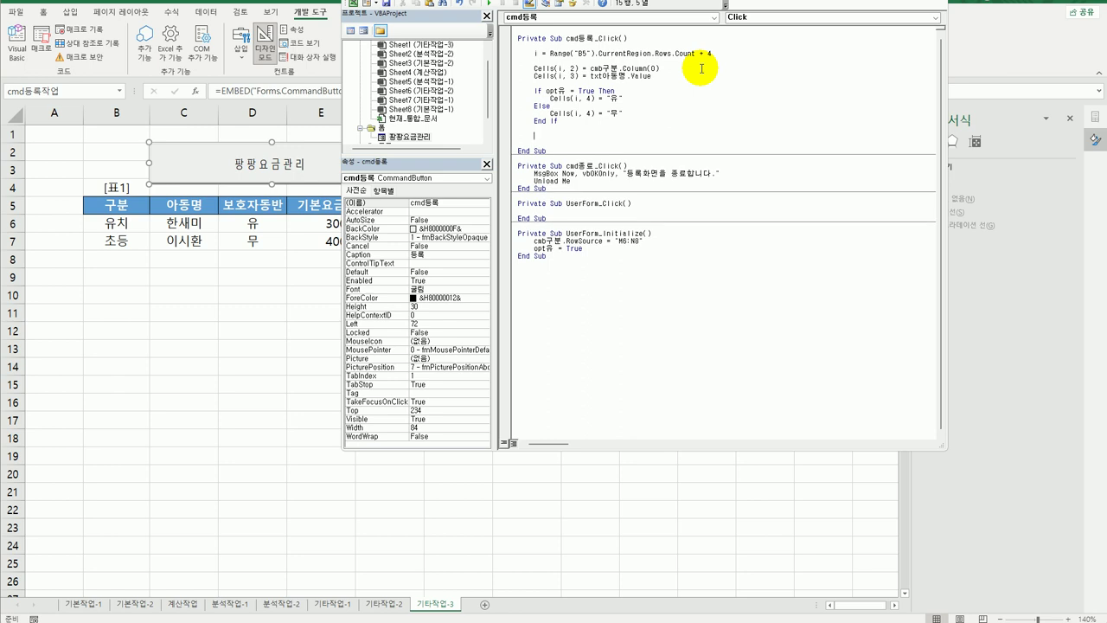
- Copy the Cells(i, 2) = cmb구분.Column(0) line below the End If and change the copy's Column index to 1
key(Up)
key(Up)
key(Up)
key(Up)
key(Up)
key(Up)
key(Up)
key(shift+End)
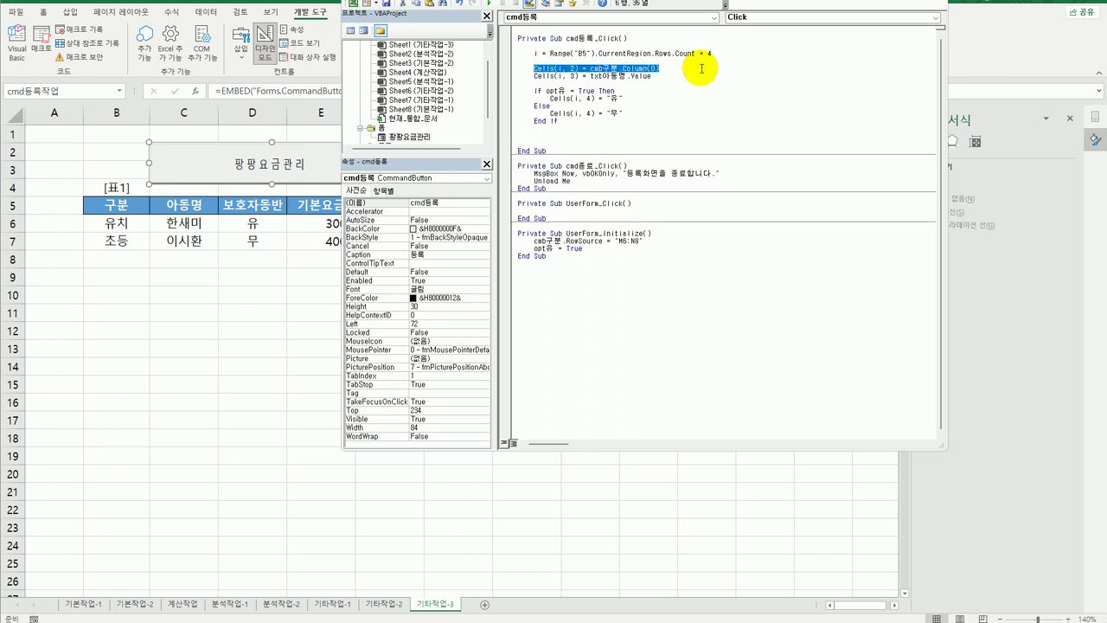
key(Down)
key(Down)
key(Down)
key(Down)
key(Down)
key(Down)
key(Down)
key(Down)
key(Down)
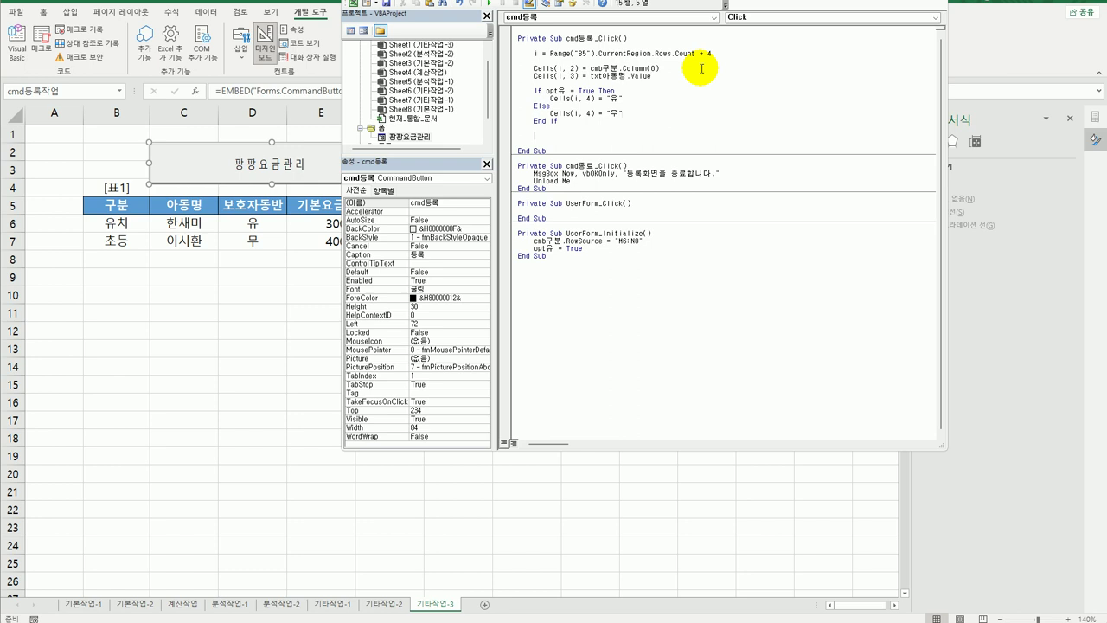
key(ctrl+v)
key(Left)
key(shift+Left)
text(1)
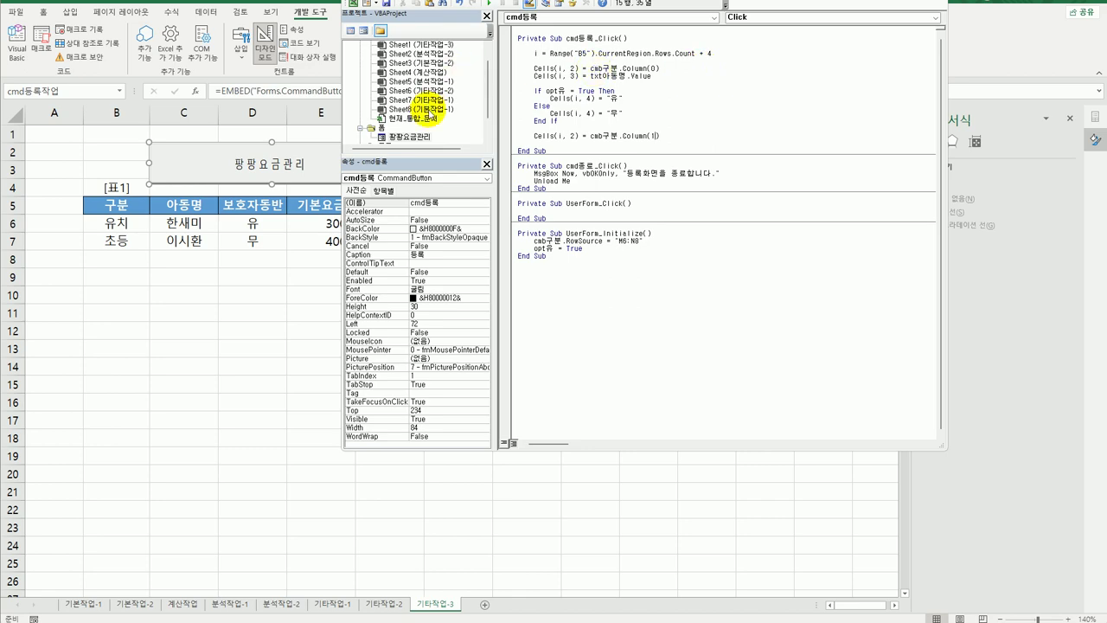
click(673, 137)
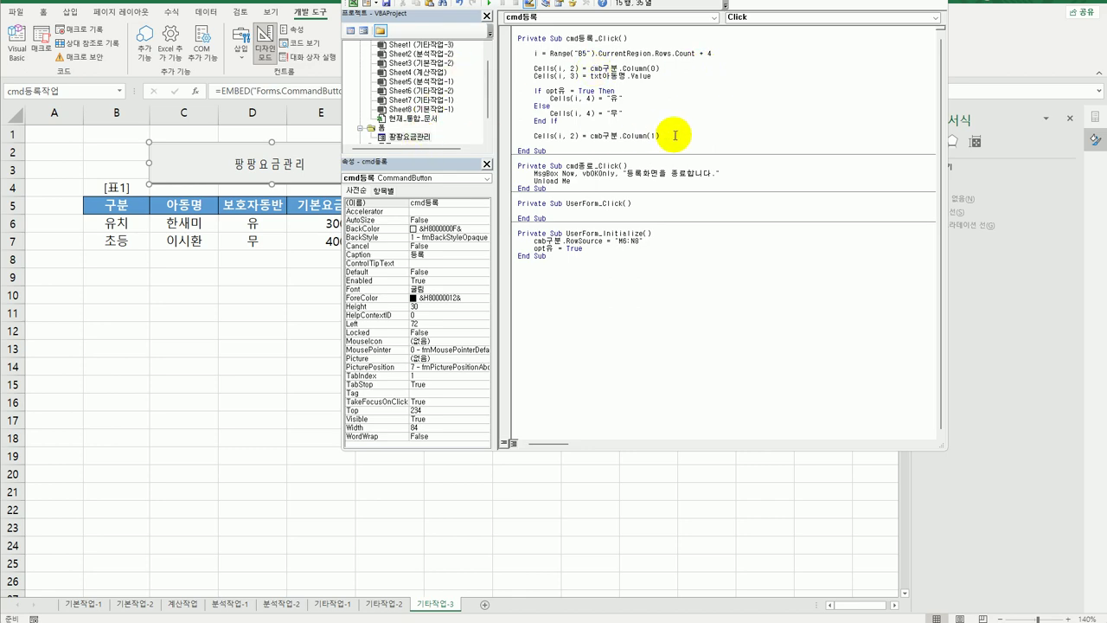
- Close the 도형 서식 pane to view [표1] and [표2] on the worksheet, and return to the form's code
drag(735, 0, 647, 193)
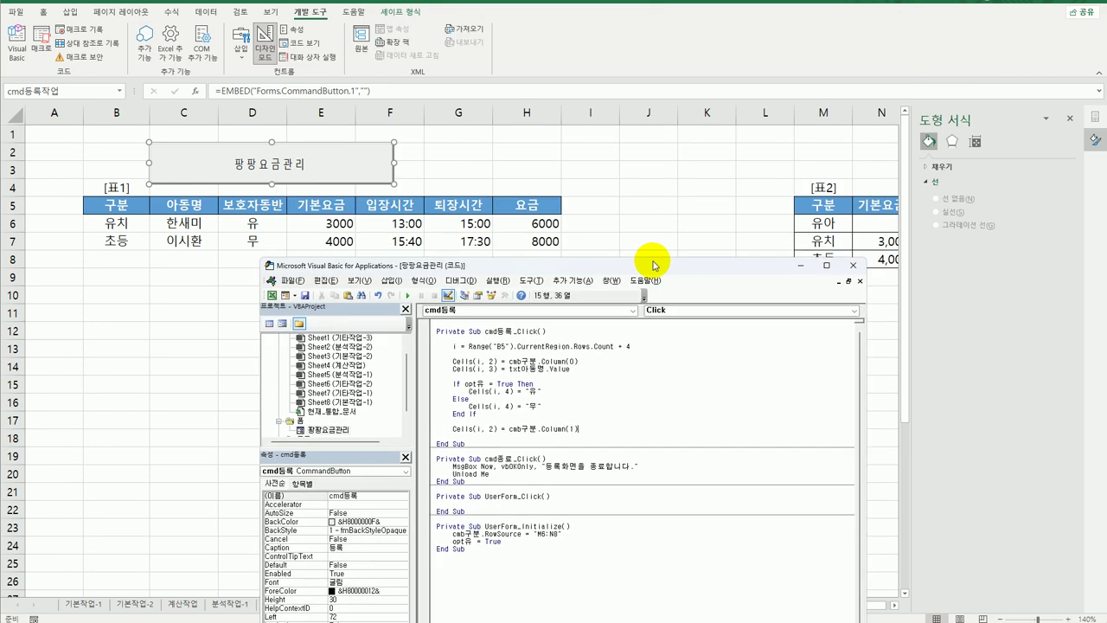
click(1070, 118)
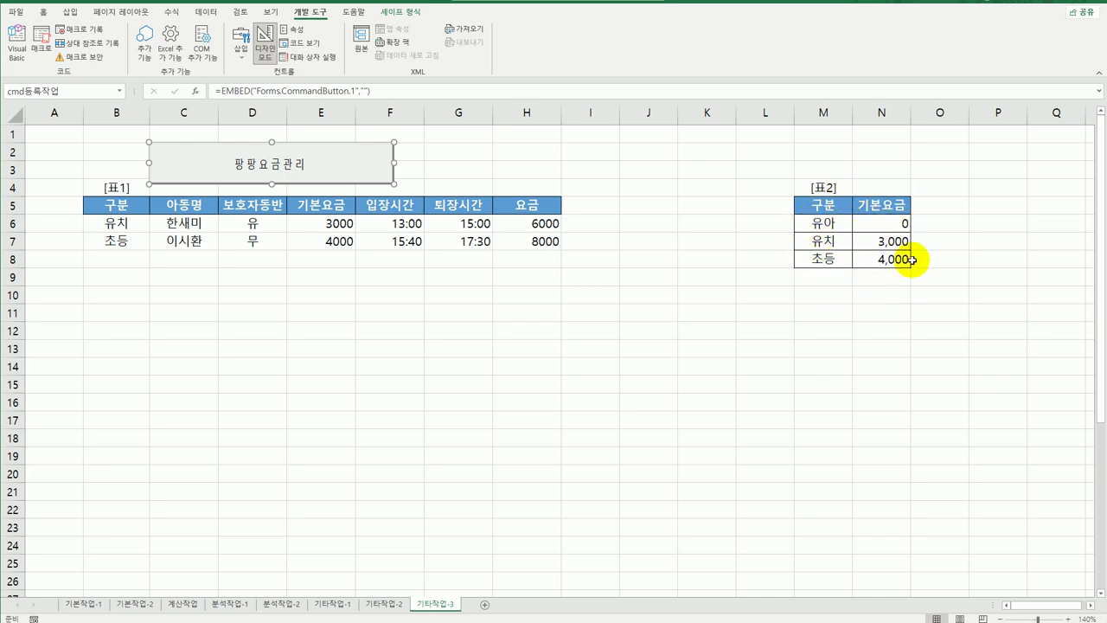
key(alt+F11)
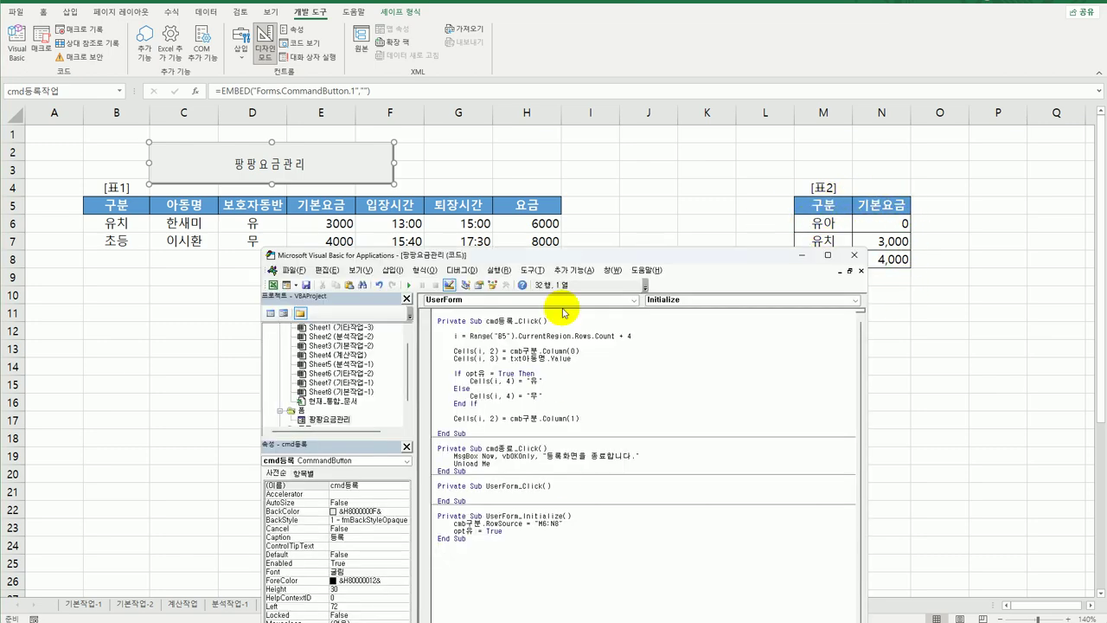
drag(557, 195, 677, 97)
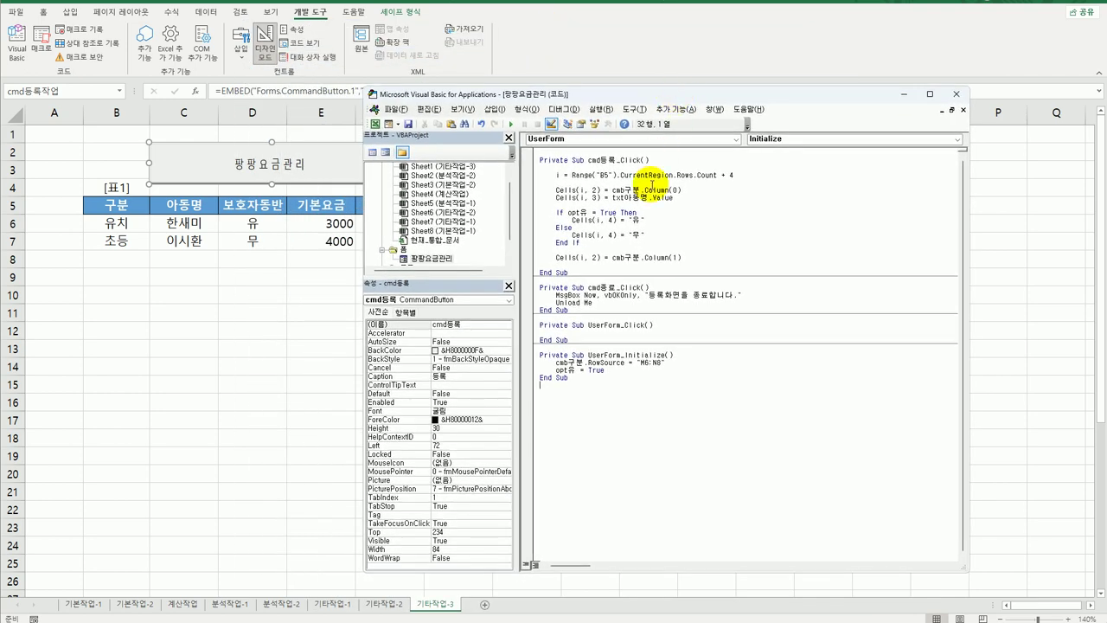
- Change the cmb구분.Column(1) line's target to Cells(i, 5) and add a blank line below it
click(726, 257)
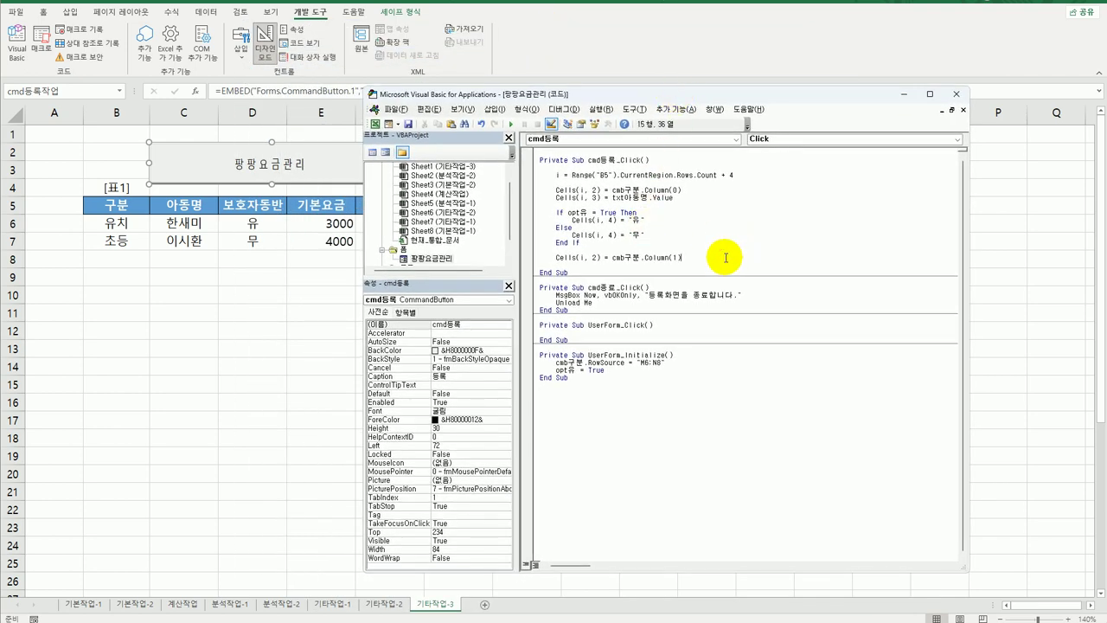
double_click(594, 256)
text(5)
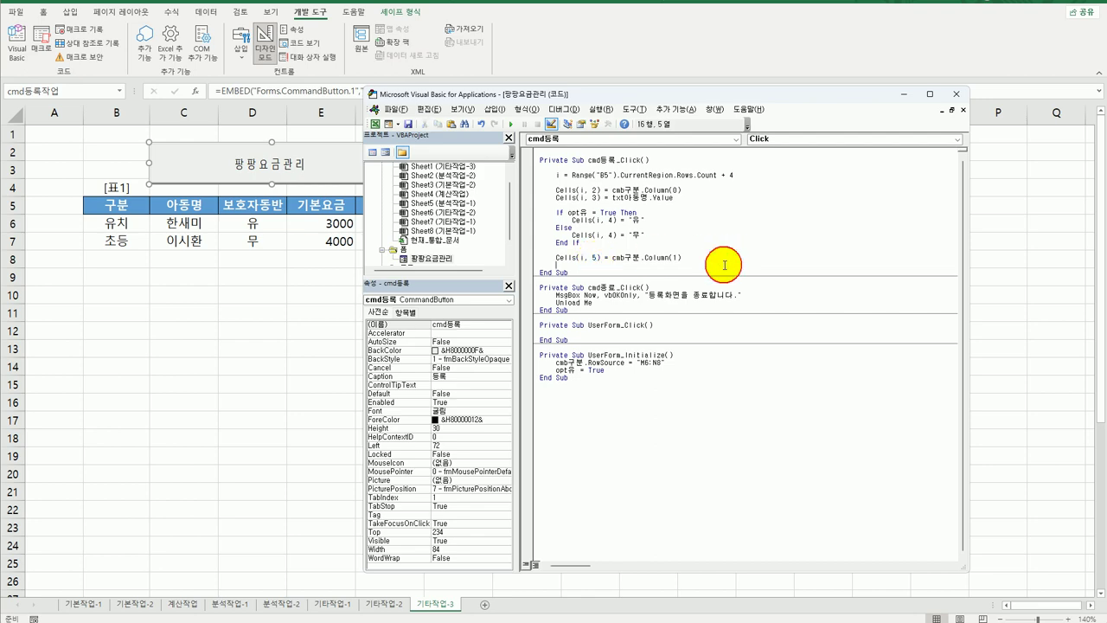
click(714, 256)
key(Return)
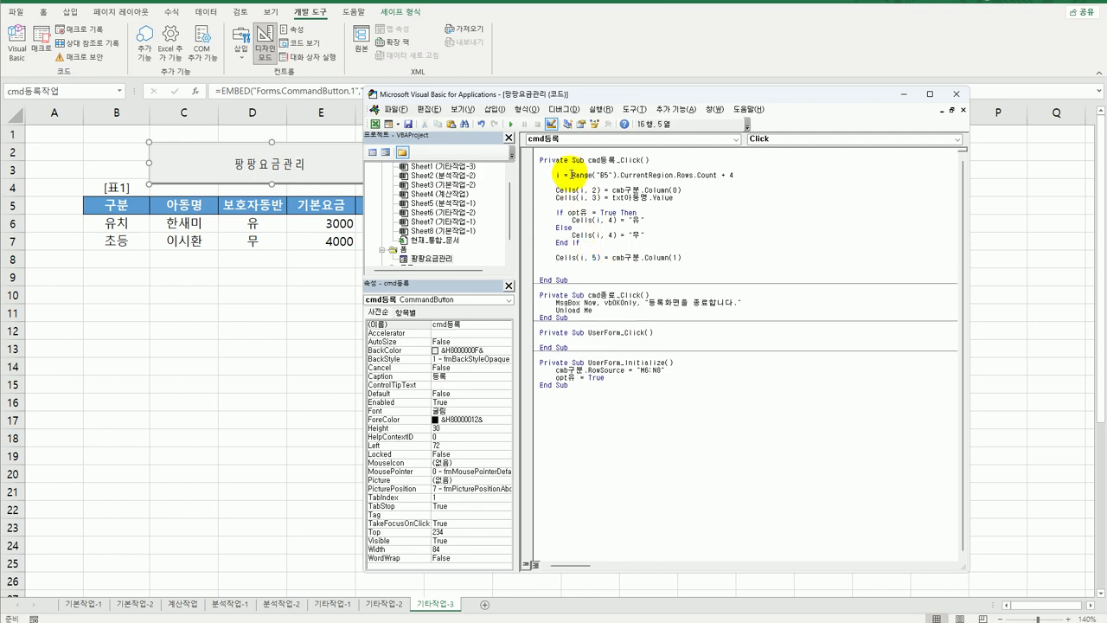
- Check the names of the 입장시간 and 퇴장시간 text boxes in the form design and return to the 등록 code
drag(586, 98, 653, 81)
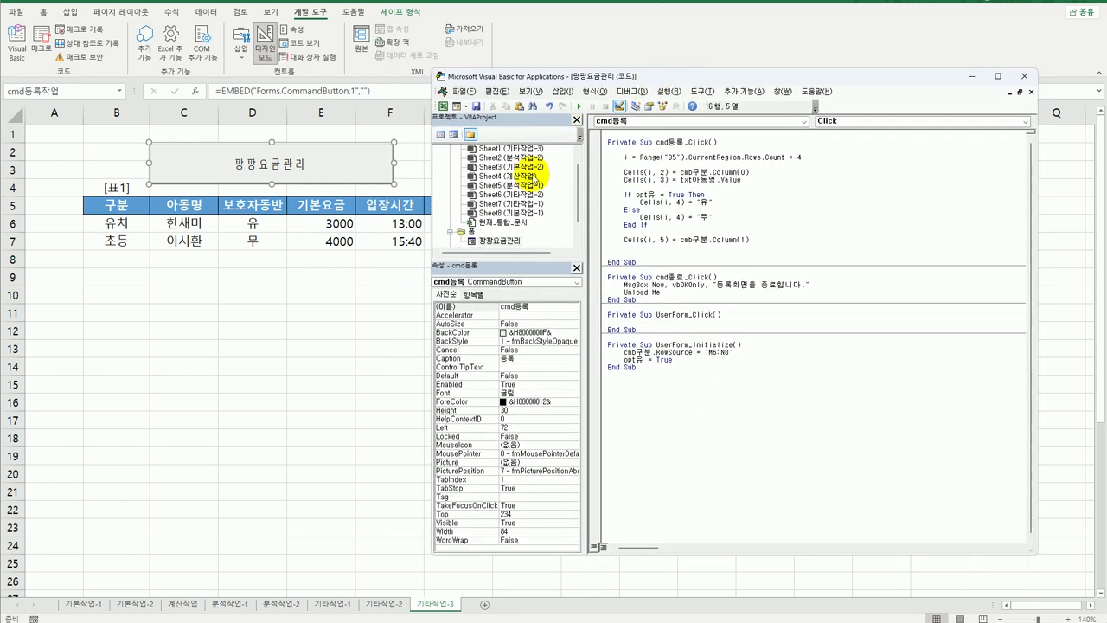
double_click(486, 245)
click(714, 249)
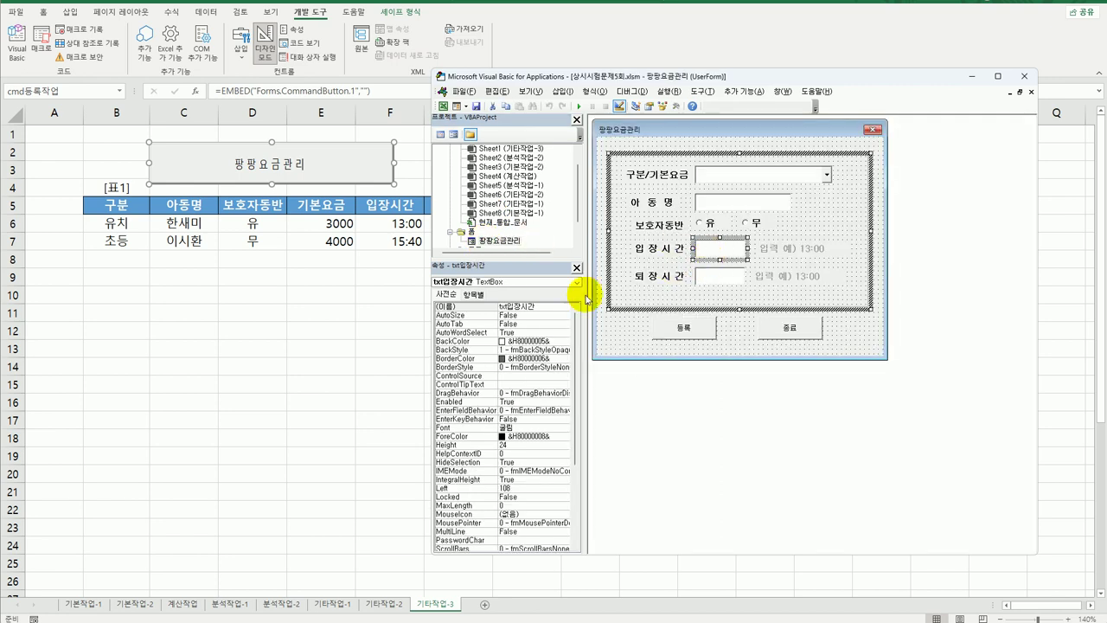
click(719, 273)
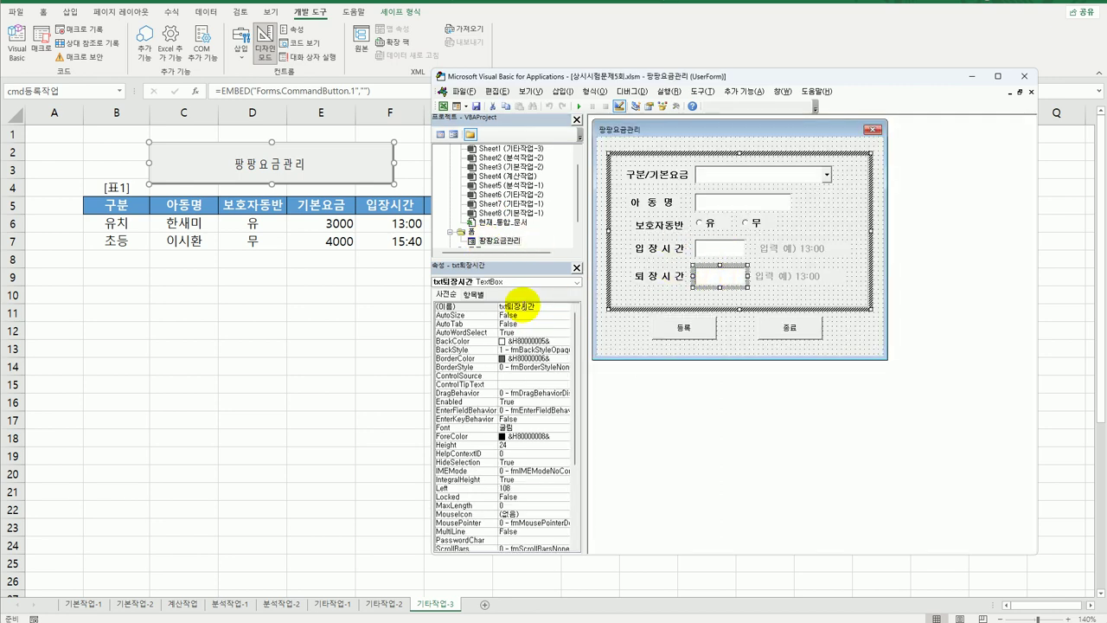
double_click(692, 337)
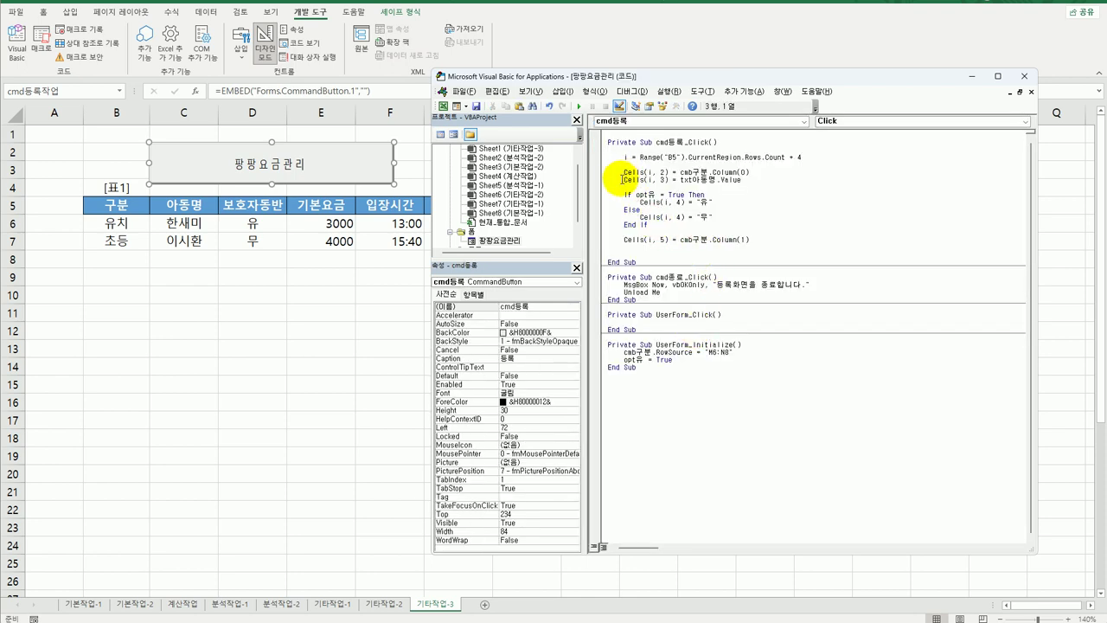
- Copy the Cells(i, 3) = txt아동명.Value line below the cmb구분.Column(1) line and change the copy's column number to 6
drag(622, 179, 749, 179)
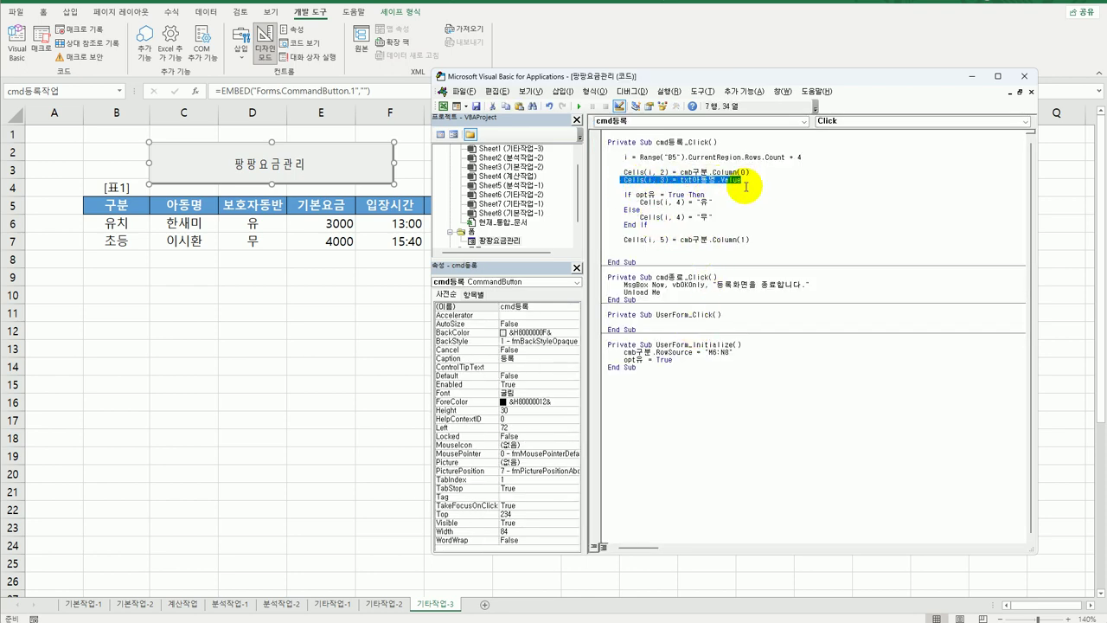
key(ctrl+c)
click(628, 253)
key(ctrl+v)
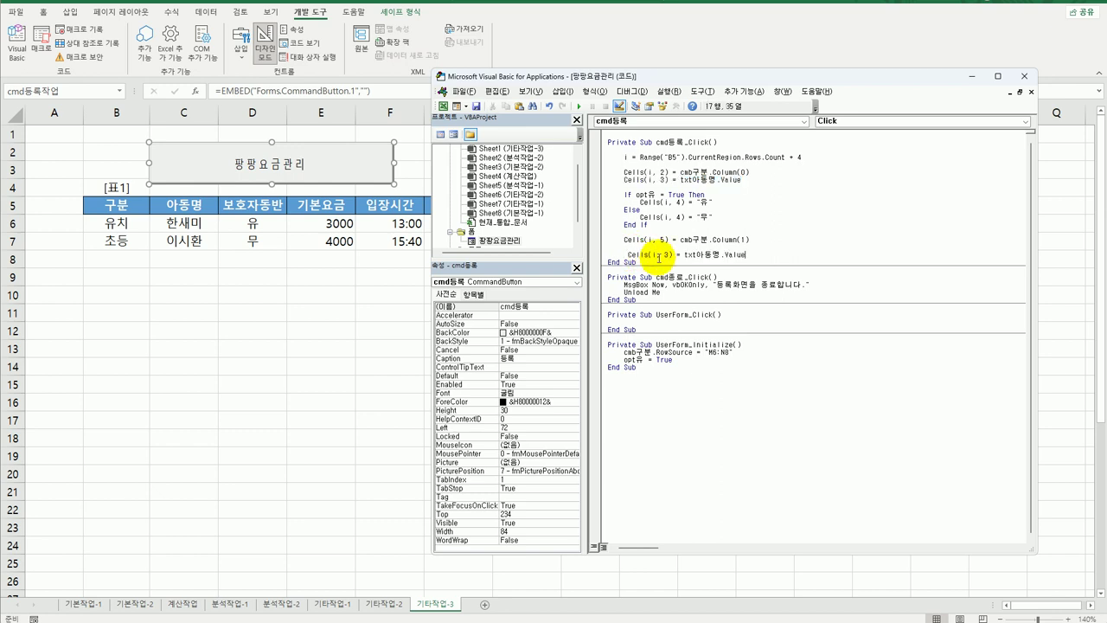
key(End)
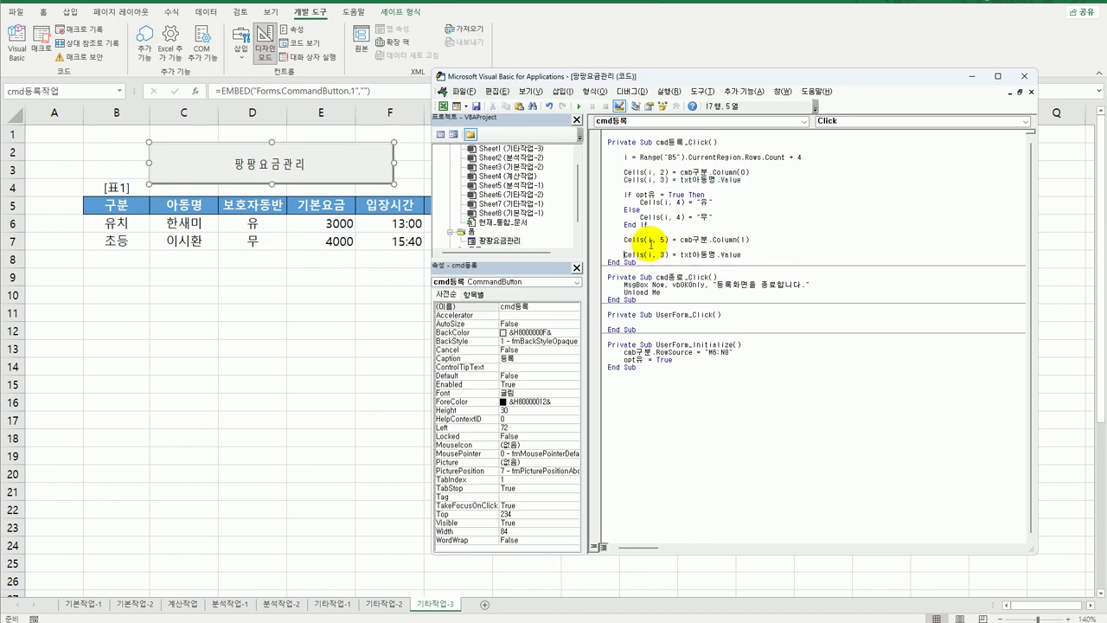
double_click(662, 255)
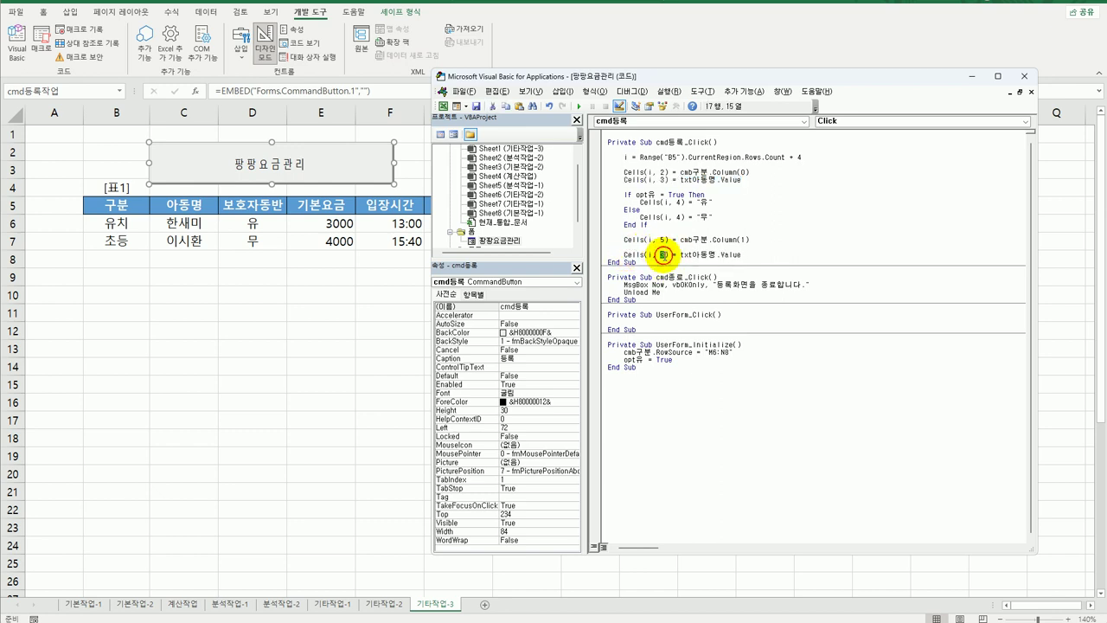
text(6)
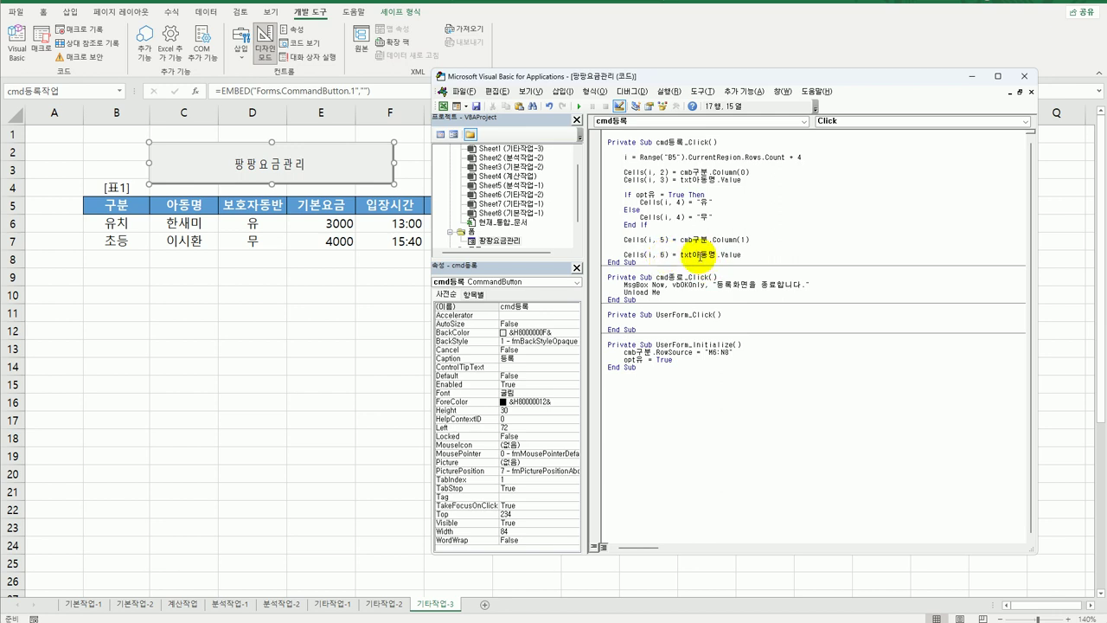
- Change the text box reference in the Cells(i, 6) line to txt입장시간 and remove its .Value property
click(681, 255)
text(입)
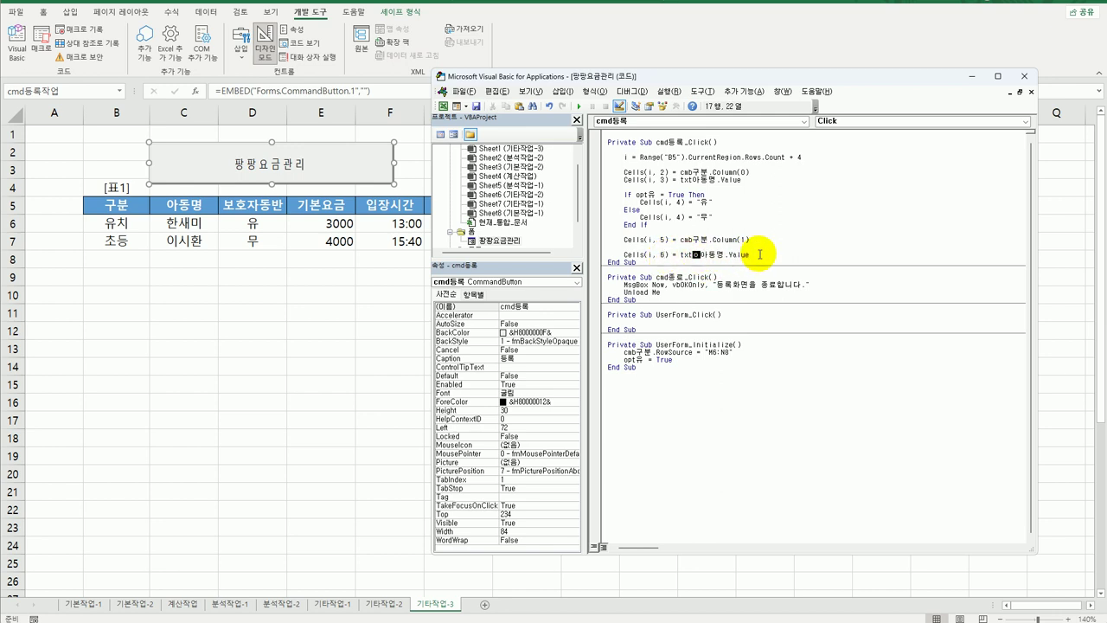
text(장시간)
key(Delete)
key(Delete)
key(Delete)
key(shift+End)
key(Delete)
- Wrap txt입장시간 in a Format function with the "hh:mm" format and add a new line below it
key(Left)
text(format()
key(End)
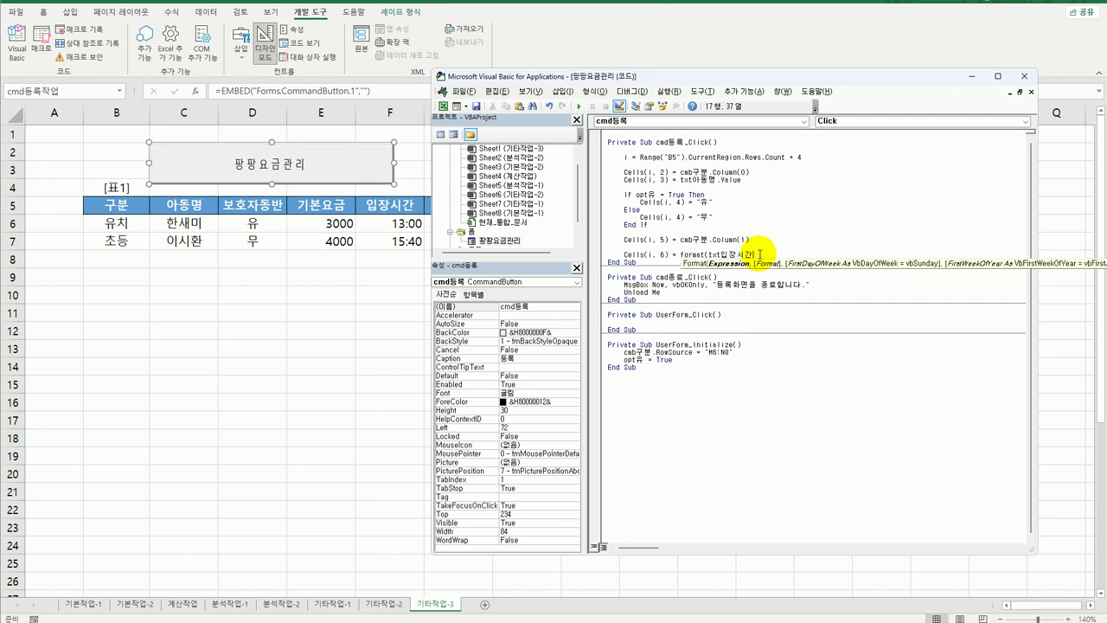
text(, "hh)
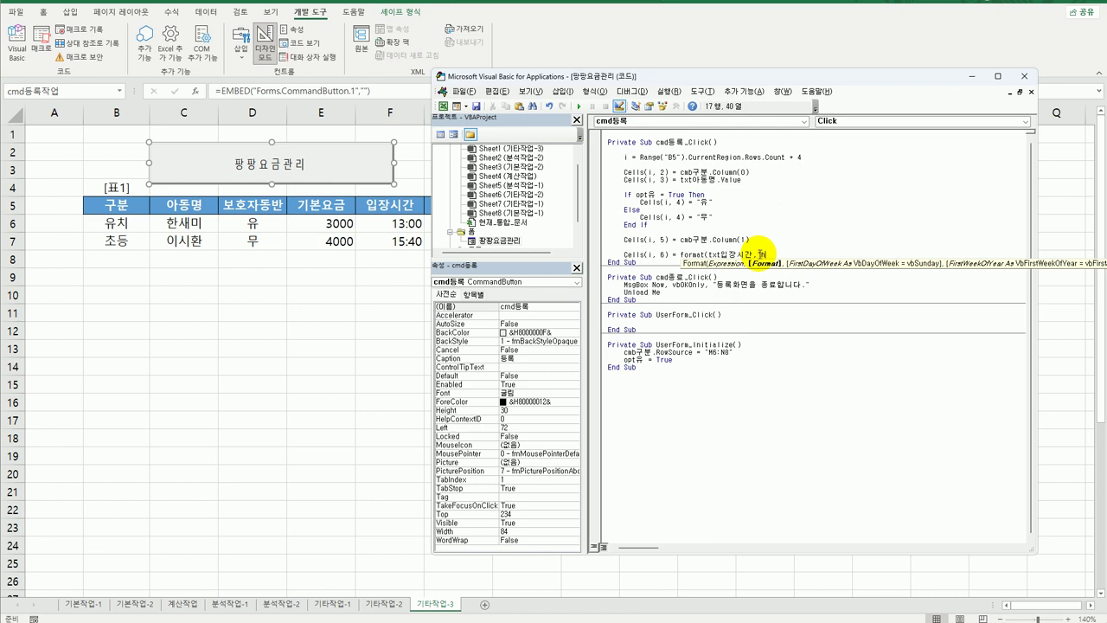
text(:mm"))
key(Return)
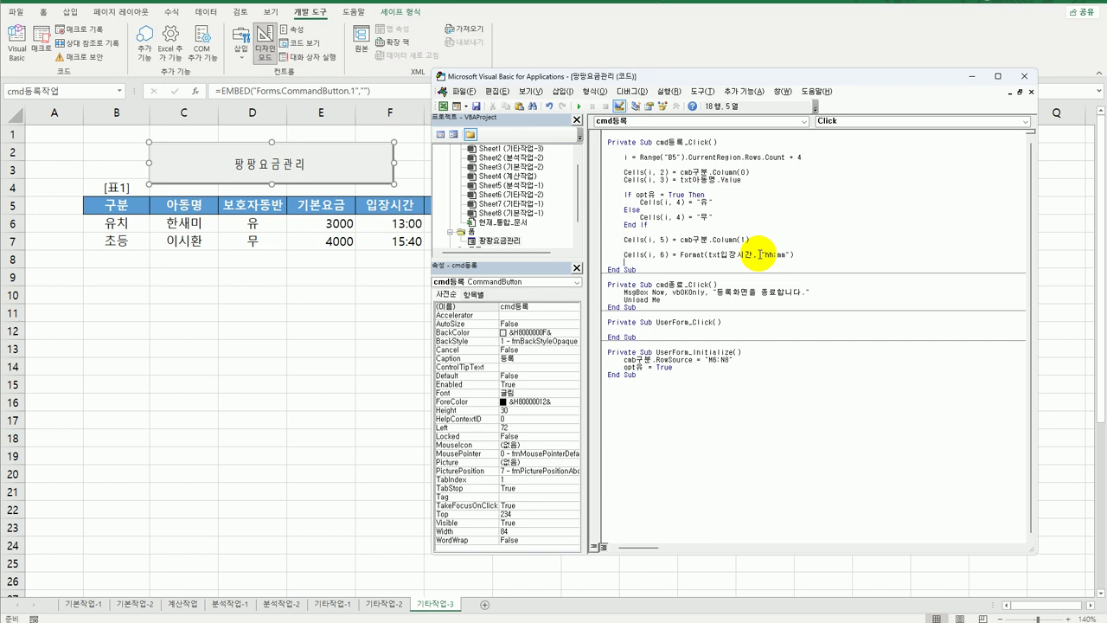
- Copy the Cells(i, 6) Format line to the line below and change the copy's column number to 7
key(Up)
key(shift+End)
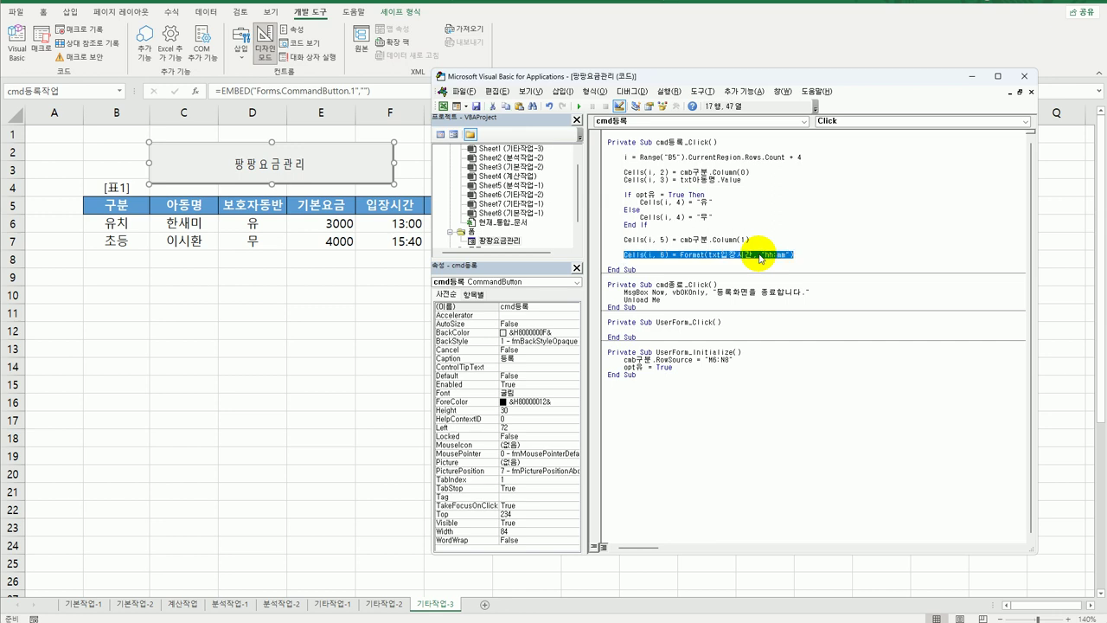
key(ctrl+c)
key(End)
key(Return)
key(ctrl+v)
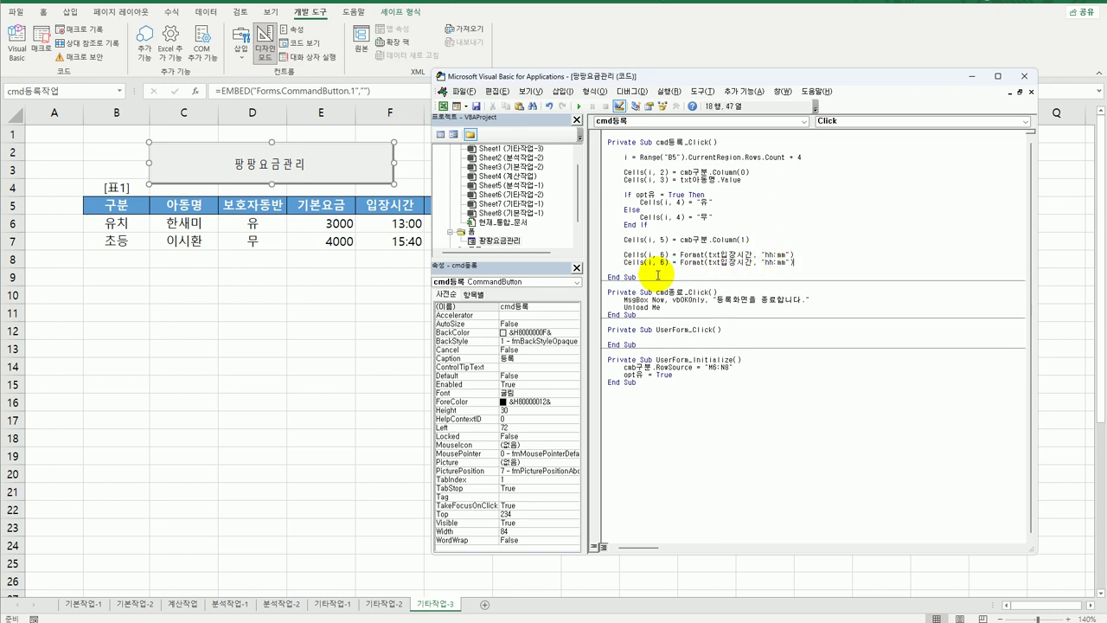
double_click(662, 261)
text(7)
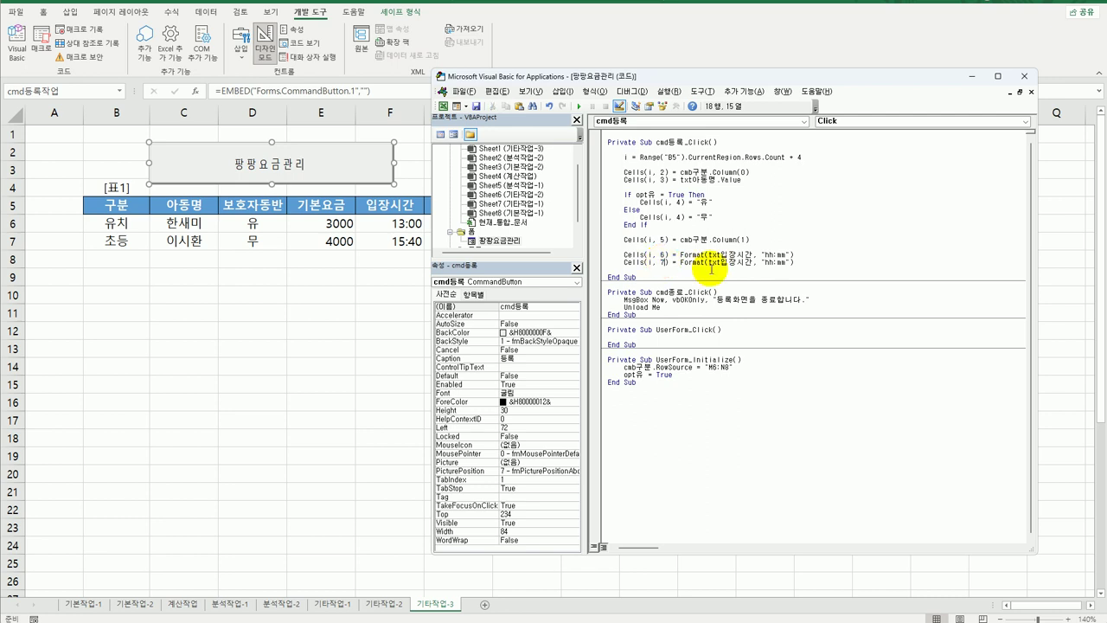
- Change the text box reference in the Cells(i, 7) line to txt퇴장시간
click(730, 262)
key(BackSpace)
text(퇴)
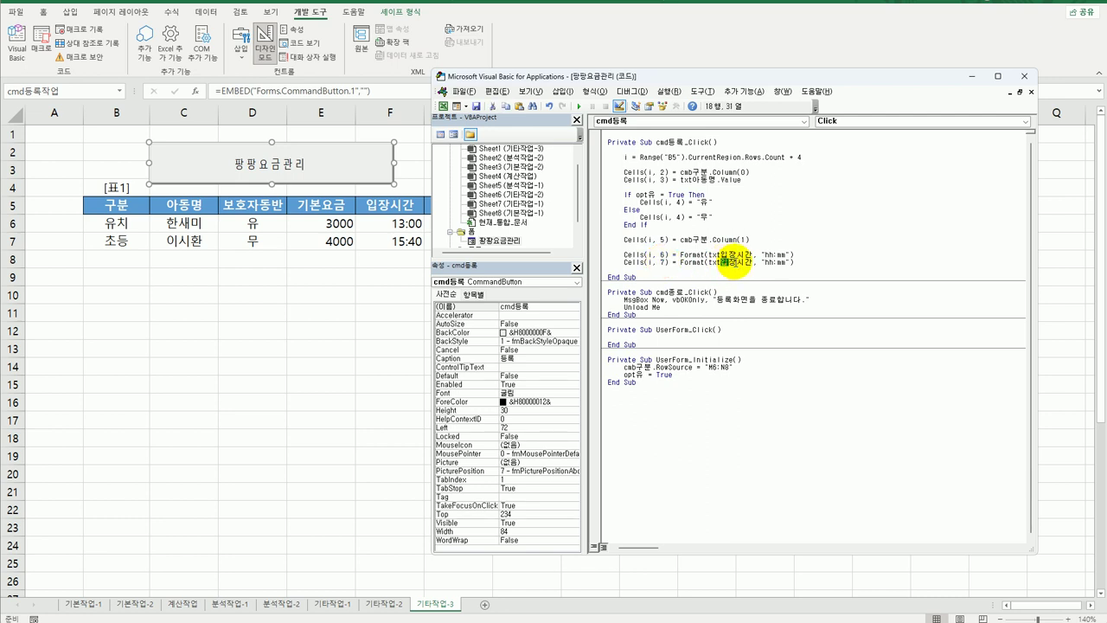
text(xh)
key(BackSpace)
key(BackSpace)
text(퇴)
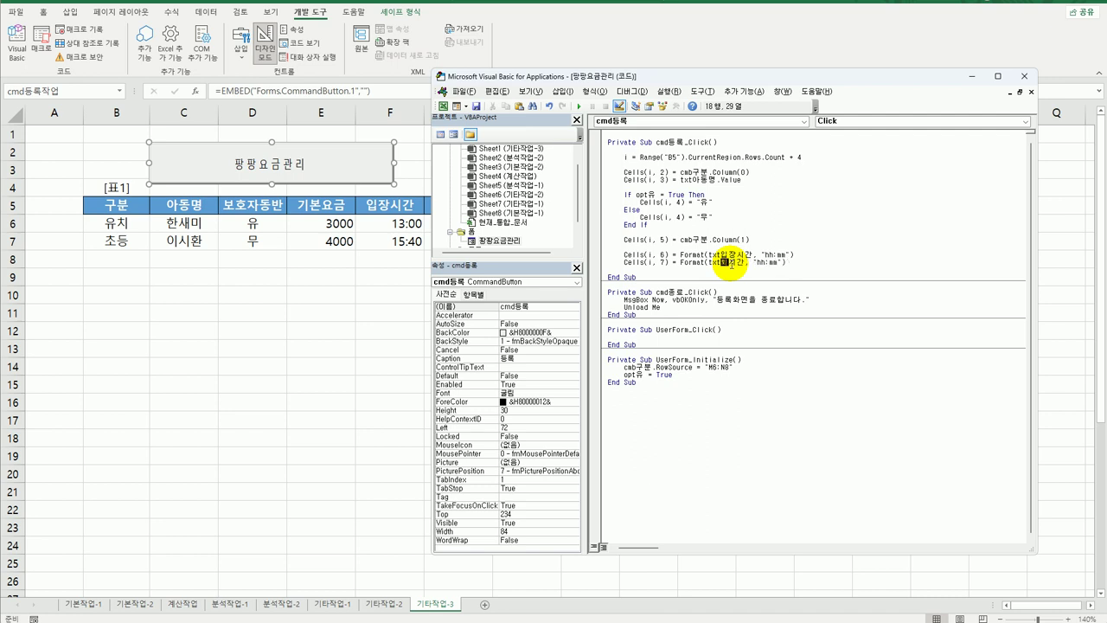
- Add another copy of the 입장시간 Format line below the Cells(i, 7) line and set its column number to 8
key(End)
key(Return)
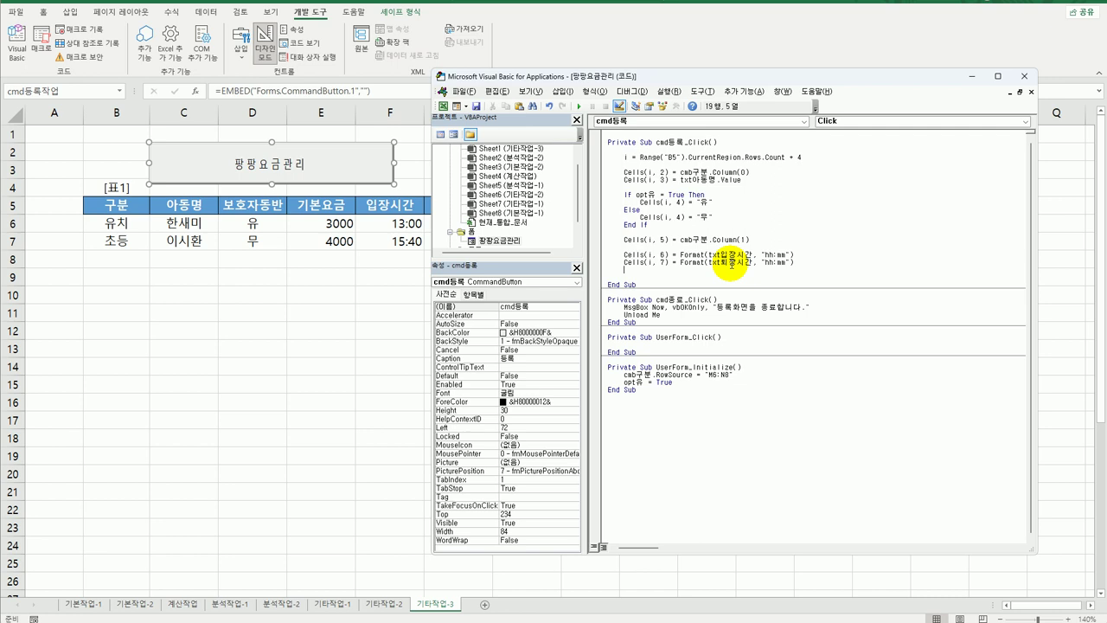
key(ctrl+v)
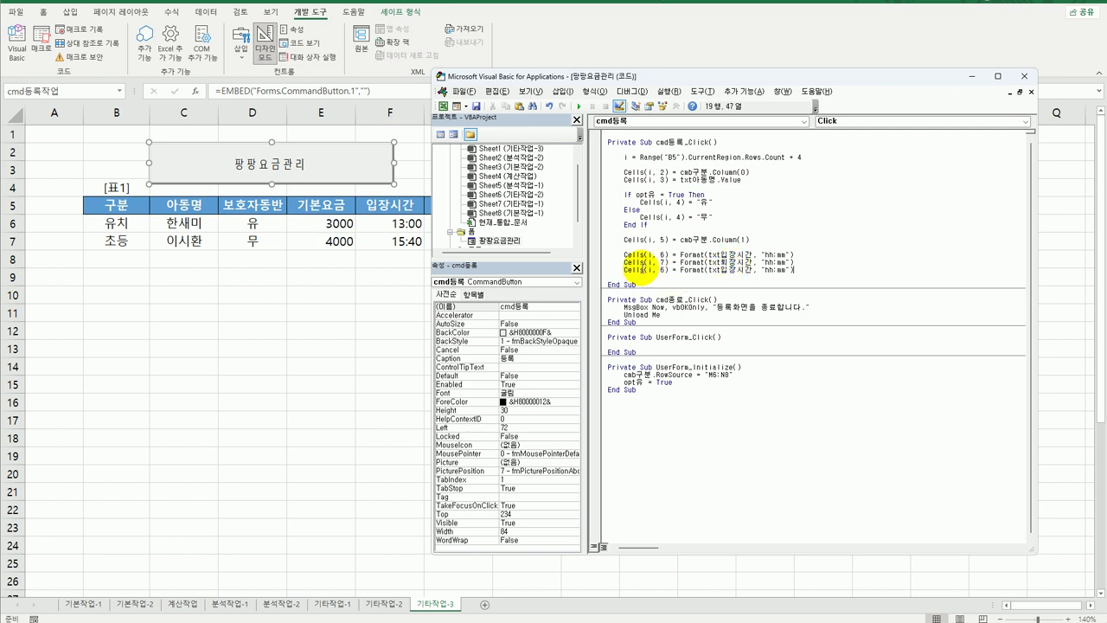
double_click(660, 270)
text(8)
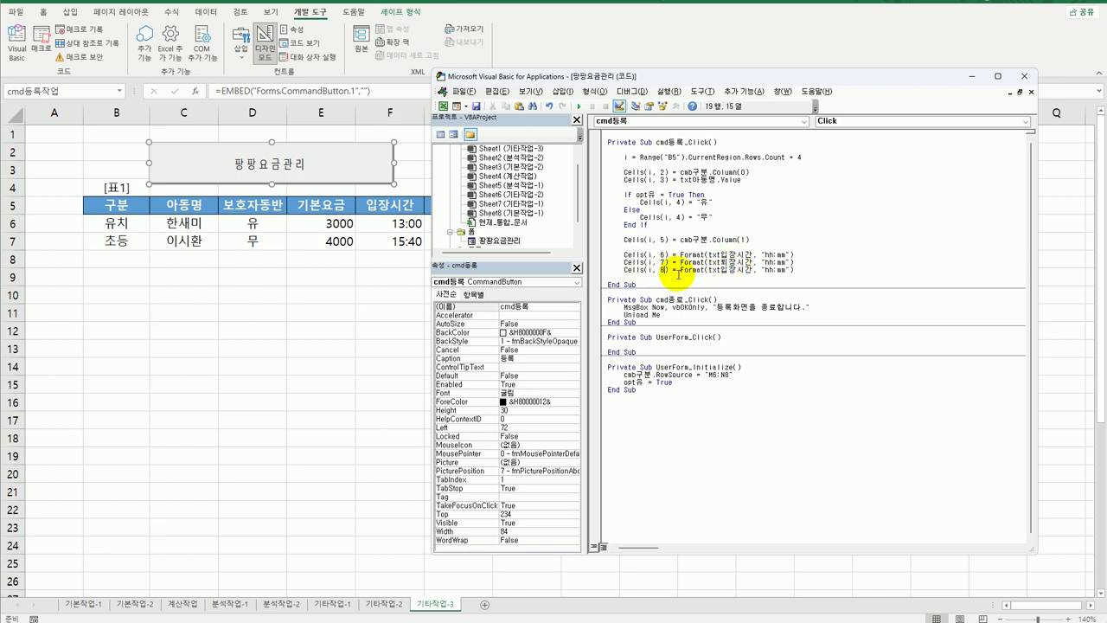
- Replace the Cells(i, 8) line's expression with Hour(Cells(i, 7) - Cells(i, 6)) * Cells(i, 5)
click(680, 270)
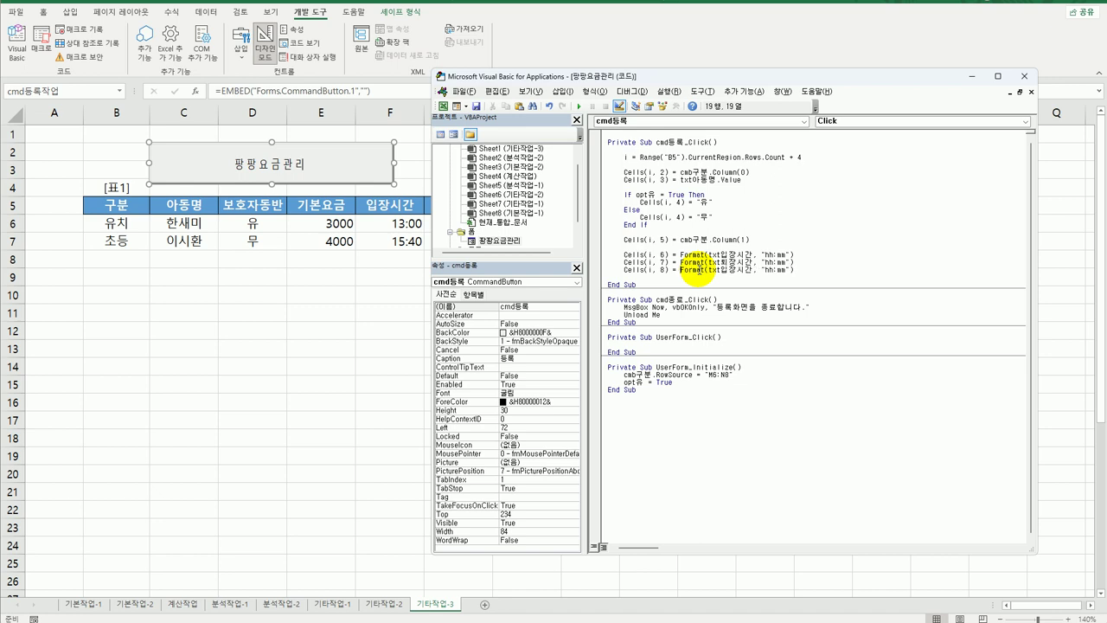
text(hour()
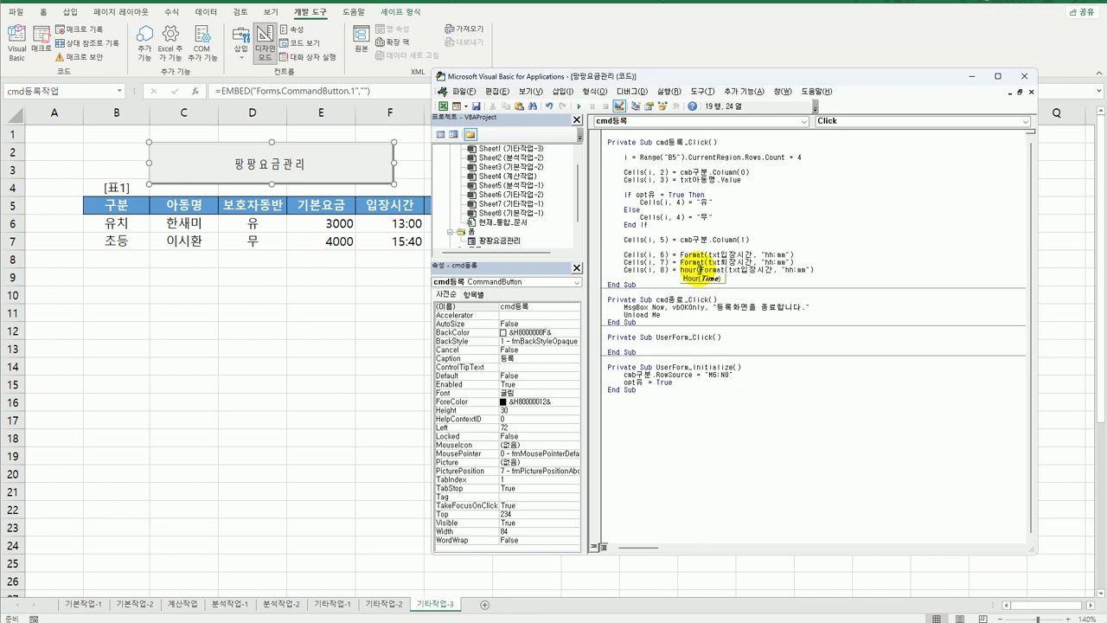
text(cells(i,)
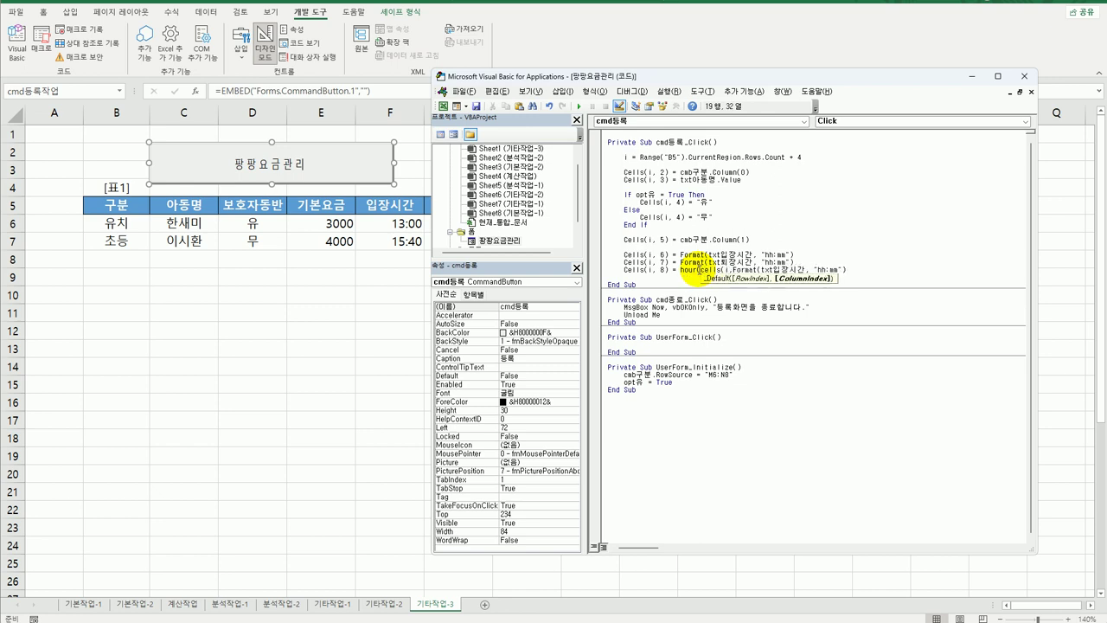
text(7) -)
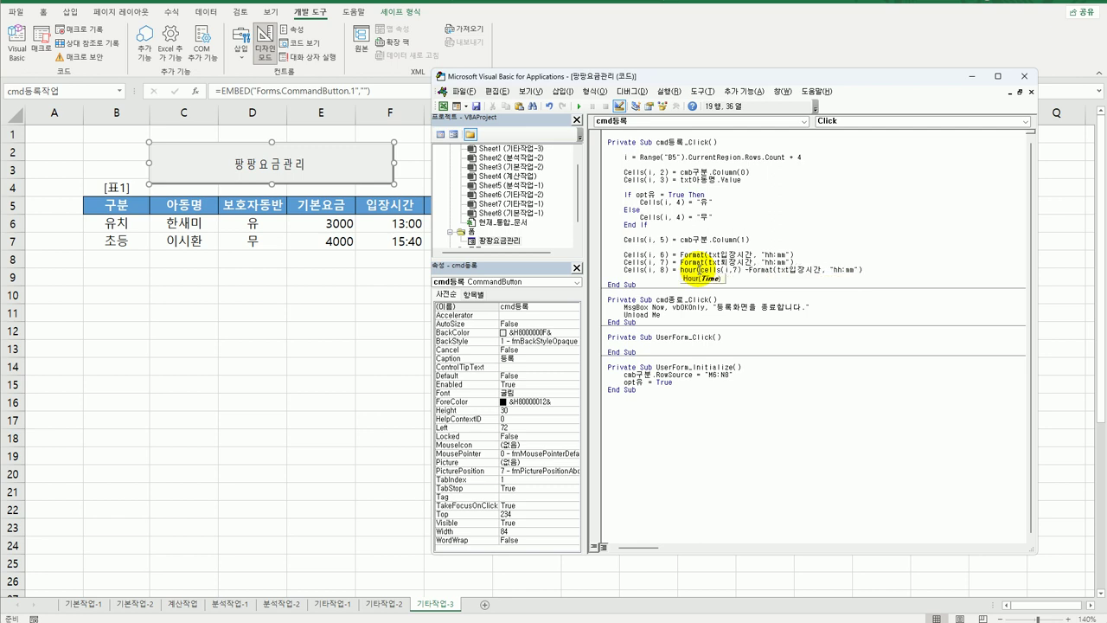
text(ㄱ)
text(cells(i,)
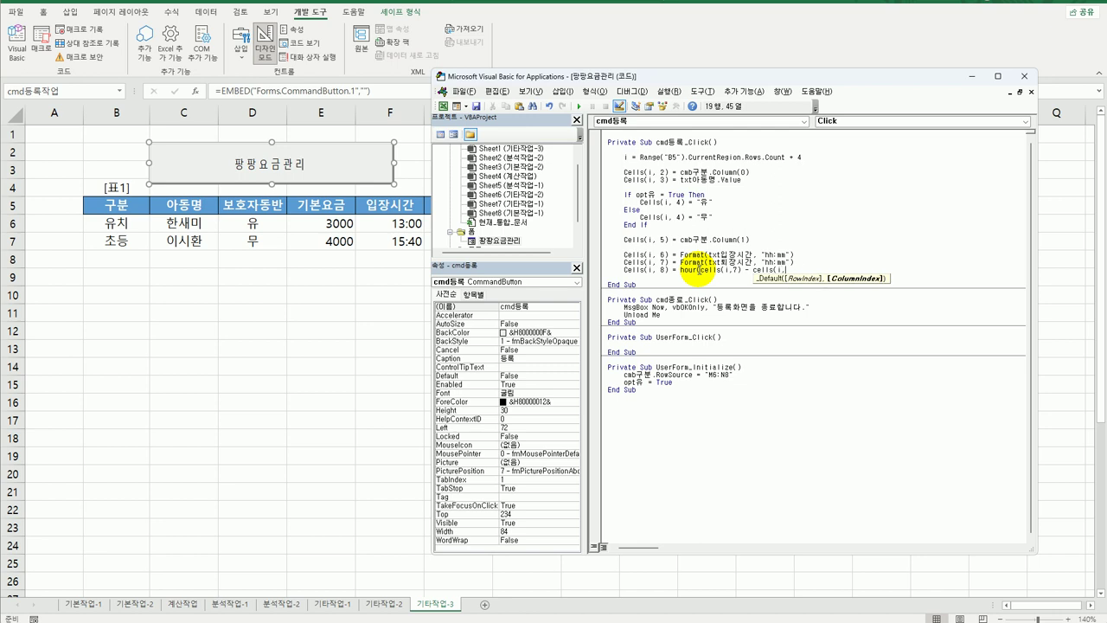
text(6))
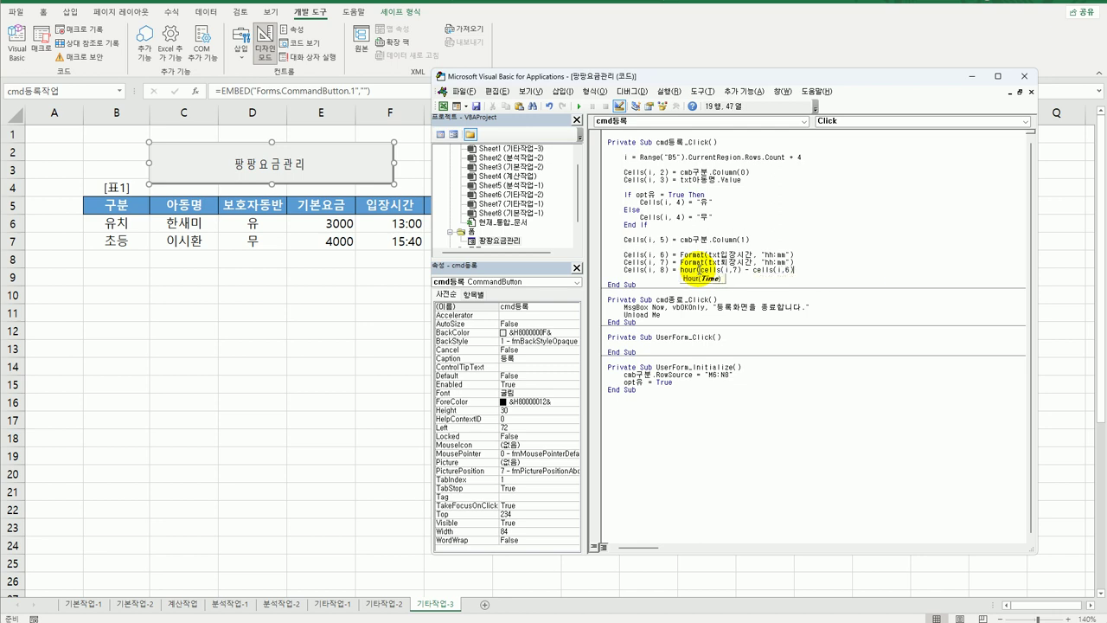
text()* cells()
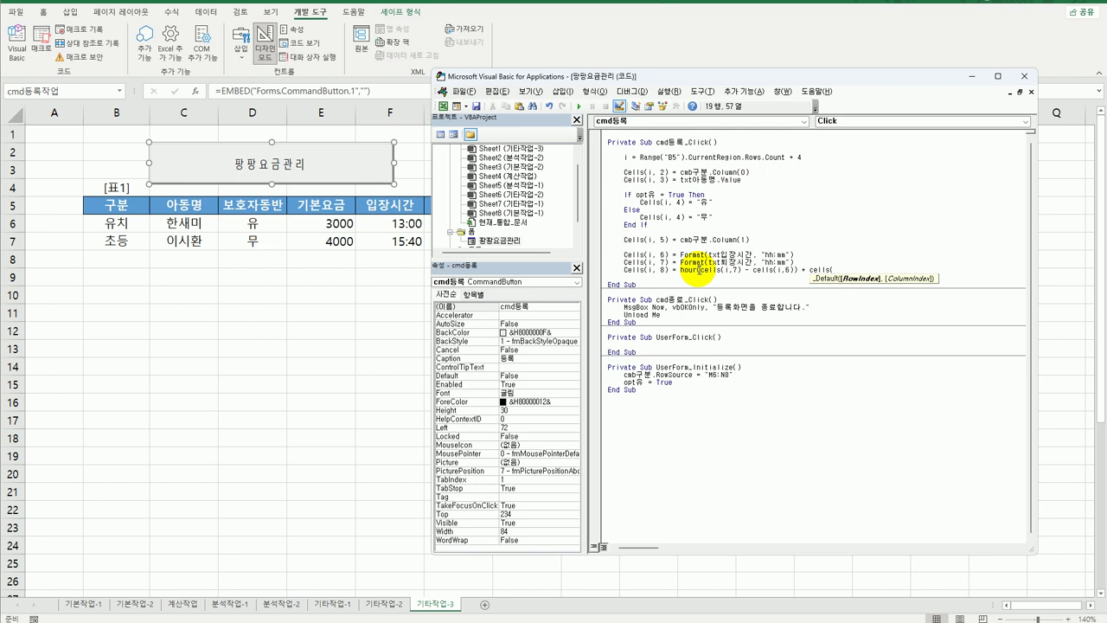
text(i,5))
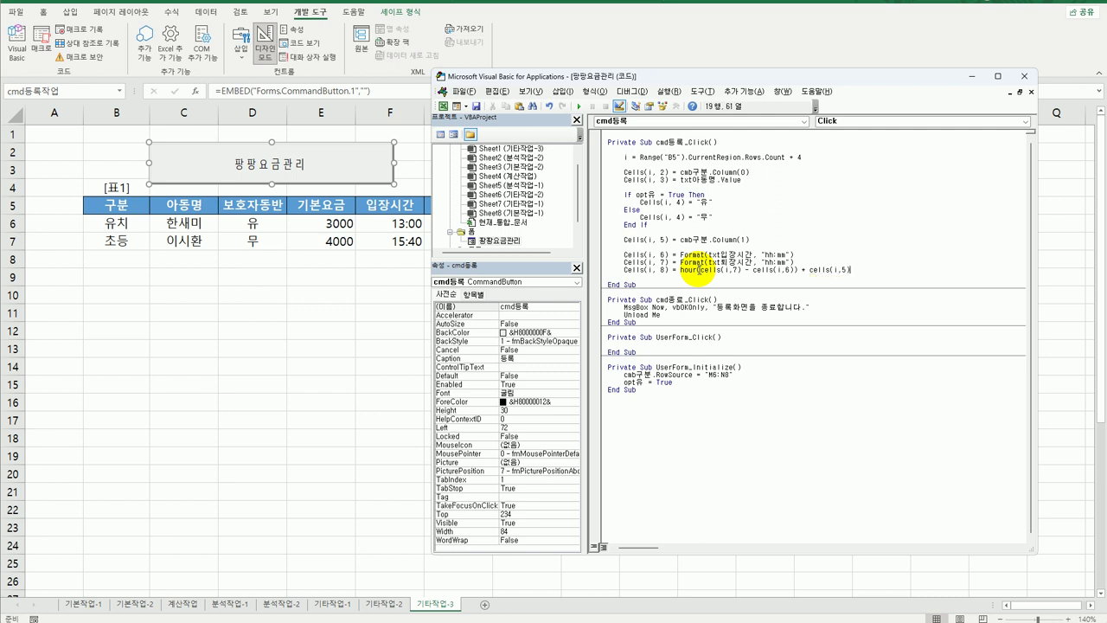
key(Up)
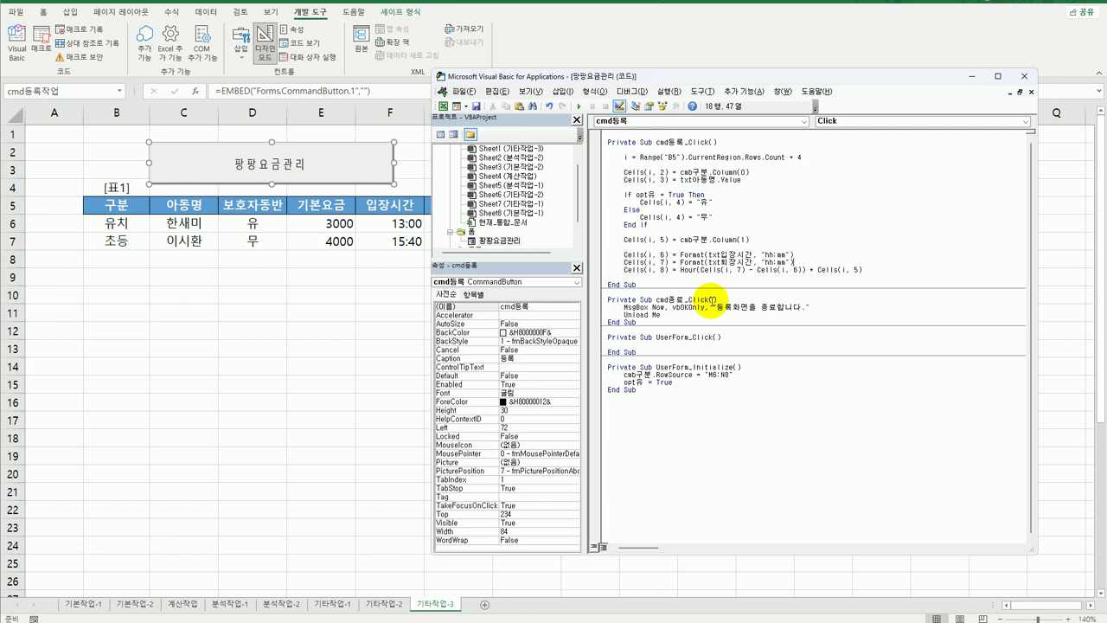
- Close the code editor, turn off design mode on the worksheet, and open the 팡팡요금관리 form
click(734, 389)
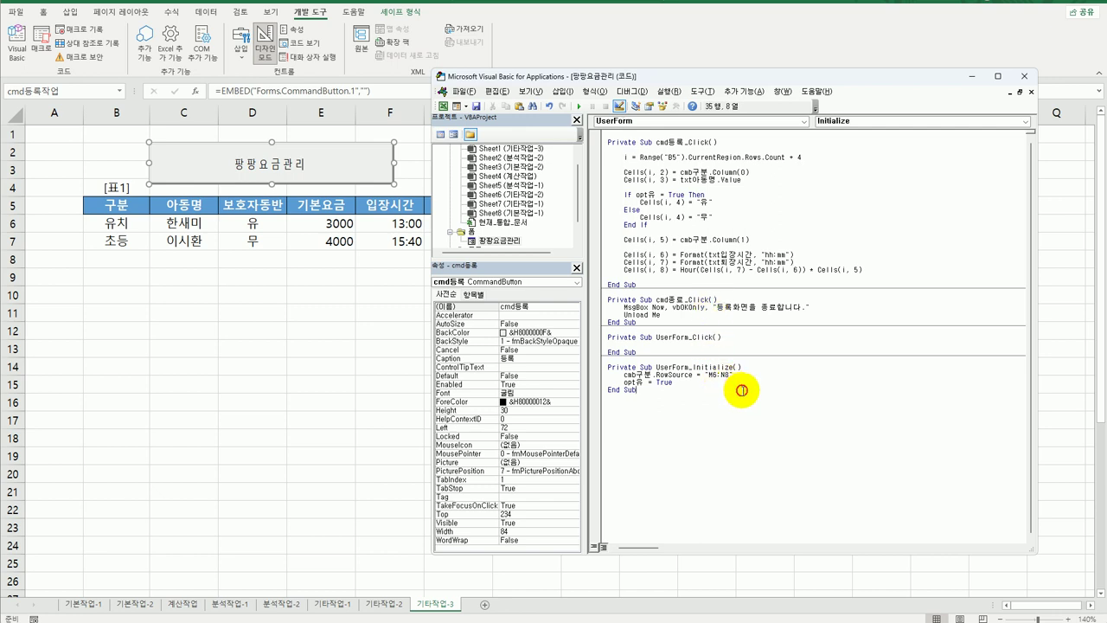
click(1025, 78)
click(262, 42)
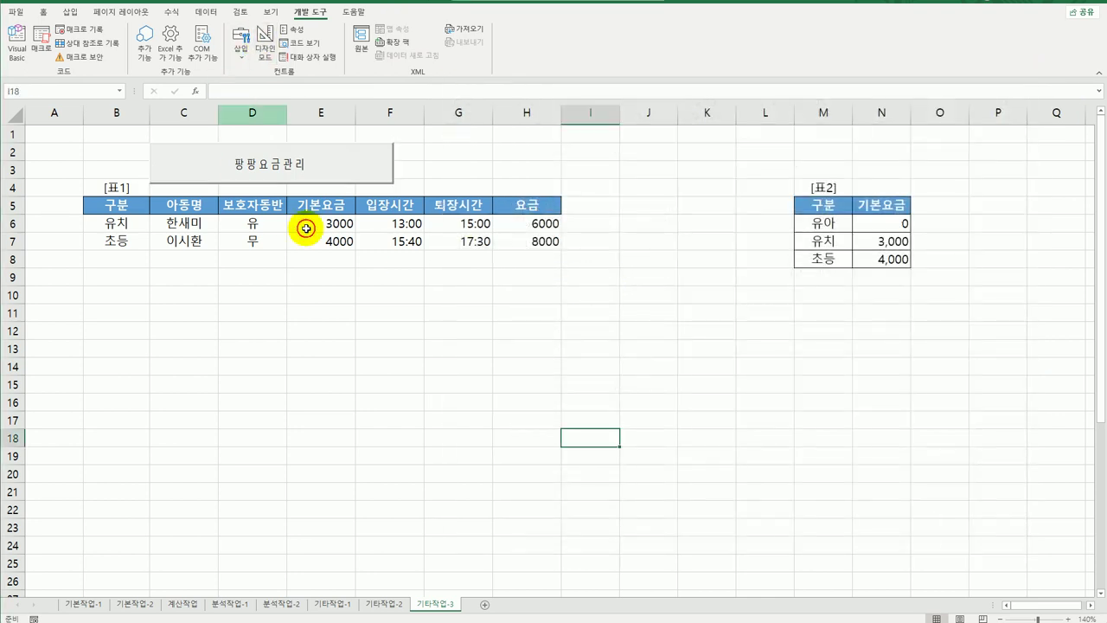
click(361, 367)
click(320, 170)
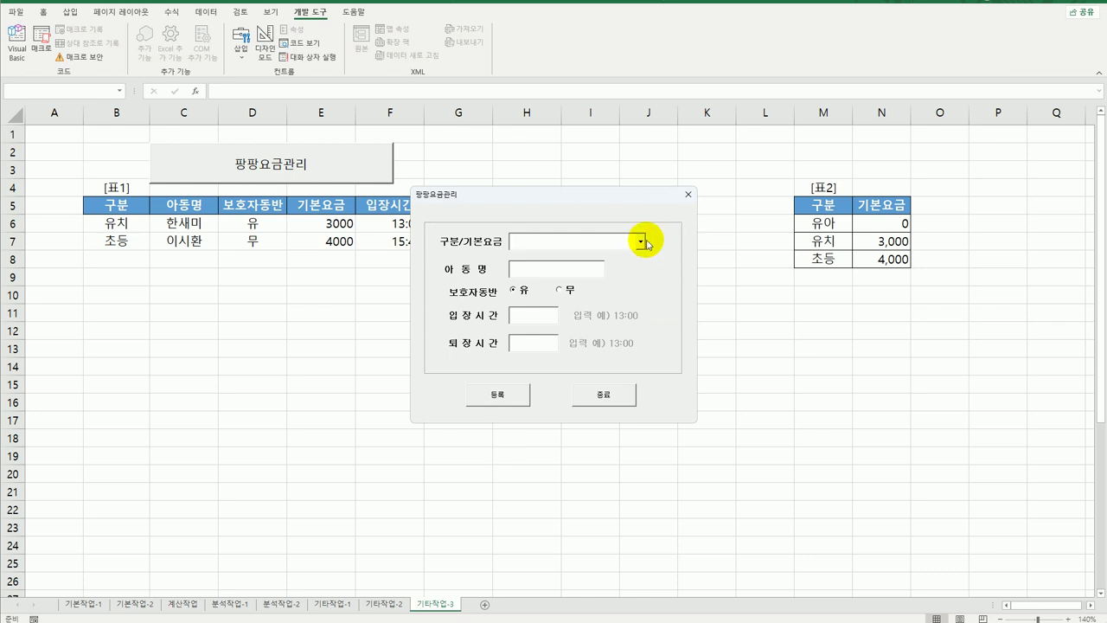
- Choose 초등 as the 구분/기본요금, enter the child's name in 아동명, and set 보호자동반 to 유
click(640, 241)
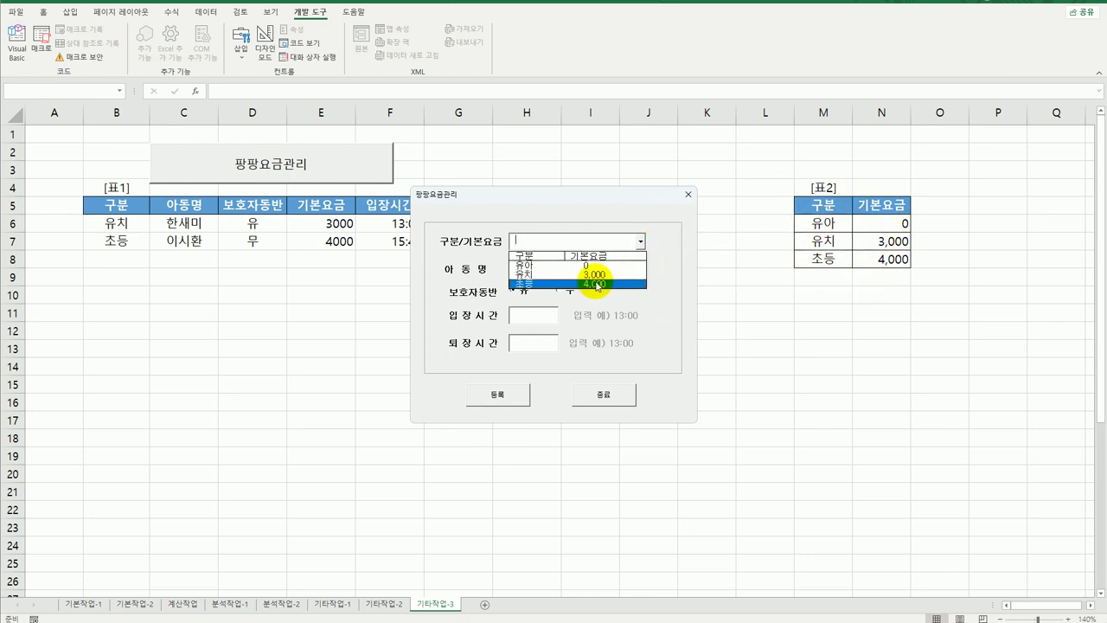
click(596, 284)
click(559, 270)
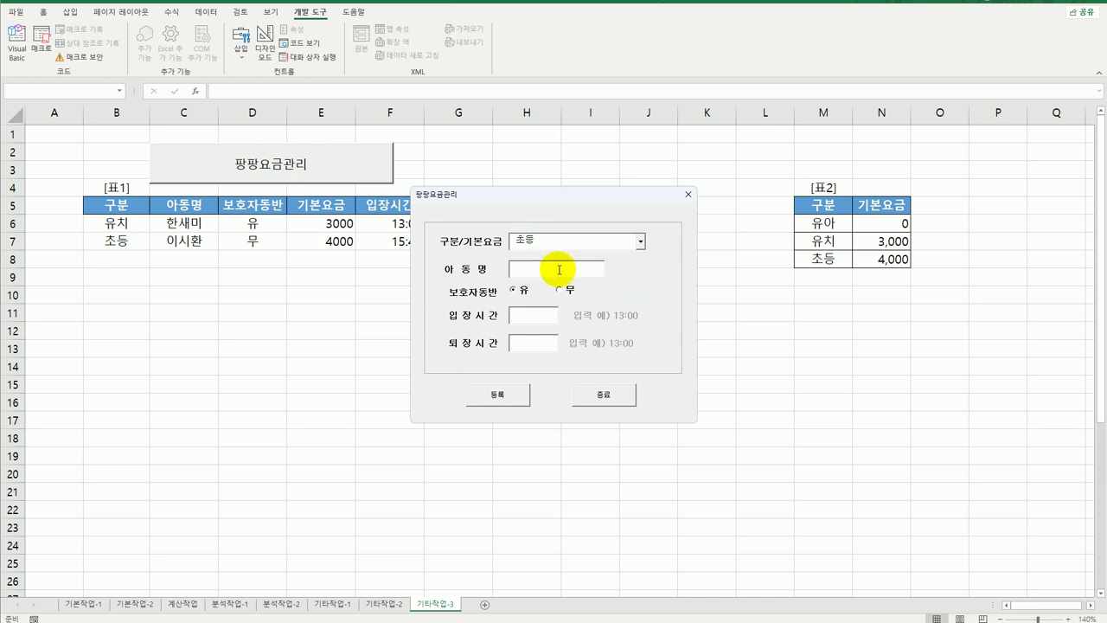
text(gk)
key(BackSpace)
key(BackSpace)
key(Hangul)
text(ㅎ홍길동)
click(523, 290)
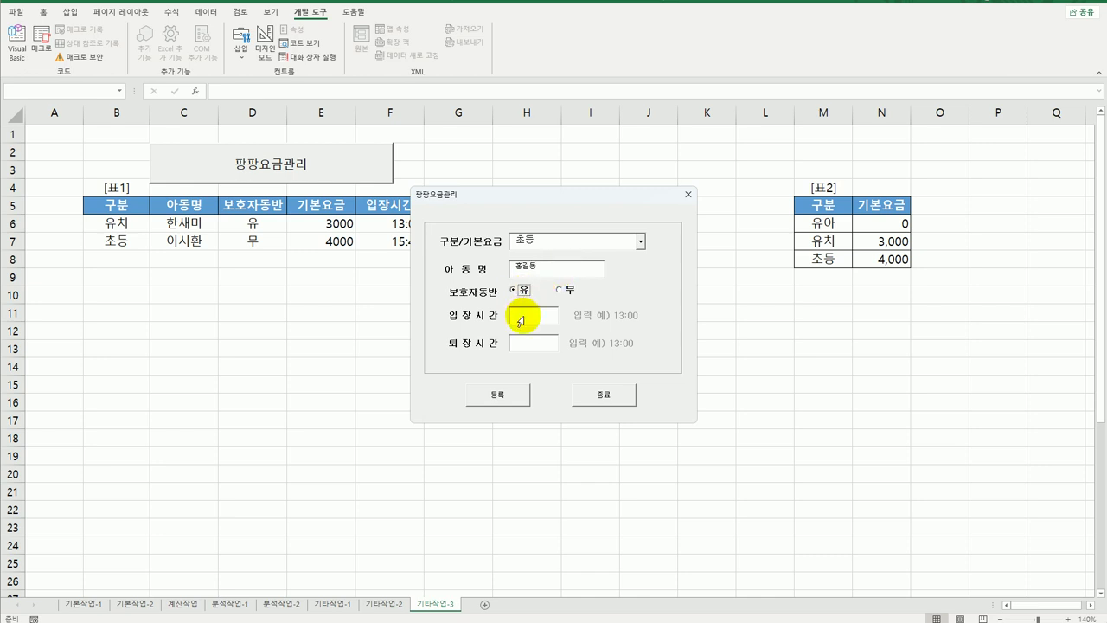
- Enter 13:00 as 입장시간 and 15:00 as 퇴장시간, register the entry, and move the form clear of [표1]
click(519, 319)
text(13:00)
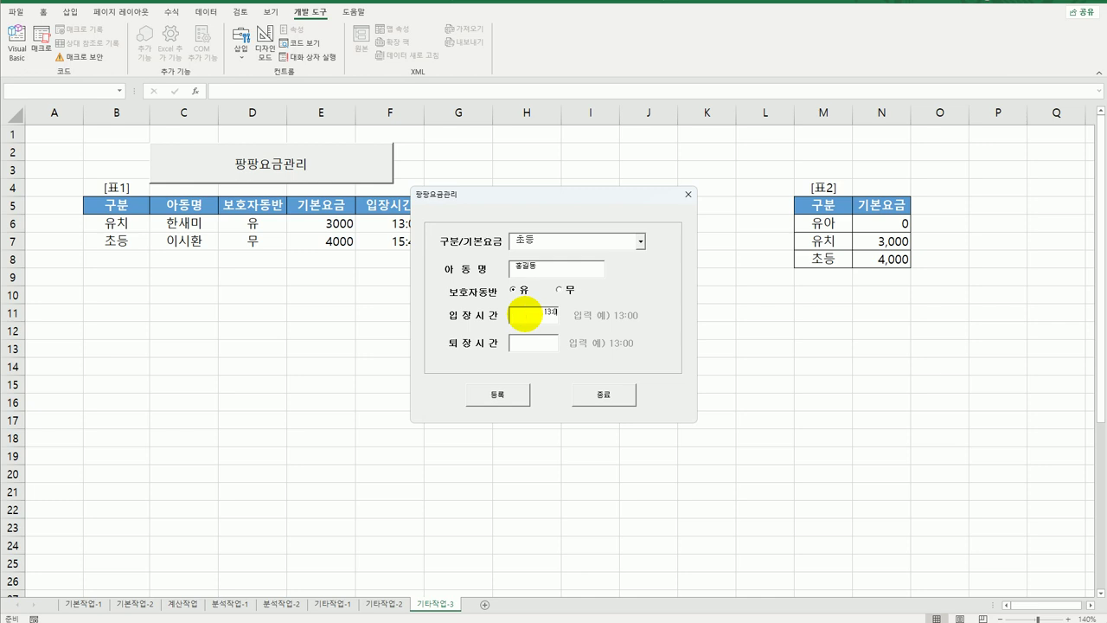
click(545, 346)
text(15:00)
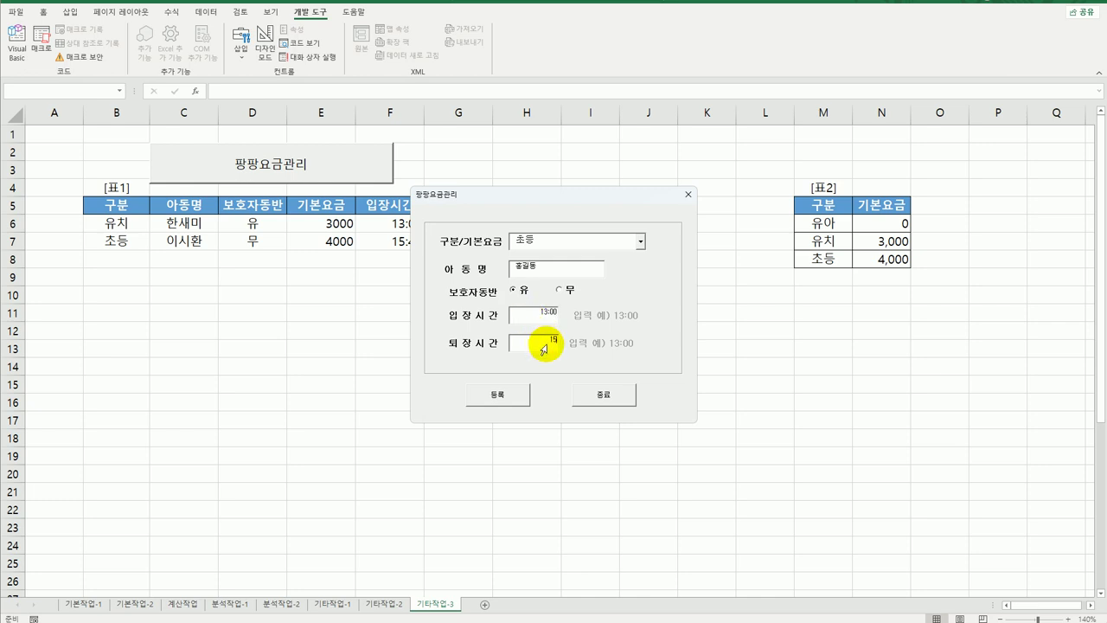
click(499, 394)
drag(564, 201, 721, 288)
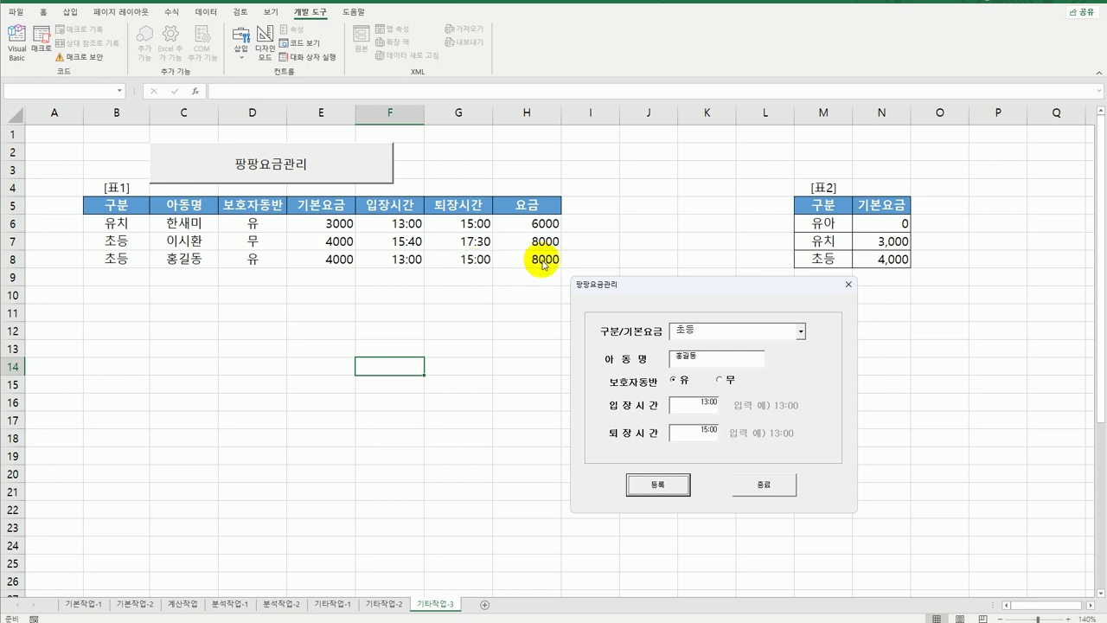
- End the form with its 종료 command, dismiss the closing message, and select cell J15
click(765, 484)
click(631, 390)
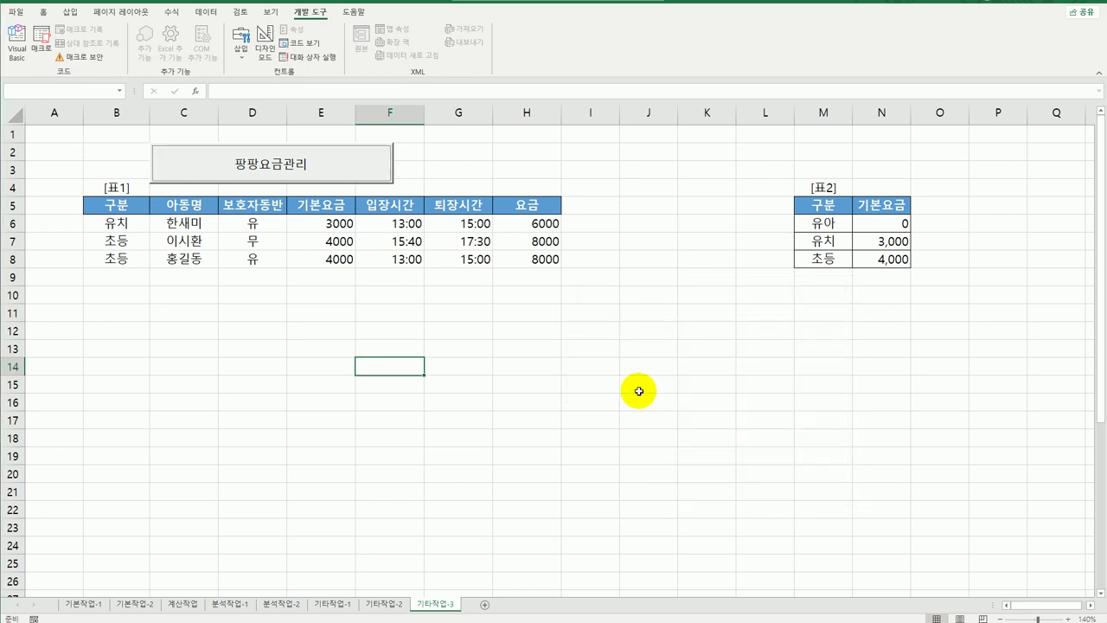
click(641, 384)
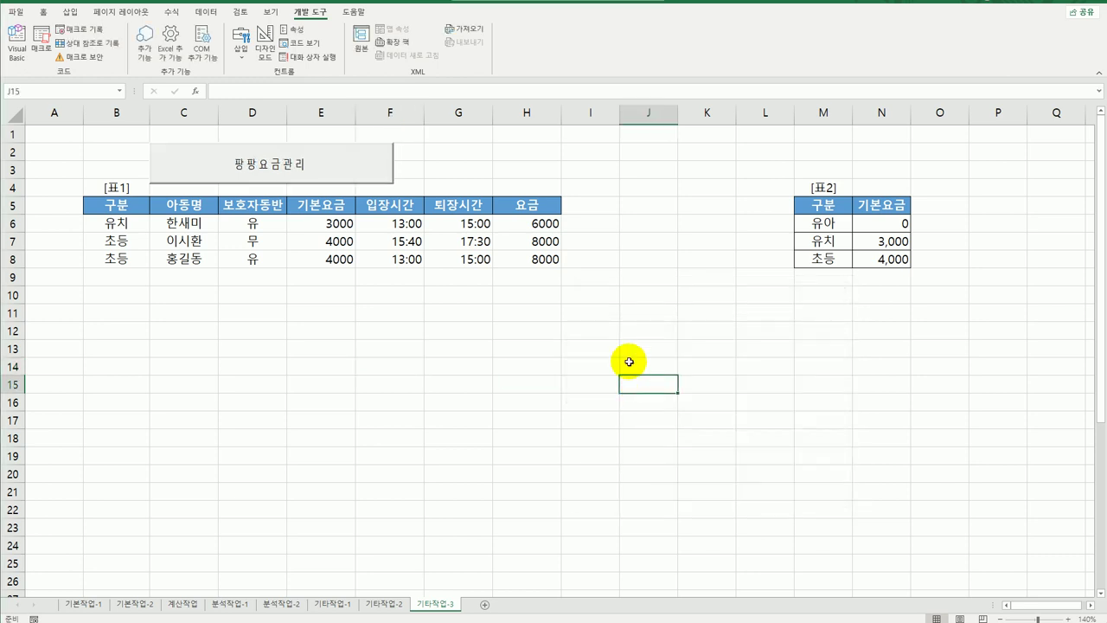